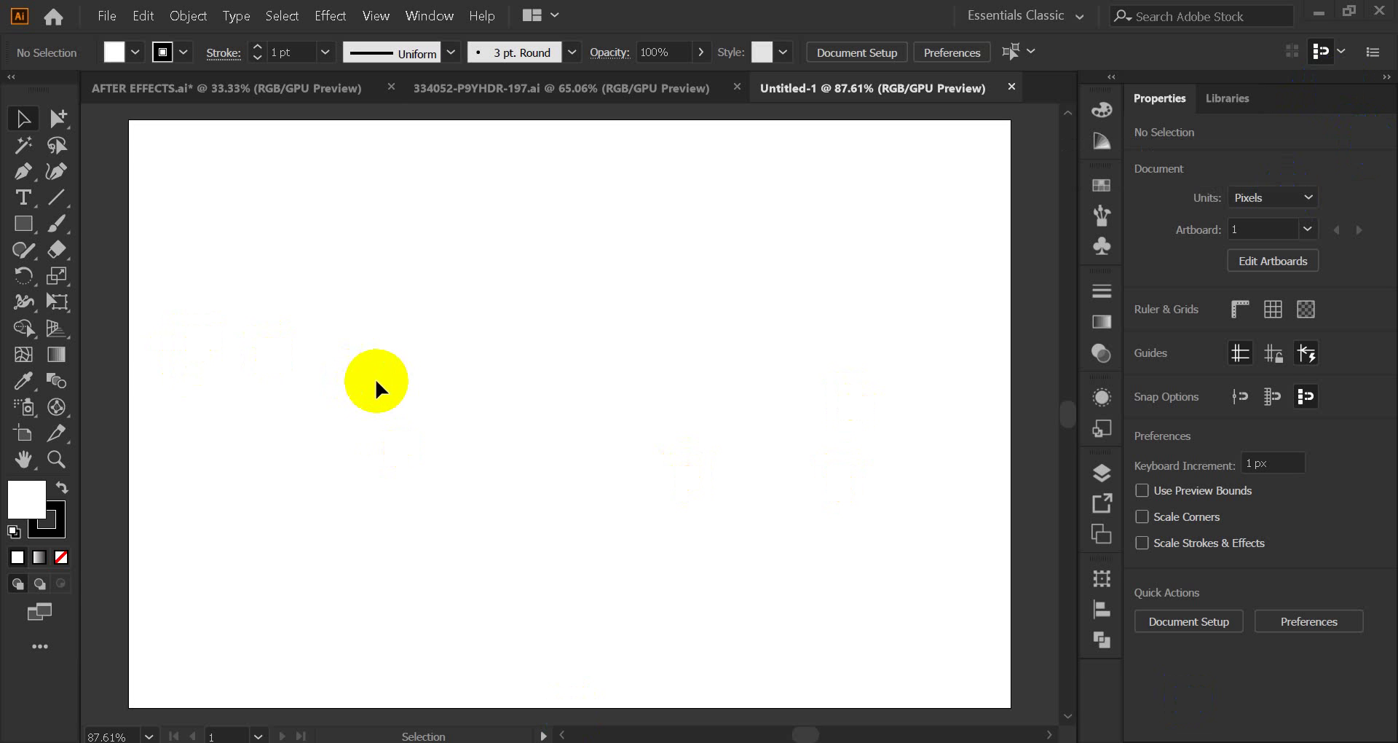
click(24, 121)
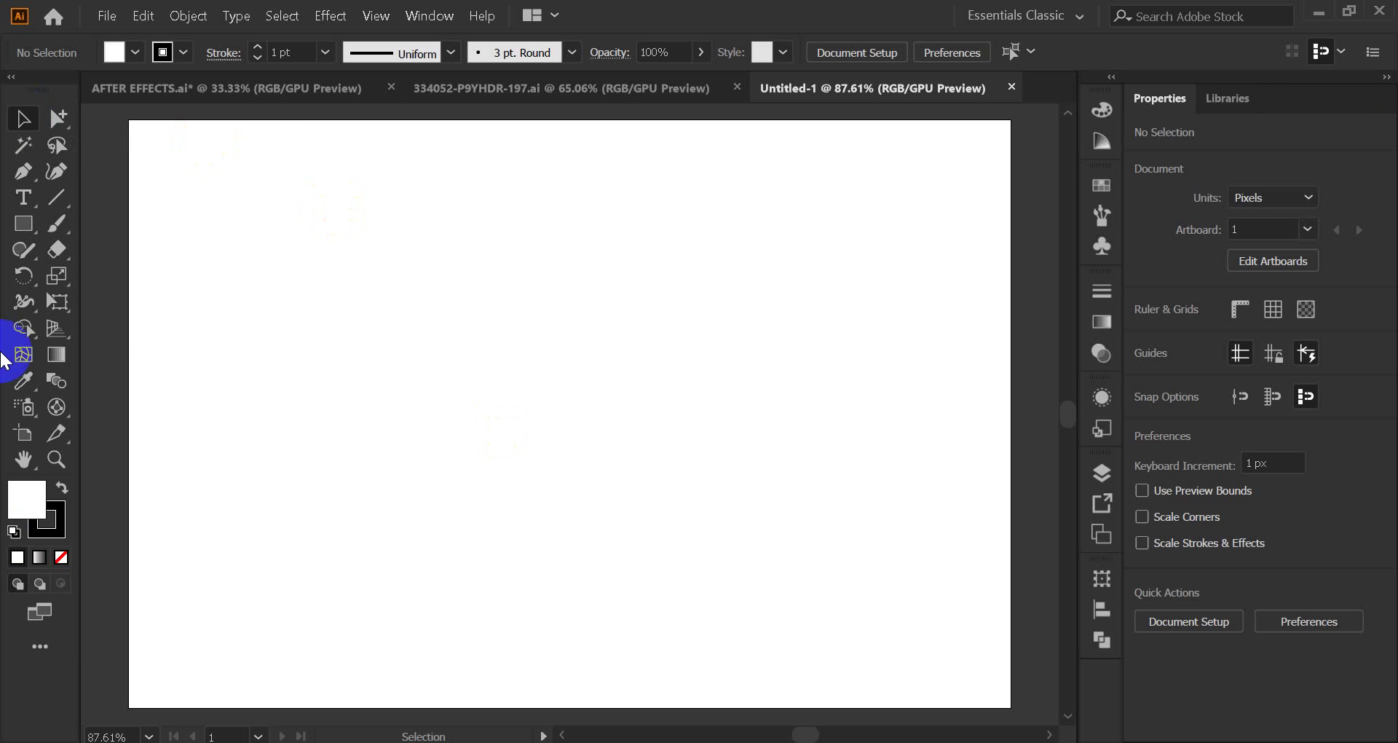
click(73, 437)
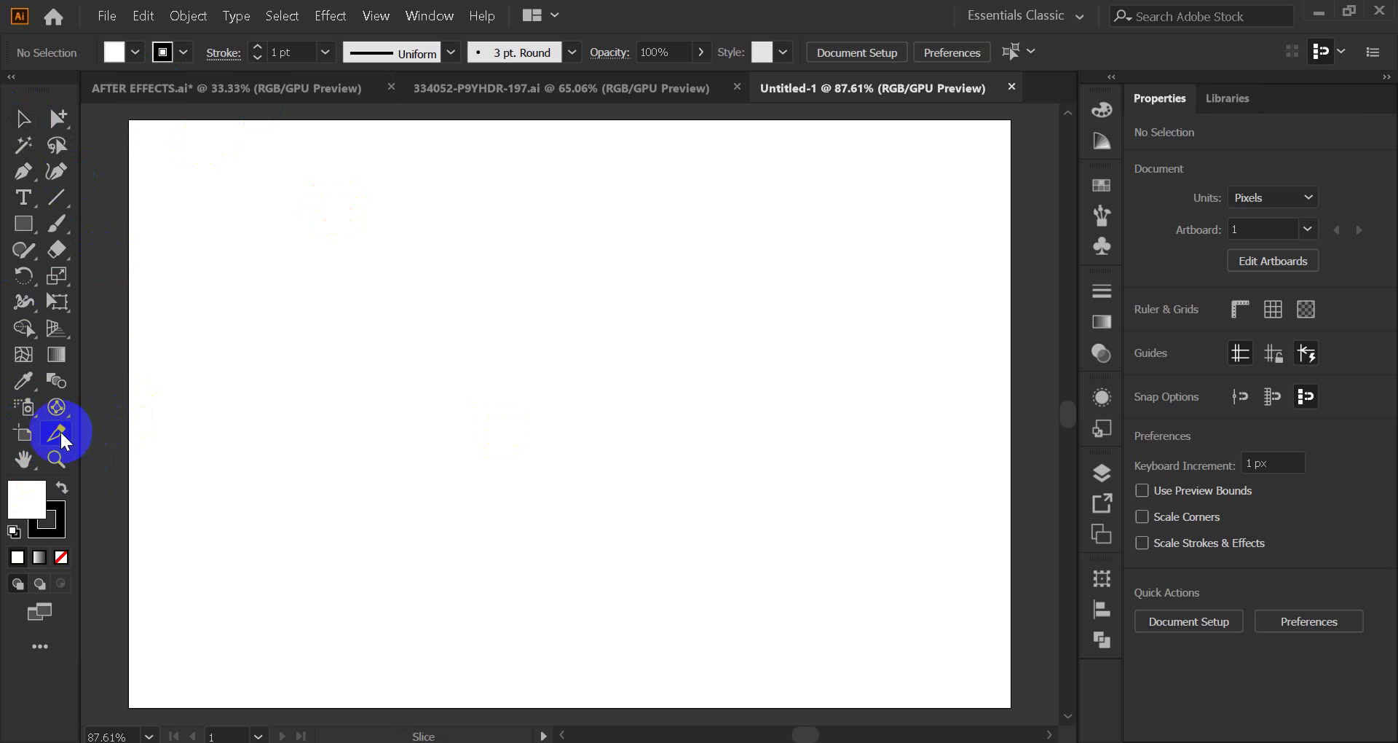
click(25, 121)
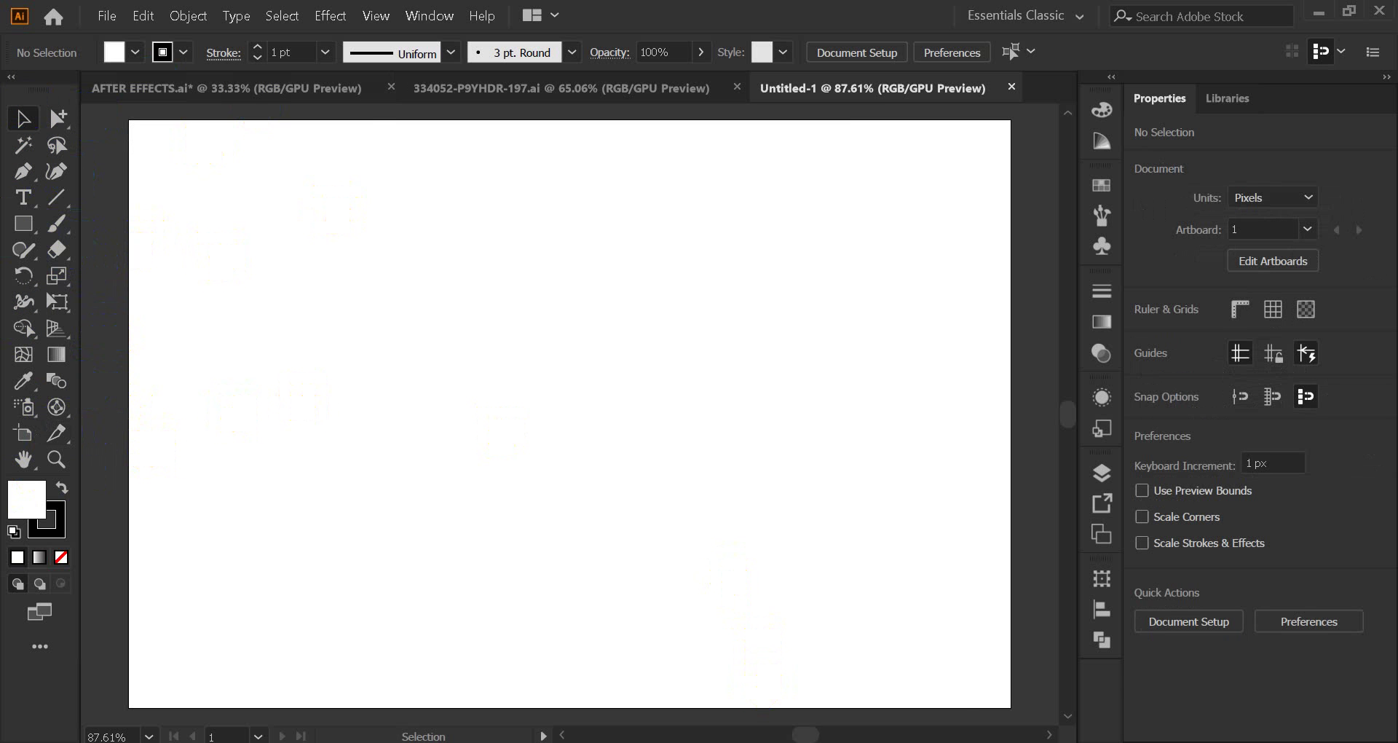
mouse_move(725, 739)
click(625, 650)
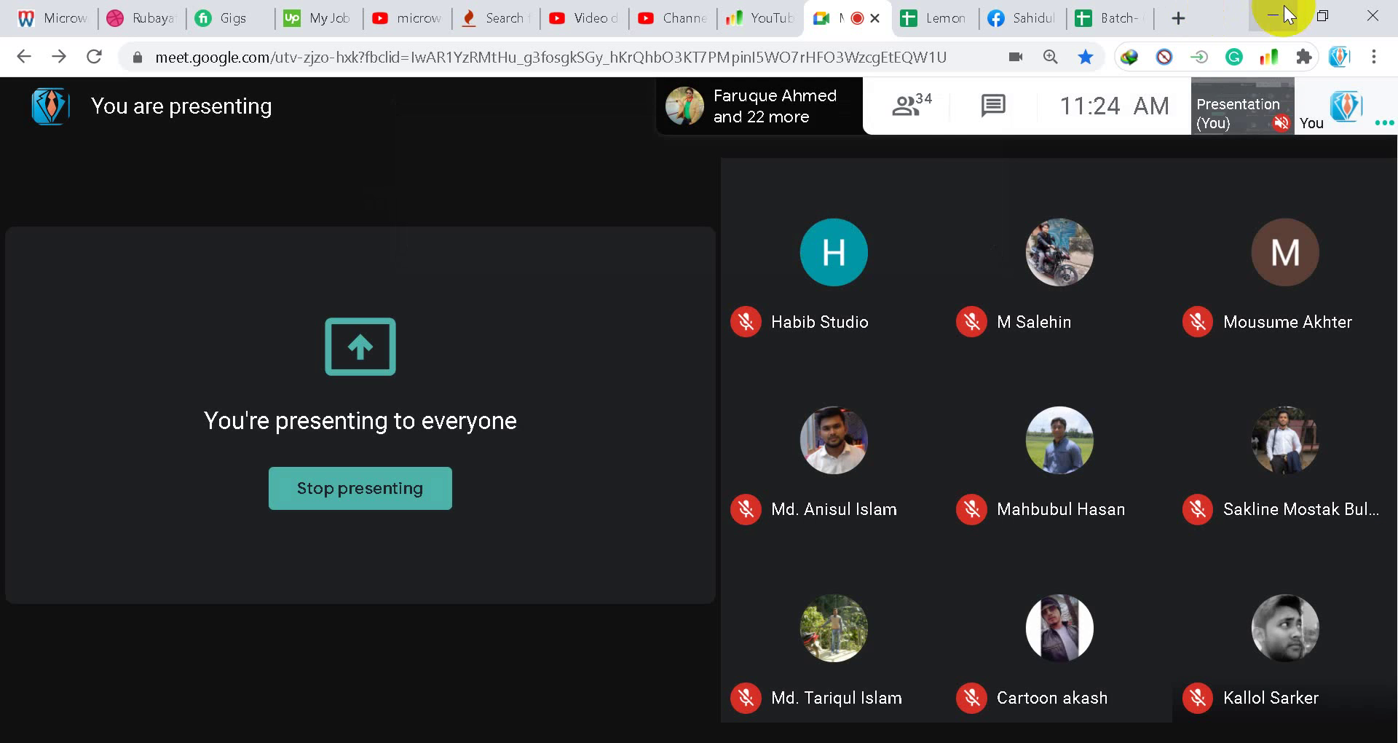
click(1285, 13)
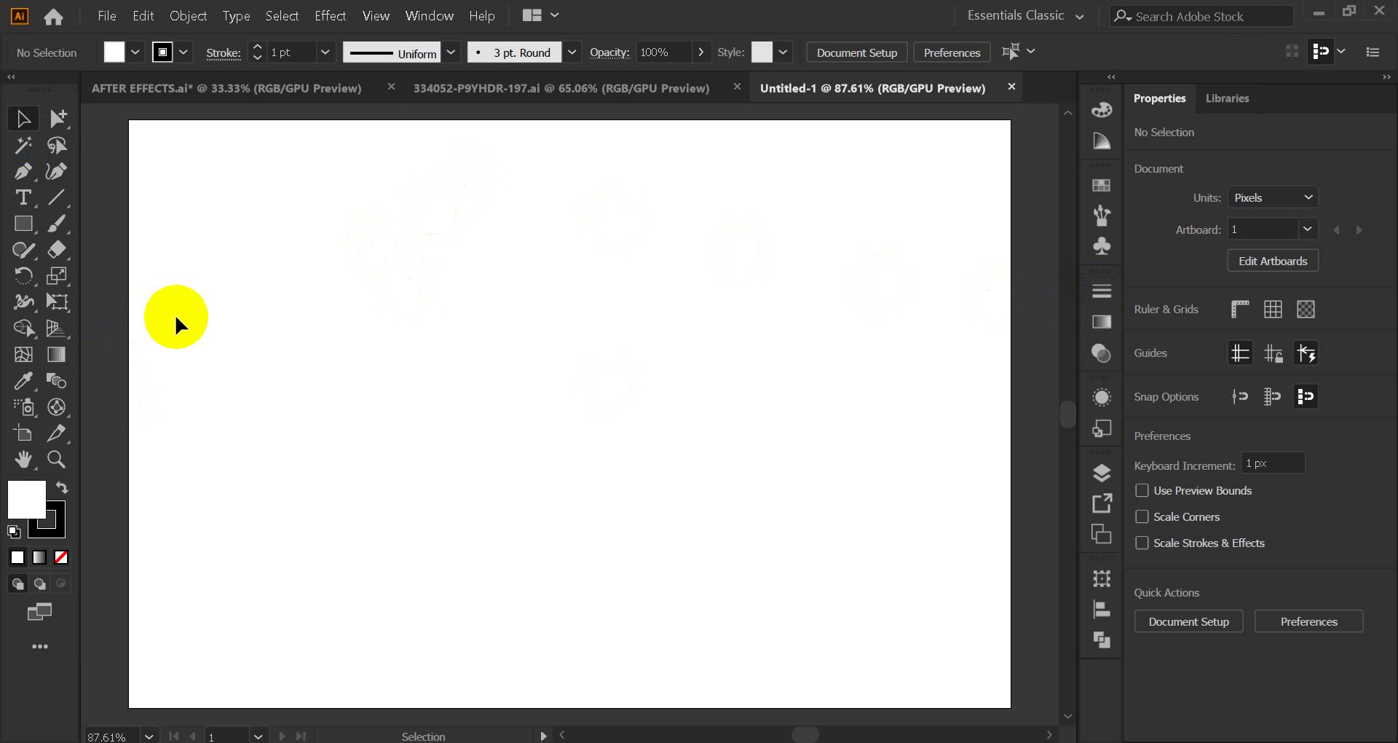
- Draw a rectangle about 98 by 80 px in the artboard's upper-left area, swap its fill and stroke colours, and remove the stroke
click(23, 224)
drag(227, 209, 370, 325)
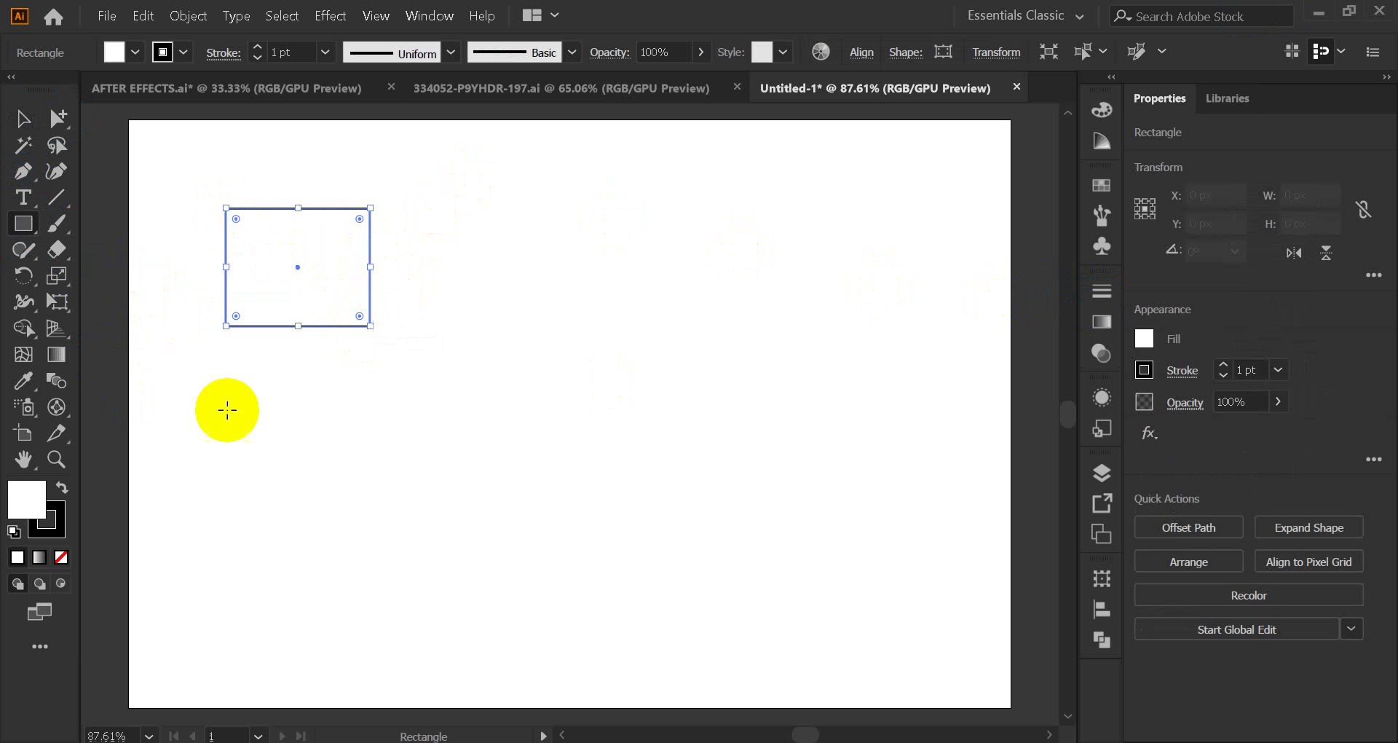
click(62, 487)
click(61, 557)
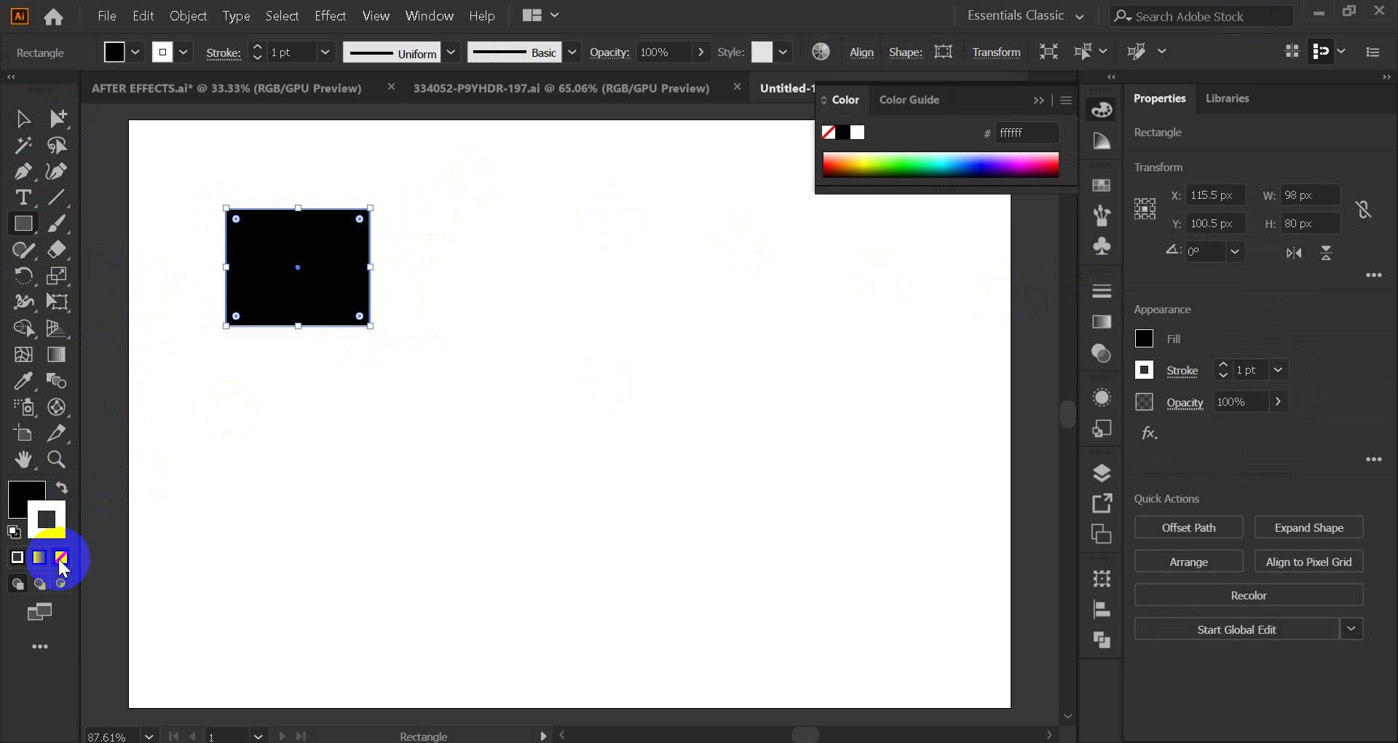
- Fill the new rectangle with the pure red swatch
click(29, 499)
click(1100, 185)
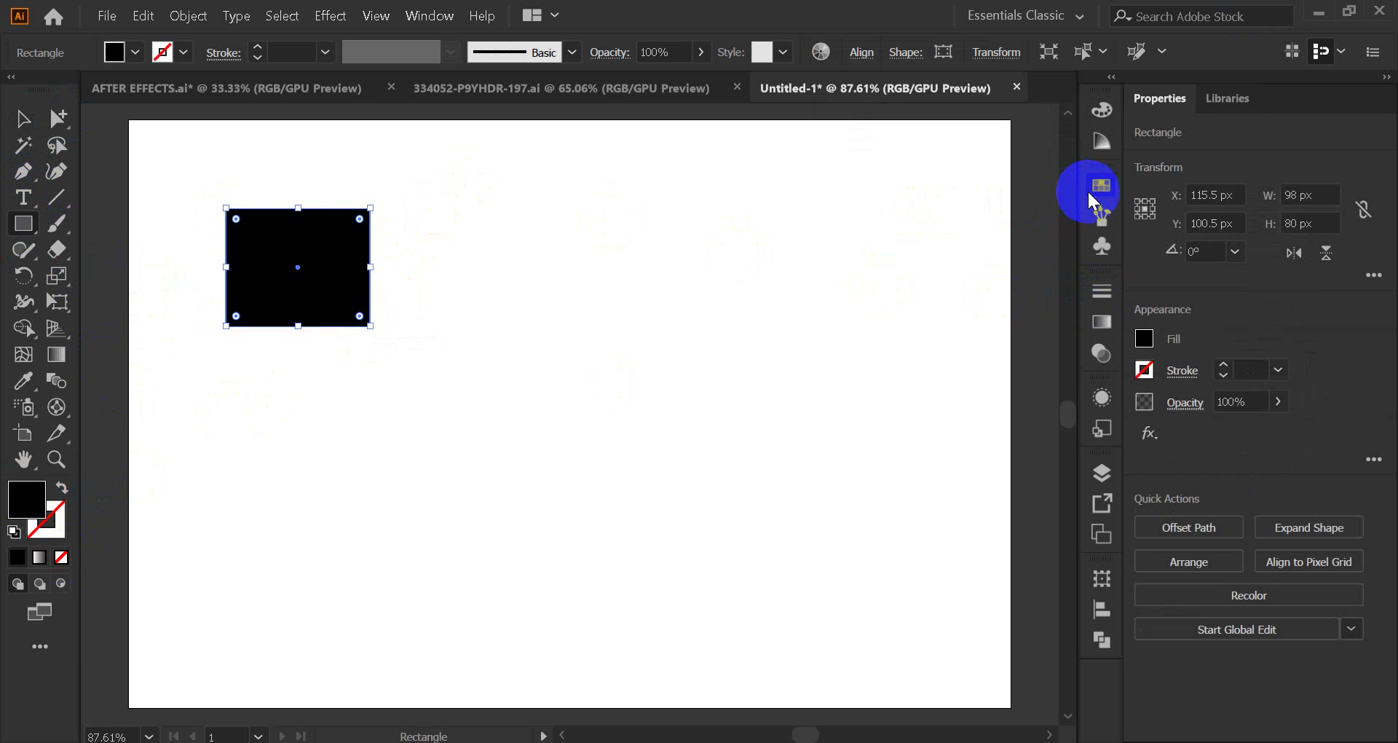
click(890, 243)
click(287, 299)
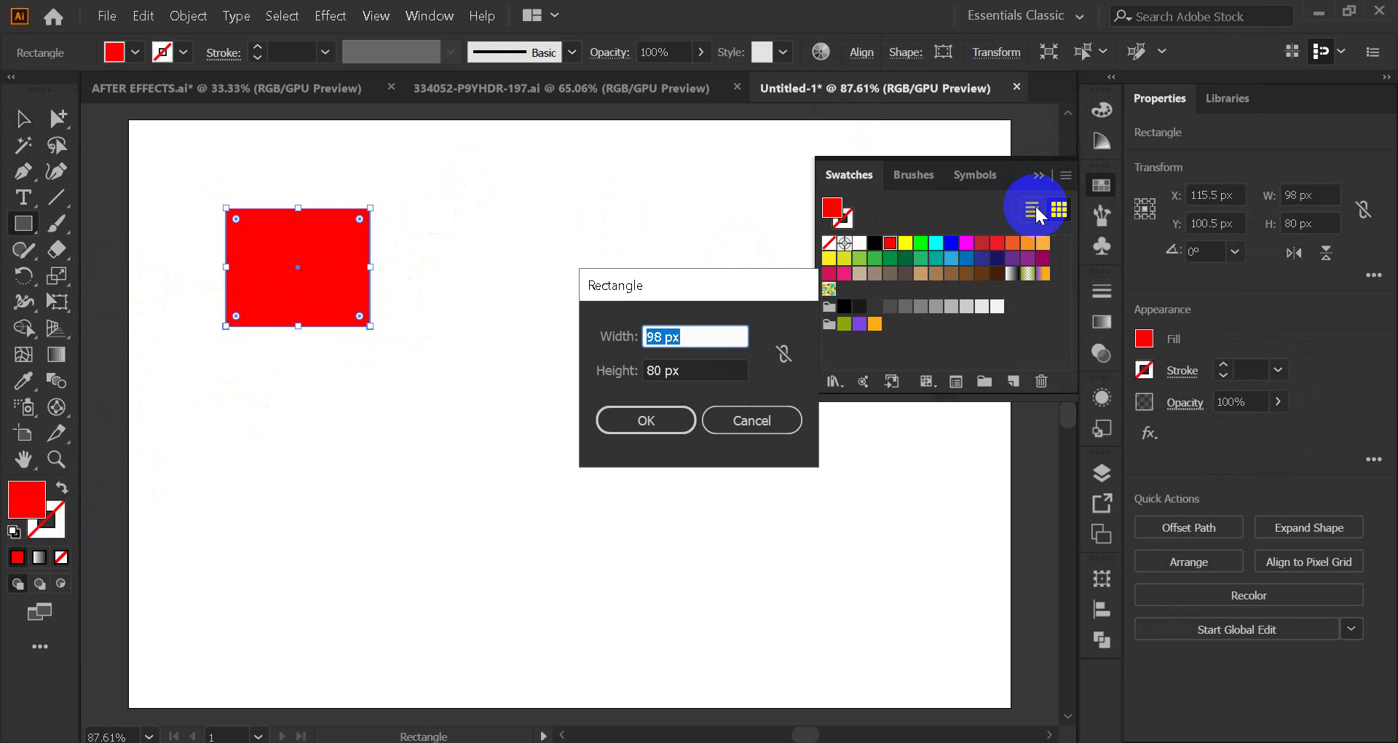
click(750, 419)
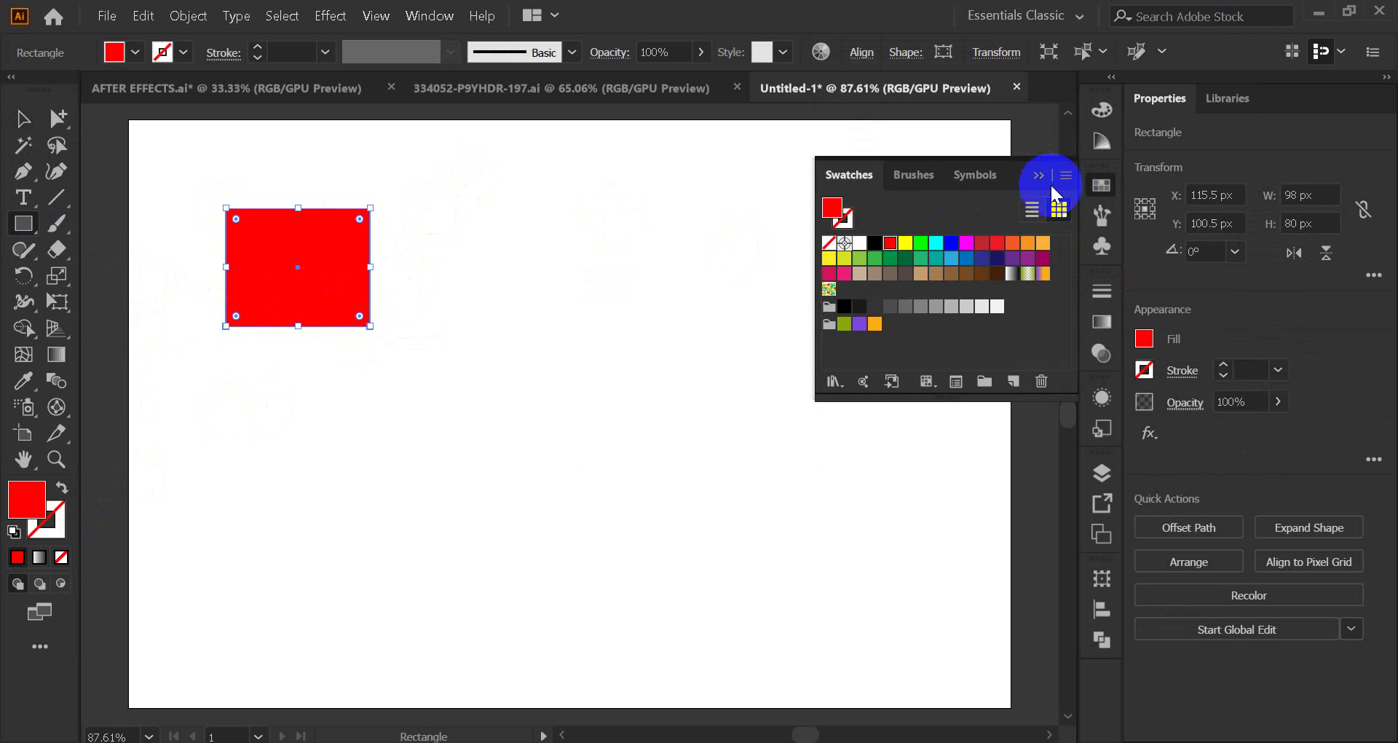
click(1040, 176)
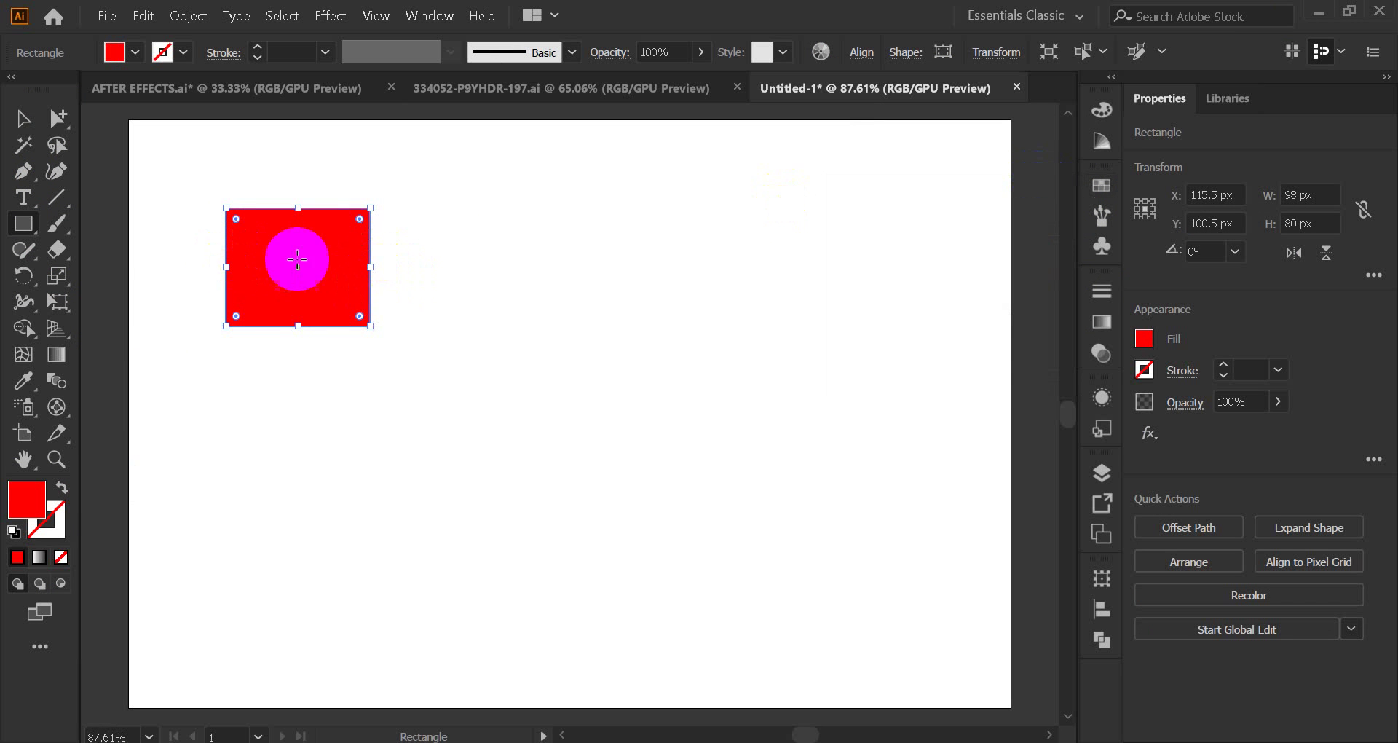
- Duplicate the red rectangle horizontally three times to form a row of four, each copy offset about 126.5 px
click(23, 118)
click(414, 284)
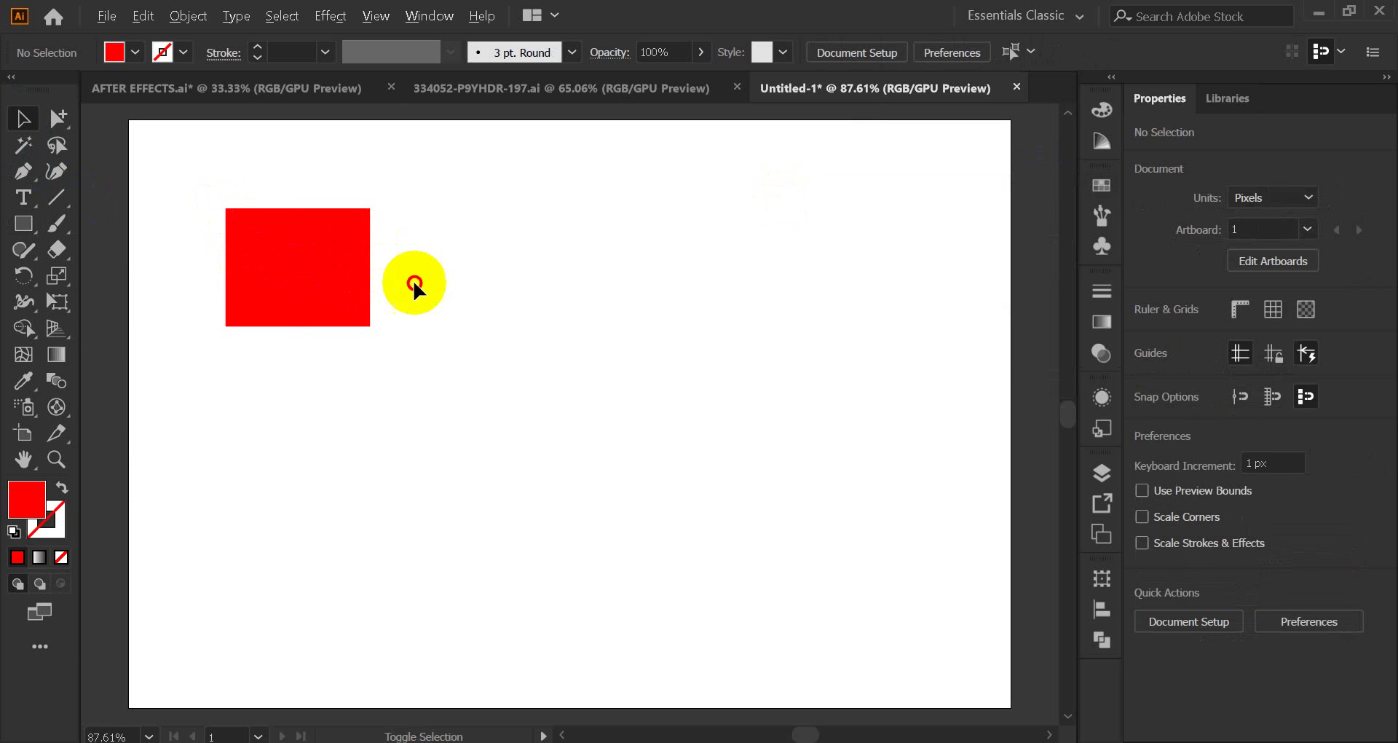
drag(309, 281, 489, 285)
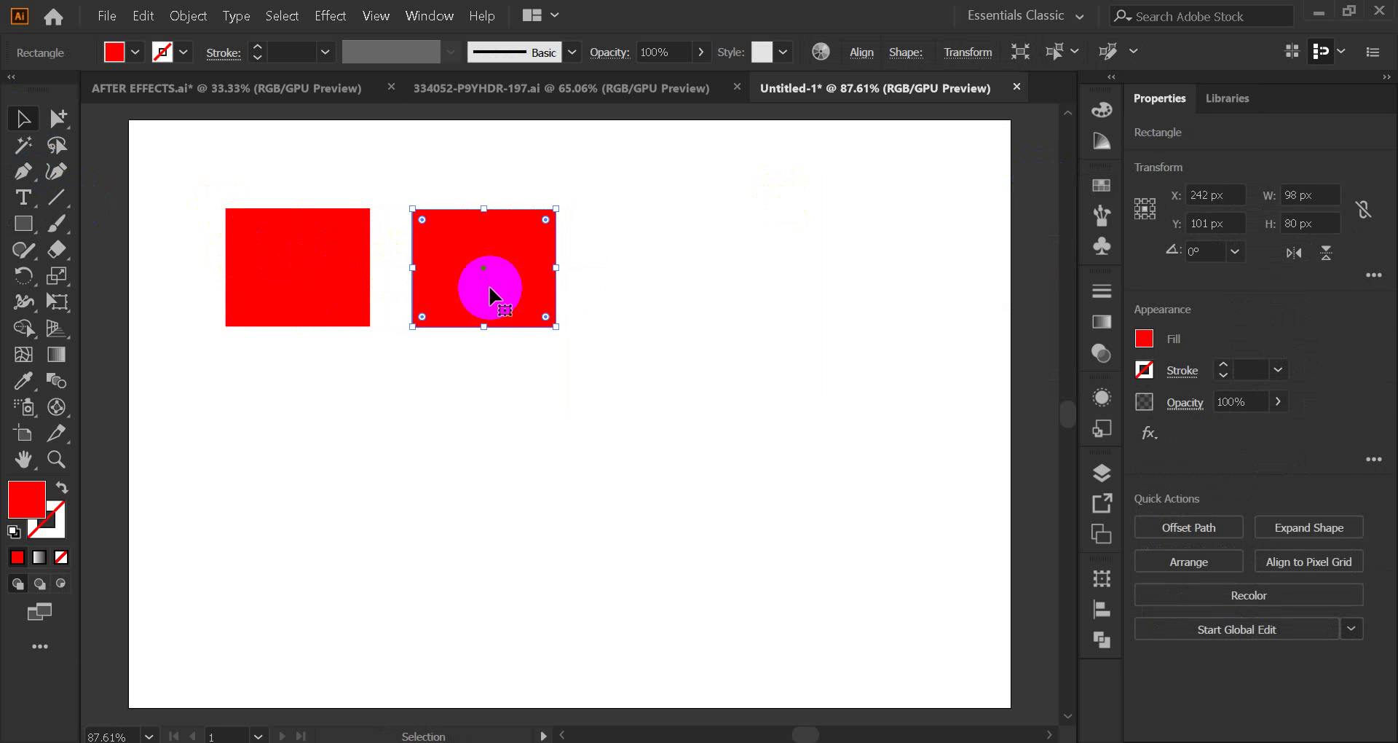
key(ctrl+d)
key(ctrl+d)
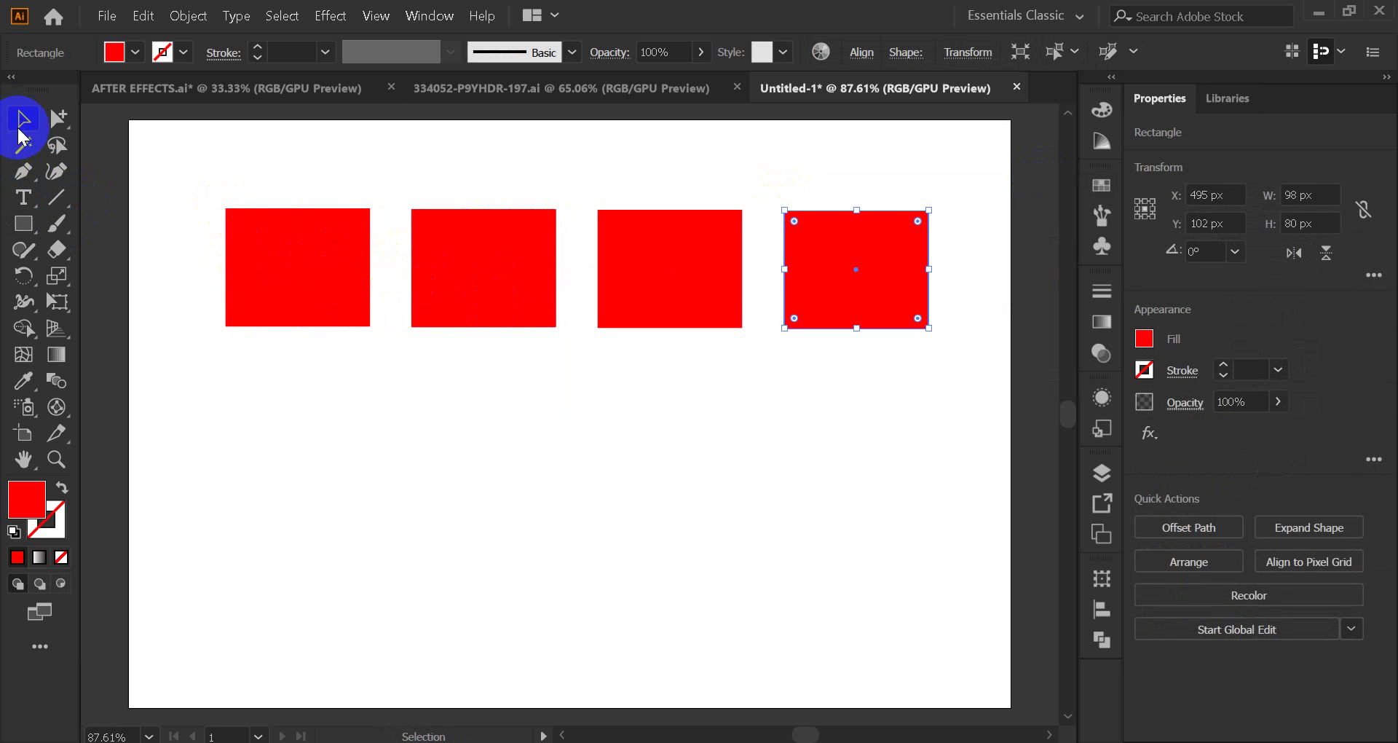
- Duplicate the whole row of four rectangles downward twice, each copy offset about 92 px, to form a three-row grid
drag(218, 196, 849, 321)
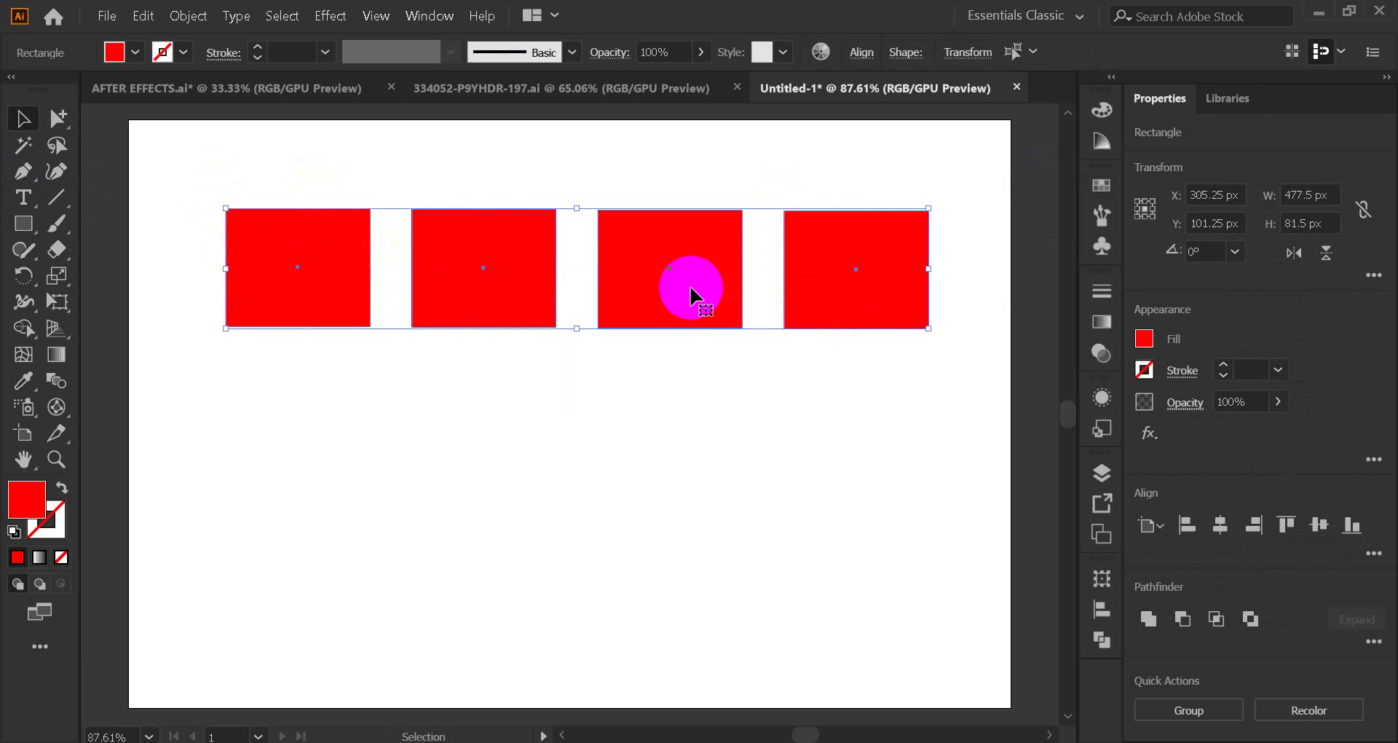
drag(690, 286, 692, 419)
key(ctrl+d)
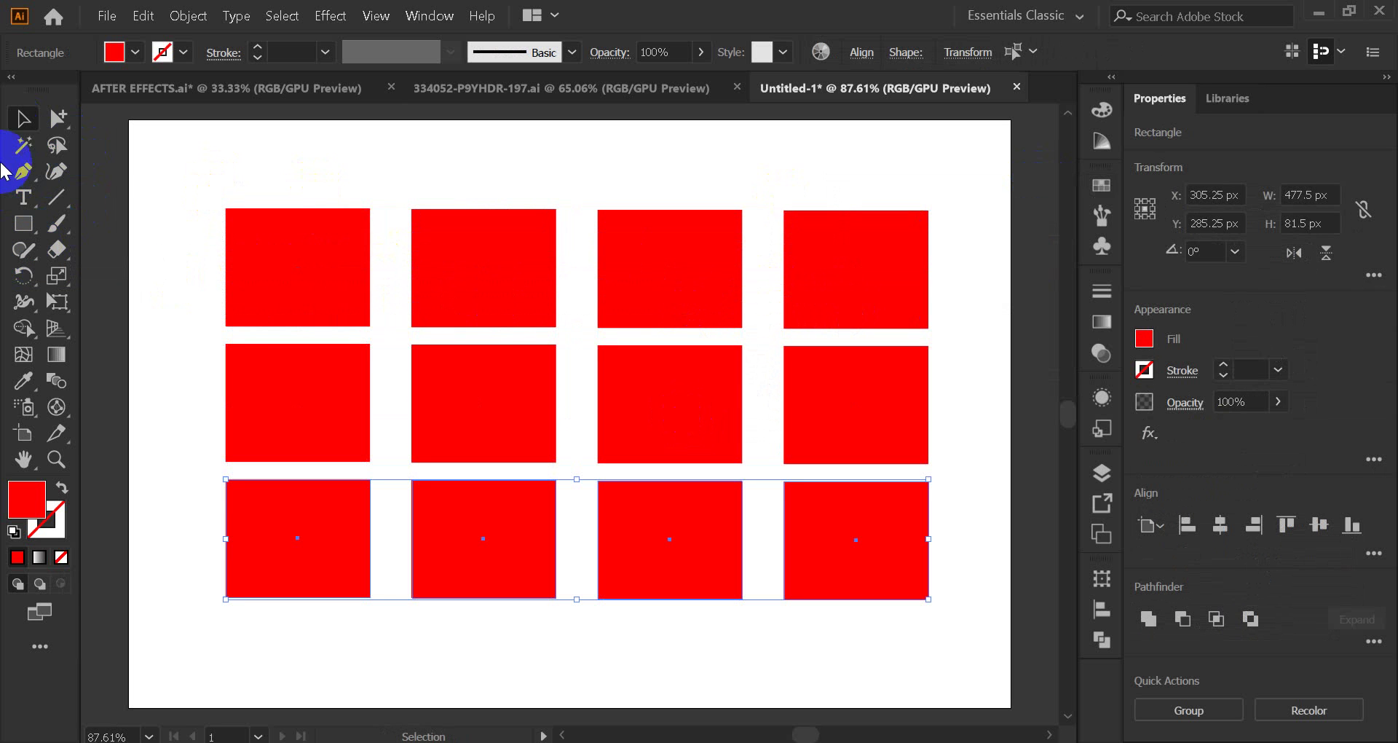
click(271, 174)
- Fill the second column of rectangles with yellow and the third column with blue
drag(465, 198, 556, 556)
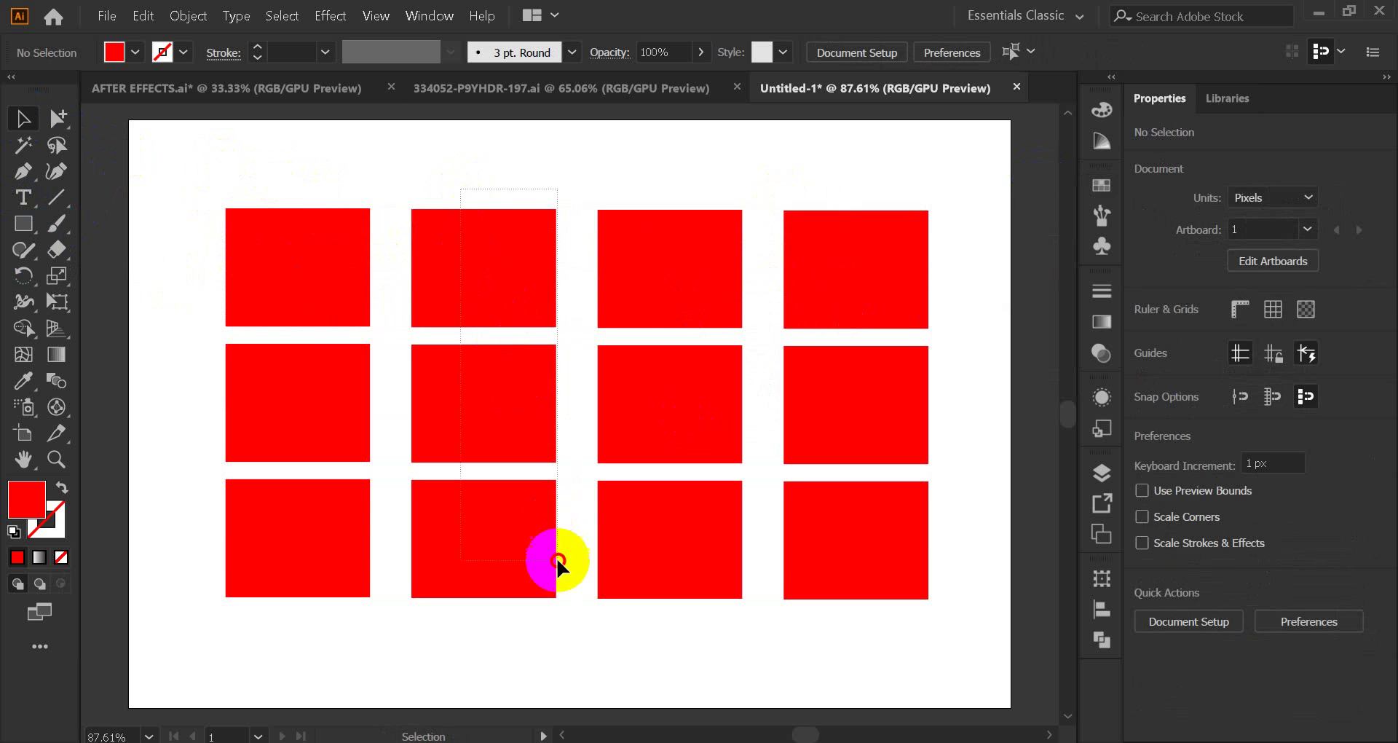
click(1101, 185)
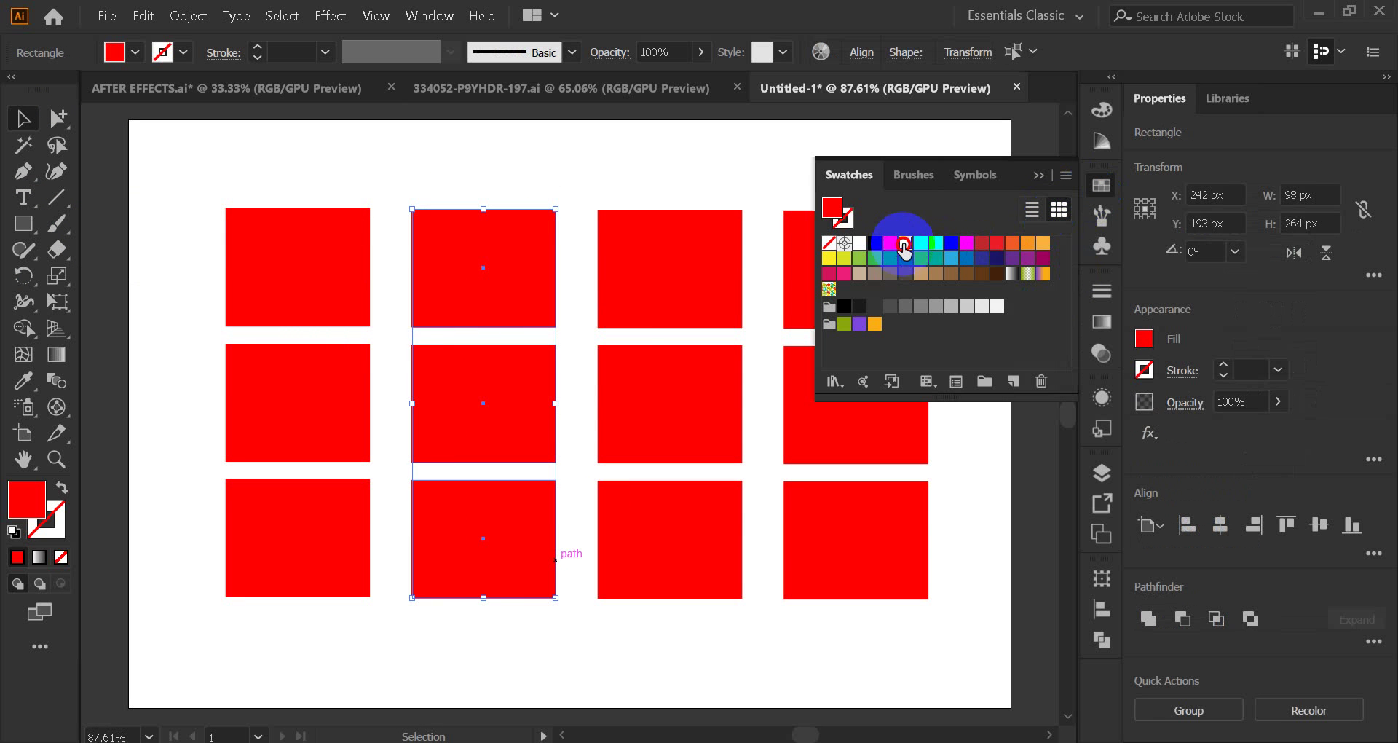
click(905, 242)
drag(648, 193, 728, 552)
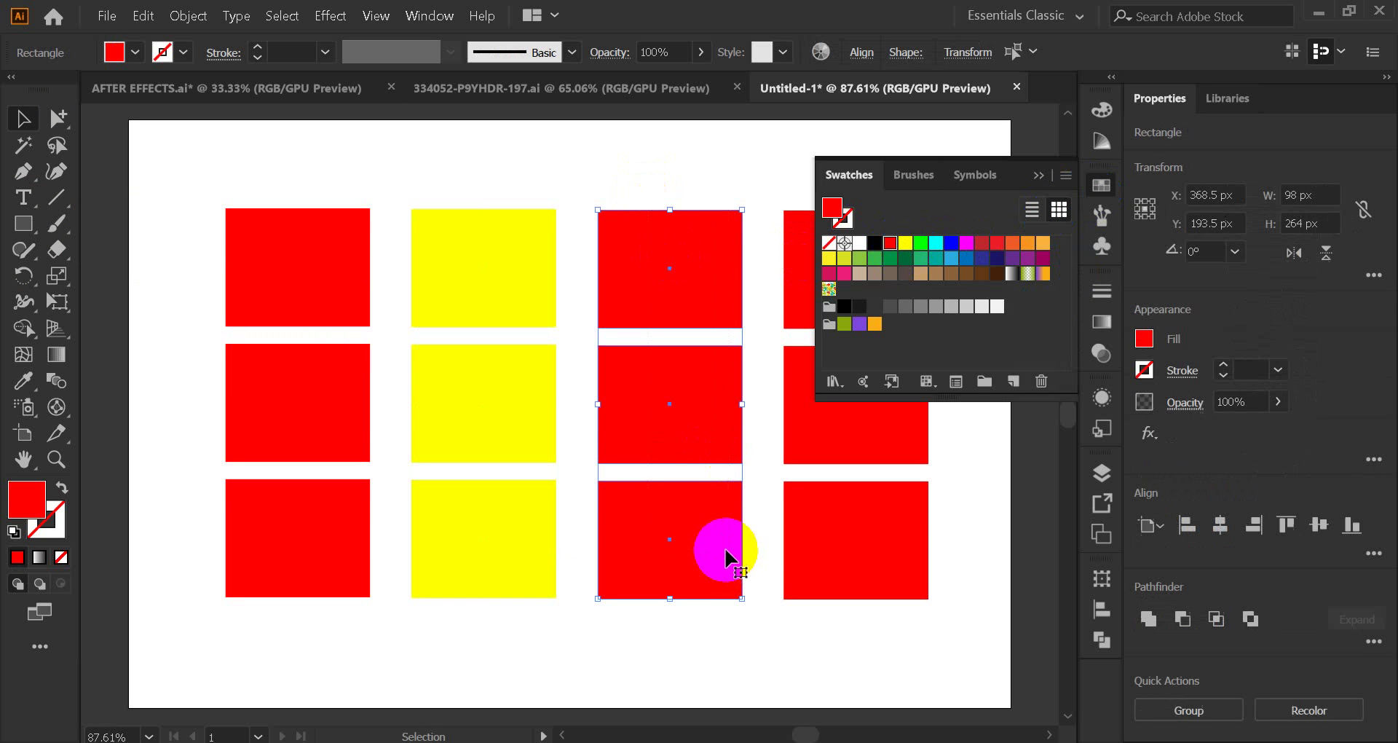
click(947, 246)
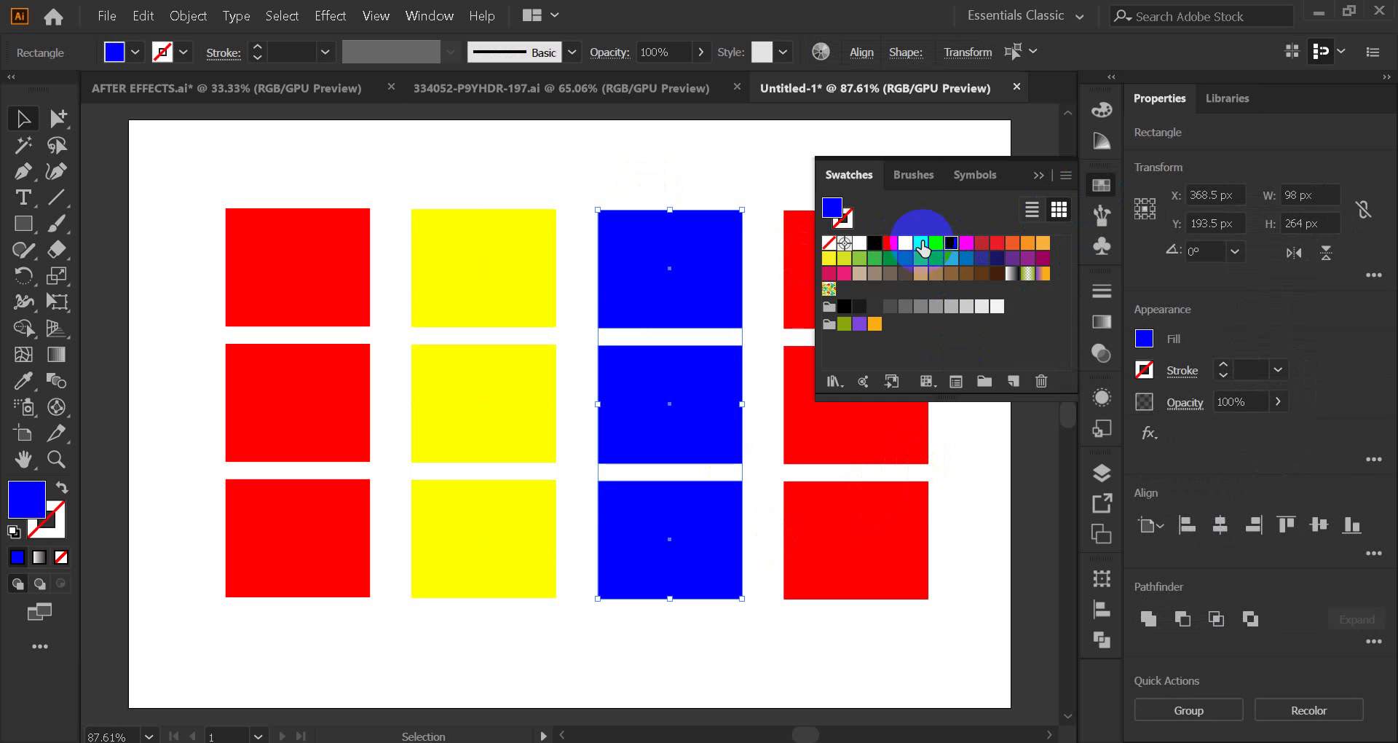
- Fill the fourth column of rectangles with black and clear the selection
click(778, 191)
drag(774, 187, 830, 609)
click(875, 243)
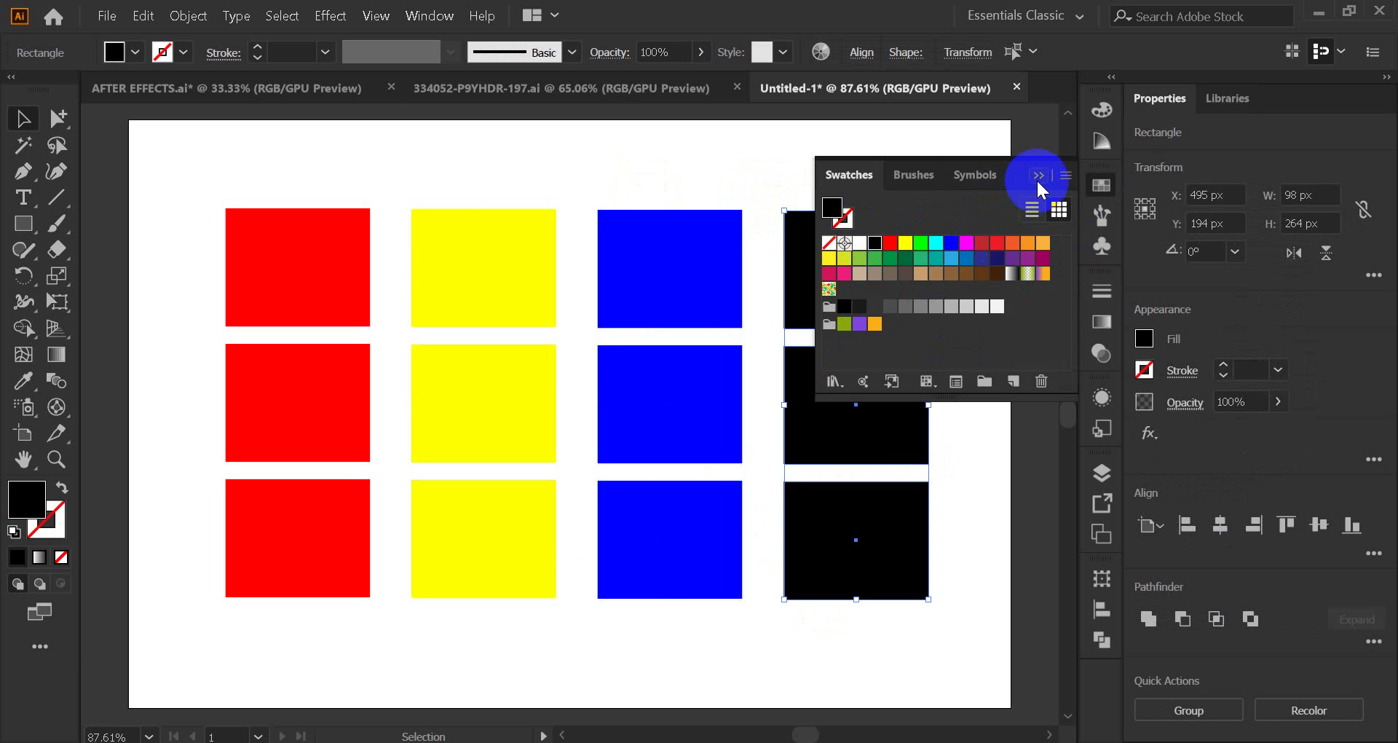
click(1037, 178)
click(722, 184)
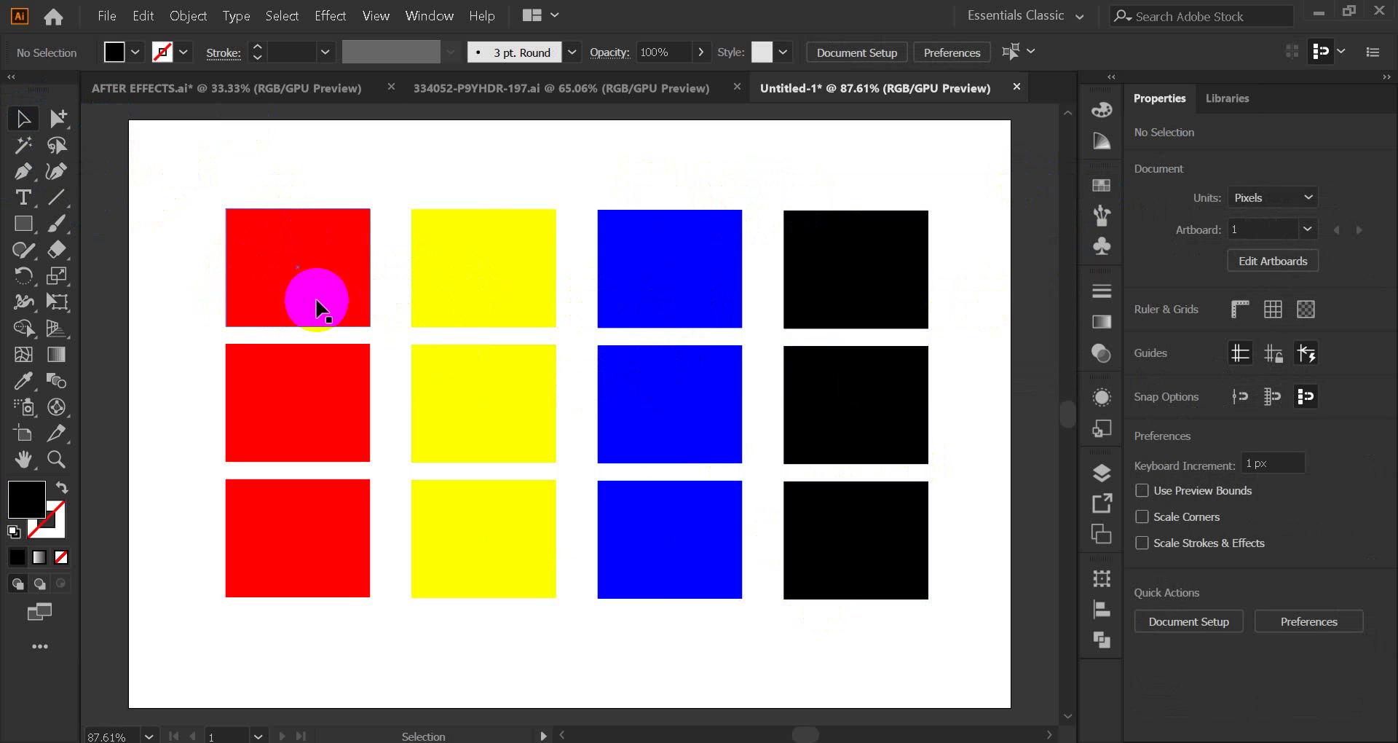
- Try bright green, magenta and teal swatches on the first rectangle of the top row, settling on a medium green fill
click(272, 249)
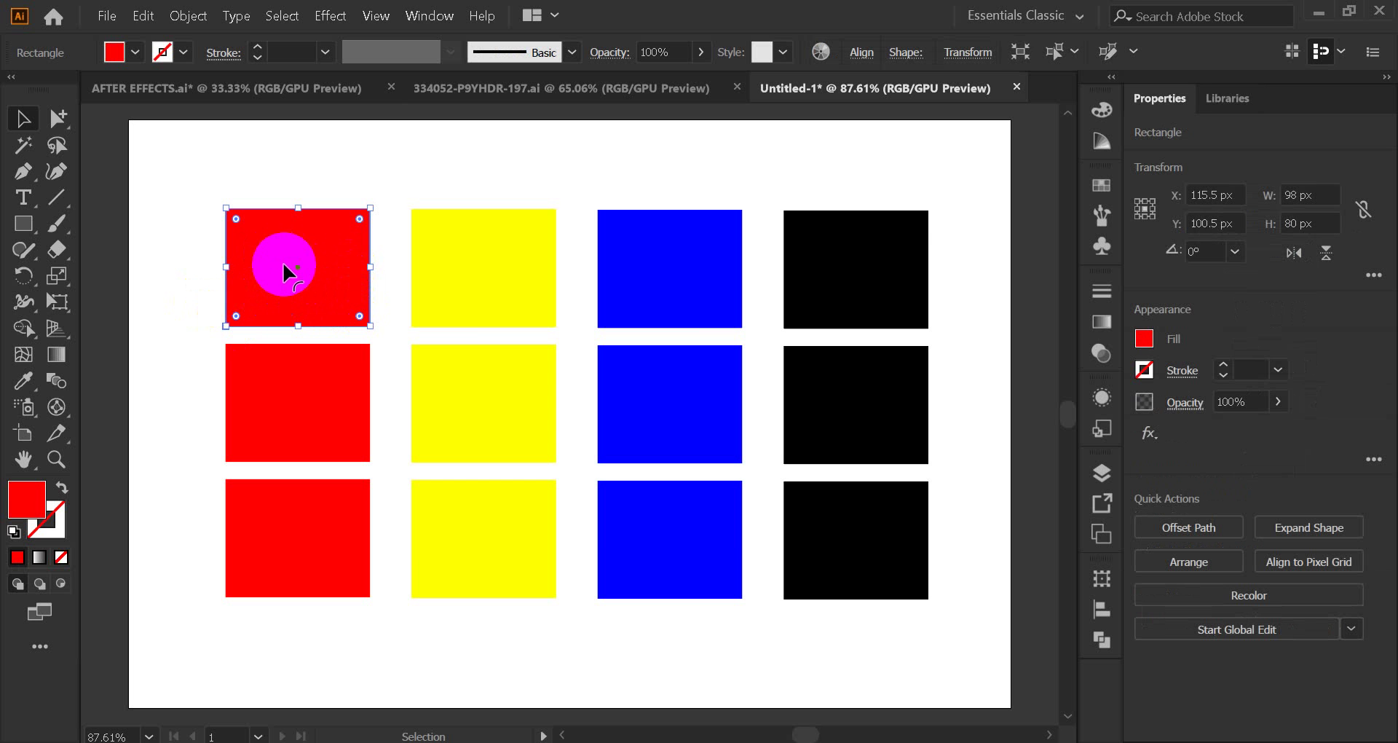
click(1104, 181)
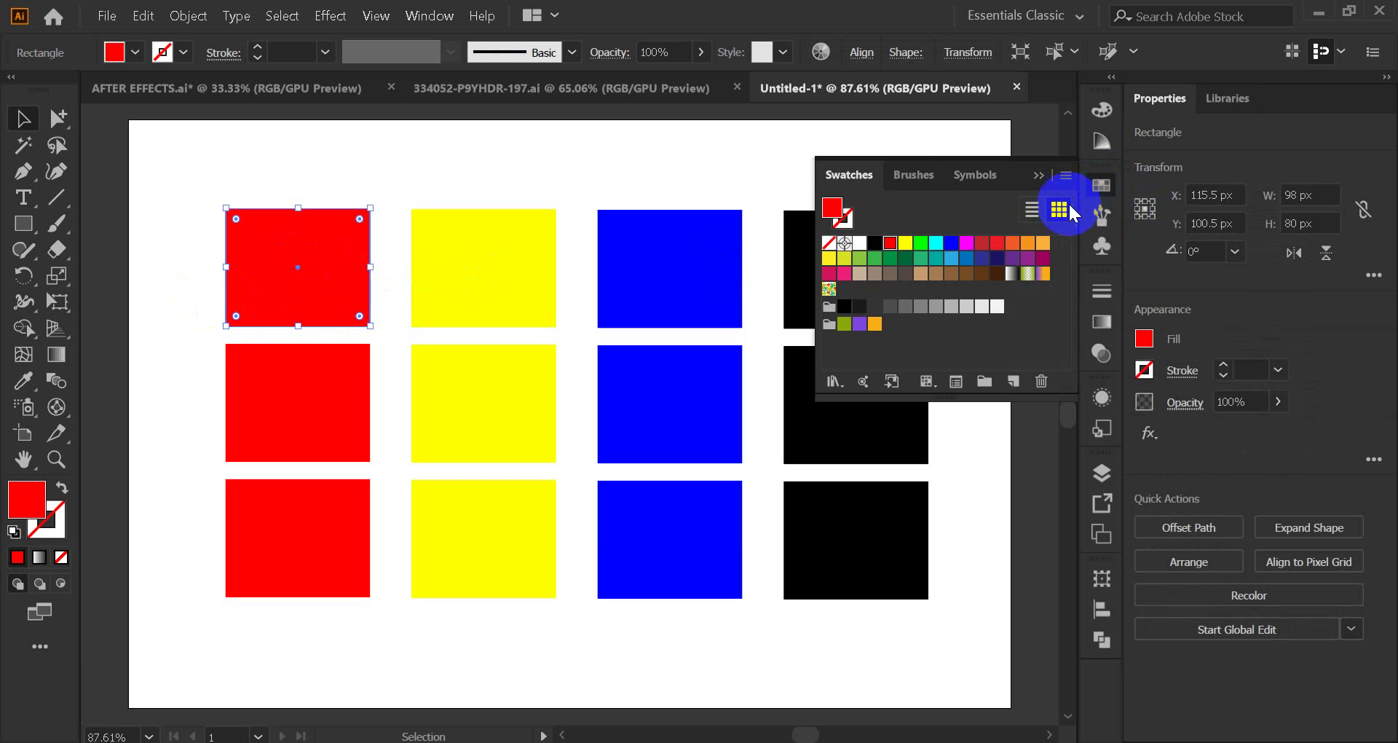
click(921, 243)
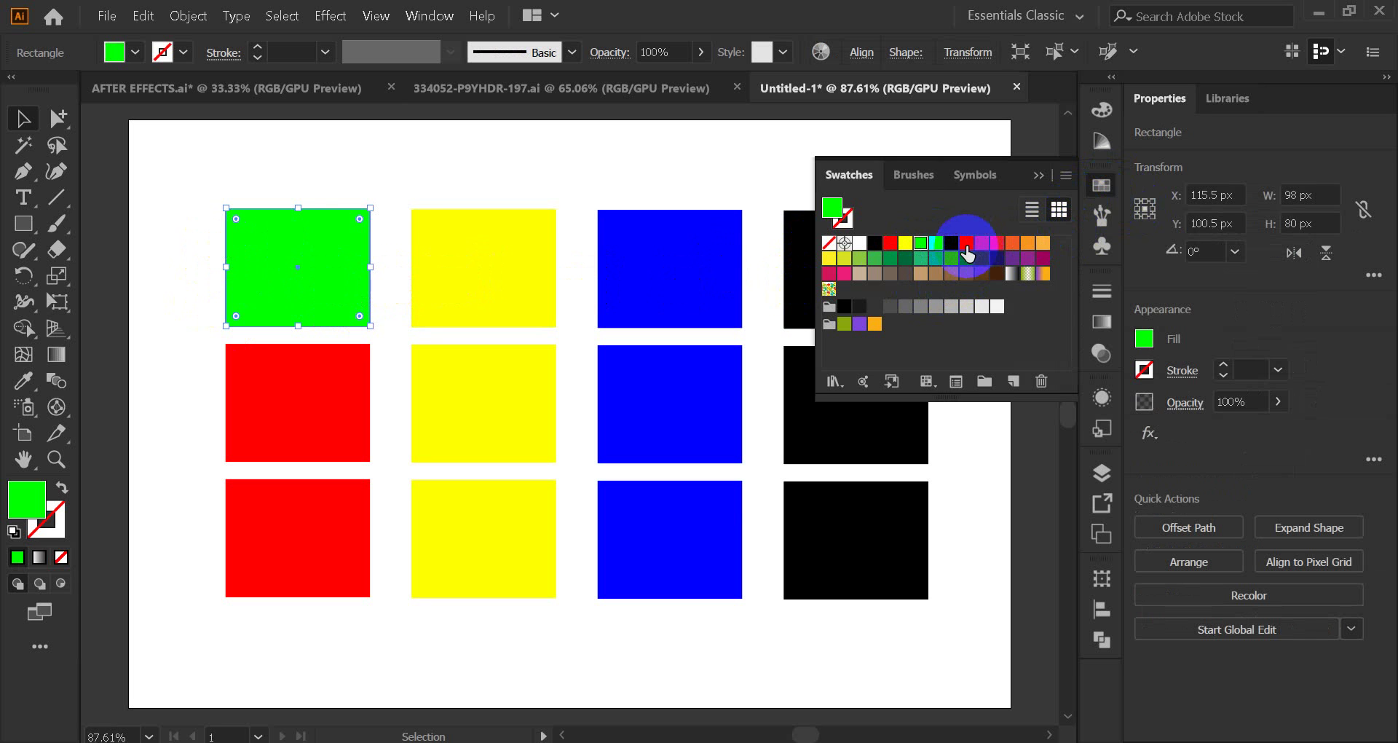
click(966, 243)
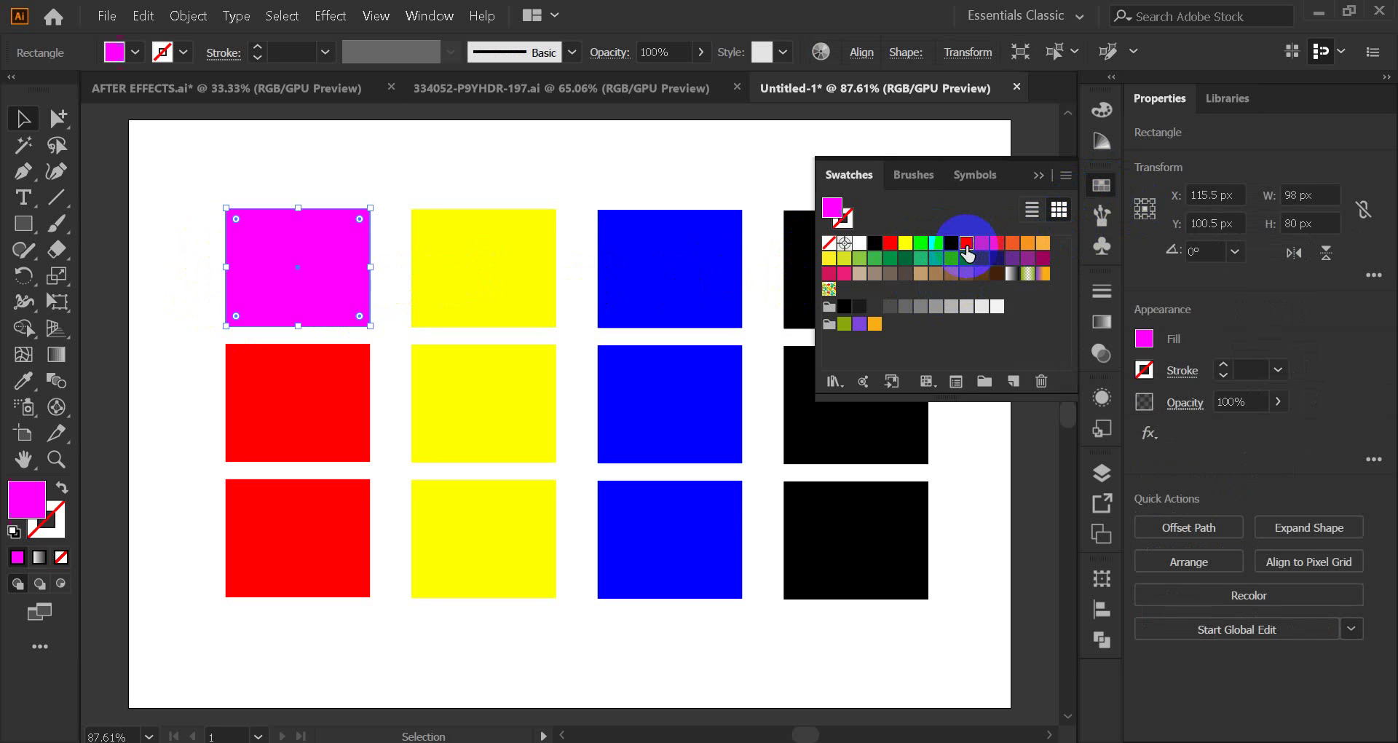
click(920, 258)
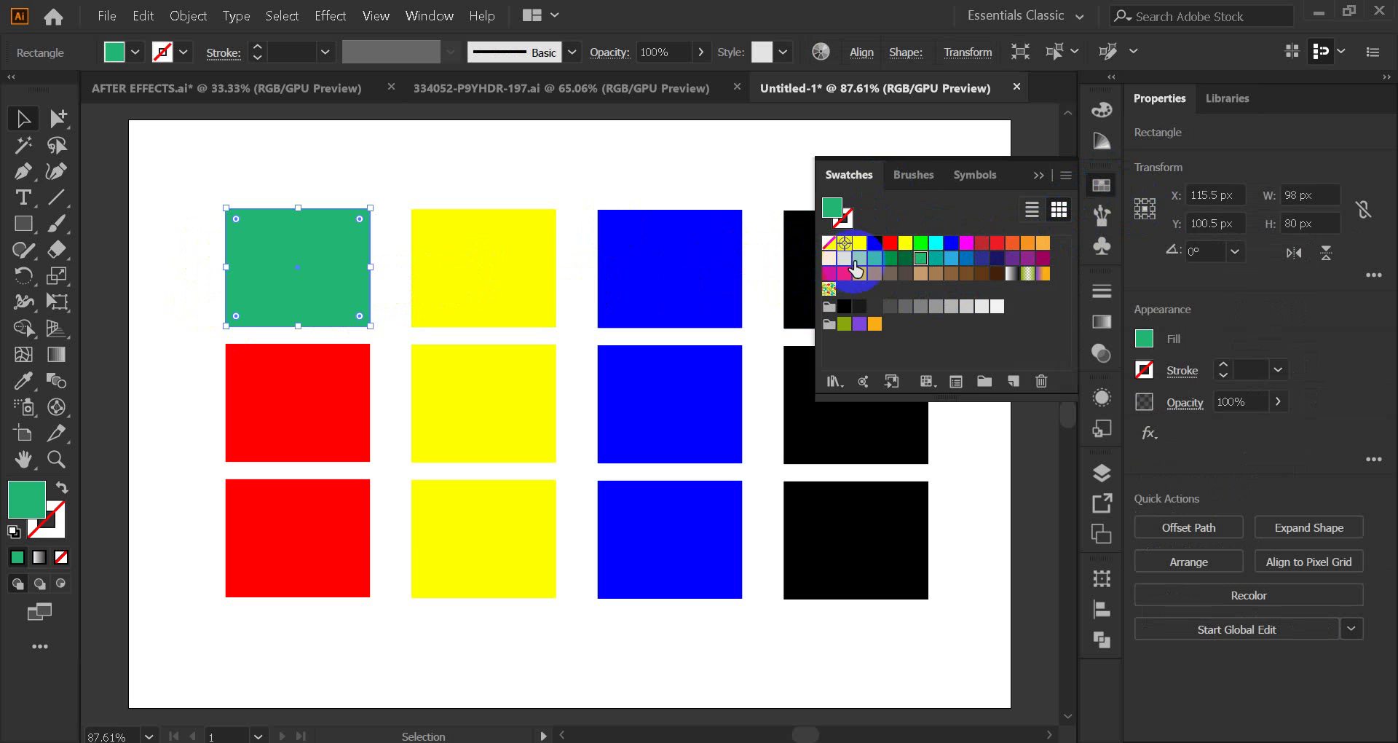
click(874, 258)
click(1037, 183)
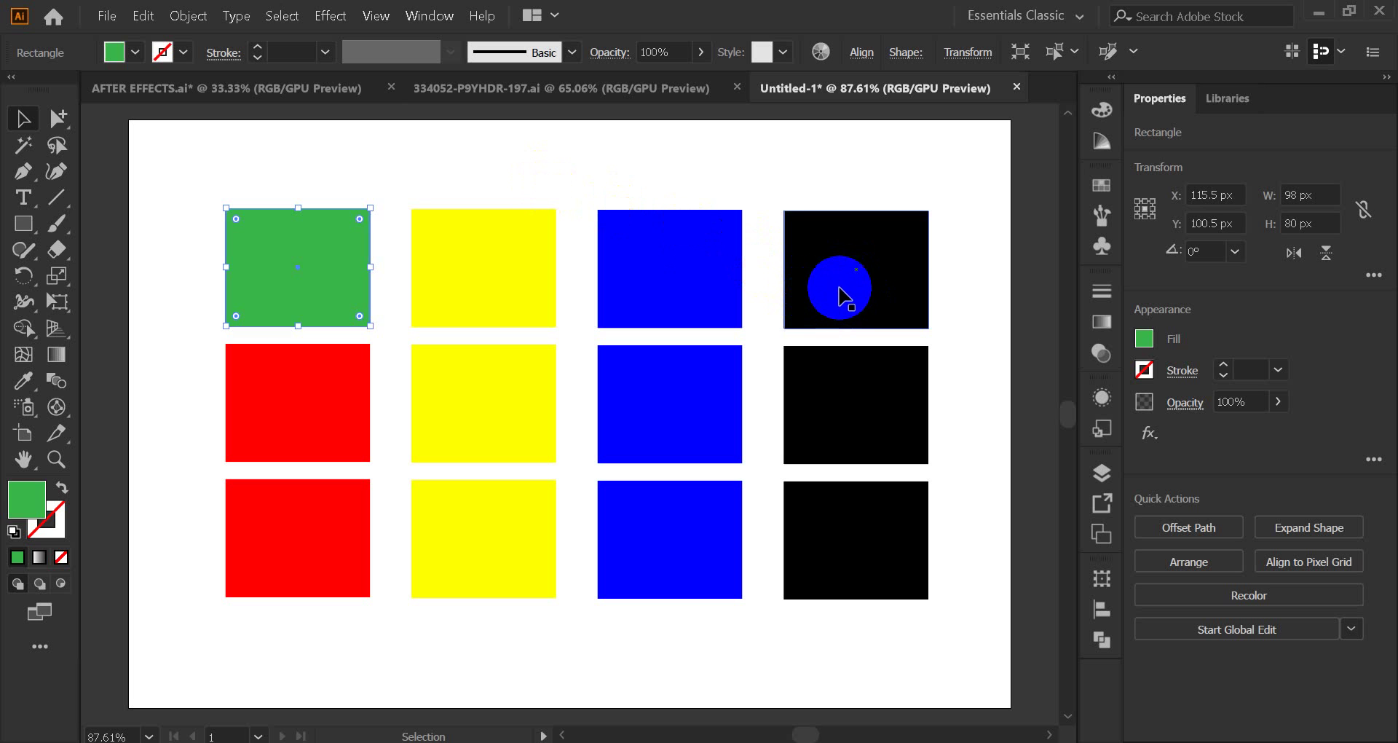
- Fill the top rectangle of the fourth column with the light orange swatch
click(843, 295)
click(1110, 195)
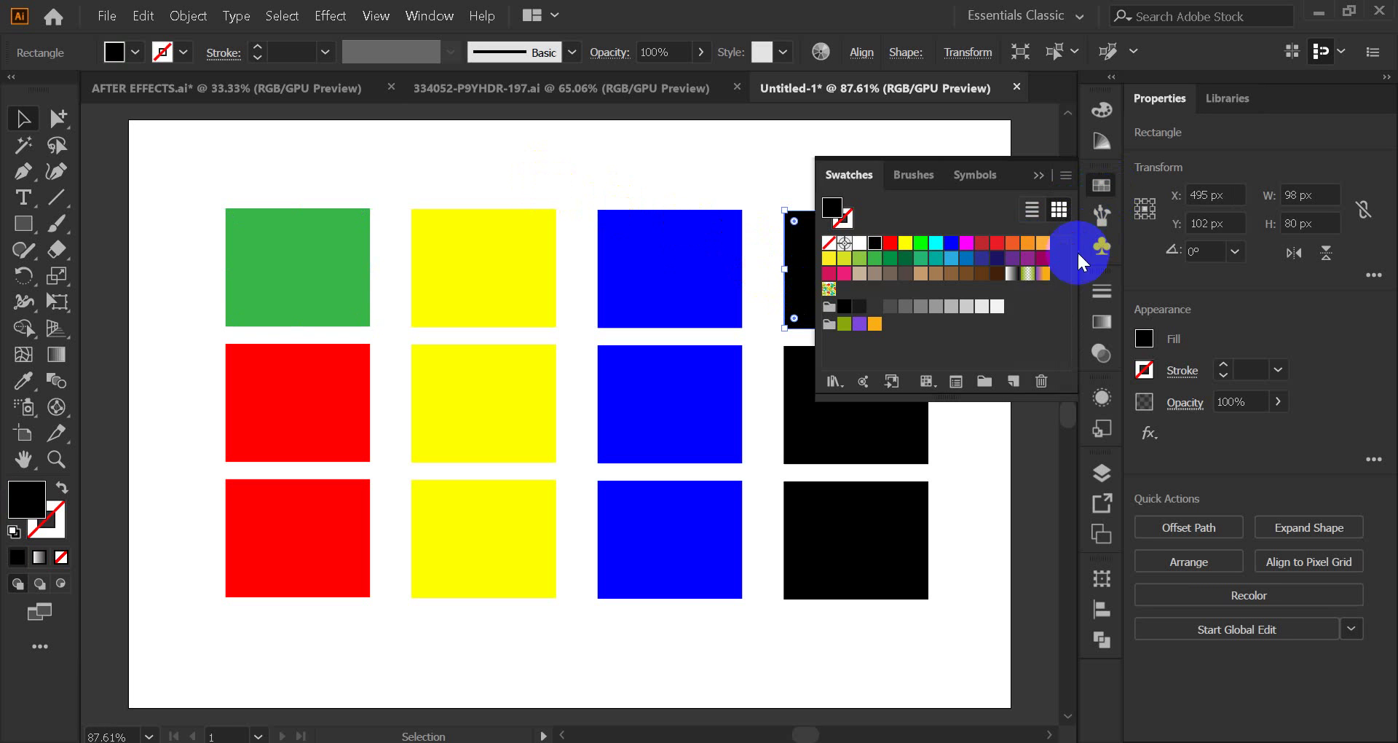
click(1044, 248)
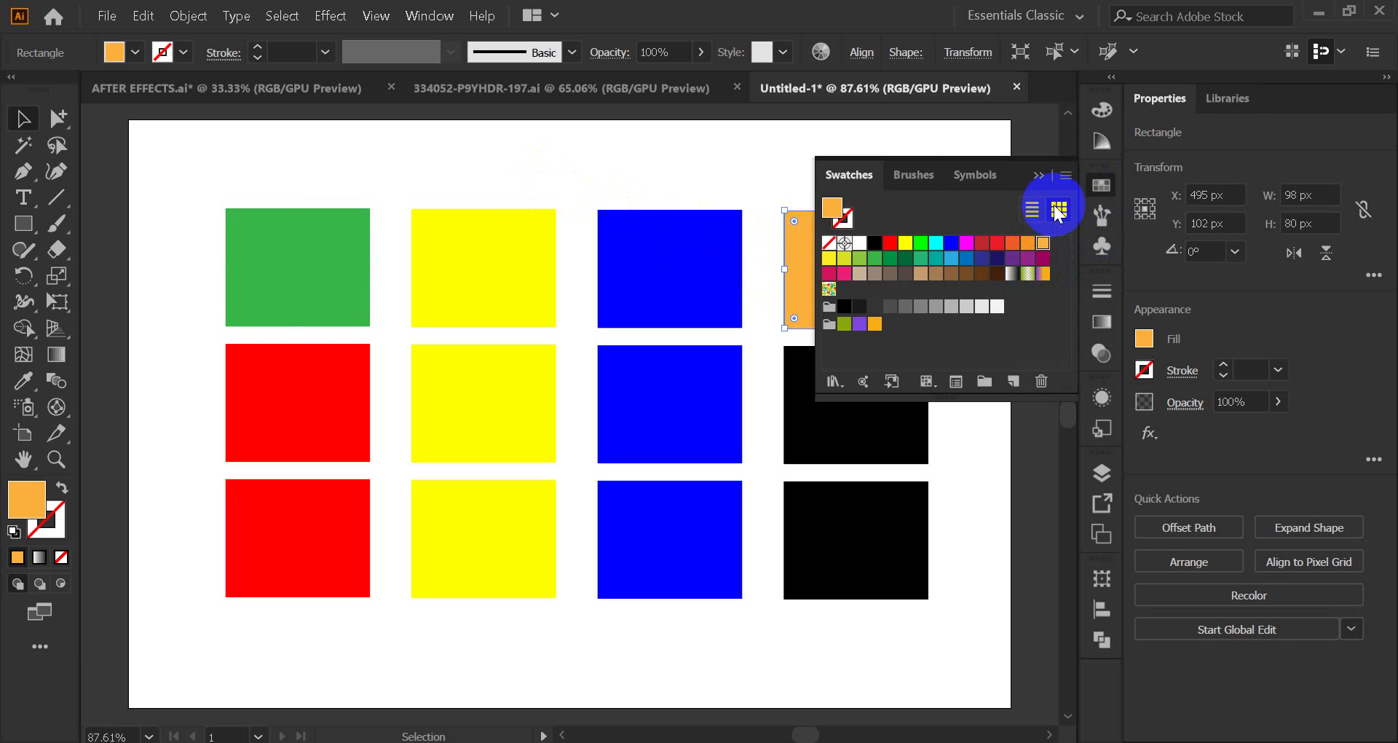
- Fill the bottom rectangle of the fourth column with the bright green swatch
click(889, 570)
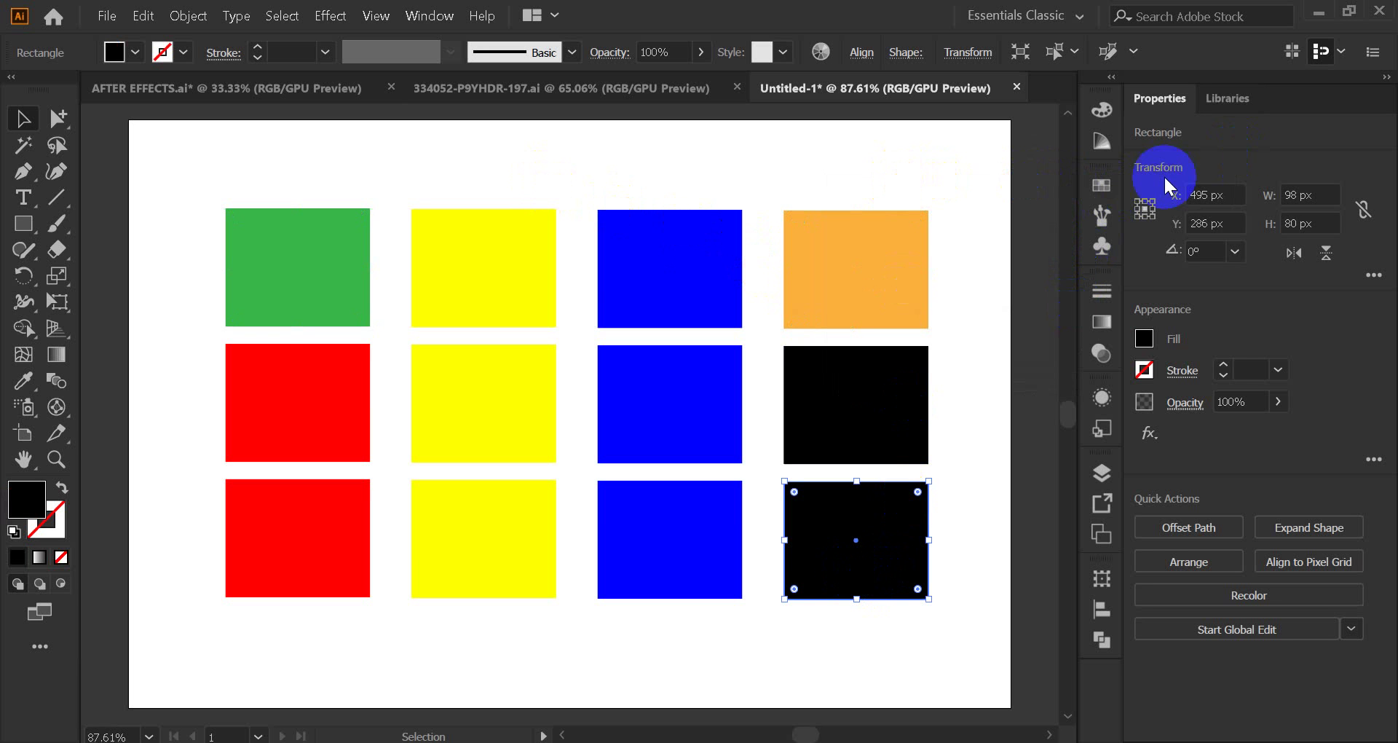
click(1100, 184)
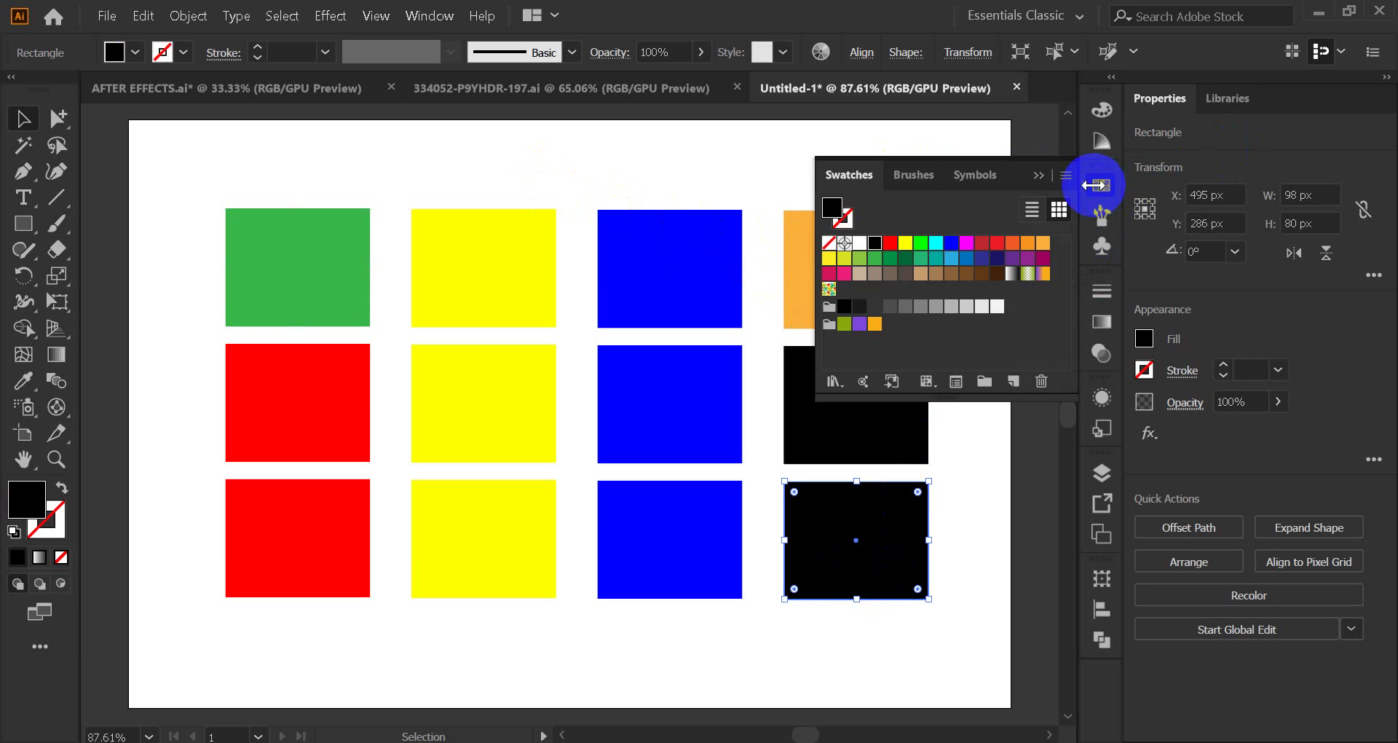
click(921, 243)
click(1038, 175)
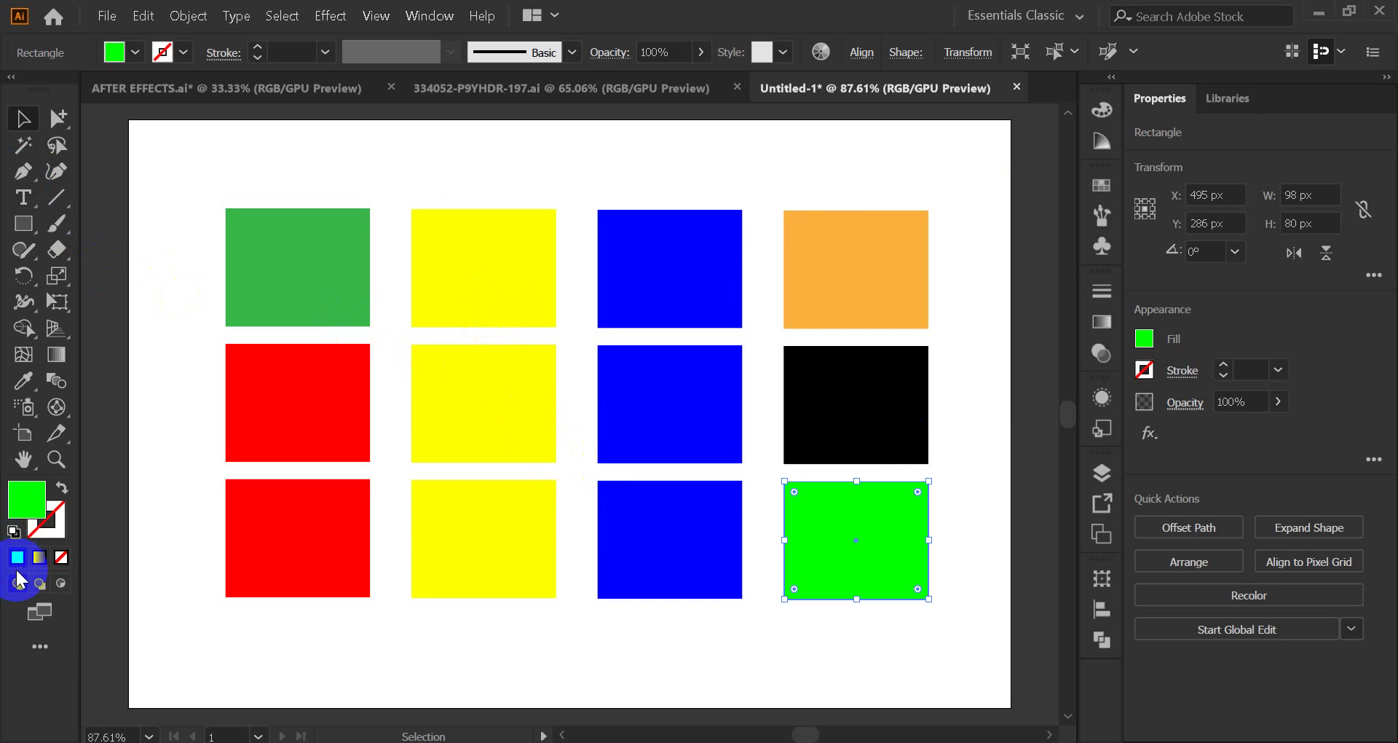
- Move the medium green rectangle to the artboard's upper-left corner, at about X 62 px, Y 51 px, and clear the selection
click(153, 53)
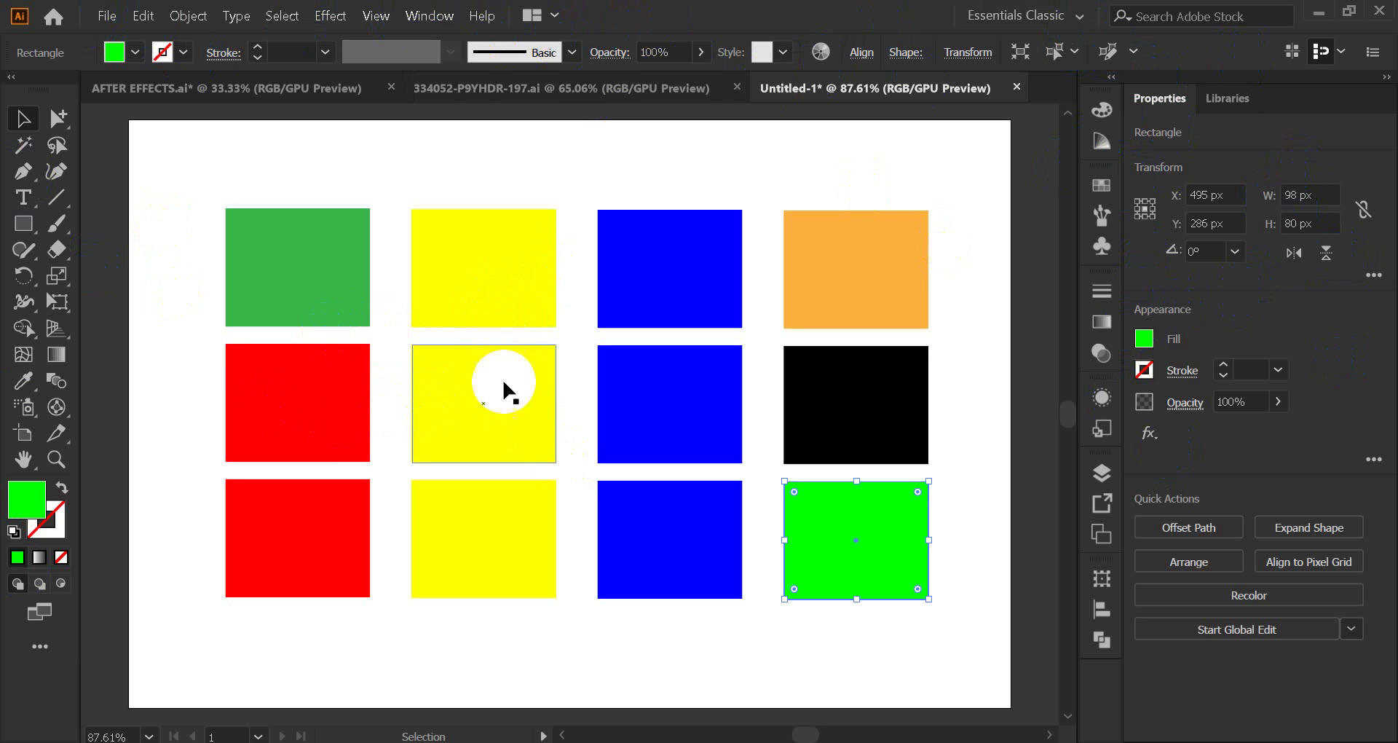
click(296, 313)
scroll(294, 357, up, 1)
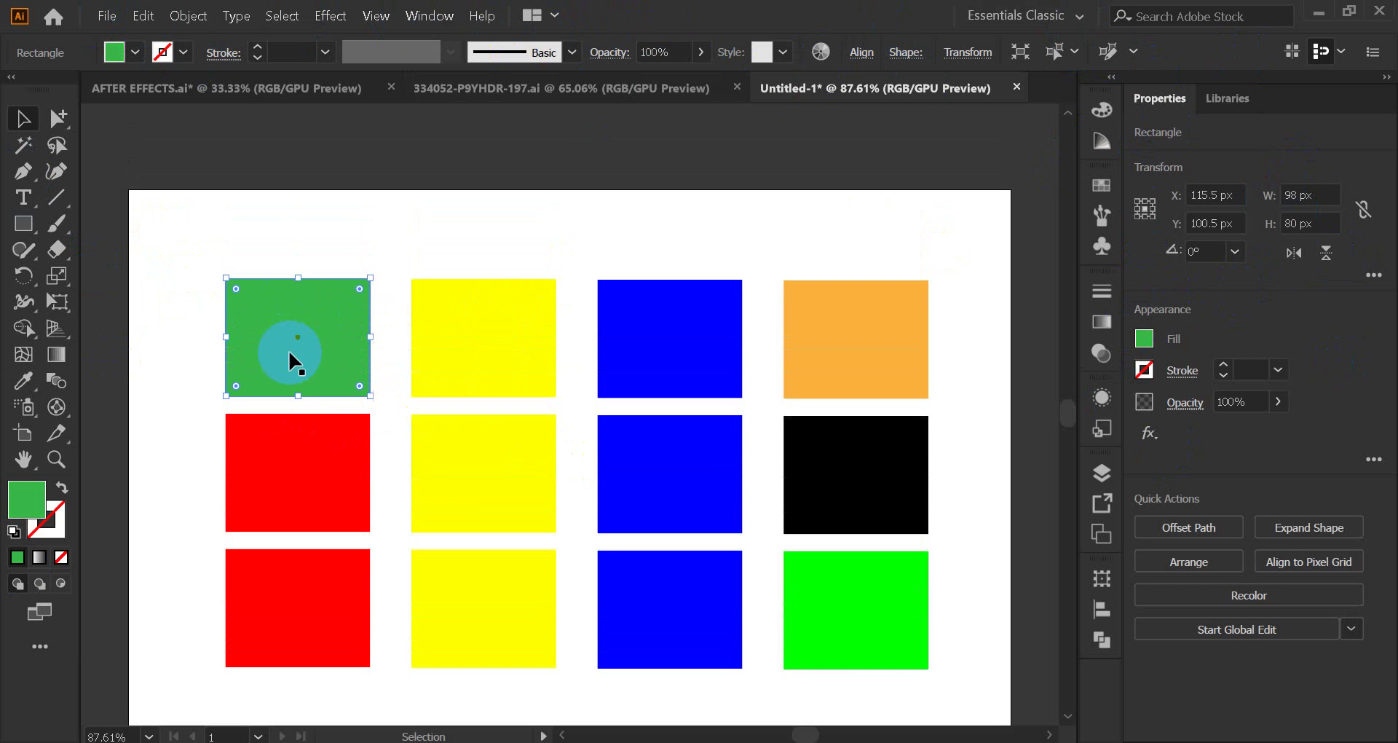
drag(314, 360, 309, 361)
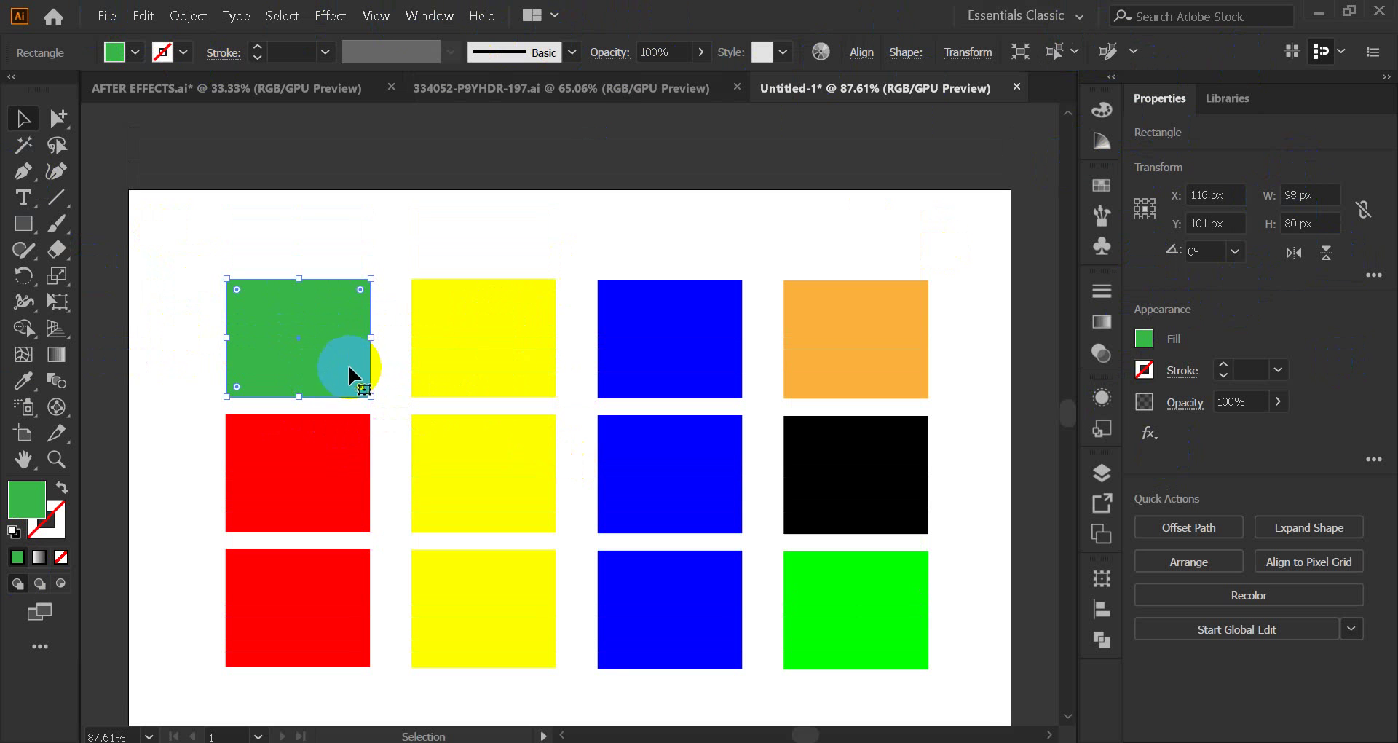
drag(345, 371, 265, 298)
click(374, 266)
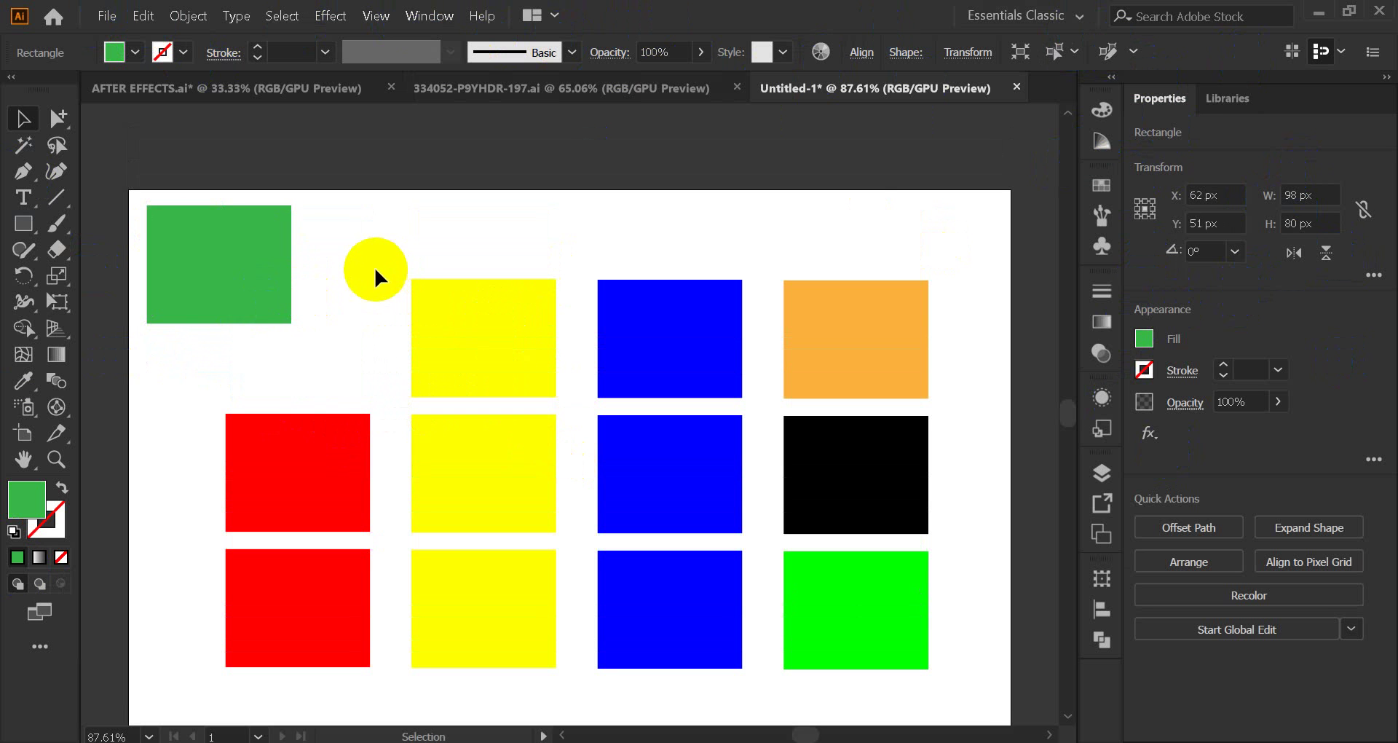
- Move the bright green rectangle of the fourth column to the artboard's lower-right corner and clear the selection
scroll(402, 259, down, 3)
click(854, 538)
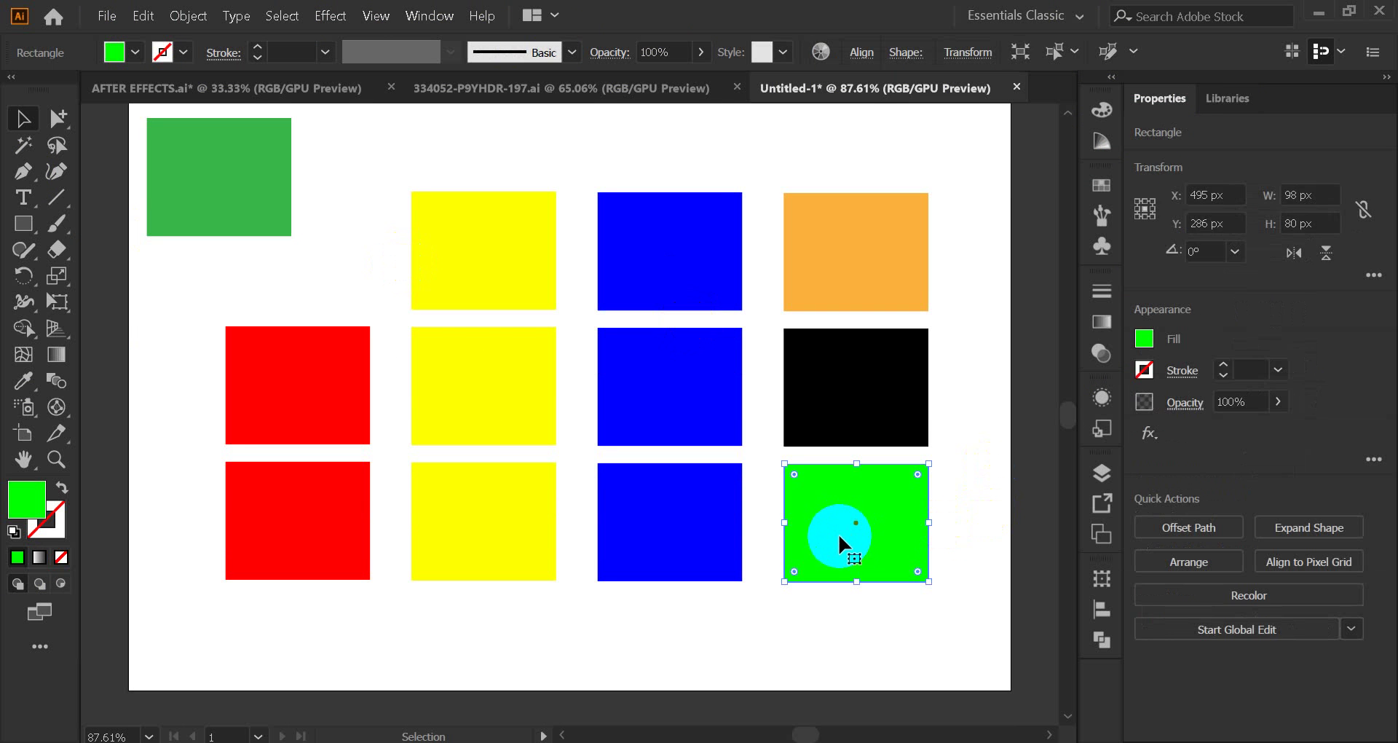
drag(830, 534, 899, 617)
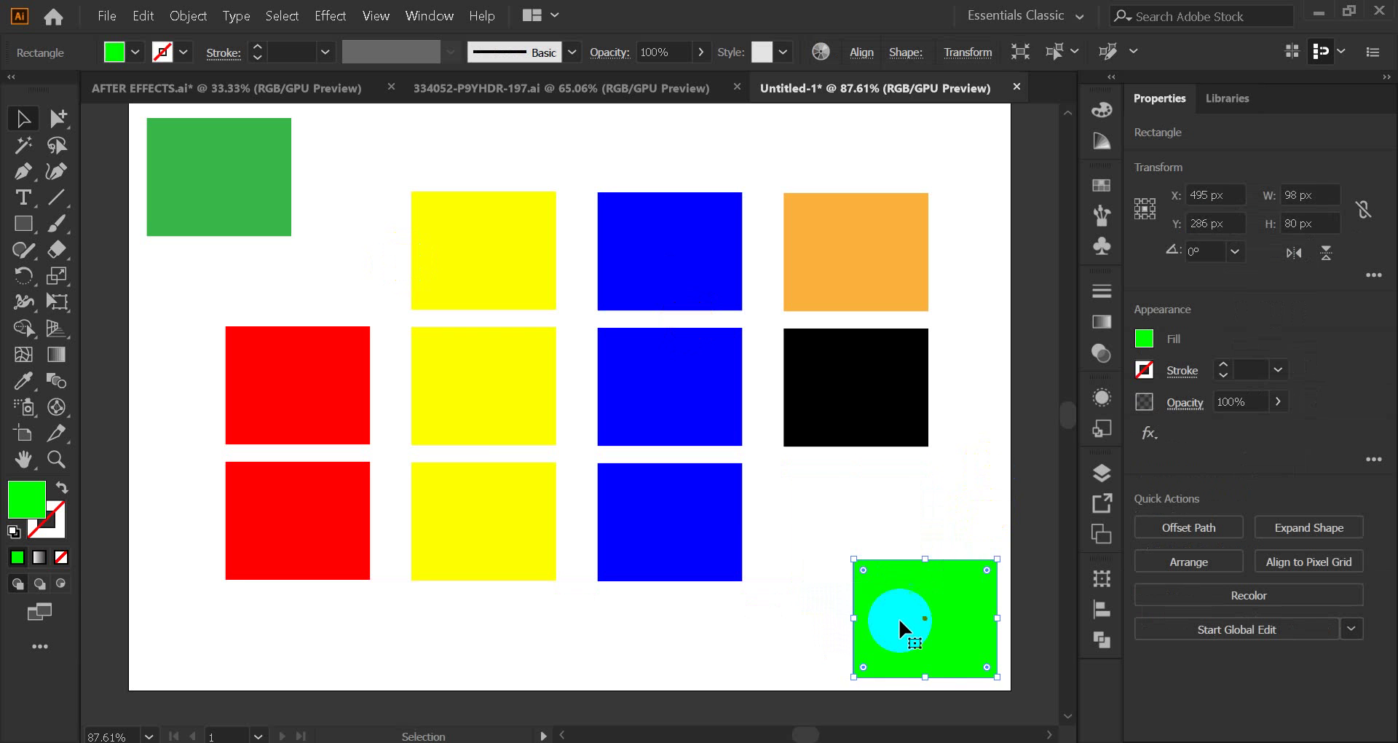
click(752, 619)
scroll(795, 479, down, 1)
scroll(684, 496, up, 5)
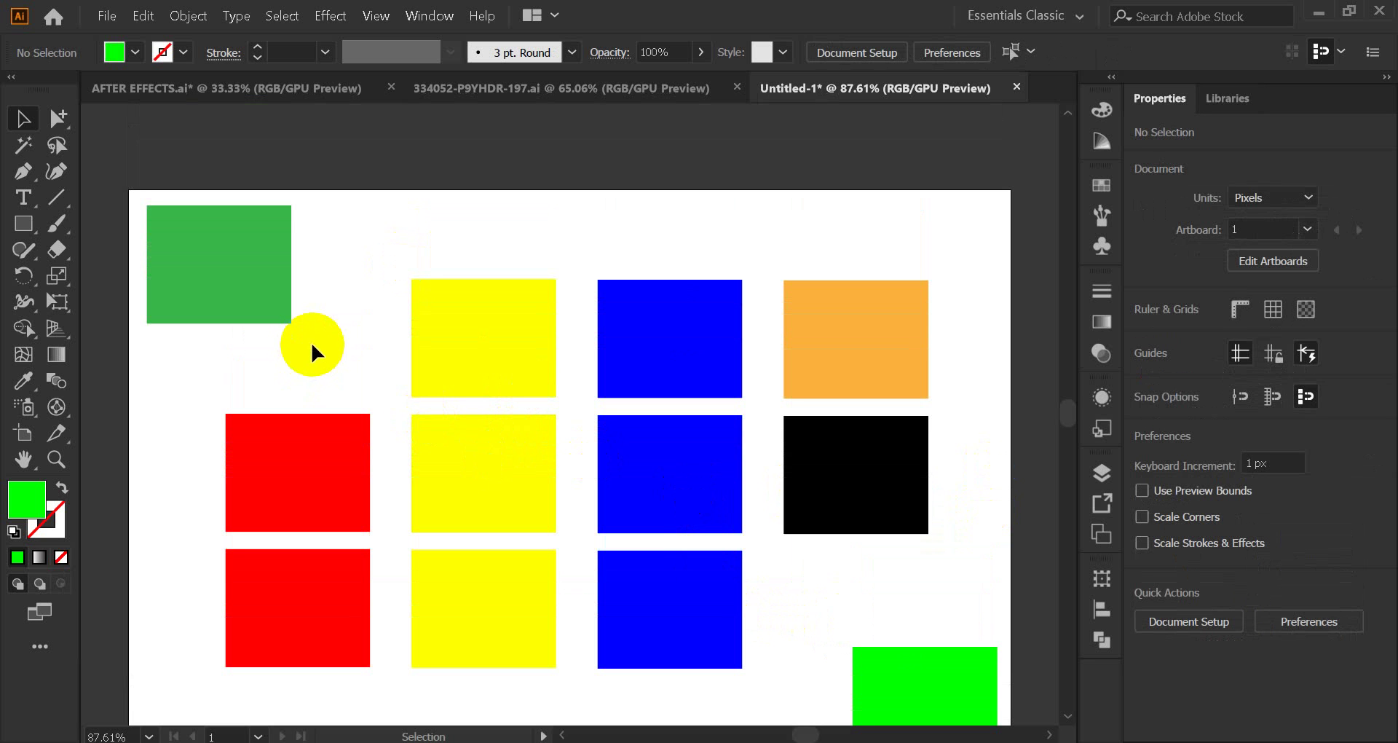
- Select the medium green rectangle, switch the selection to the middle yellow one, and clear the selection
click(226, 270)
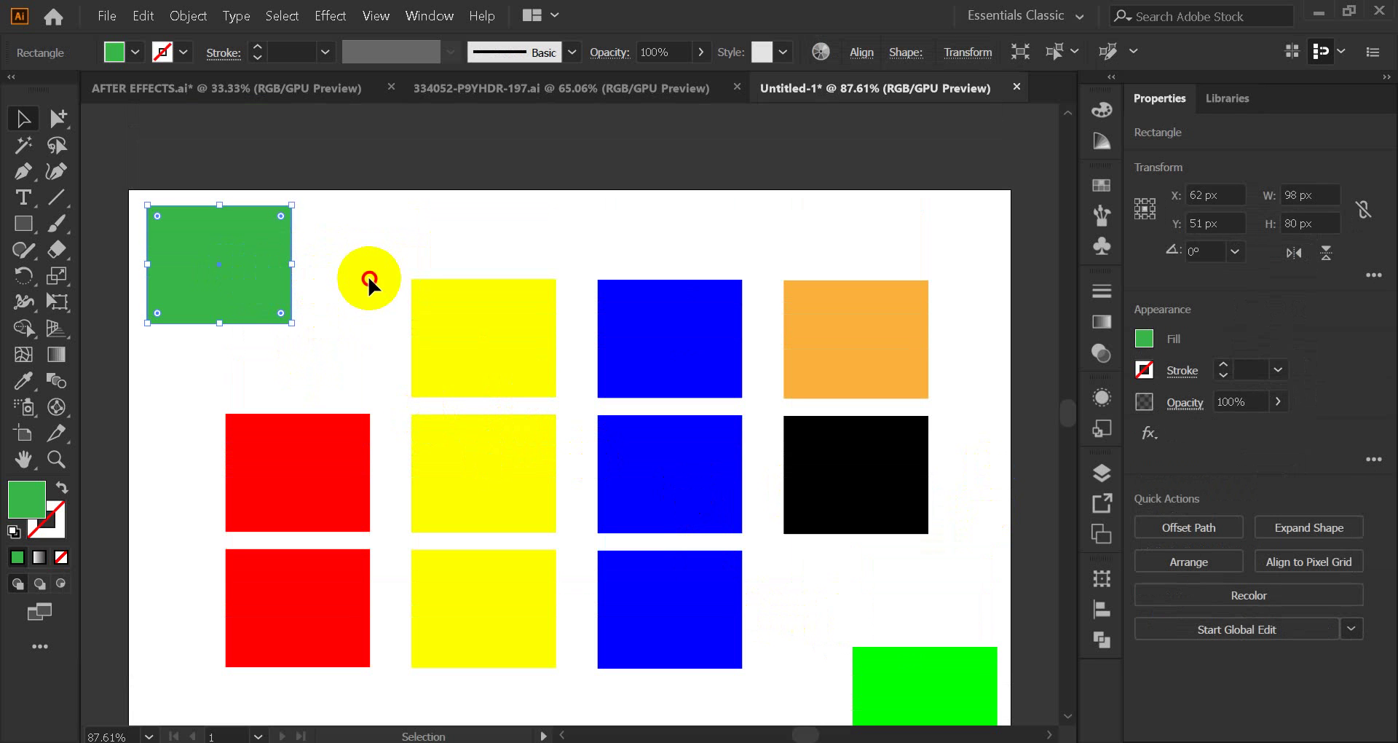
click(368, 276)
click(229, 266)
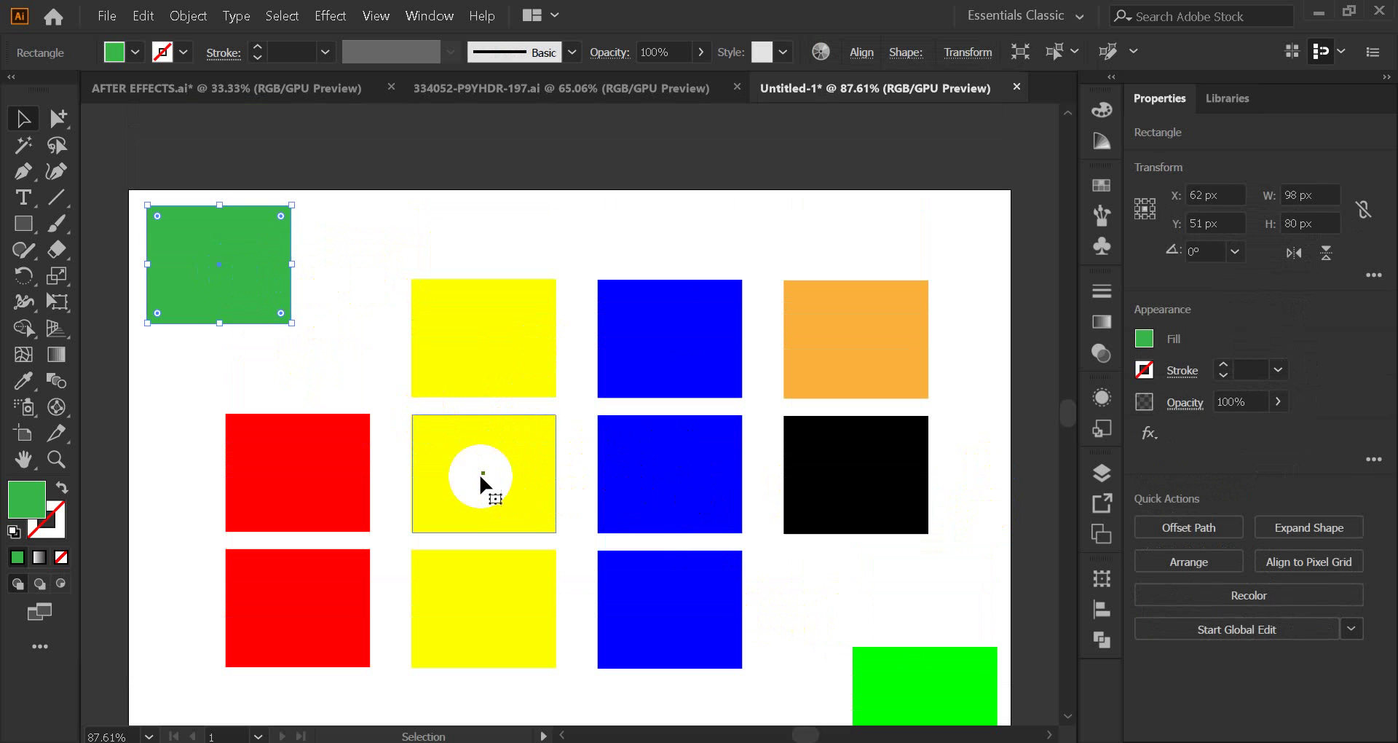
click(484, 477)
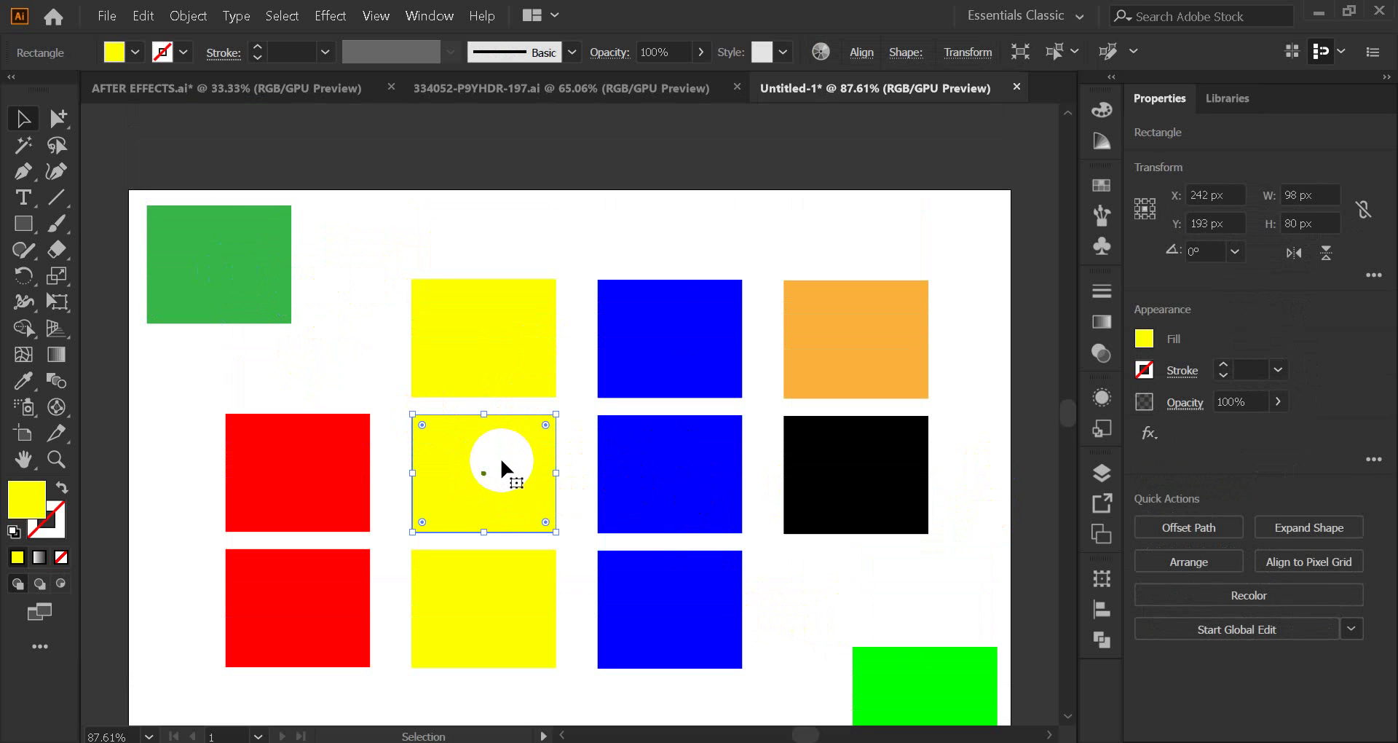
scroll(501, 466, down, 2)
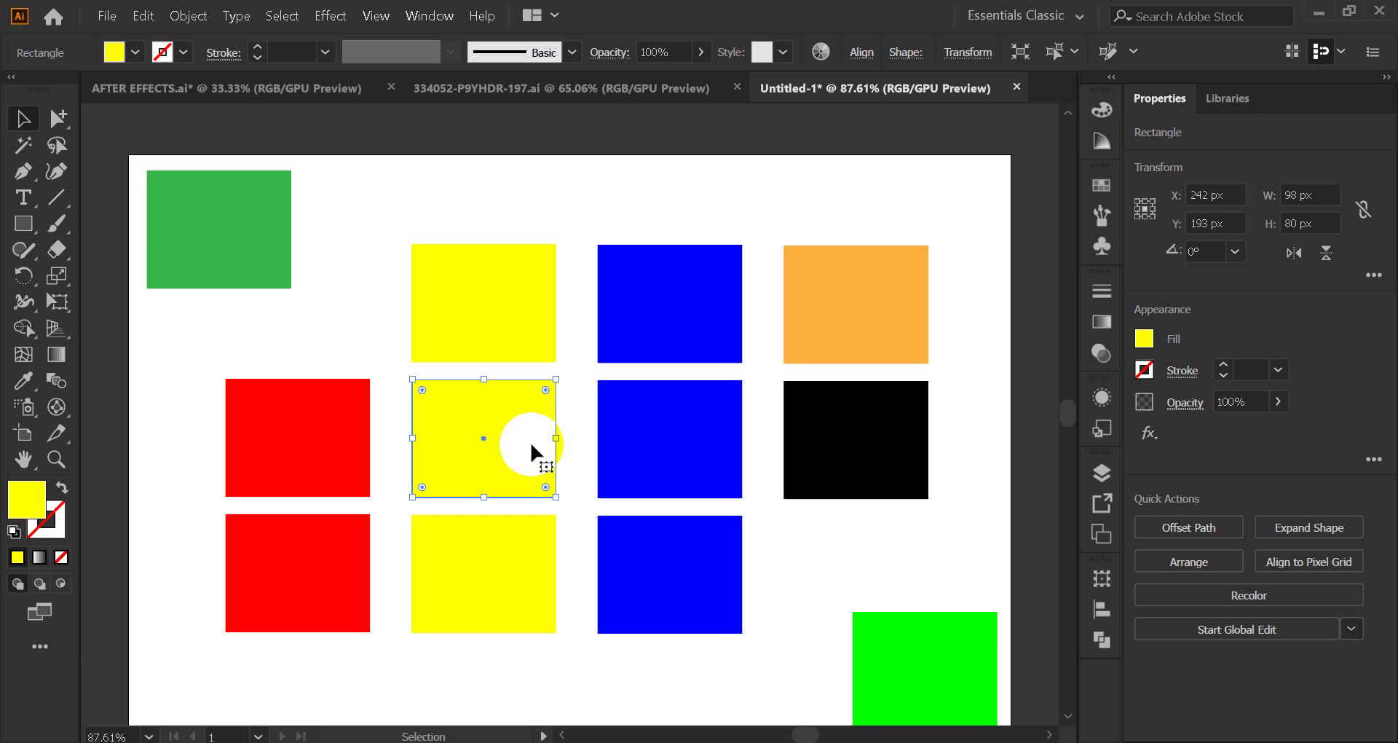
click(362, 241)
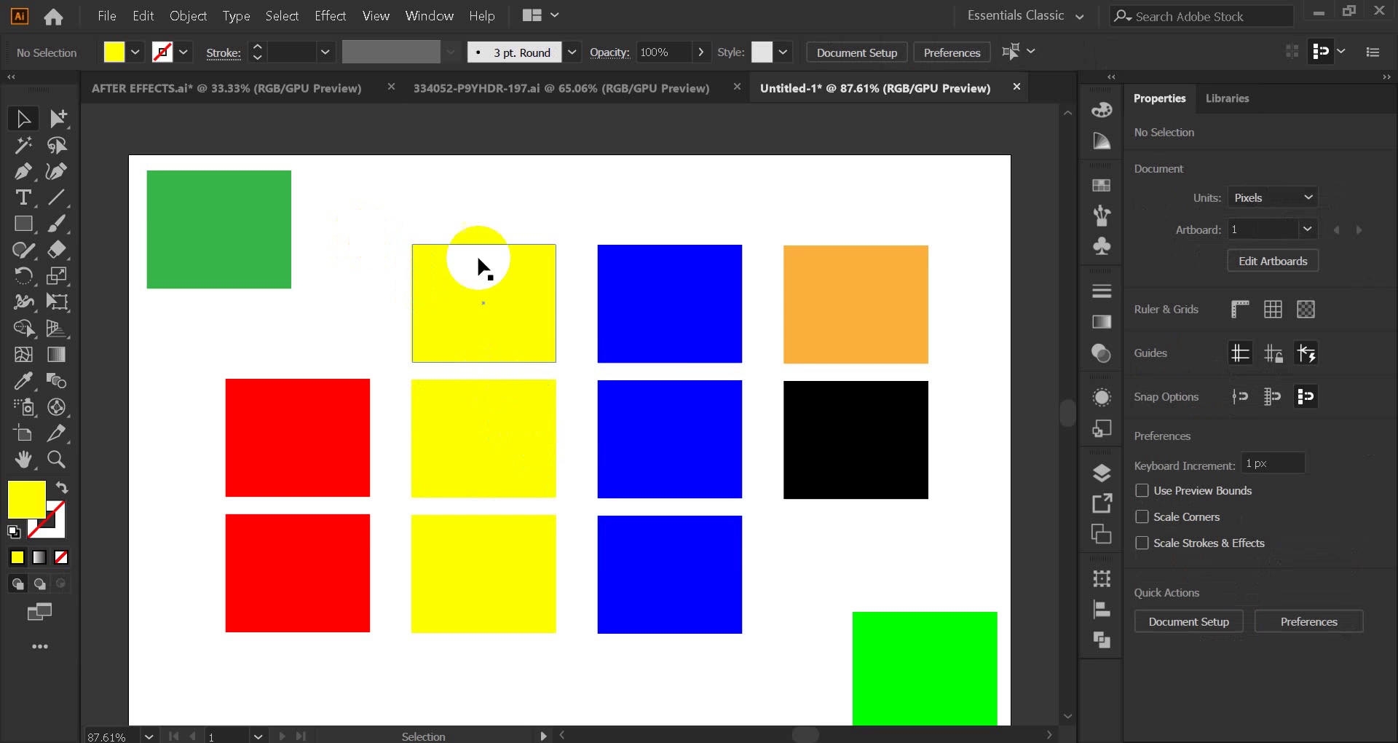
- Delete the middle yellow rectangle and undo the deletion
click(492, 442)
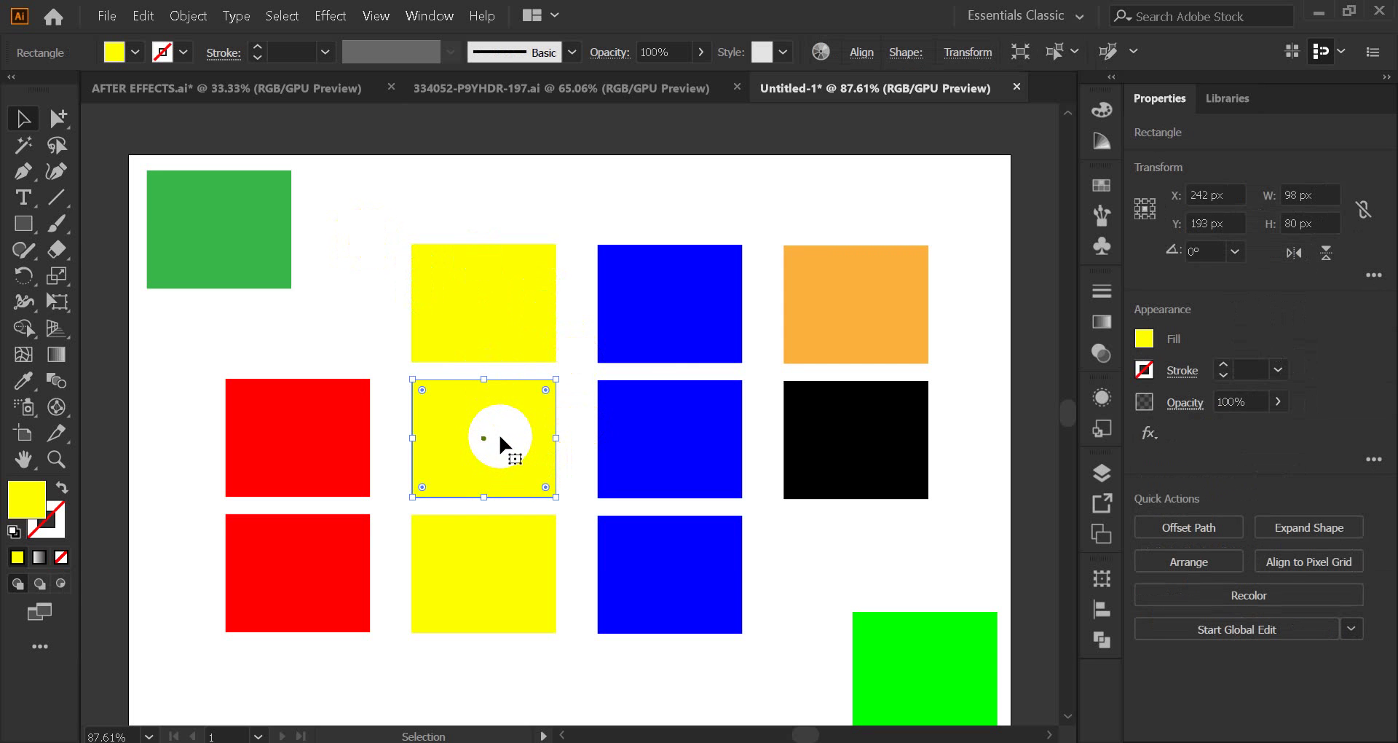
key(Delete)
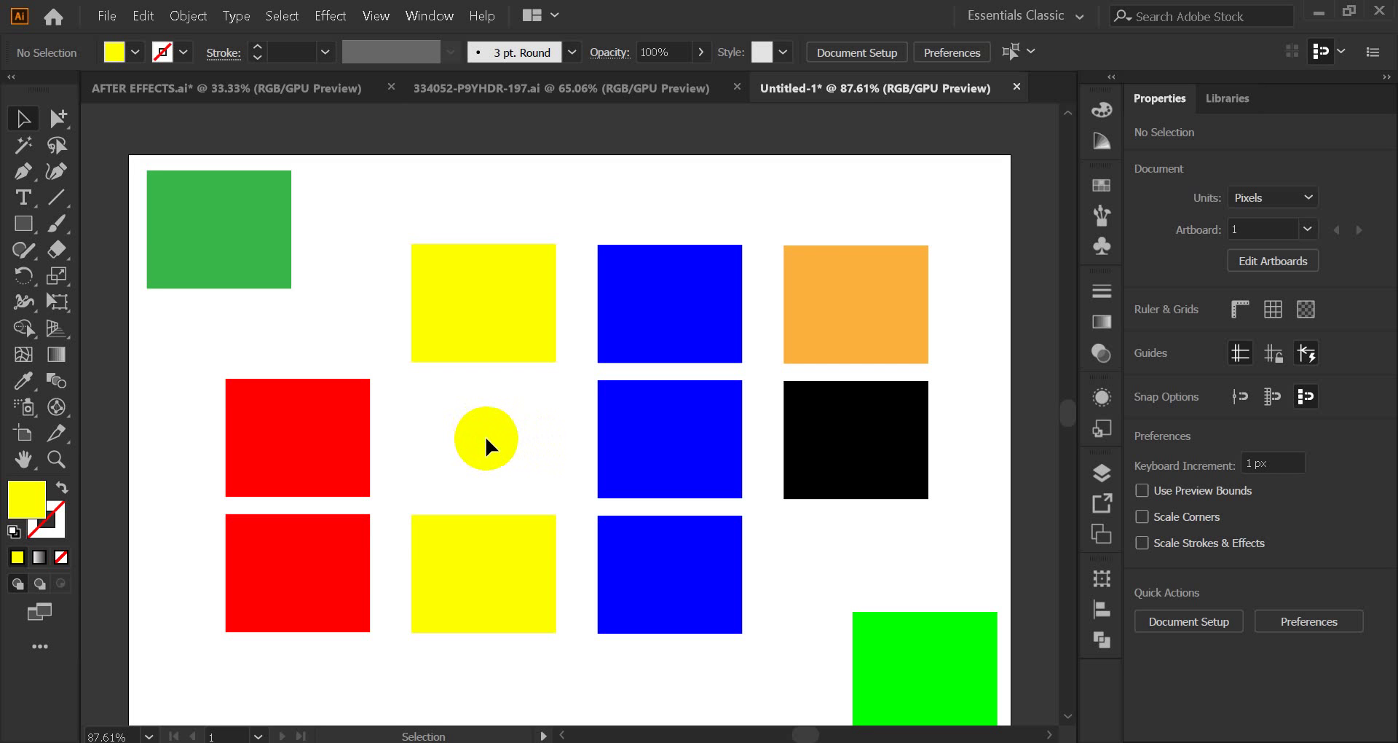
key(ctrl+z)
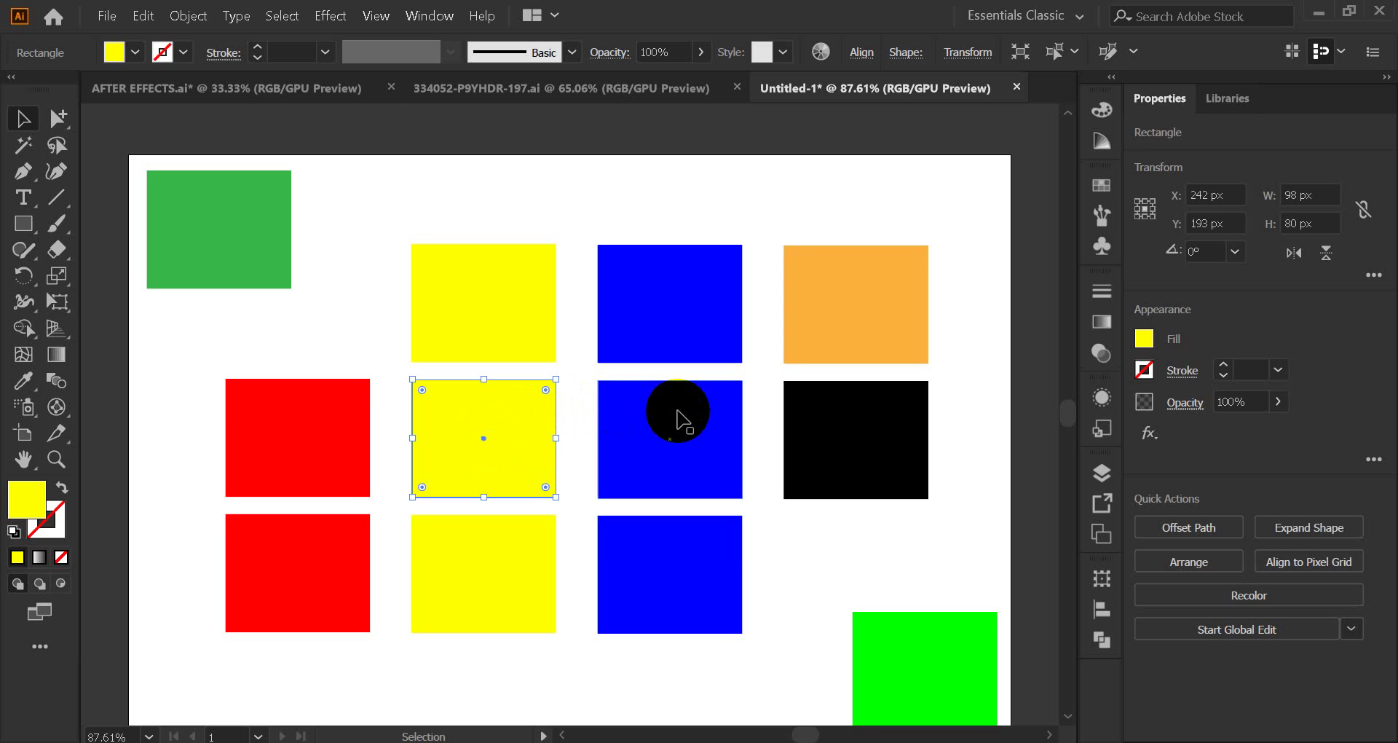
- Undo the bright green rectangle's move and put the medium green rectangle back above the red ones in the first column
click(351, 339)
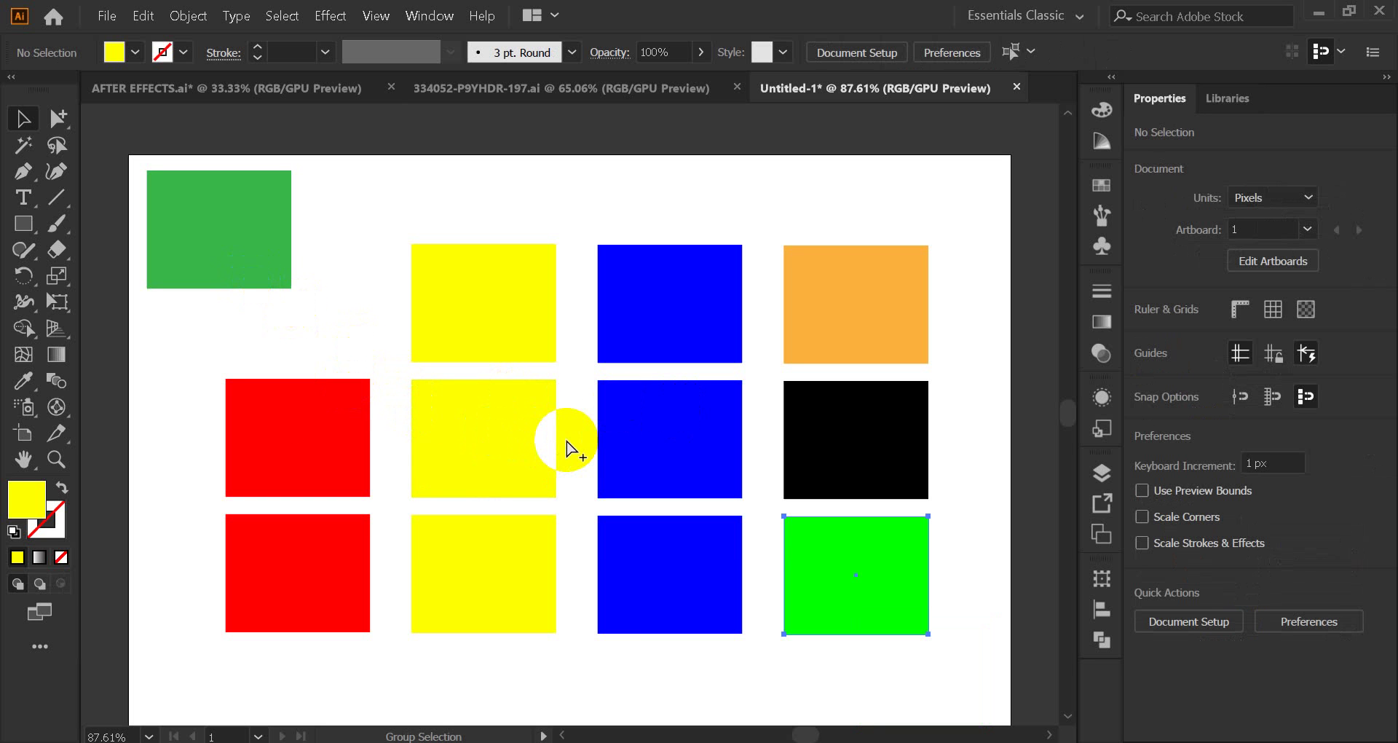
key(ctrl+z)
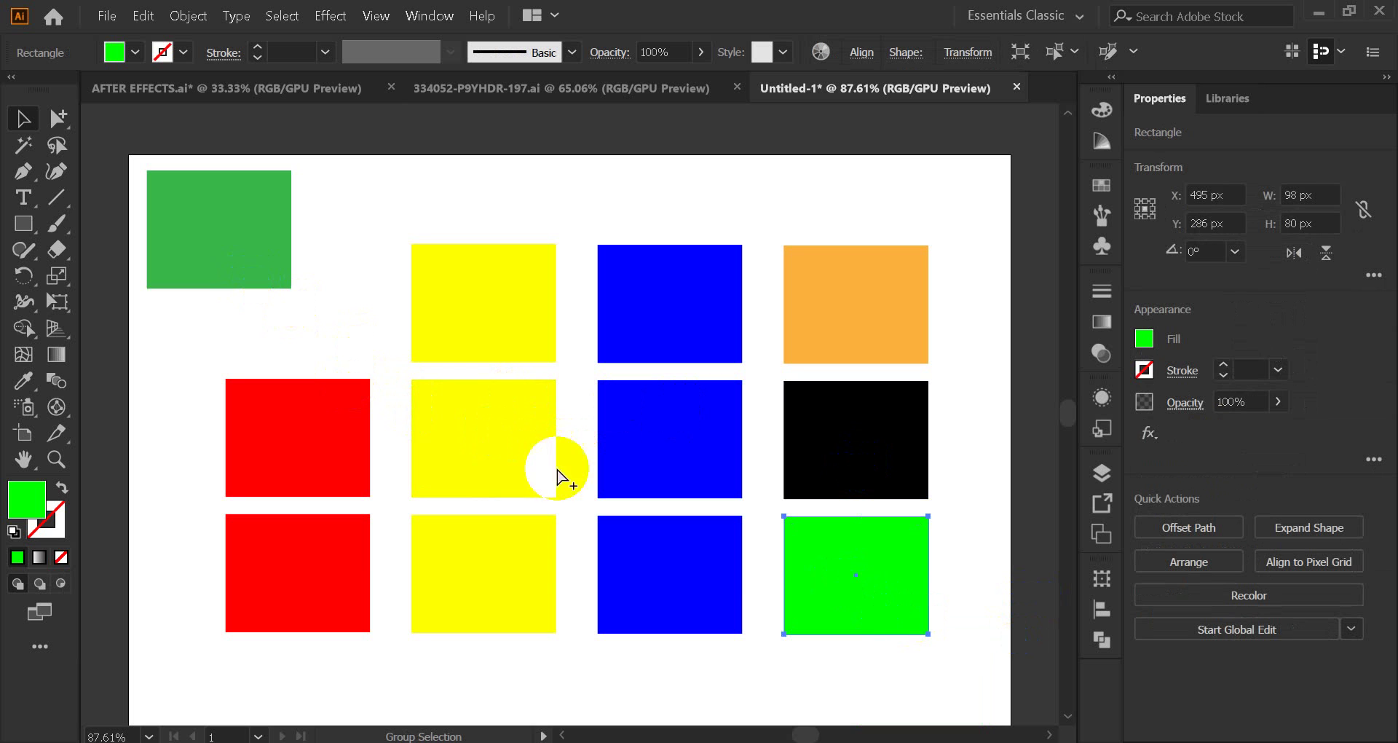
drag(230, 241, 329, 337)
click(492, 192)
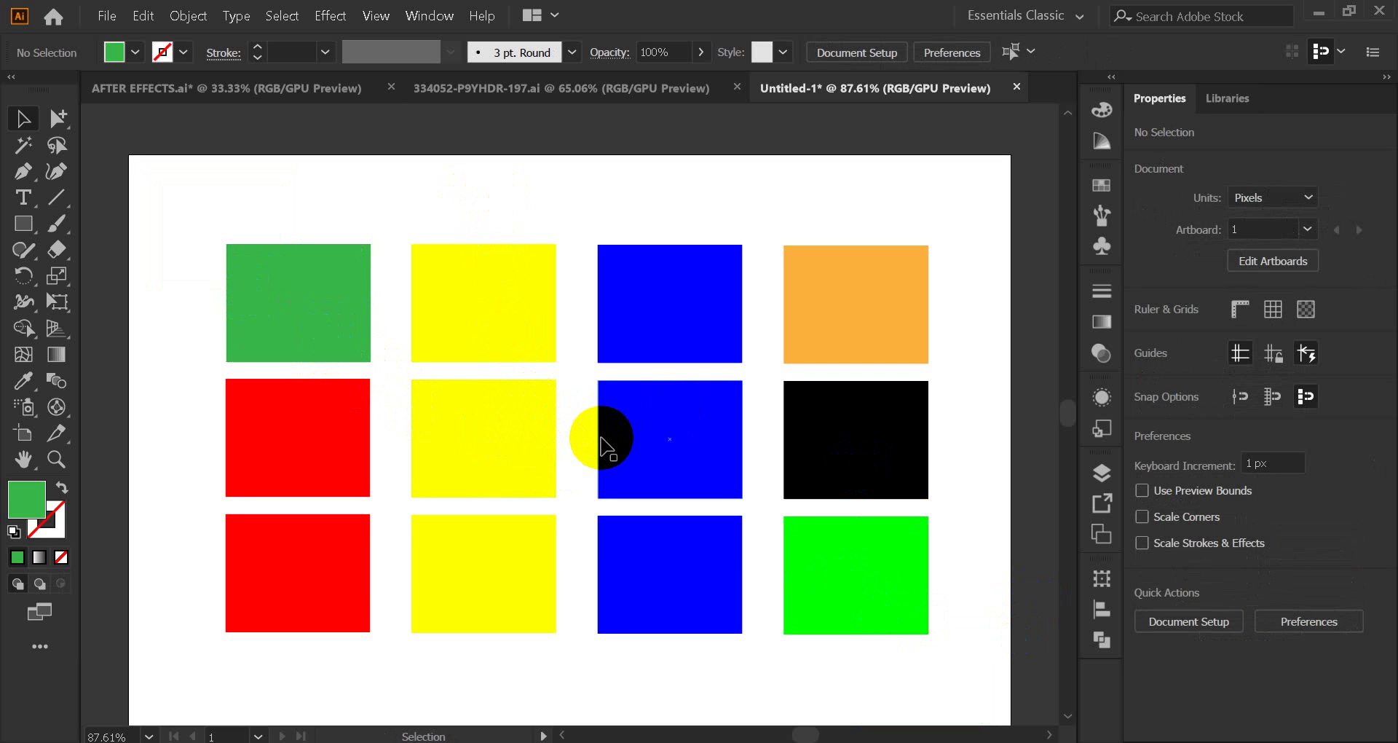
- Delete the middle blue rectangle and undo the deletion, repeat this, and leave nothing selected
click(635, 472)
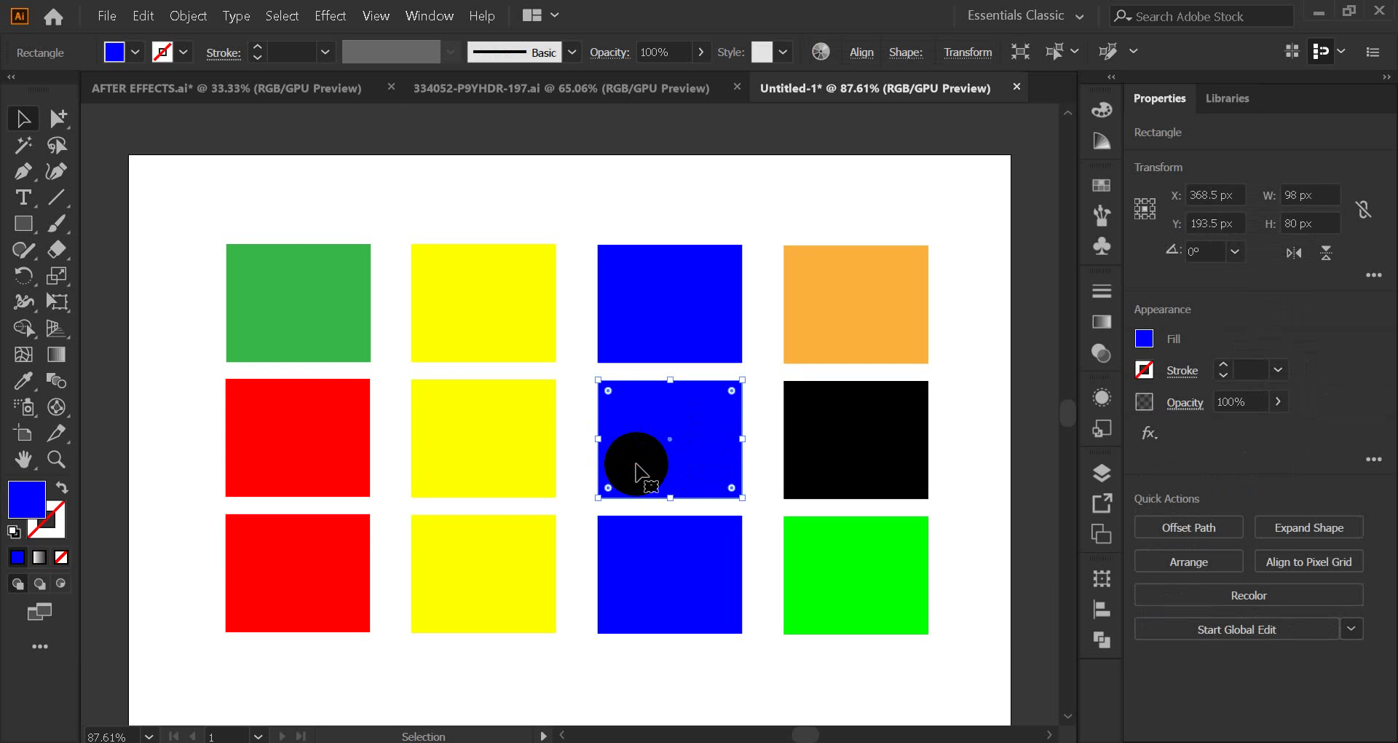
key(Delete)
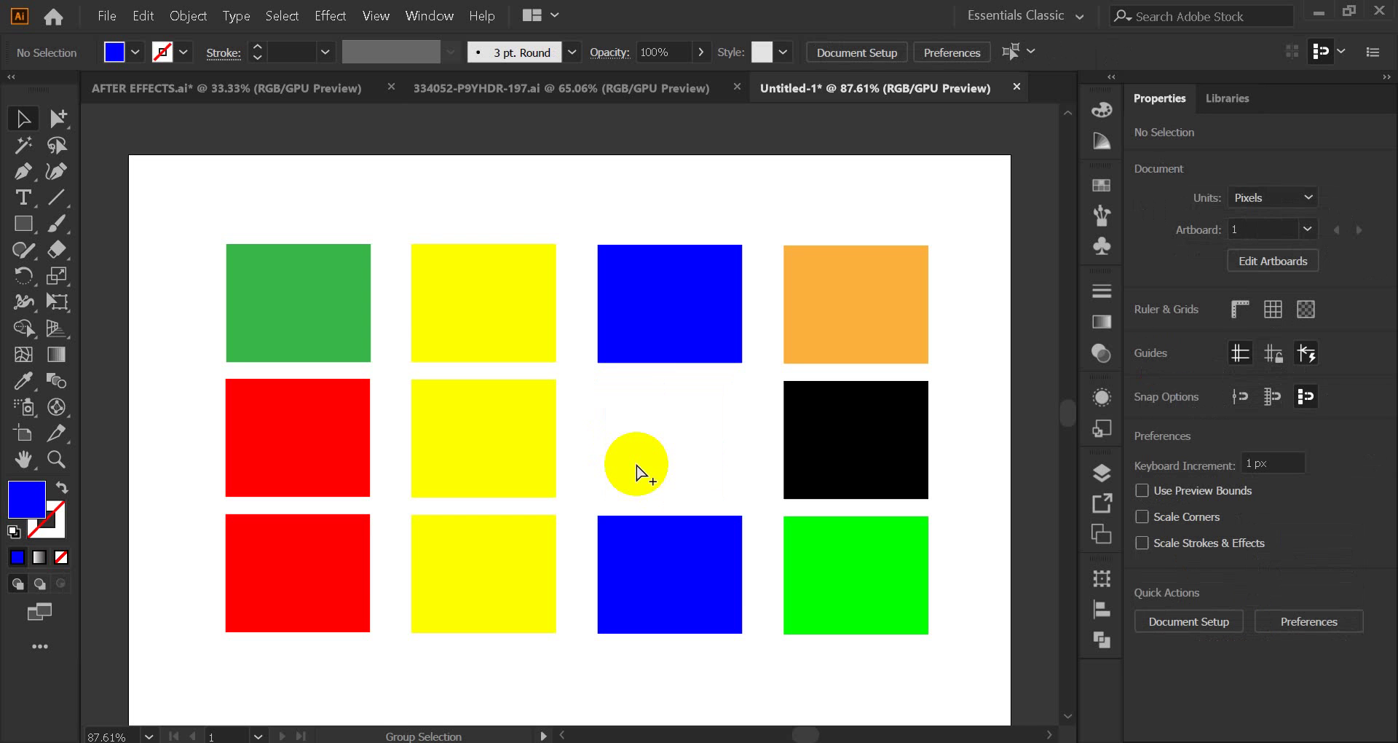
key(ctrl+z)
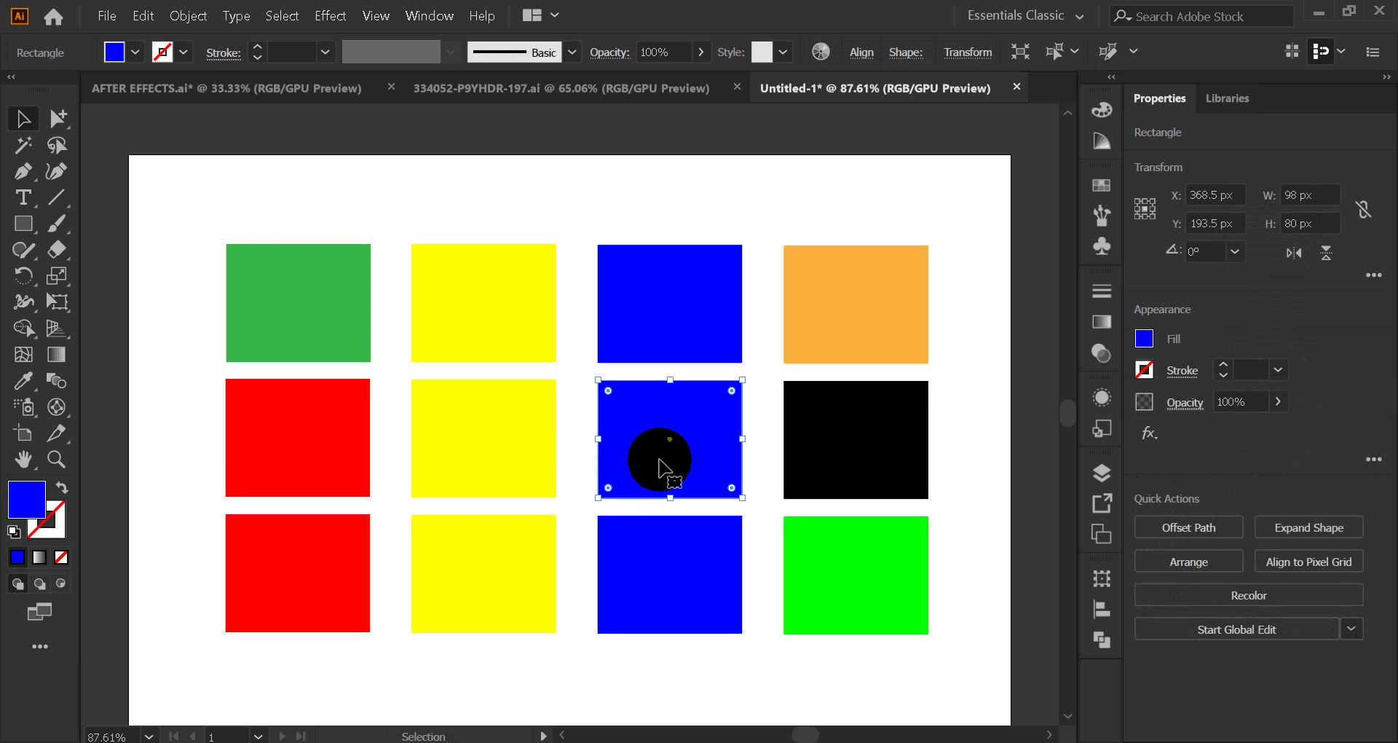
key(Delete)
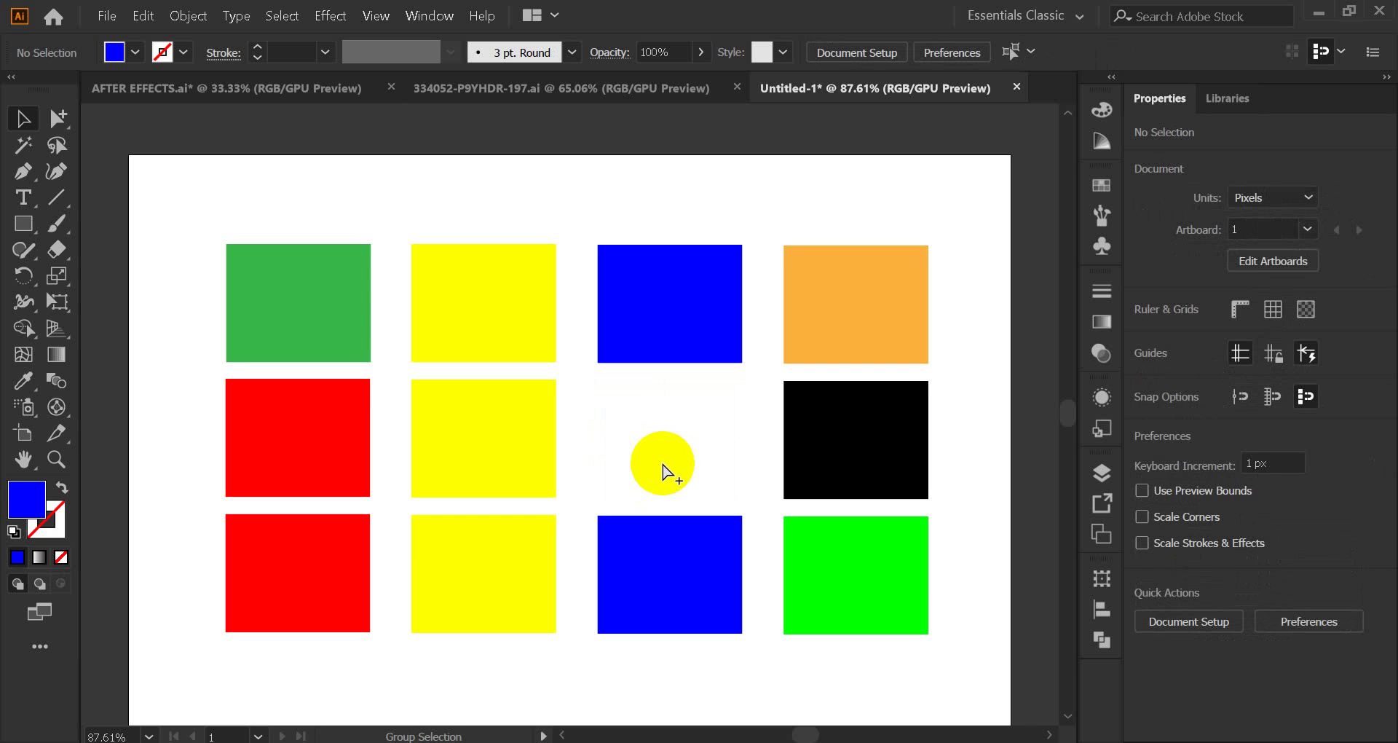
key(ctrl+z)
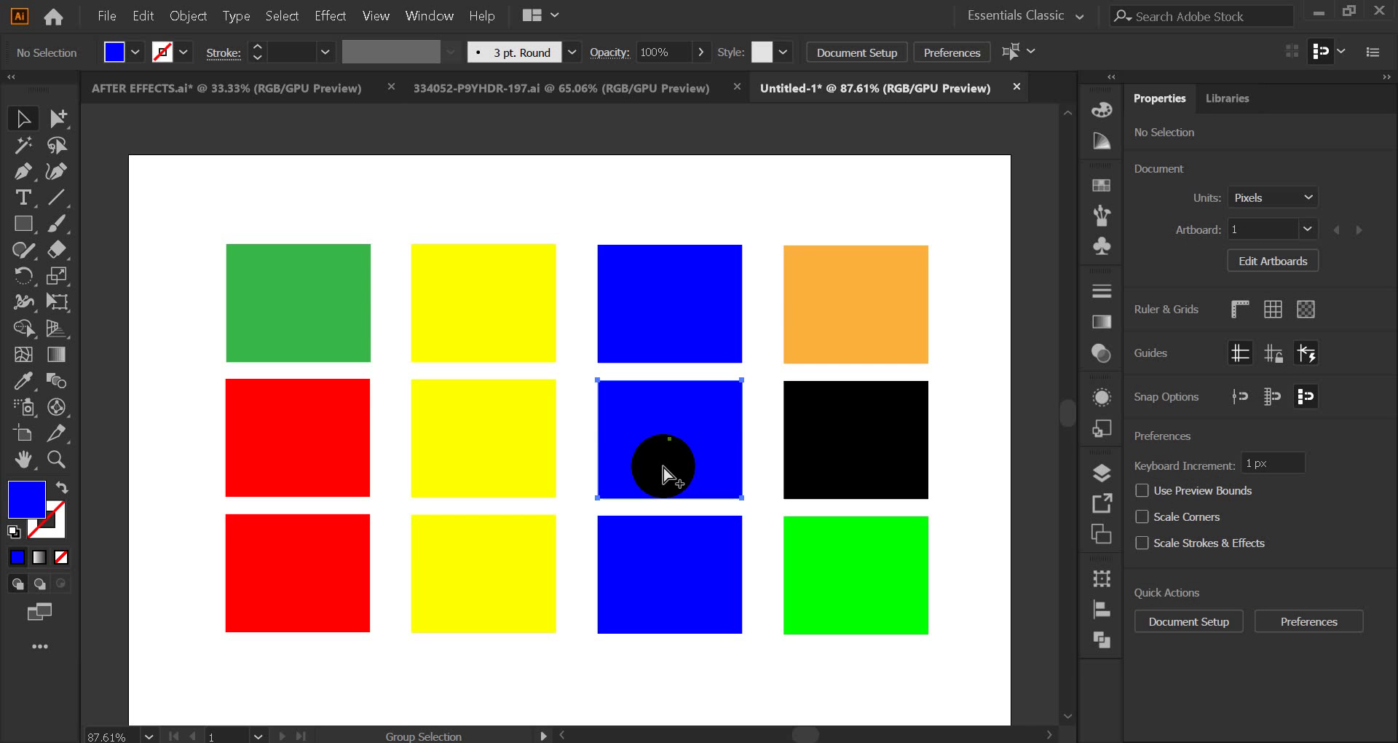
click(763, 208)
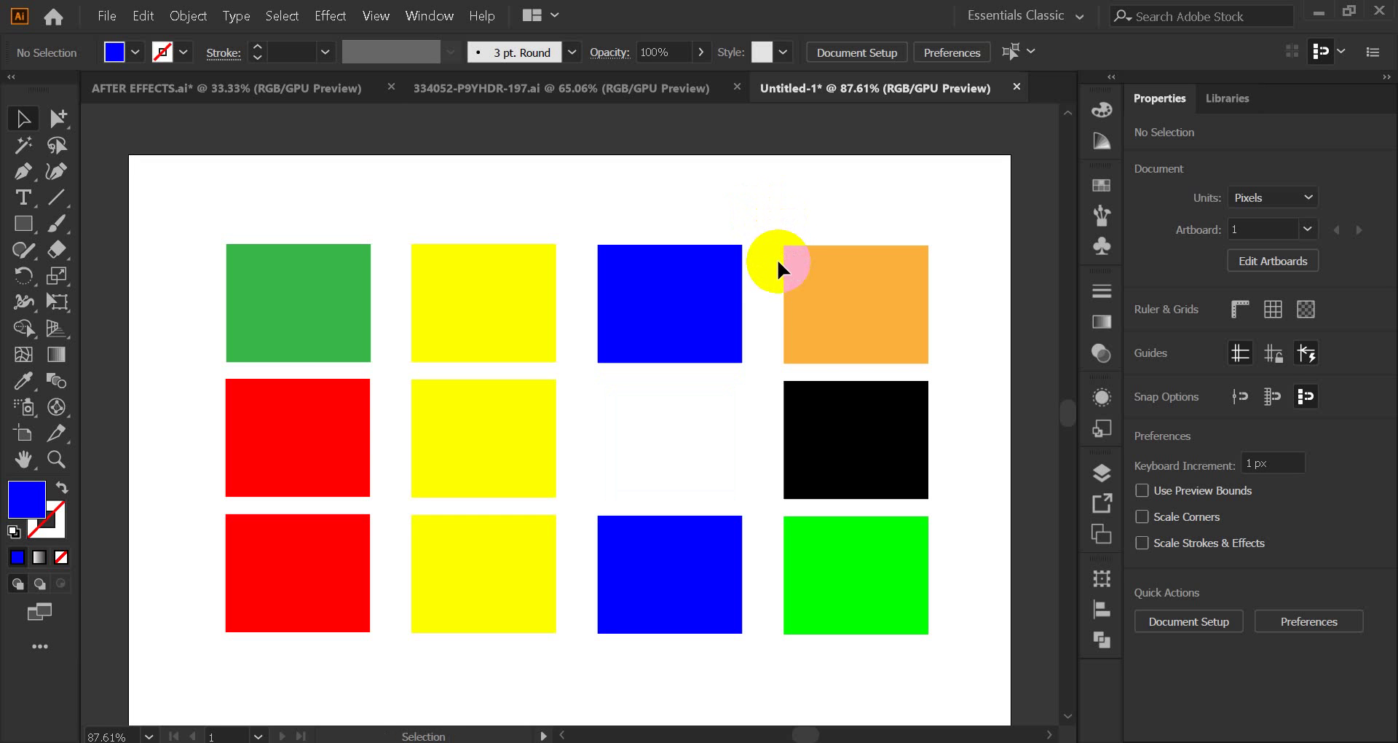
click(684, 450)
click(564, 205)
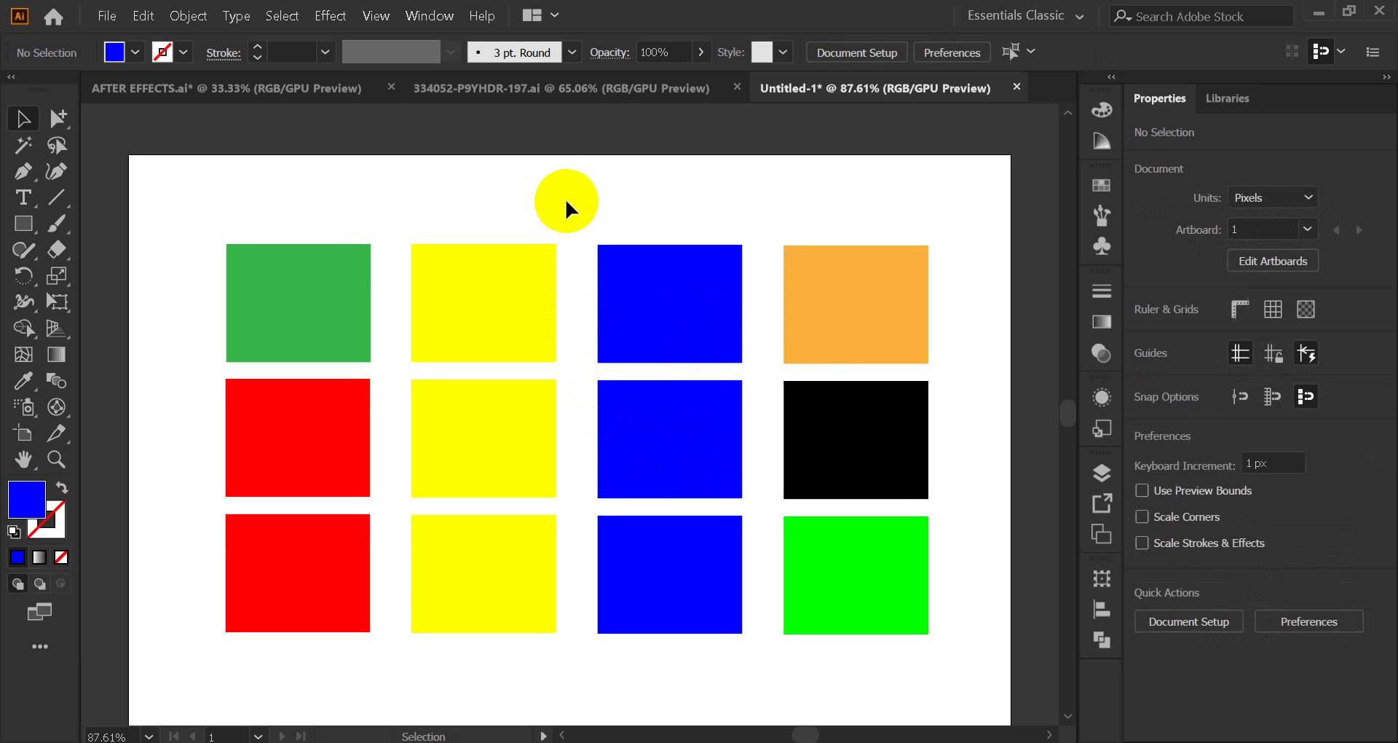
- Select the middle blue rectangle and several green, yellow and red ones individually, and clear the selection
click(626, 442)
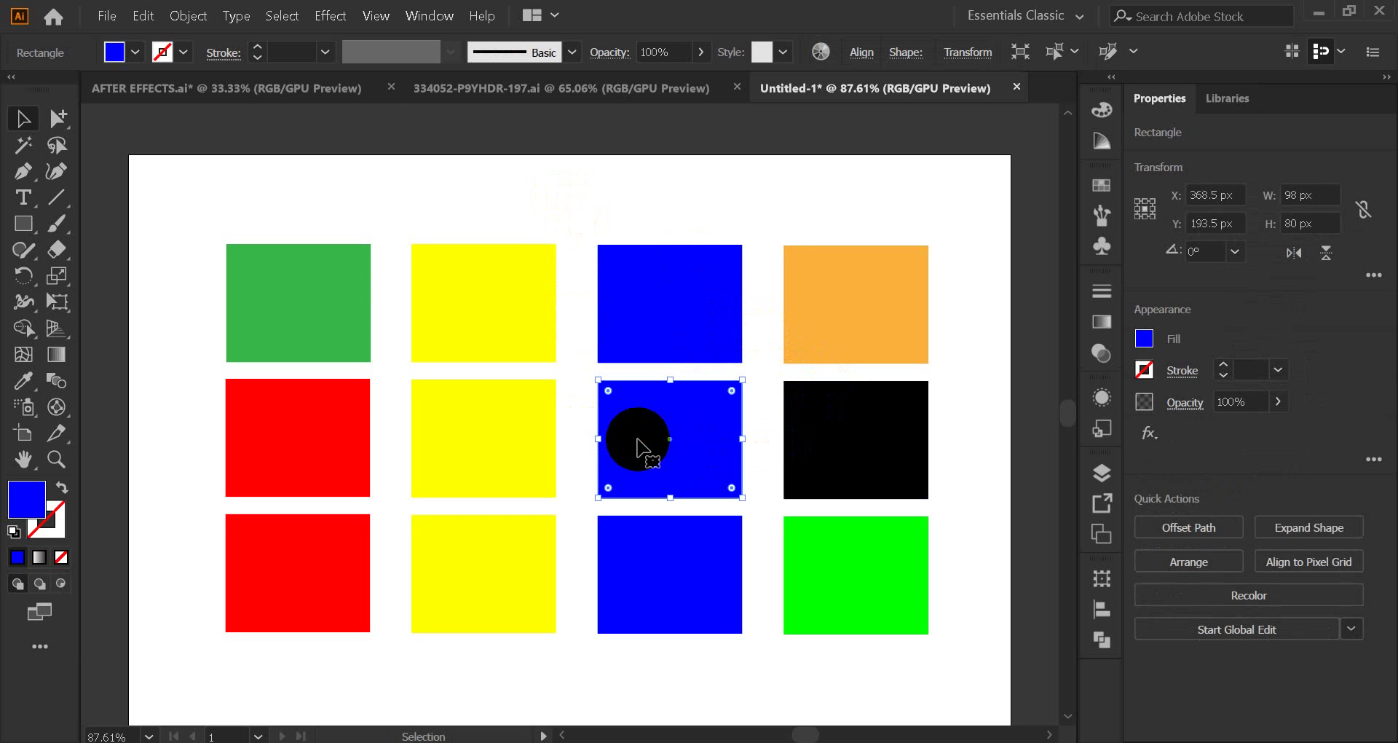
click(545, 176)
click(318, 313)
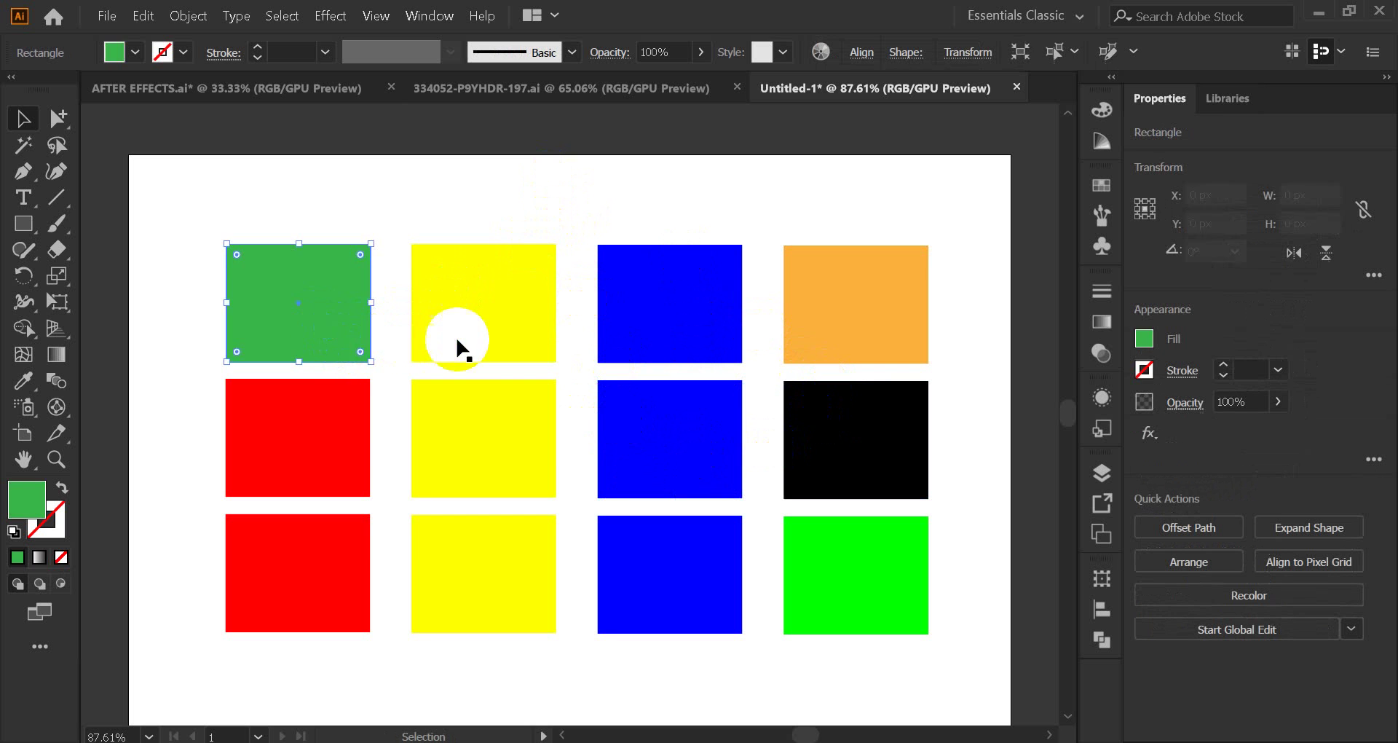
click(458, 342)
click(483, 474)
click(332, 440)
click(307, 321)
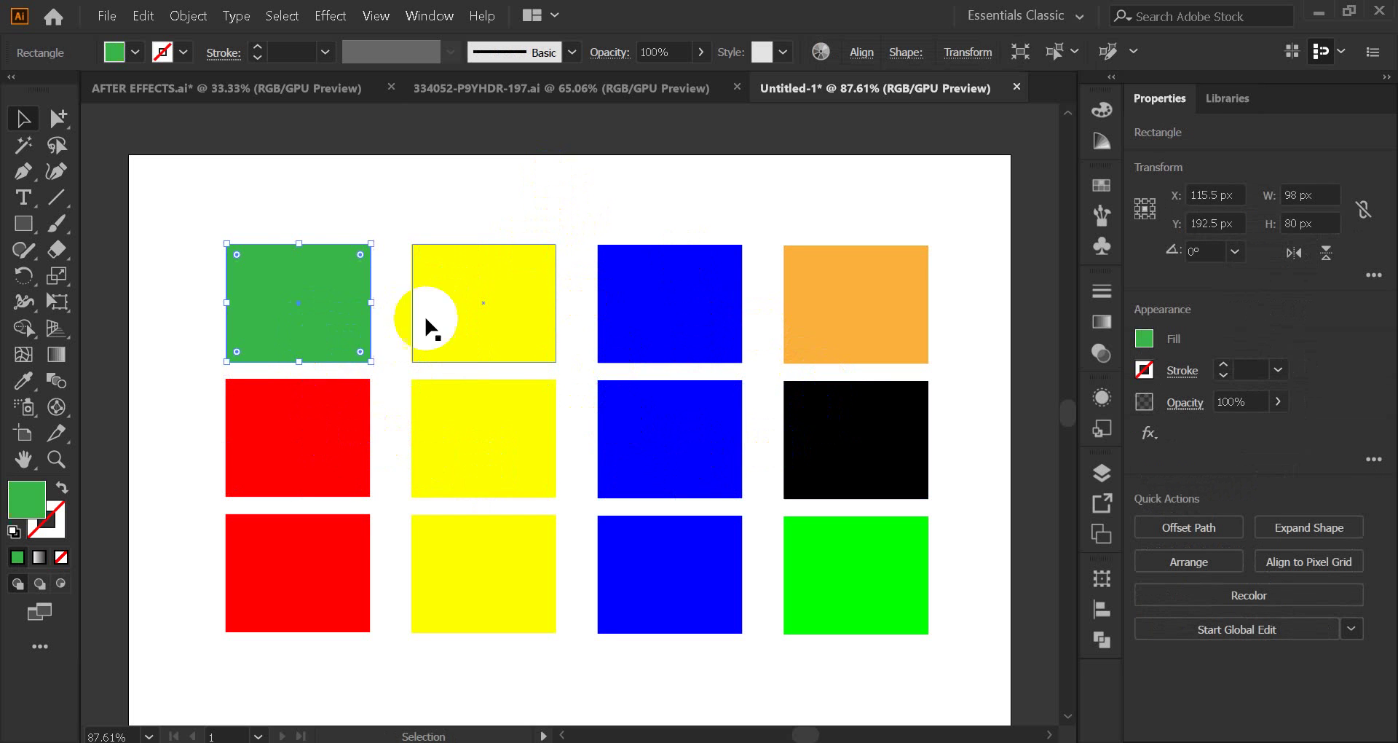
click(448, 331)
click(464, 397)
click(318, 463)
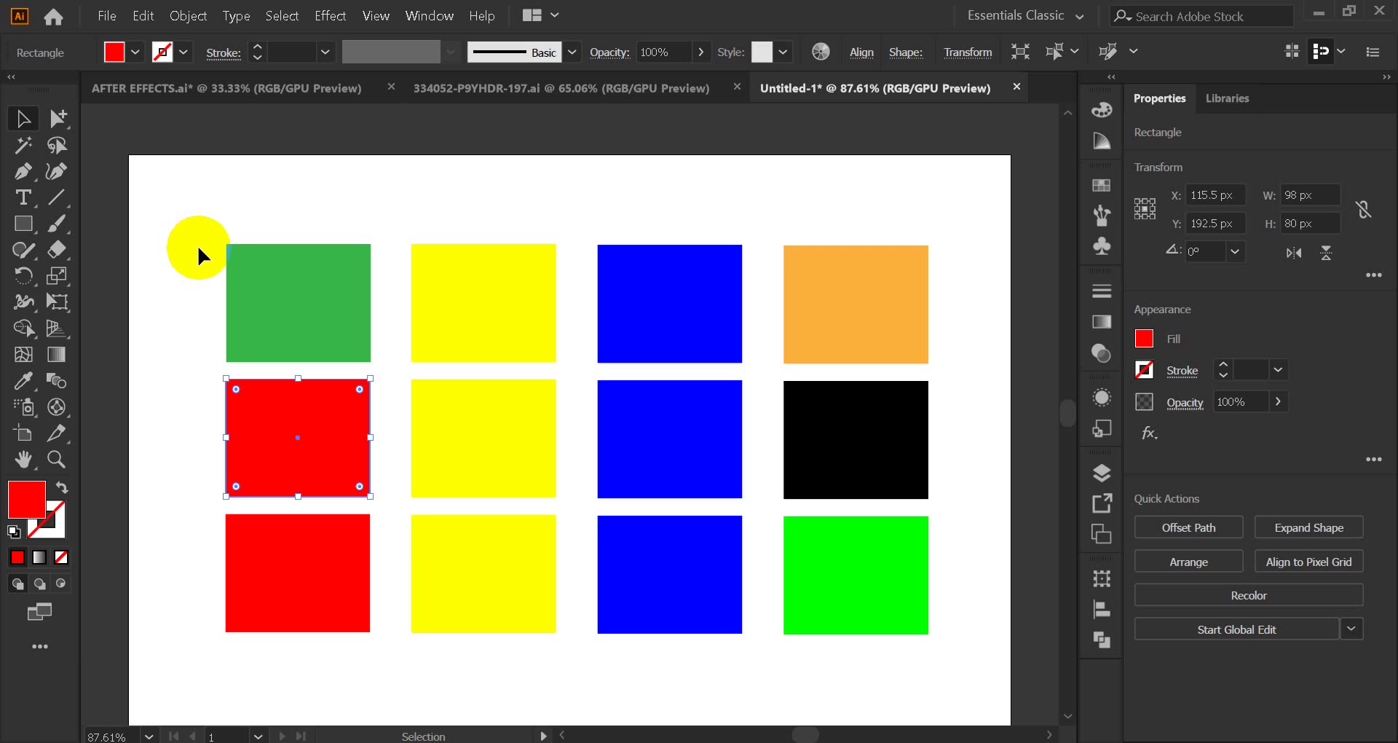
click(177, 207)
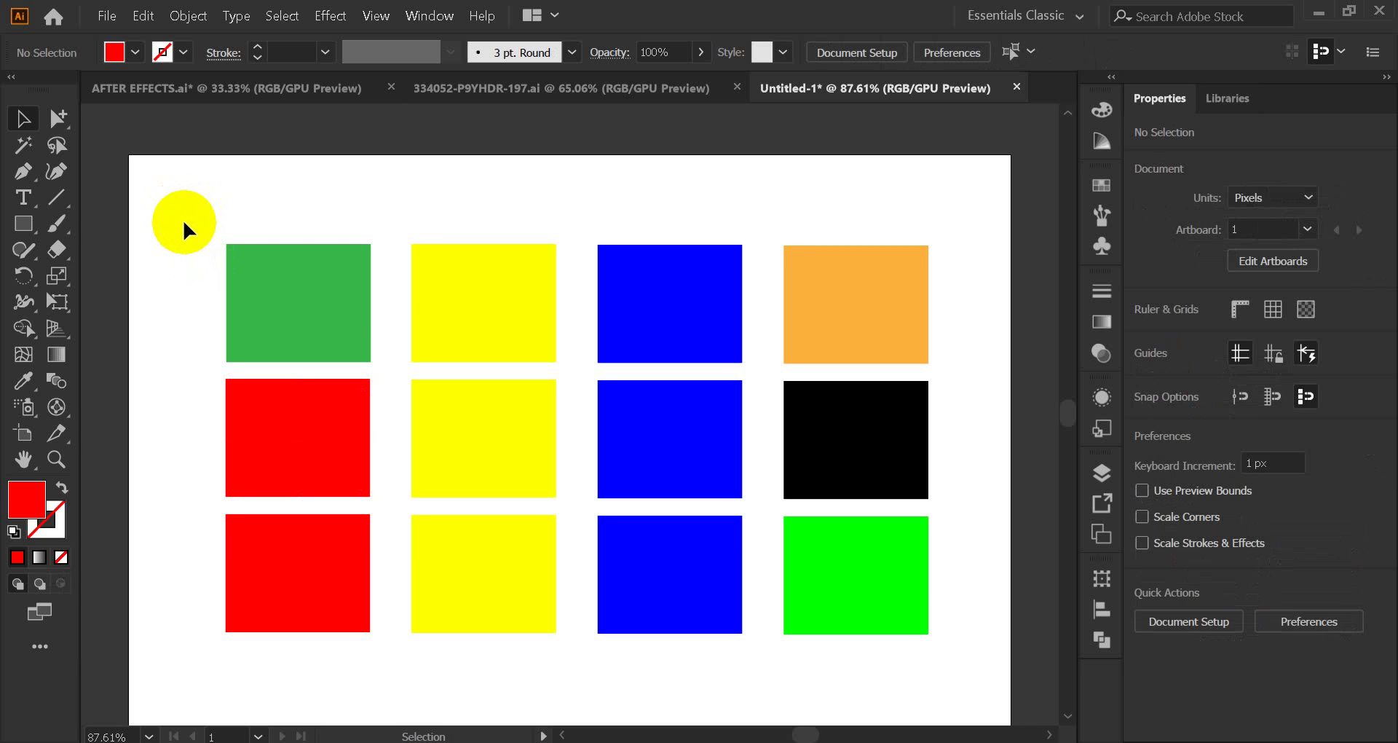
- Select the upper two rectangles of the first and second columns together, fill them with the cyan swatch, and clear the selection
click(202, 220)
mouse_move(202, 220)
mouse_down()
mouse_move(371, 296)
mouse_move(504, 396)
mouse_move(547, 476)
mouse_move(527, 489)
mouse_move(411, 397)
mouse_move(217, 212)
mouse_up()
drag(187, 209, 433, 397)
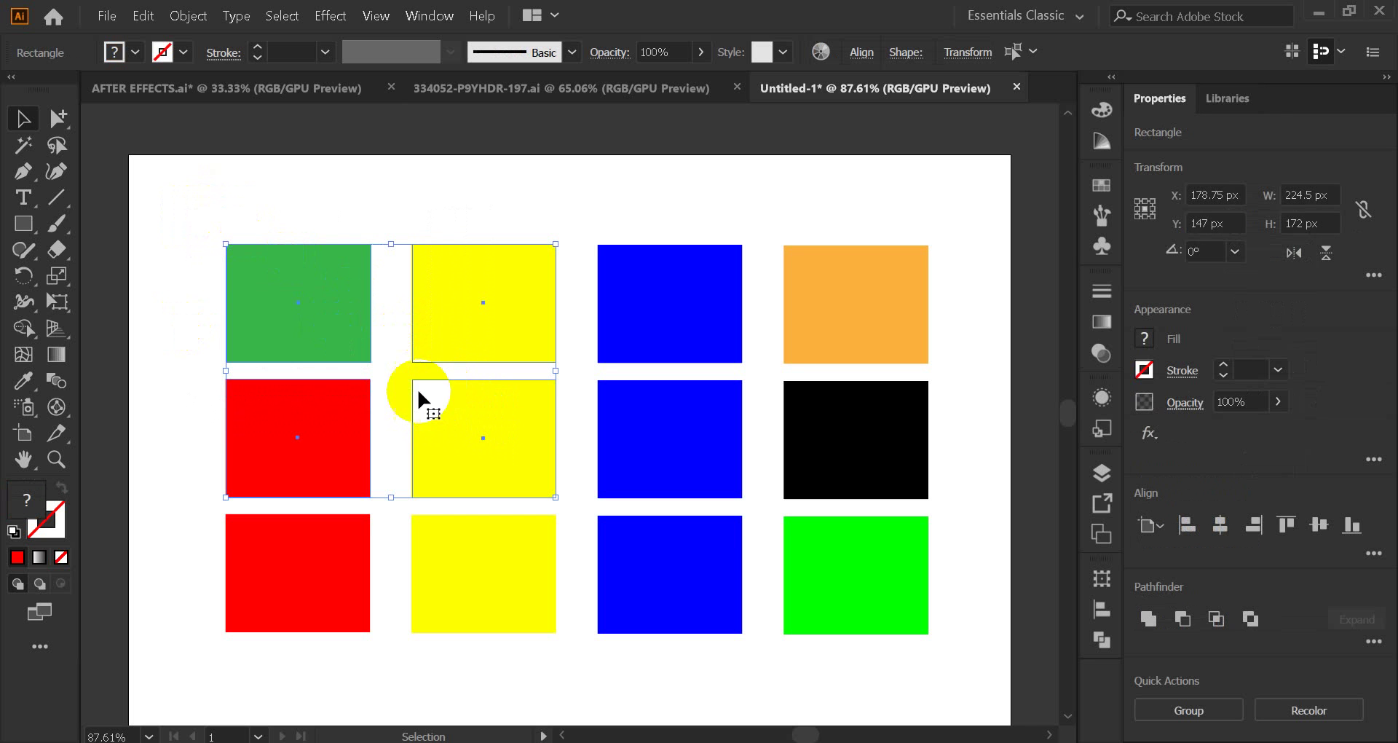
click(1115, 187)
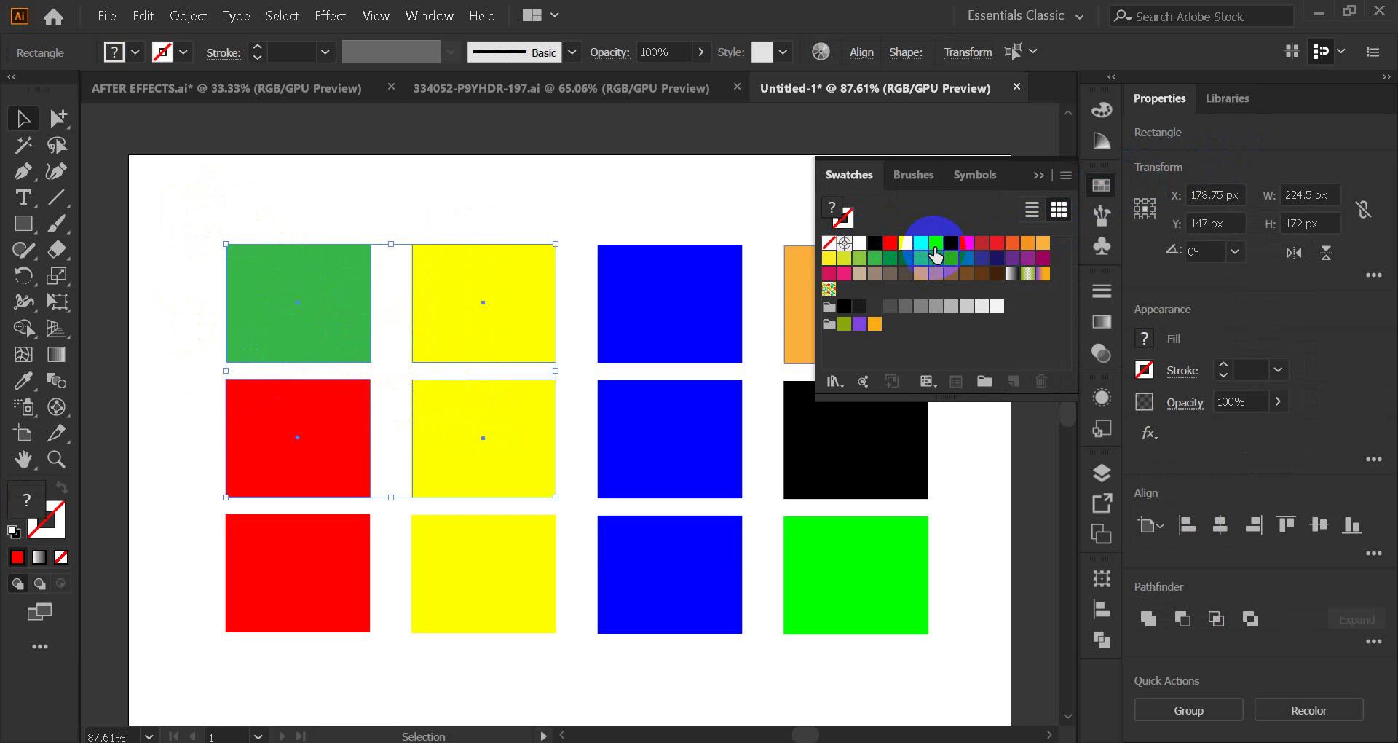
click(935, 244)
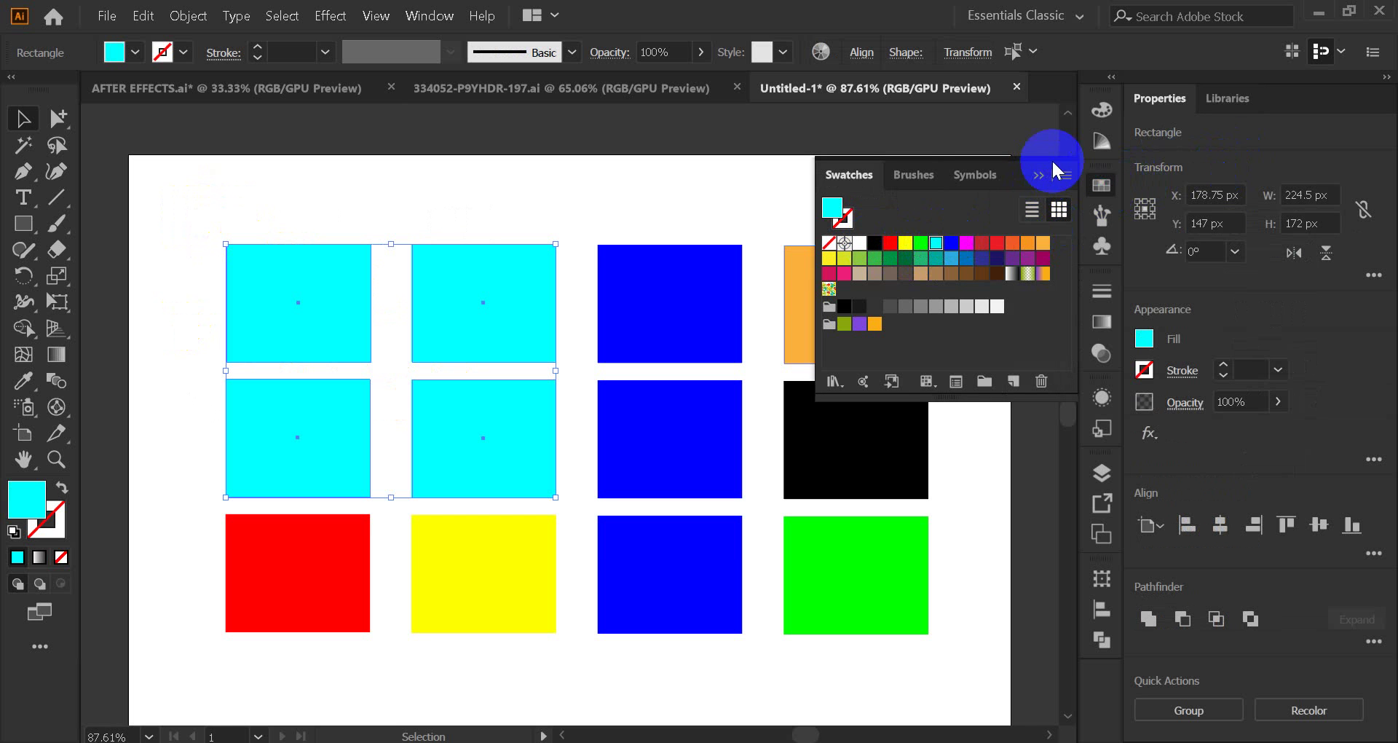
click(1039, 175)
click(524, 209)
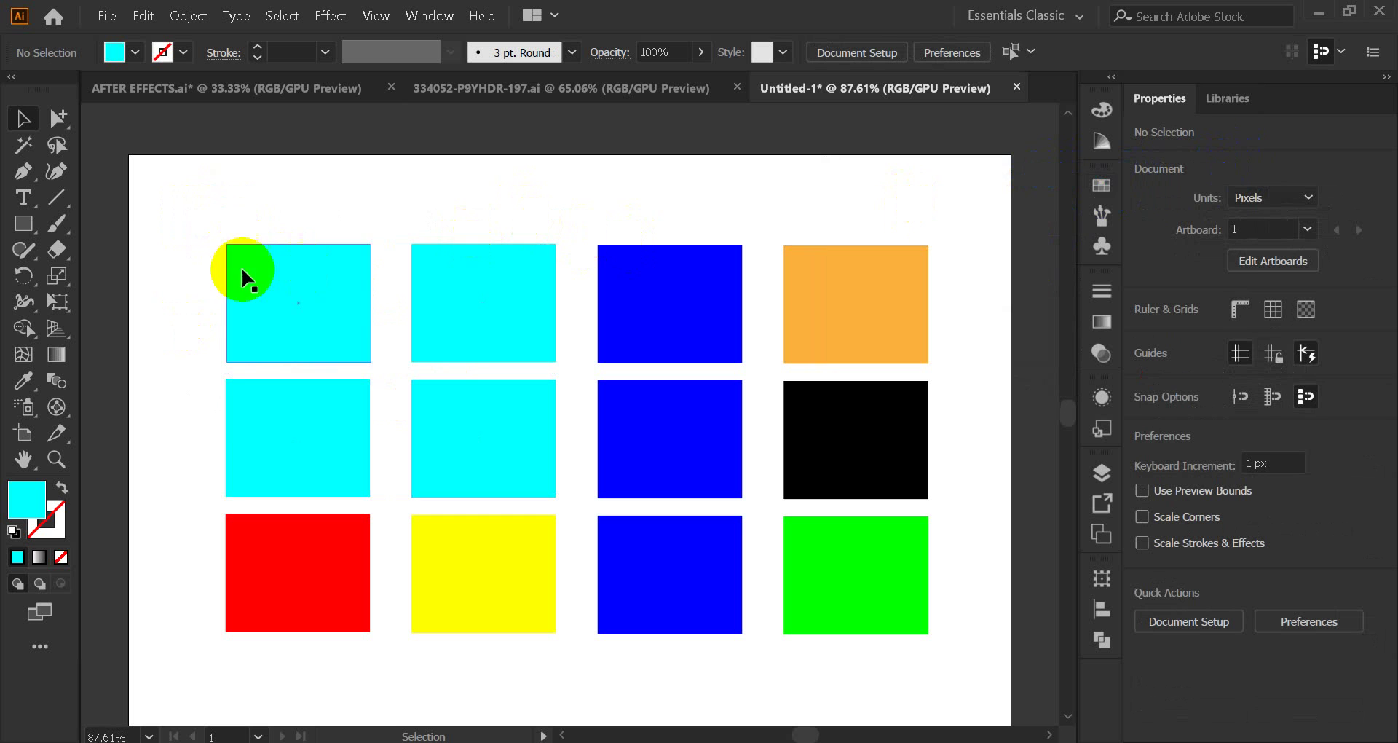
- Select the four cyan rectangles together, delete them, undo the deletion and clear the selection
drag(169, 215, 506, 442)
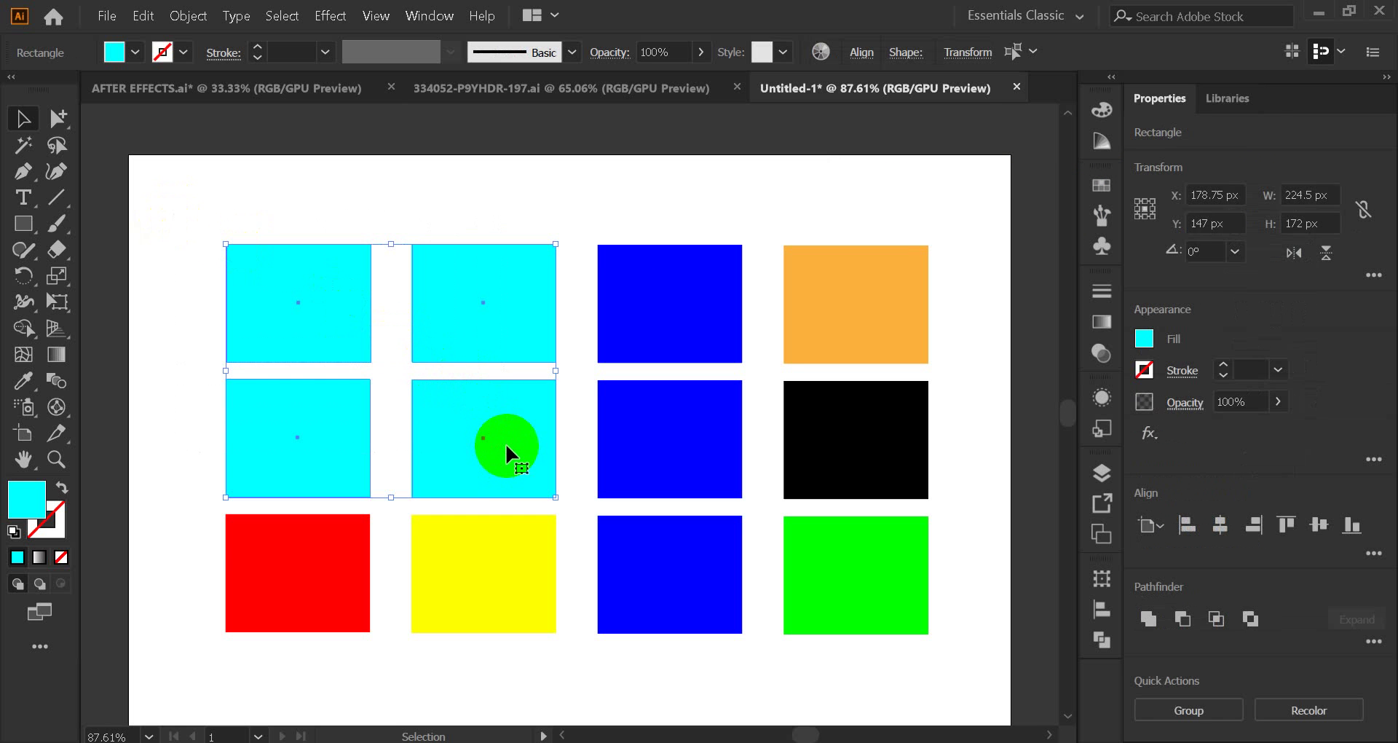
key(Delete)
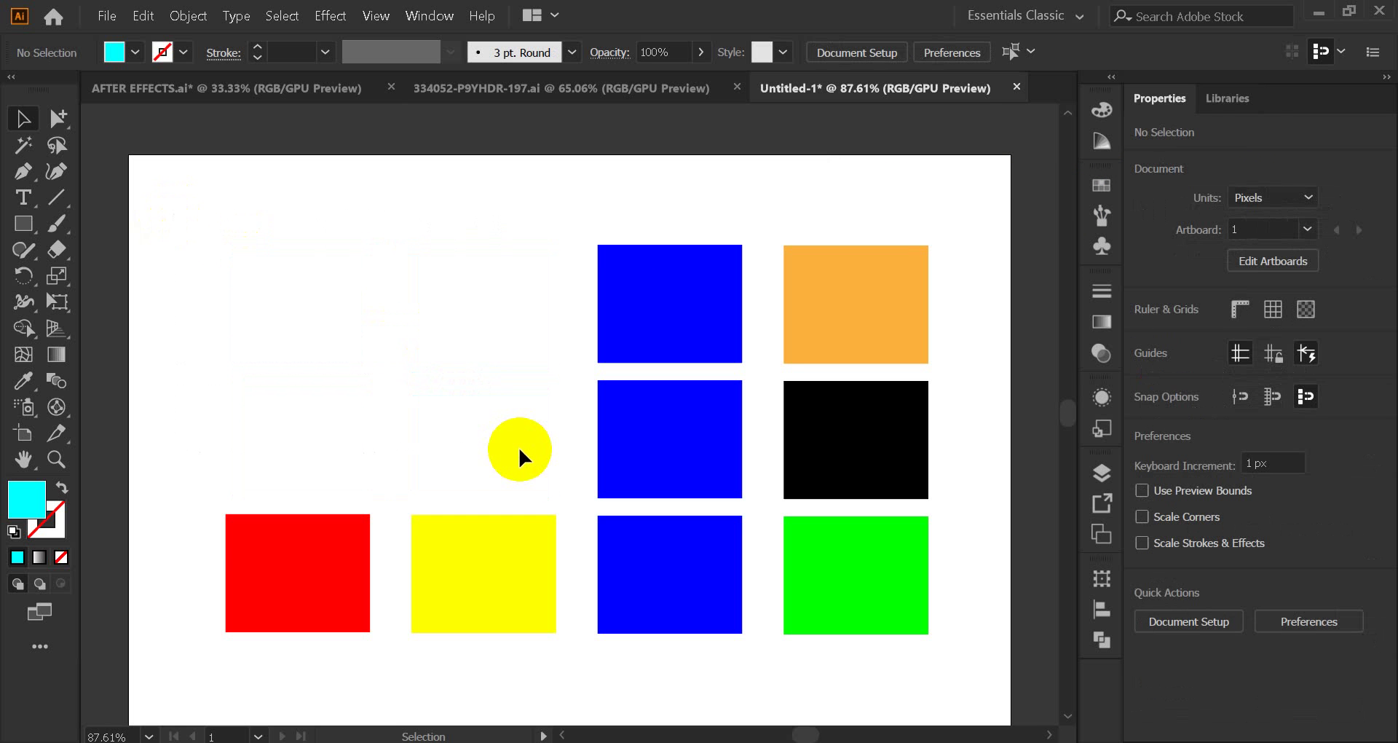
key(ctrl+z)
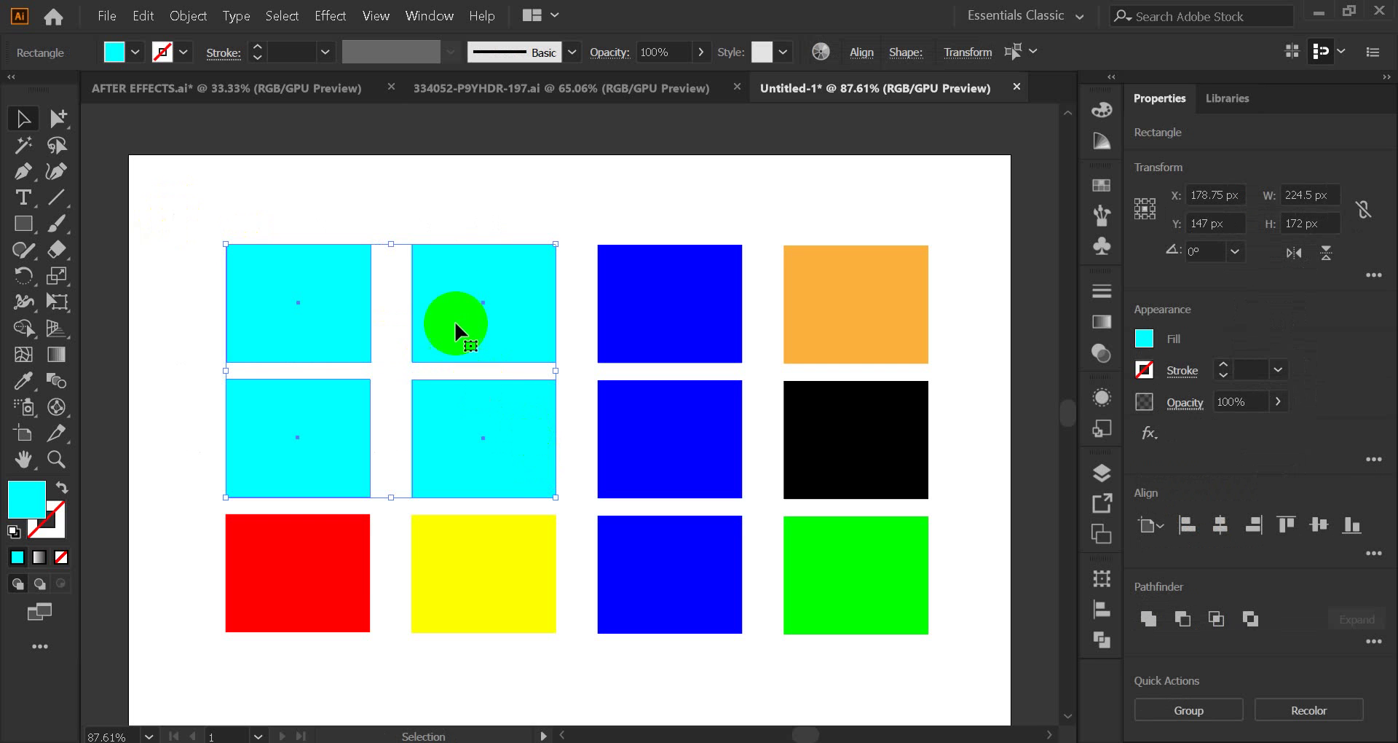
click(432, 201)
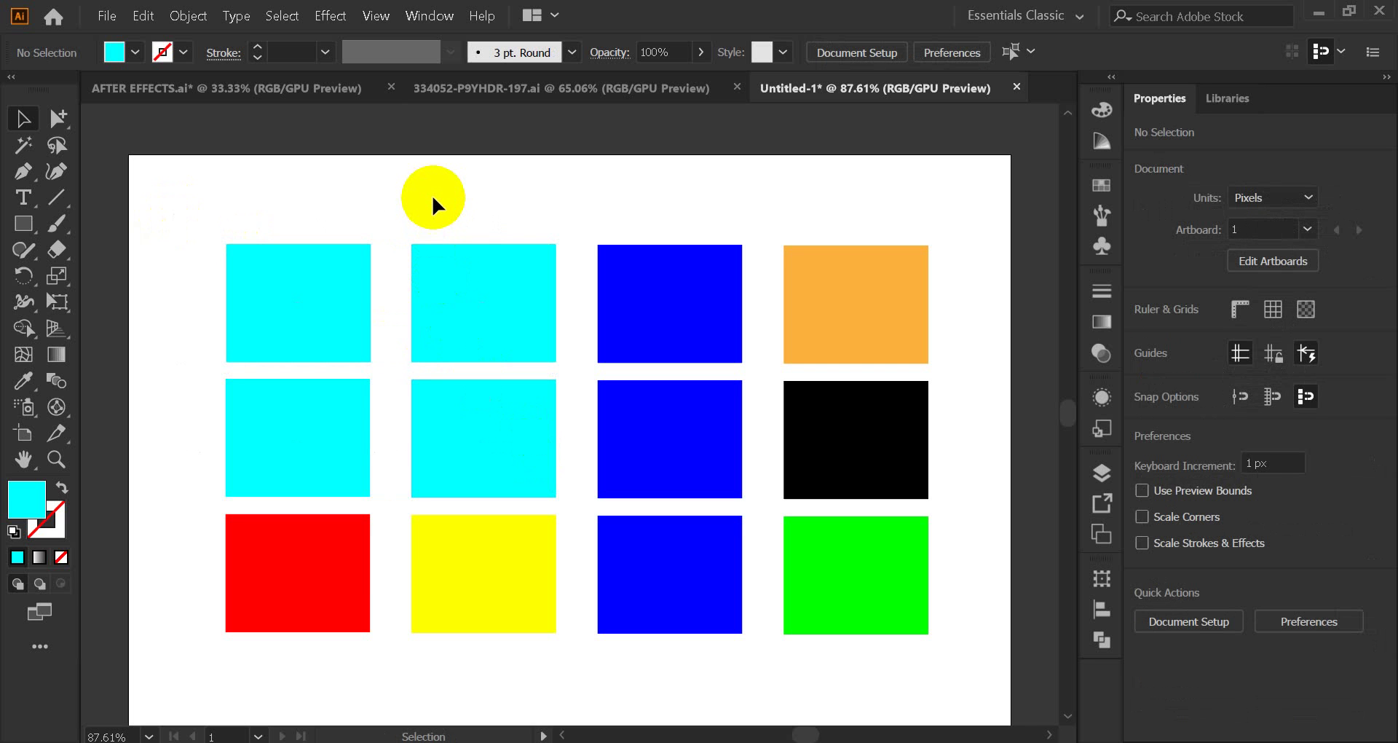
click(100, 286)
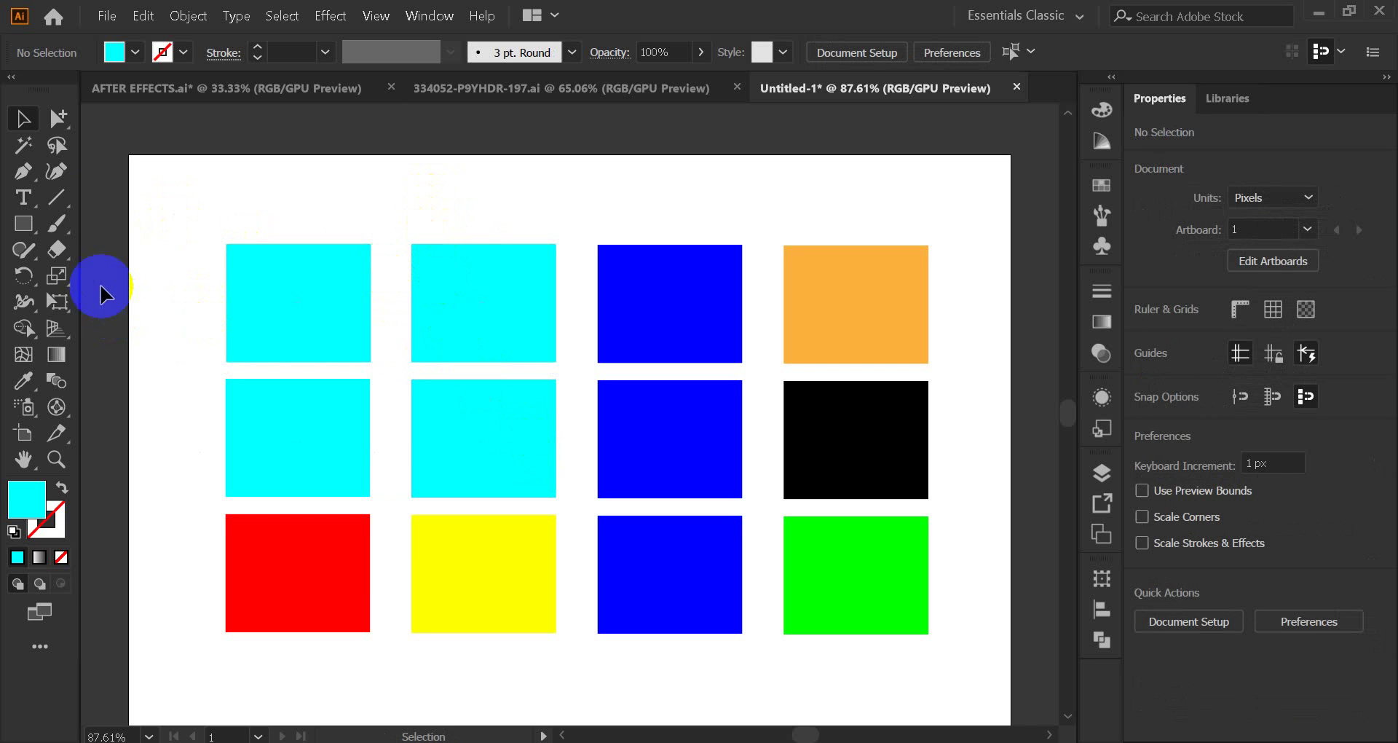
click(23, 120)
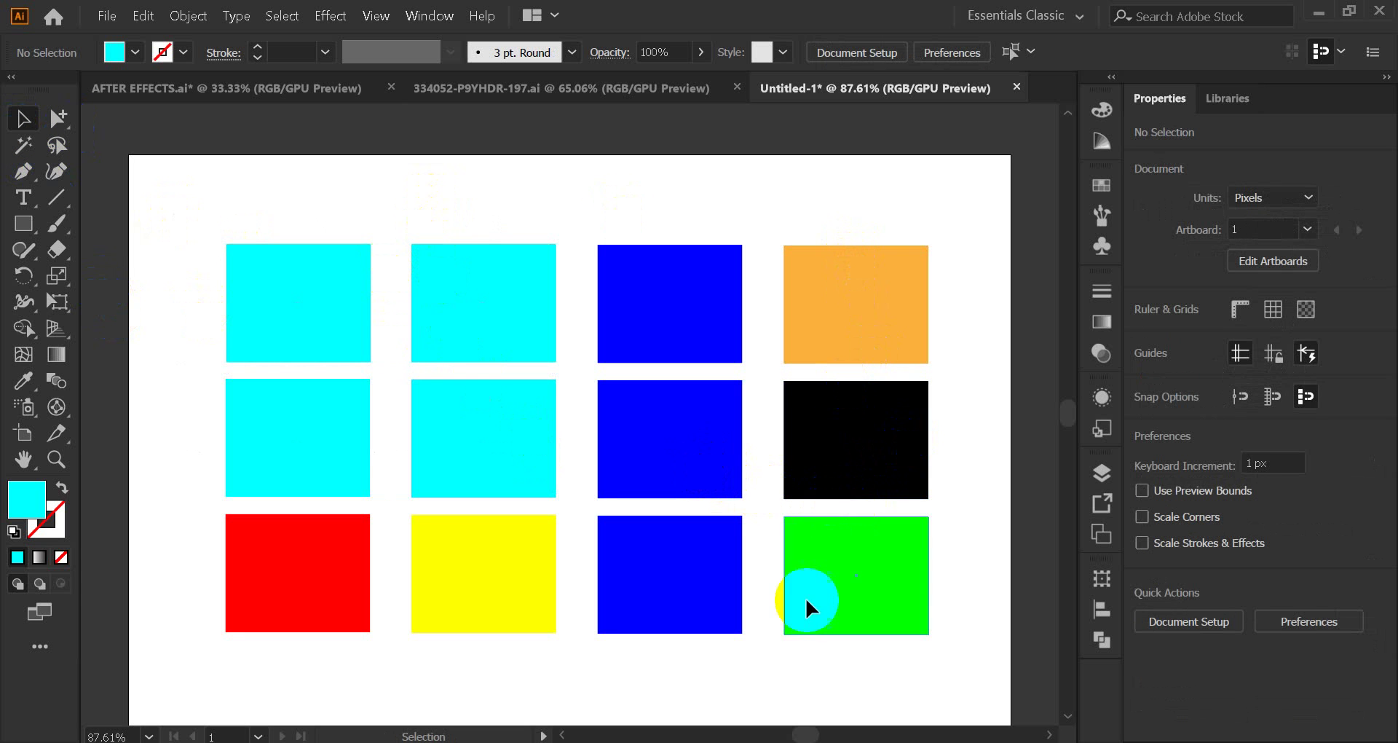
- Switch to the Google Meet call, admit the waiting participant and return to Illustrator
click(650, 664)
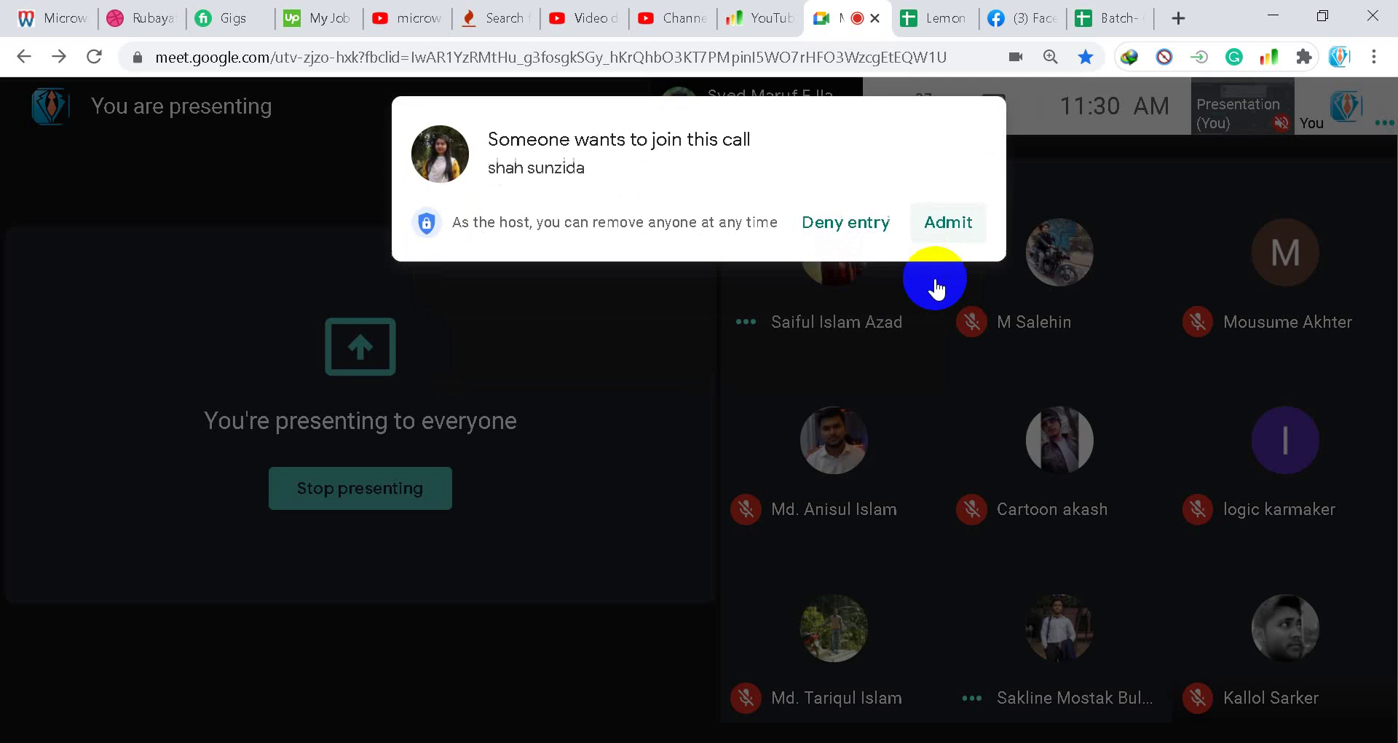
click(949, 218)
click(1273, 15)
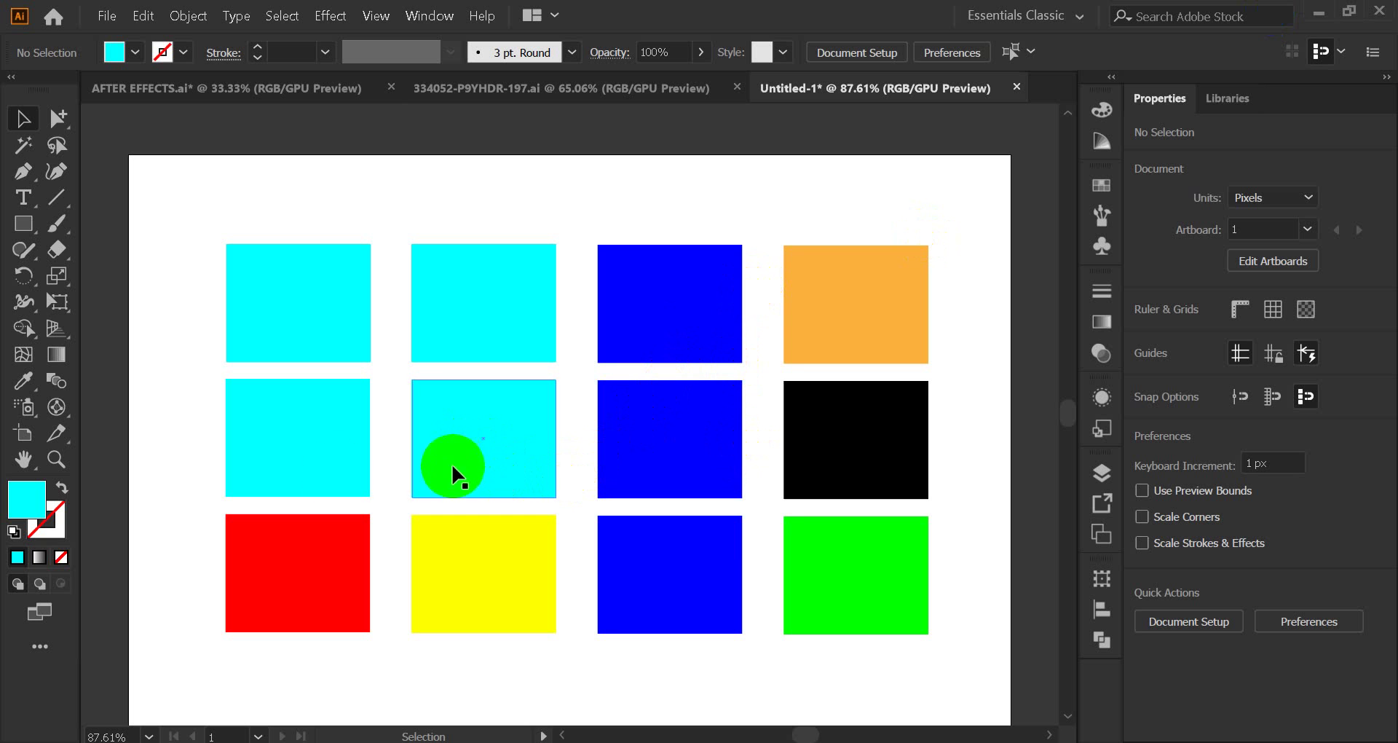
- Try the Direct Selection tool and the Artboard tool in turn, going back to the Selection tool after each
click(18, 121)
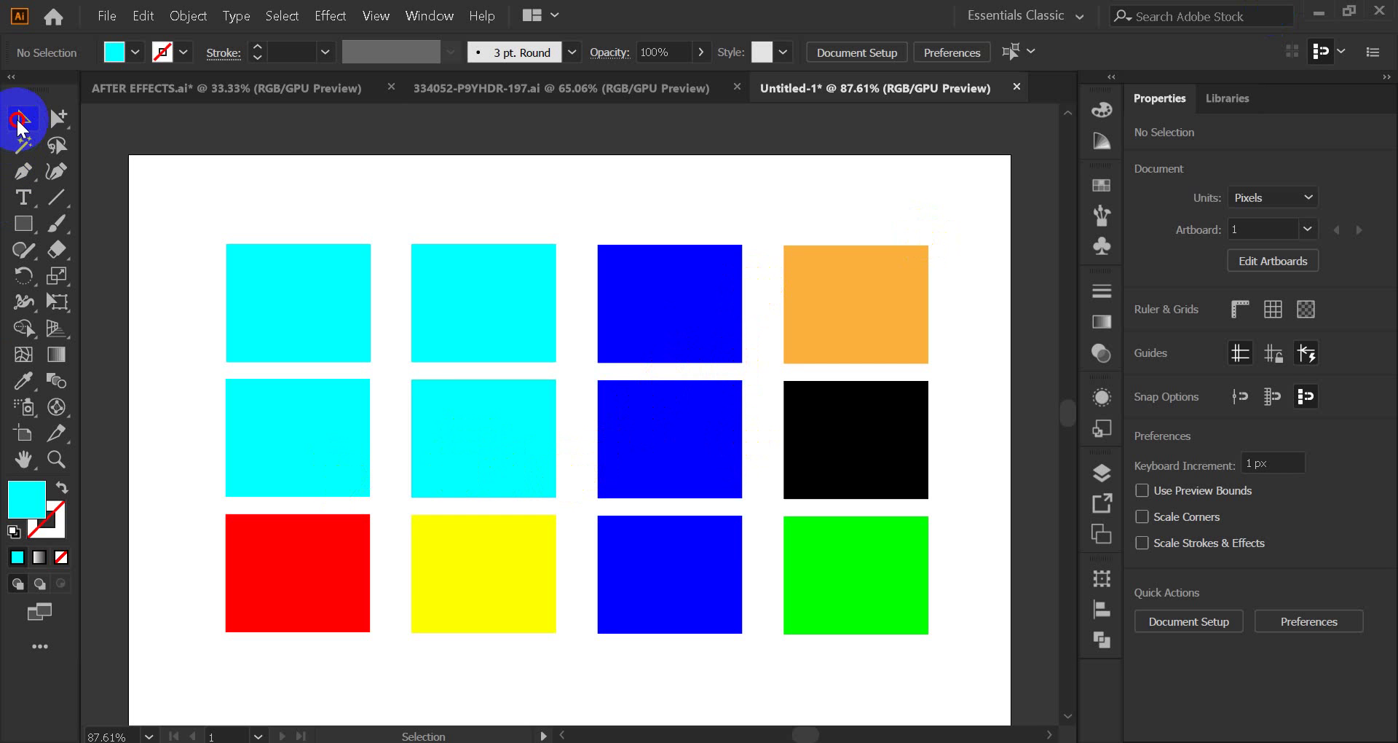
click(56, 122)
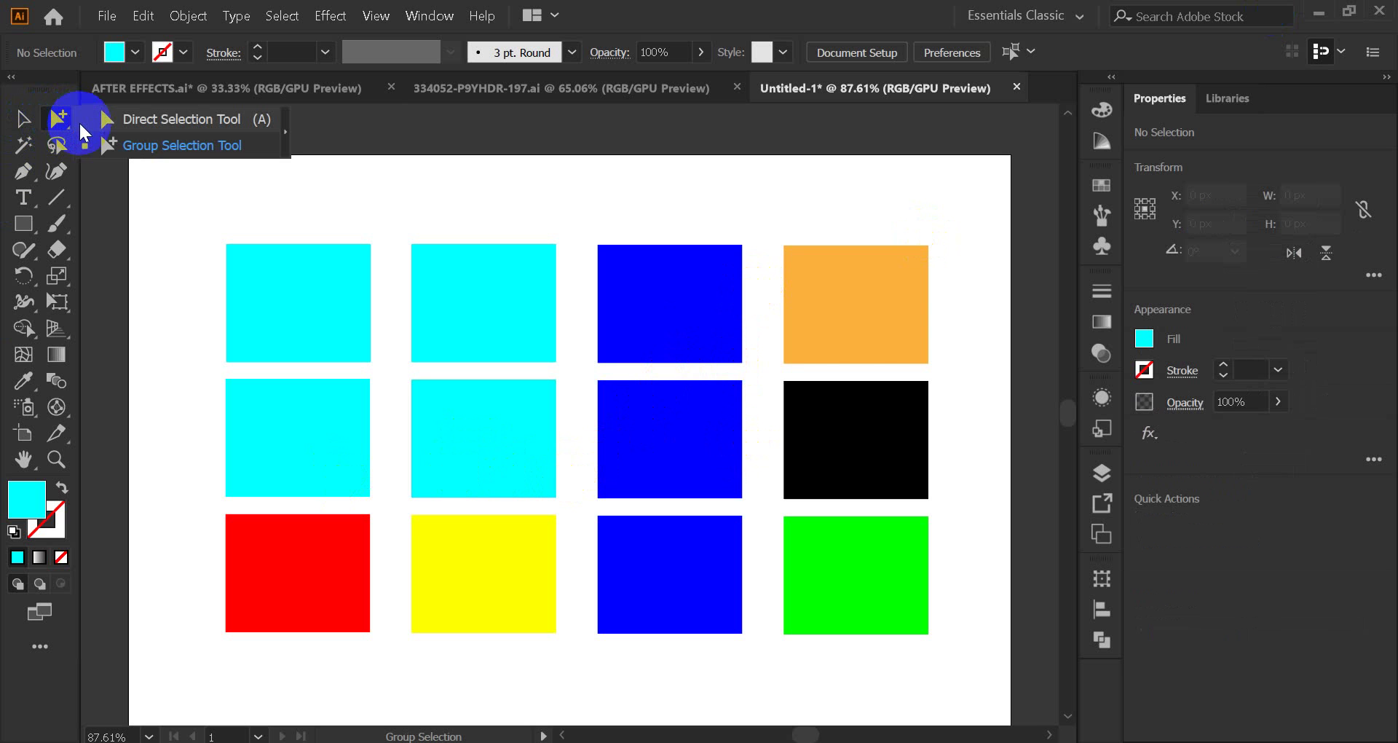
click(125, 119)
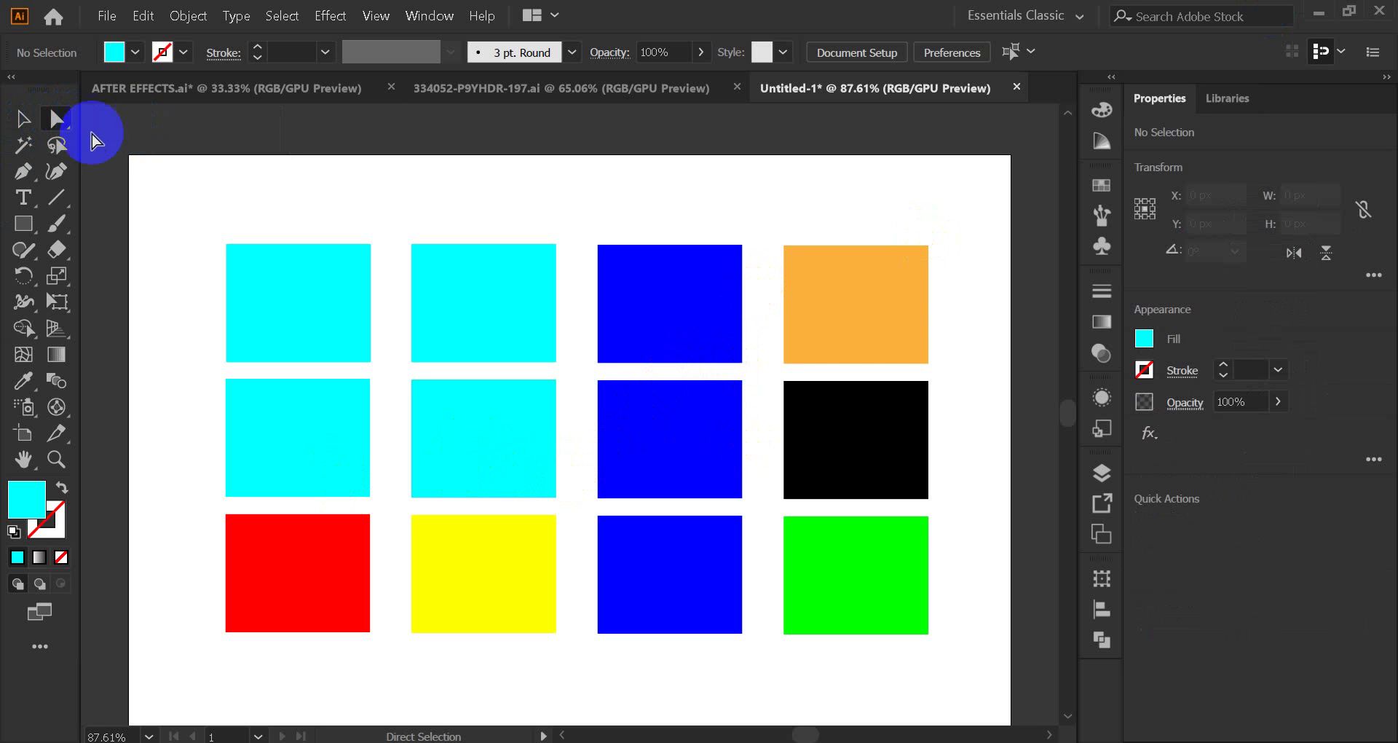
click(24, 124)
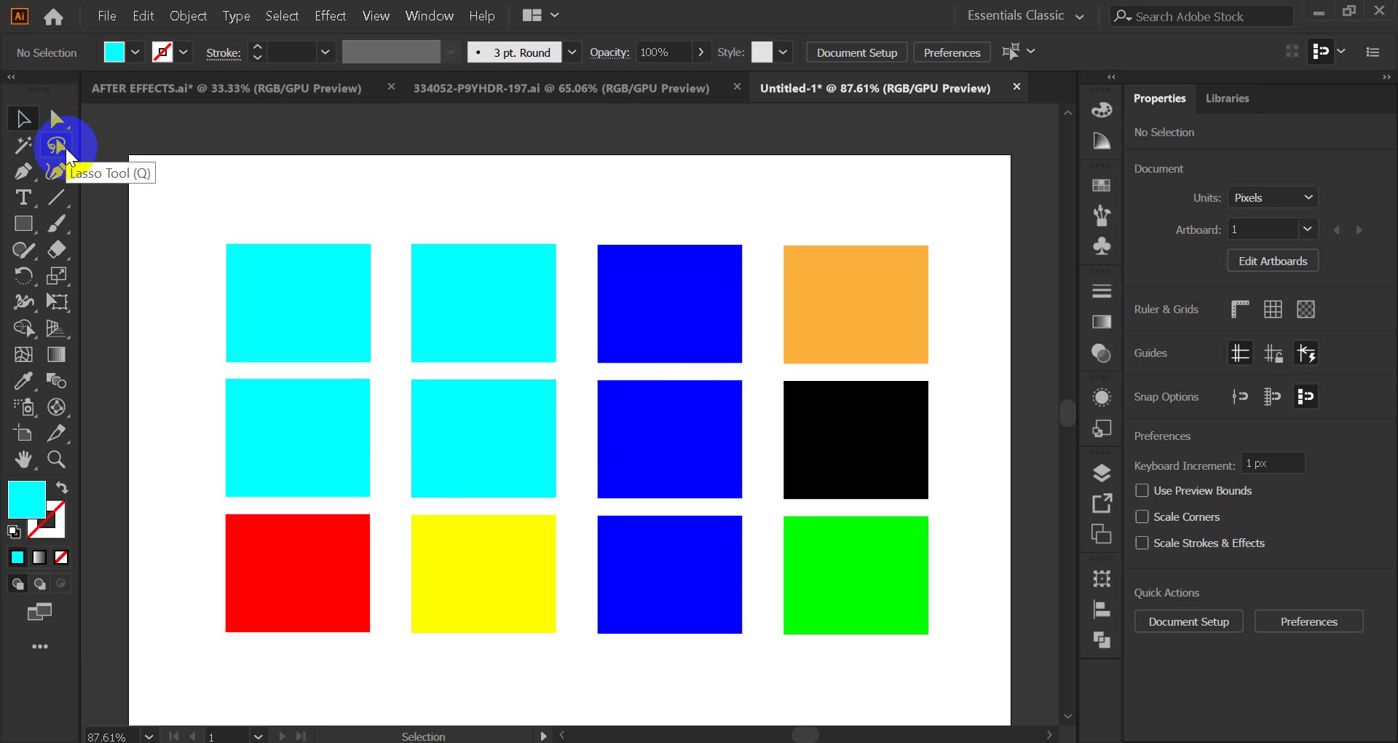
click(24, 436)
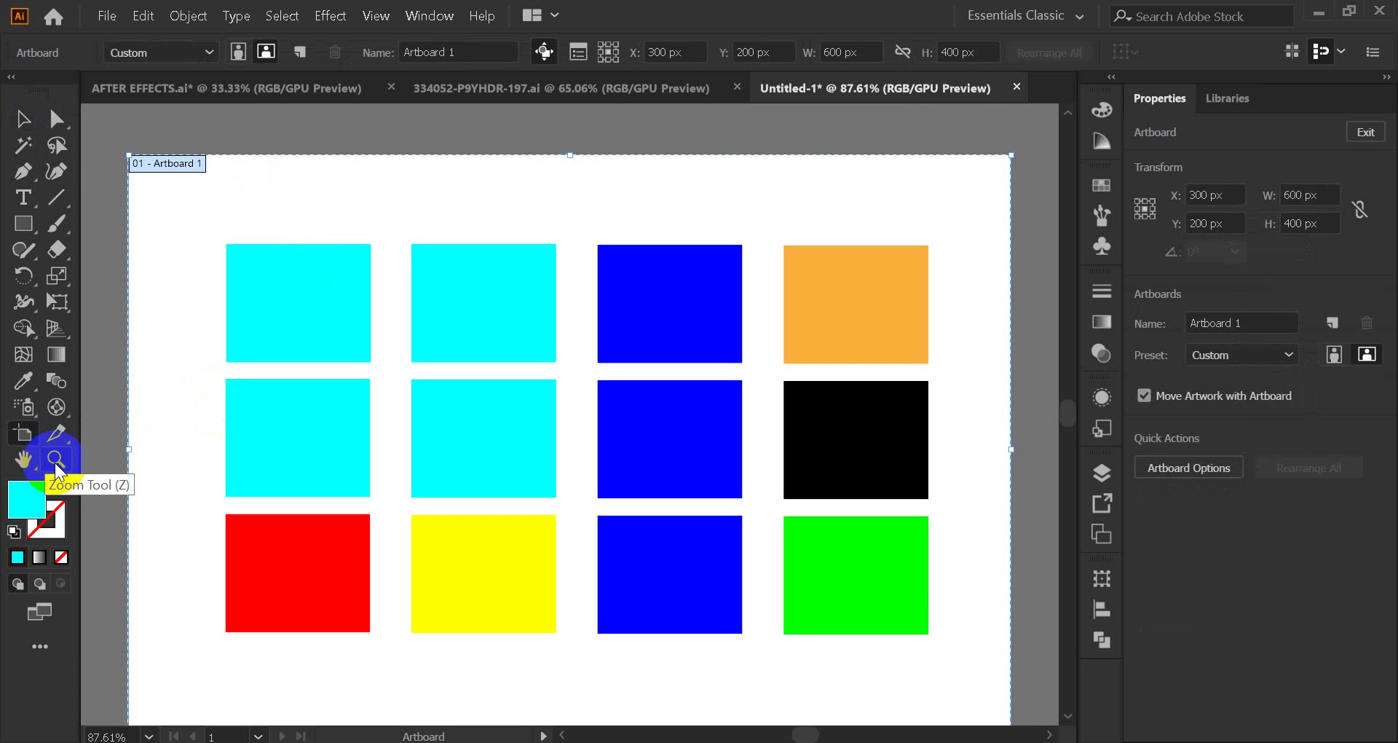
click(21, 126)
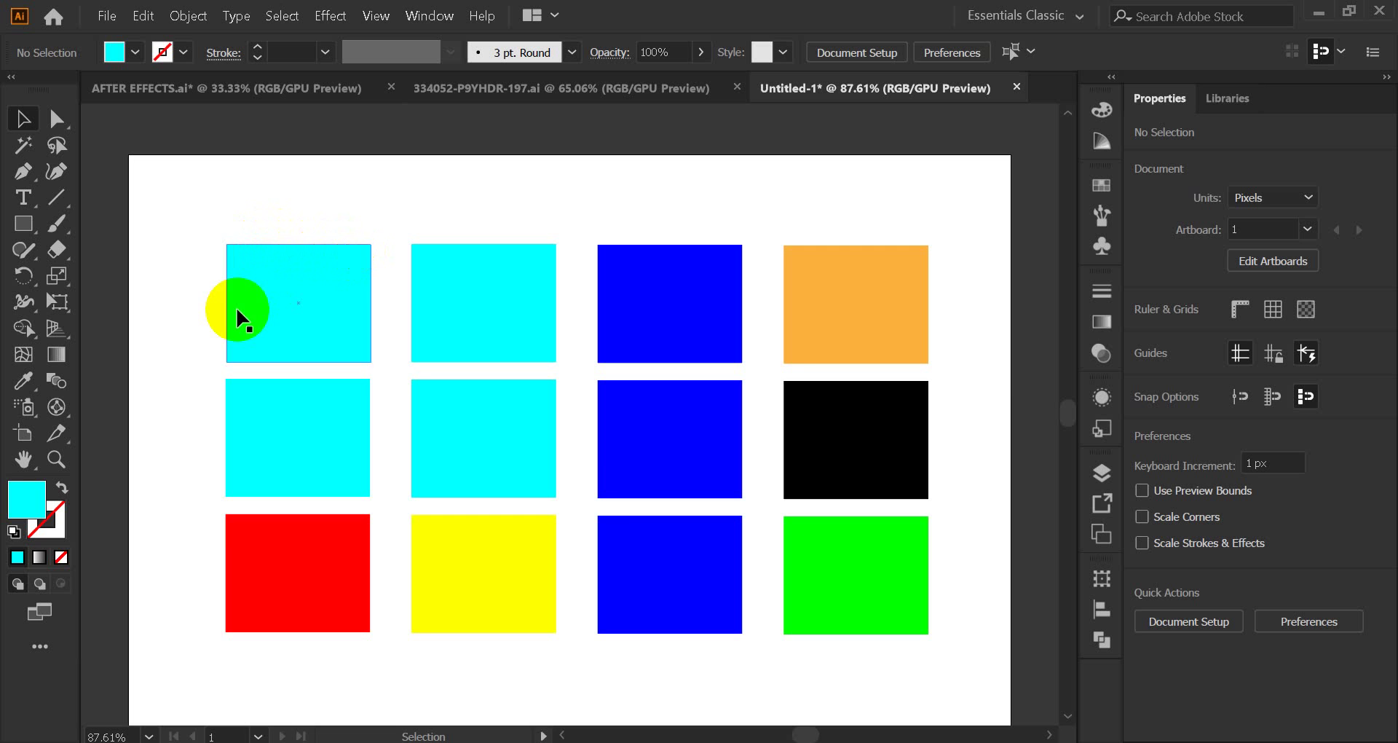
- Enlarge the artboard freehand from its upper-left corner to about 634 × 428 px with the Artboard tool
scroll(237, 319, down, 1)
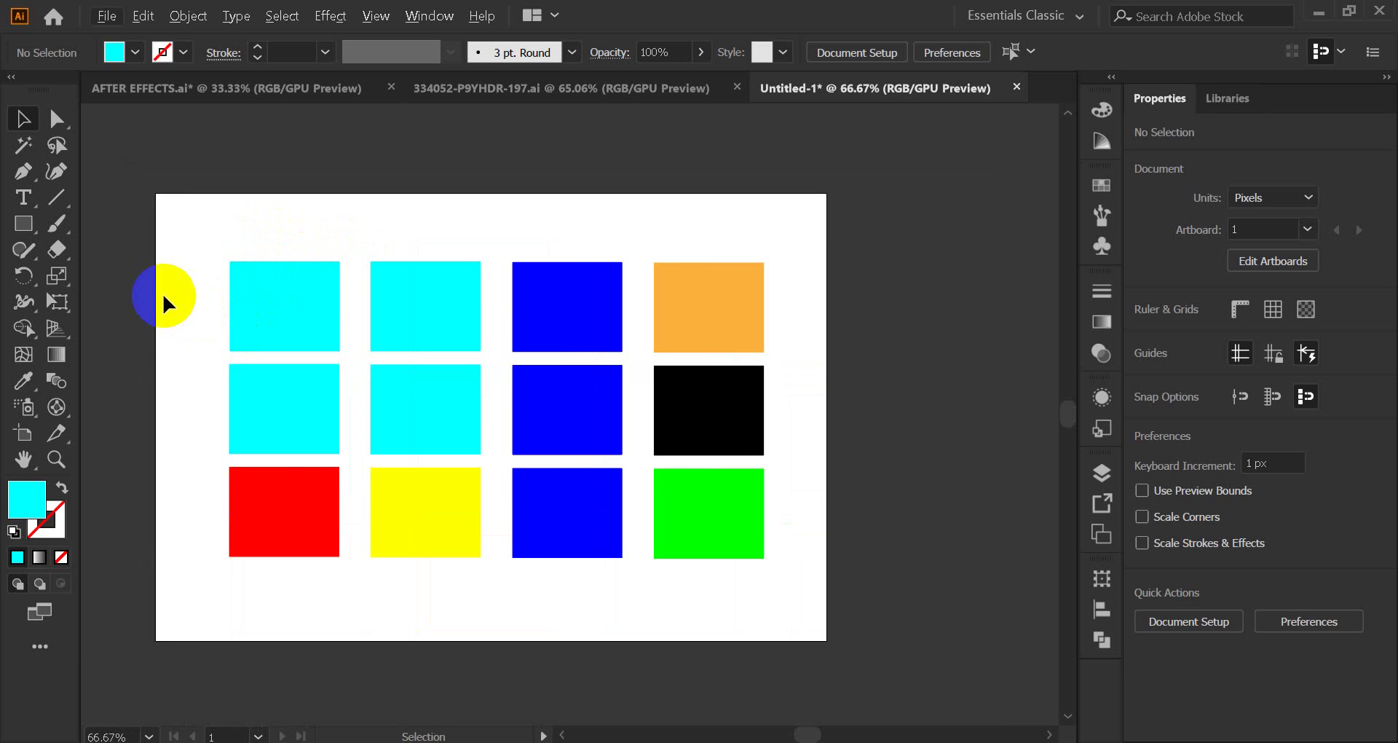
drag(247, 305, 315, 303)
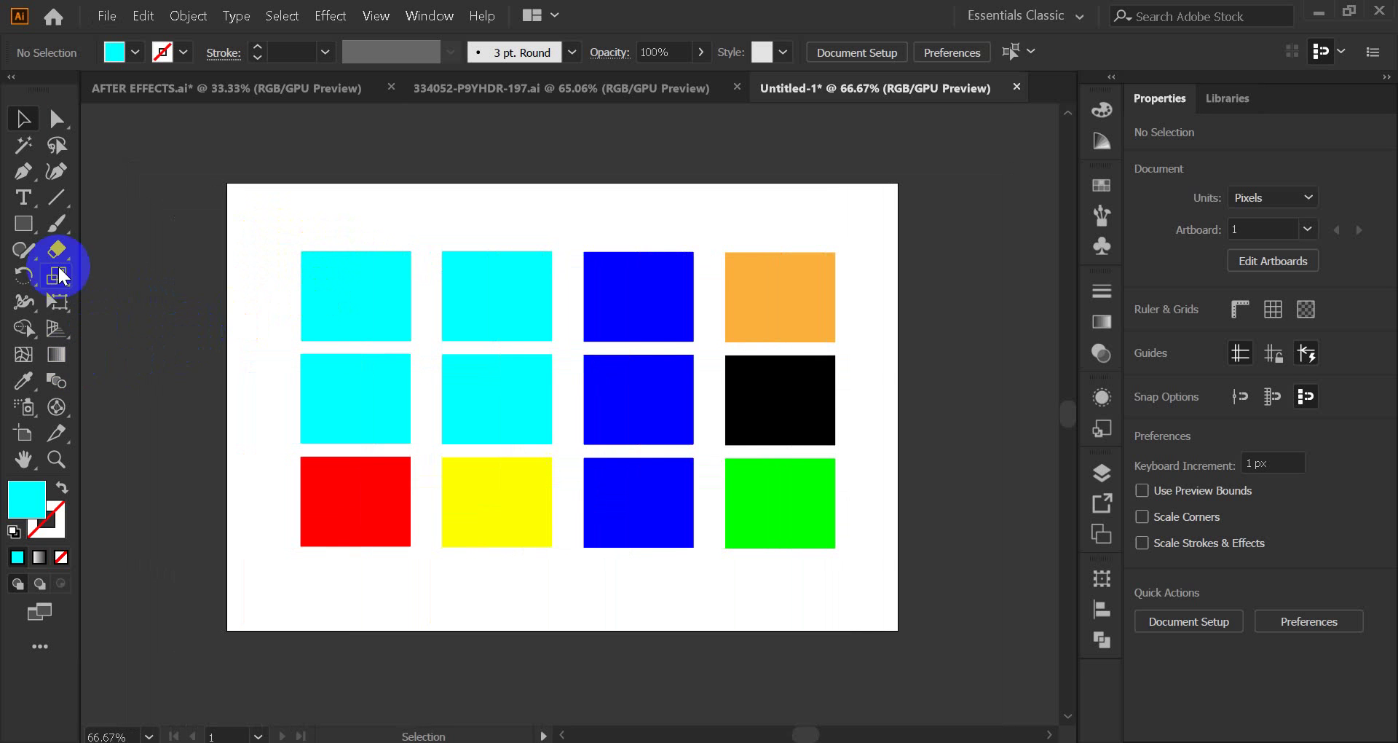
click(23, 437)
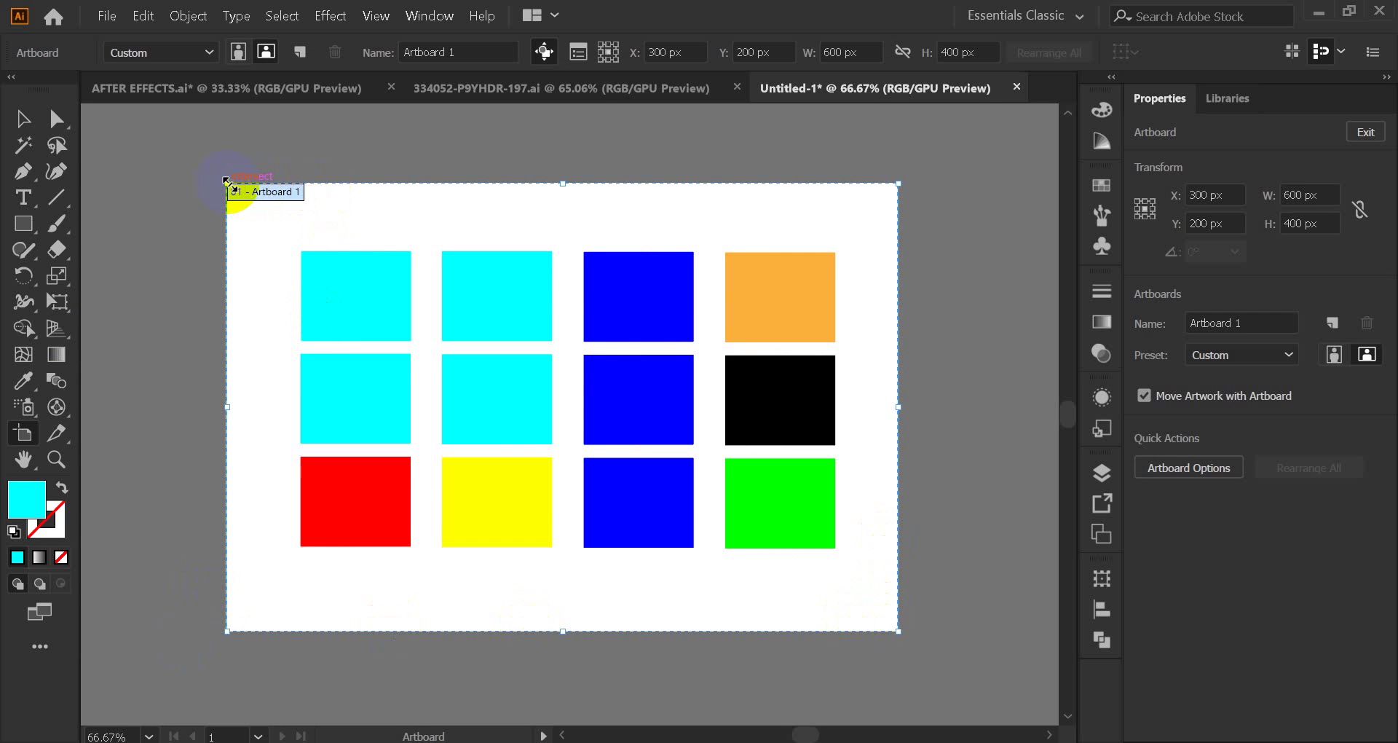
drag(227, 182, 186, 152)
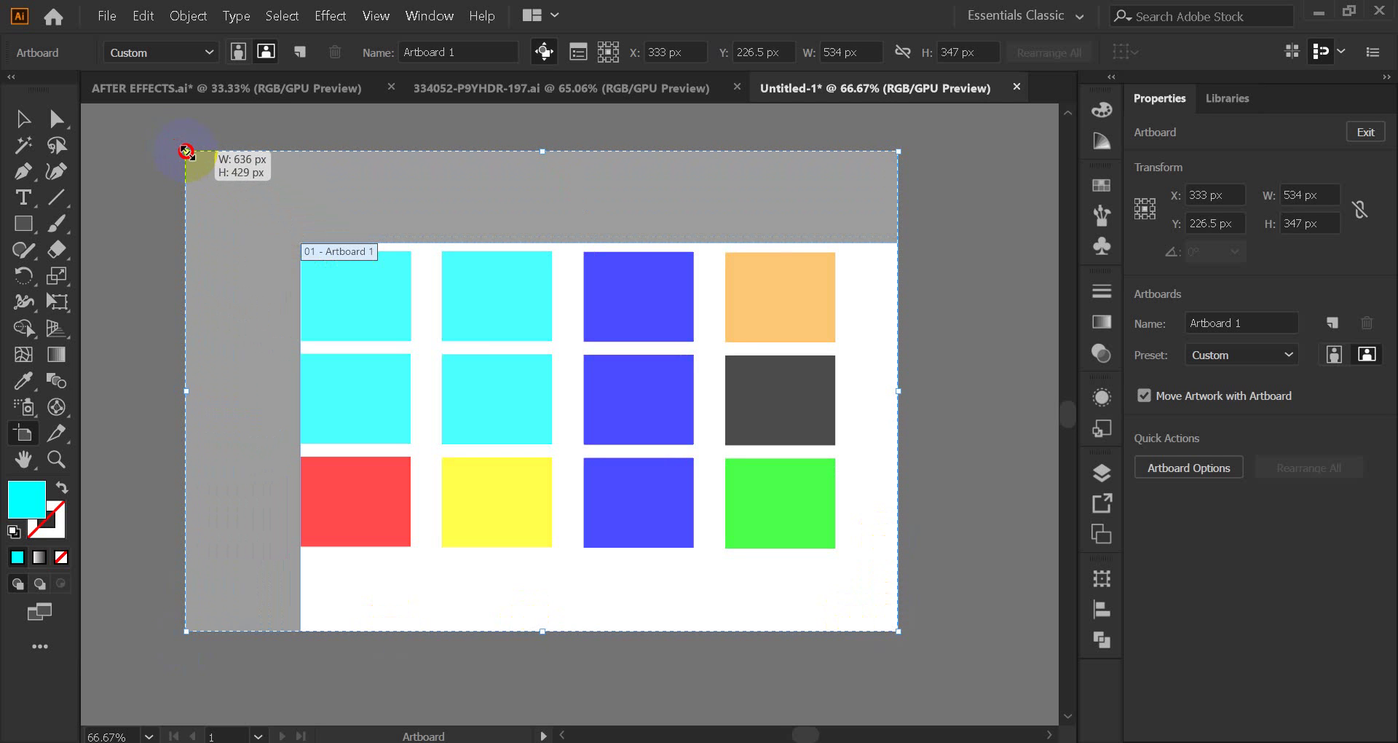
drag(187, 152, 190, 152)
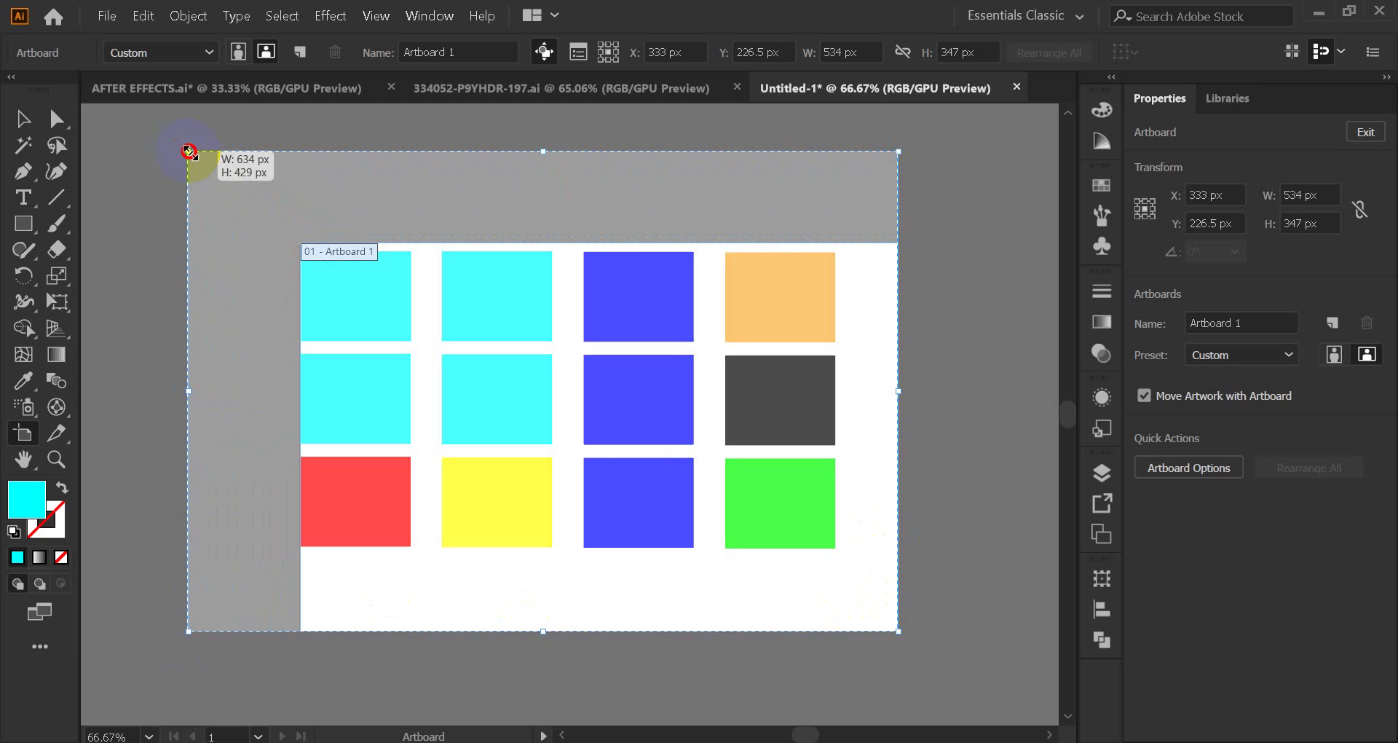
drag(188, 151, 188, 152)
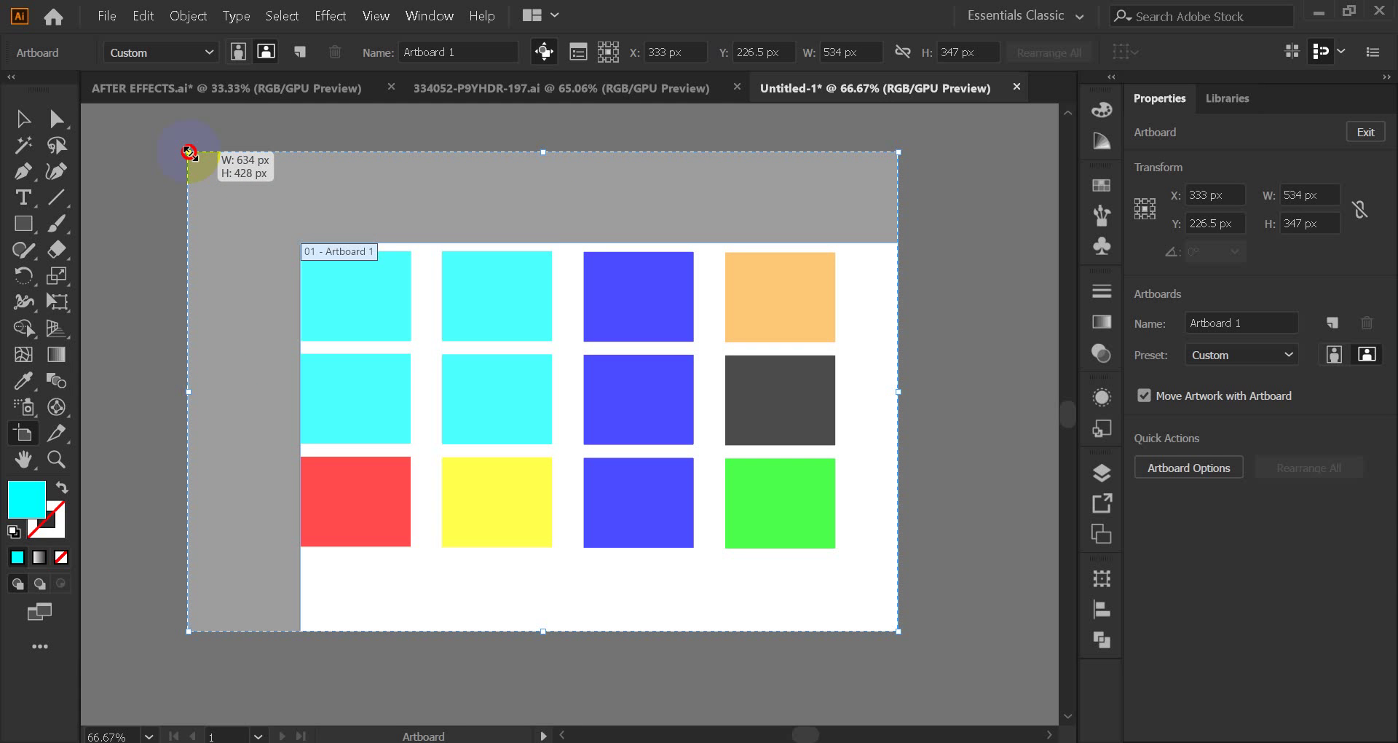
drag(187, 152, 187, 151)
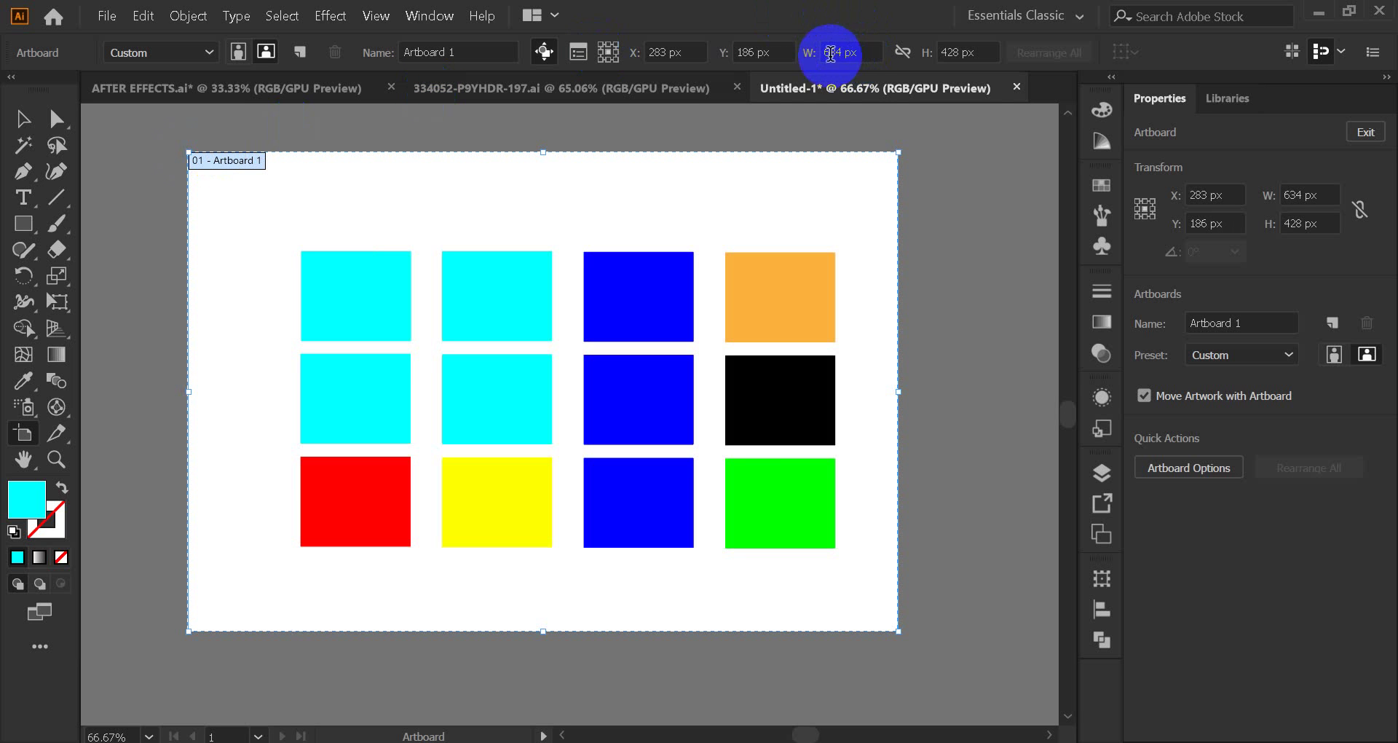
- Set the artboard's width to 800 px and height to 600 px with proportions unlinked
click(903, 53)
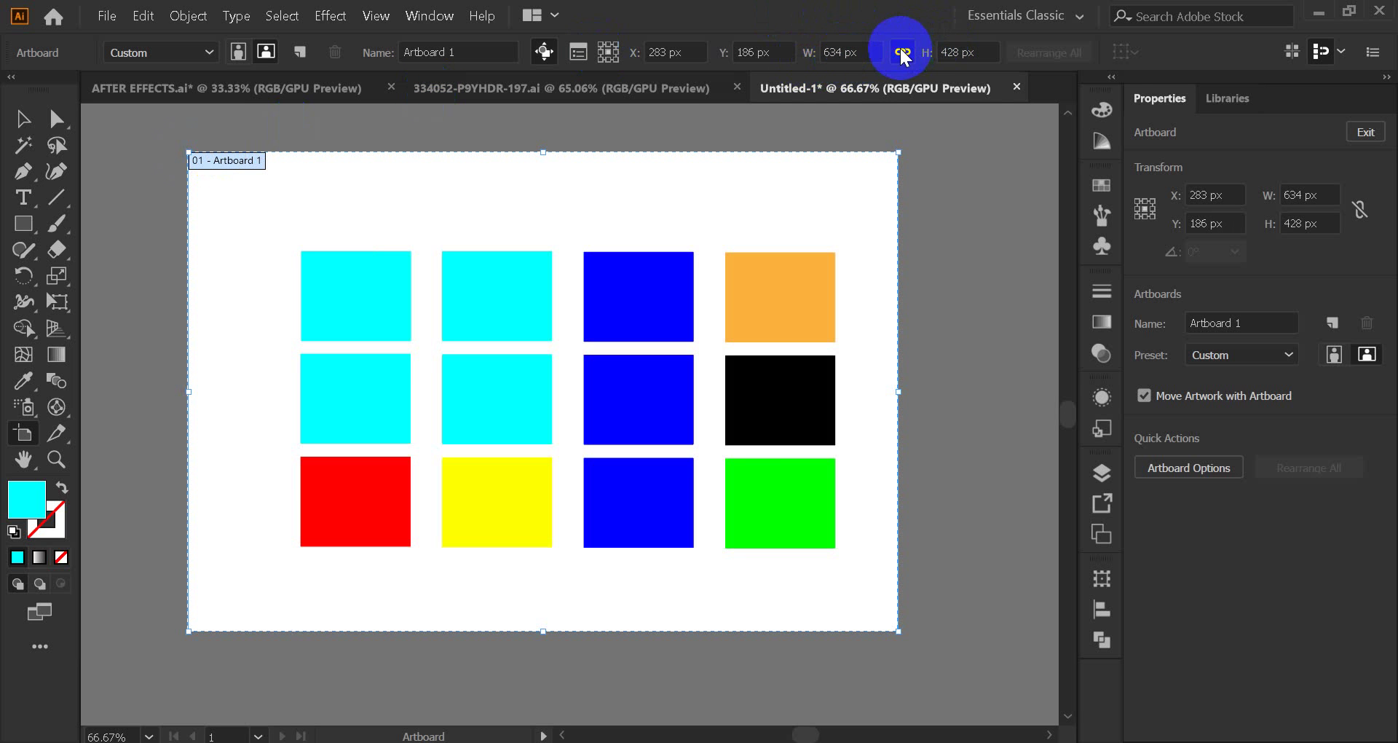
click(903, 55)
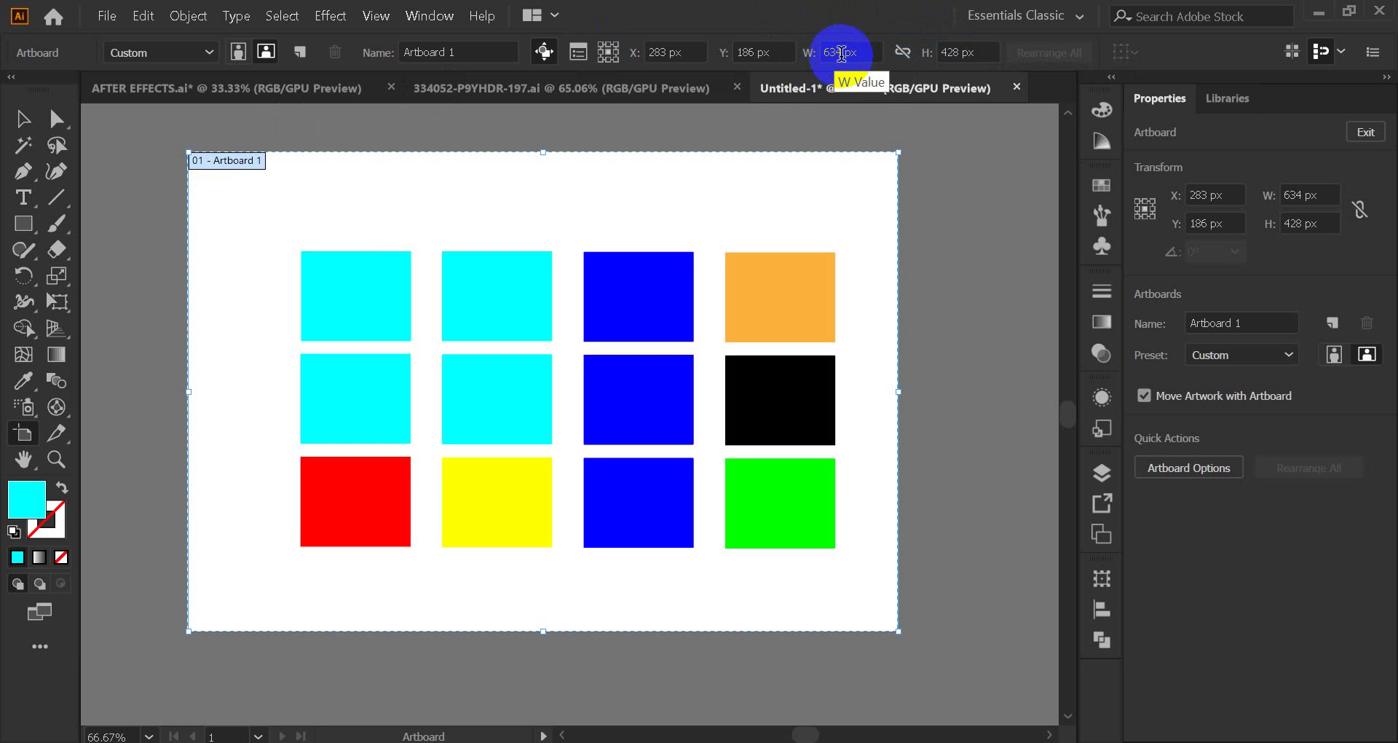
drag(842, 53, 813, 64)
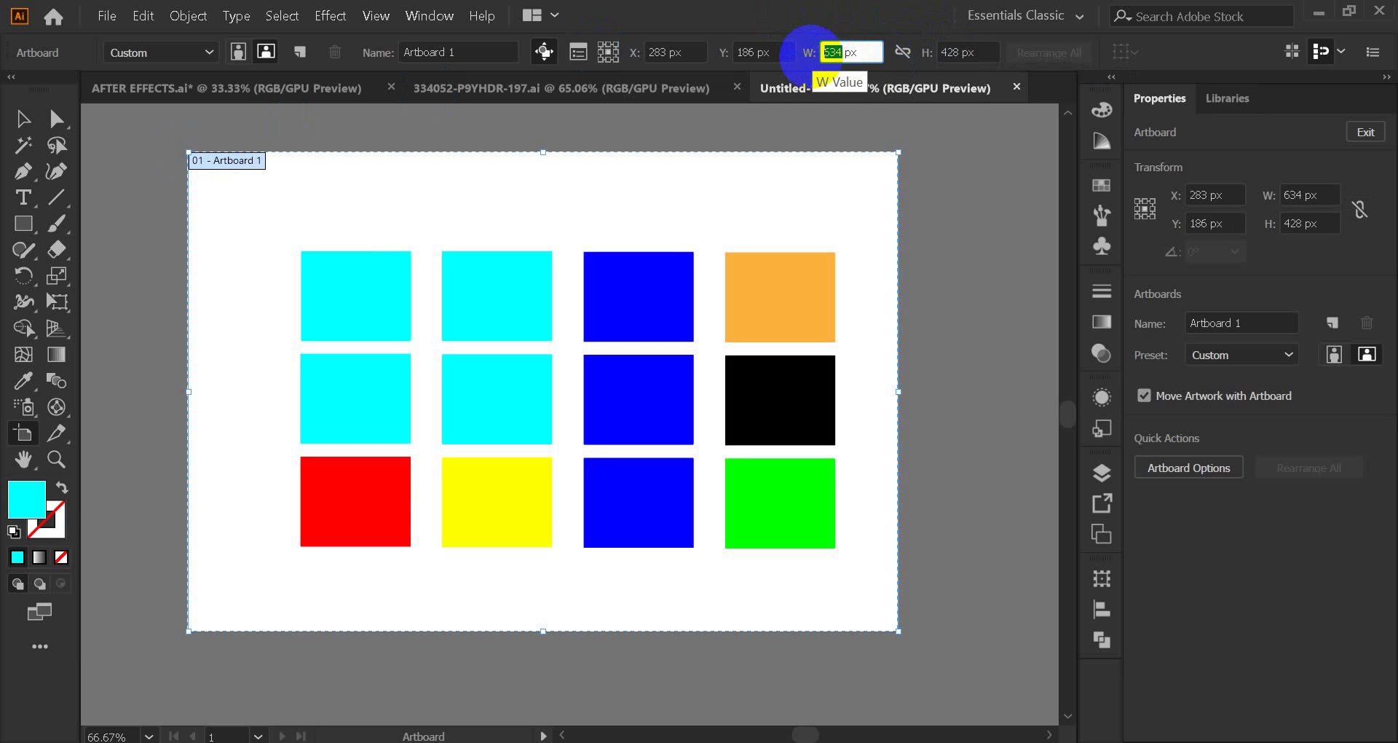
text(800)
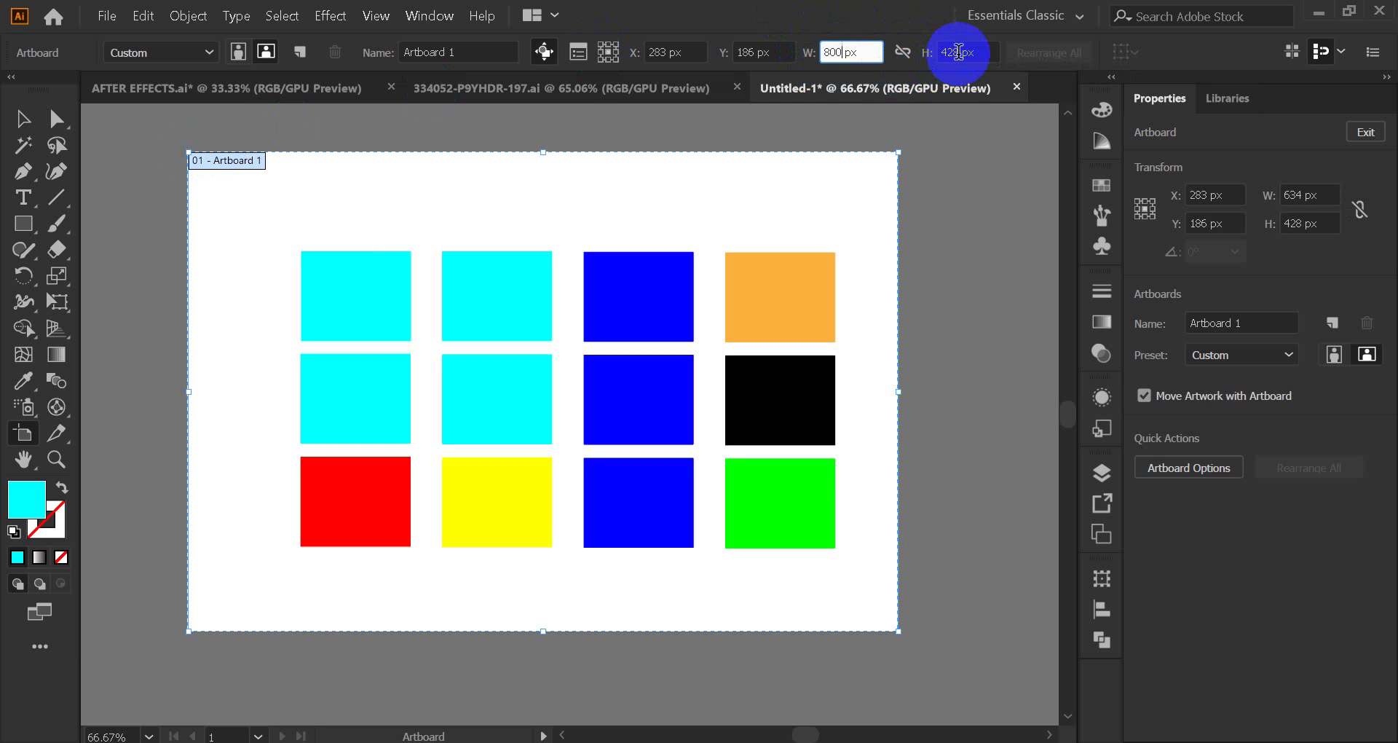
drag(954, 53, 928, 56)
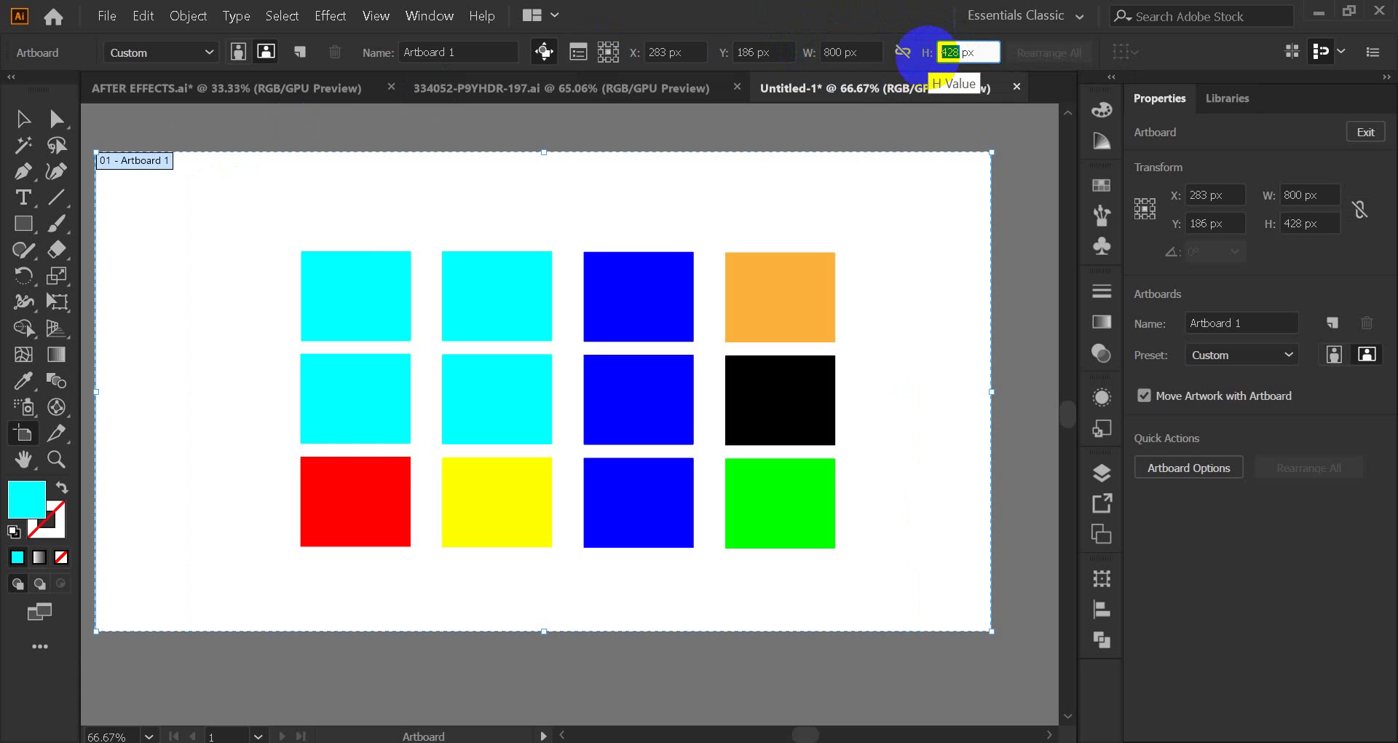
text(600)
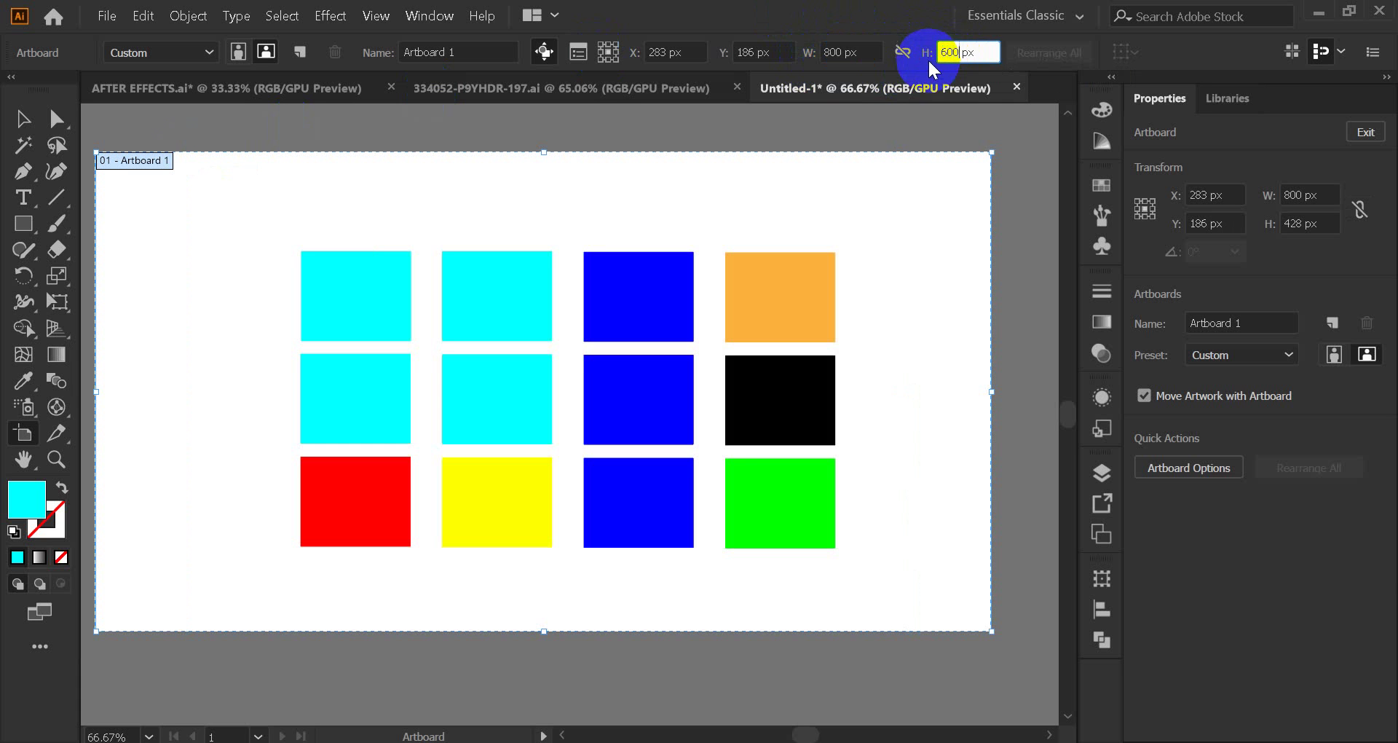
double_click(841, 52)
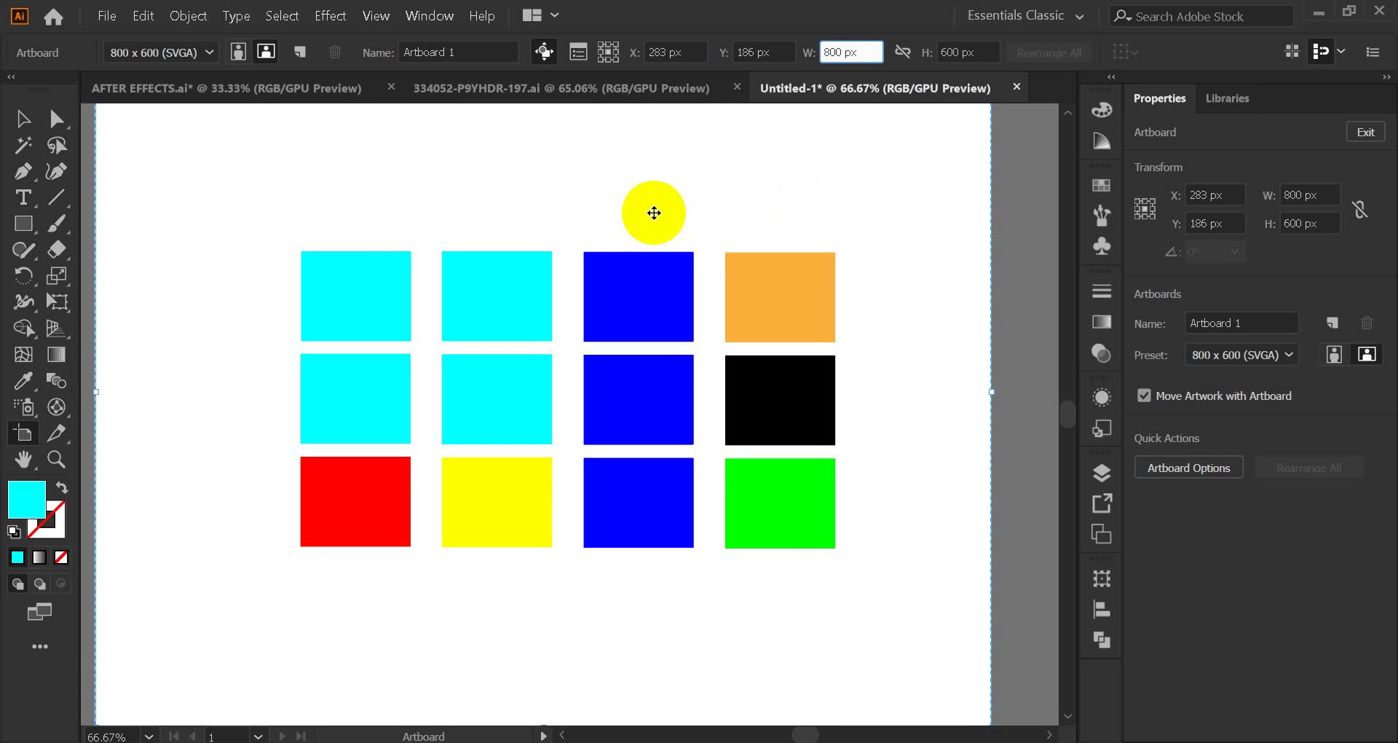
click(657, 213)
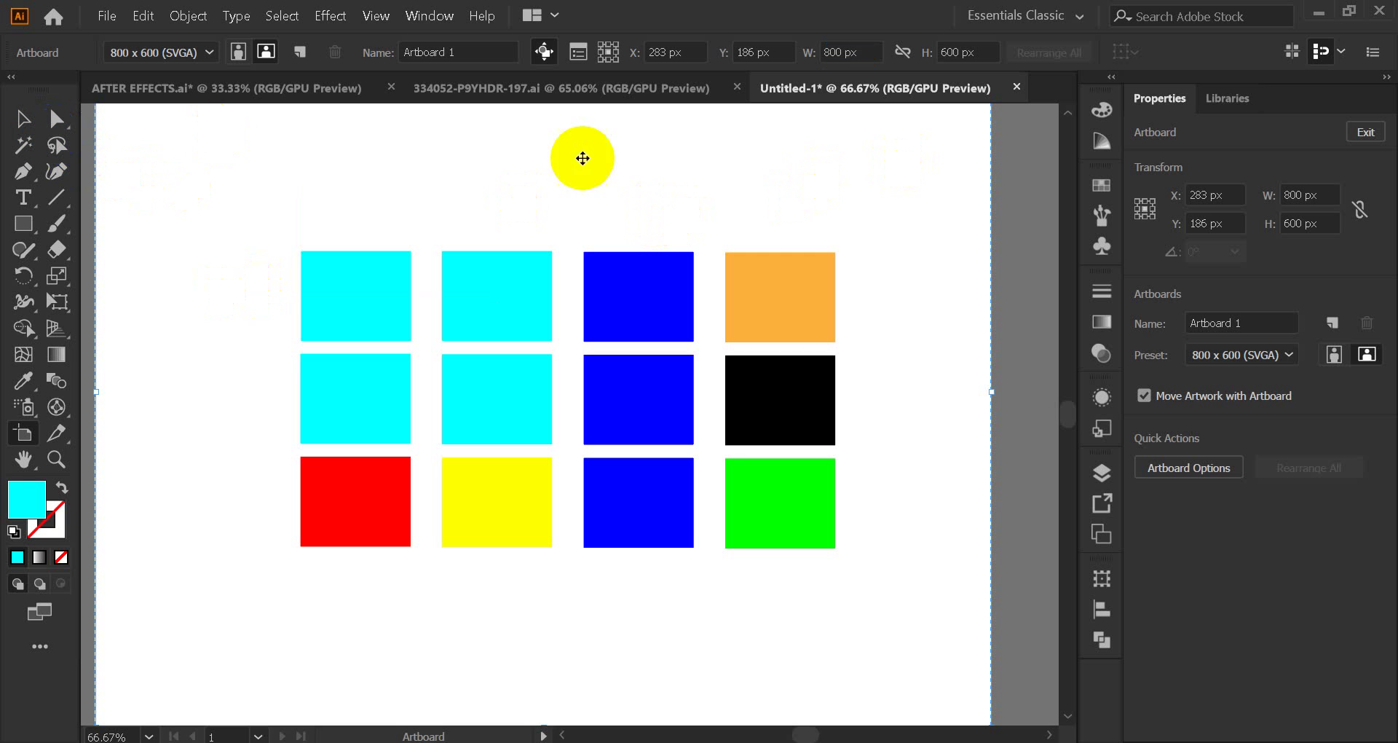
- Leave artboard editing for the Selection tool and show the whole artboard centred at 50% zoom
scroll(421, 249, down, 2)
scroll(421, 248, up, 1)
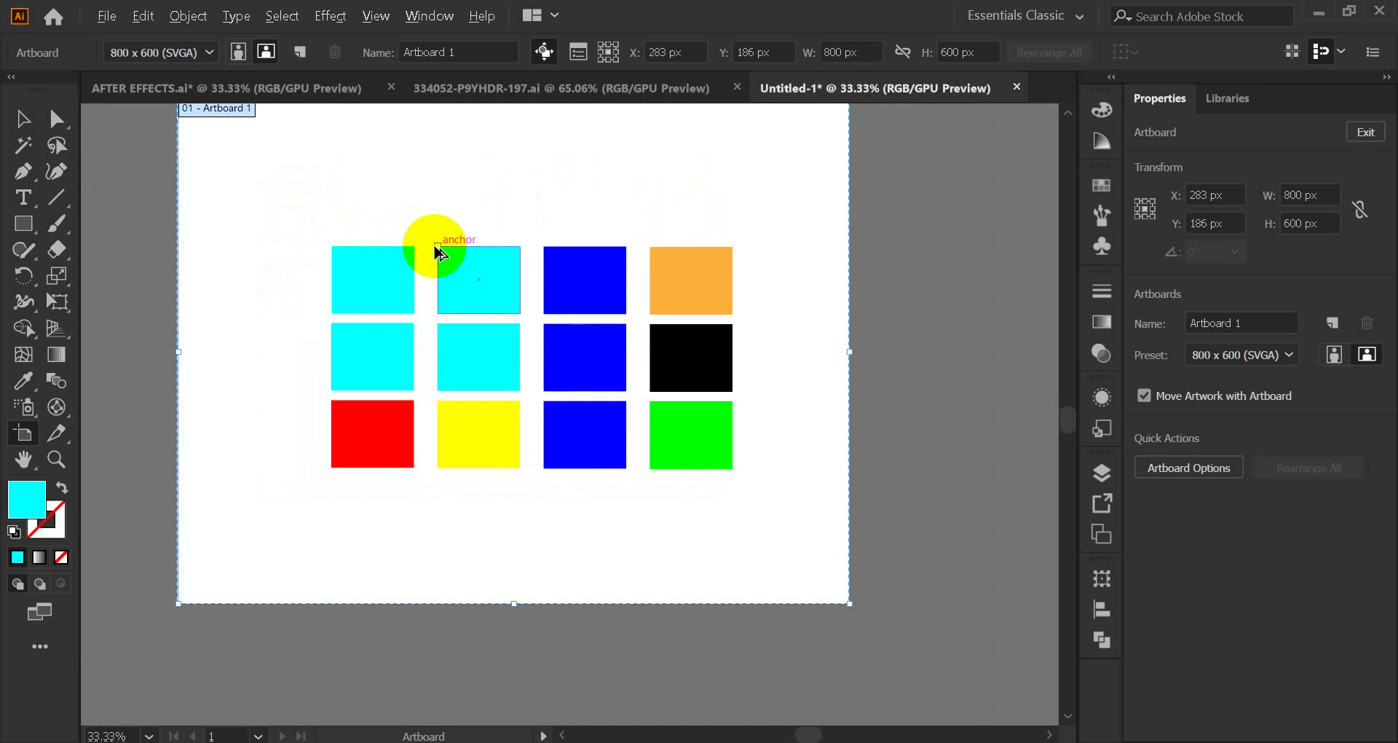
key(ctrl+z)
click(23, 118)
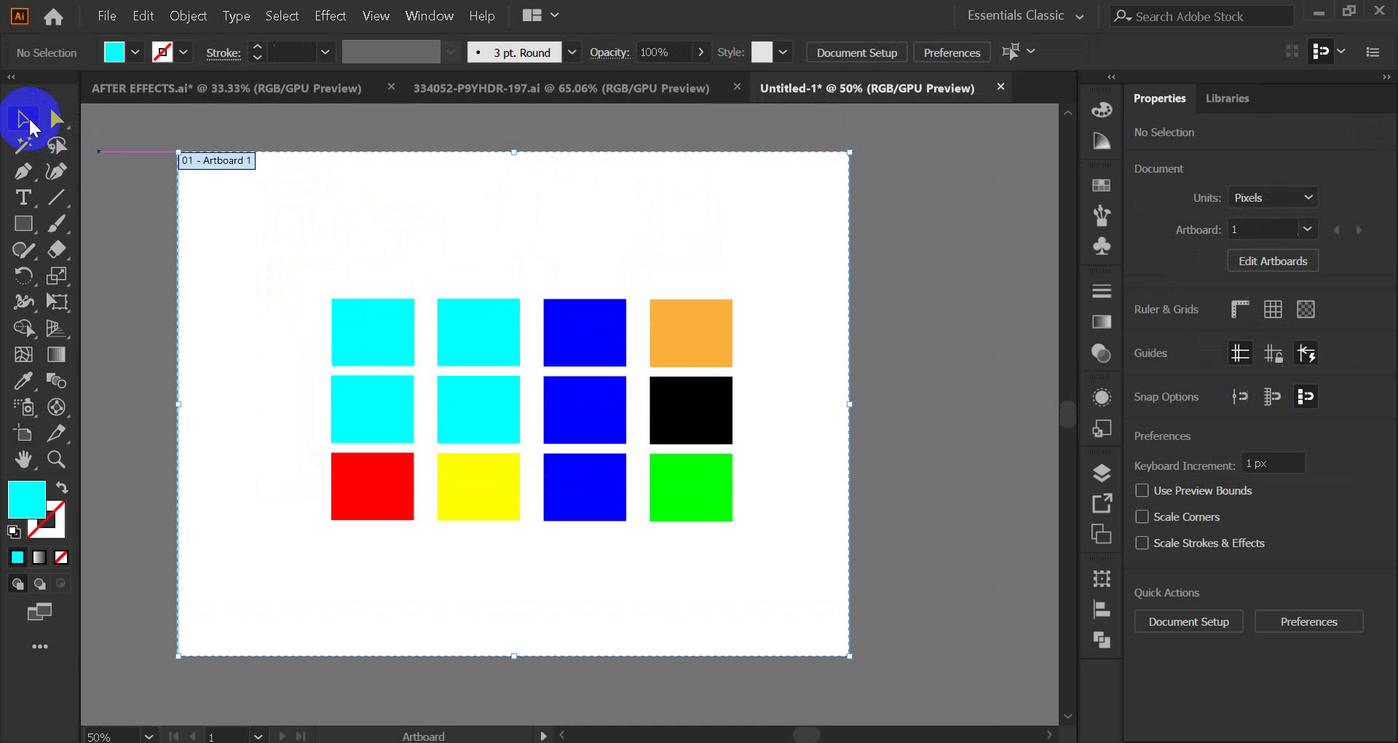
key(space)
drag(499, 277, 643, 303)
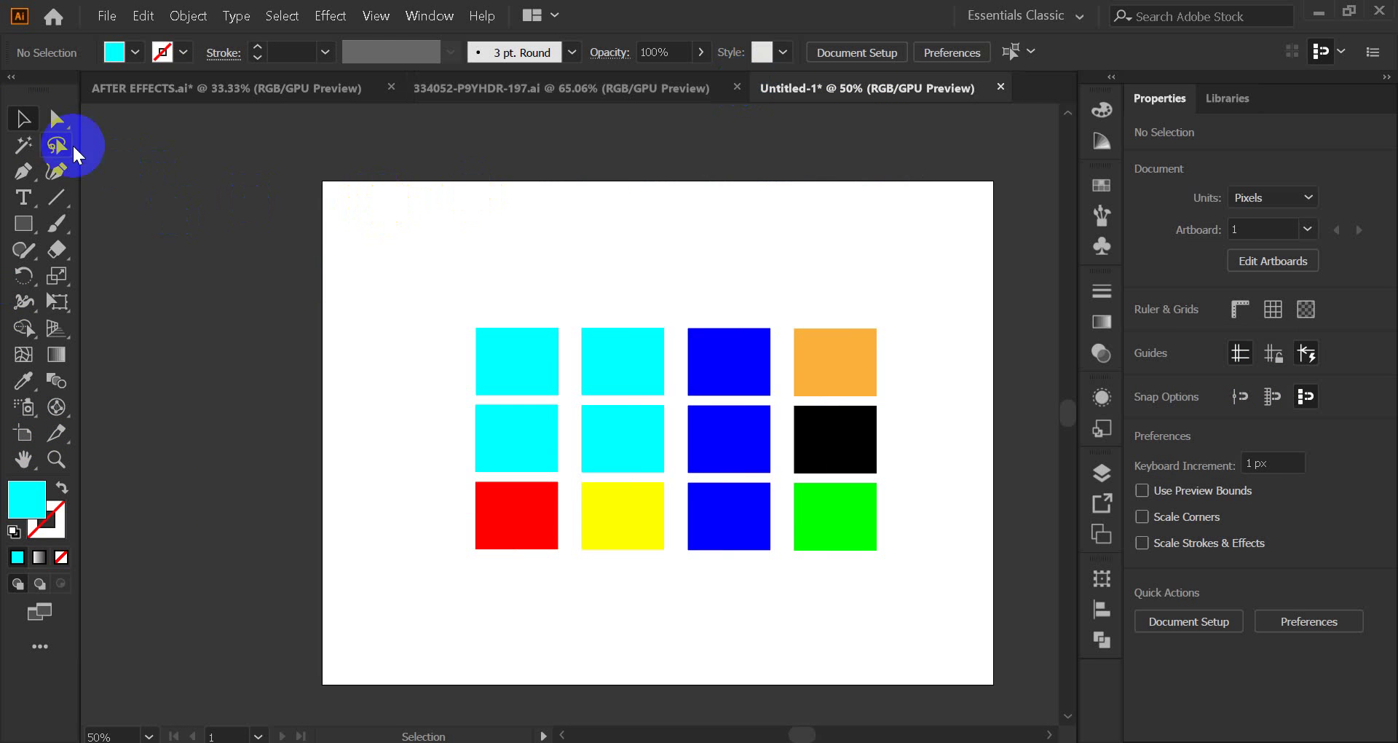
drag(633, 212, 461, 218)
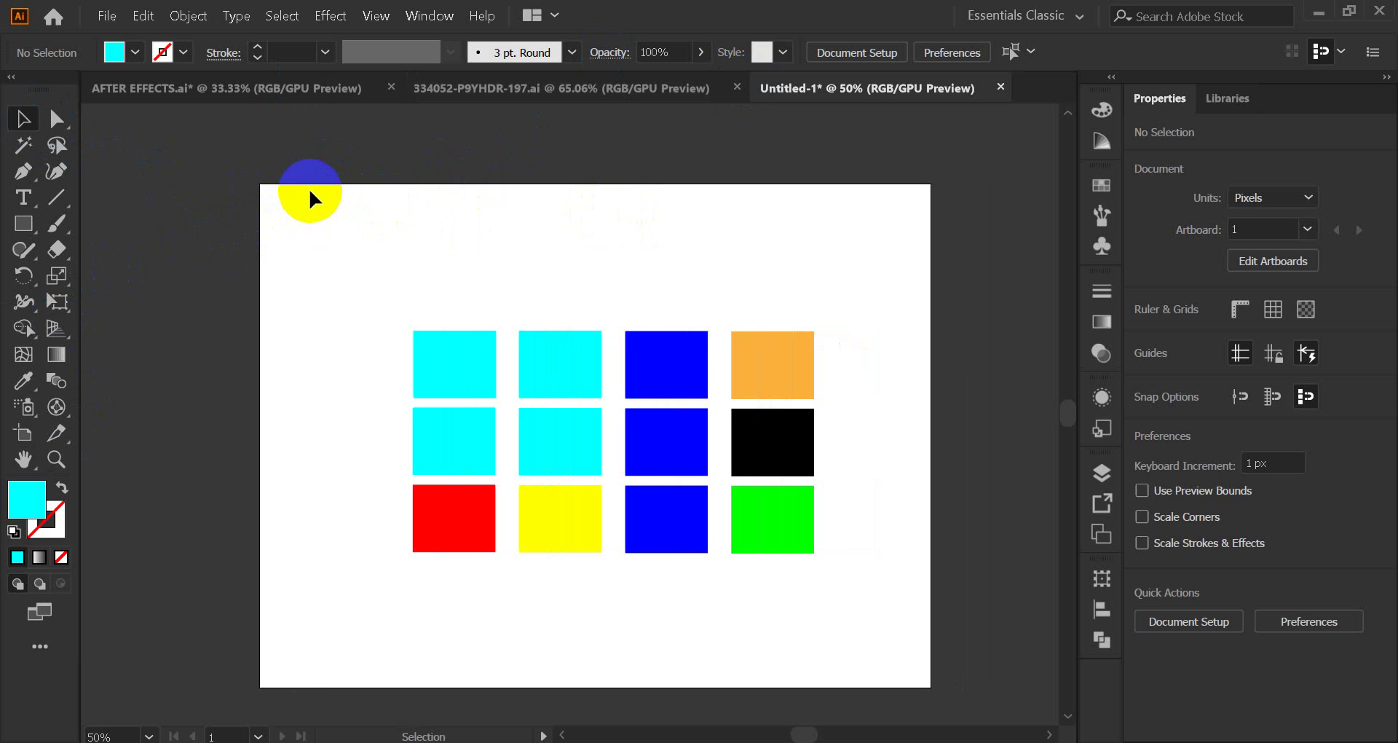
click(22, 117)
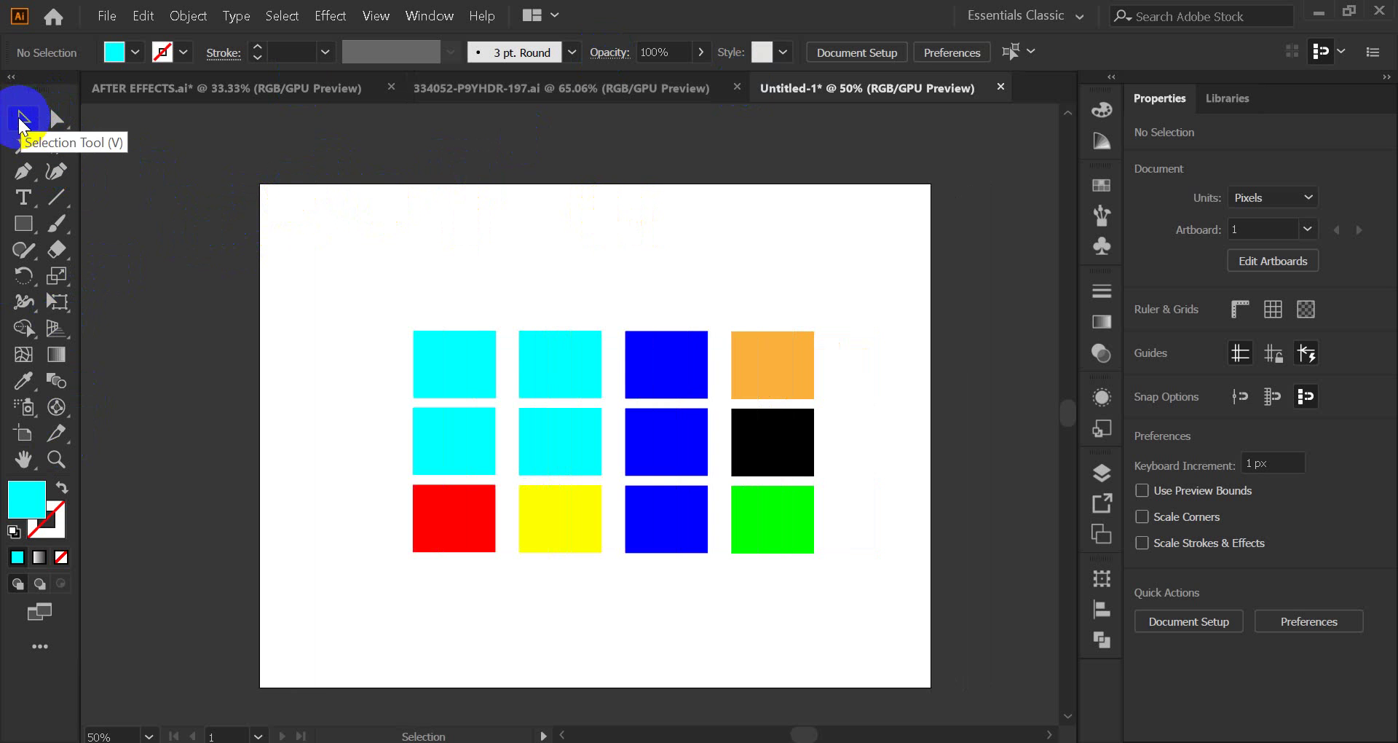
scroll(308, 203, down, 2)
scroll(307, 208, up, 1)
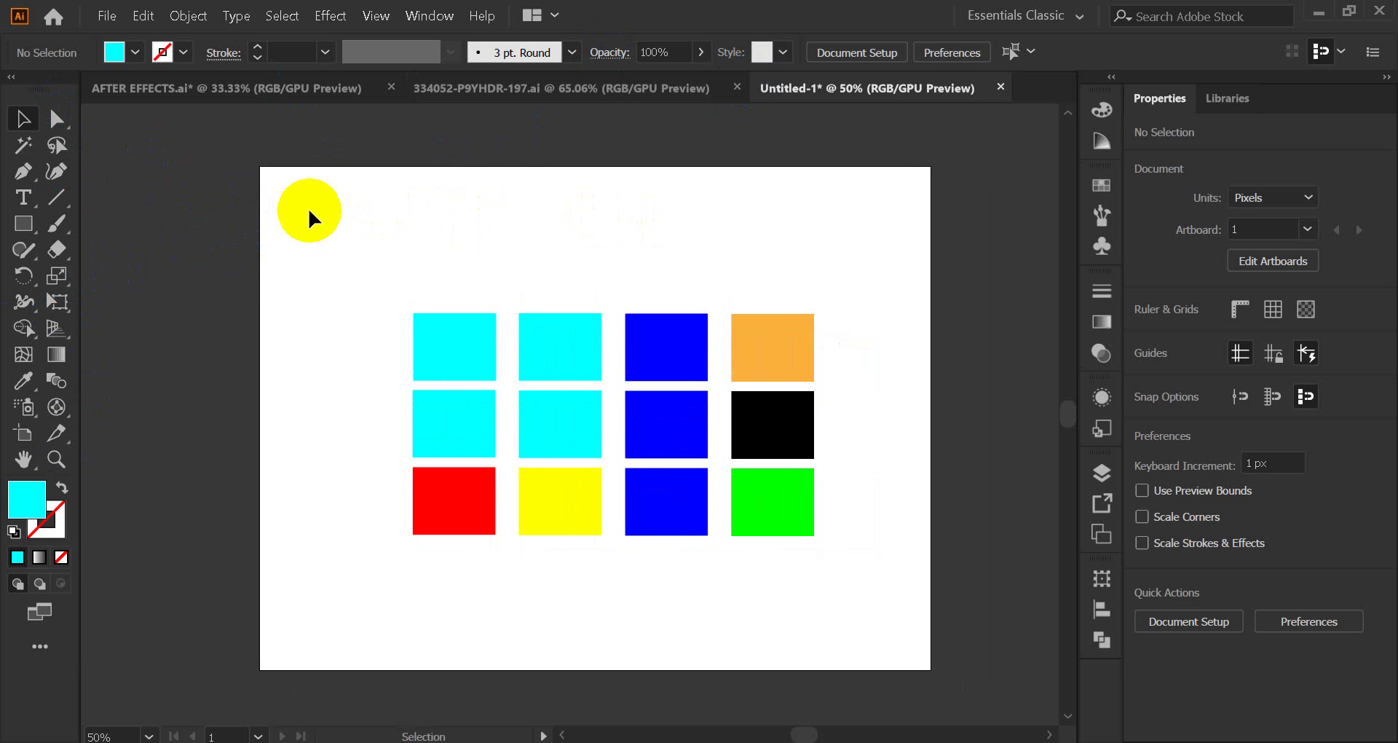
- Switch to the Artboard tool and back to the Selection tool, twice in a row
click(24, 435)
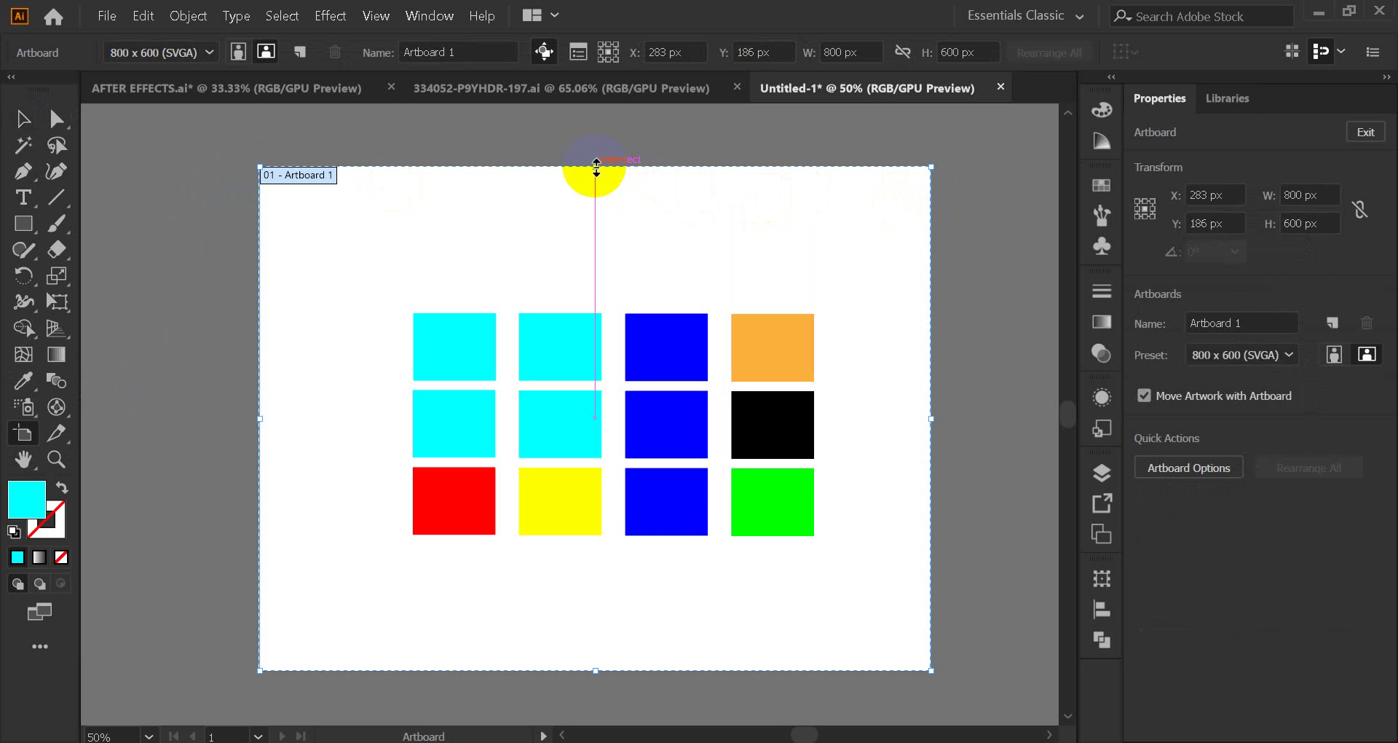
click(29, 124)
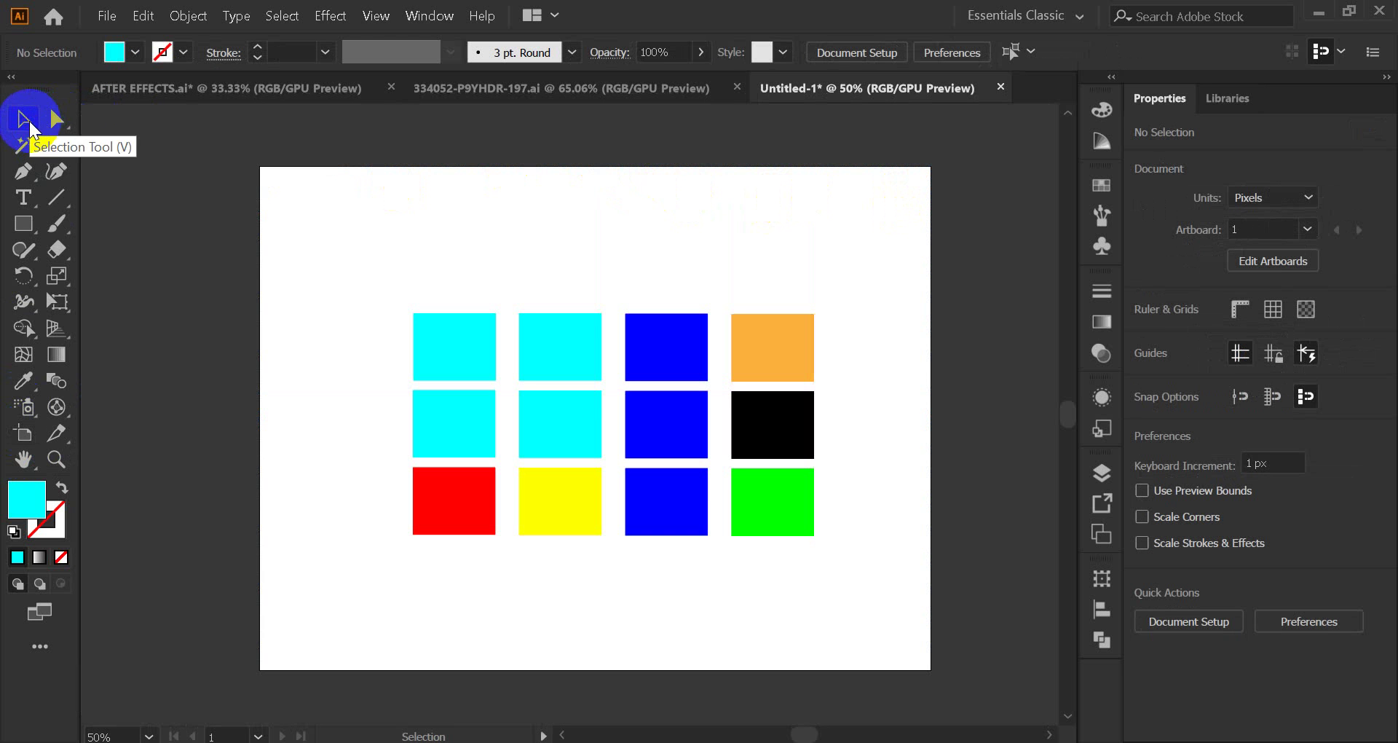
click(189, 239)
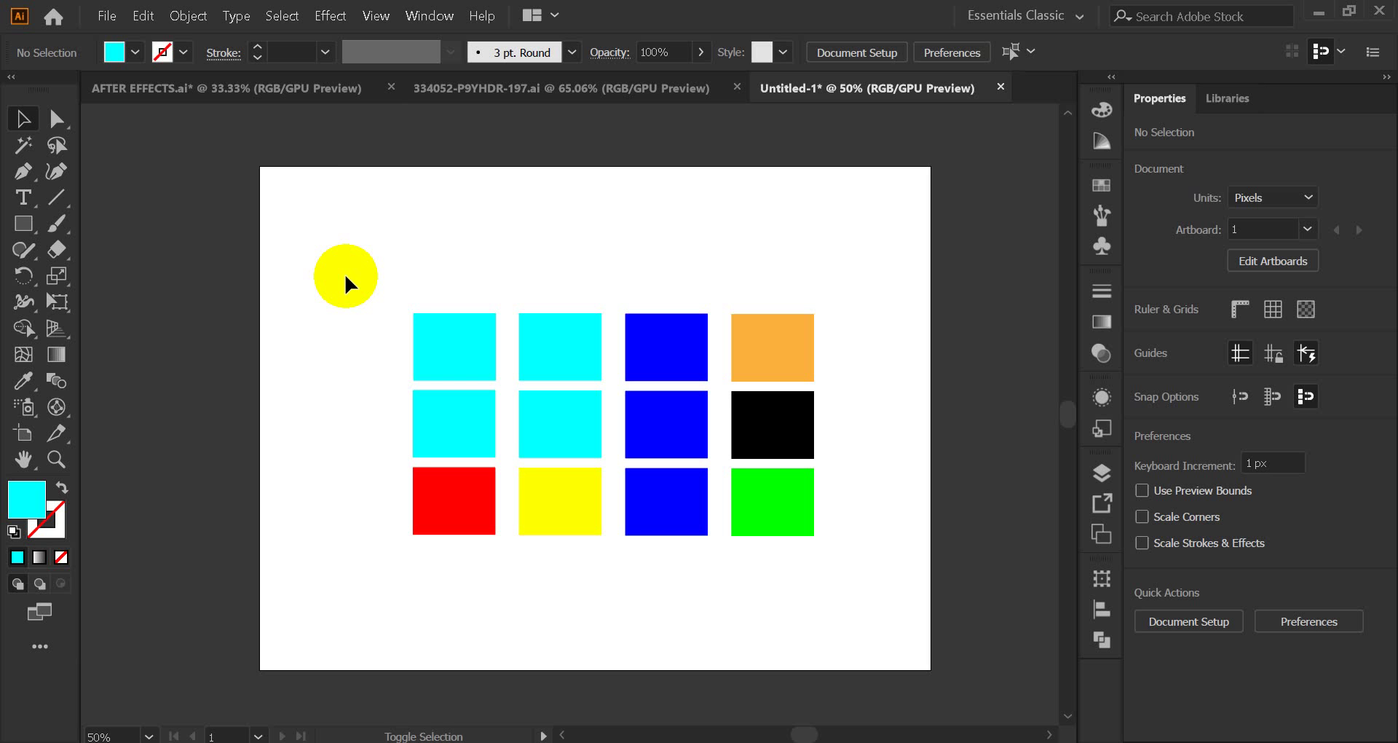
key(shift+o)
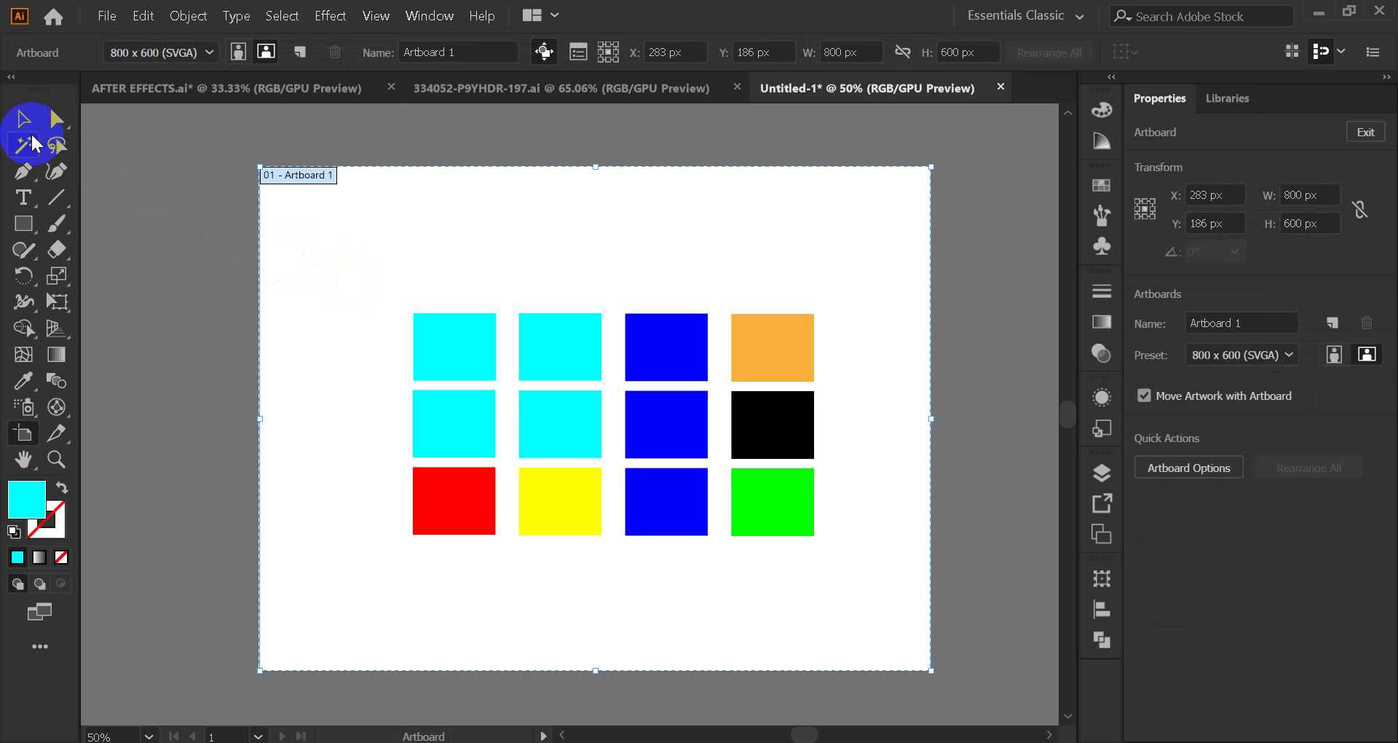
click(22, 120)
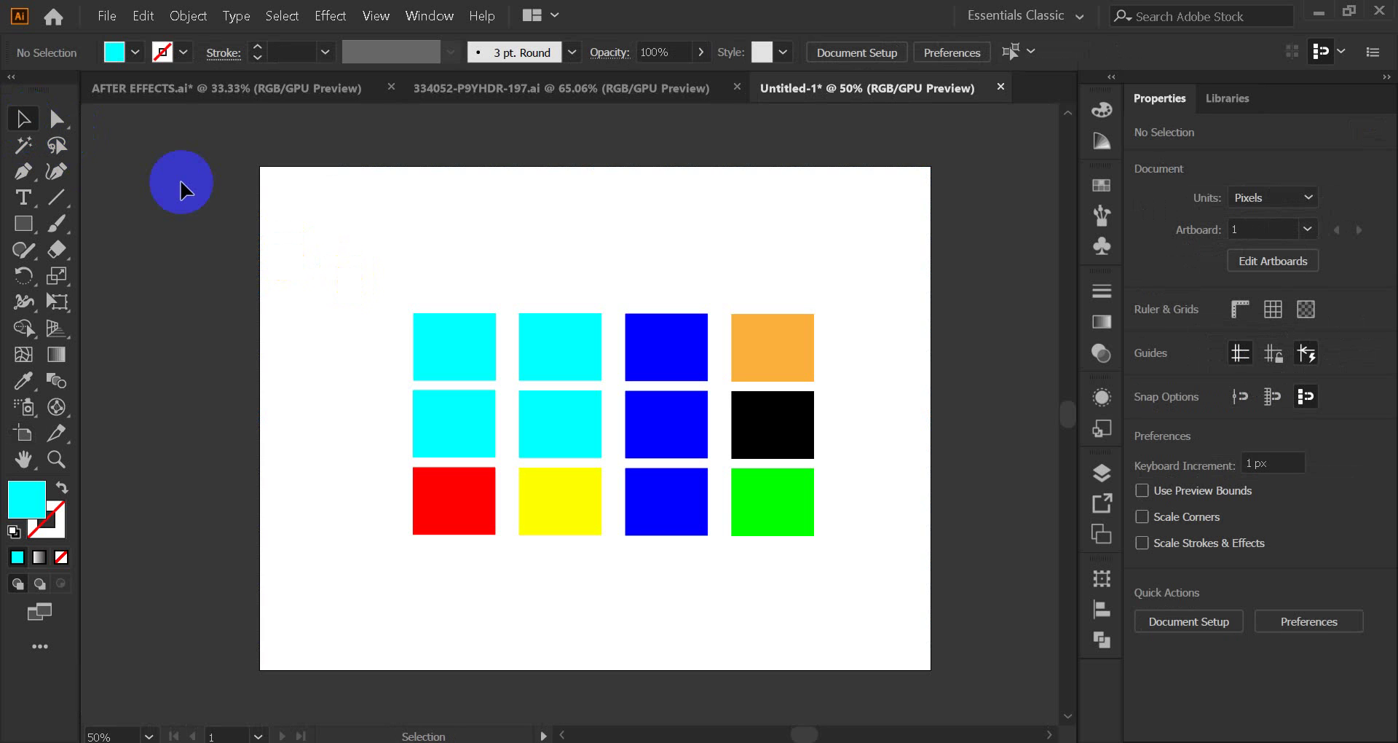
- Shrink the artboard around the rectangle grid to about 520 × 322 px by moving its four edges inward with the Artboard tool
click(23, 435)
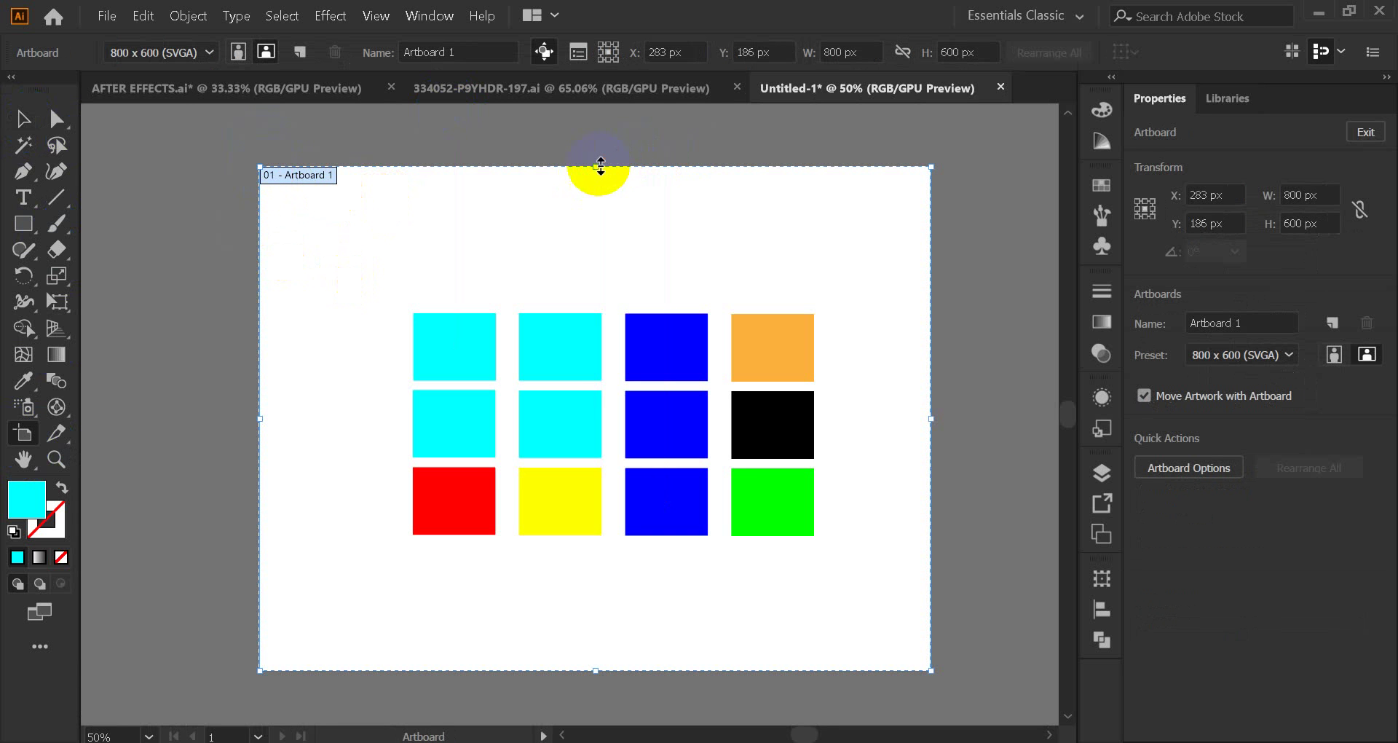
drag(596, 167, 595, 290)
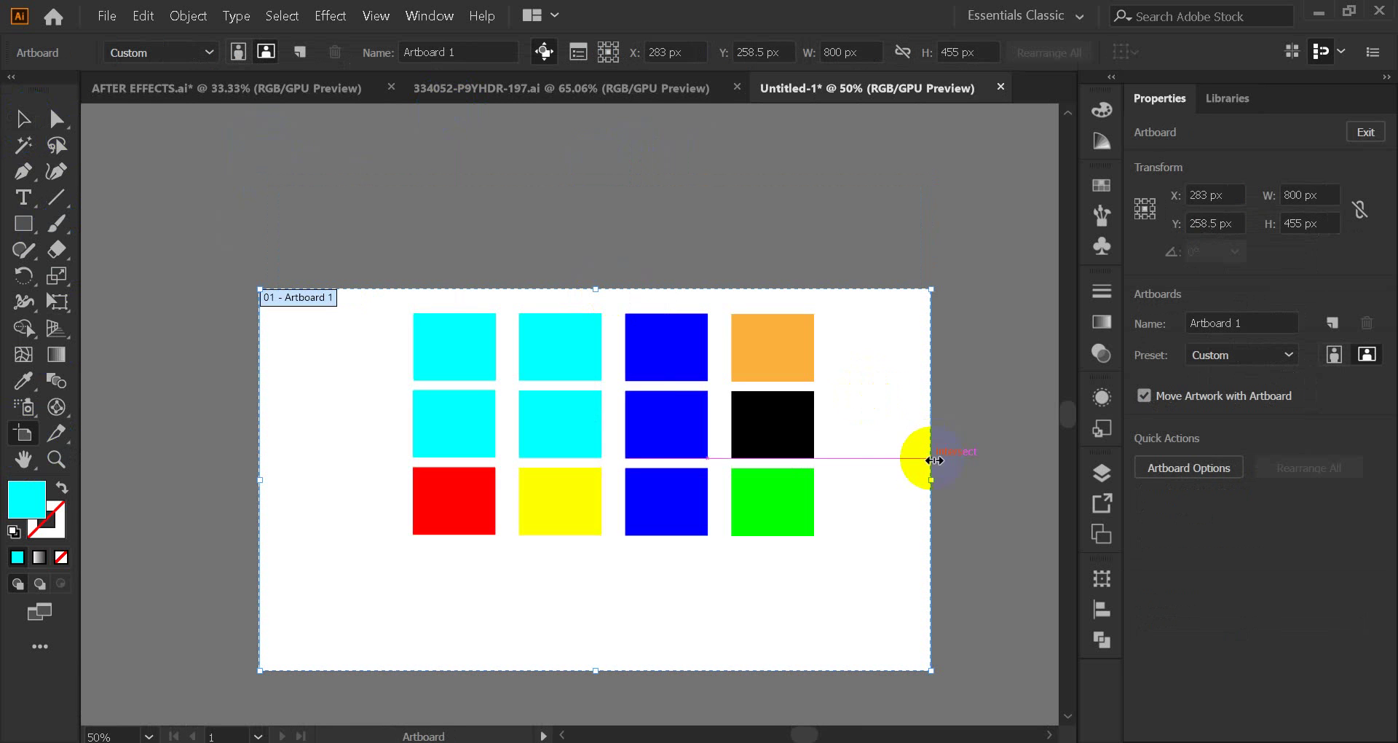
drag(931, 479, 836, 483)
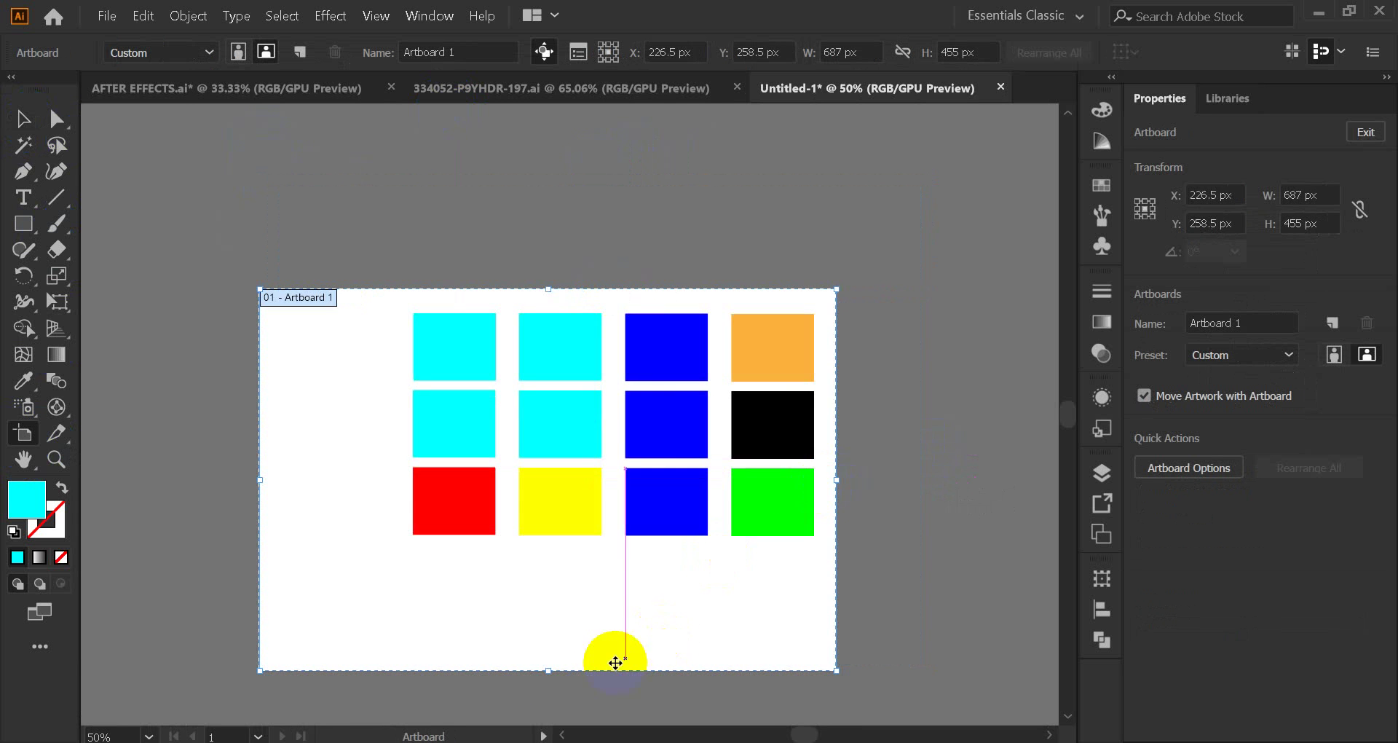
drag(548, 670, 552, 560)
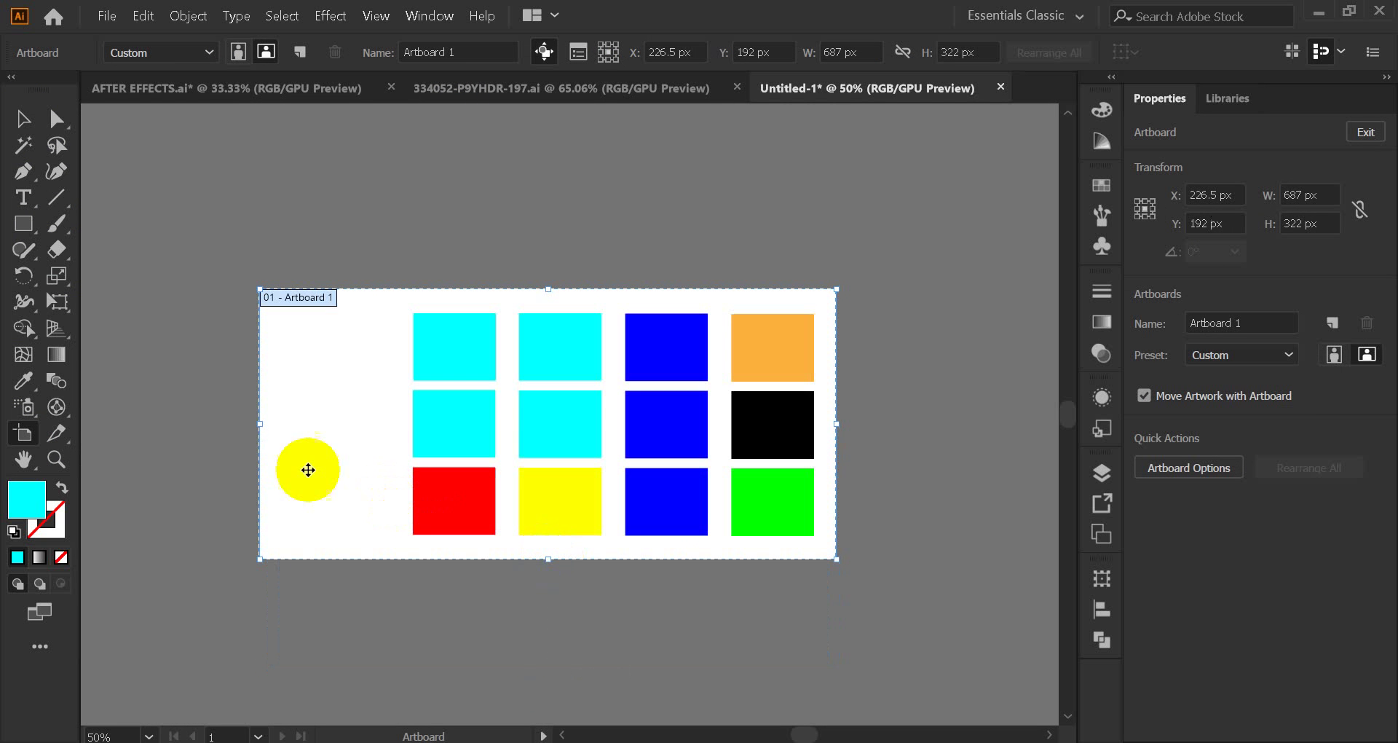
drag(261, 424, 400, 424)
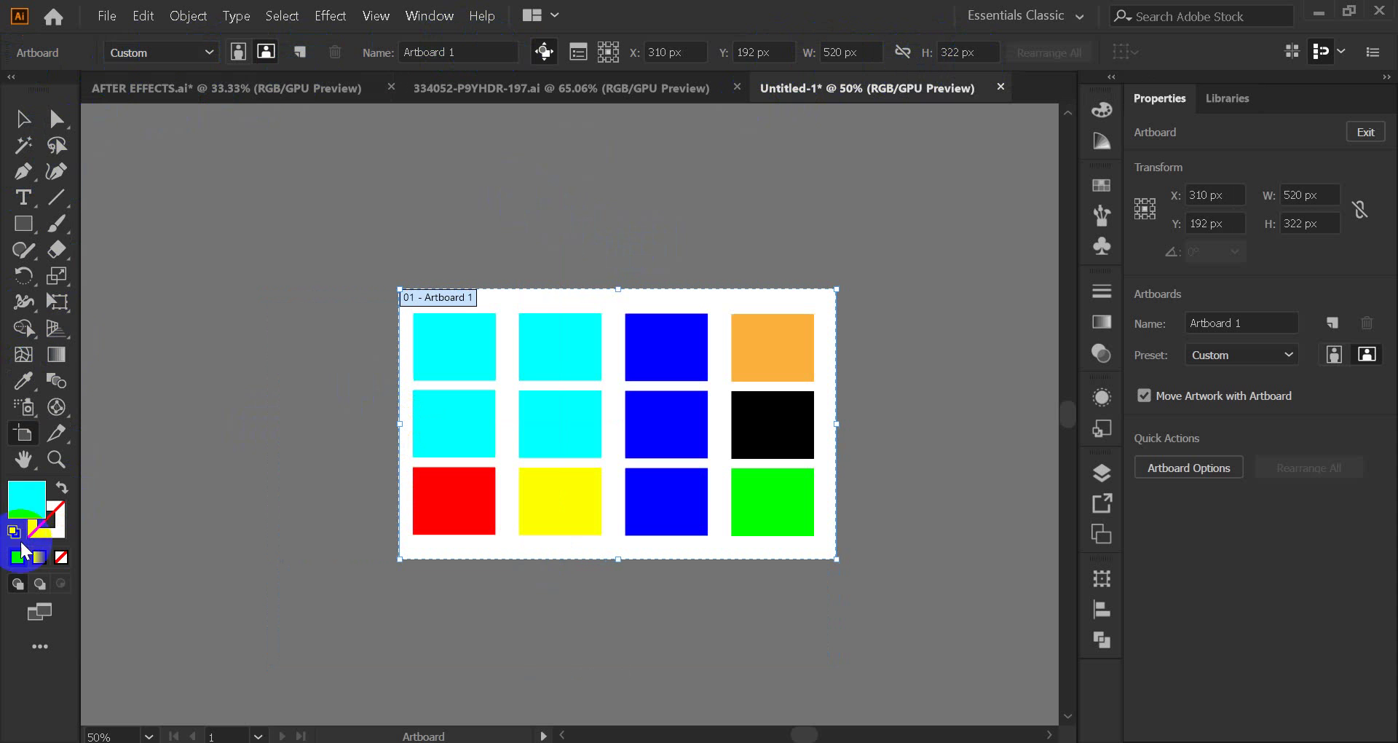
- Look through the artboard size presets and apply the A4 preset
click(210, 53)
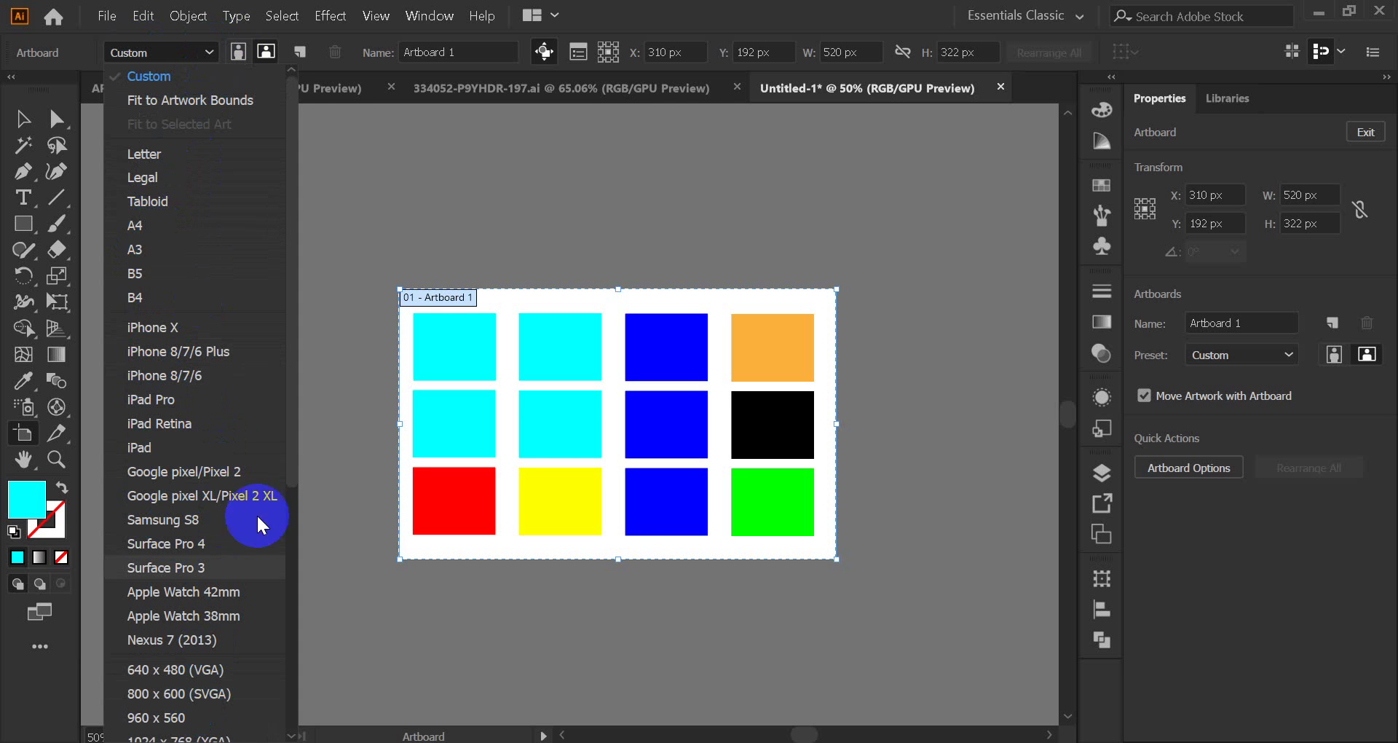
drag(295, 405, 287, 338)
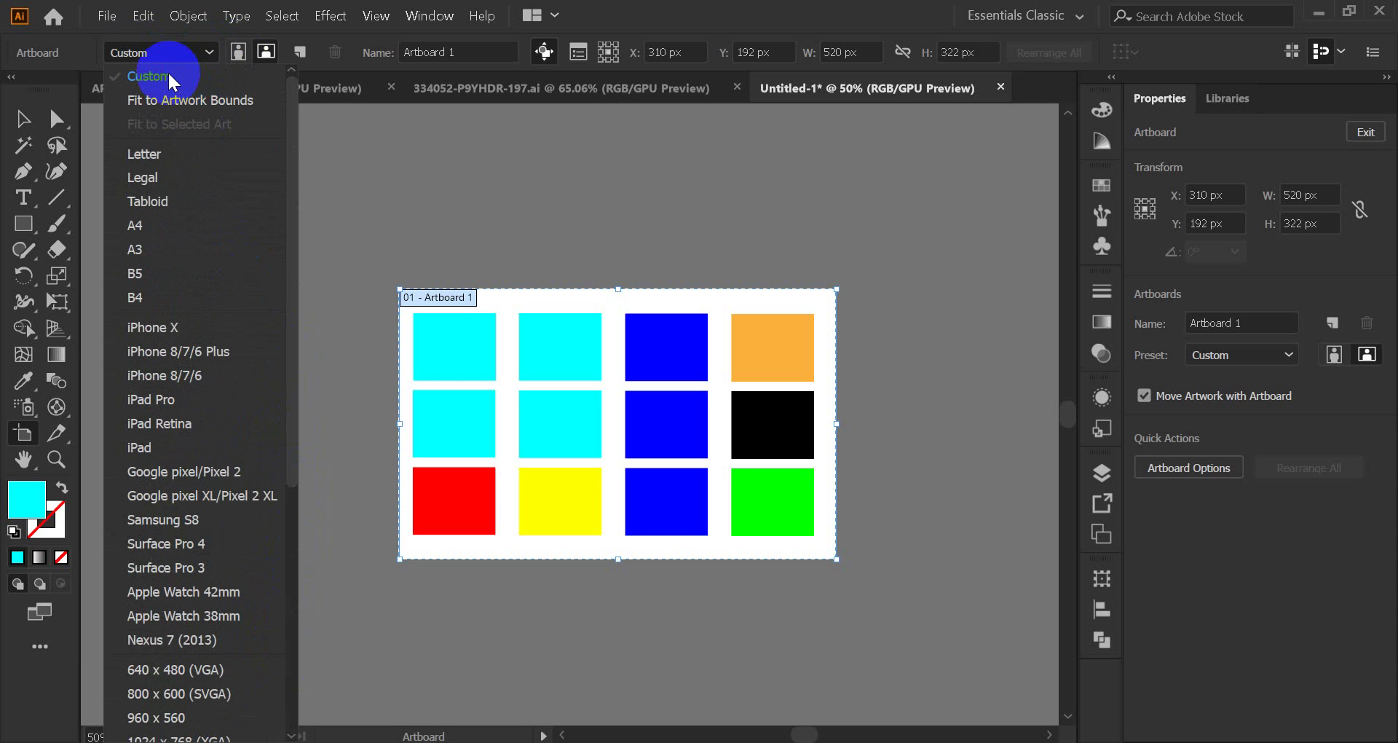
click(198, 48)
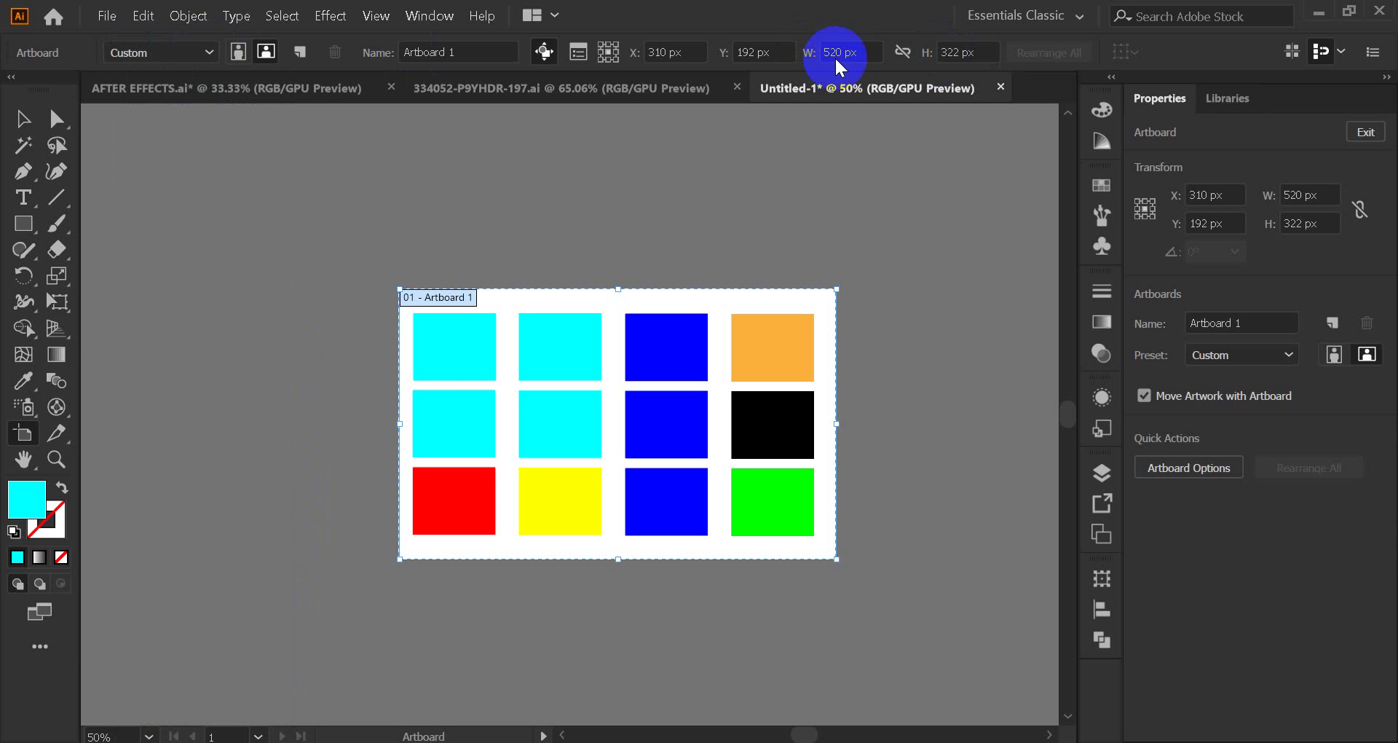
click(206, 52)
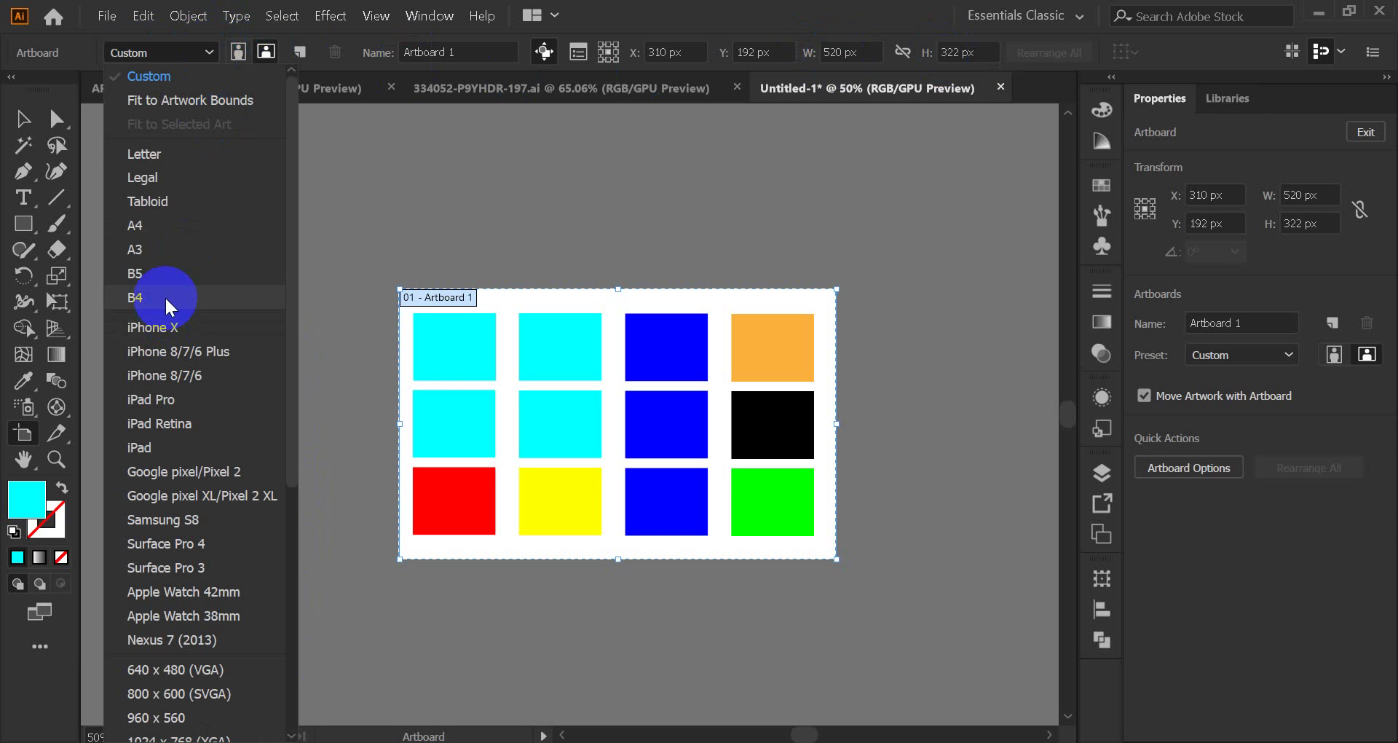
click(152, 224)
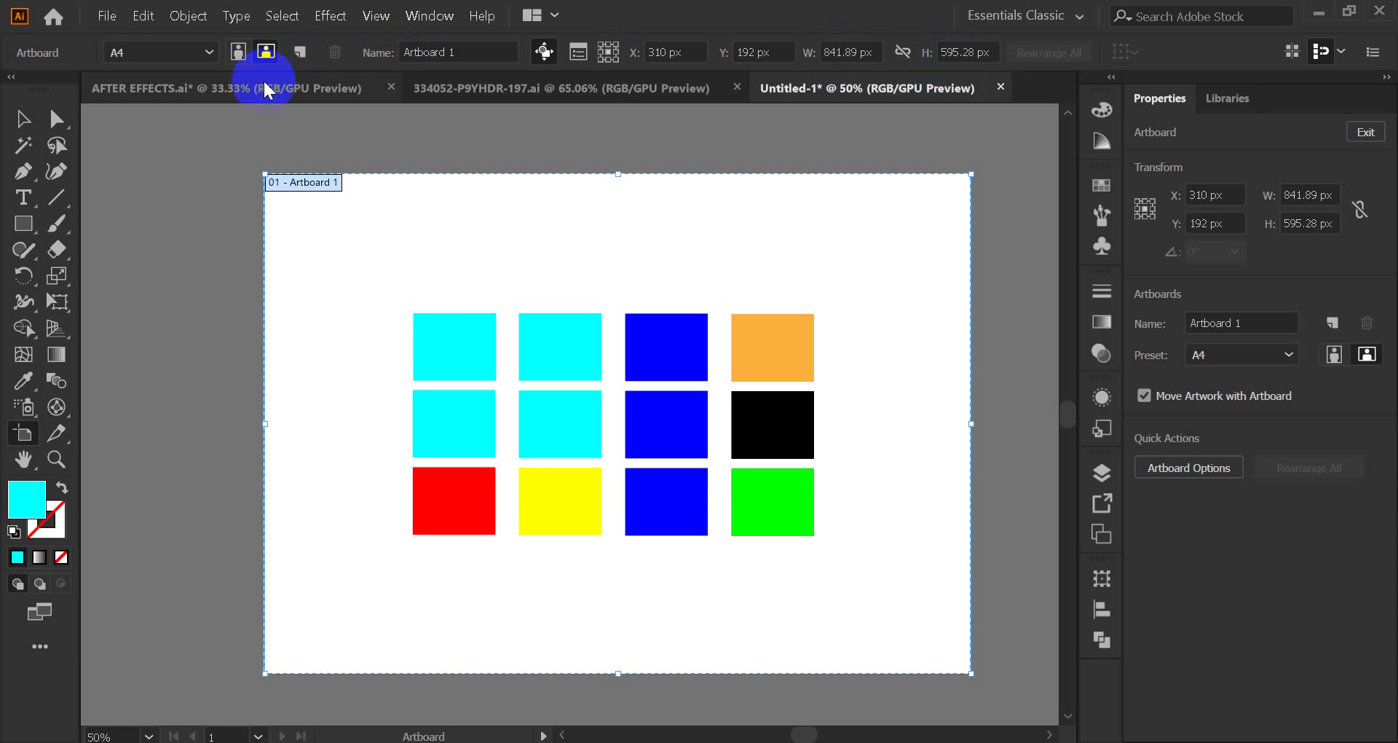
- Fit the artboard to the artwork bounds of the coloured rectangles
click(188, 51)
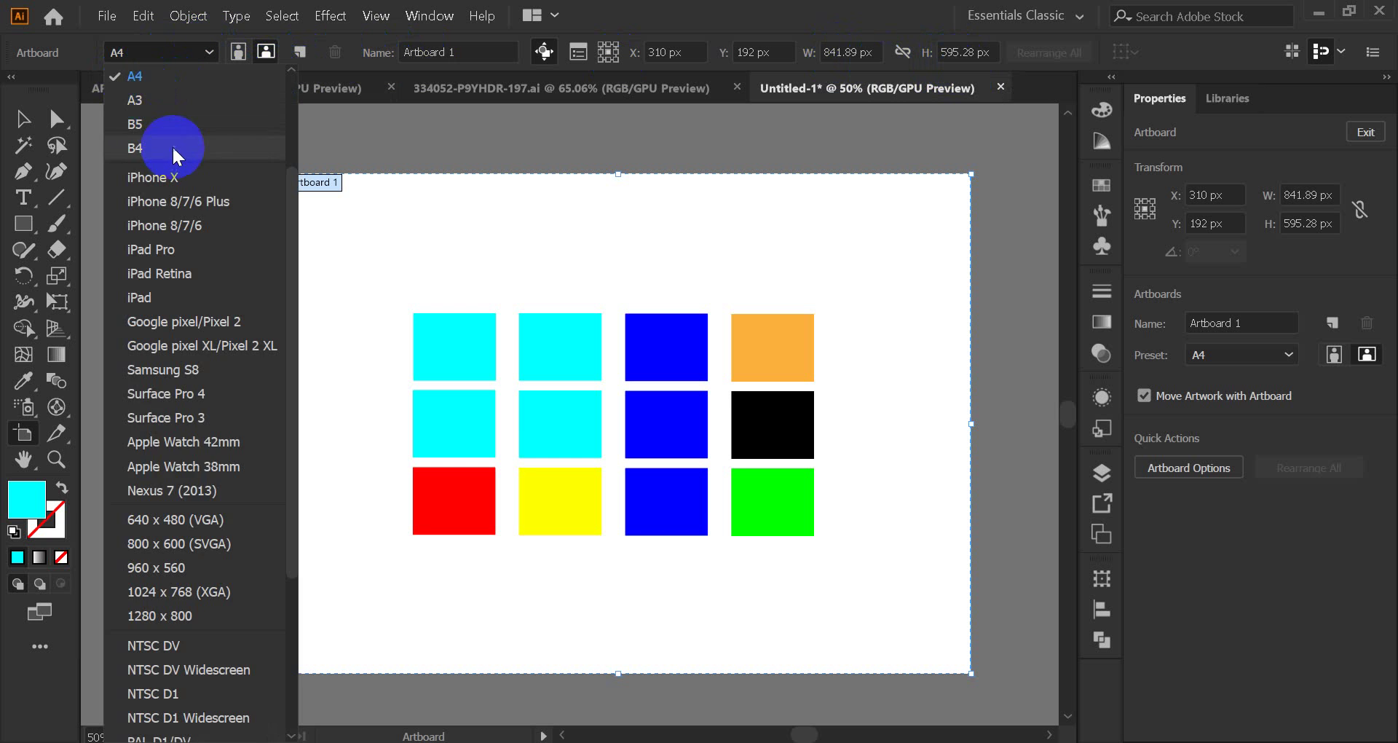
scroll(173, 146, up, 3)
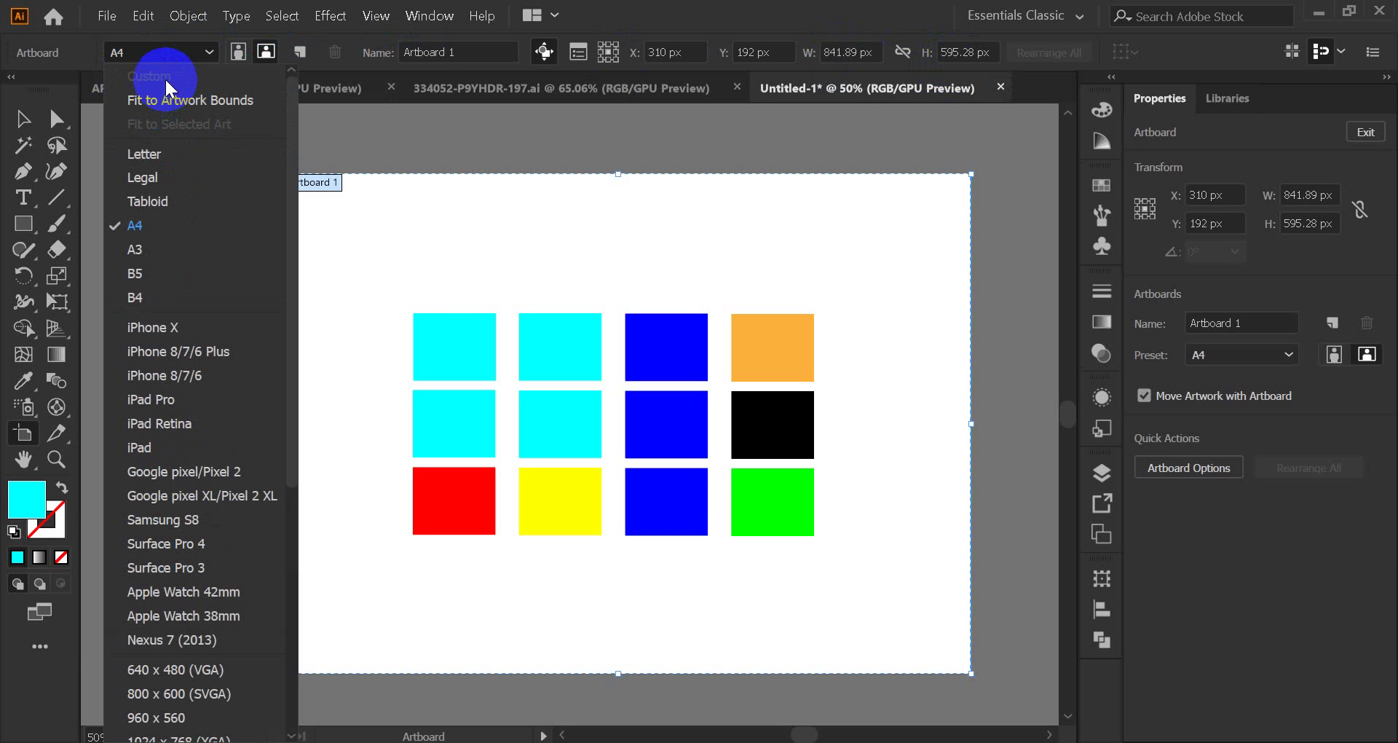
click(204, 98)
- Switch the fitted artboard back to the A4 preset
click(174, 53)
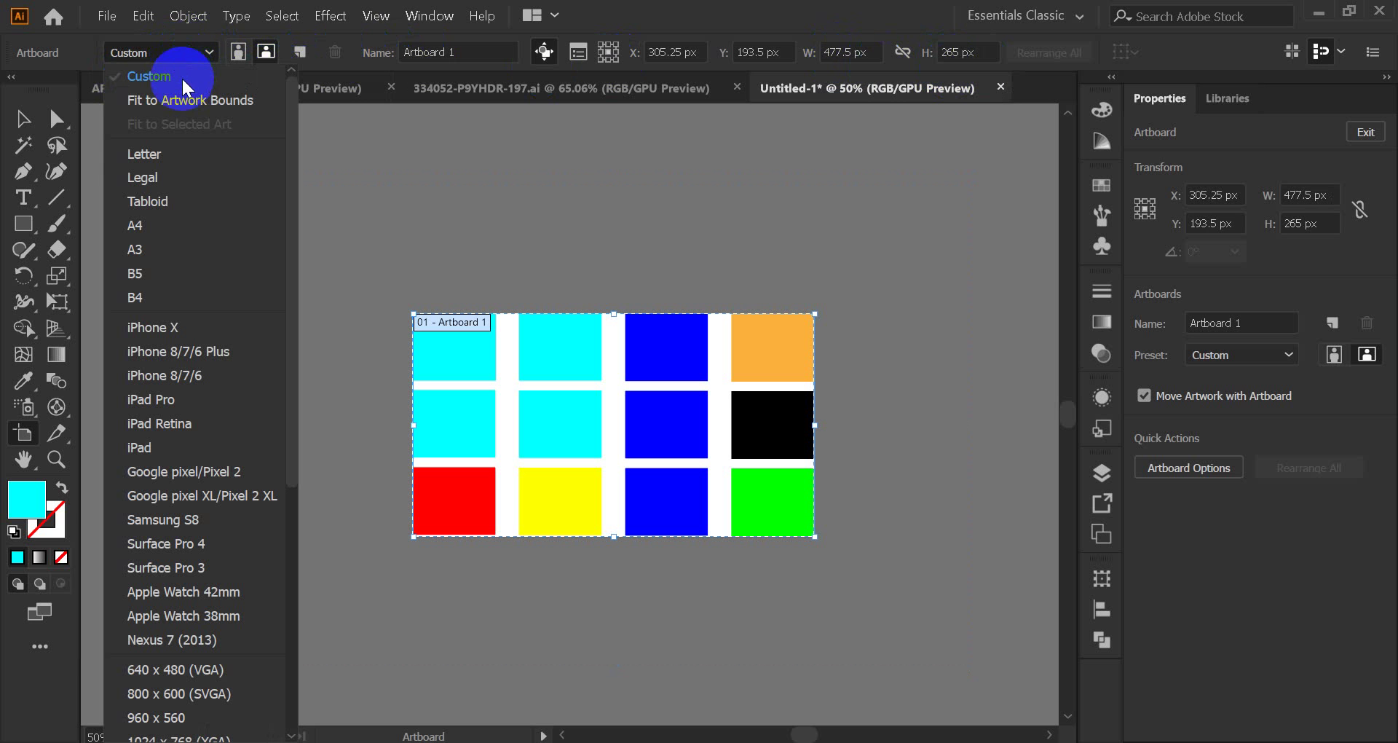
click(212, 50)
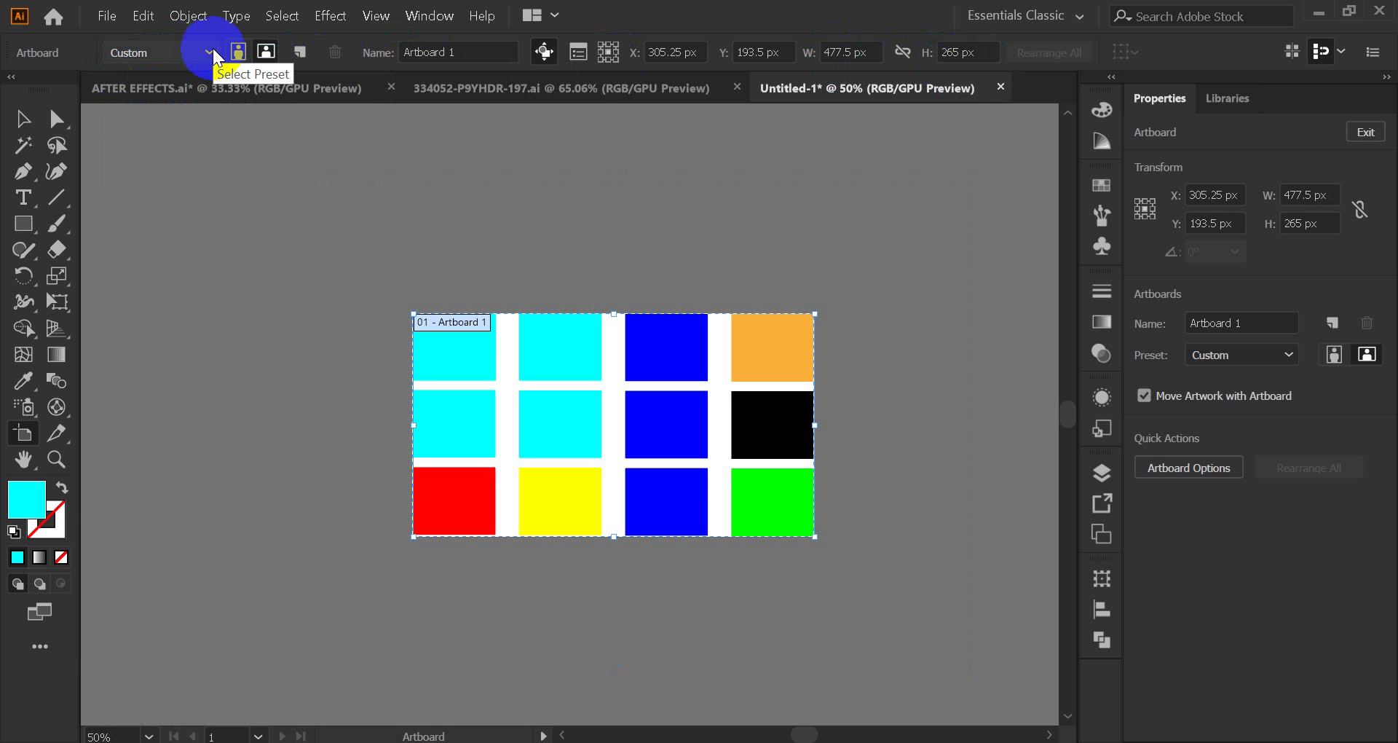
click(209, 48)
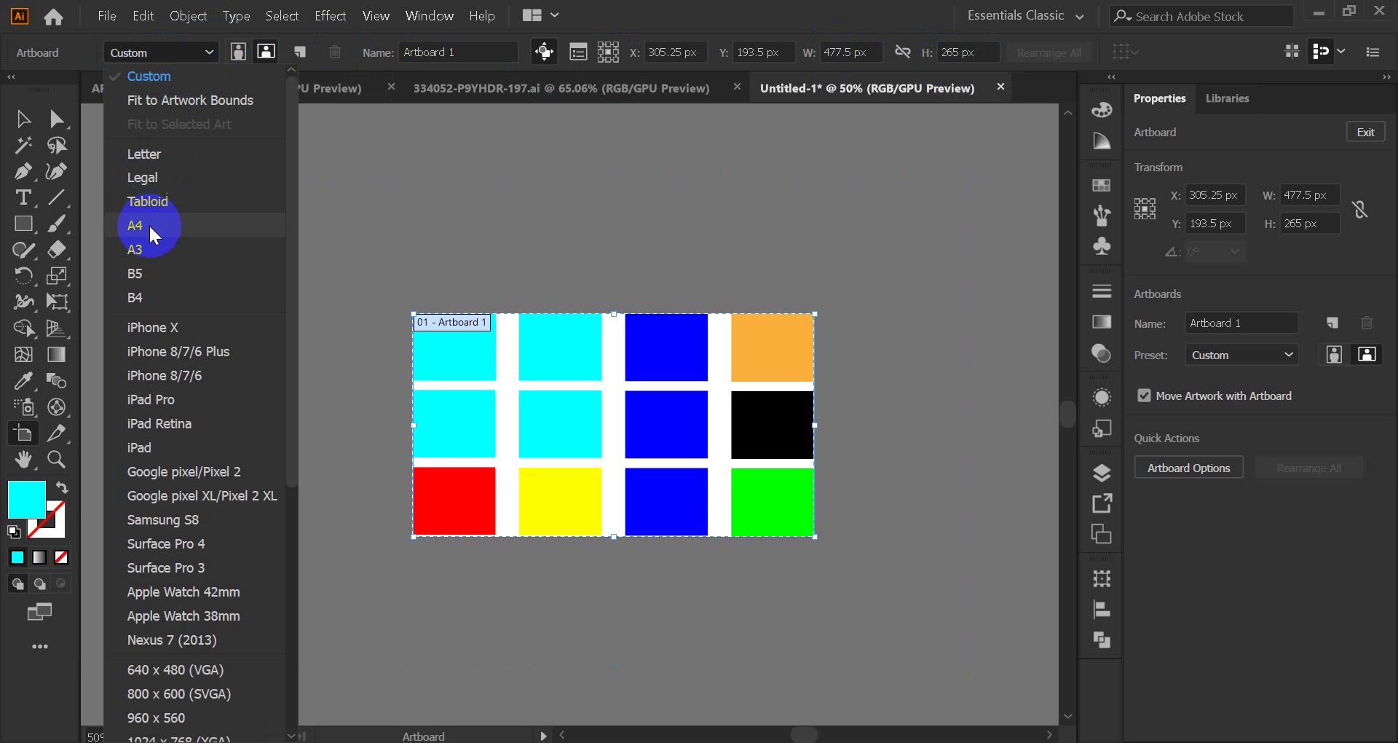
click(149, 225)
- Reduce the artboard's height to about 554 px by moving its top edge down
click(213, 51)
scroll(166, 119, up, 3)
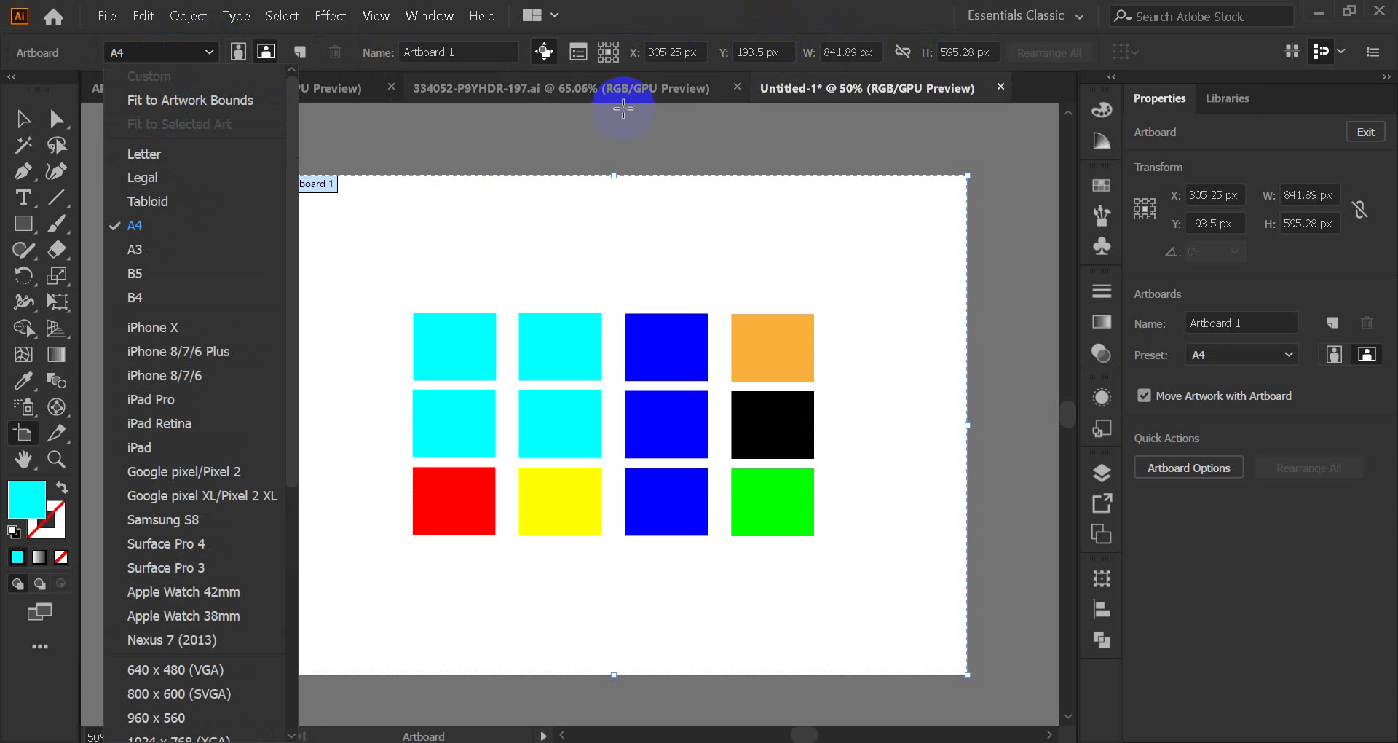
click(971, 175)
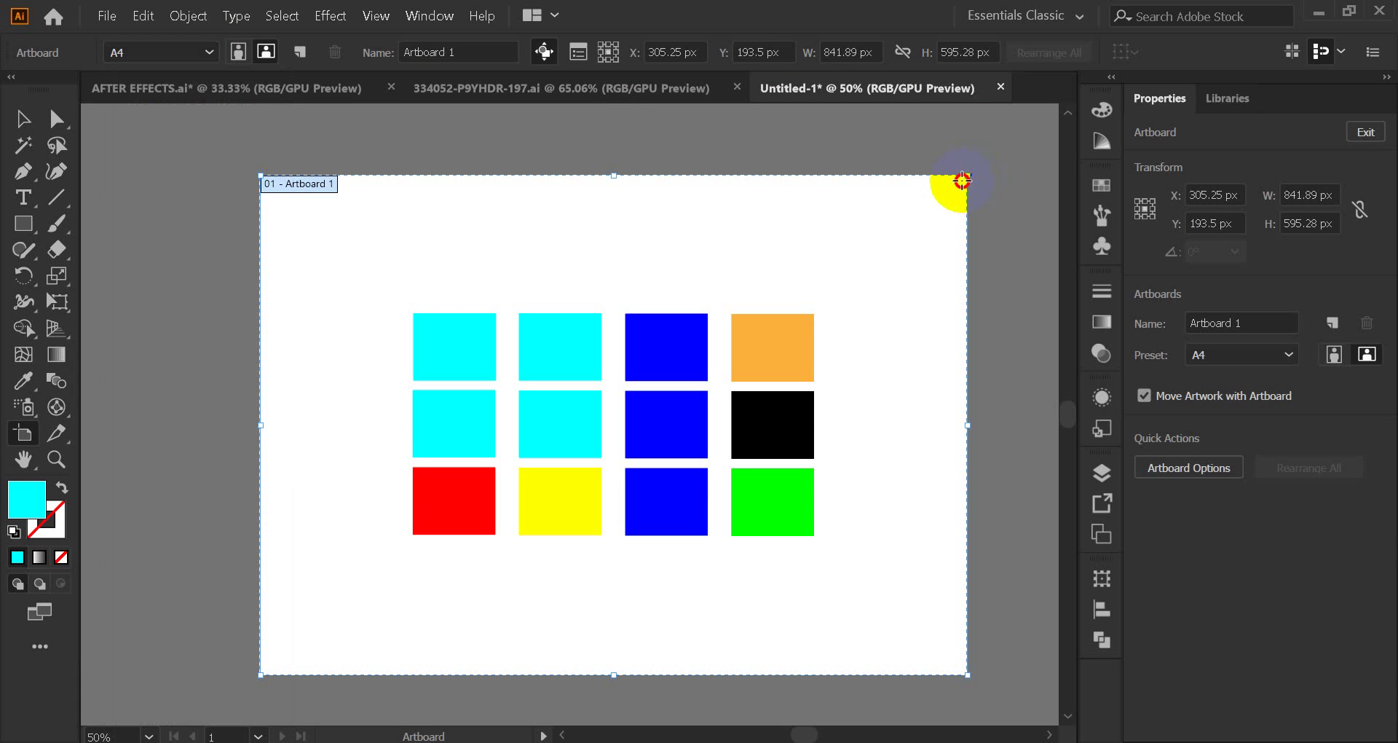
drag(618, 176, 614, 210)
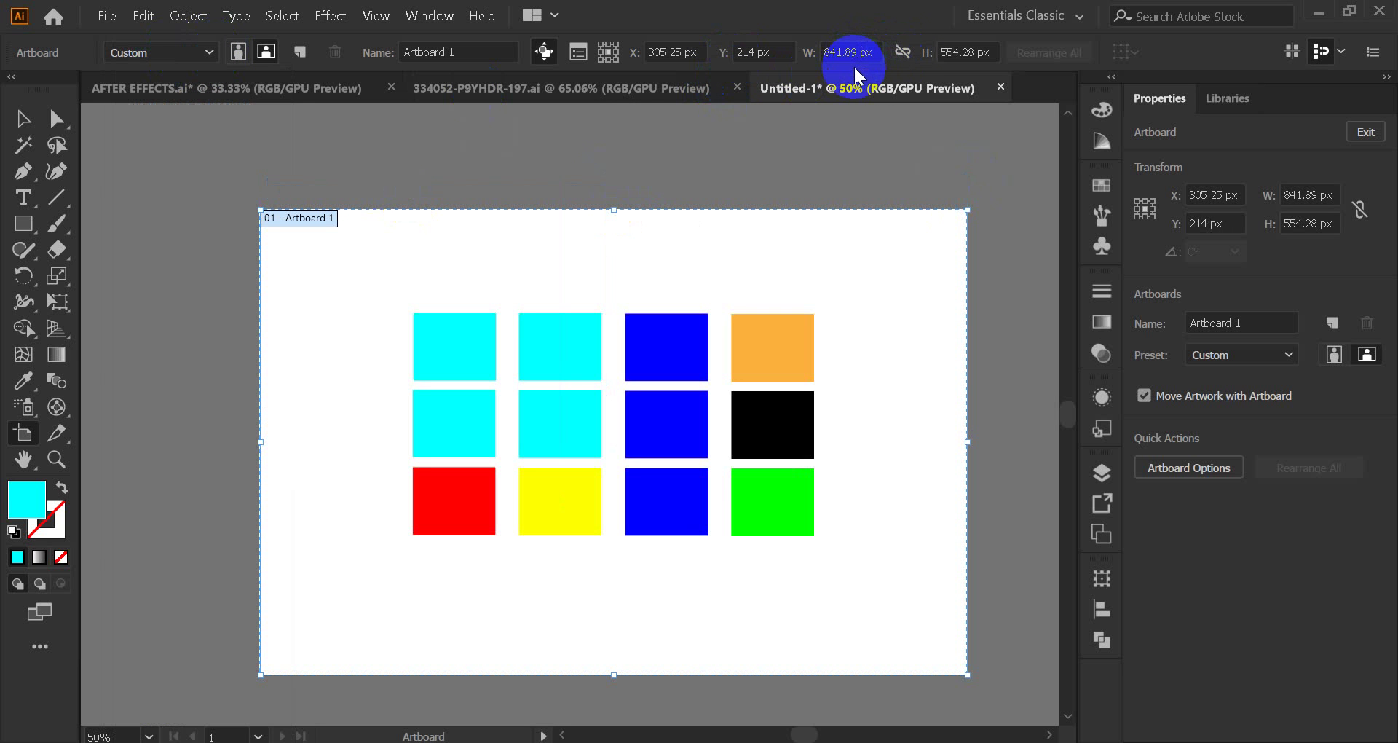
- Set both the width and the height of the artboard to 1000 px
drag(854, 54, 817, 56)
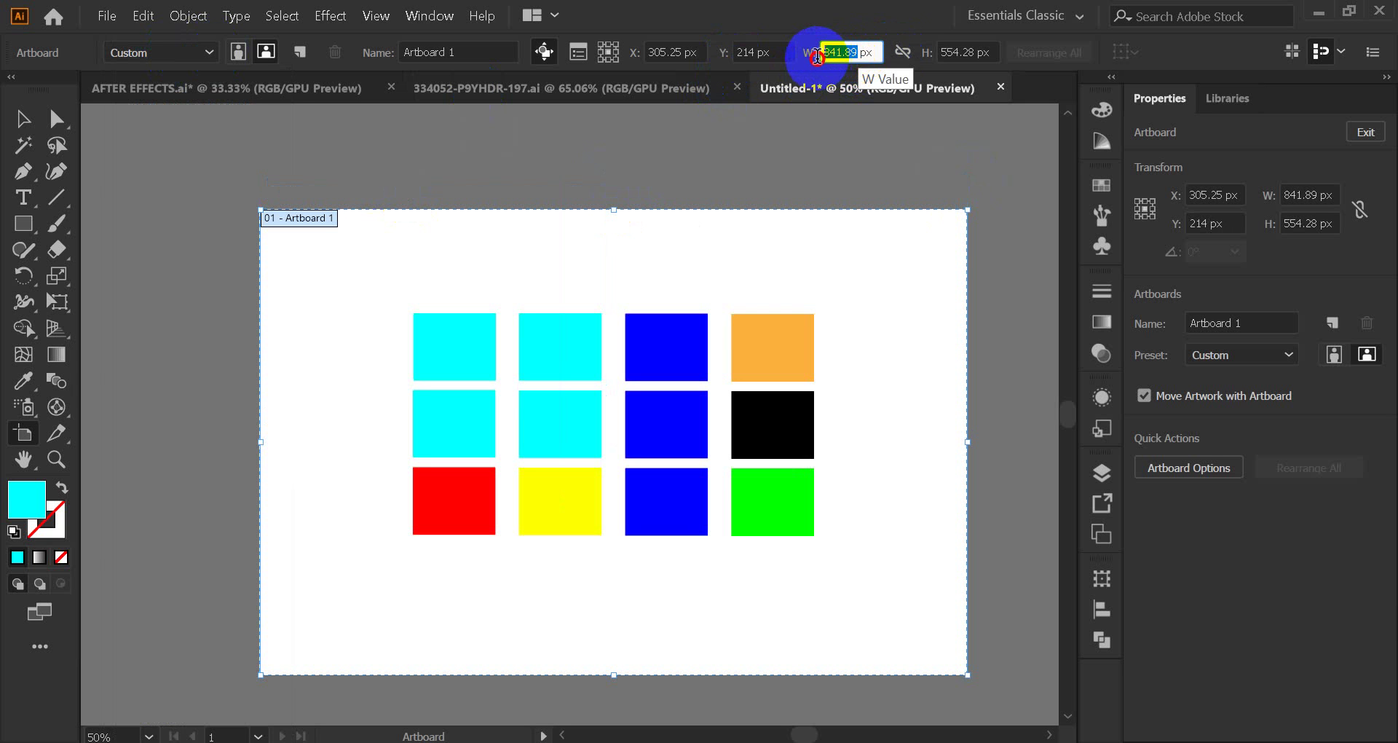
text(100)
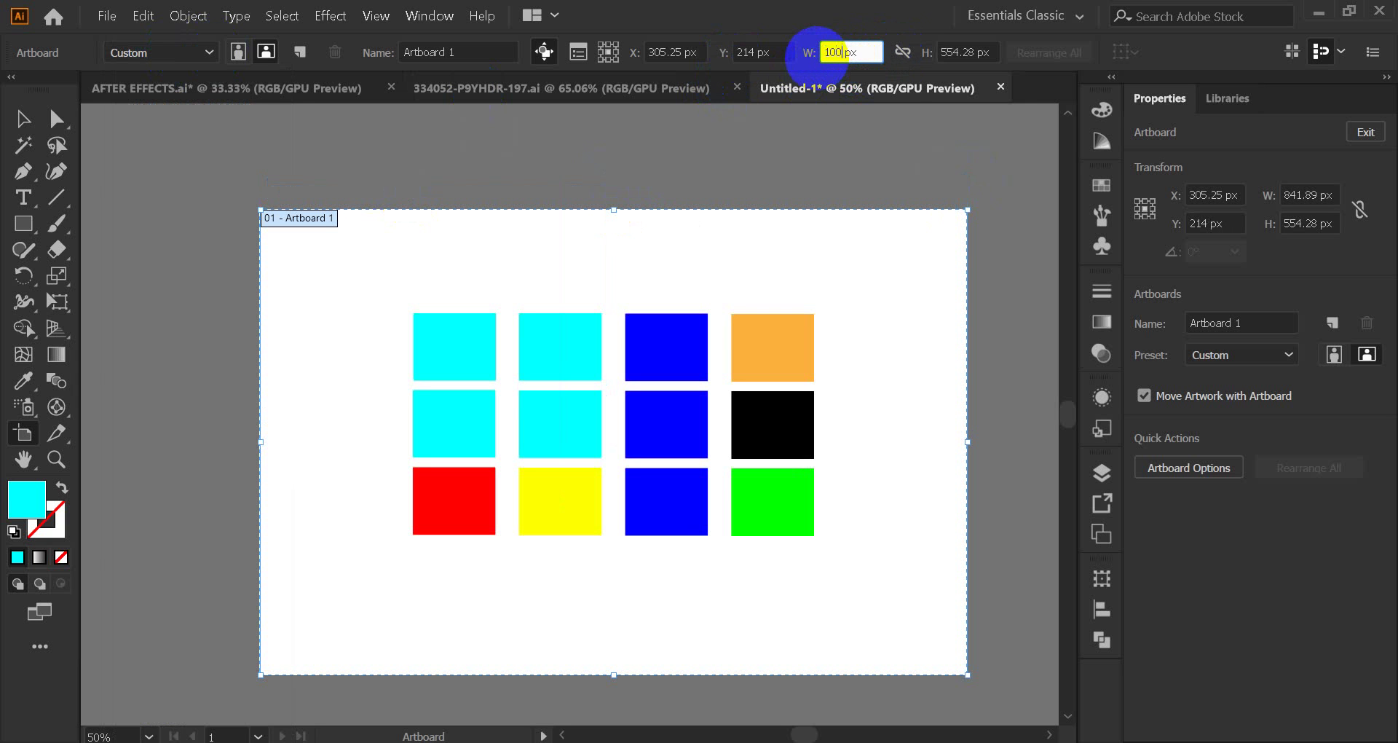
text(0)
drag(973, 53, 934, 58)
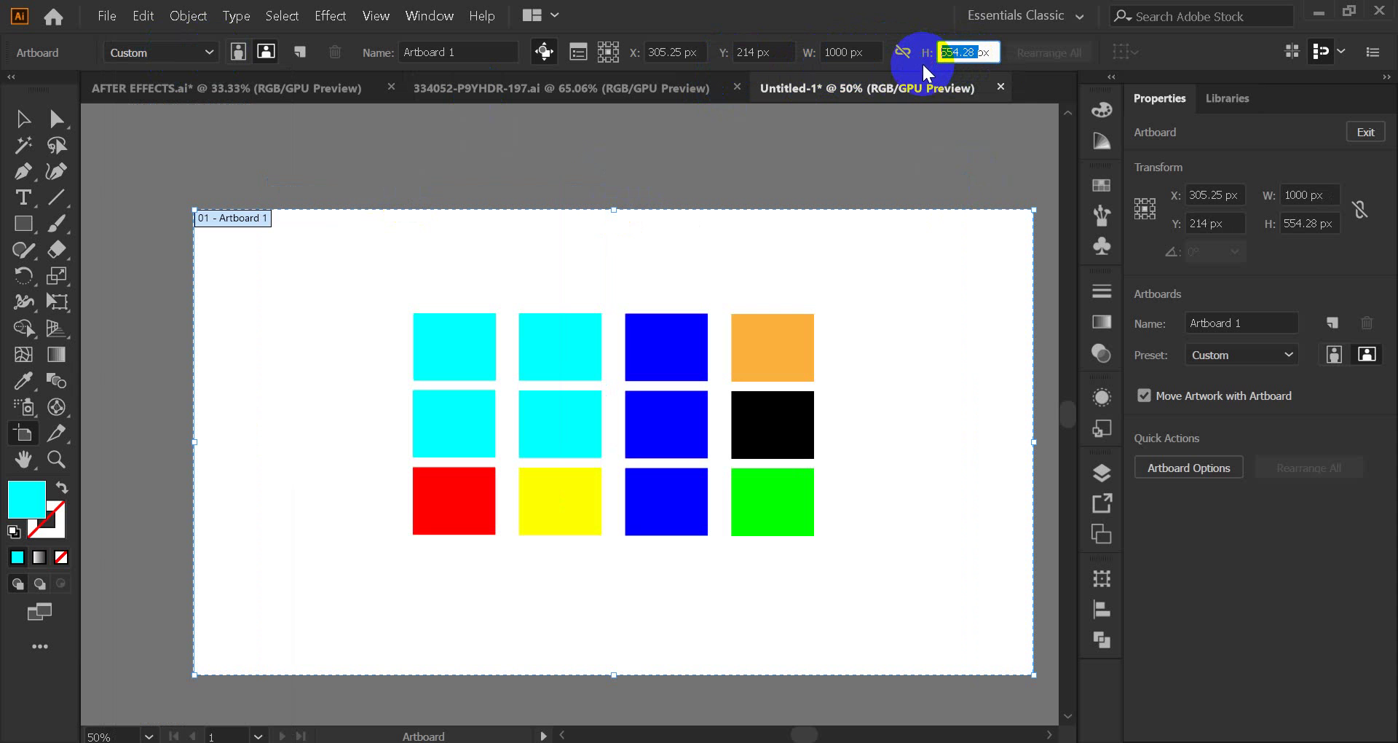
text(1000)
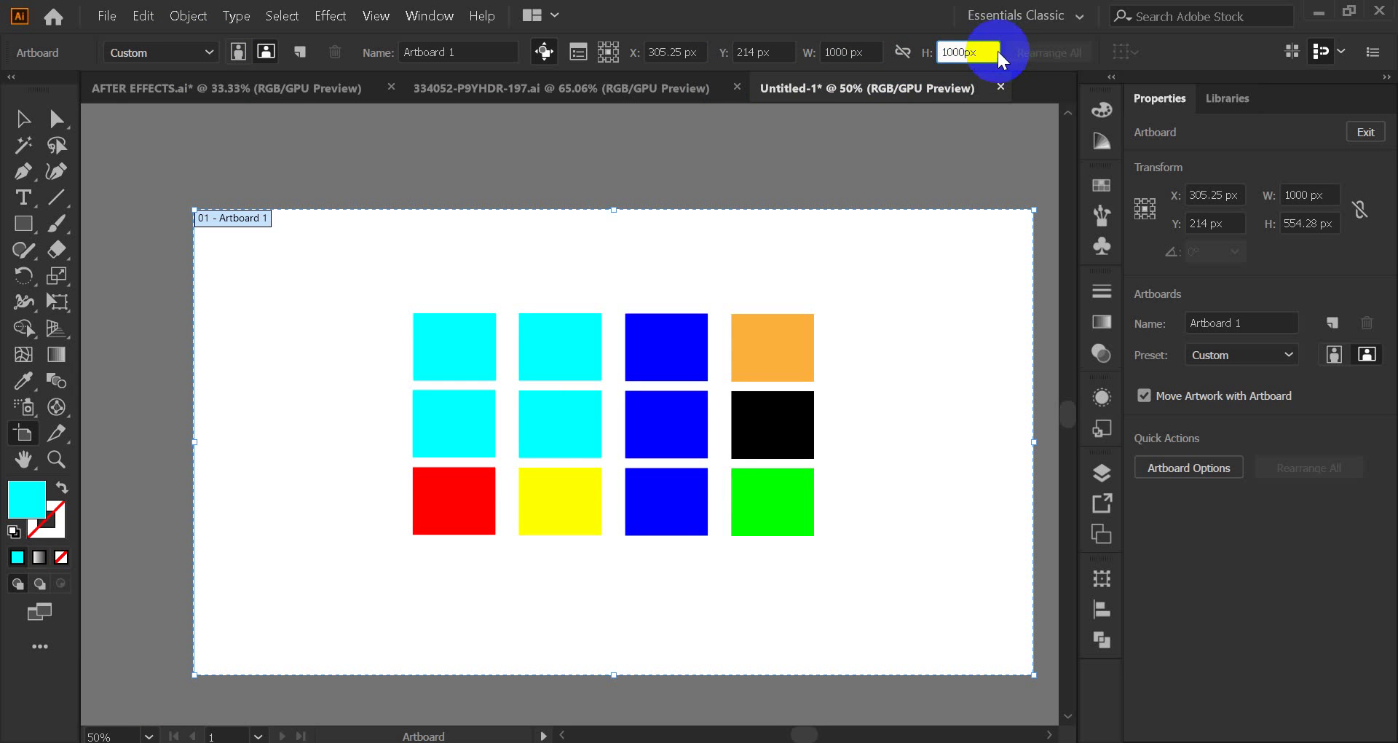
key(Return)
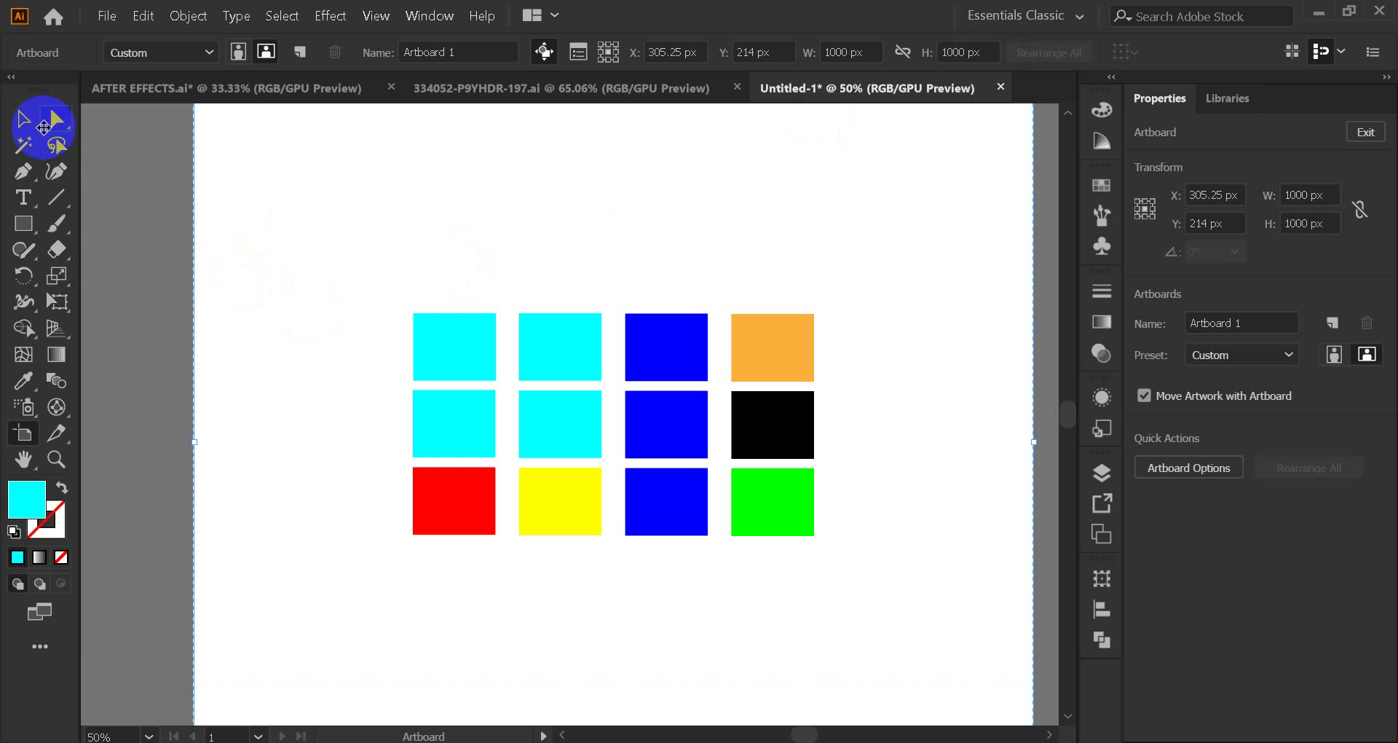
- Show the whole square artboard at 25% zoom and leave artboard editing for the Selection tool
scroll(790, 331, down, 2)
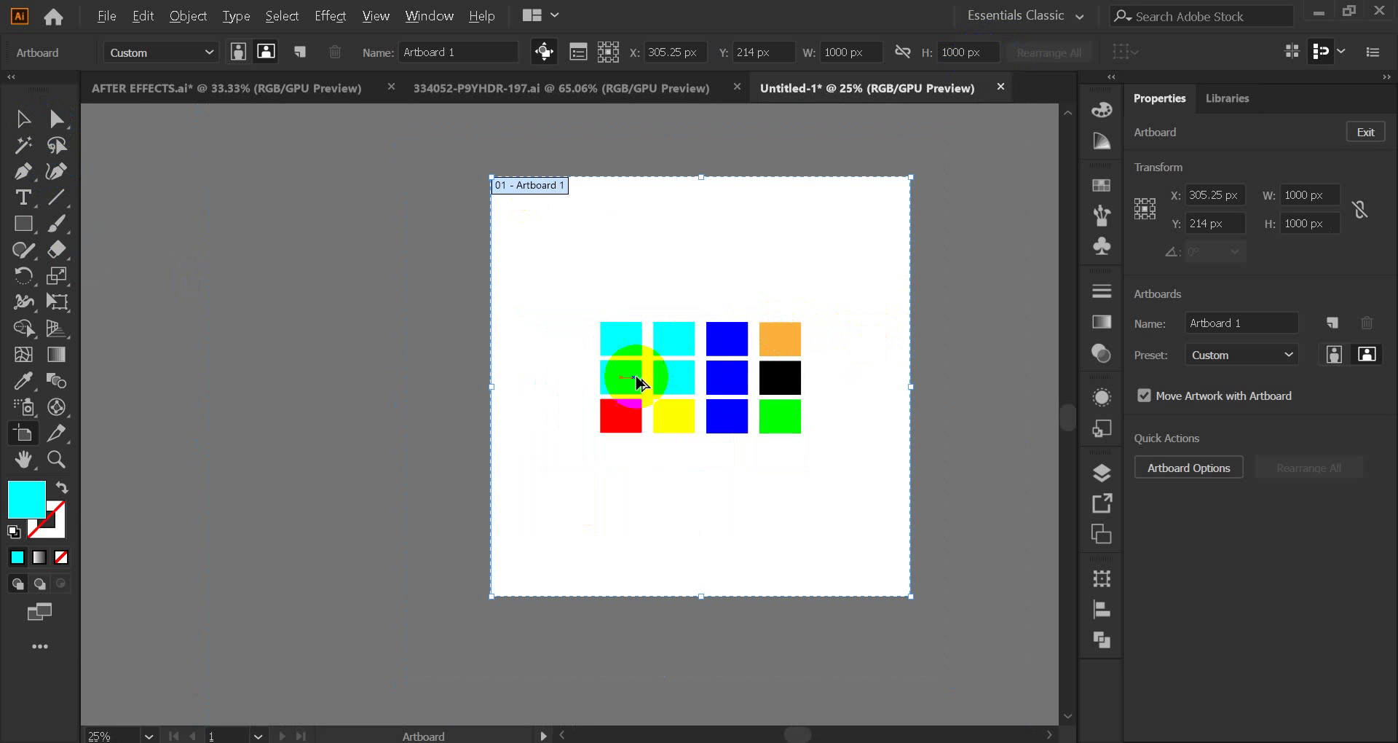
click(19, 122)
click(498, 234)
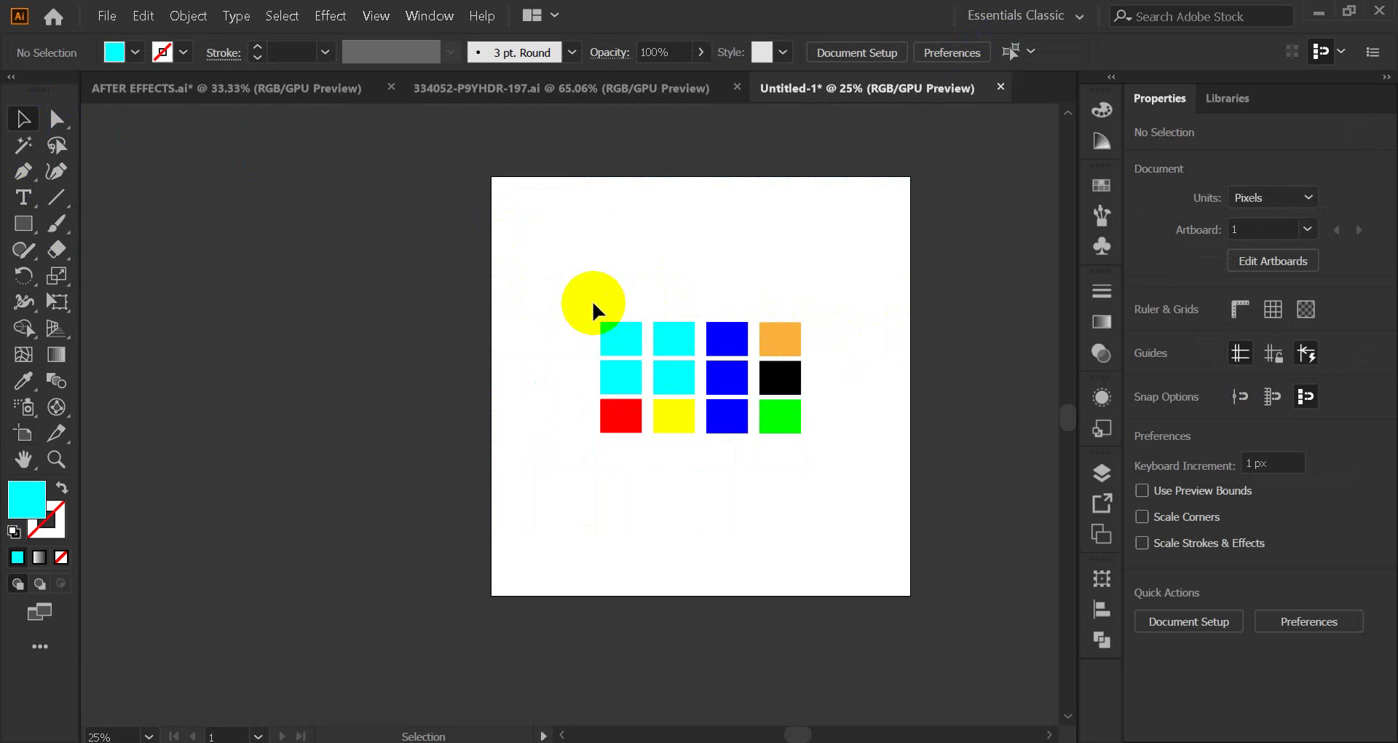
- Check the Google Meet call window and return to Illustrator
click(618, 670)
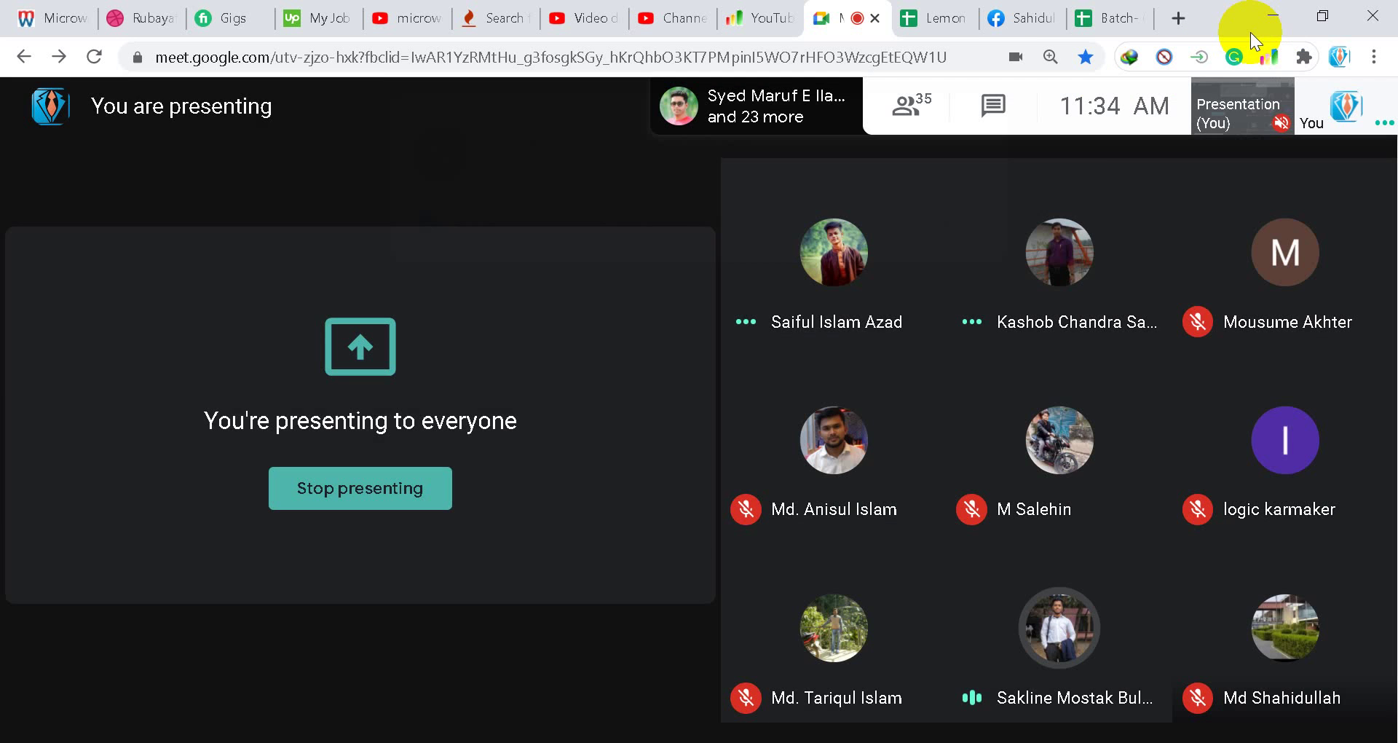
click(1271, 14)
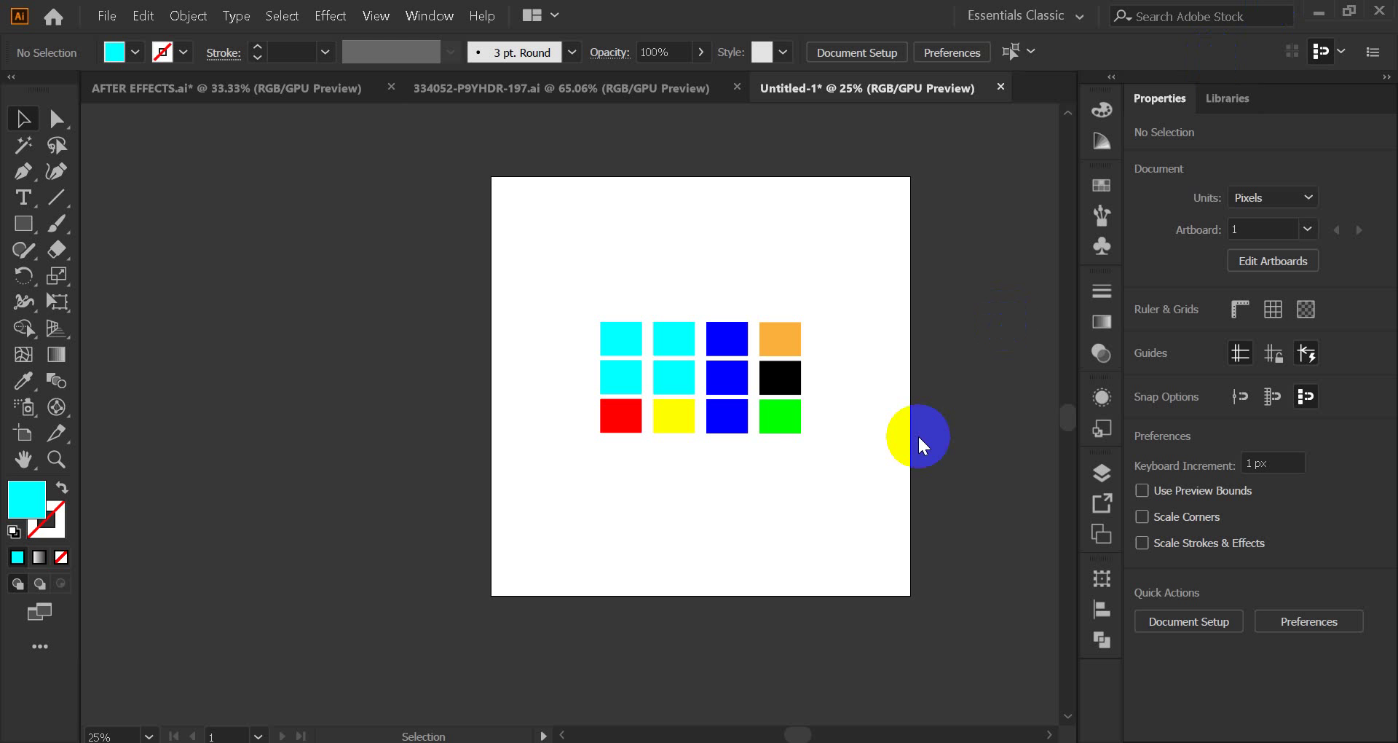
drag(868, 466, 755, 506)
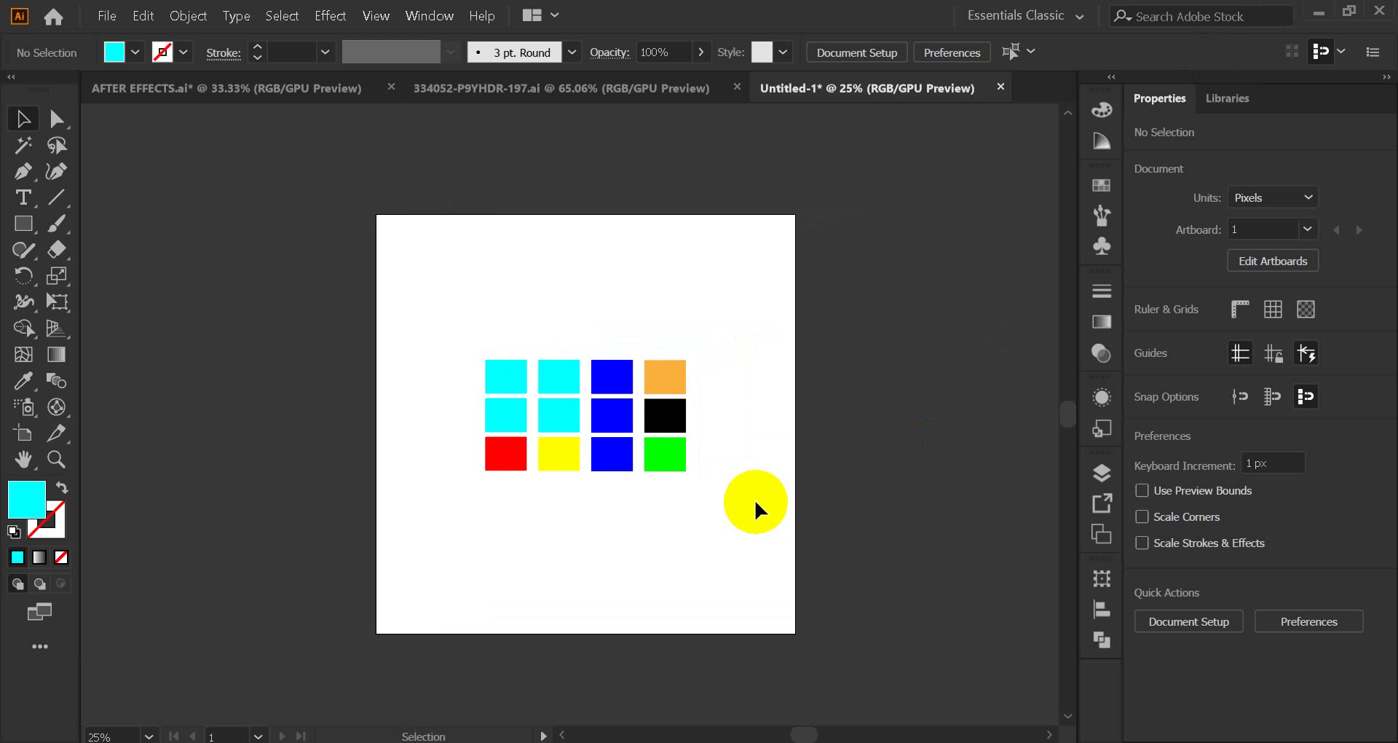
click(665, 455)
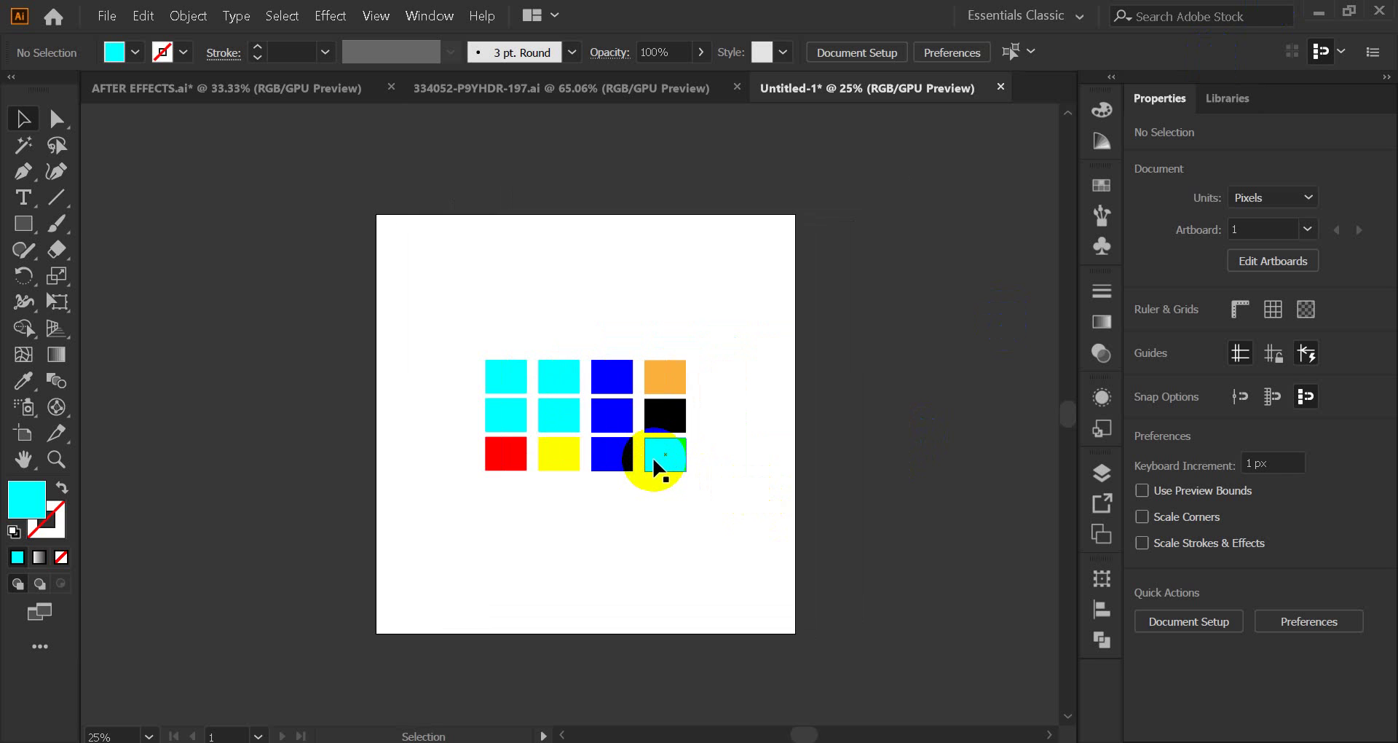
scroll(653, 454, down, 1)
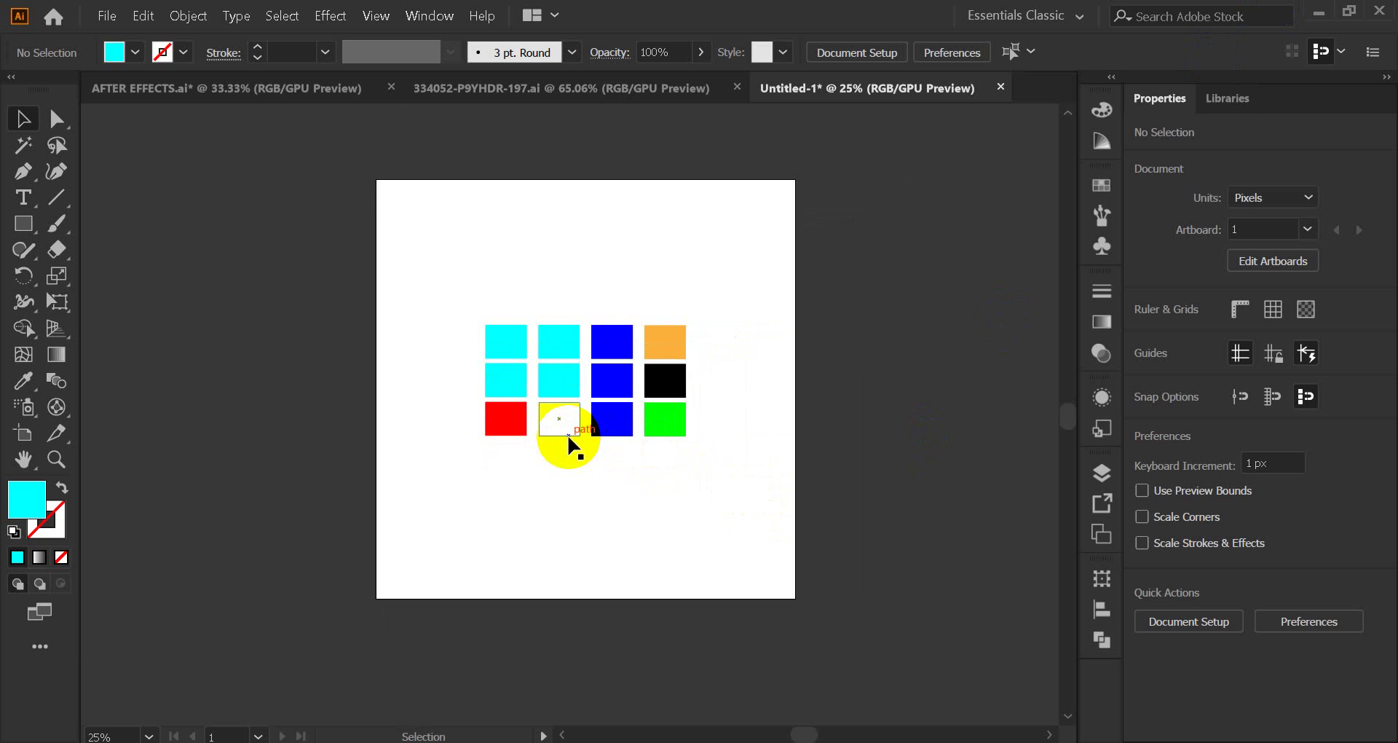
- Enlarge the coloured rectangle grid to 66.67% zoom and pan the view until the grid is centred
scroll(534, 271, up, 1)
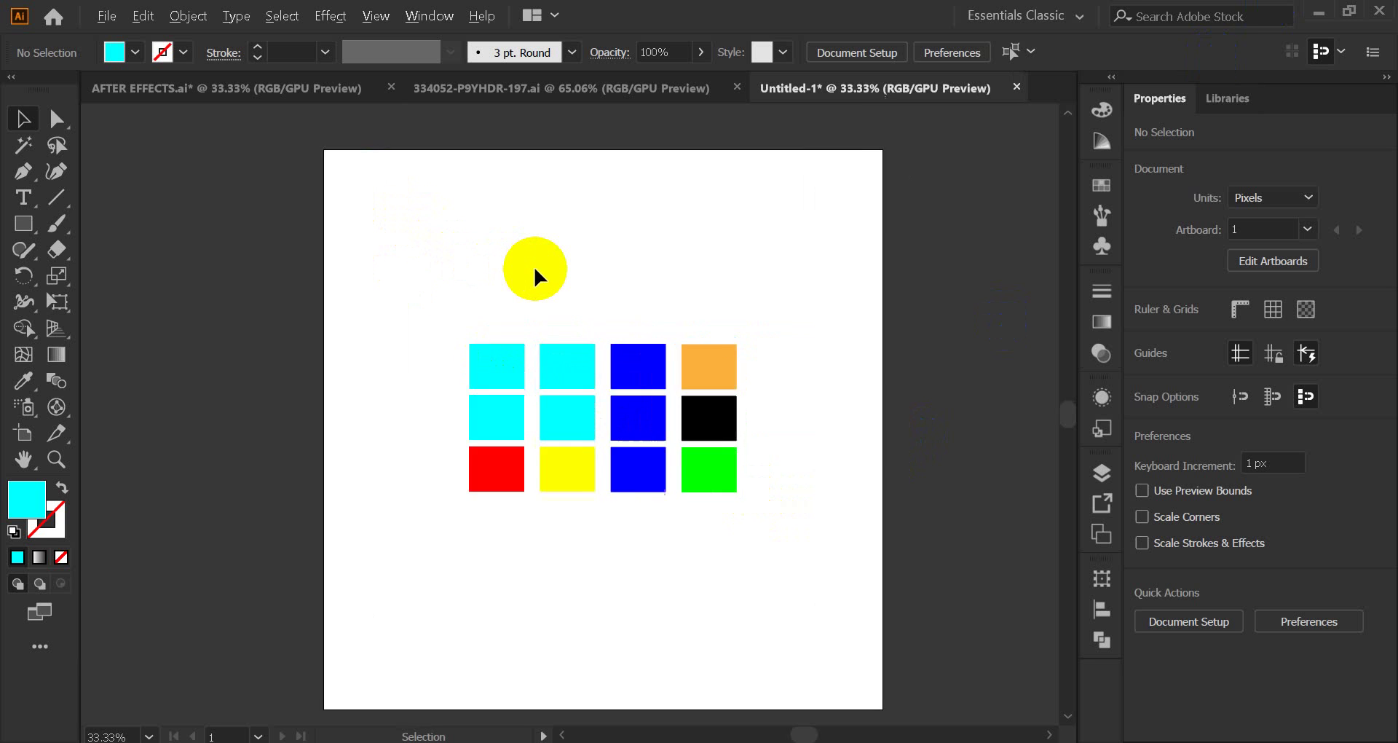
scroll(534, 268, up, 1)
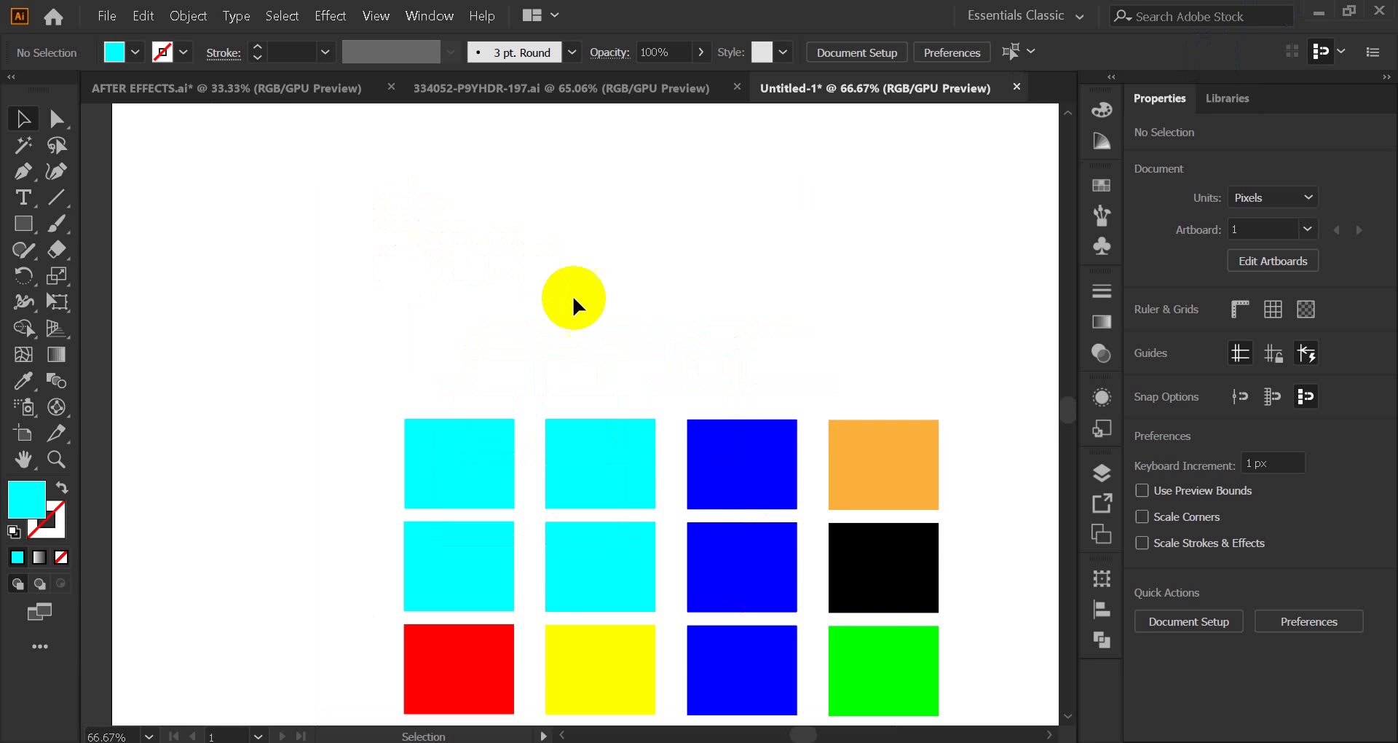
scroll(580, 305, down, 3)
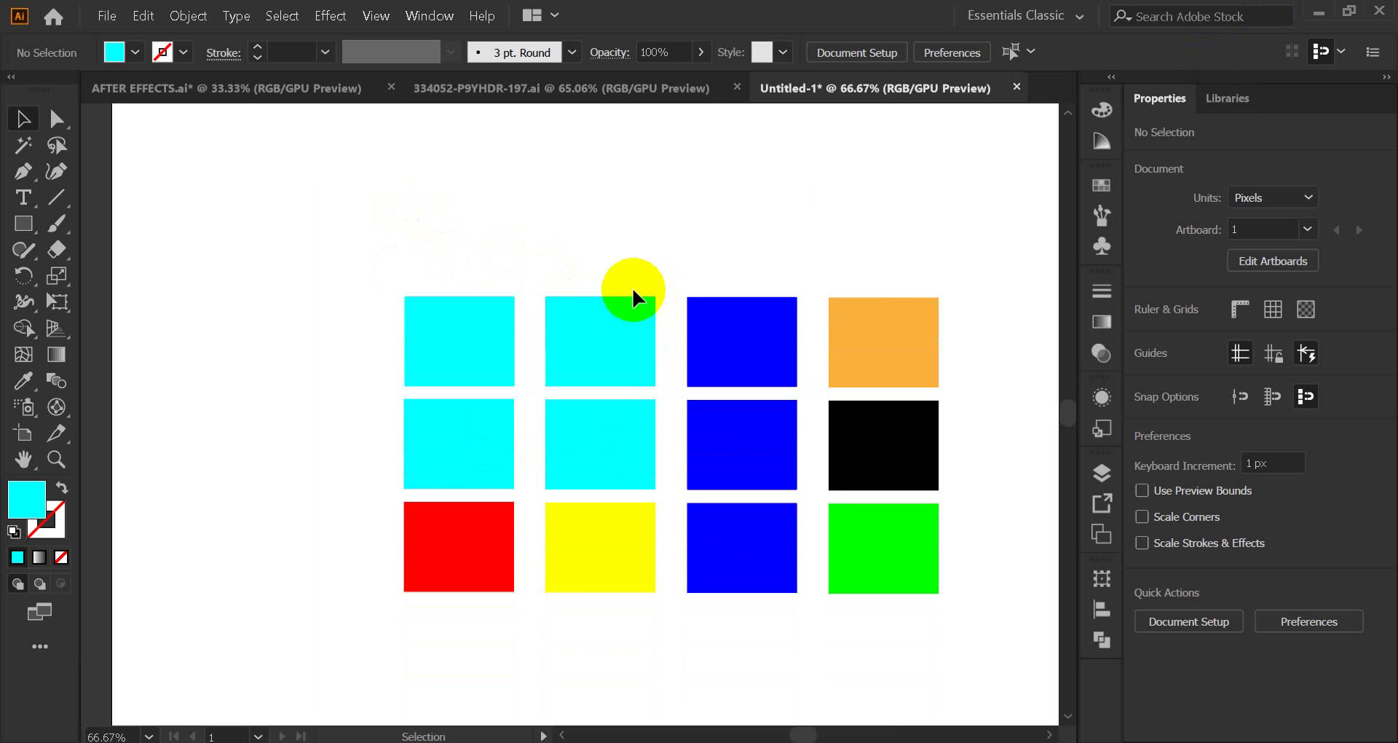
scroll(641, 303, down, 3)
scroll(635, 304, up, 2)
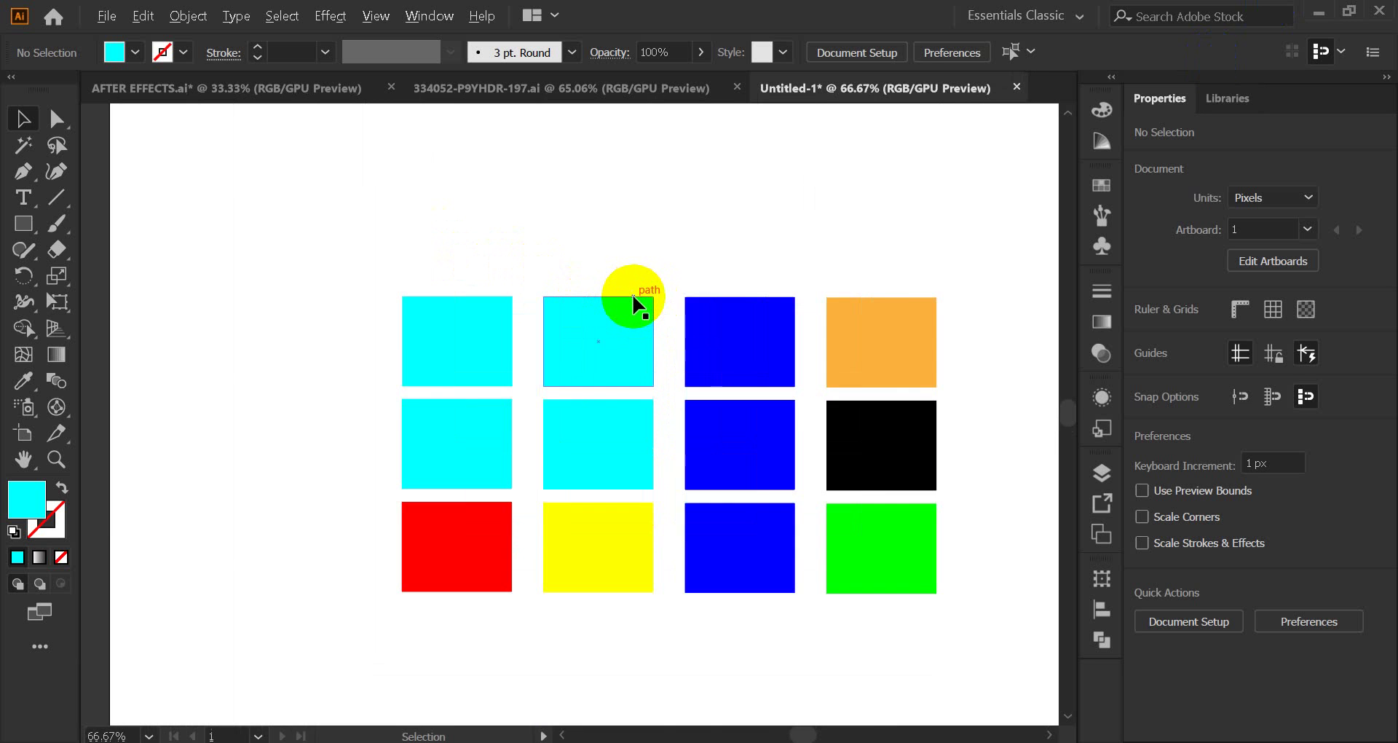
scroll(633, 303, up, 1)
scroll(644, 303, down, 1)
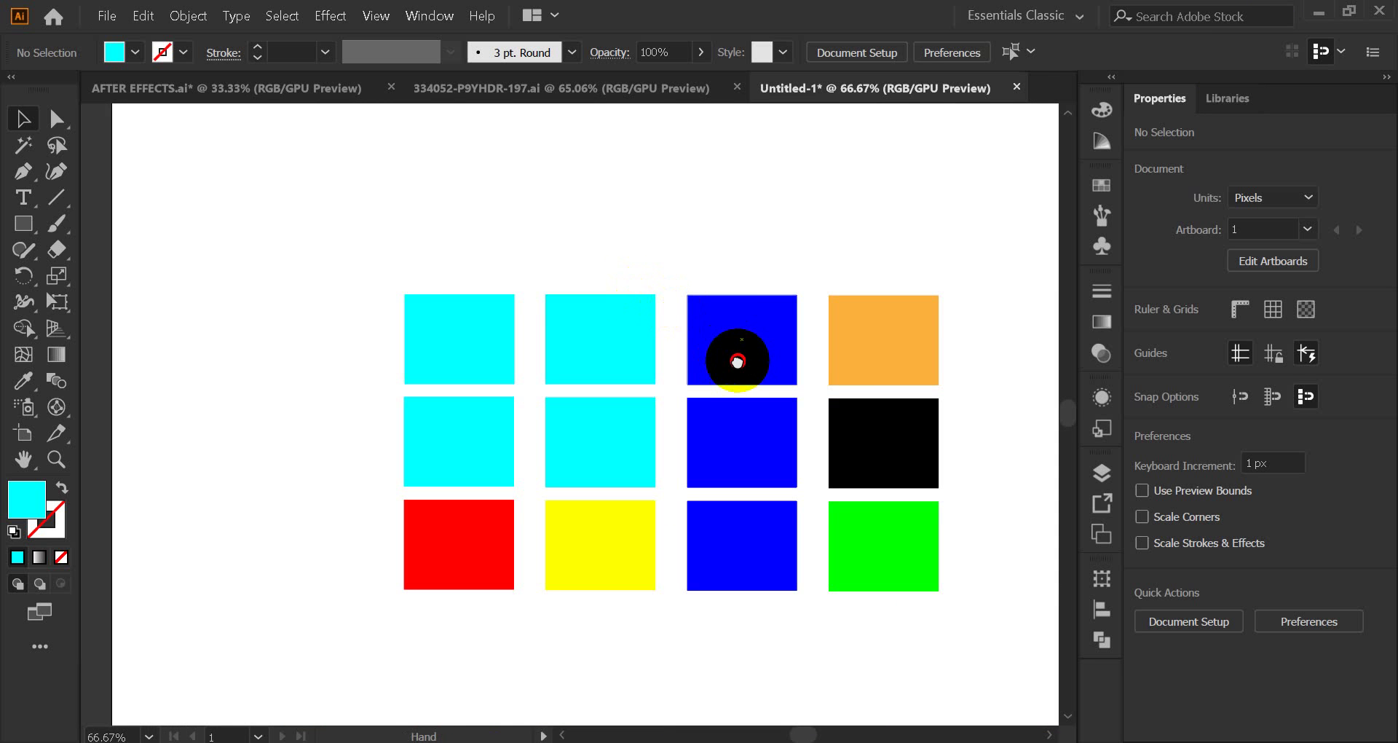
drag(733, 359, 662, 349)
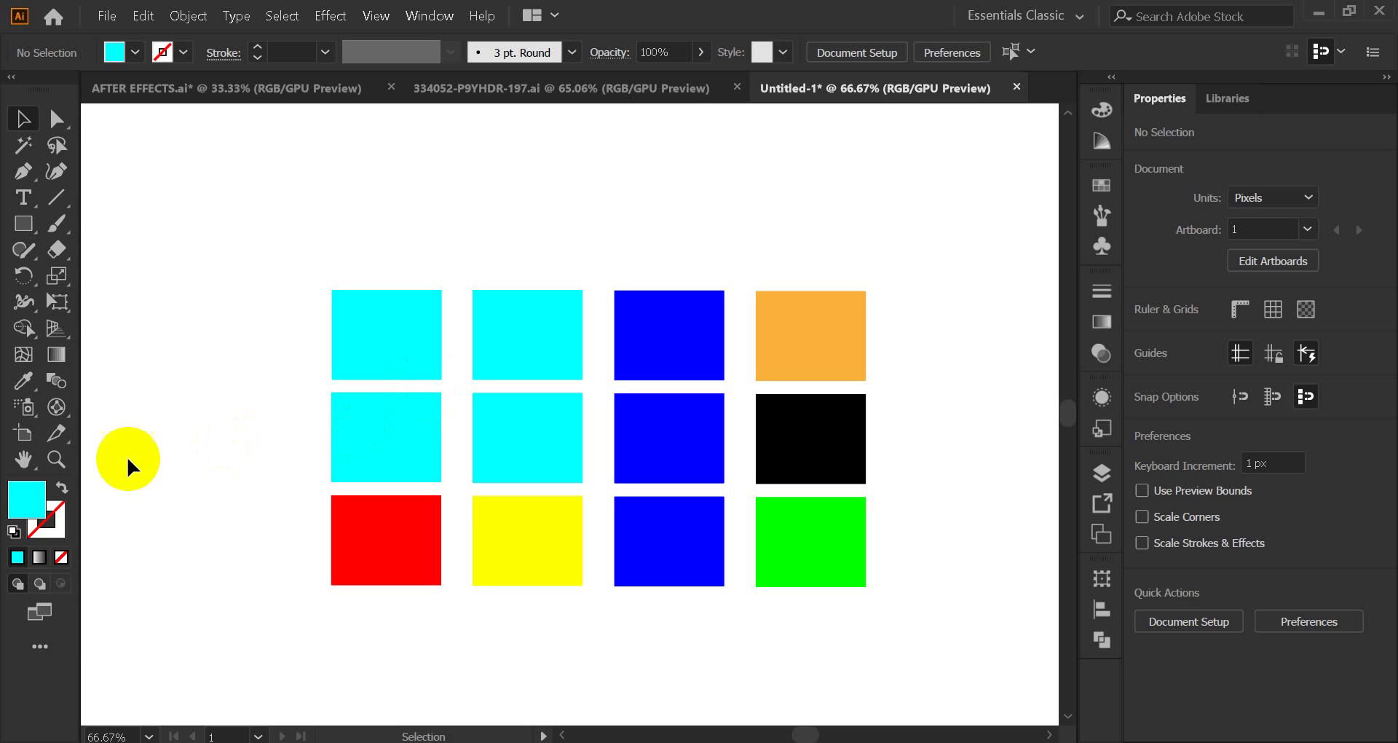
- Activate the Hand tool and pan the whole artboard back and forth across the workspace at 33.33% zoom
click(28, 466)
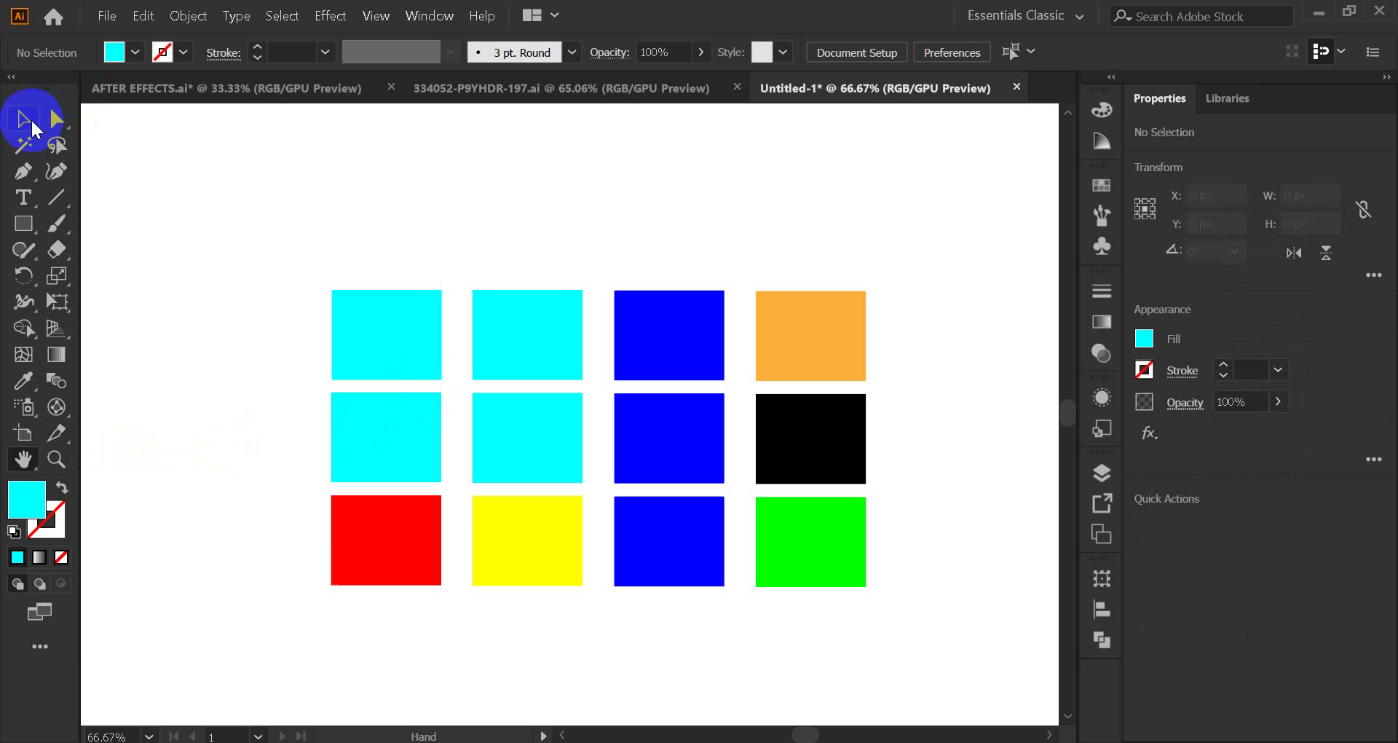
click(25, 466)
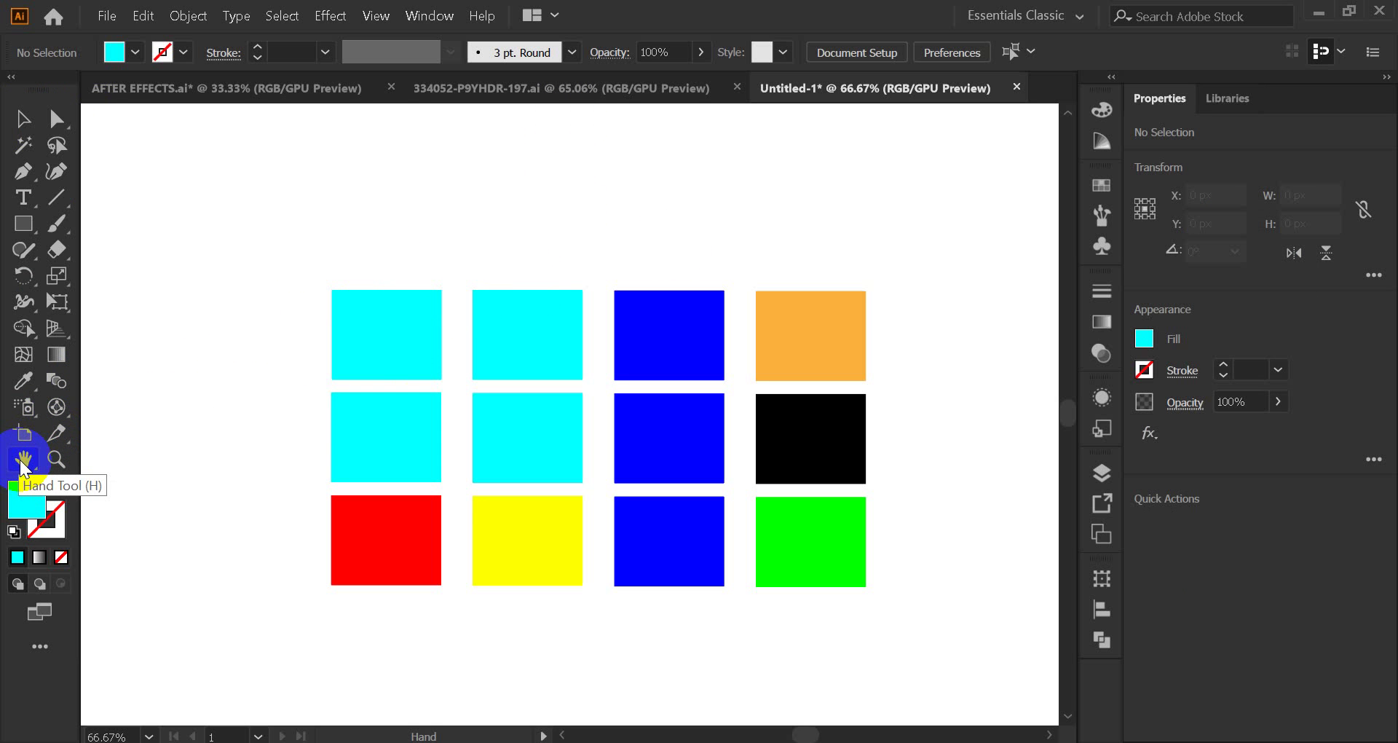
click(23, 118)
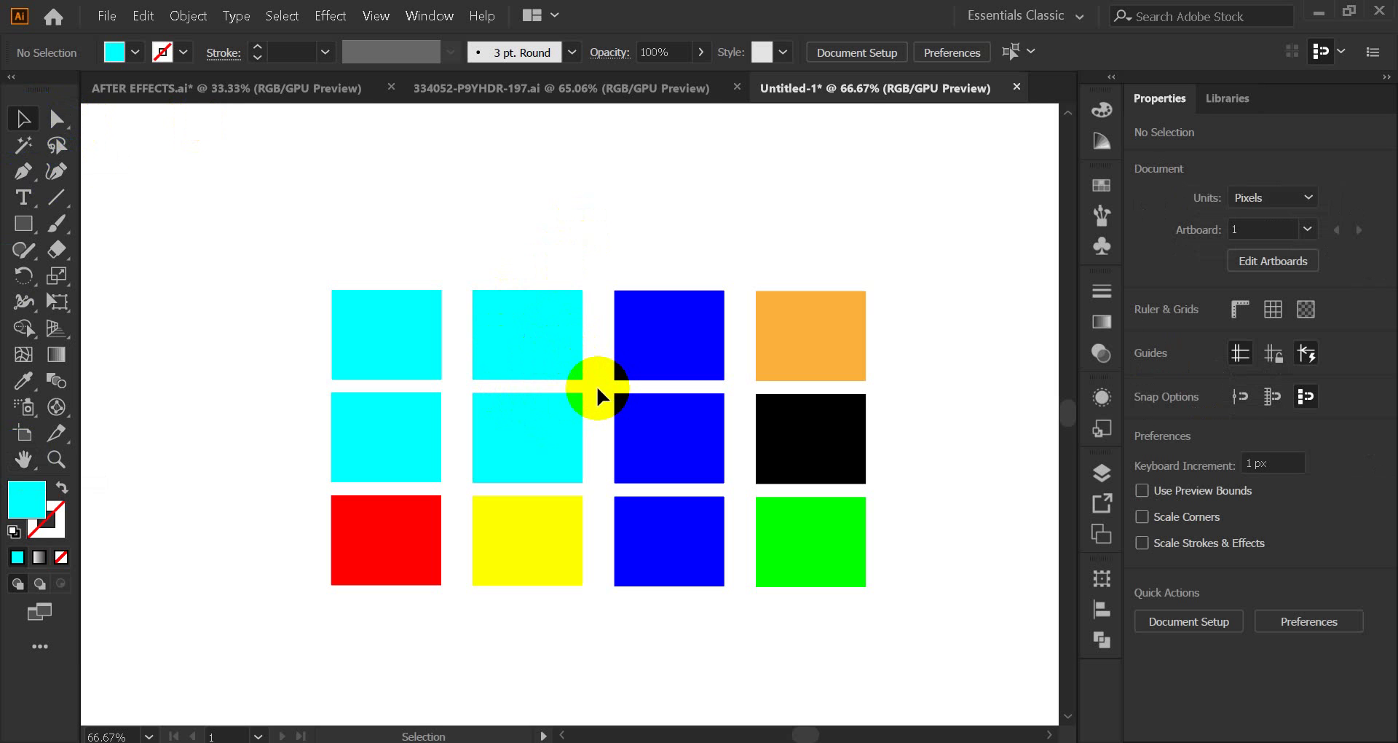
key(h)
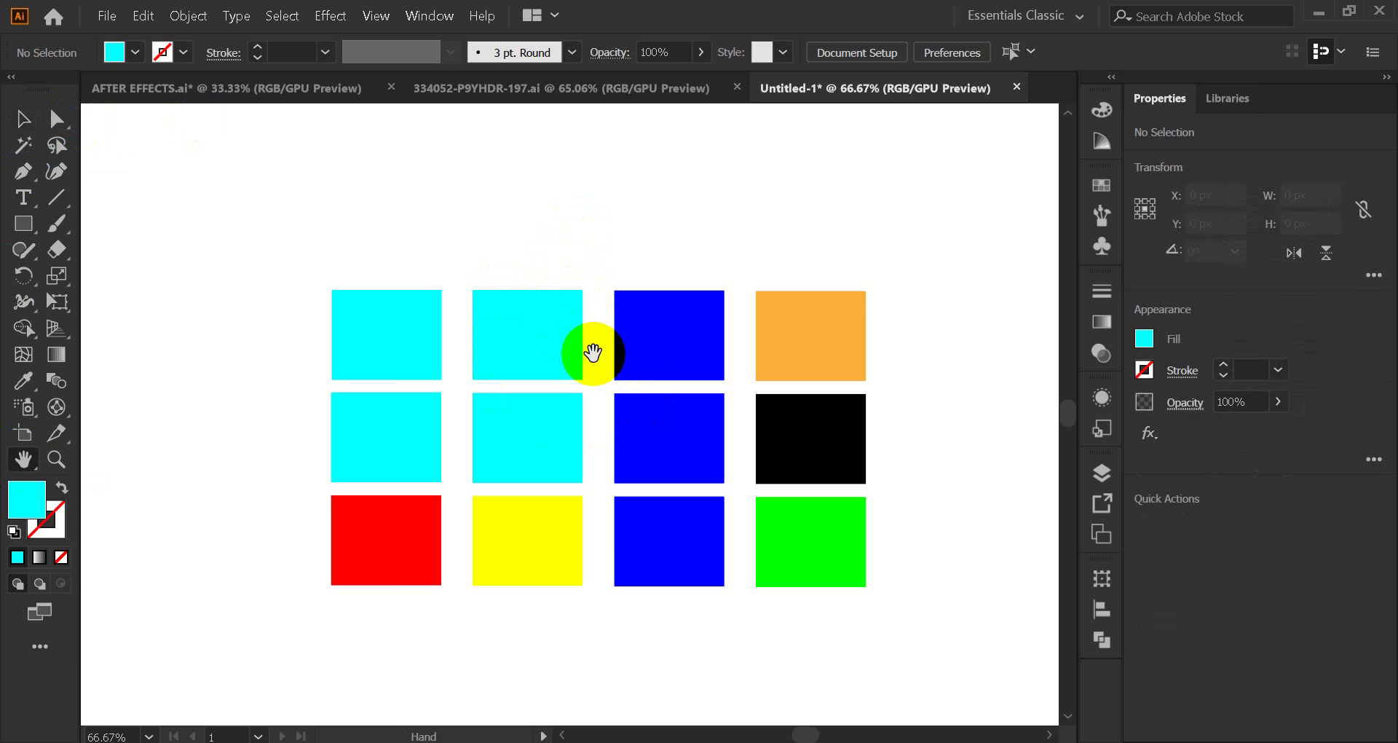
scroll(594, 326, down, 1)
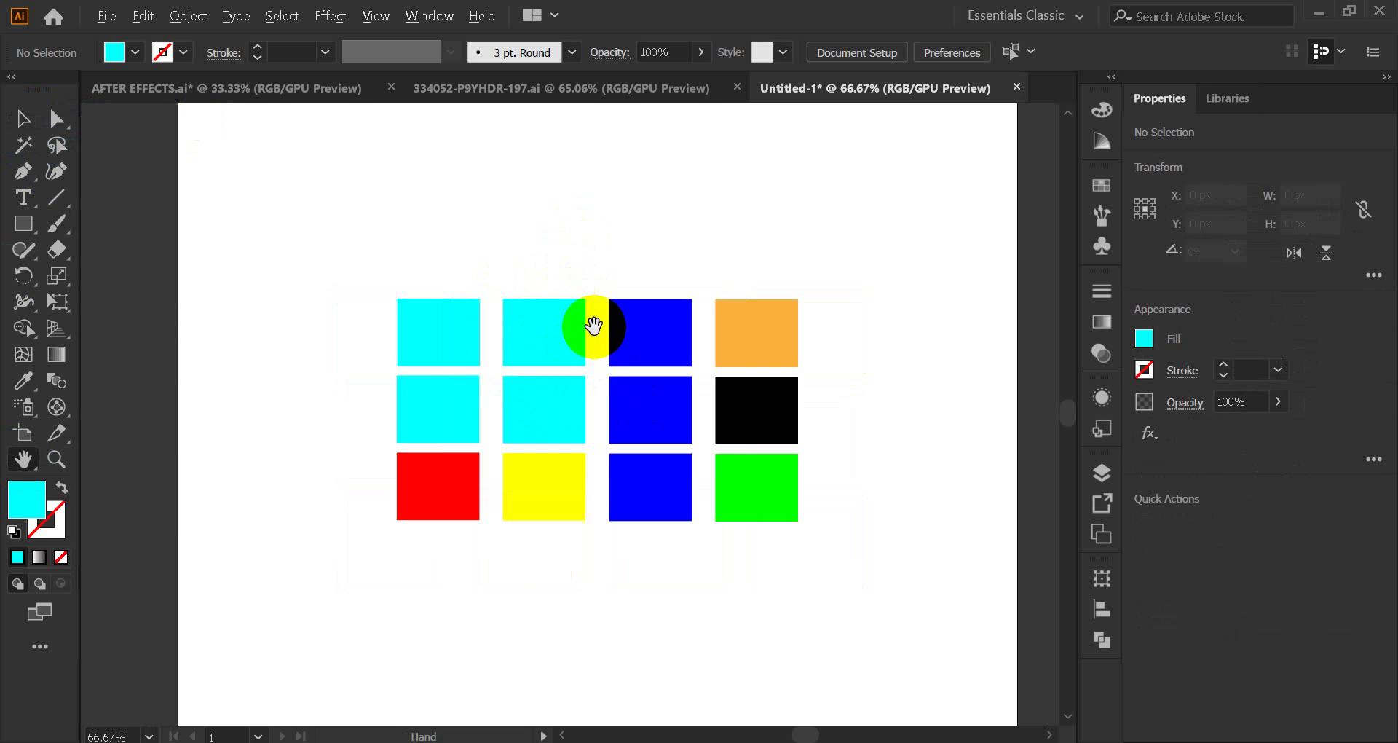
scroll(594, 329, down, 1)
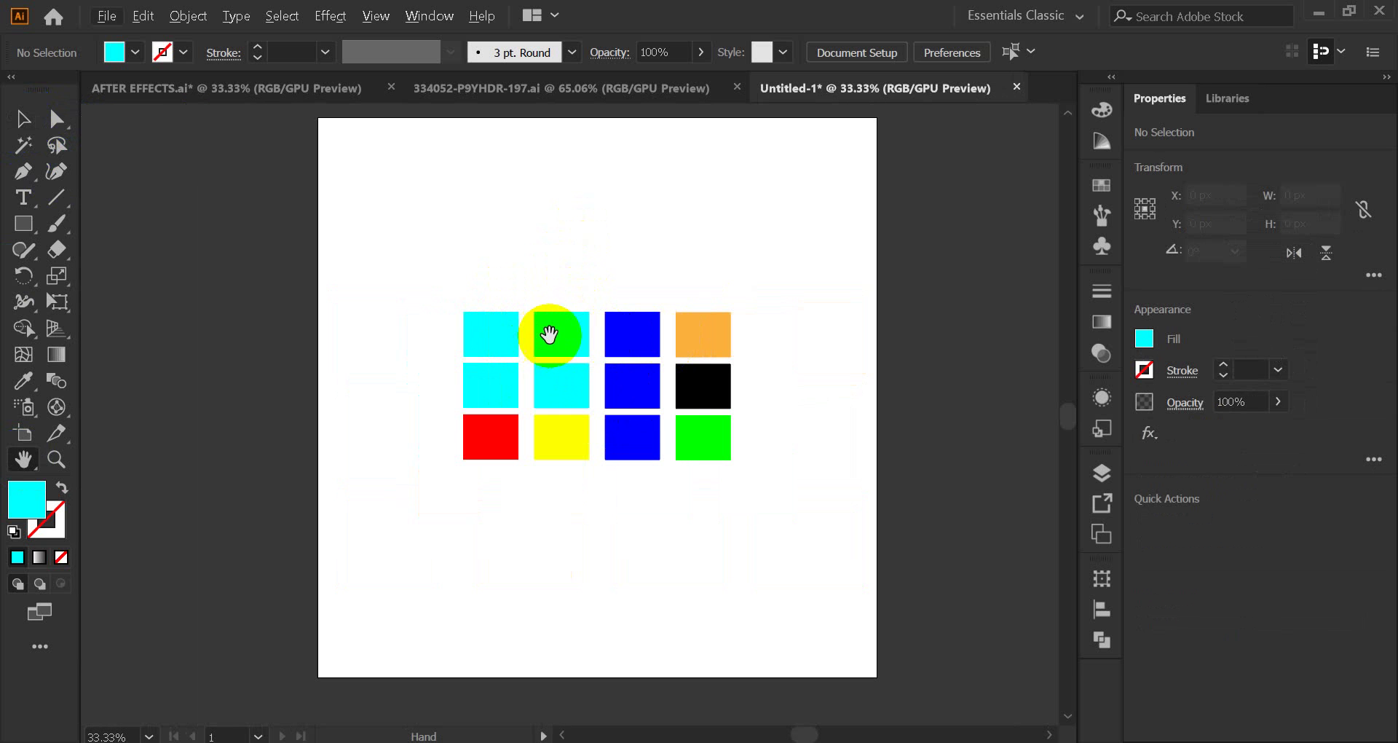
mouse_move(627, 288)
mouse_down()
mouse_move(457, 291)
mouse_move(880, 287)
mouse_move(602, 287)
mouse_up()
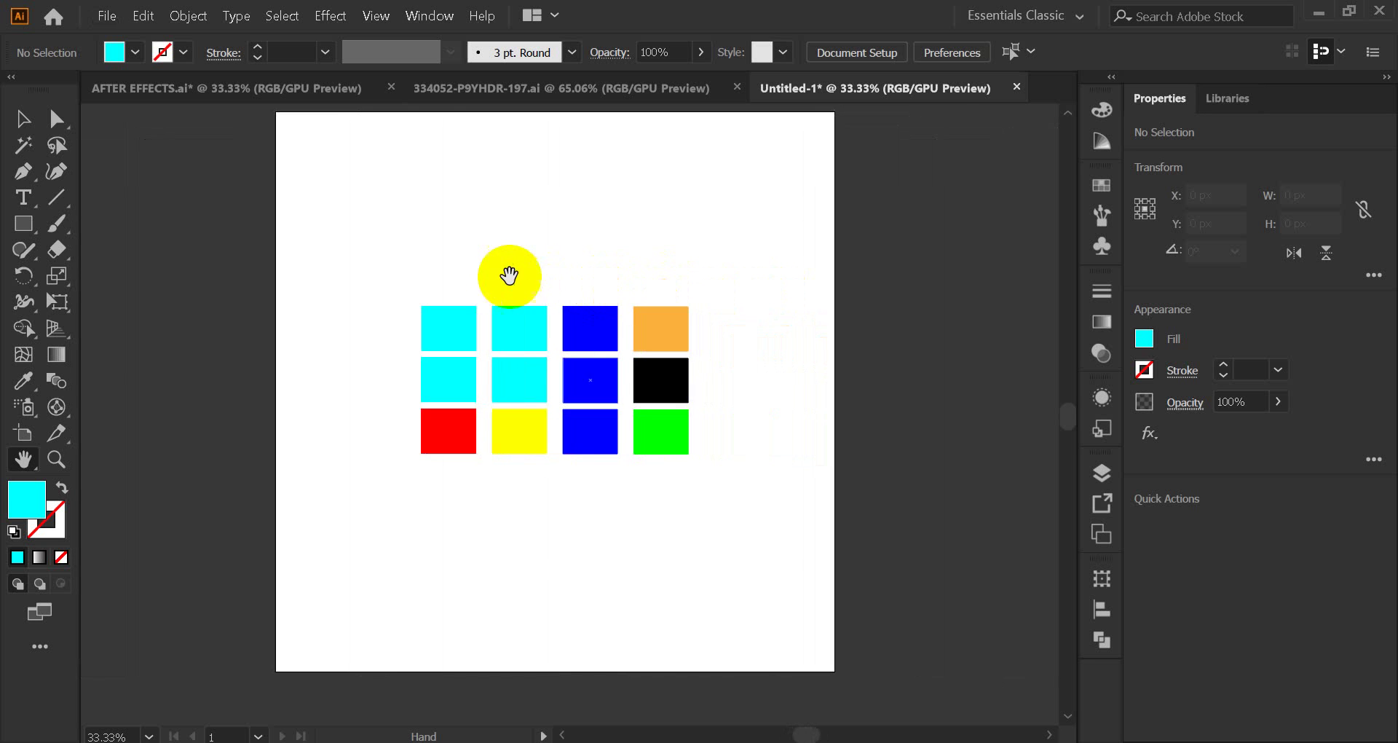
drag(509, 275, 82, 364)
drag(506, 319, 203, 315)
drag(93, 393, 793, 384)
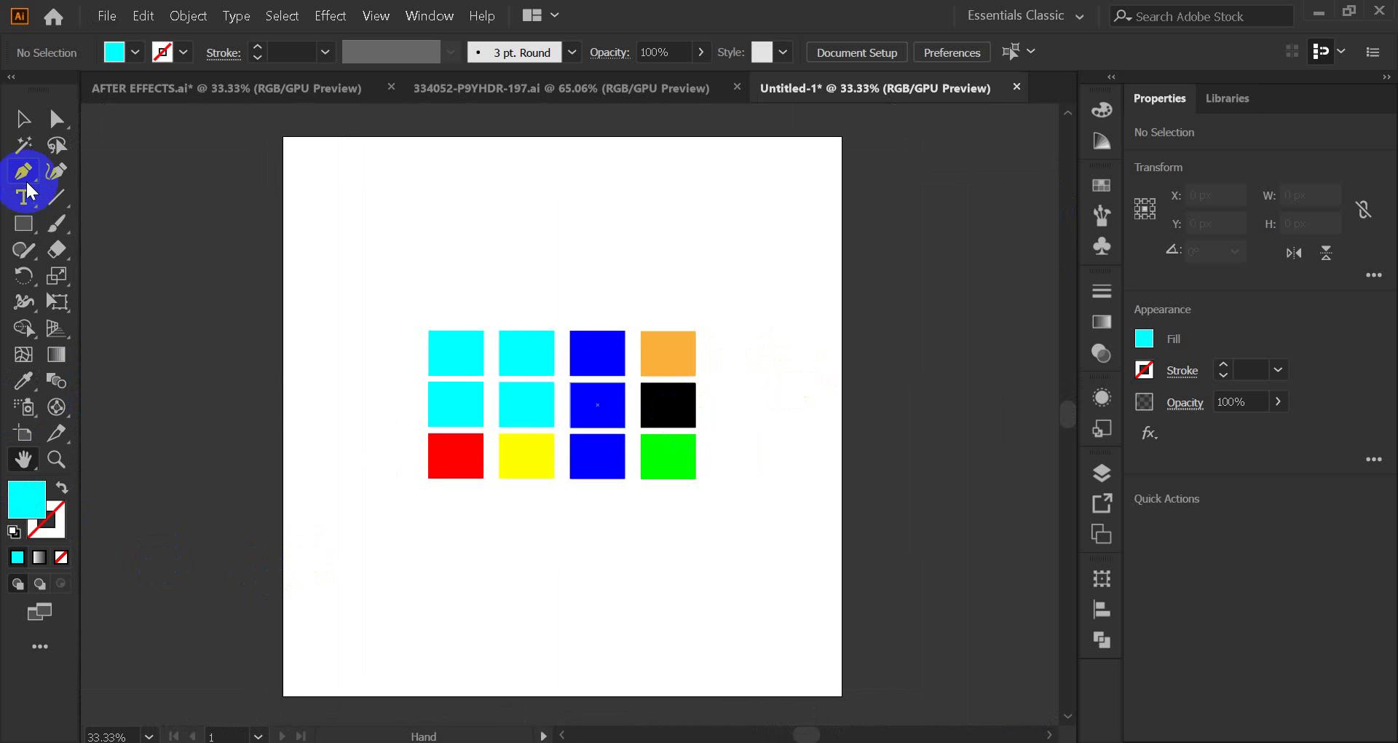
- Select the Hand tool again and pan sideways in both directions, bringing the artboard back to the workspace centre
click(21, 119)
click(23, 459)
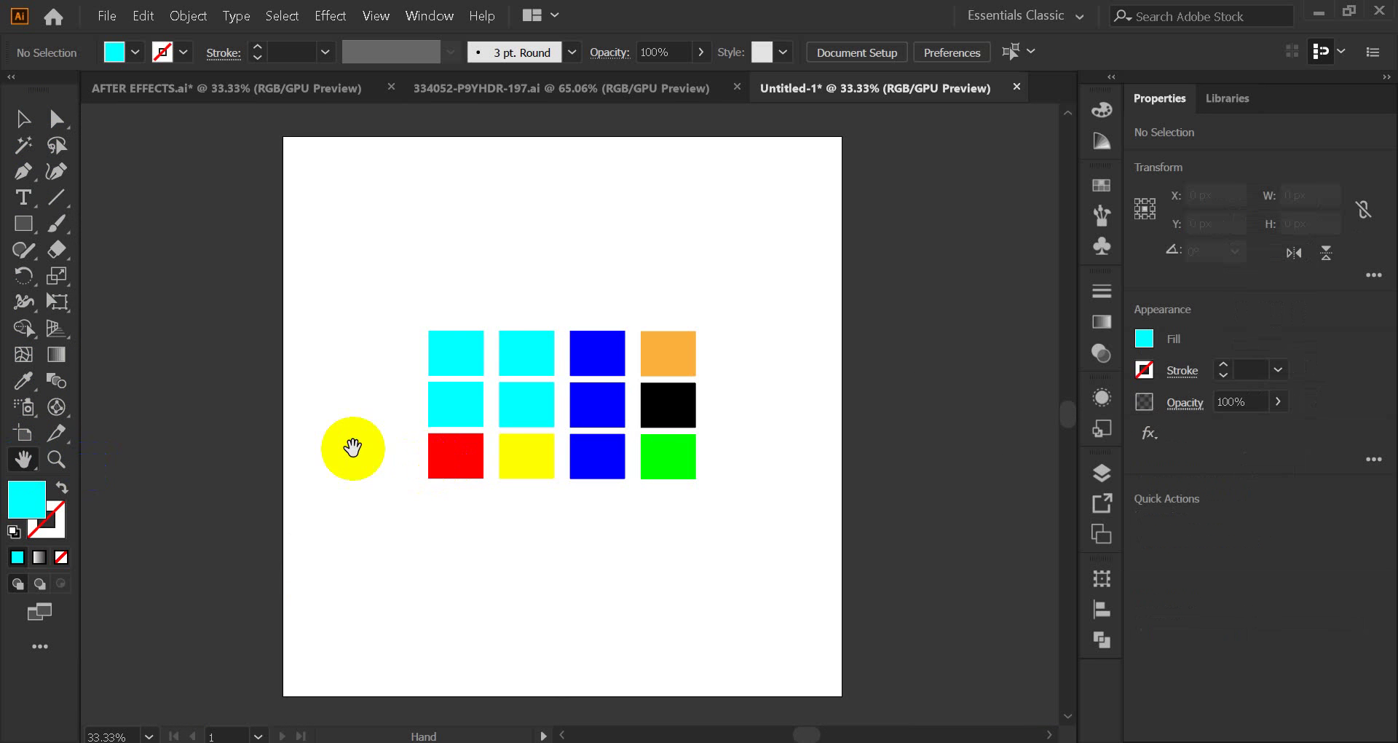
drag(352, 448, 699, 446)
drag(884, 442, 452, 422)
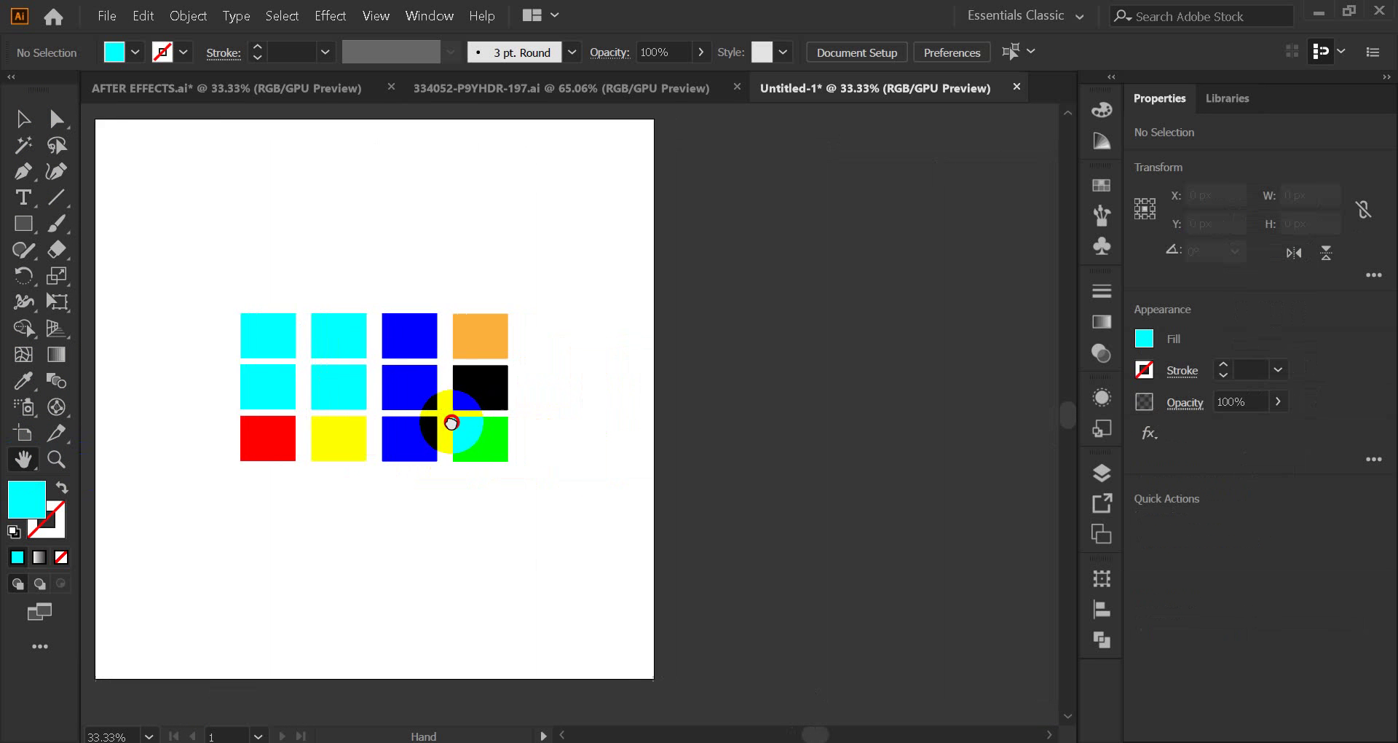
drag(237, 421, 481, 426)
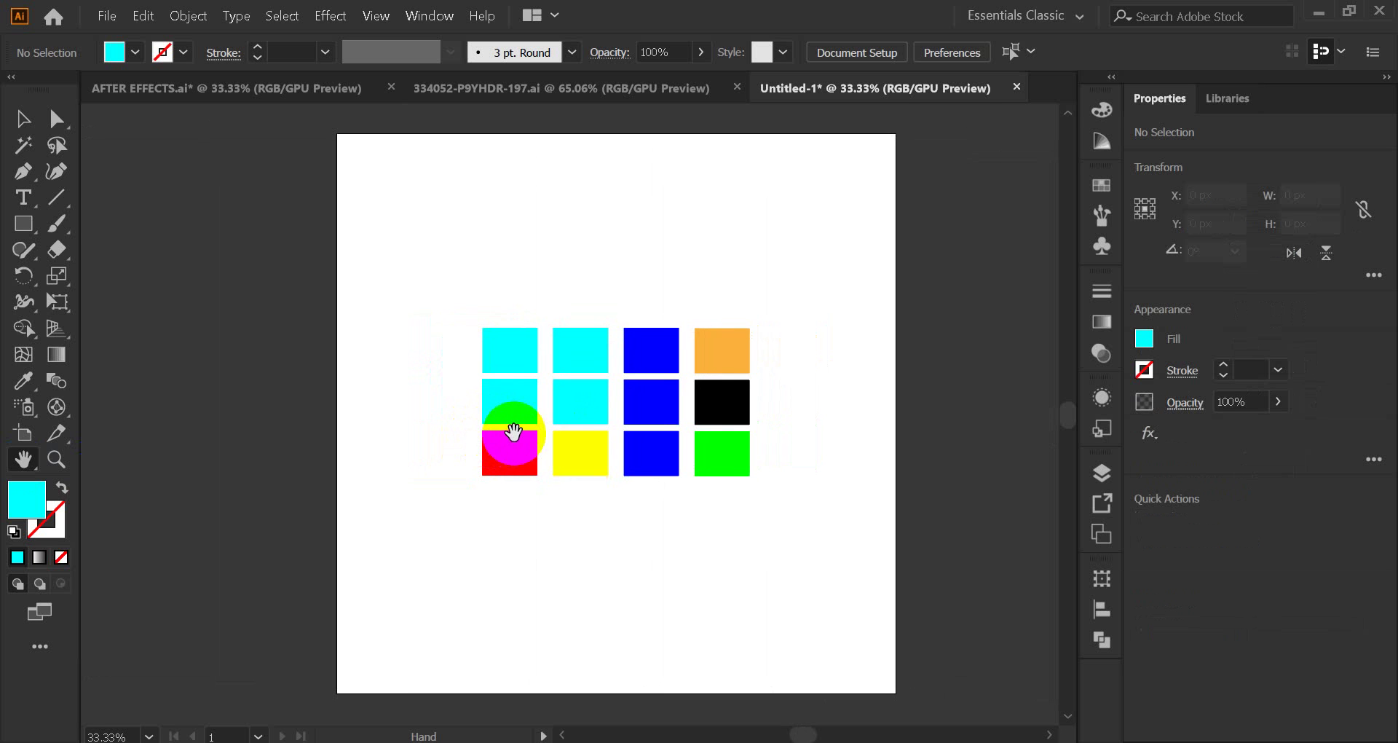
mouse_move(623, 401)
mouse_down()
mouse_move(583, 400)
mouse_move(606, 400)
mouse_up()
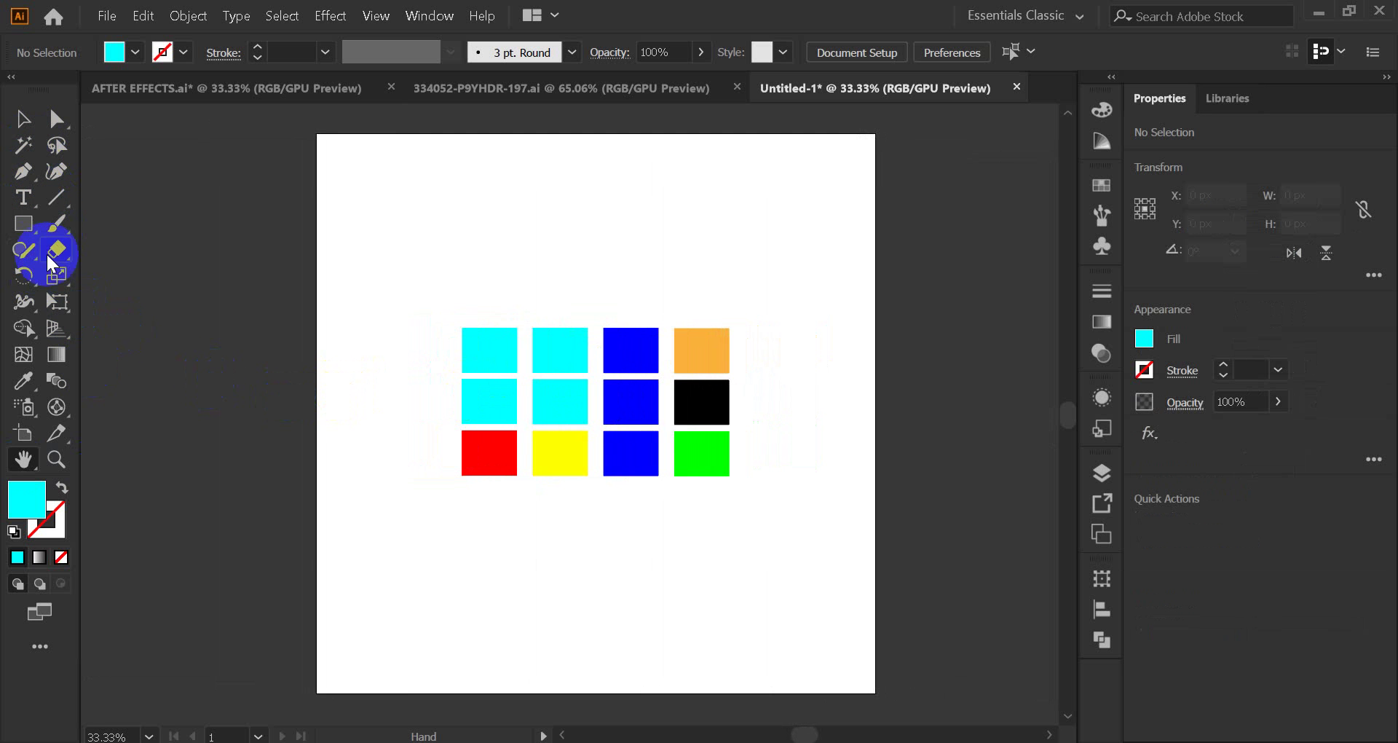
- Using the Selection tool, move the first cyan, the red, the yellow and the uppermost blue rectangle outward from the grid
click(58, 459)
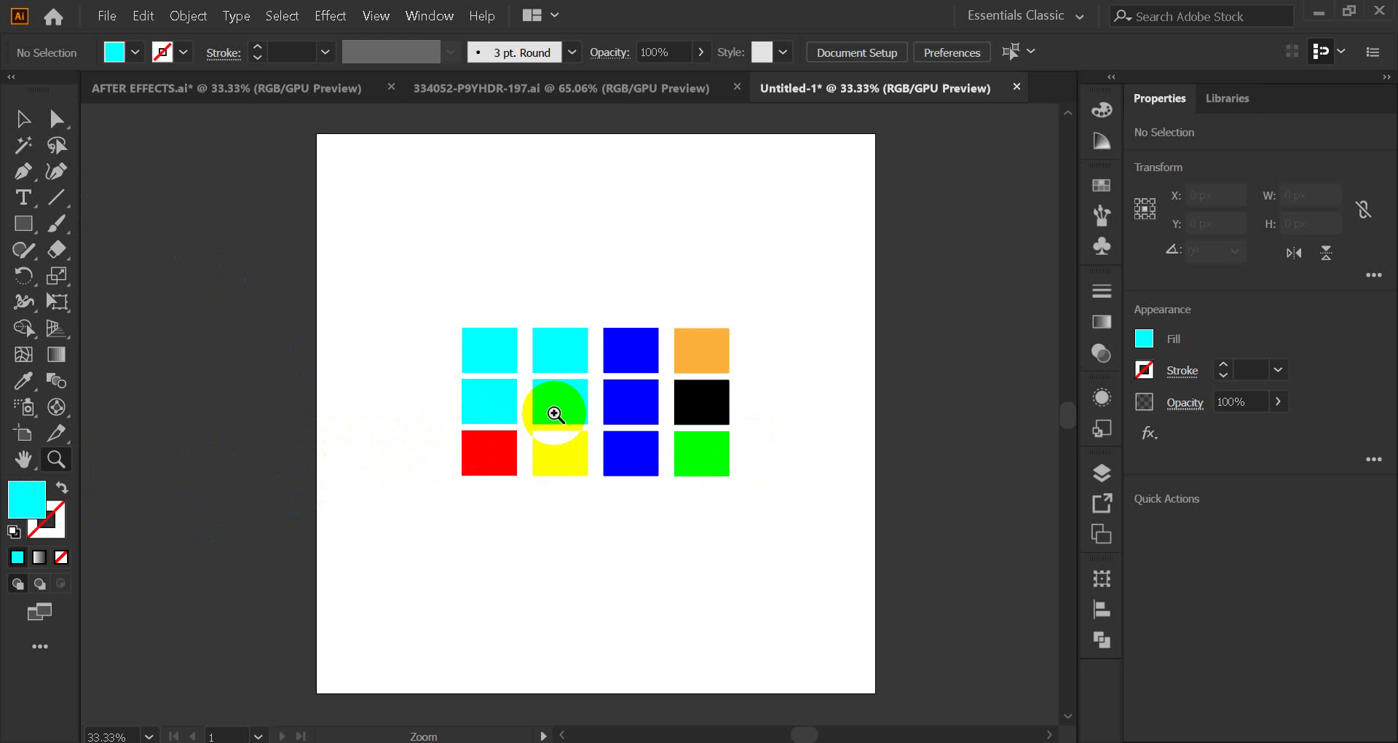
click(23, 118)
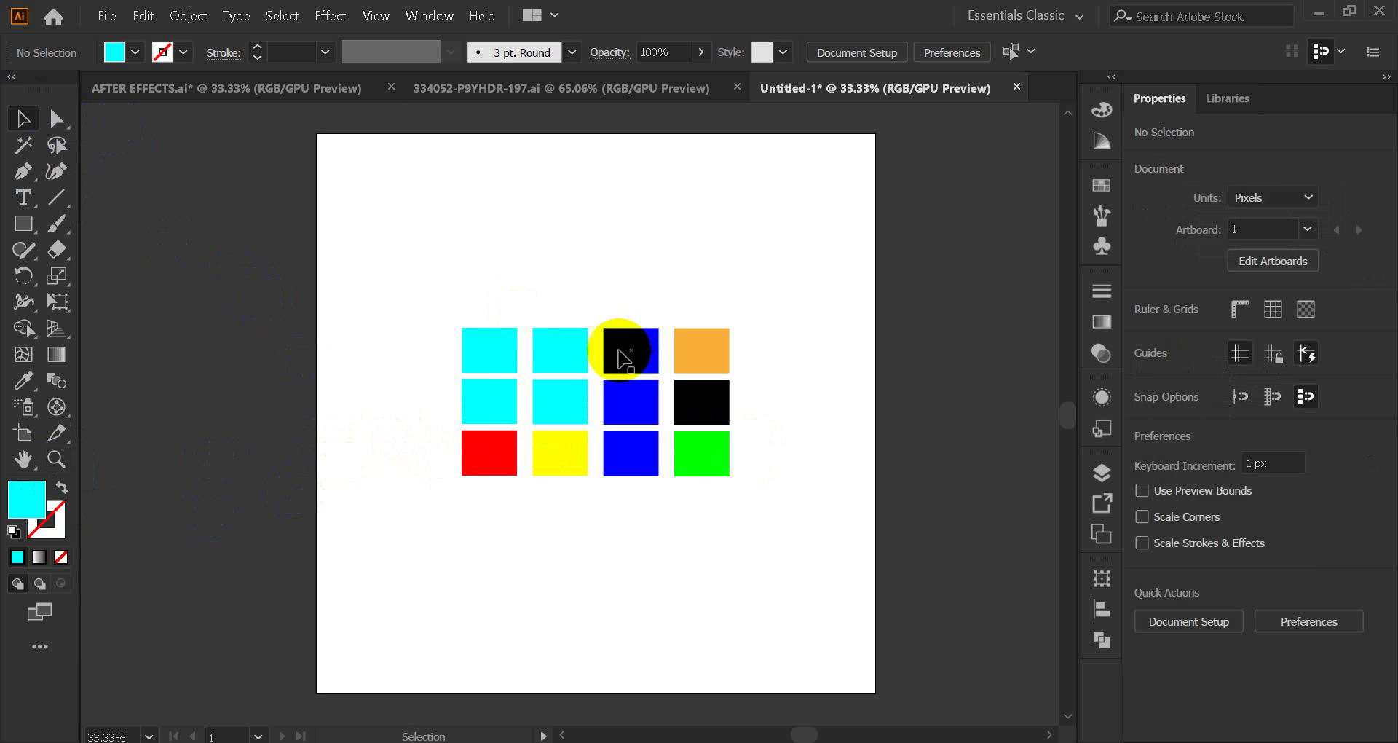
drag(493, 359, 424, 268)
drag(493, 457, 401, 591)
drag(557, 457, 541, 597)
drag(630, 353, 651, 247)
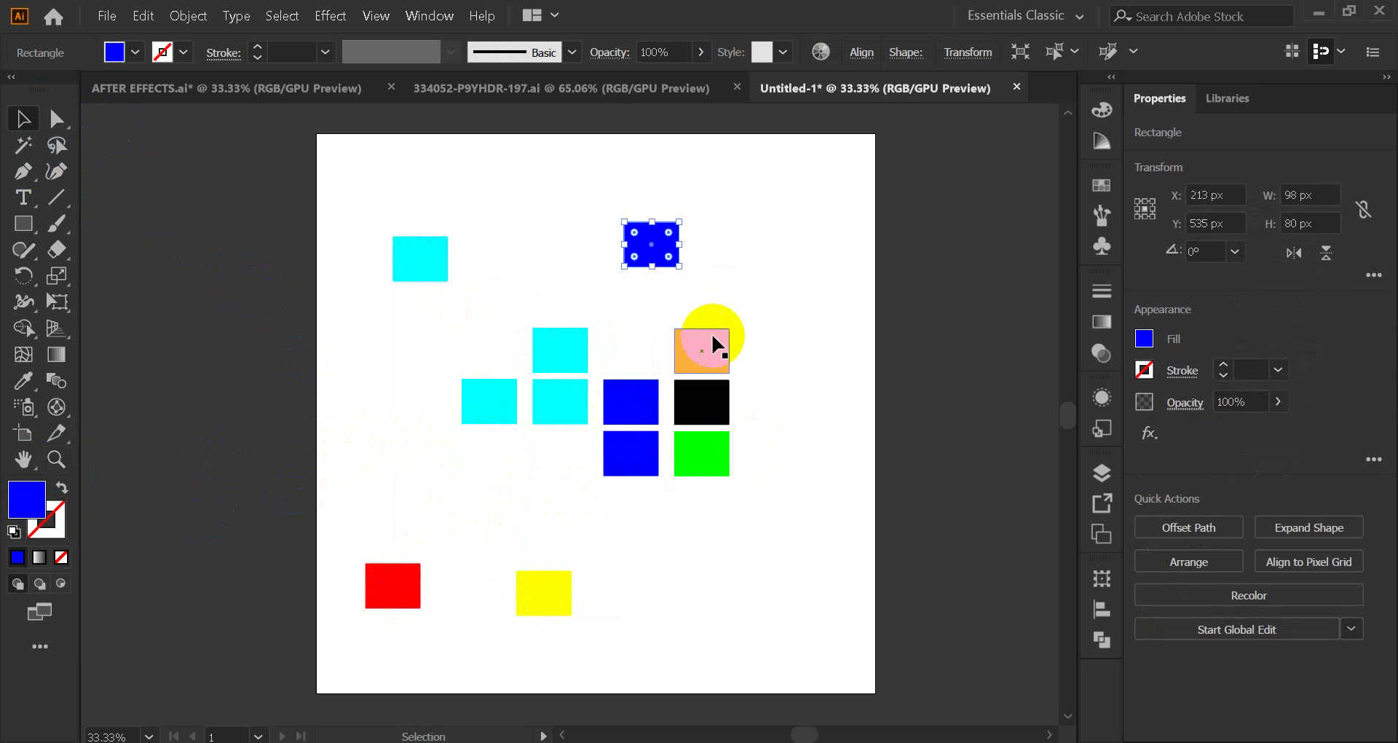
- Scatter the orange, black, green, remaining cyan and remaining blue rectangles across the artboard and clear the selection
drag(713, 342, 807, 295)
drag(701, 402, 748, 384)
drag(583, 397, 539, 483)
drag(484, 412, 400, 384)
drag(627, 401, 656, 364)
drag(562, 352, 534, 343)
drag(633, 452, 634, 536)
drag(708, 471, 769, 568)
drag(734, 404, 745, 459)
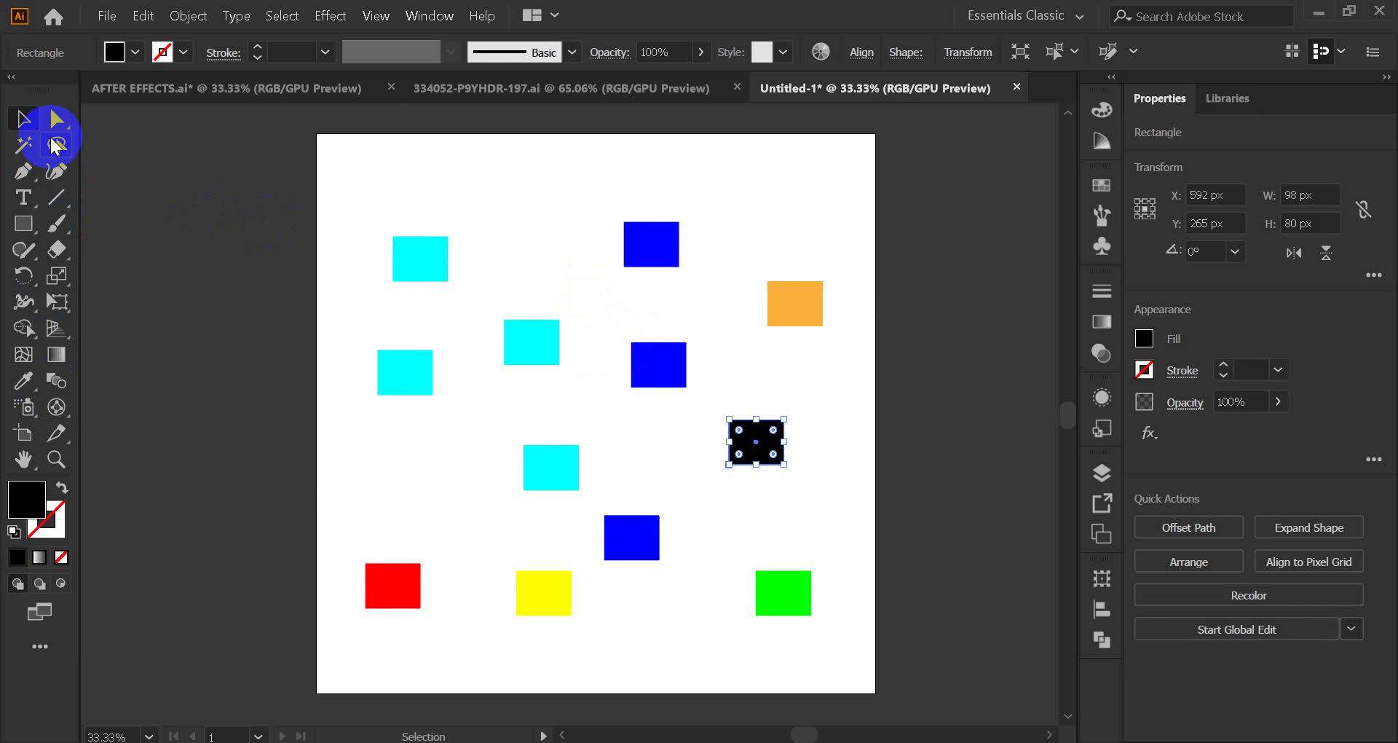
click(226, 217)
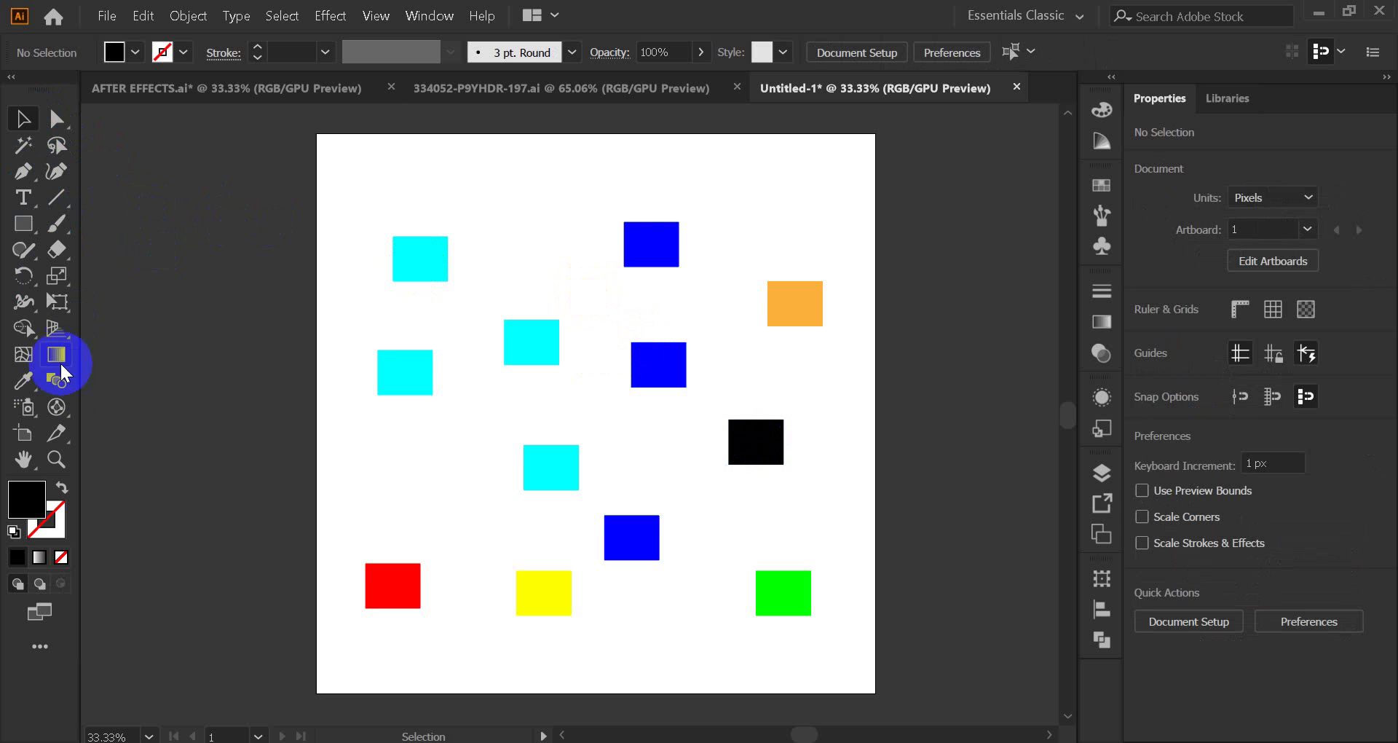
- Zoom in to 400% on the empty area between the scattered rectangles with the Zoom tool
click(57, 460)
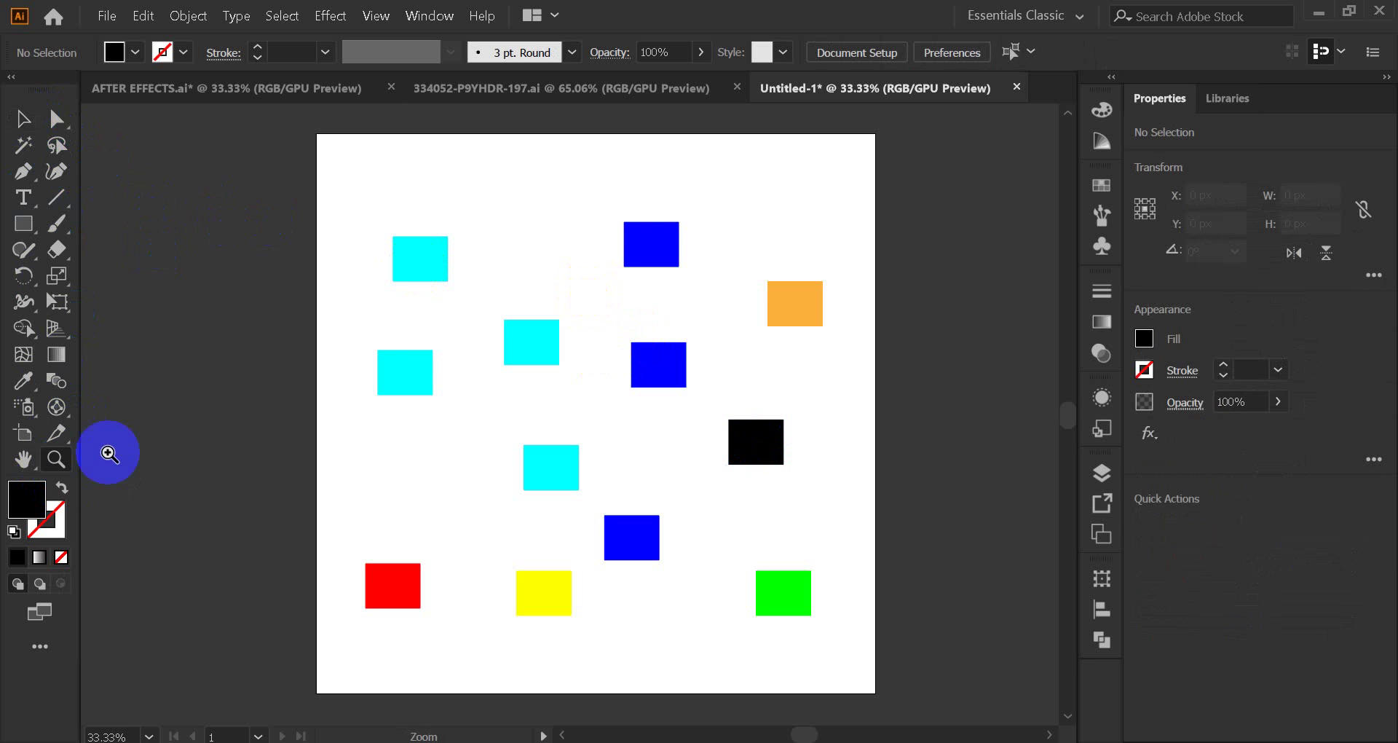
click(587, 414)
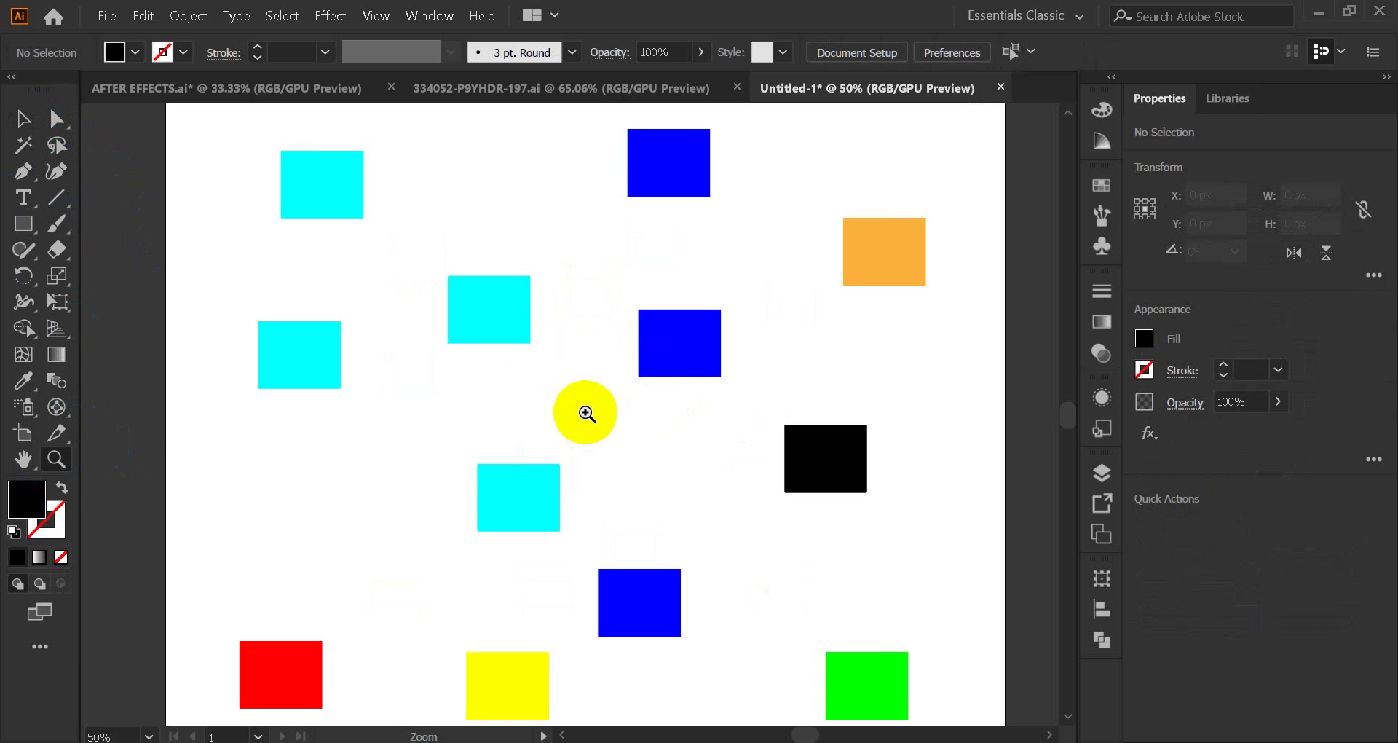
click(589, 412)
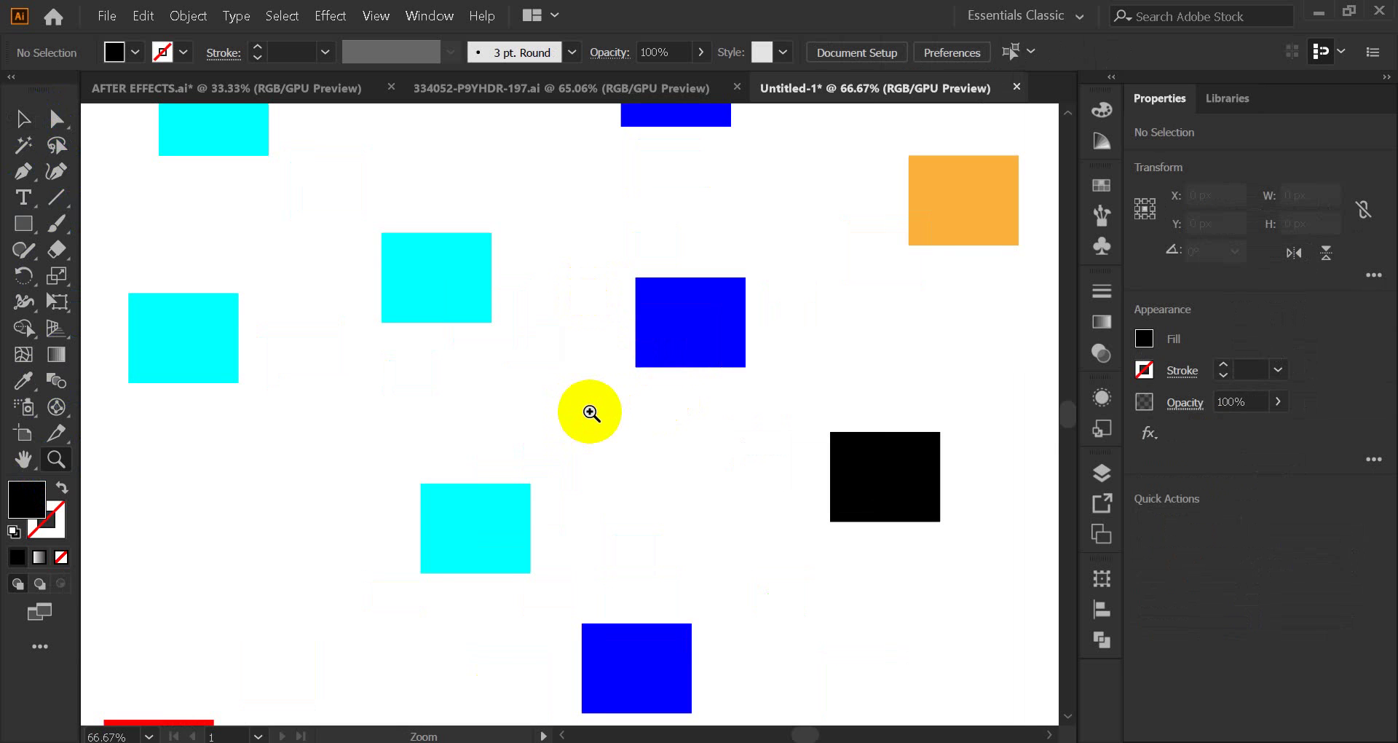
click(576, 412)
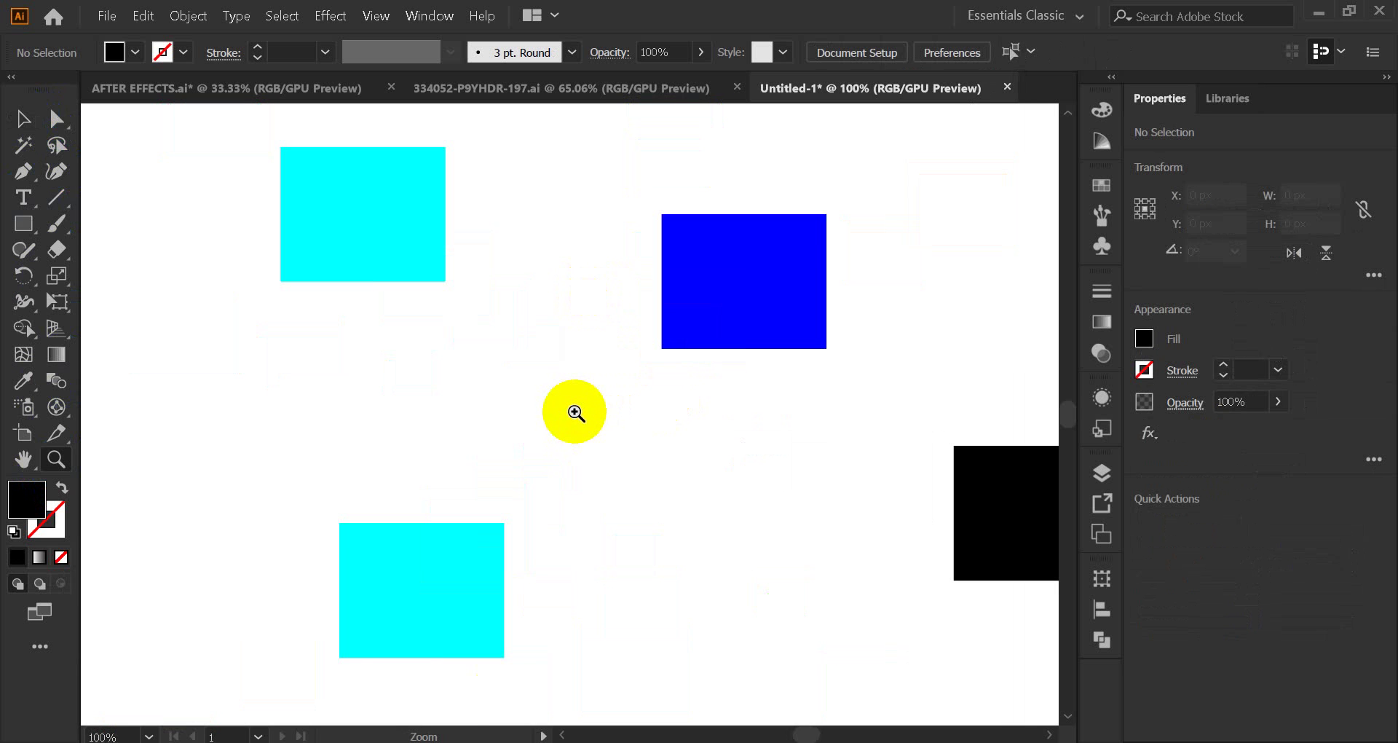
click(573, 420)
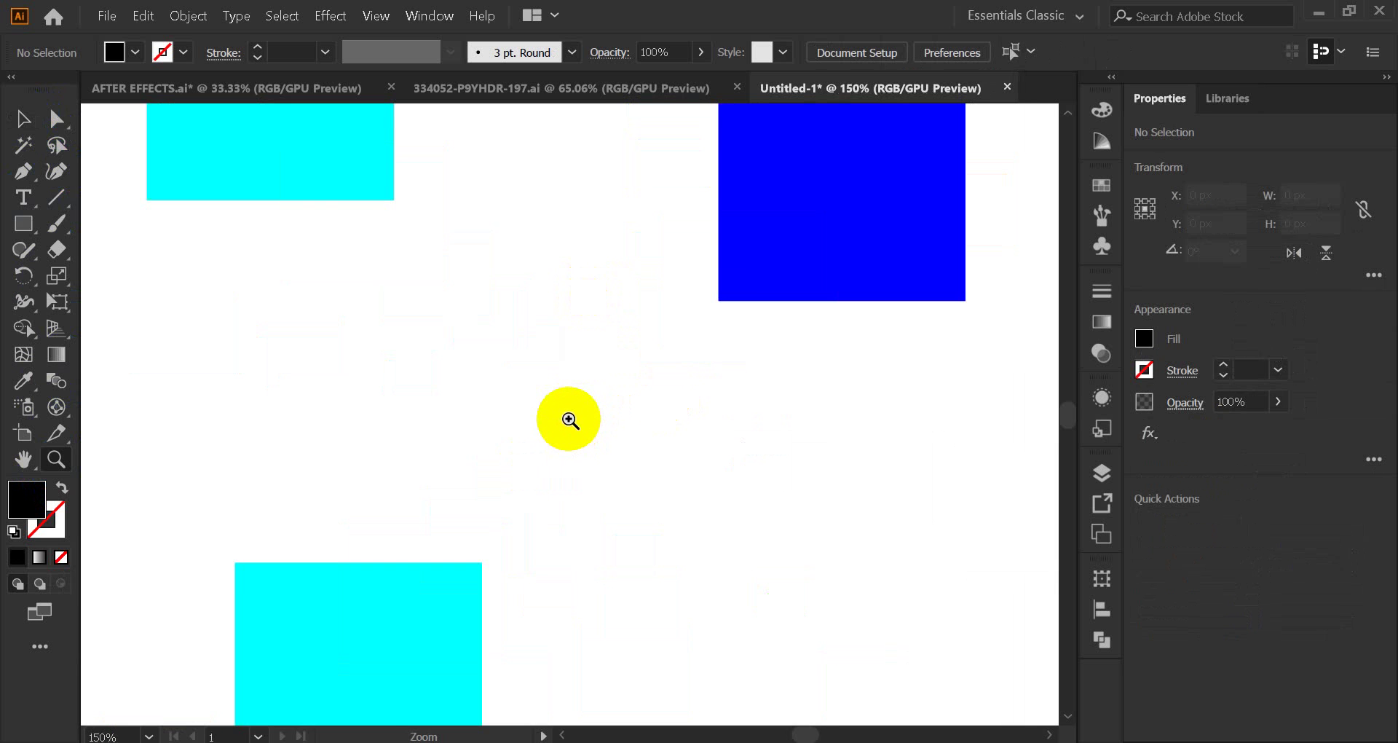
click(570, 420)
click(569, 418)
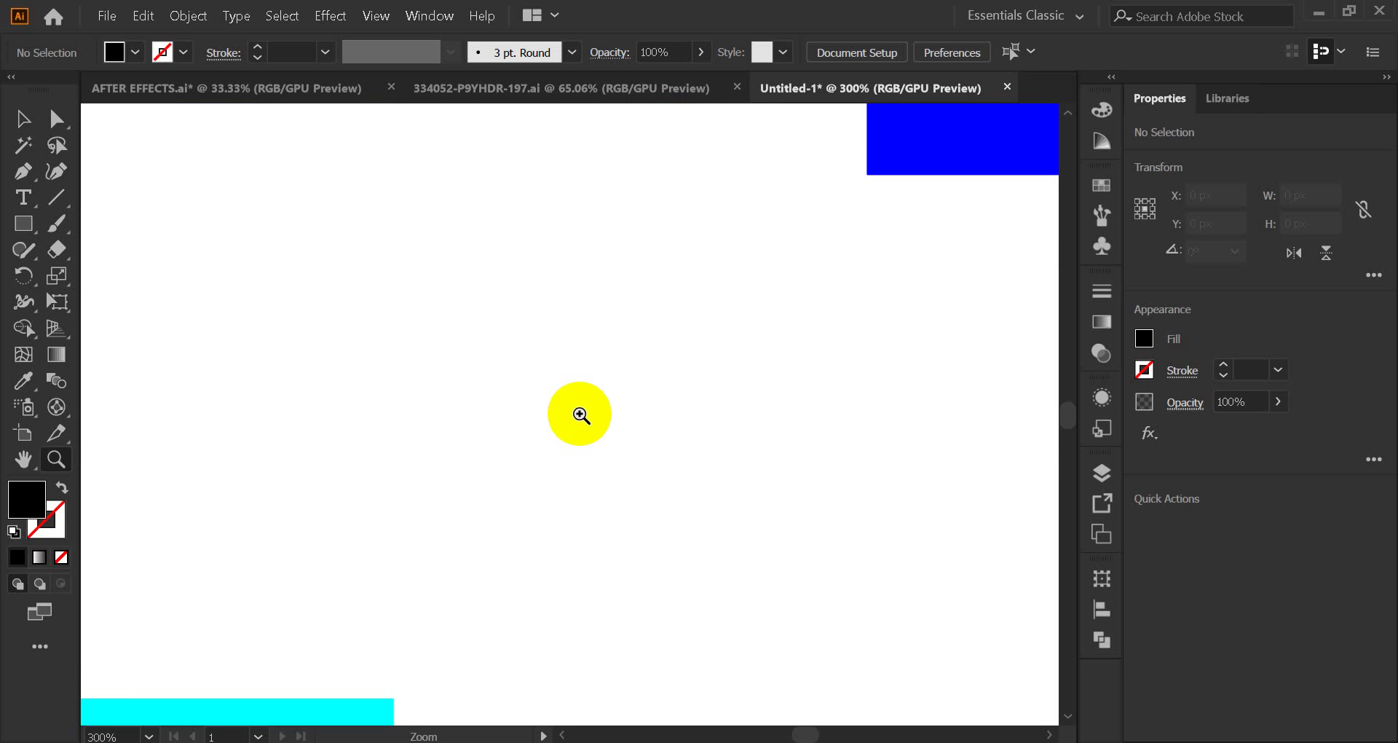
click(64, 456)
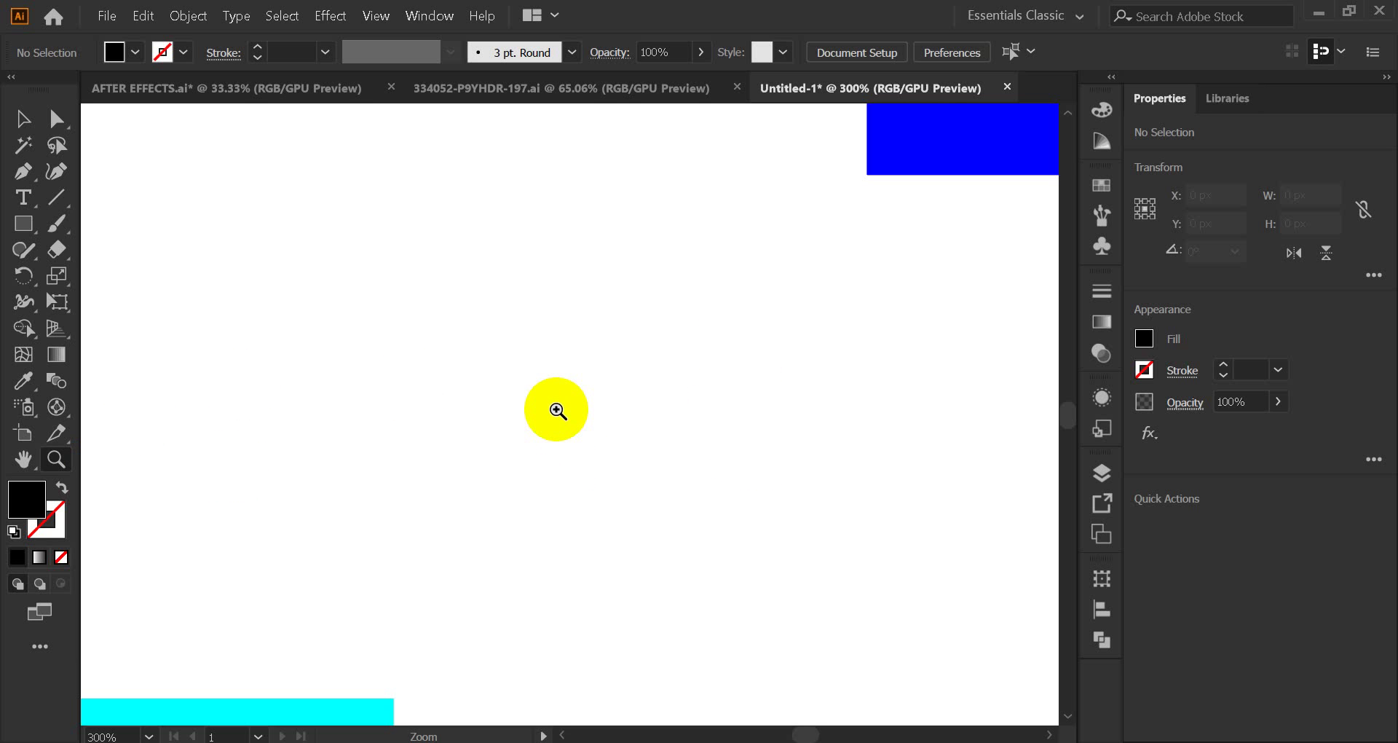
click(558, 411)
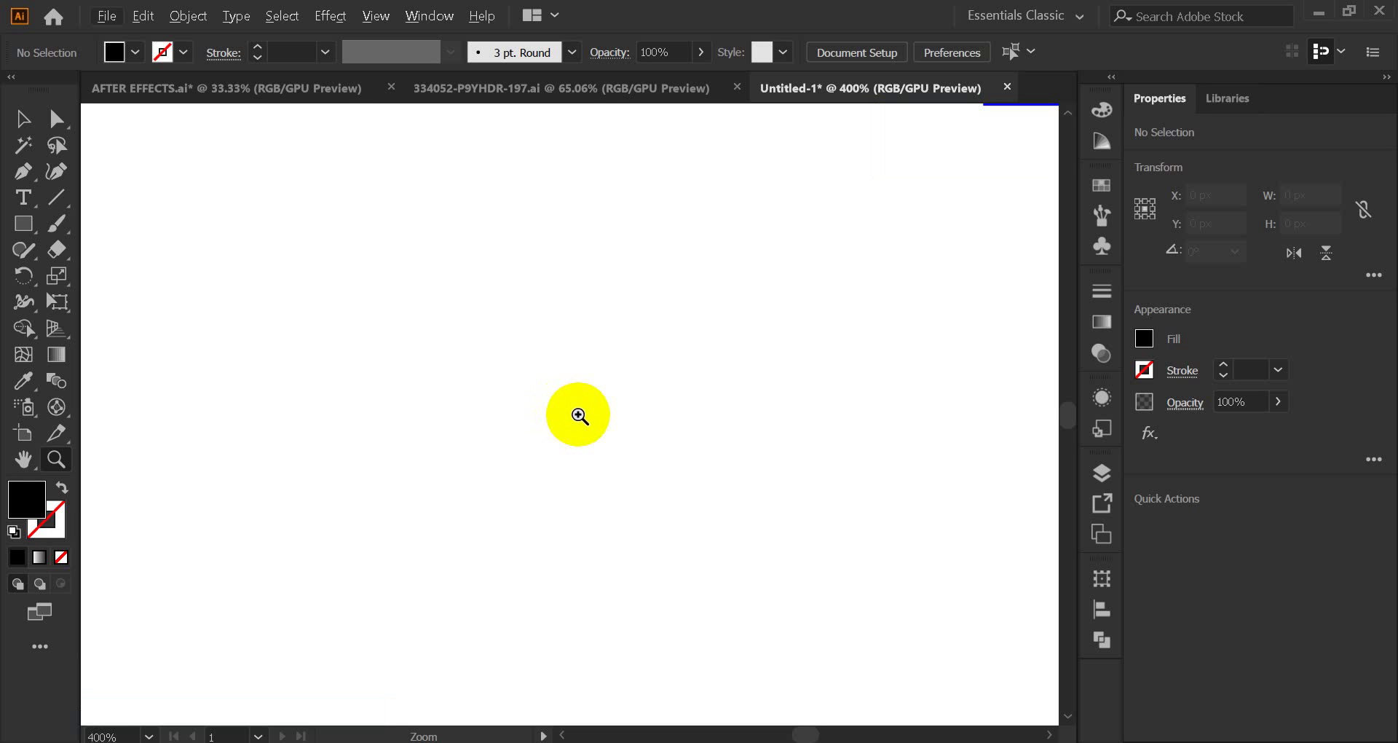
- Zoom out with the Zoom tool until the whole artboard shows at 33.33%, and zoom back in to 50%
key(alt)
alt+click(579, 416)
alt+click(579, 415)
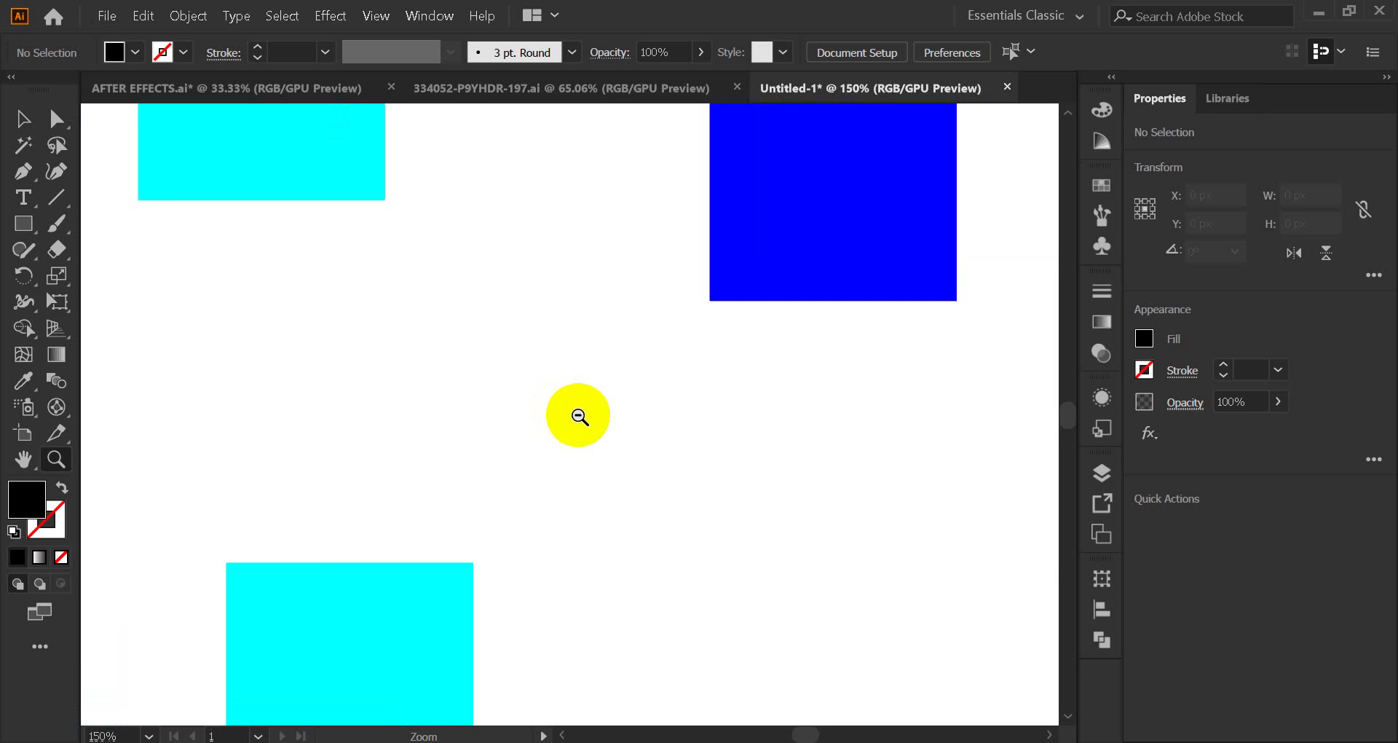
alt+click(580, 416)
alt+click(580, 415)
alt+click(579, 415)
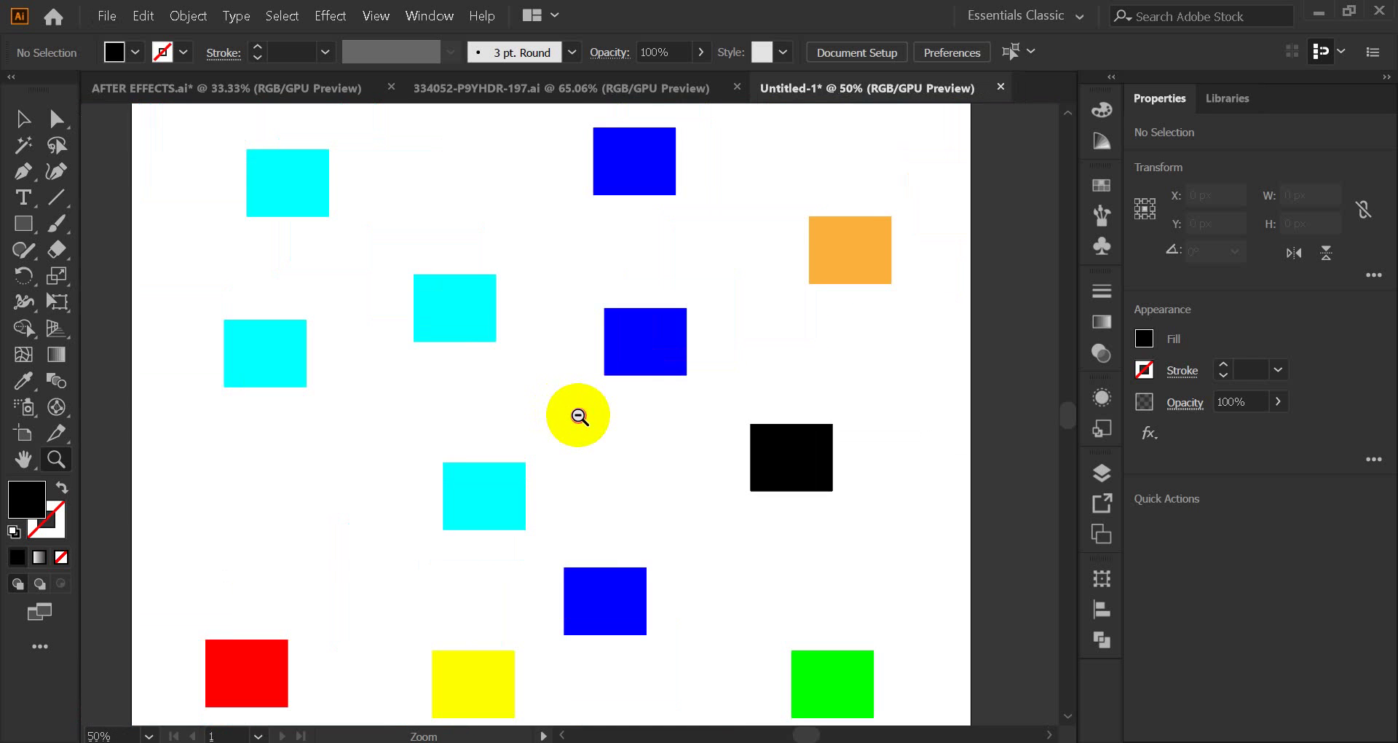
alt+click(579, 416)
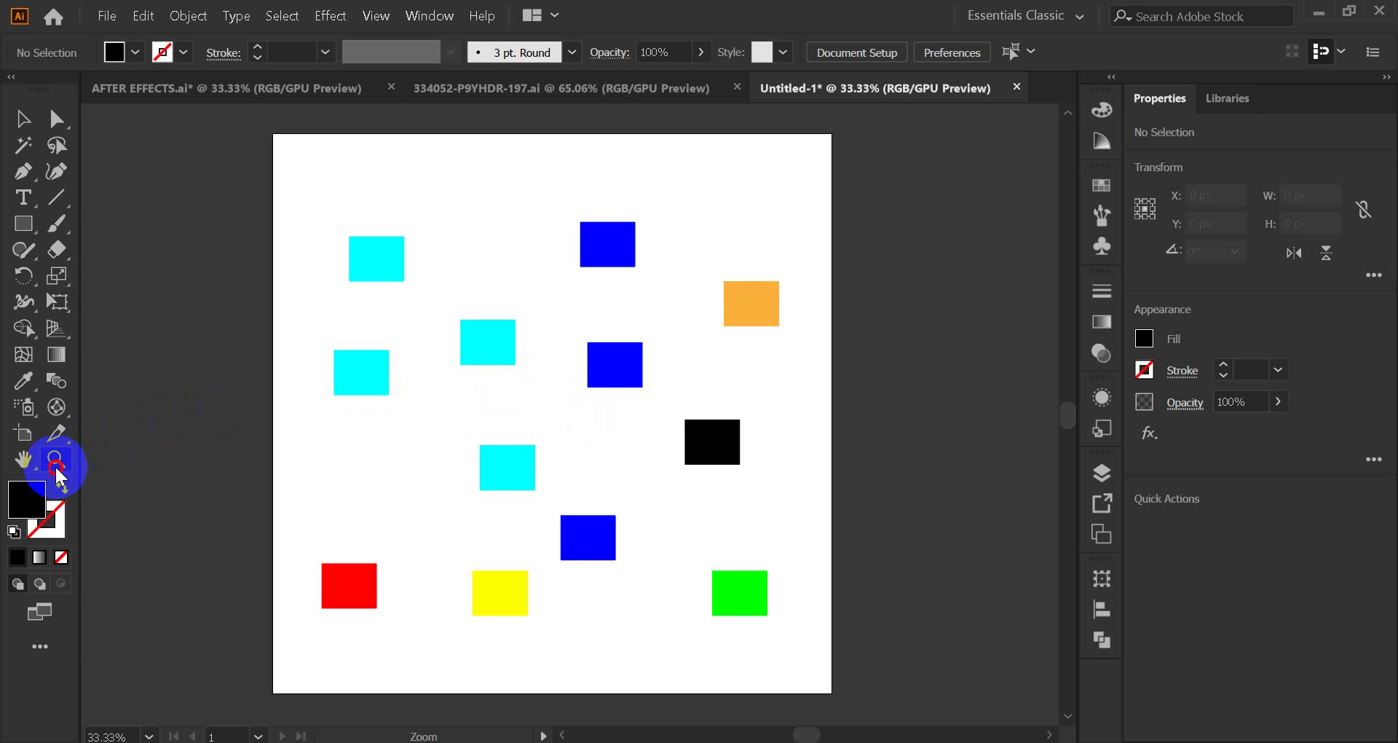
click(550, 414)
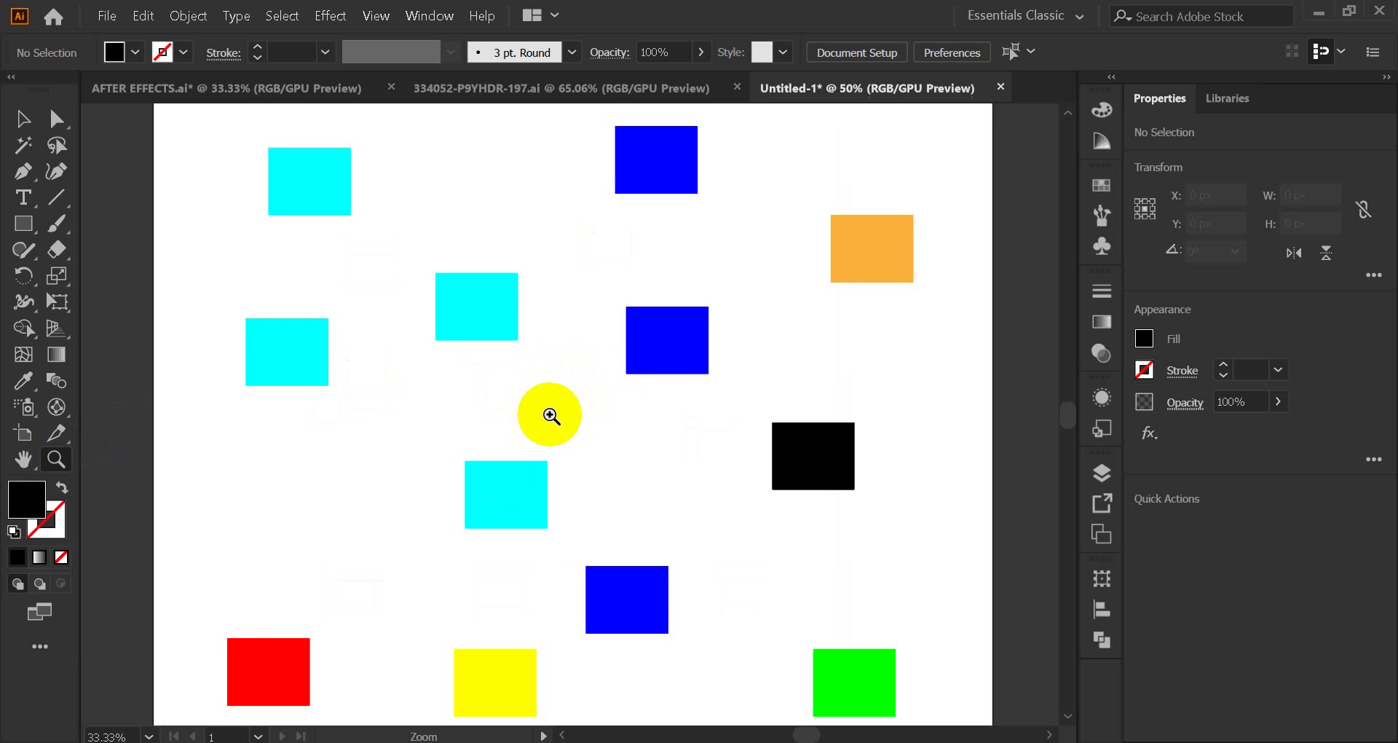
- Zoom in to 100% between the scattered rectangles with the Zoom tool, and zoom back out to 33.33%
click(549, 414)
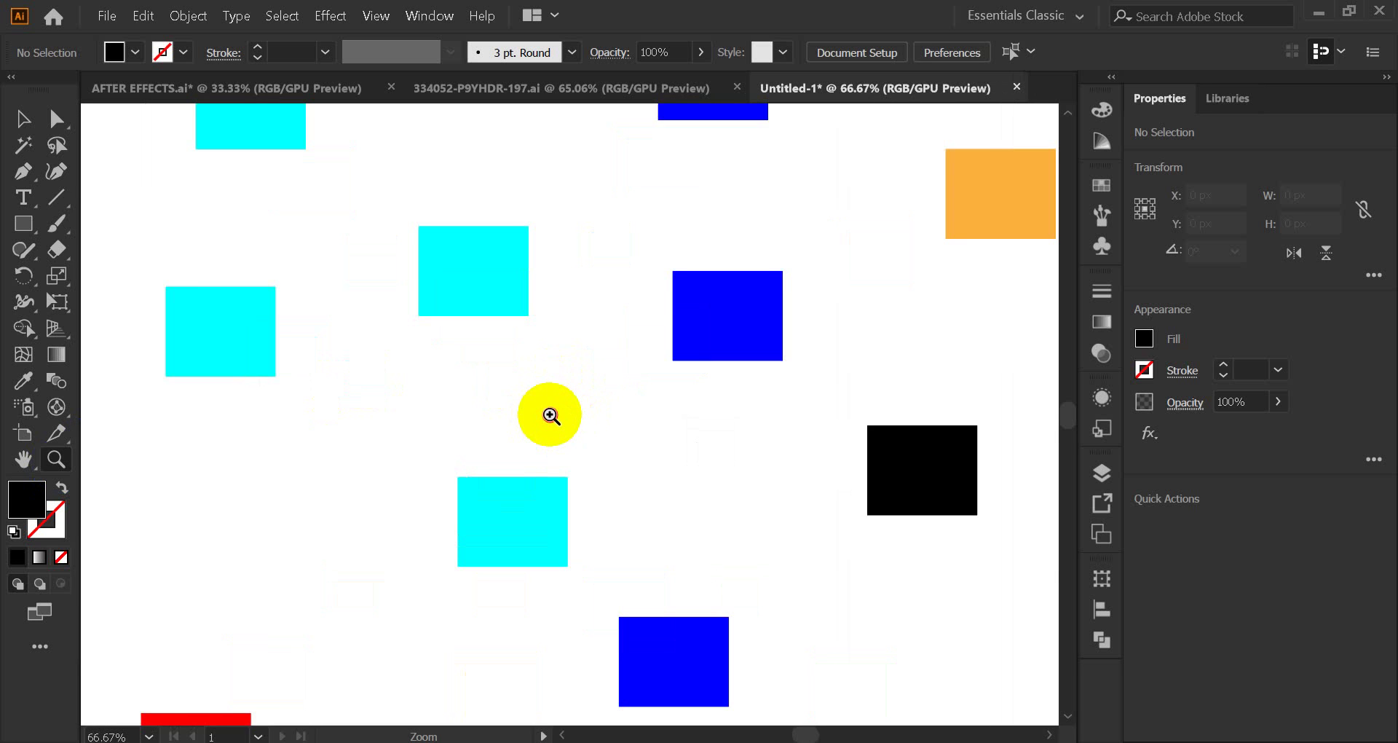
click(550, 414)
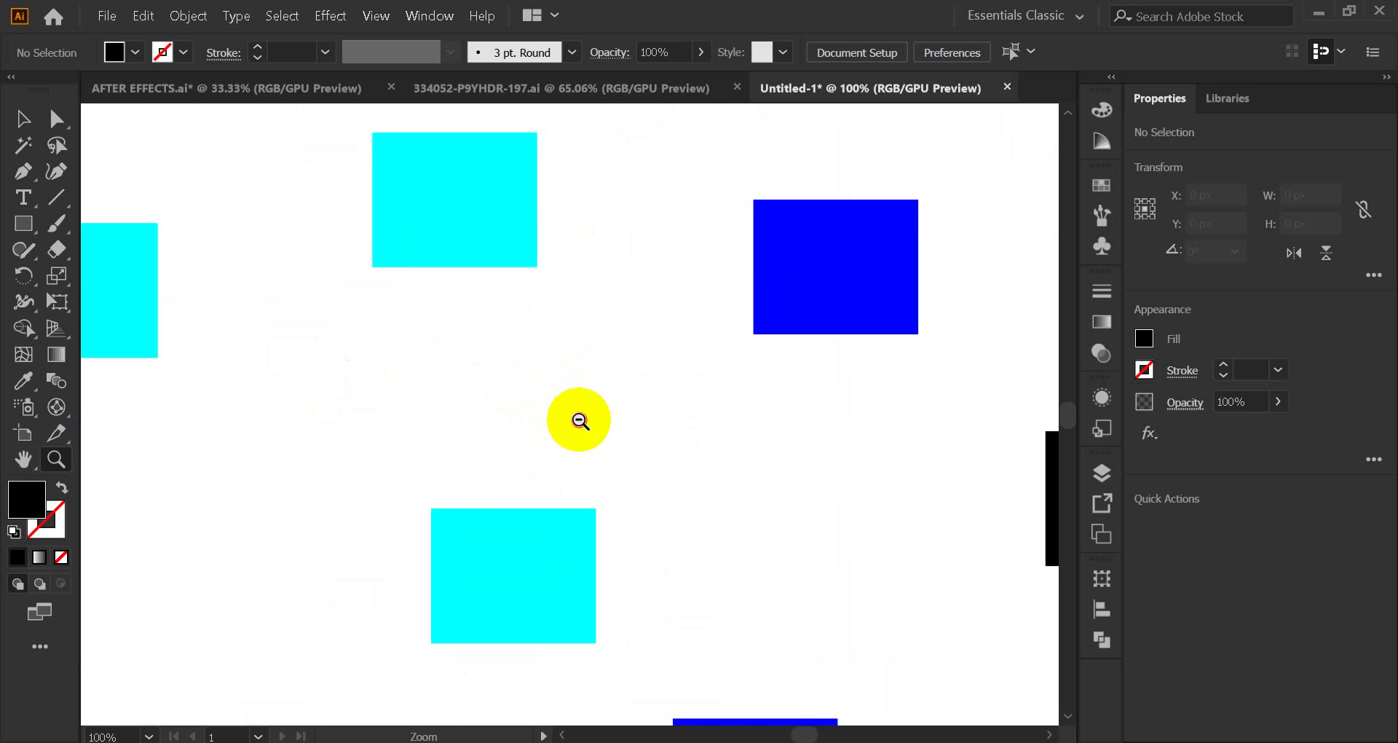
alt+click(577, 419)
alt+click(580, 420)
alt+click(580, 420)
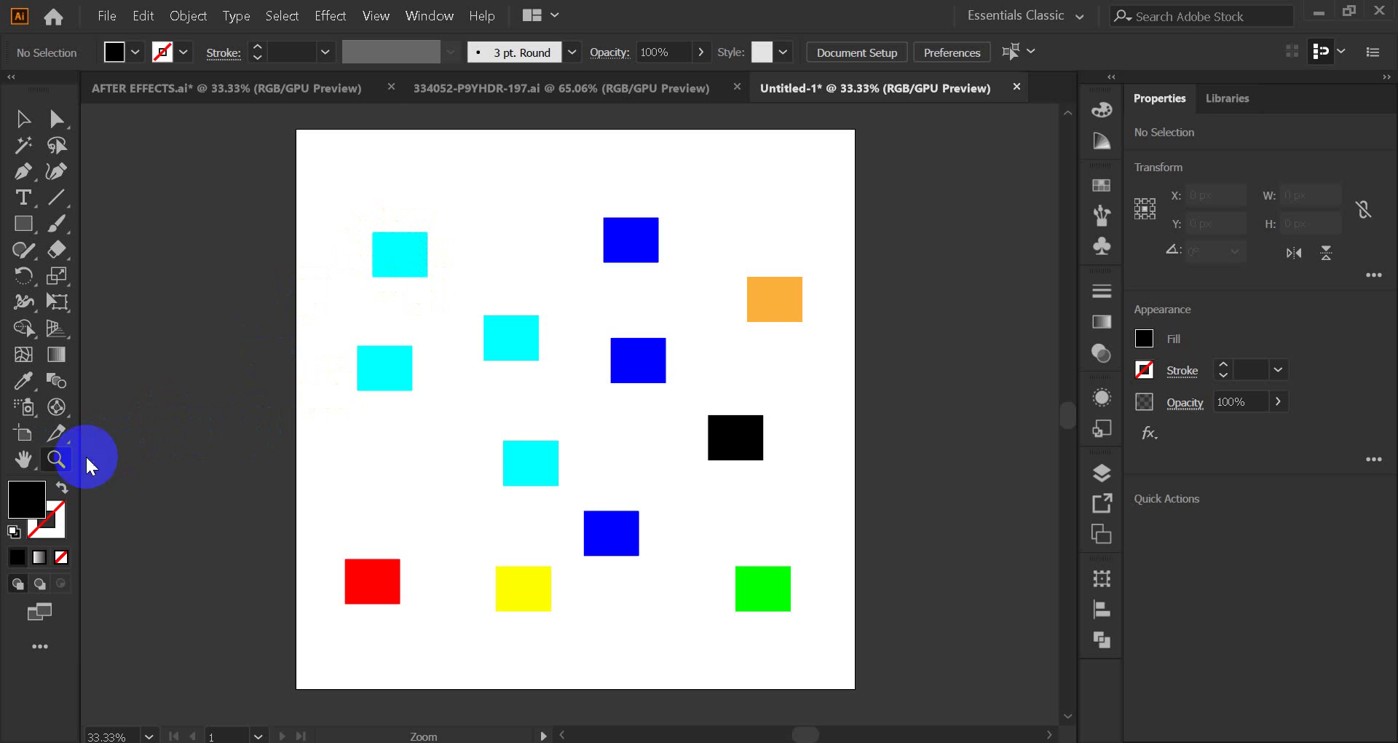
- Zoom in to 600% on the uppermost cyan rectangle with the Zoom tool
click(57, 460)
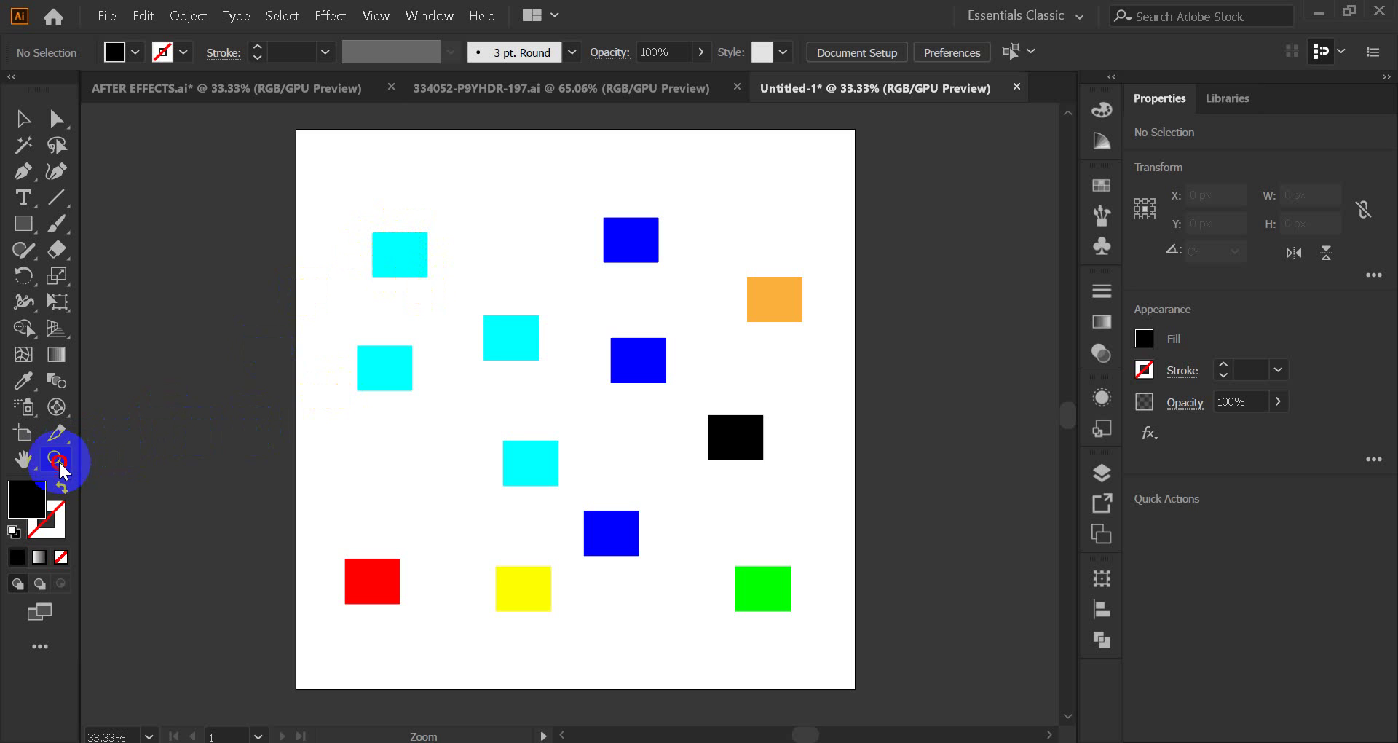
click(402, 255)
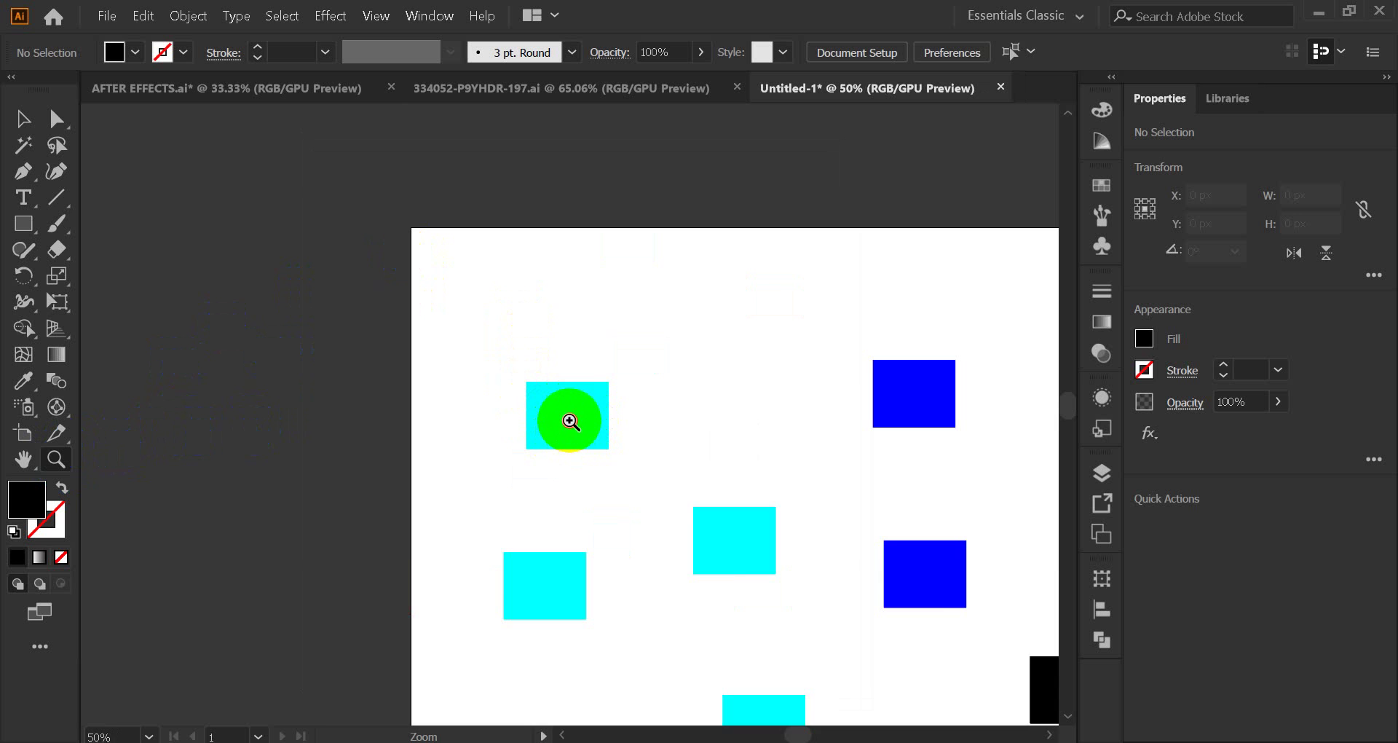
click(567, 418)
click(571, 405)
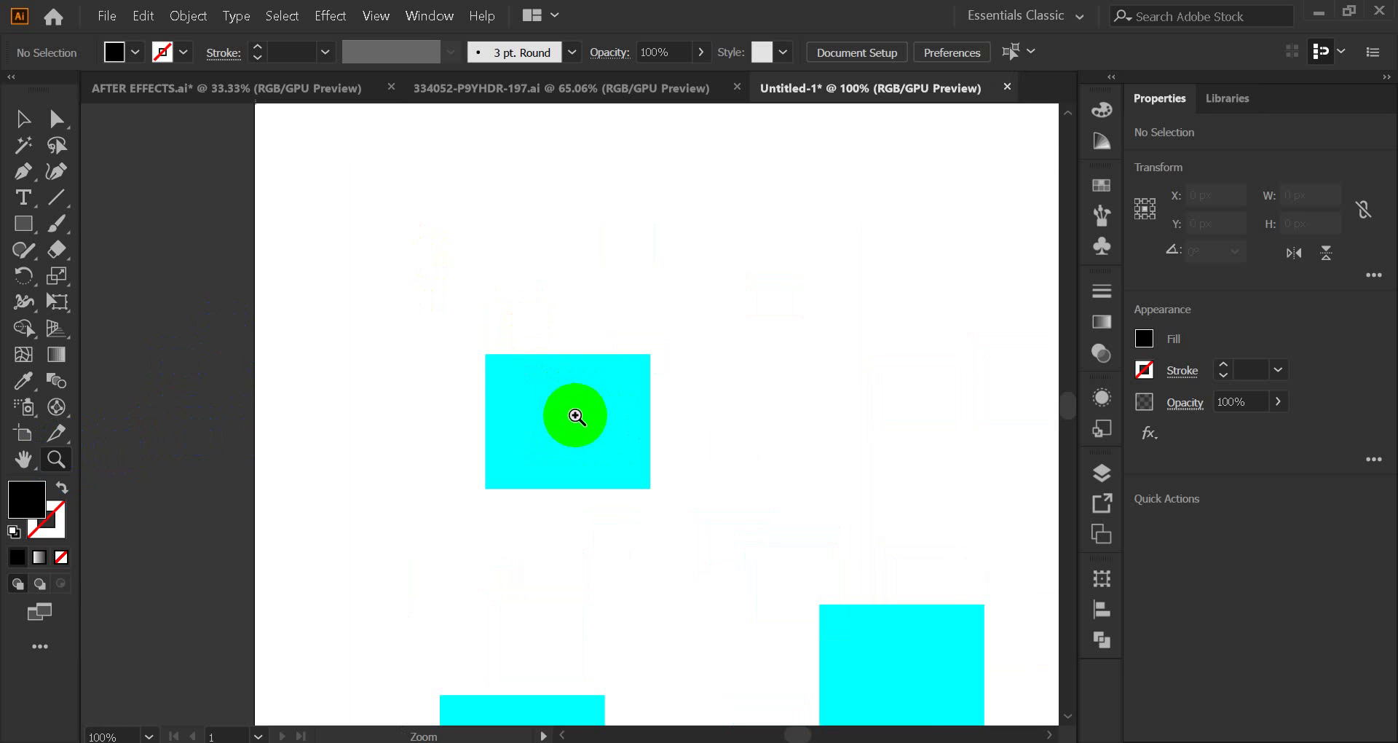
click(576, 416)
click(576, 416)
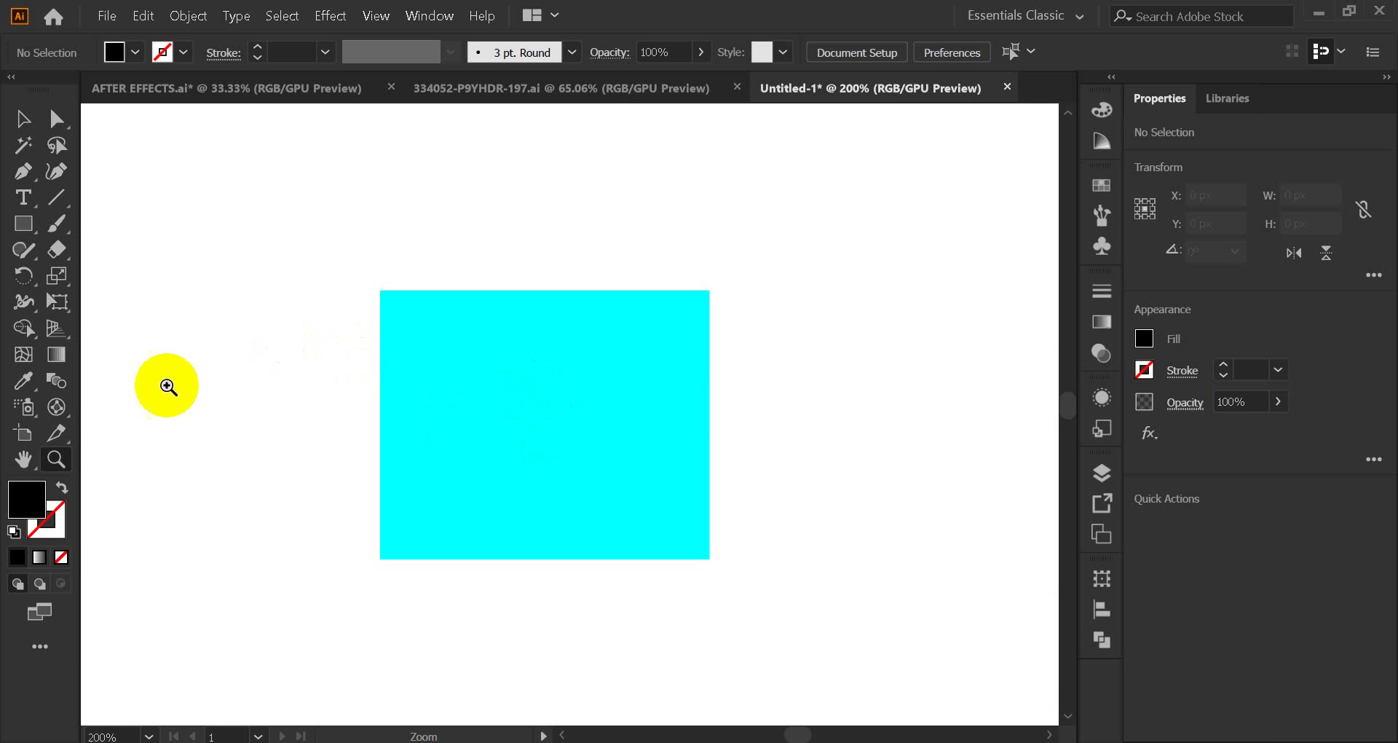
click(549, 424)
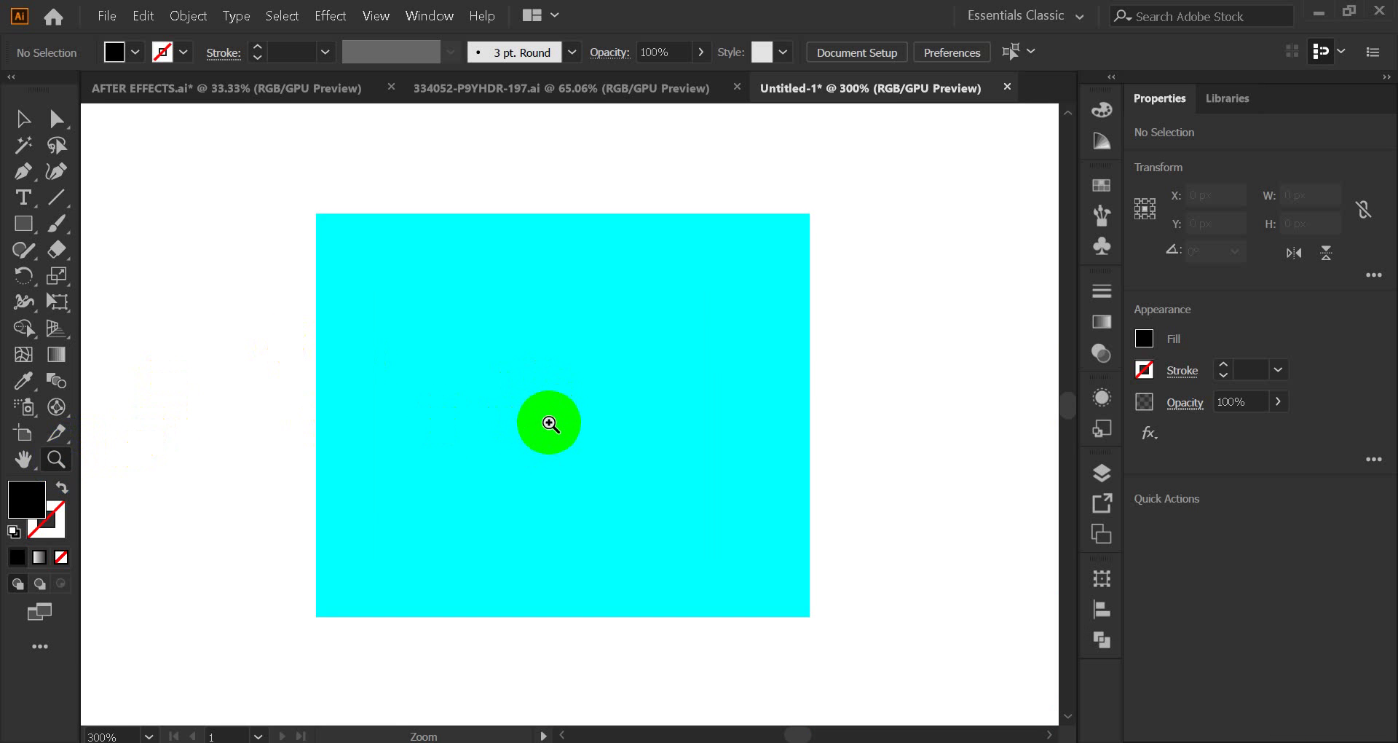
click(570, 416)
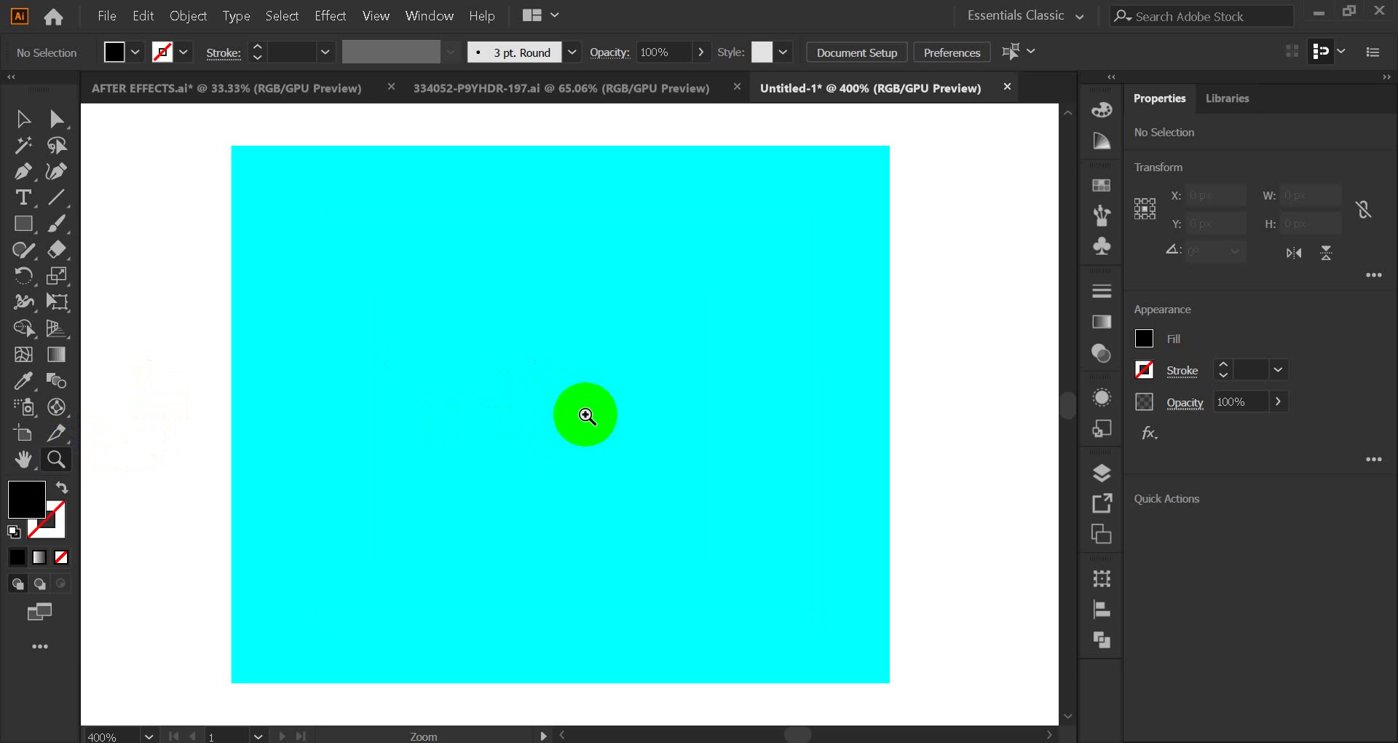
click(587, 415)
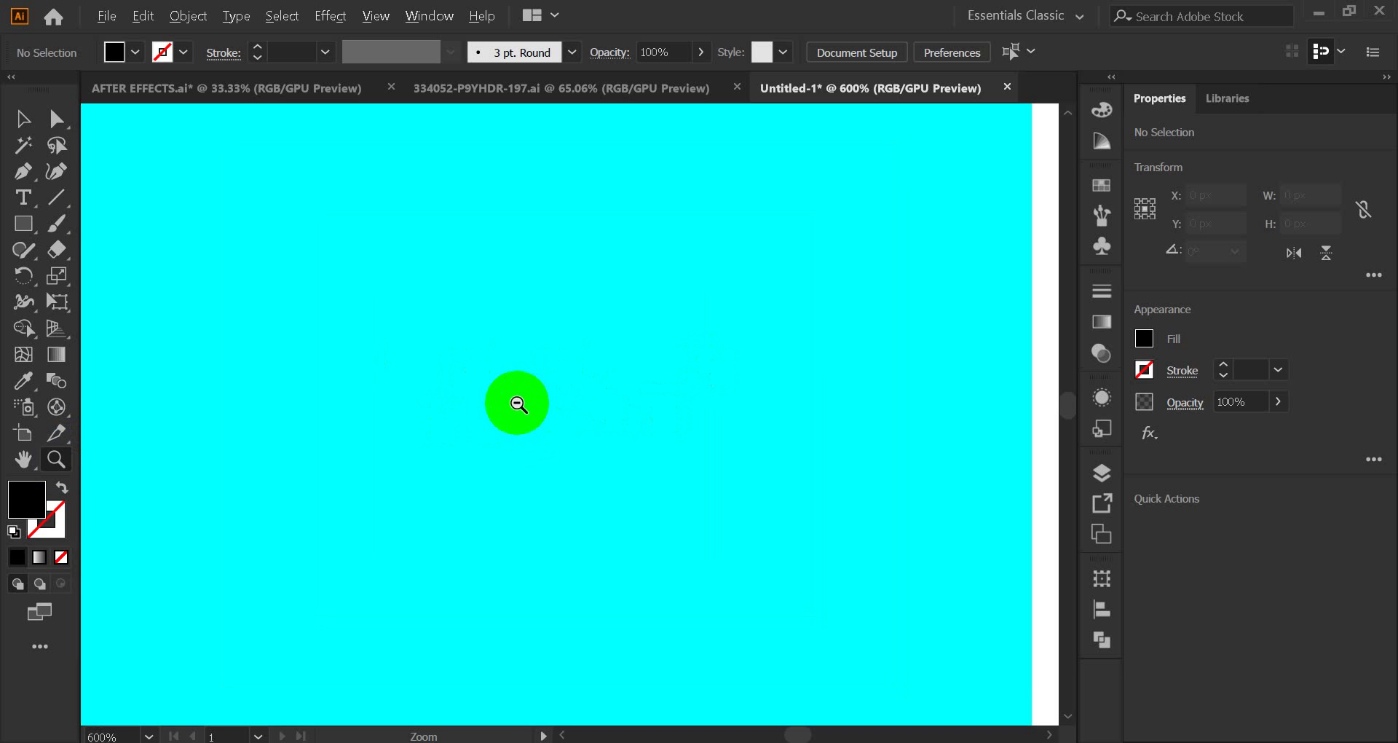
- Zoom out from the uppermost cyan rectangle to 33.33% with the Zoom tool
alt+click(518, 404)
alt+click(551, 404)
alt+click(585, 404)
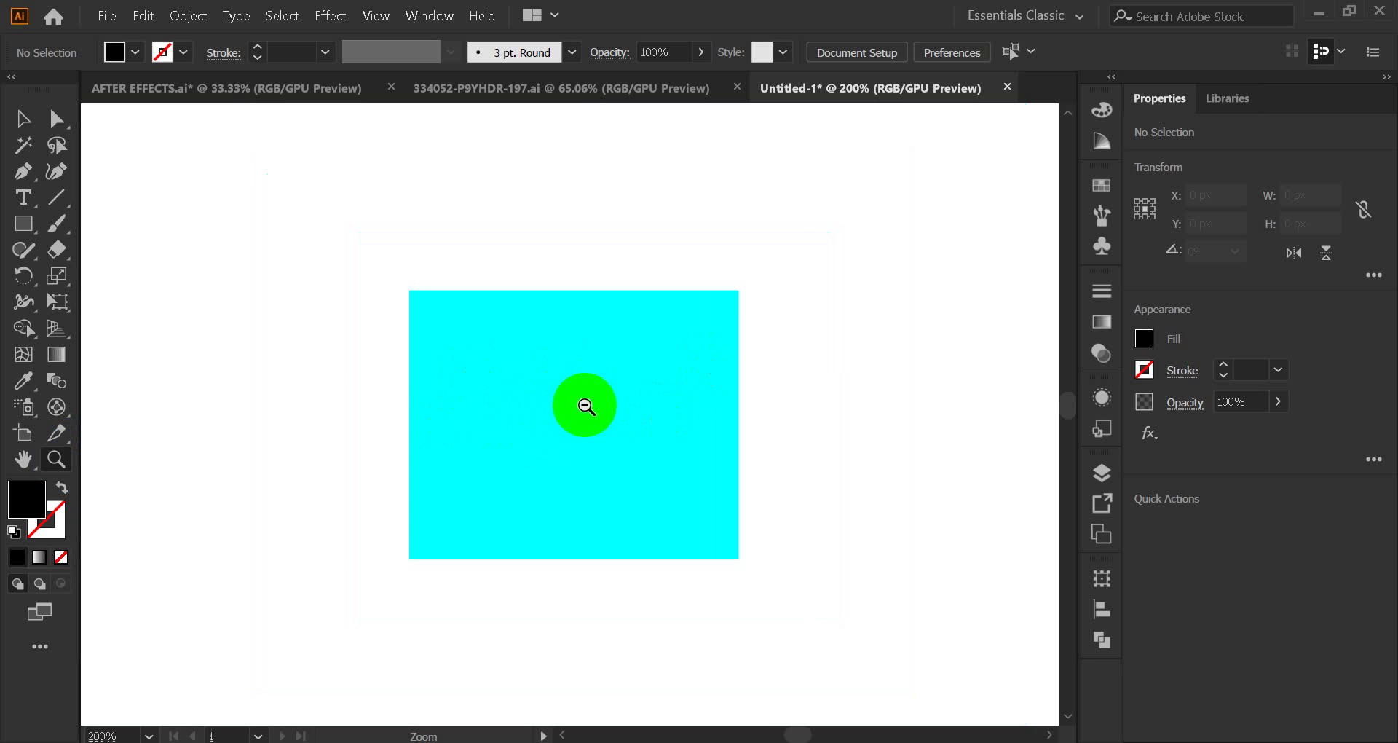
alt+click(590, 407)
alt+click(591, 405)
alt+click(590, 405)
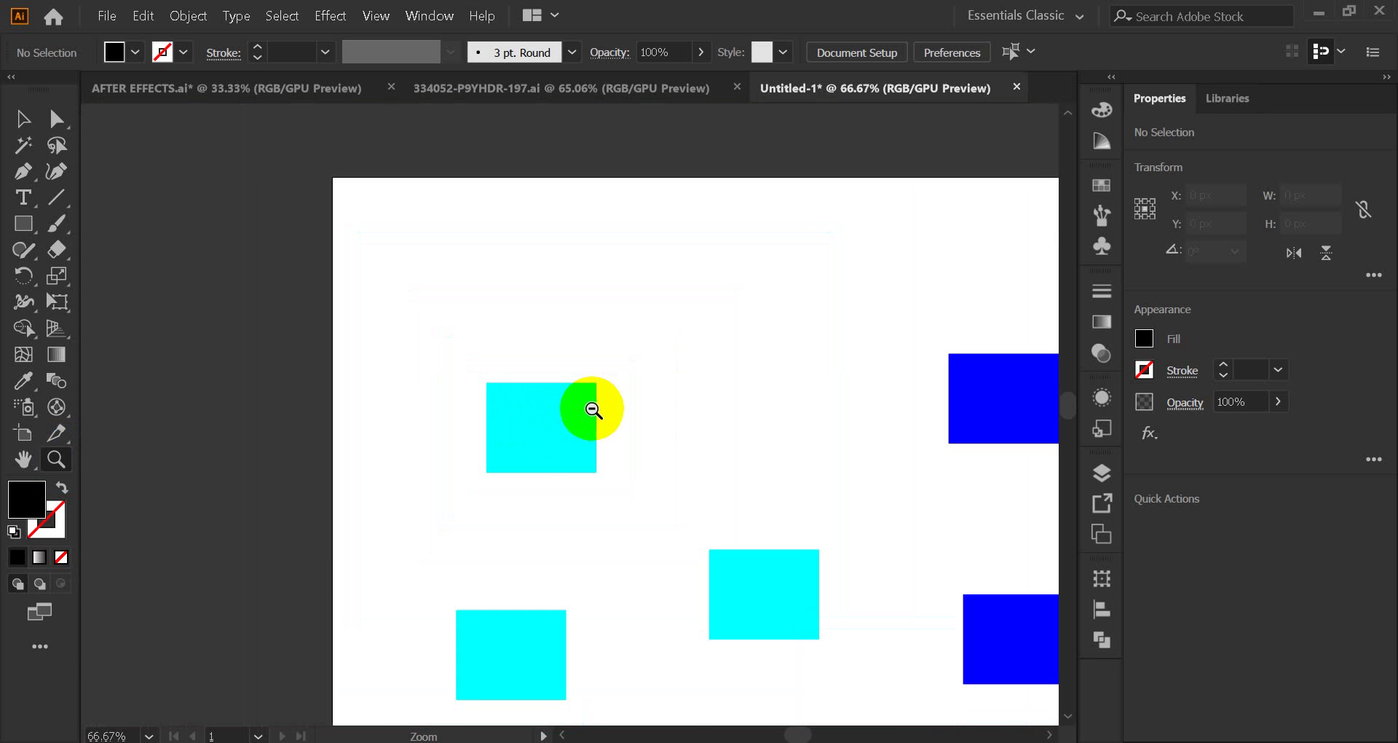
alt+click(548, 427)
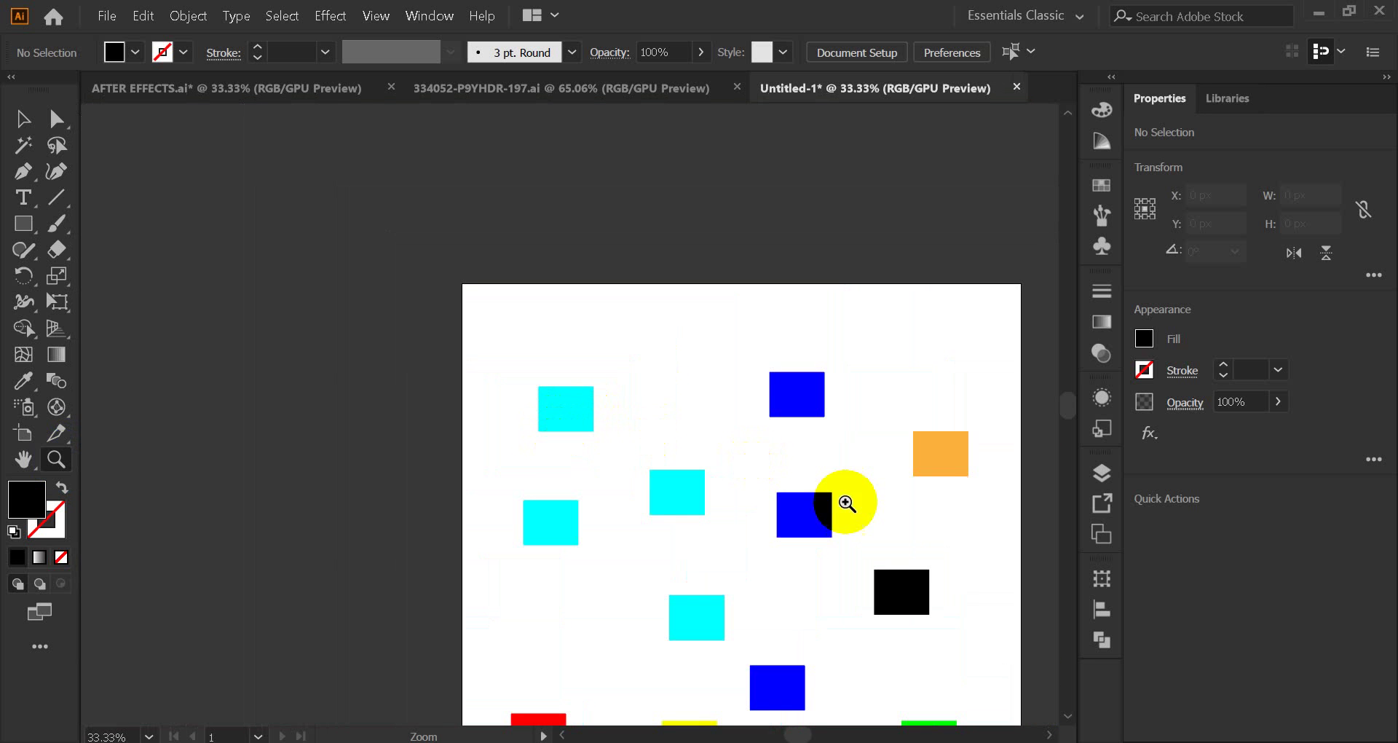
- Scroll the view vertically and horizontally across the artboard until the whole artboard is centred in the window
scroll(797, 472, down, 1)
scroll(877, 468, down, 1)
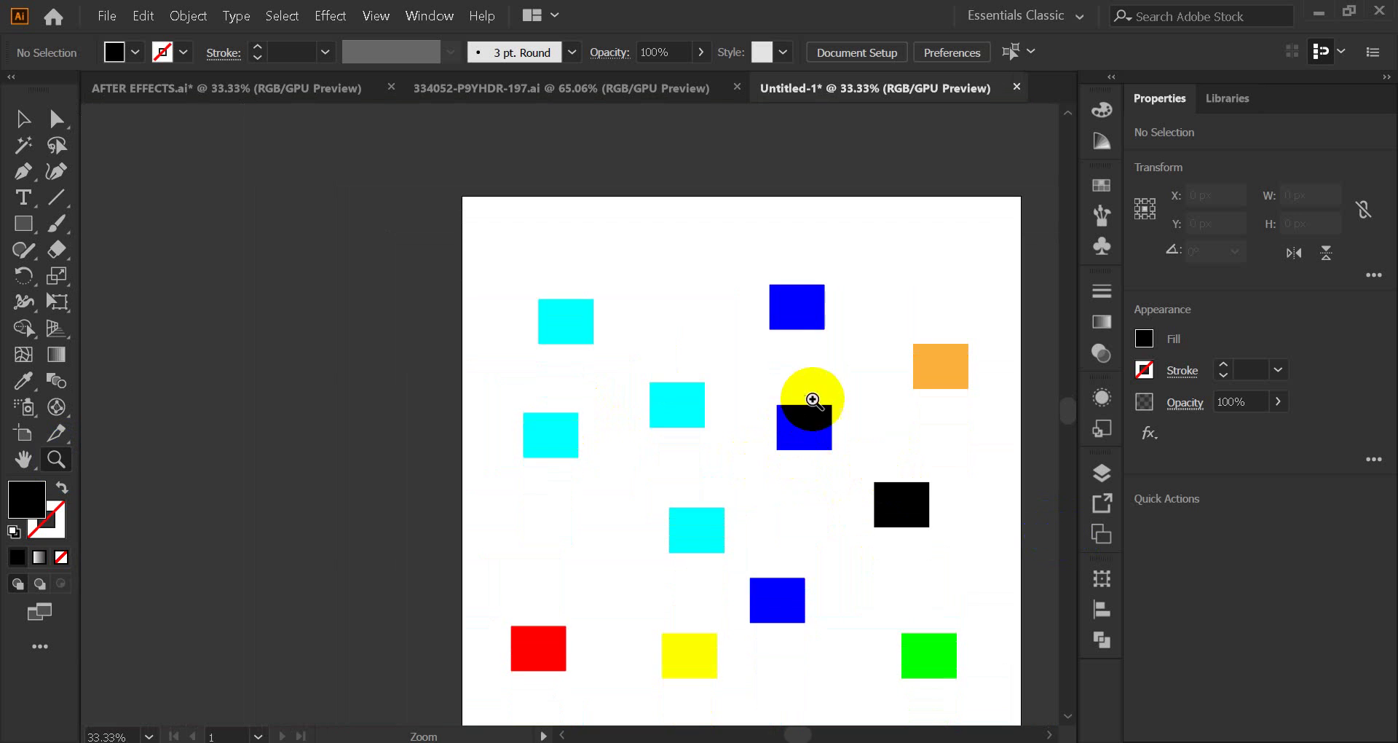
scroll(845, 400, down, 1)
scroll(845, 399, up, 7)
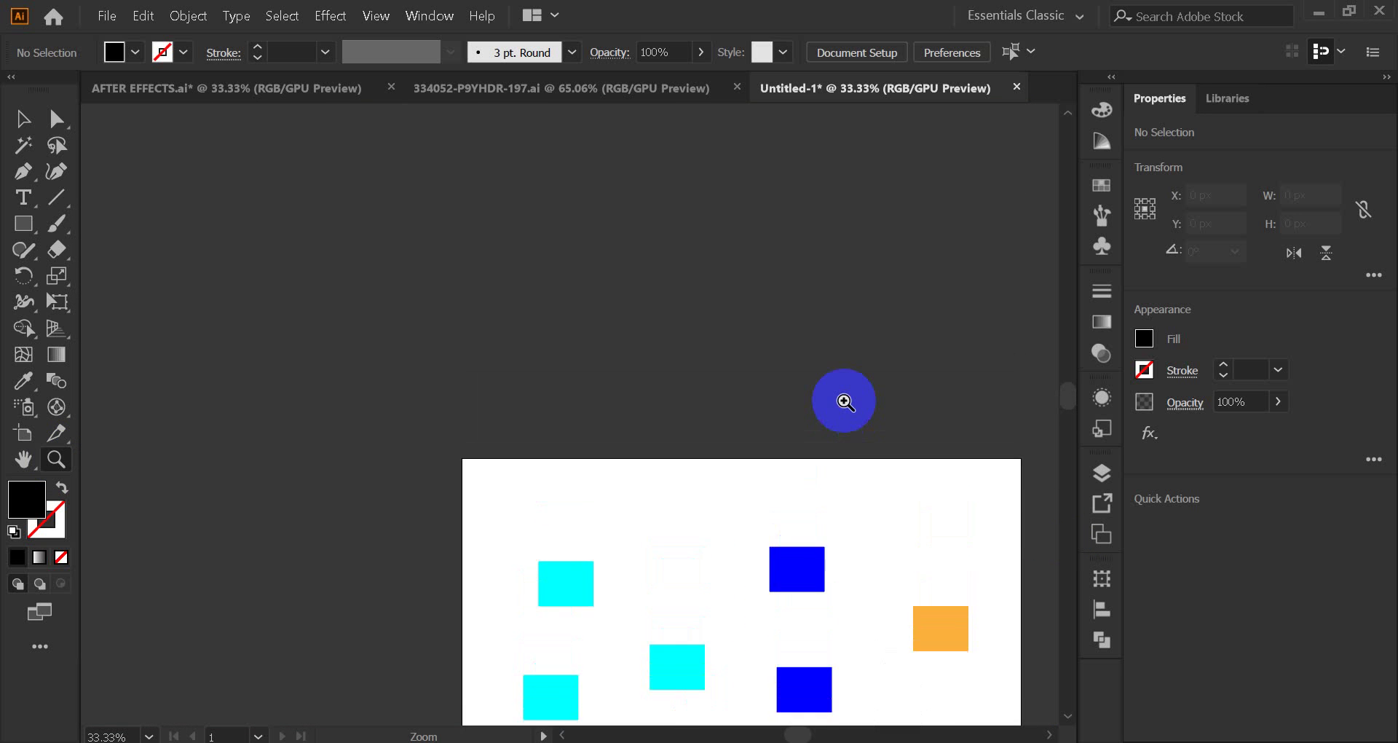
scroll(843, 401, down, 4)
scroll(844, 403, down, 6)
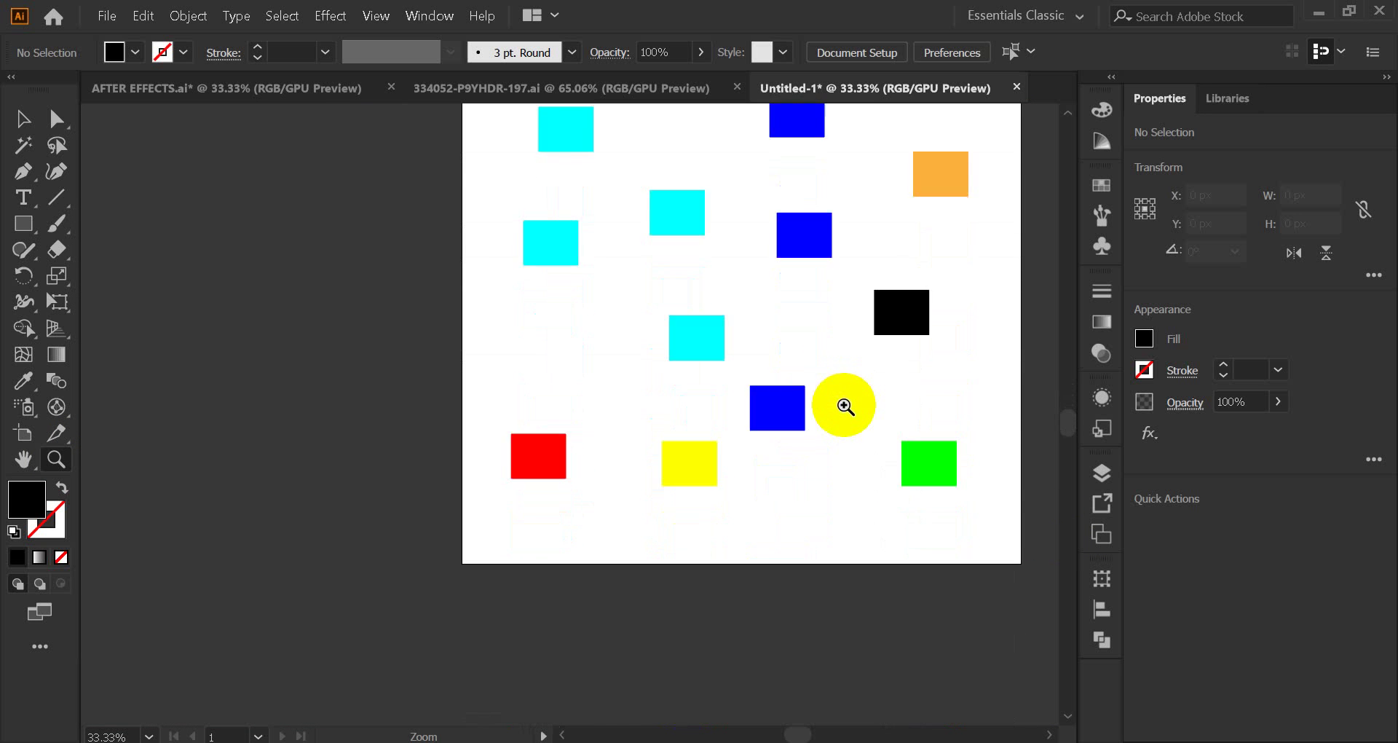
scroll(844, 405, up, 2)
scroll(844, 404, up, 3)
scroll(844, 401, down, 2)
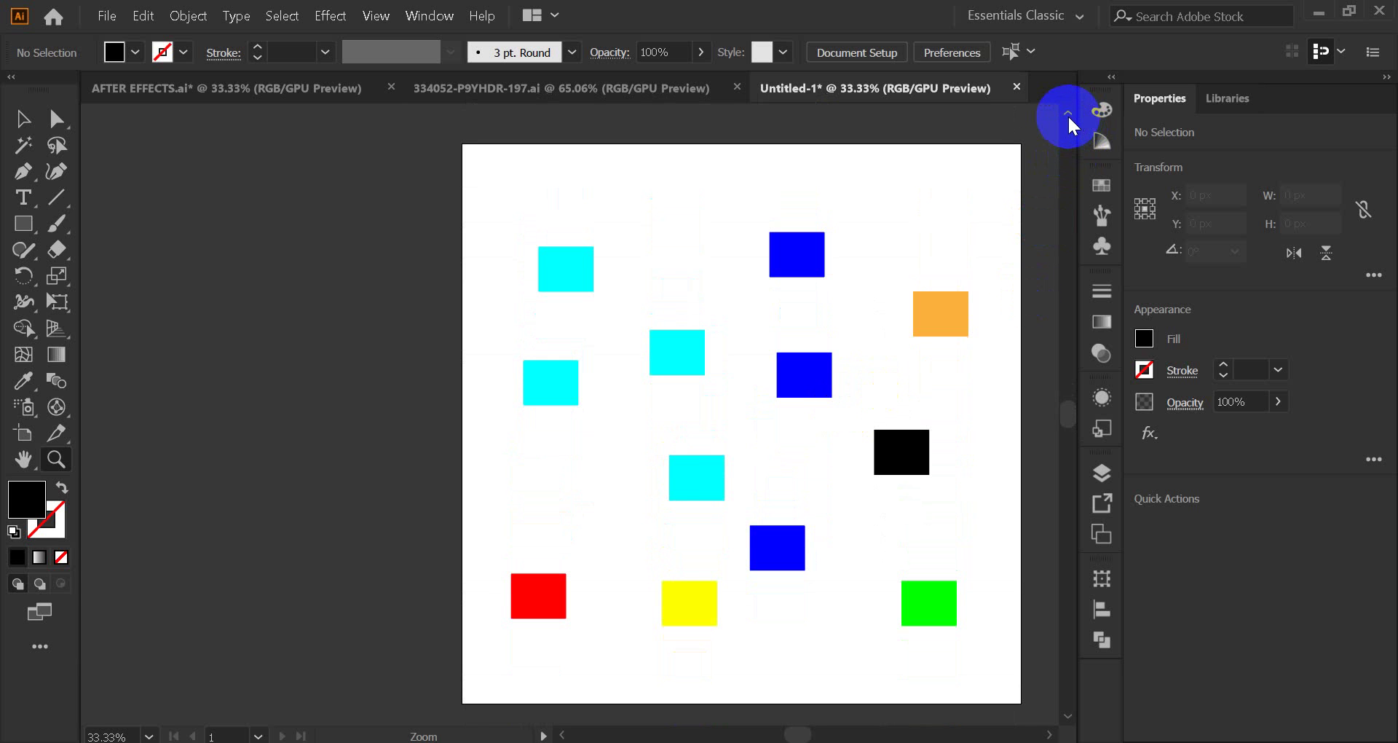
click(1068, 716)
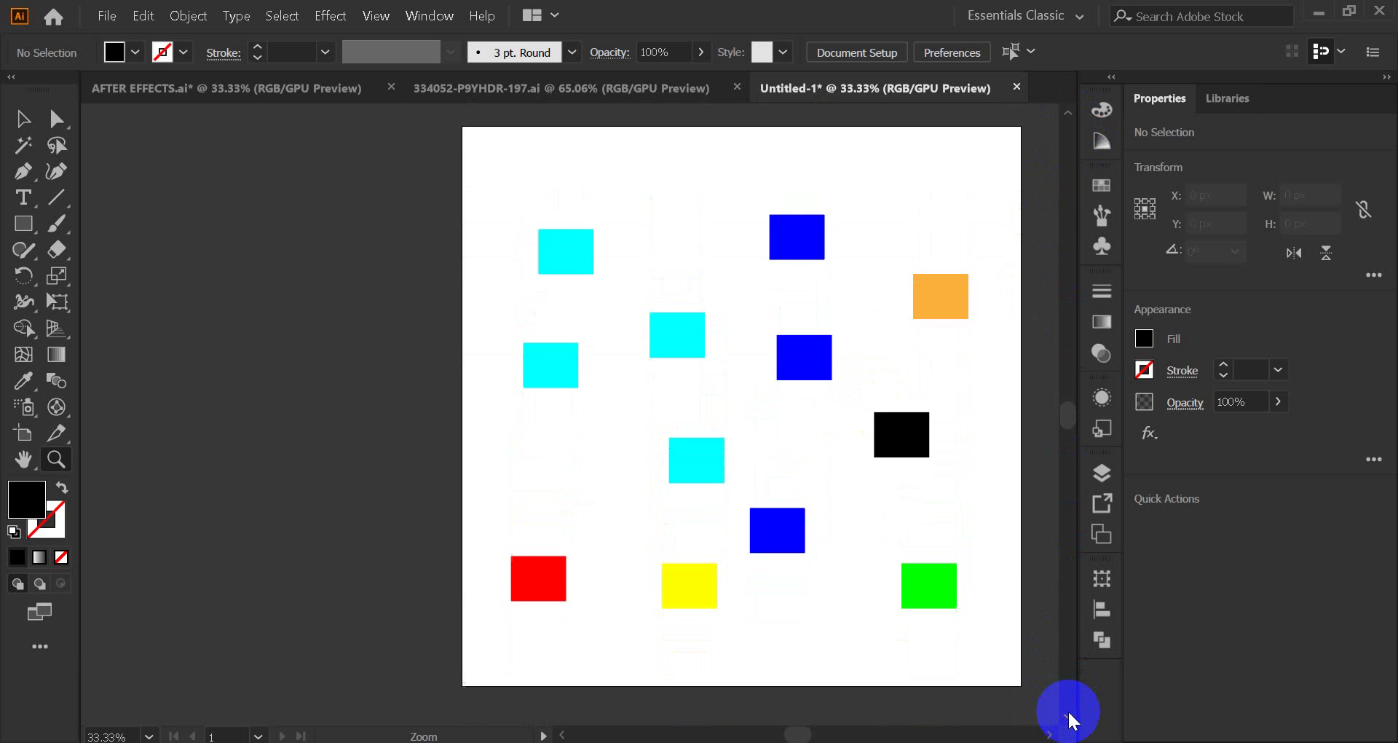
click(560, 734)
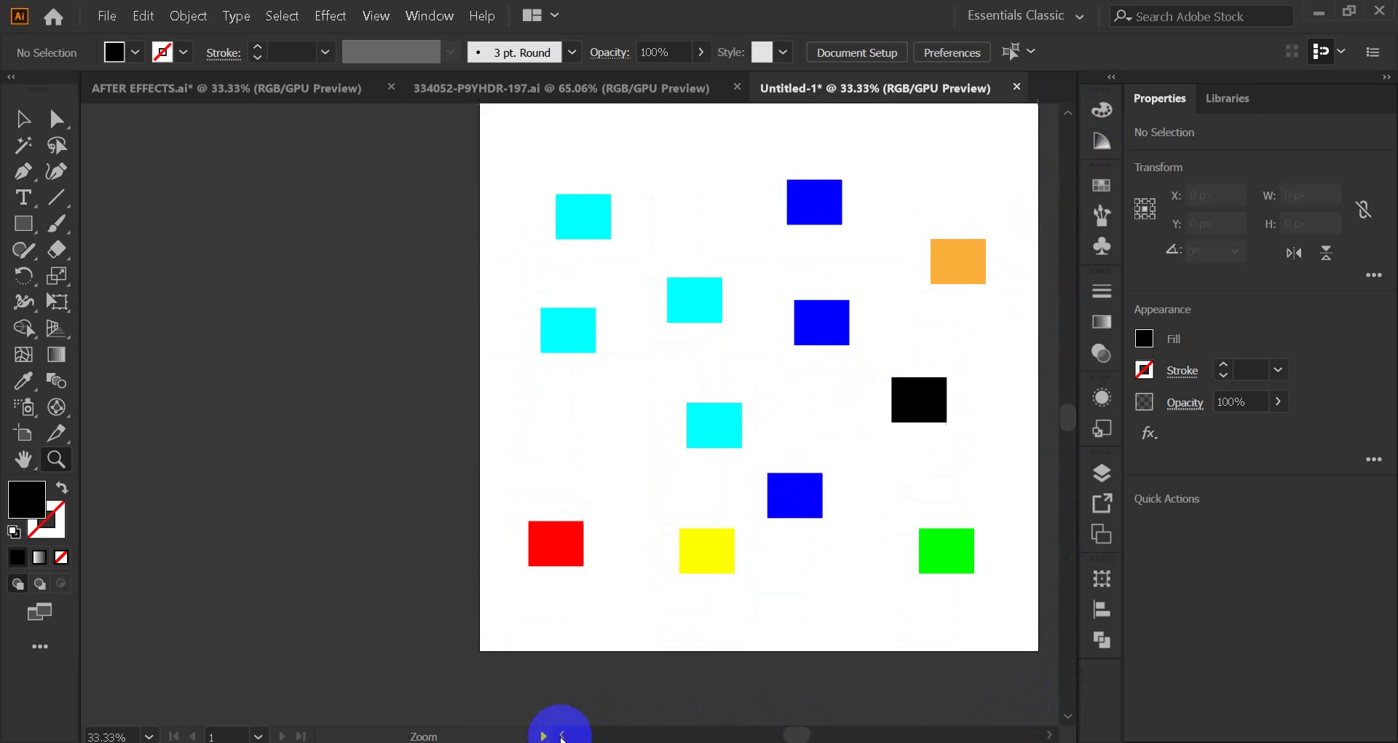
click(1049, 734)
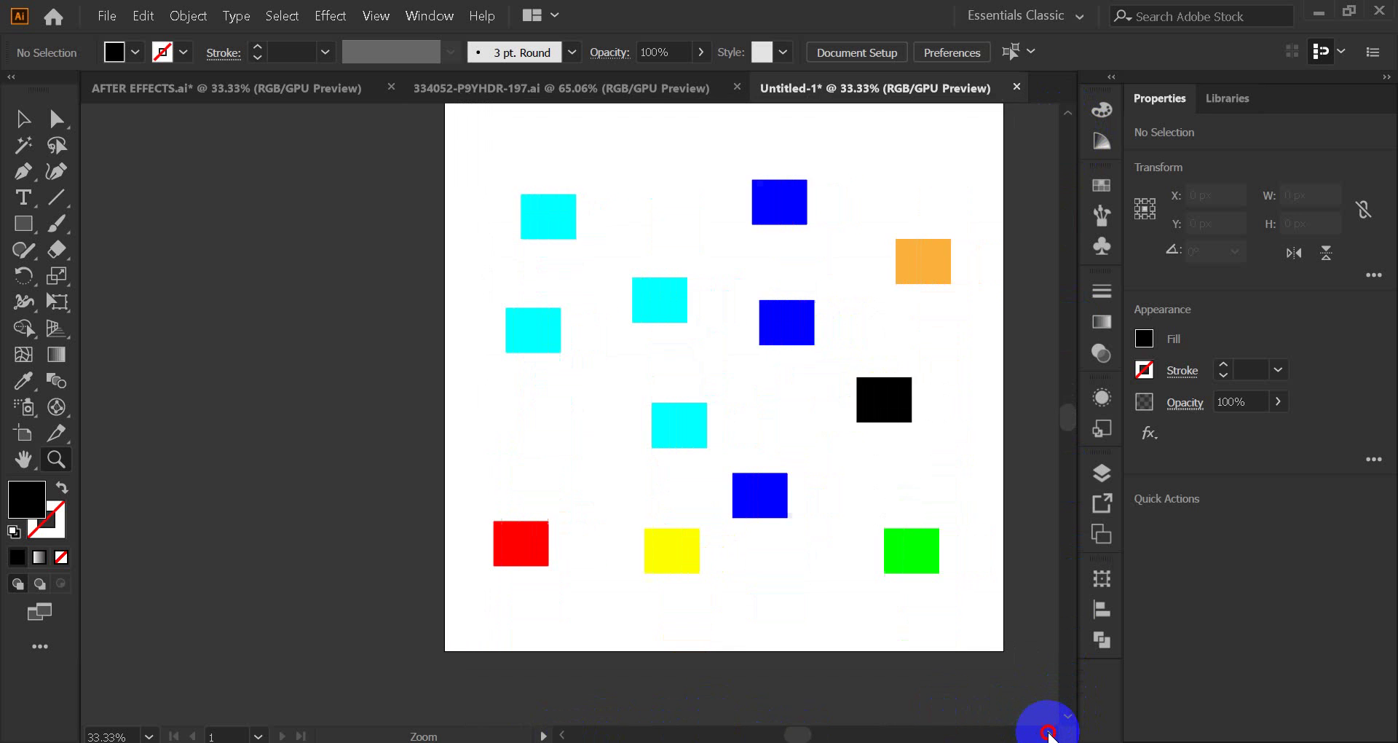
scroll(994, 611, up, 1)
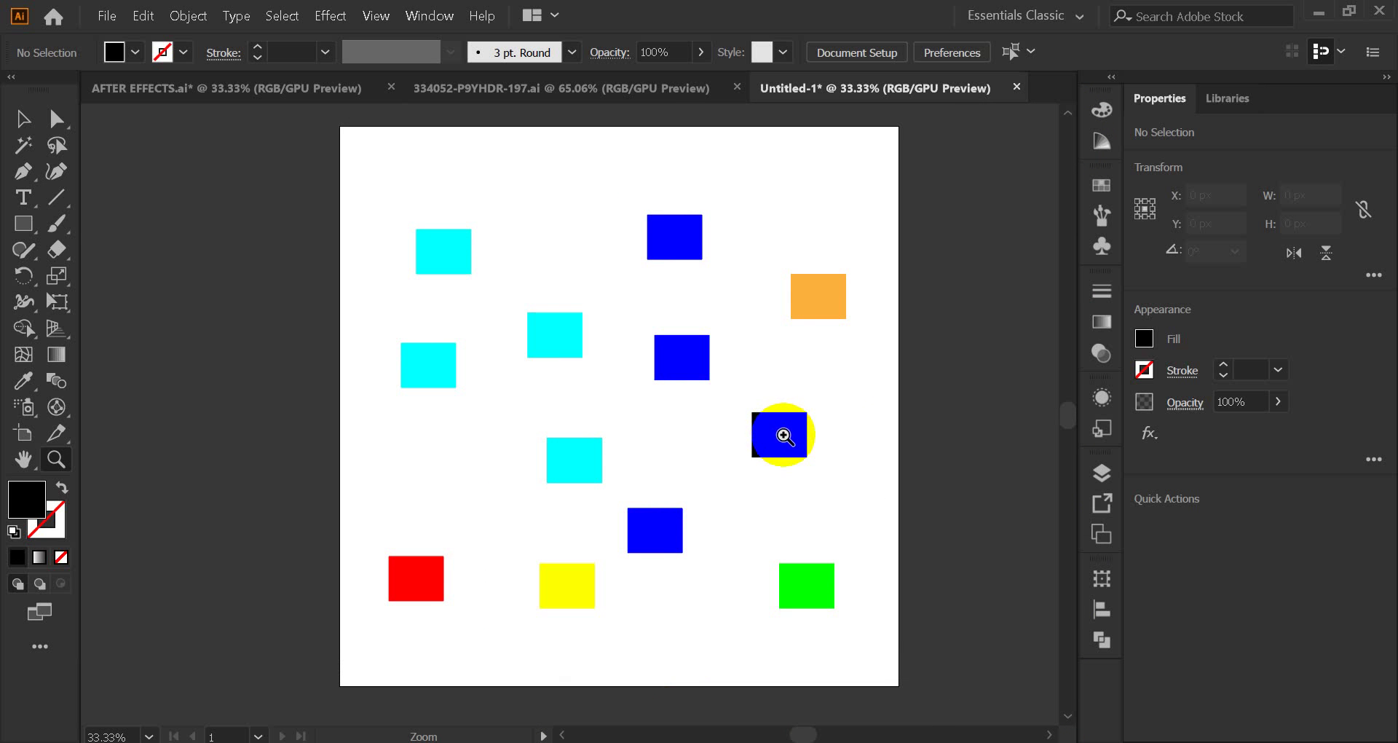
- Zoom in to 300% on the black rectangle with the Zoom tool
click(779, 432)
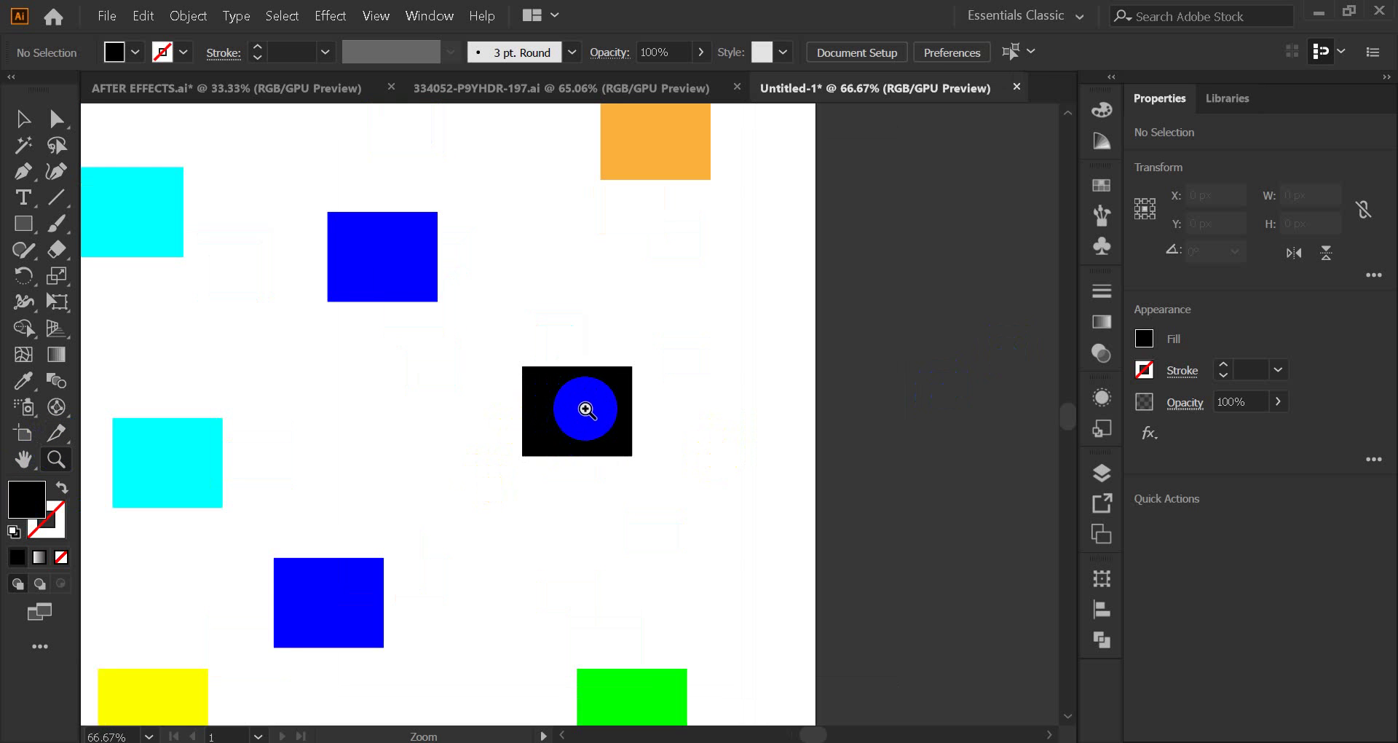
click(577, 406)
click(565, 423)
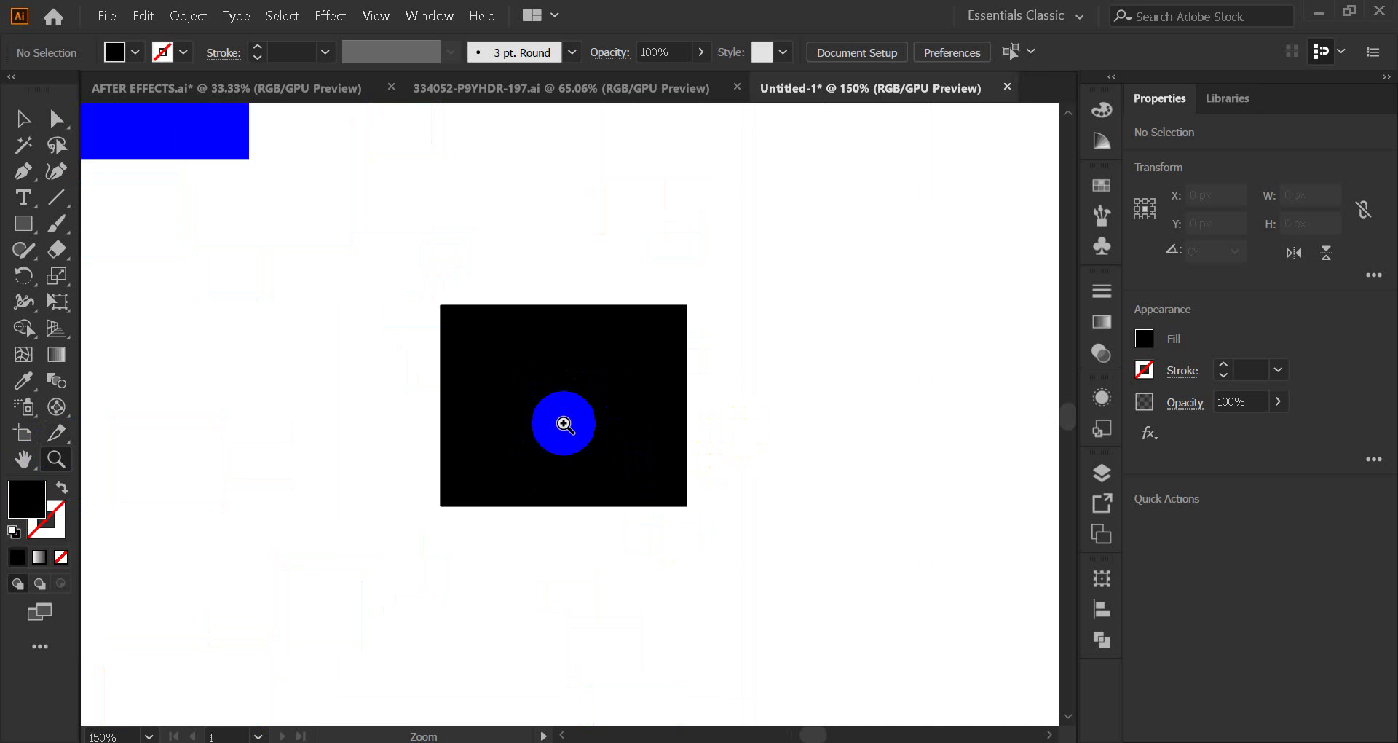
click(566, 418)
click(570, 416)
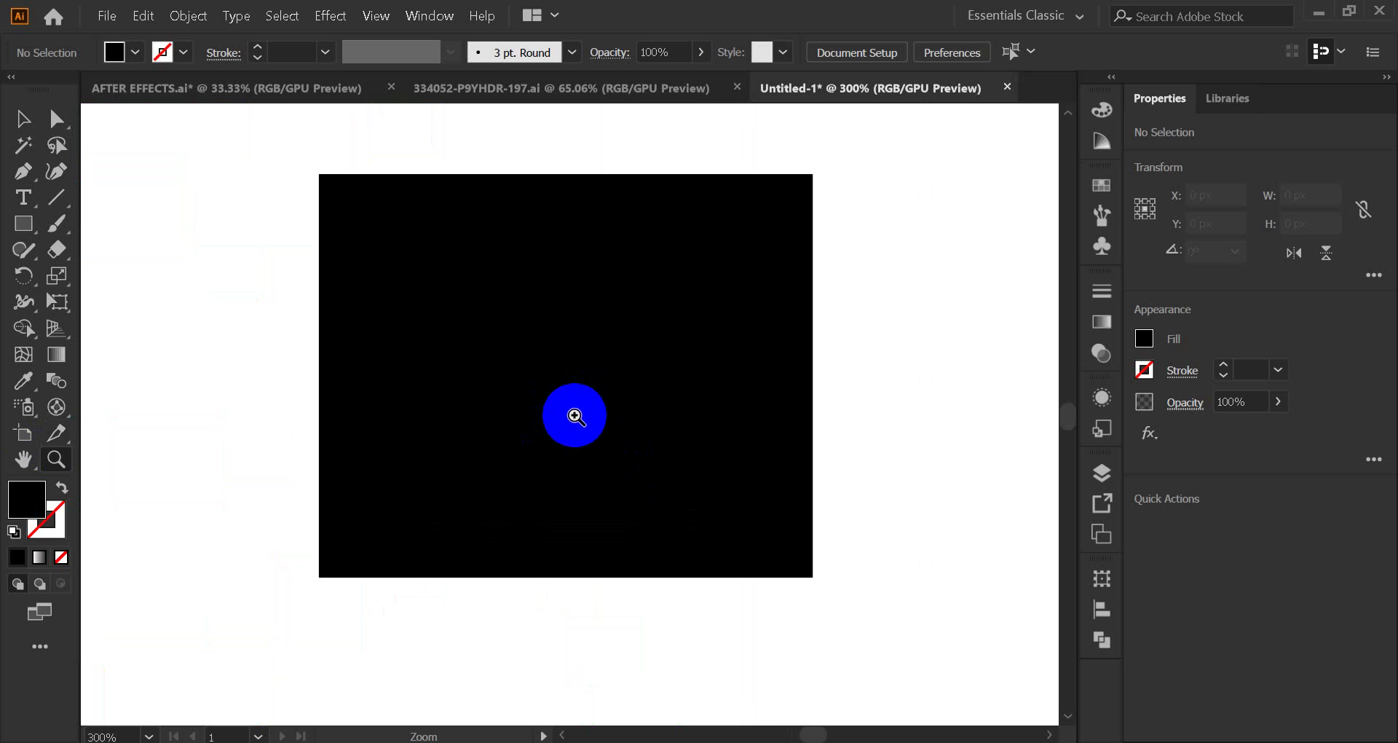
- Zoom out from the black rectangle to 100% with the Zoom tool
alt+click(290, 301)
alt+click(518, 349)
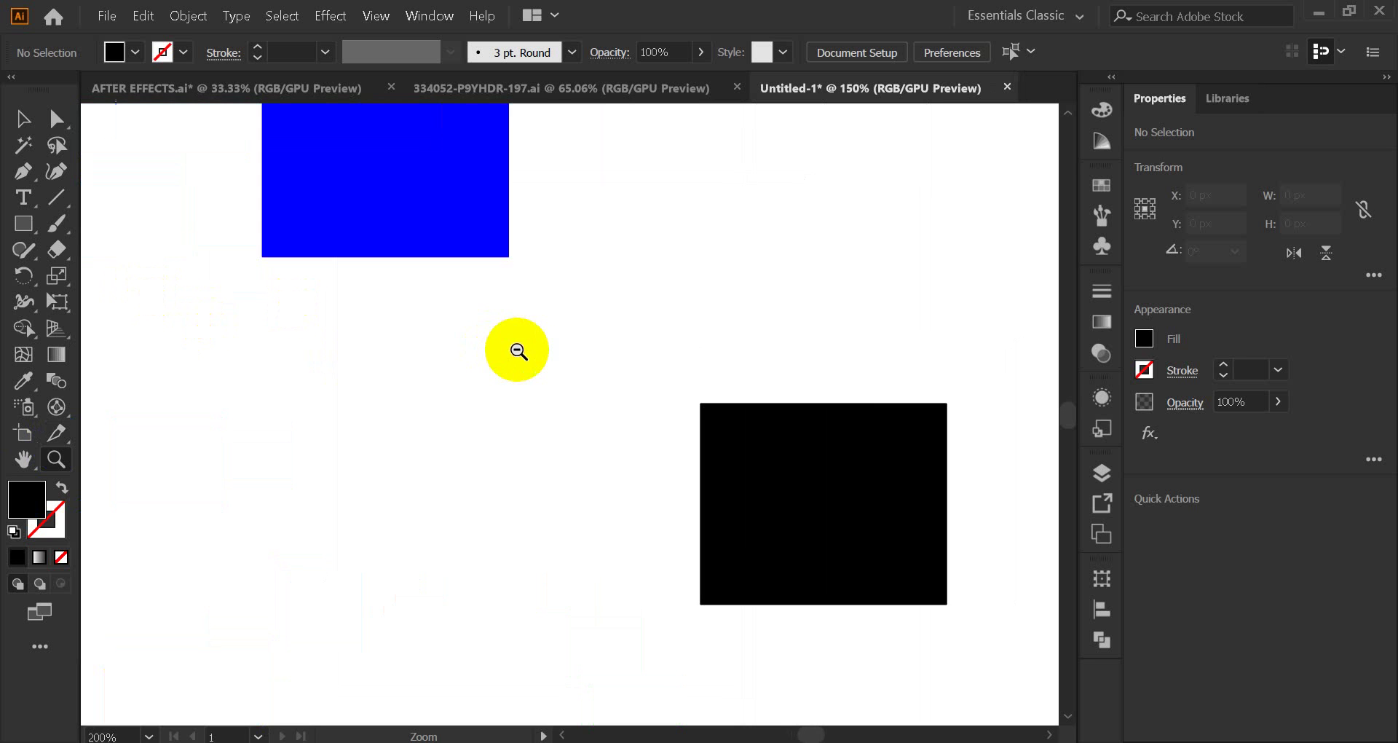
alt+click(823, 503)
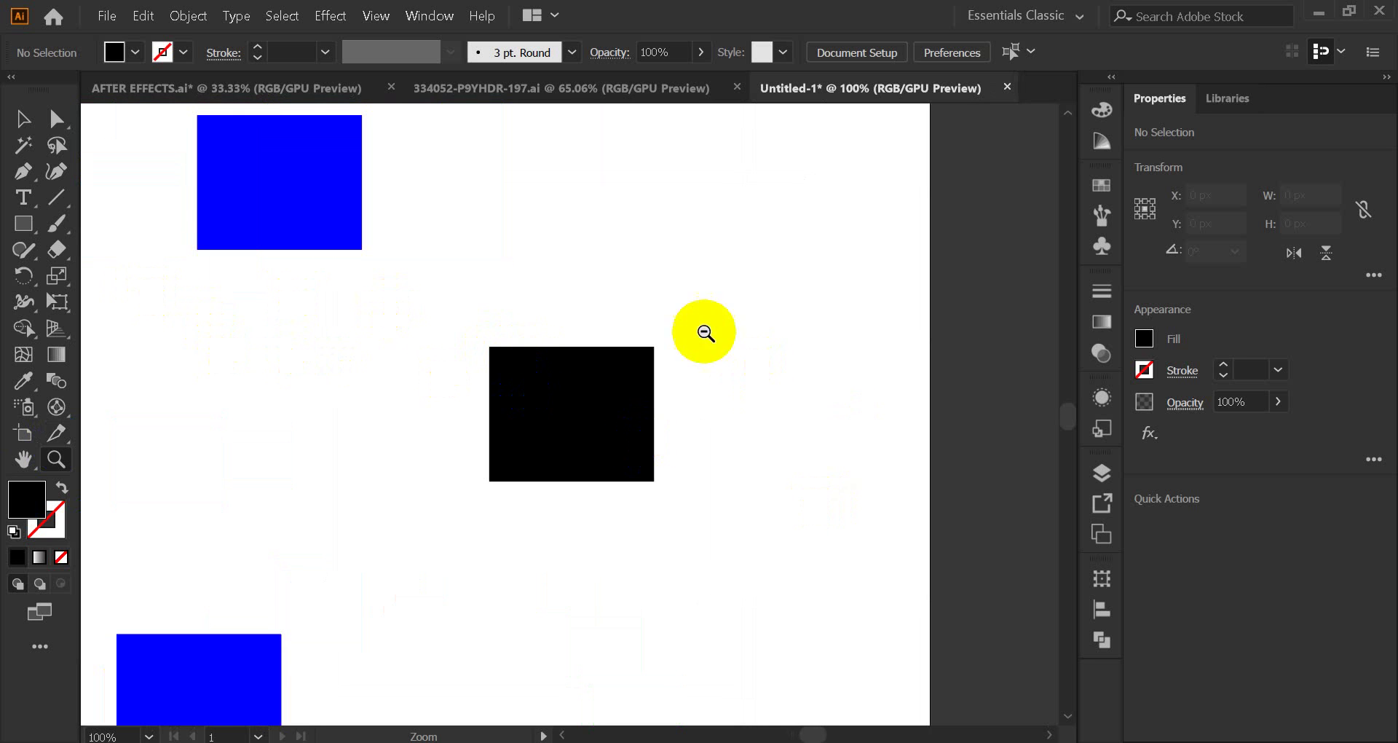
- Zoom in to 600% on the orange rectangle above the black one
scroll(826, 276, up, 8)
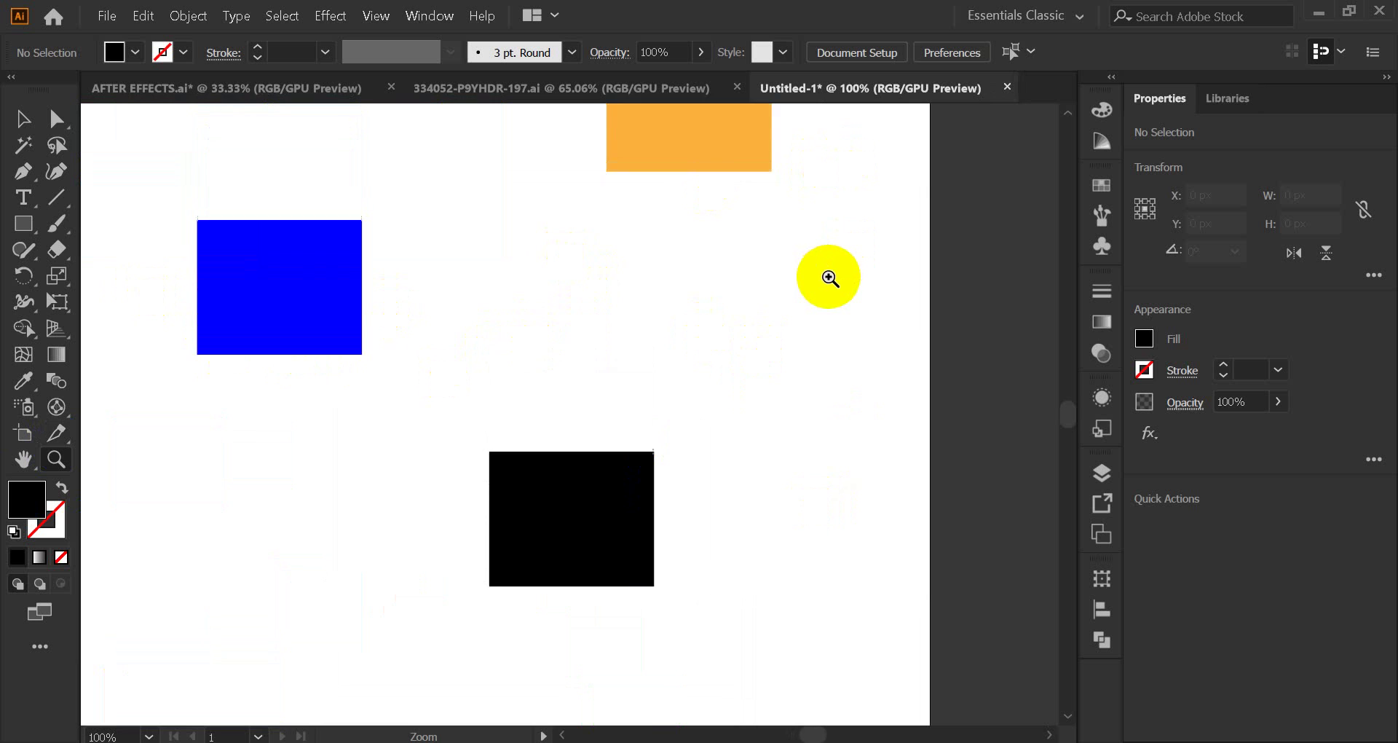
click(705, 290)
click(546, 416)
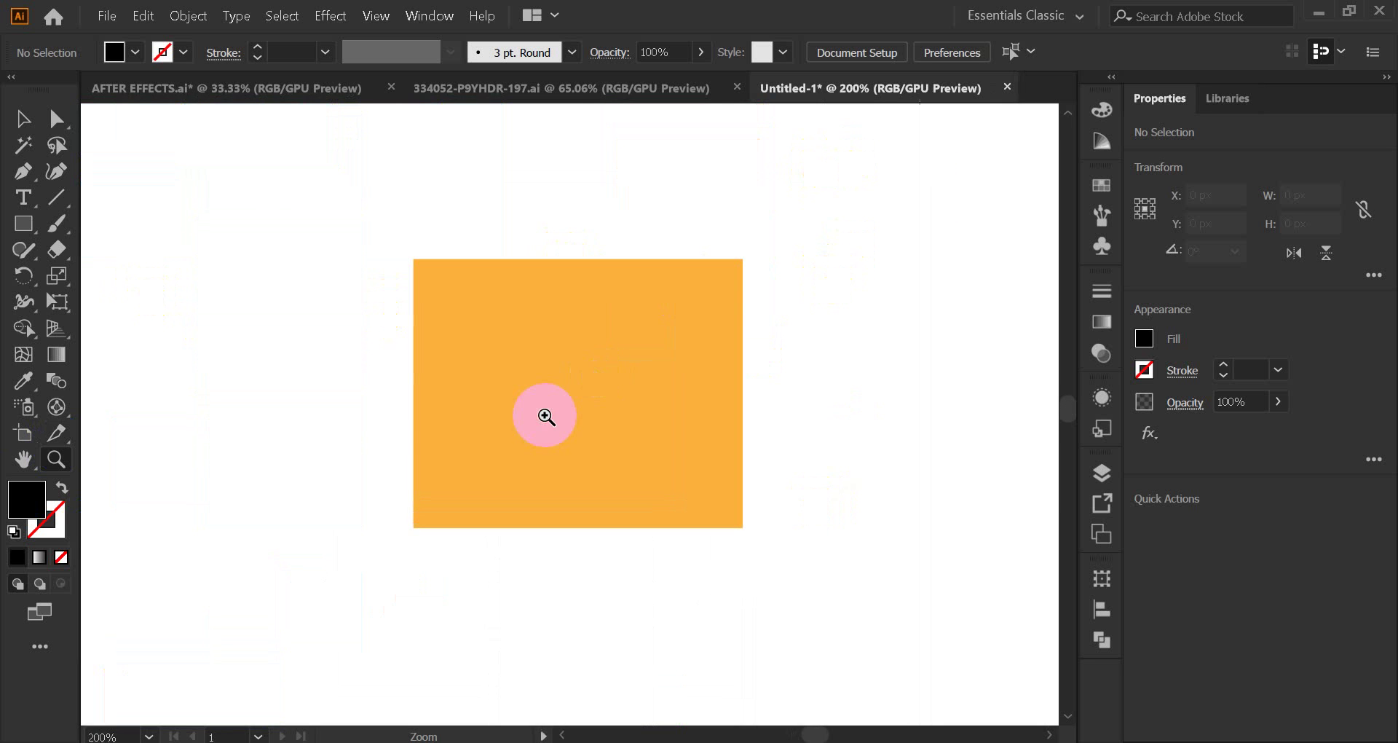
click(616, 366)
click(560, 385)
scroll(468, 396, down, 2)
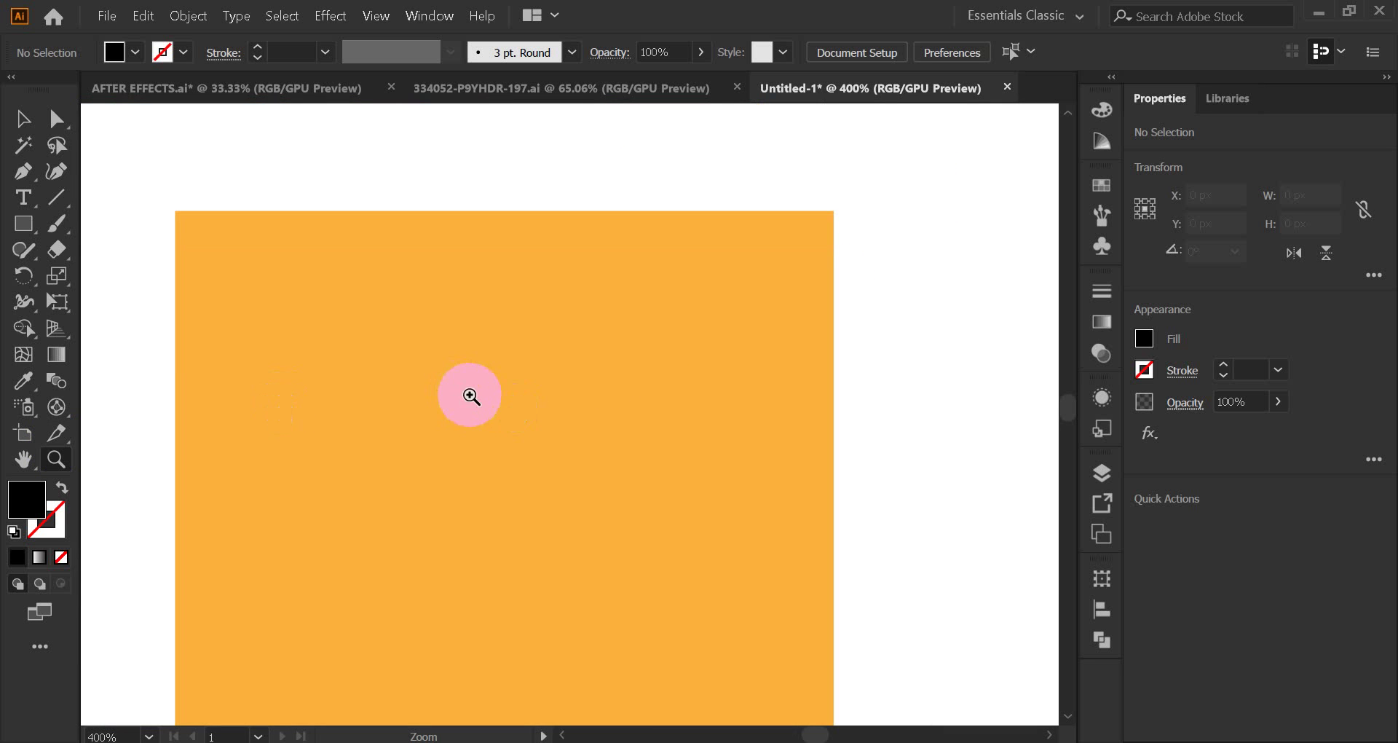
click(491, 406)
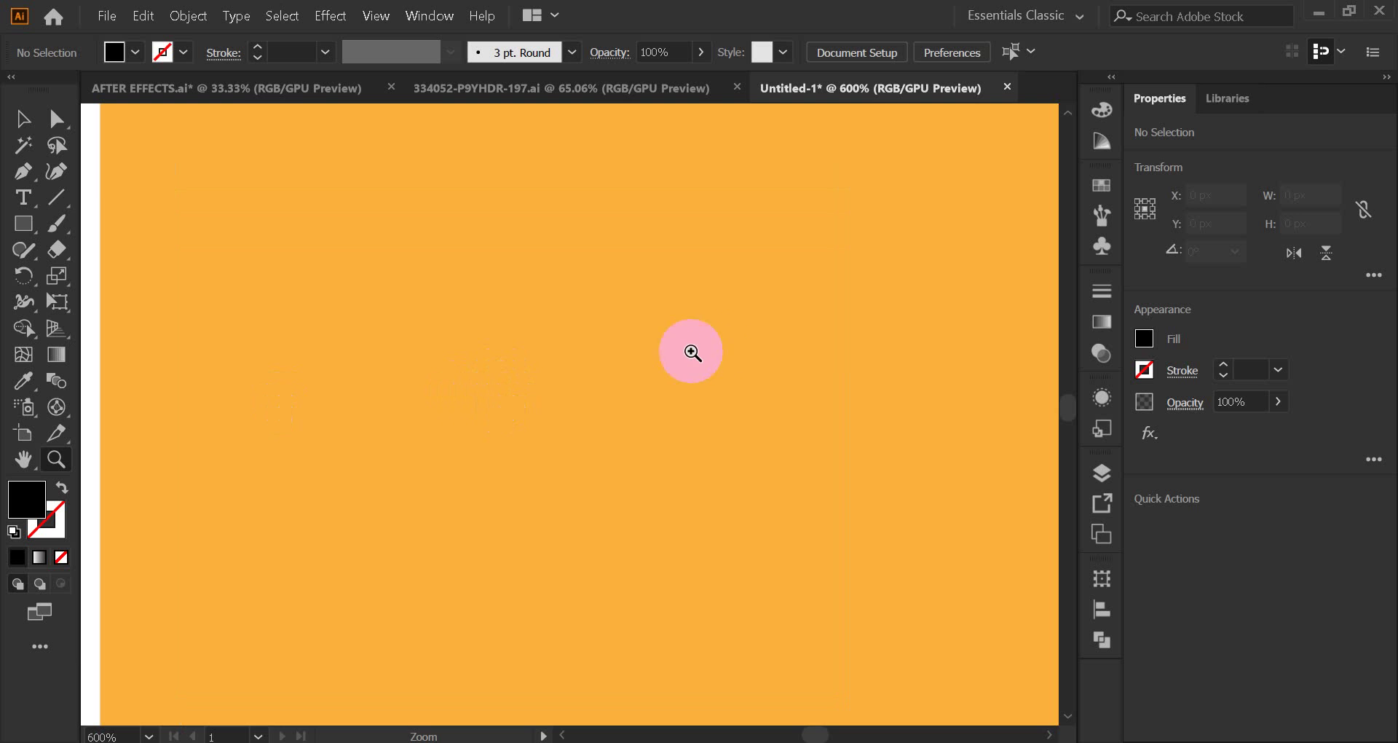
- Zoom out from the orange rectangle to 33.33% so the whole artboard shows, and switch to the Selection tool
alt+click(648, 370)
alt+click(648, 370)
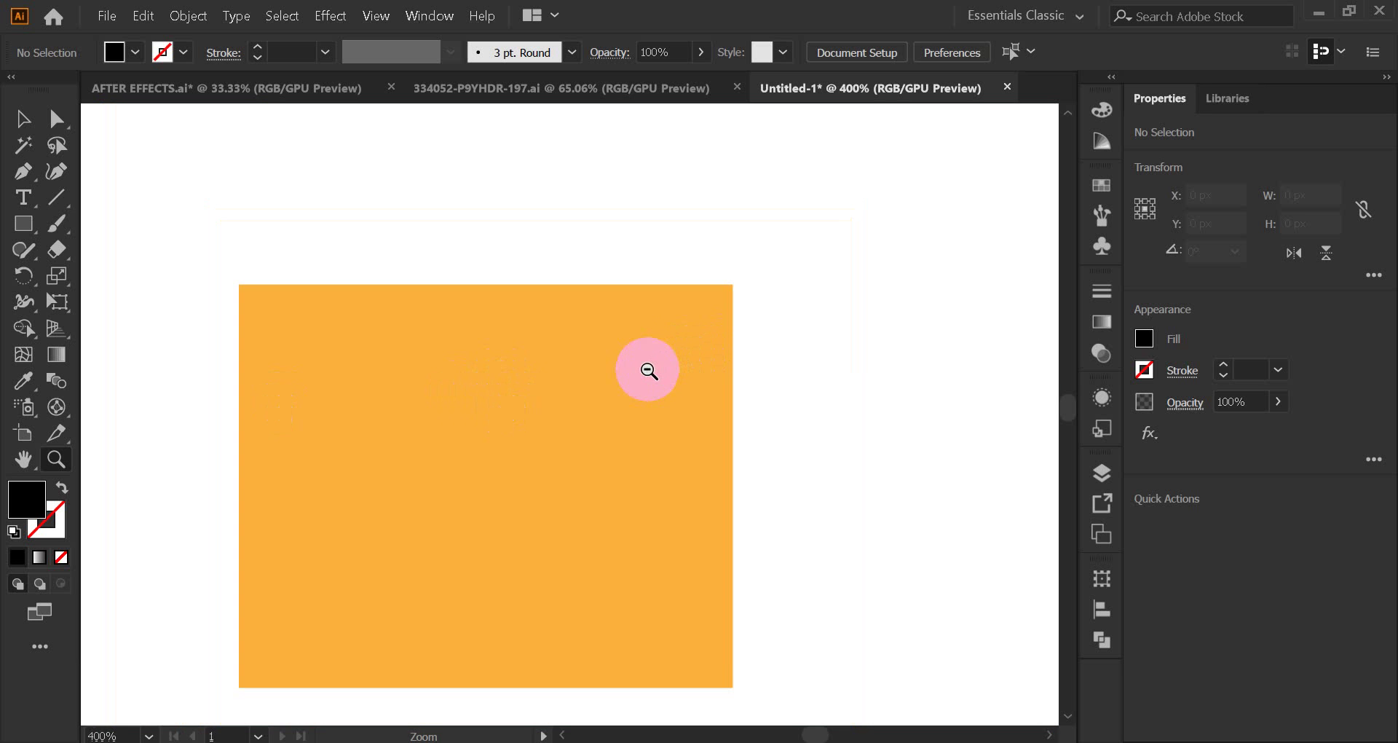
alt+click(563, 454)
alt+click(448, 448)
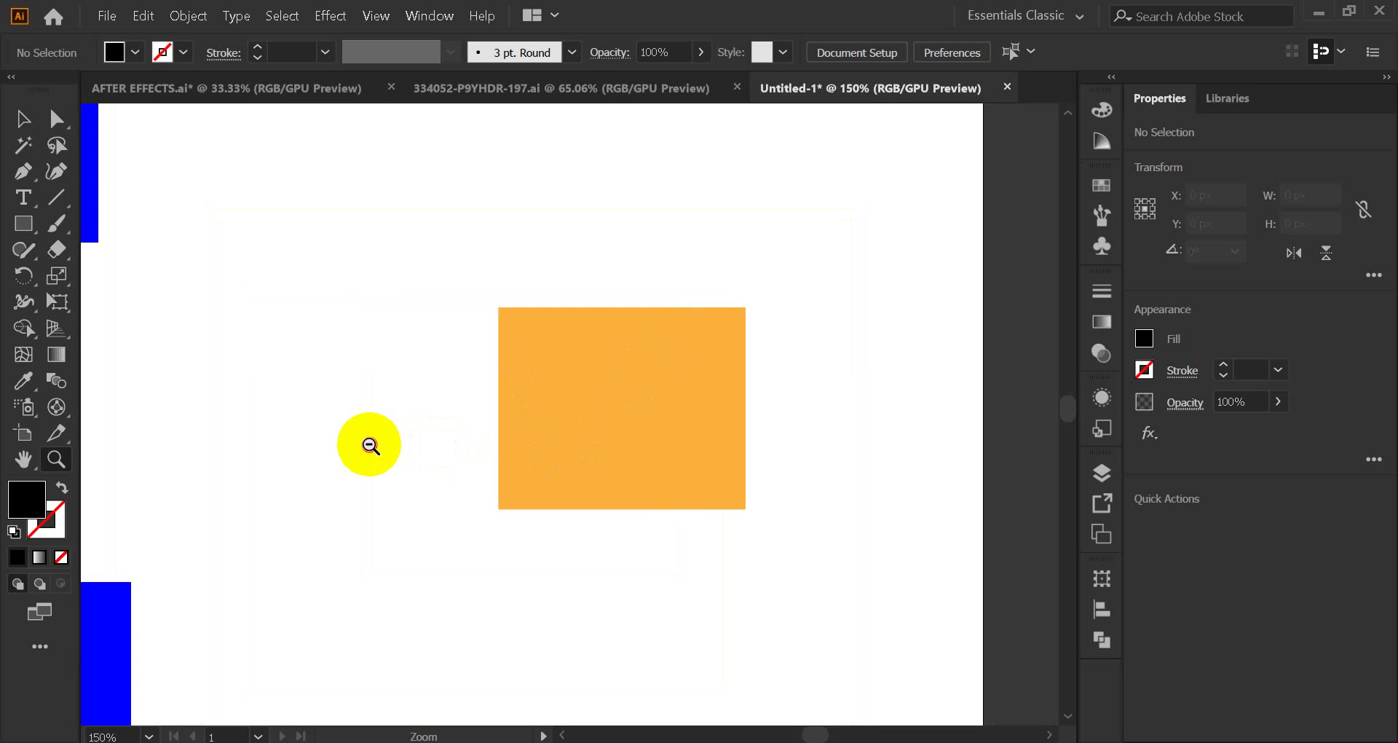
alt+click(366, 444)
alt+click(343, 439)
alt+click(375, 434)
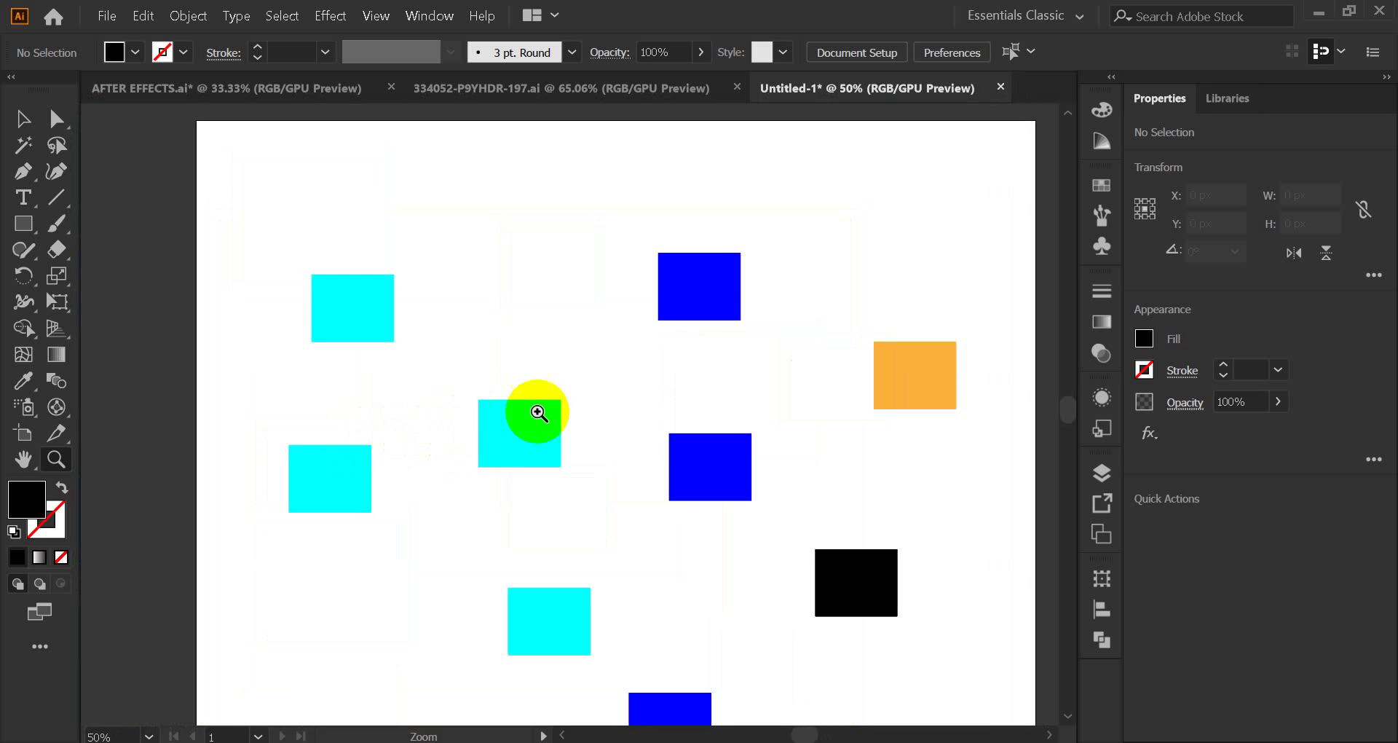
scroll(541, 408, down, 1)
alt+click(619, 403)
scroll(632, 403, down, 1)
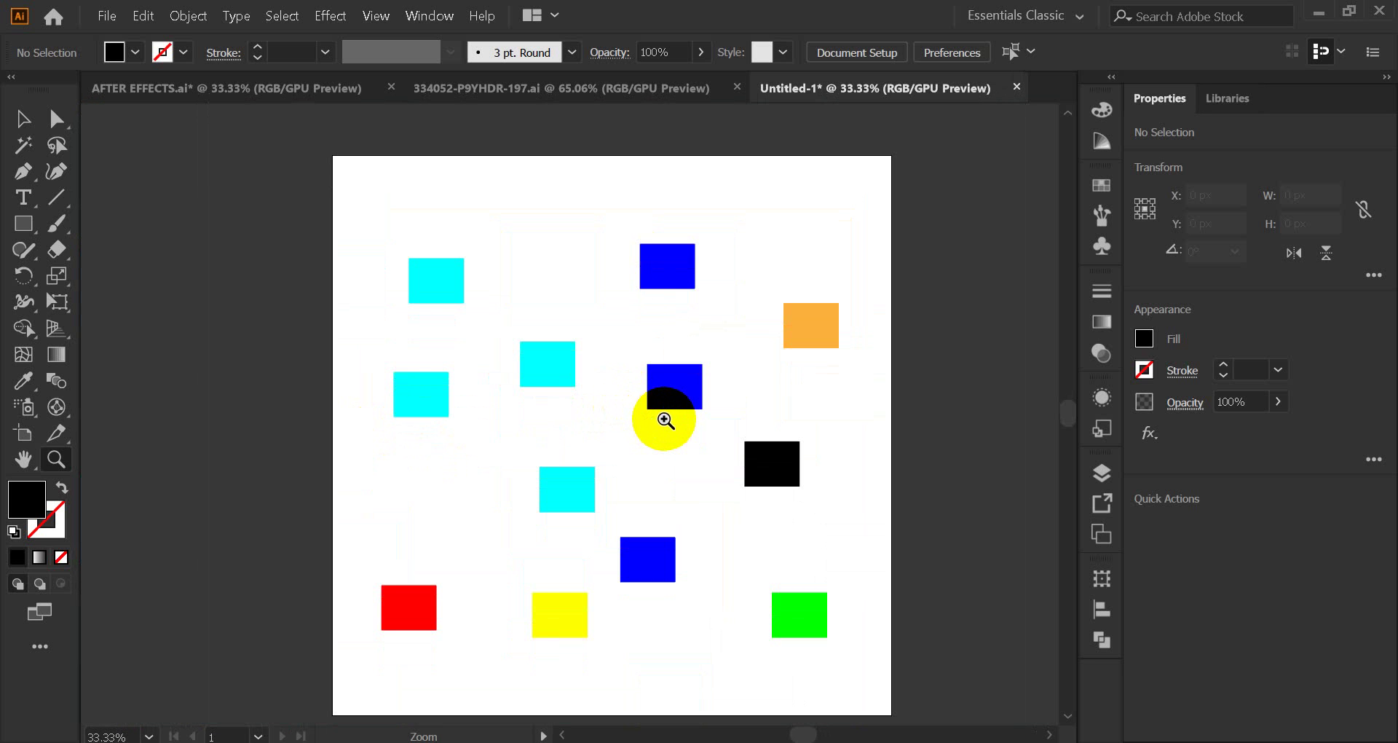
click(23, 118)
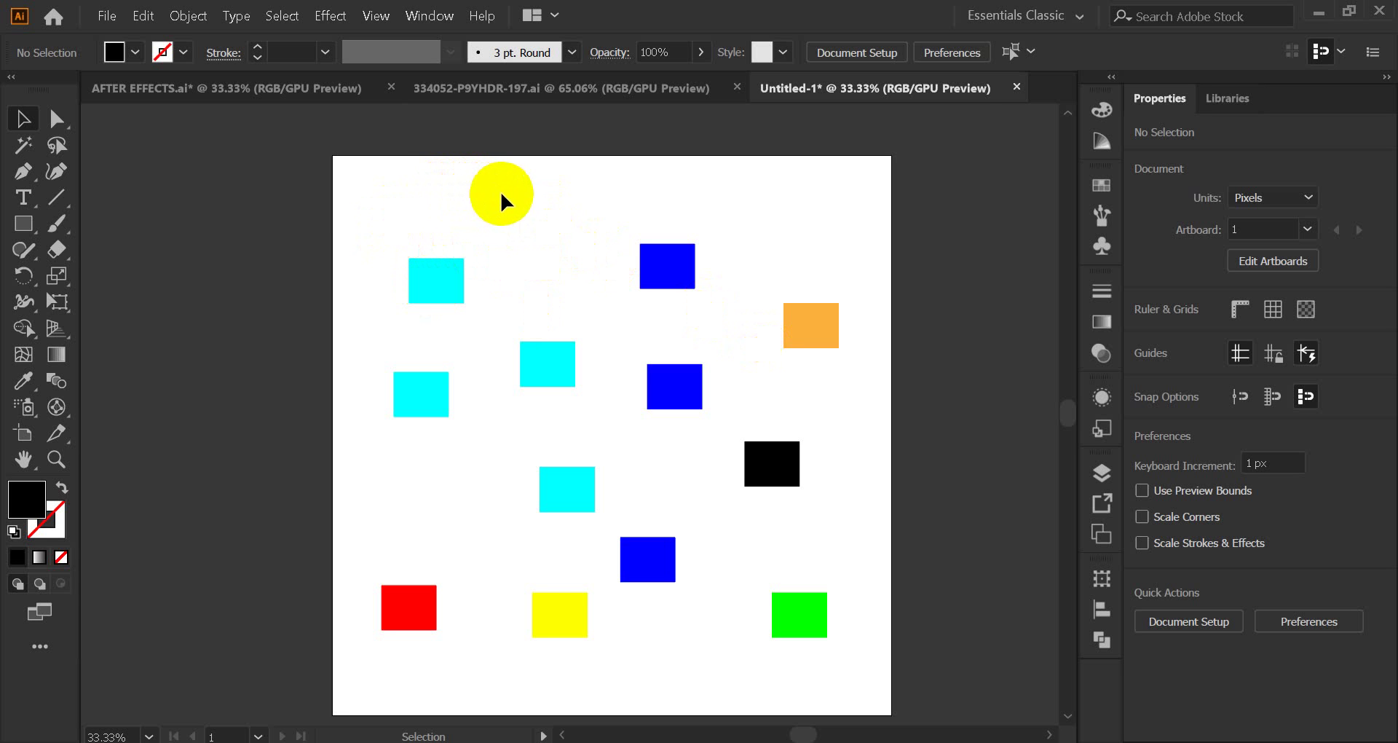
- Zoom in around the upper cyan rectangles to 400%, and zoom back out to 25%
key(ctrl+plus)
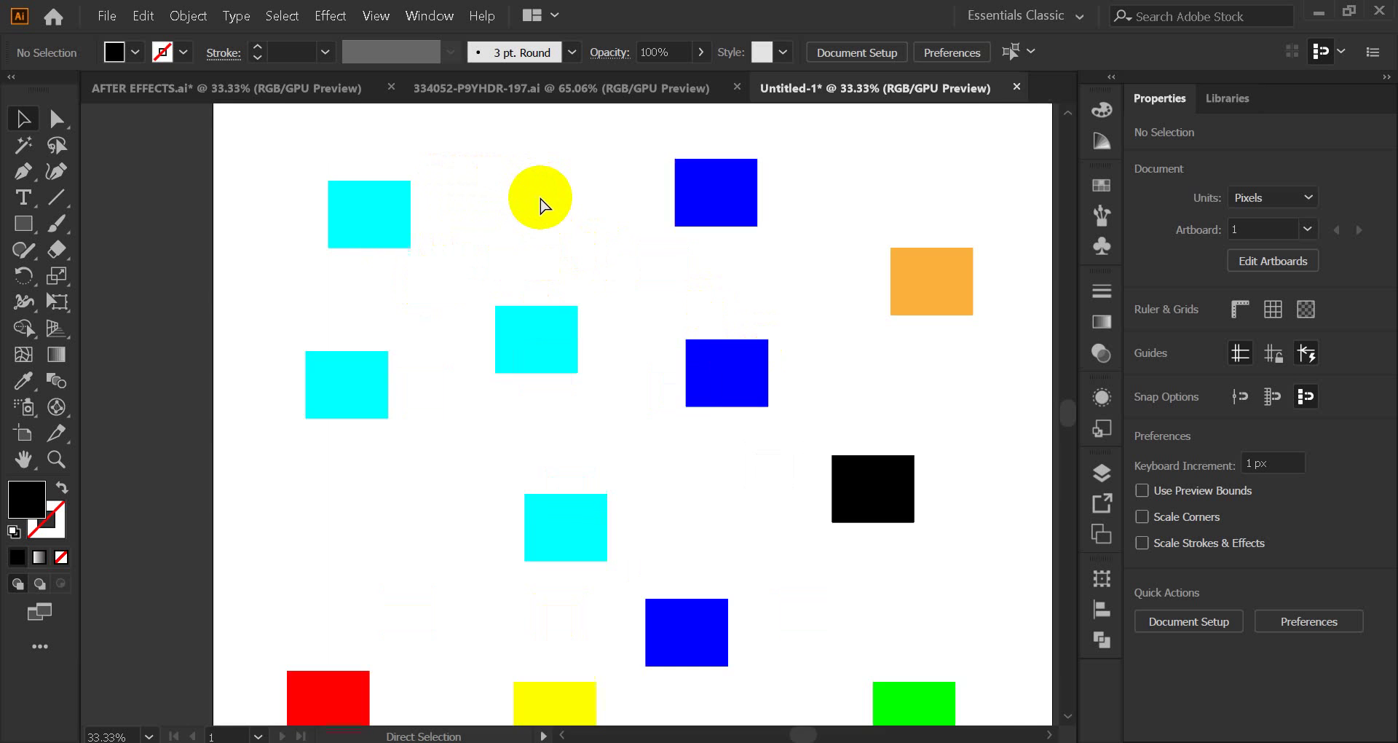
scroll(540, 204, up, 5)
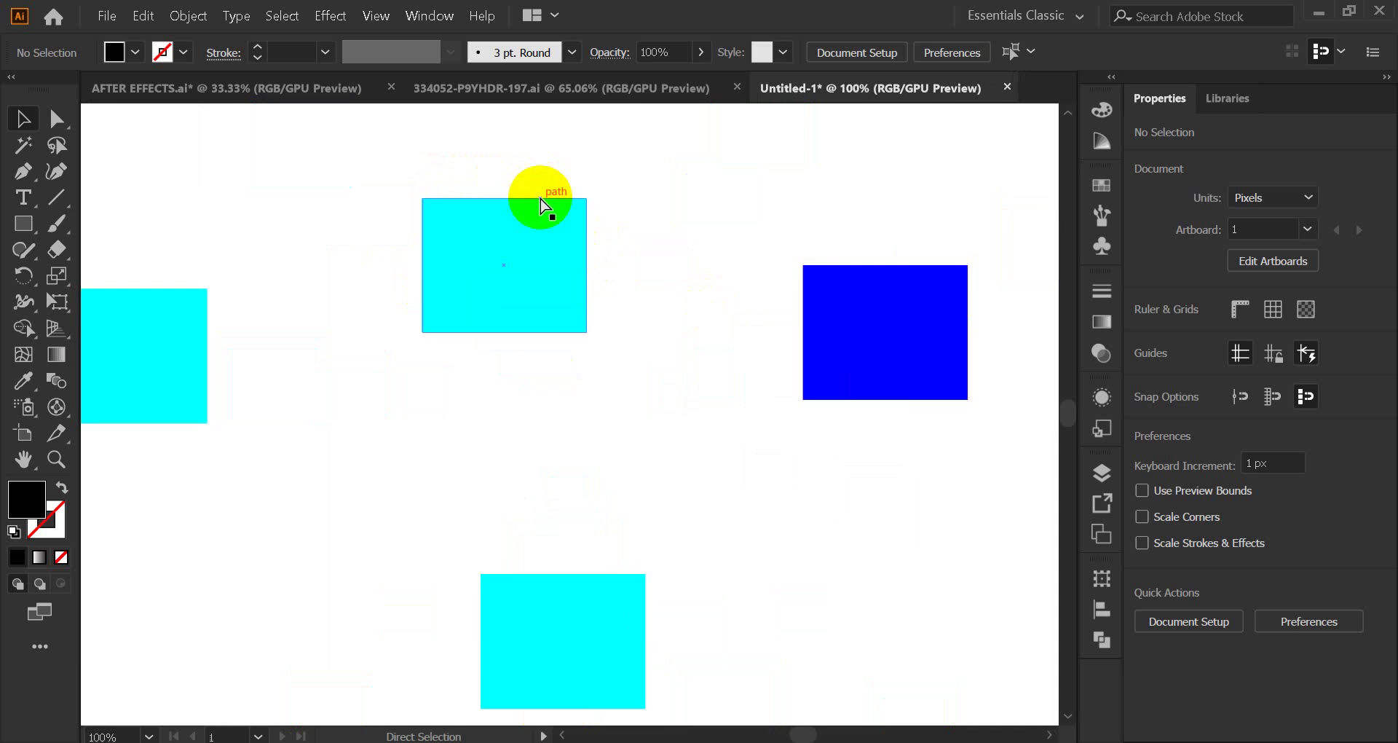
scroll(540, 204, down, 9)
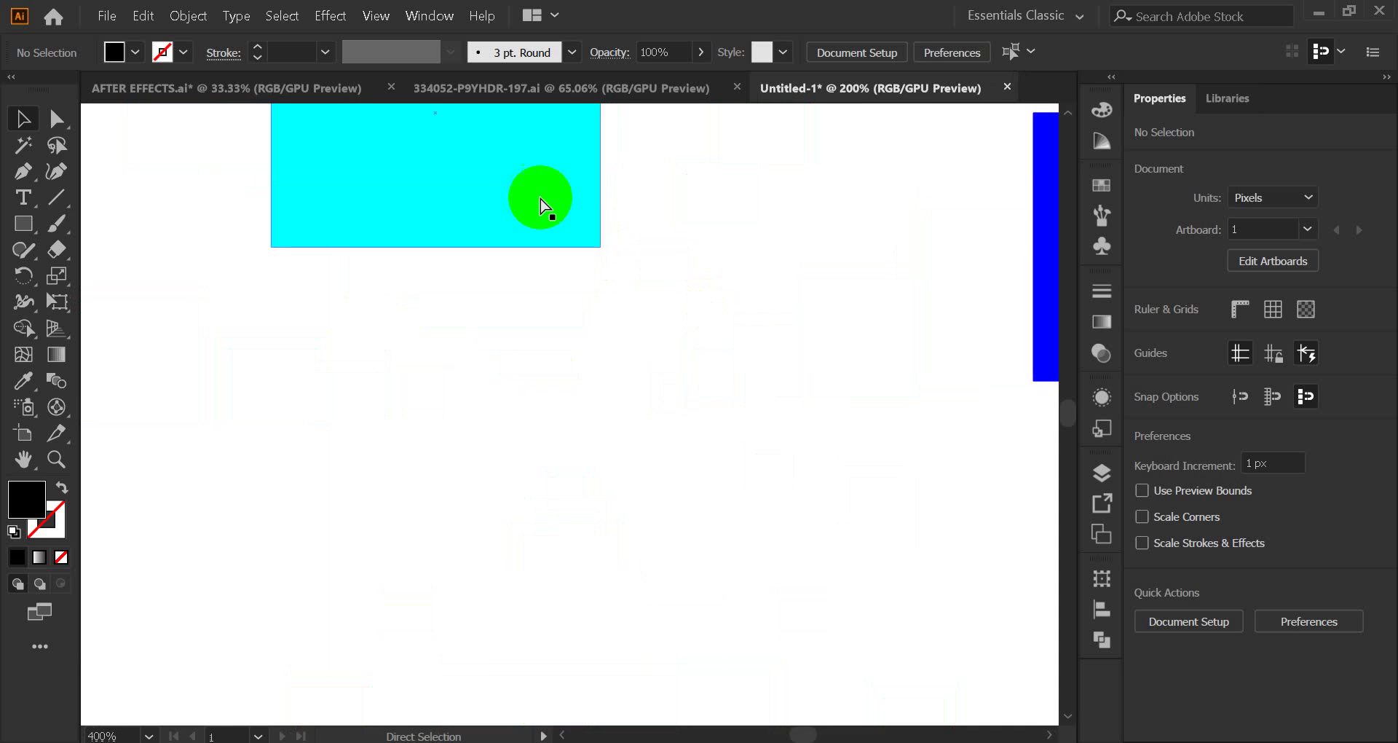
scroll(653, 394, down, 1)
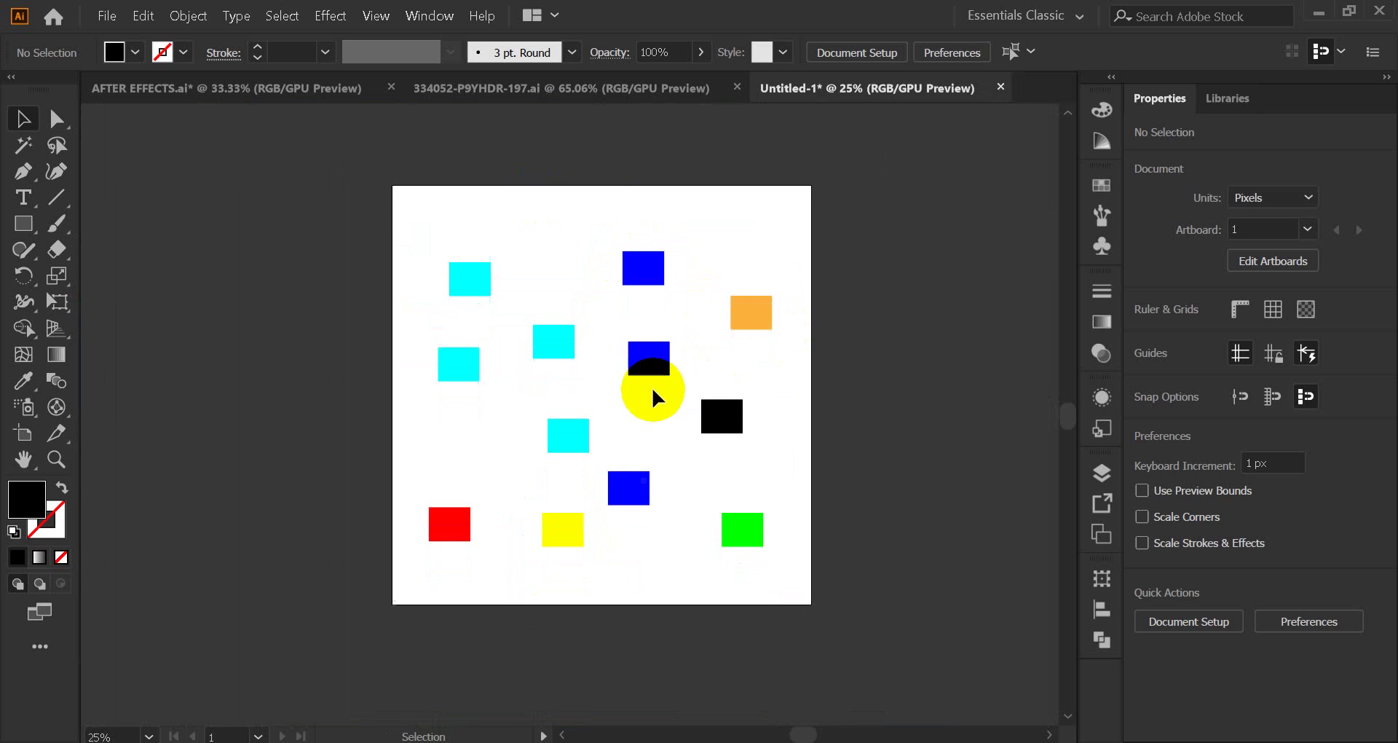
- Zoom in on the middle of the artboard twice, to 66.67% and 100%, ending with the view at 33.33%
scroll(693, 440, up, 2)
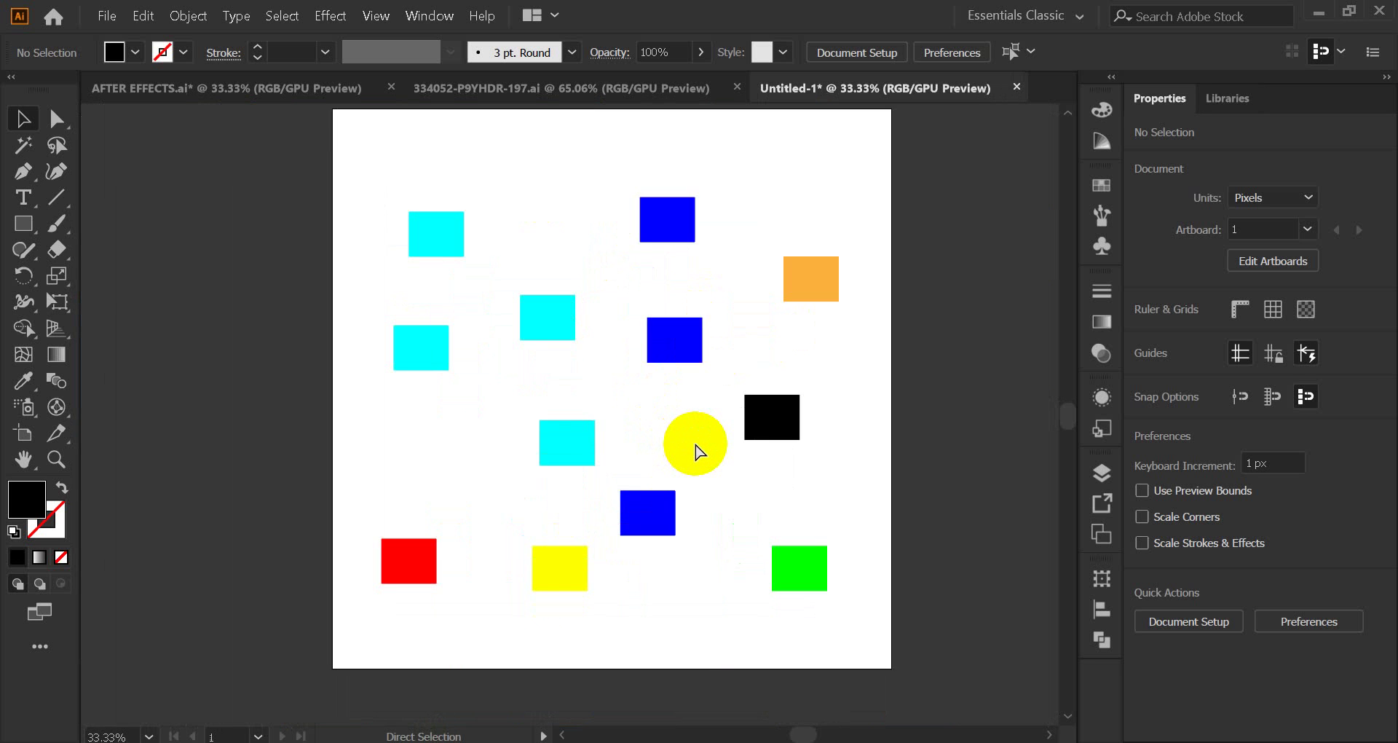
scroll(695, 452, up, 2)
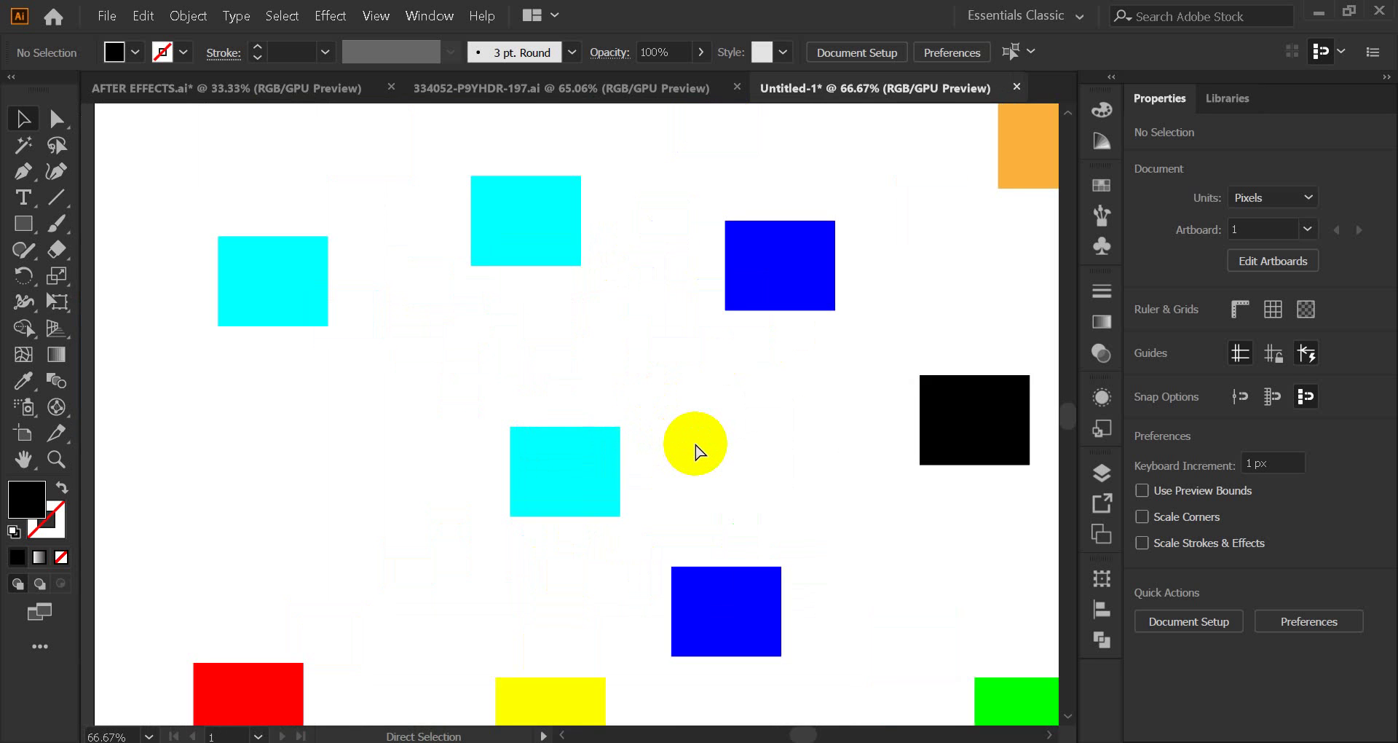
scroll(695, 444, down, 4)
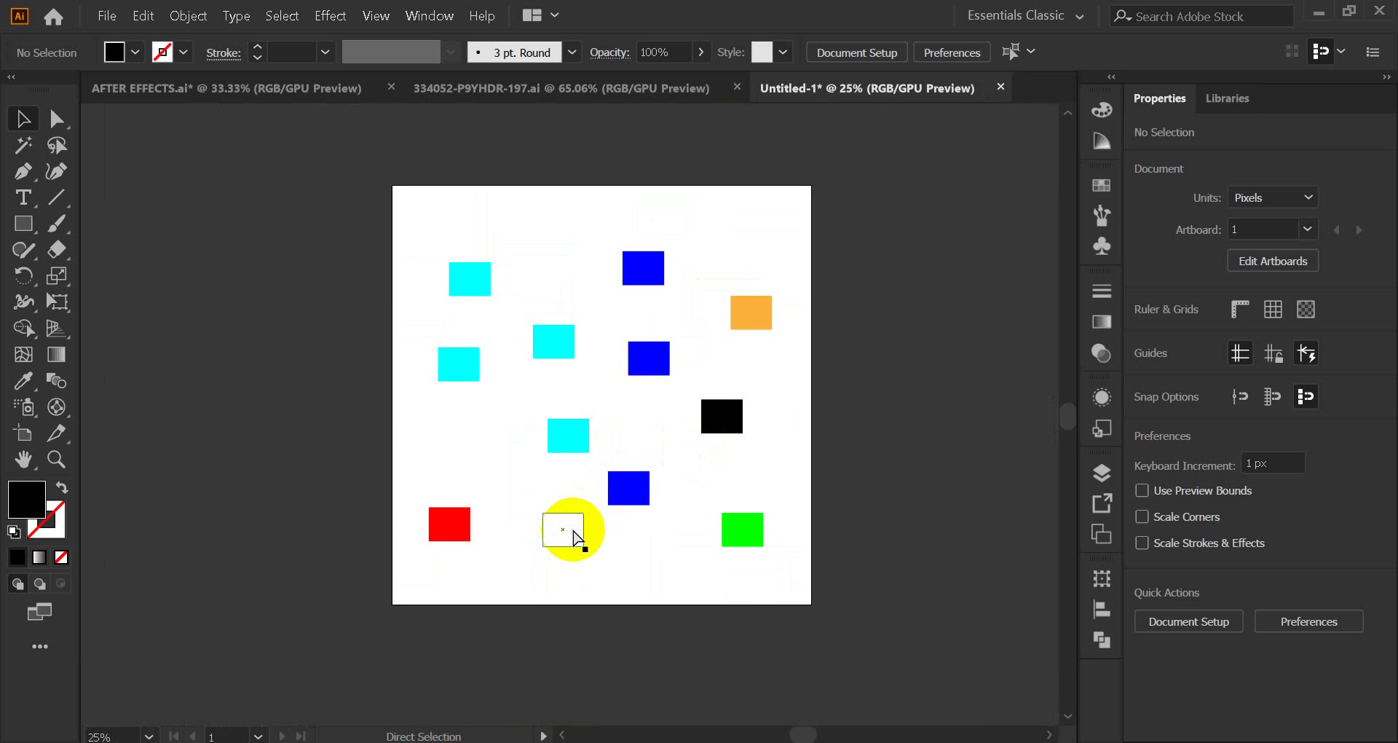
scroll(573, 537, up, 4)
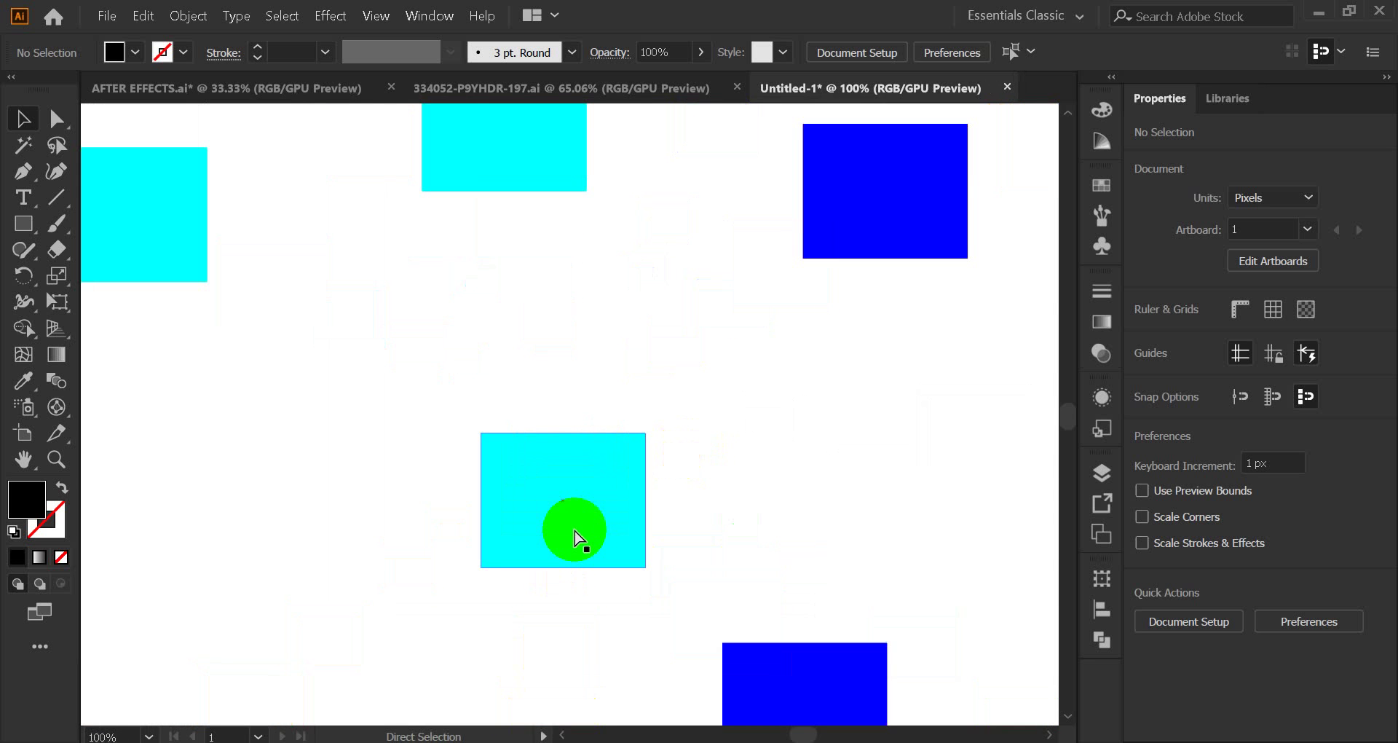
scroll(575, 537, down, 3)
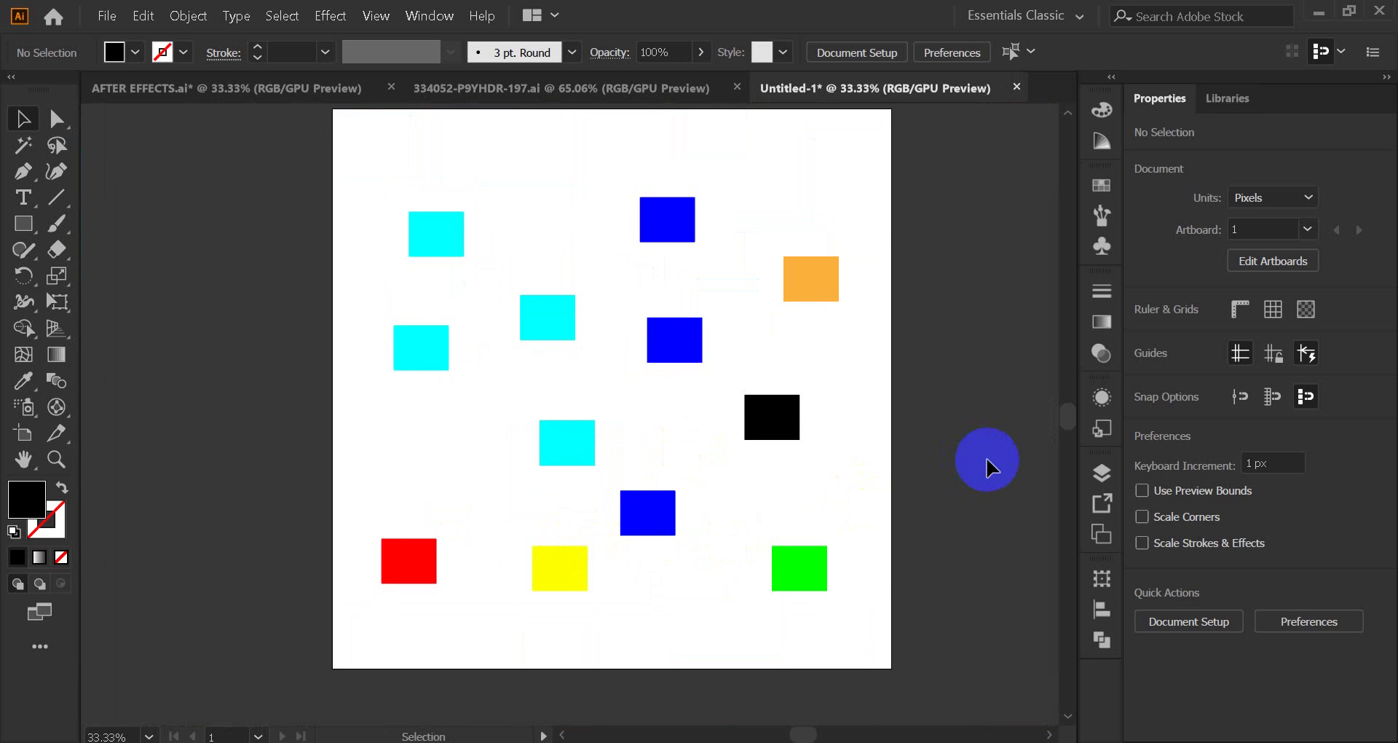
- Zoom in on the centre of the artboard to 100%
scroll(985, 456, up, 1)
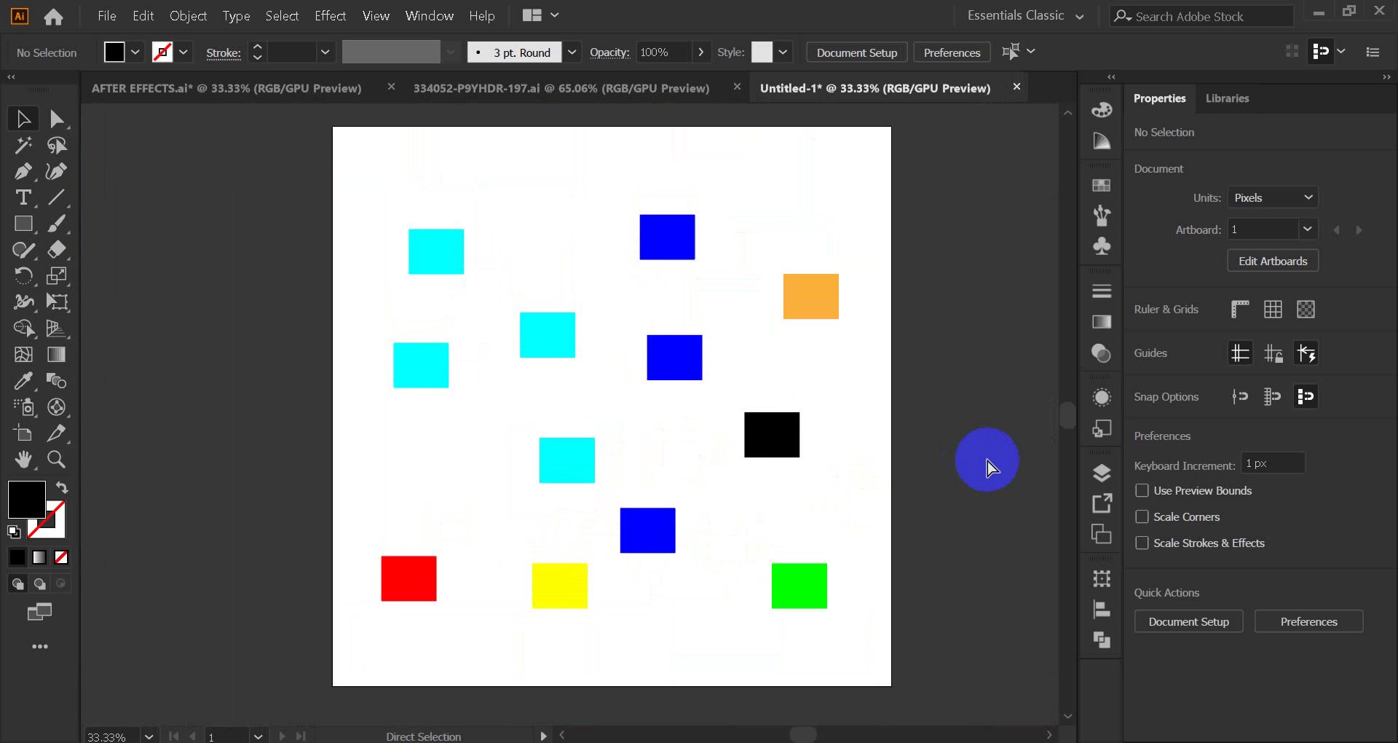
scroll(986, 457, up, 2)
scroll(987, 466, up, 1)
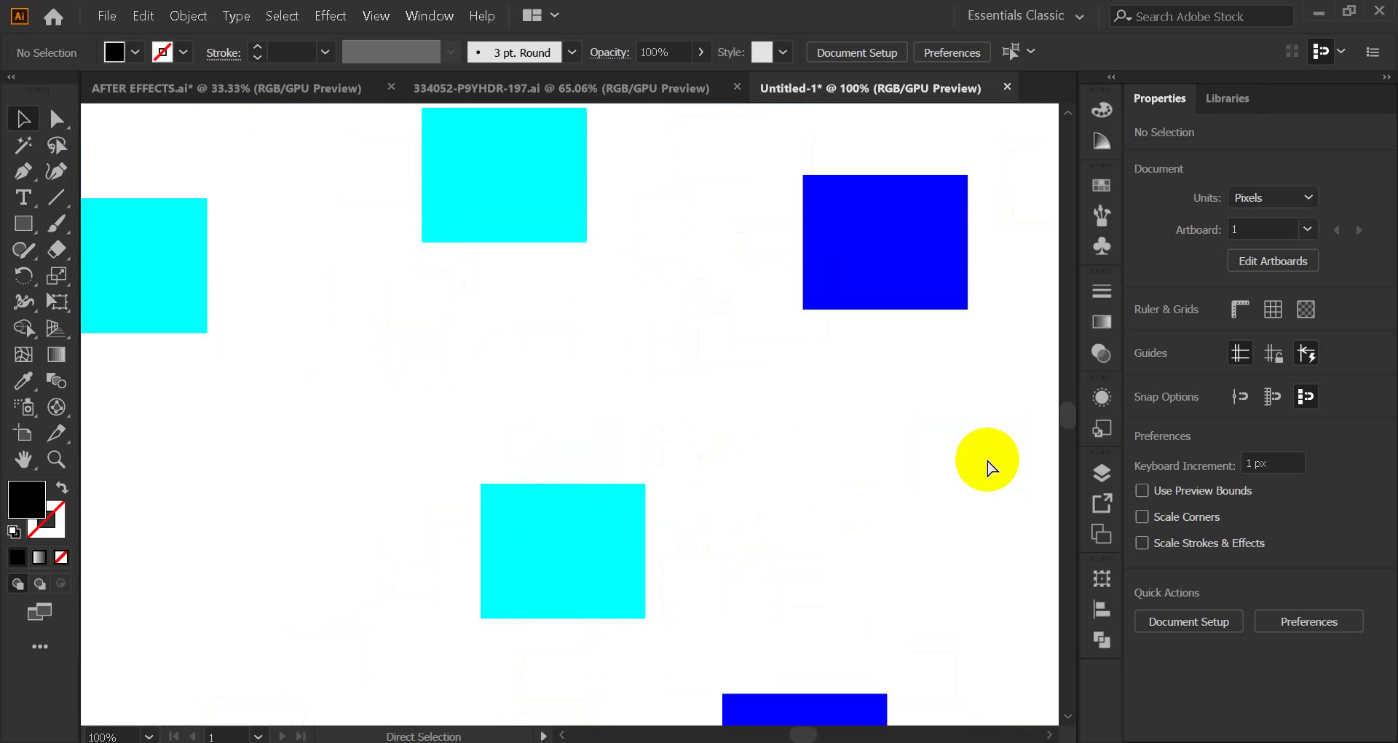
- Zoom the artboard out to 12.5% and return the view to 33.33%
scroll(988, 466, down, 4)
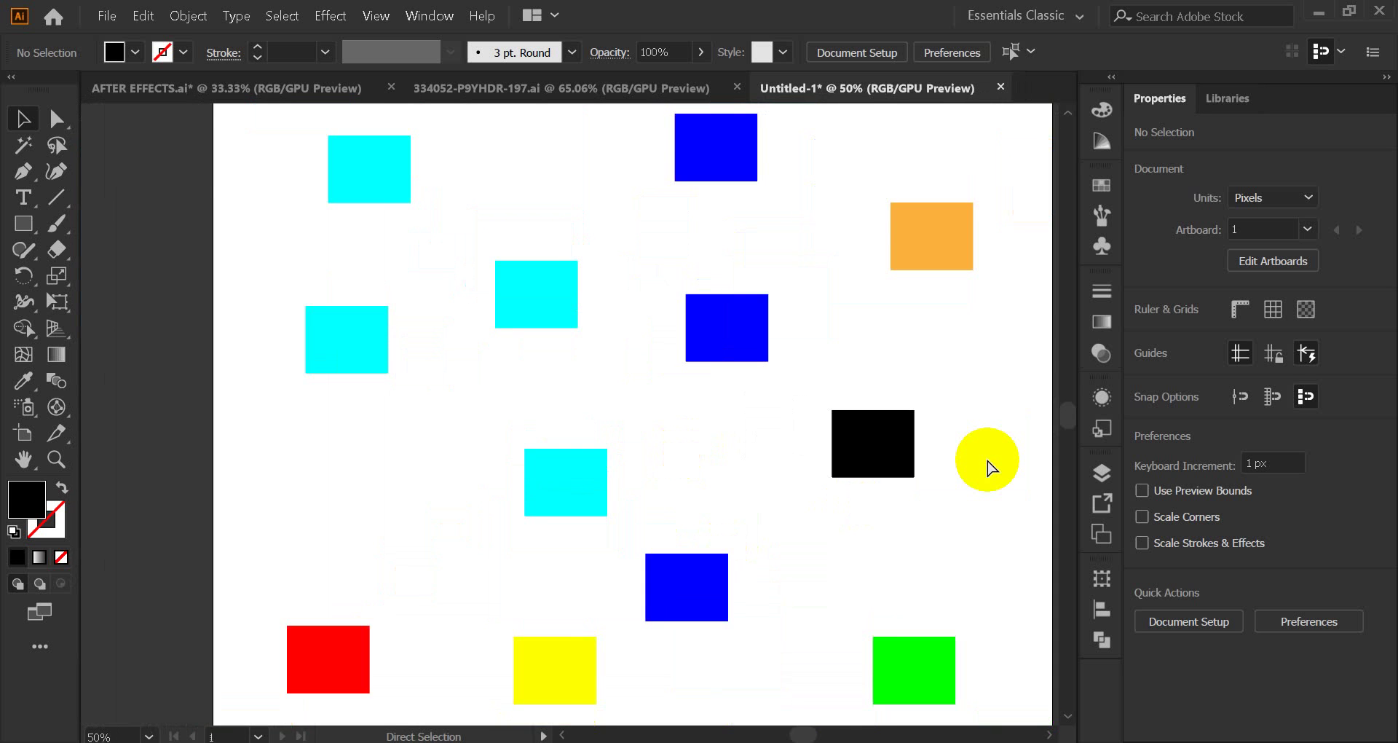
key(ctrl+minus)
key(ctrl+minus)
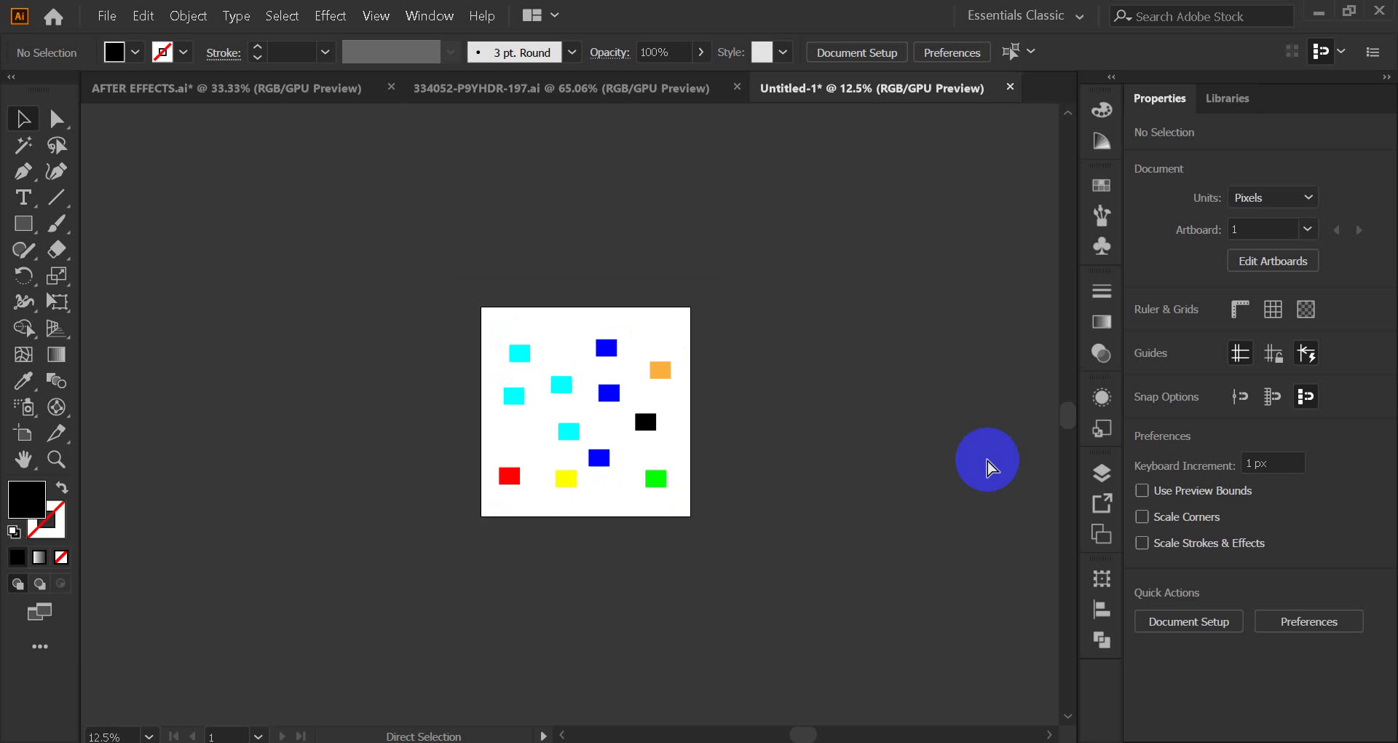
key(ctrl+plus)
key(ctrl+plus)
key(ctrl+plus)
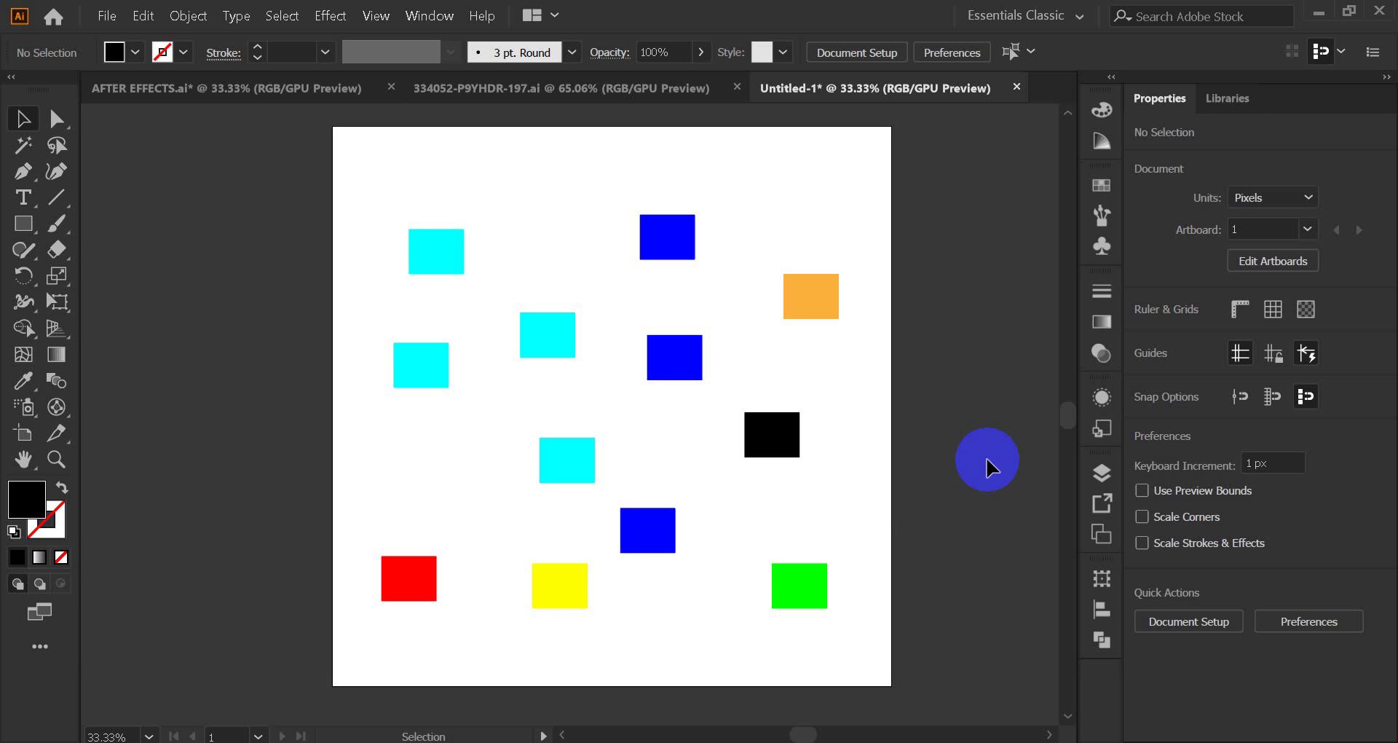
- Pan the artboard slightly with the Hand tool and return to the Selection tool with nothing selected
click(24, 459)
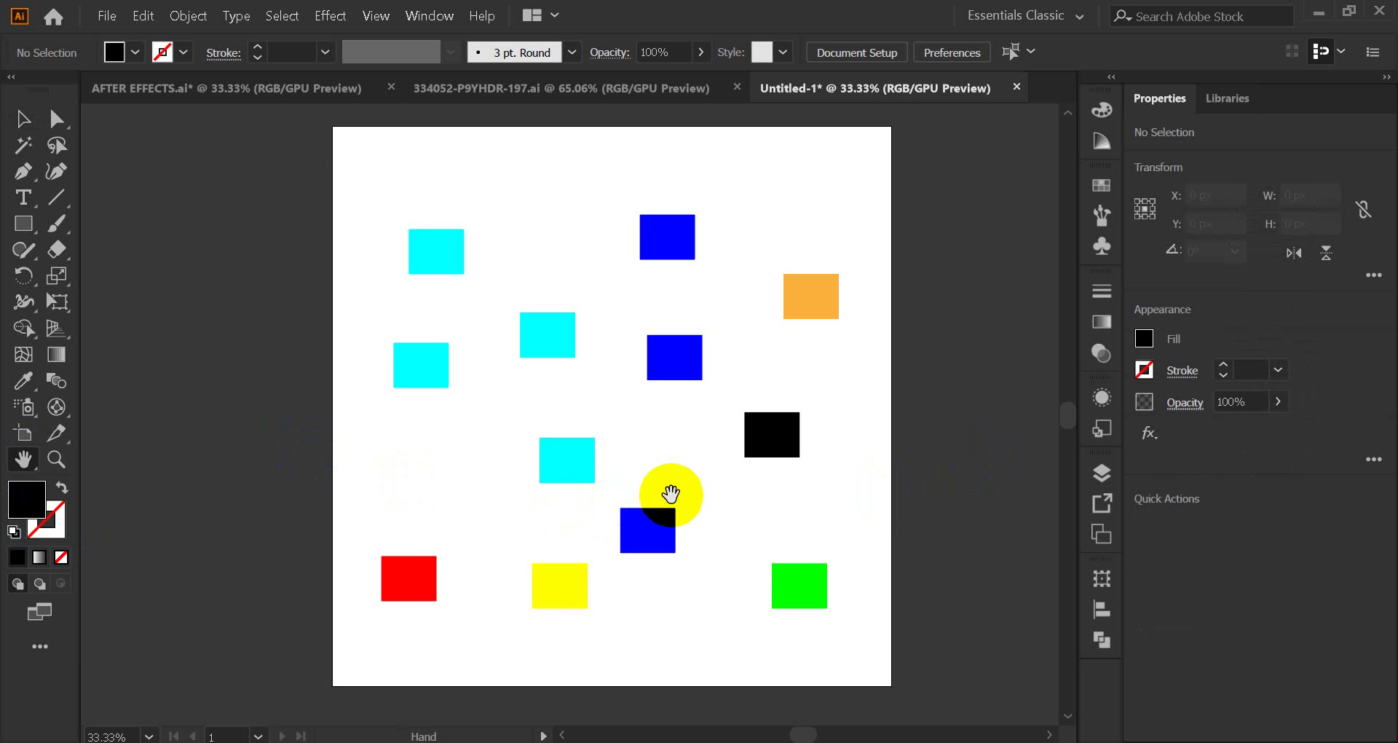
drag(670, 496, 553, 428)
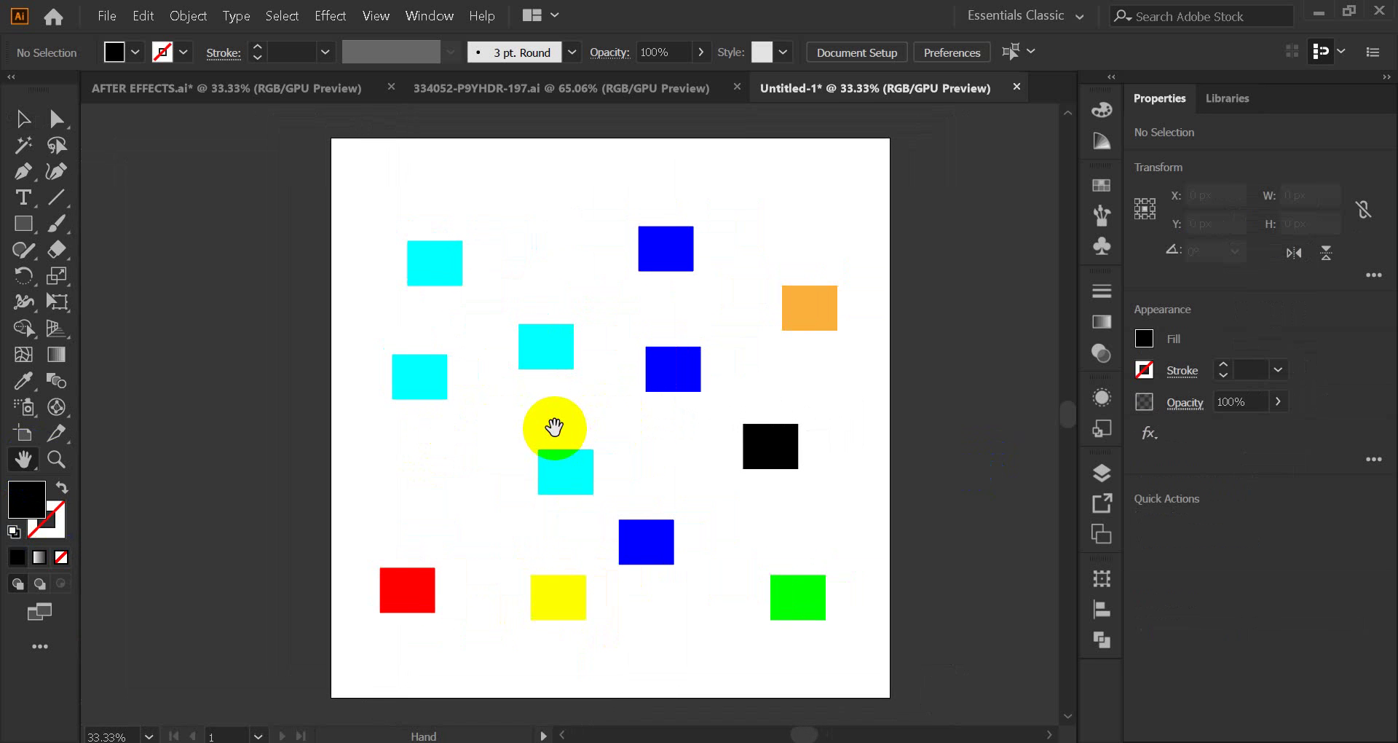
click(21, 120)
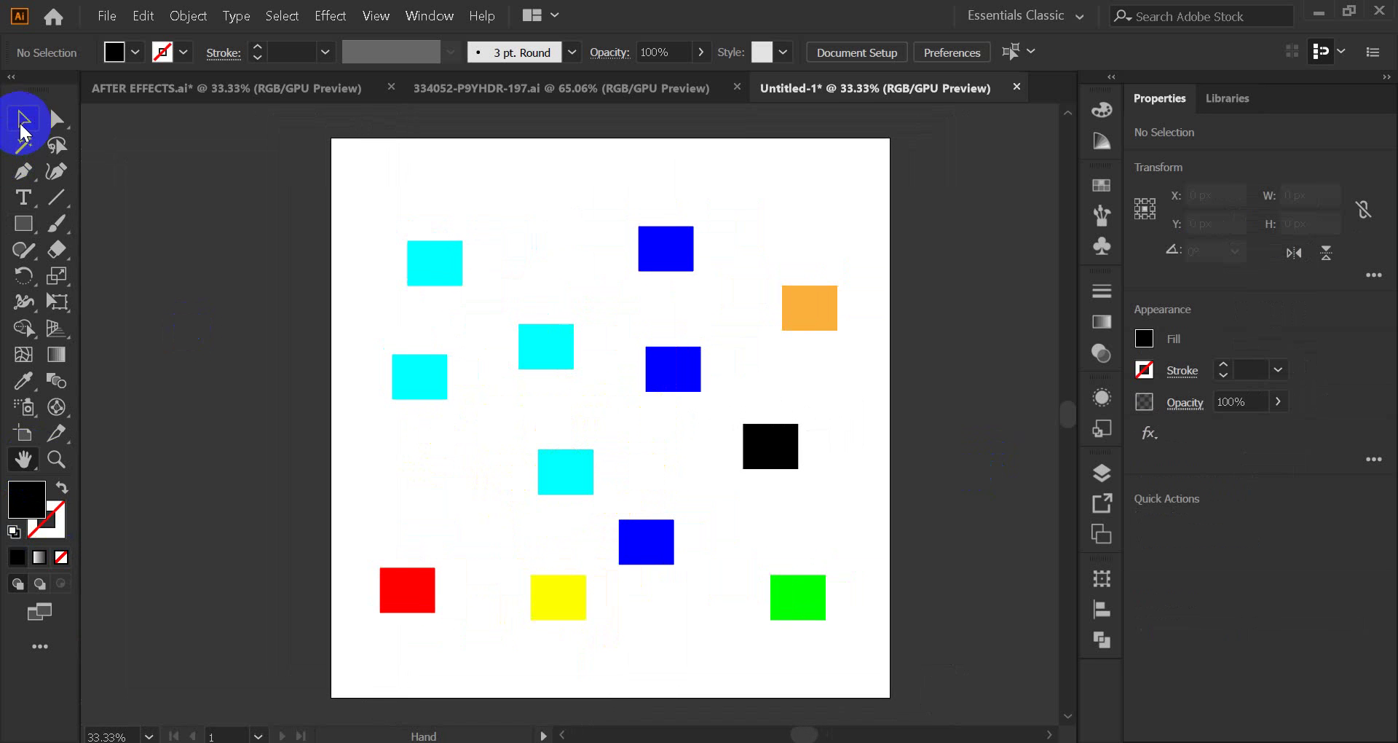
click(613, 429)
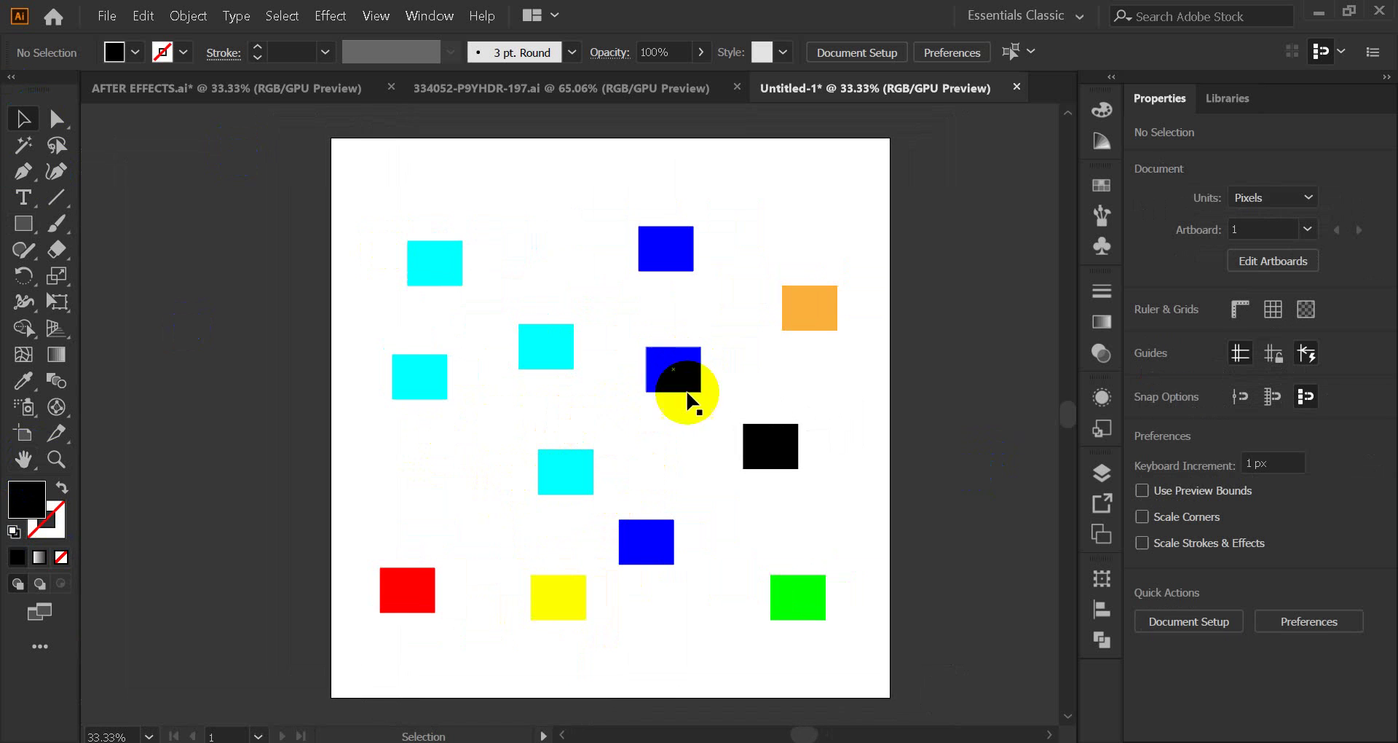
- Set the fill colour to an orange swatch, and select and deselect the orange rectangle above the black one
click(24, 223)
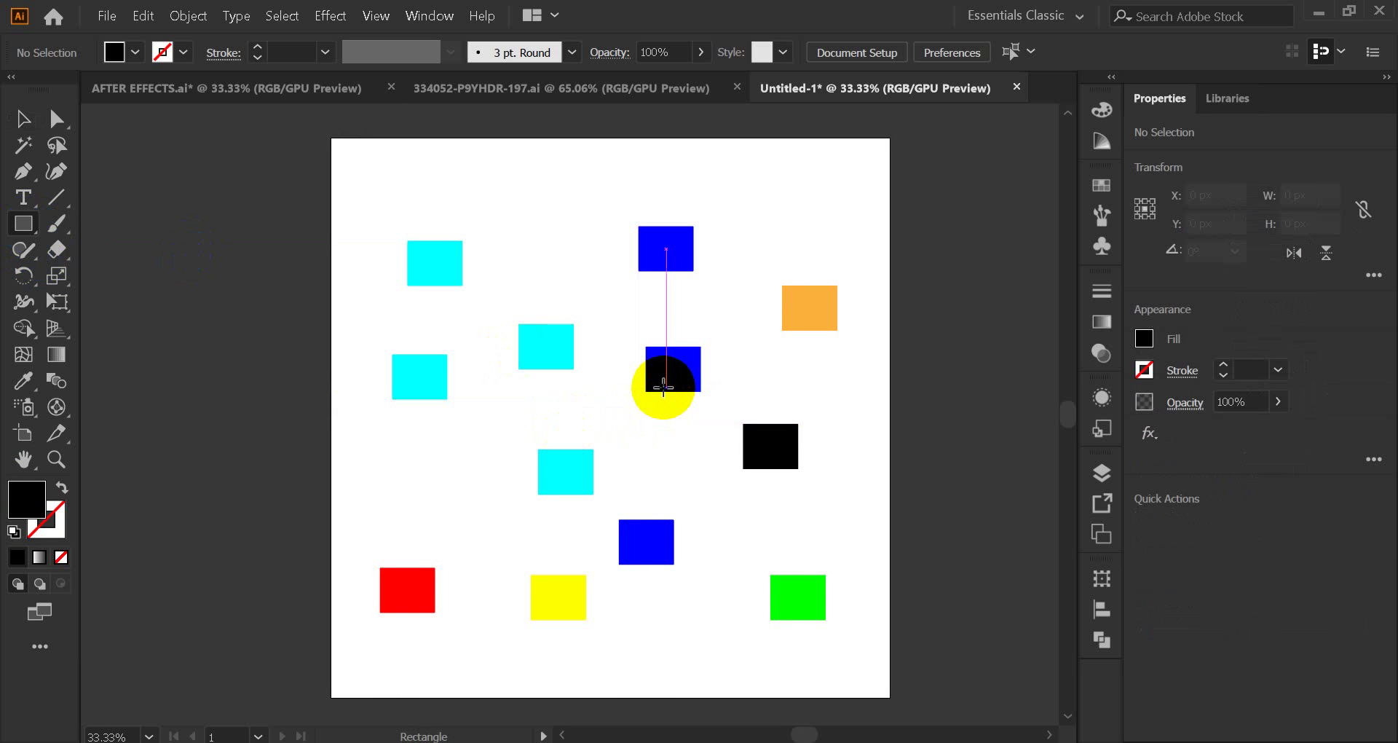
click(31, 125)
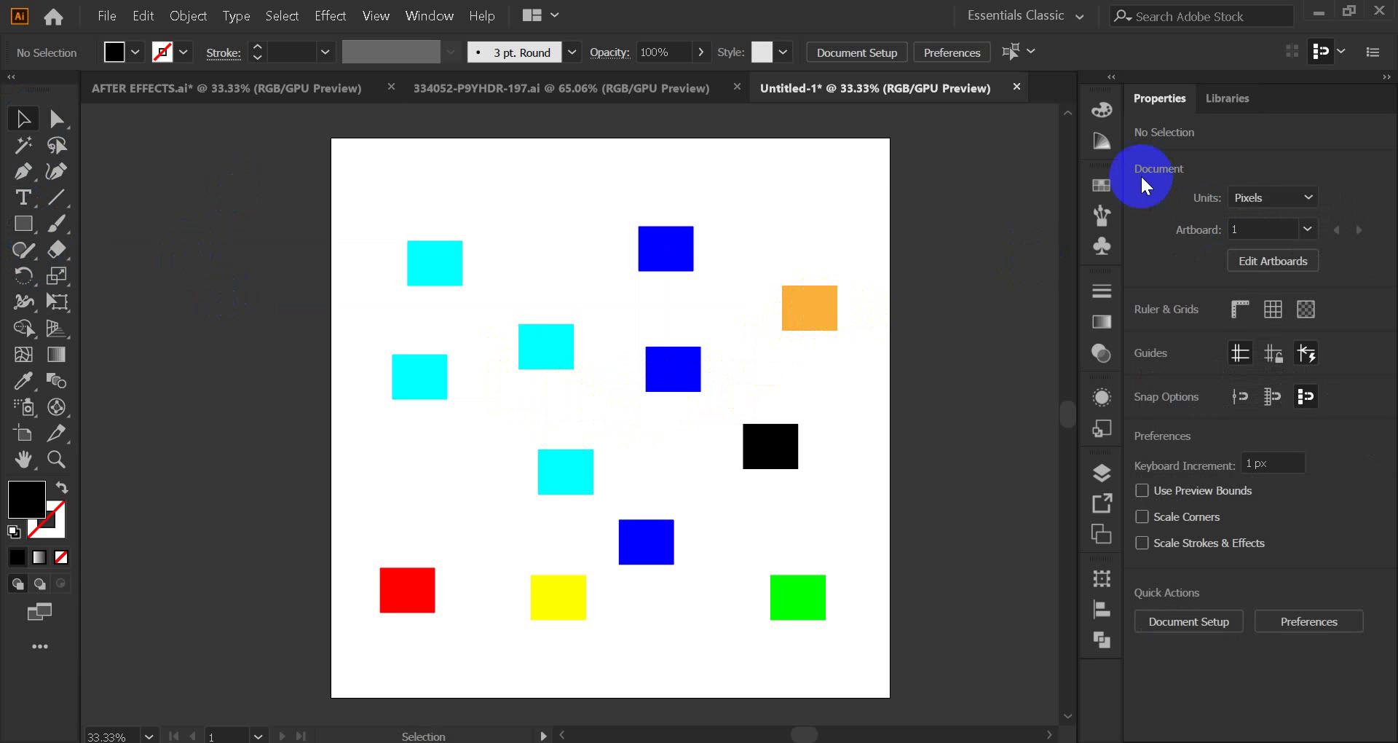
click(1101, 182)
click(1027, 242)
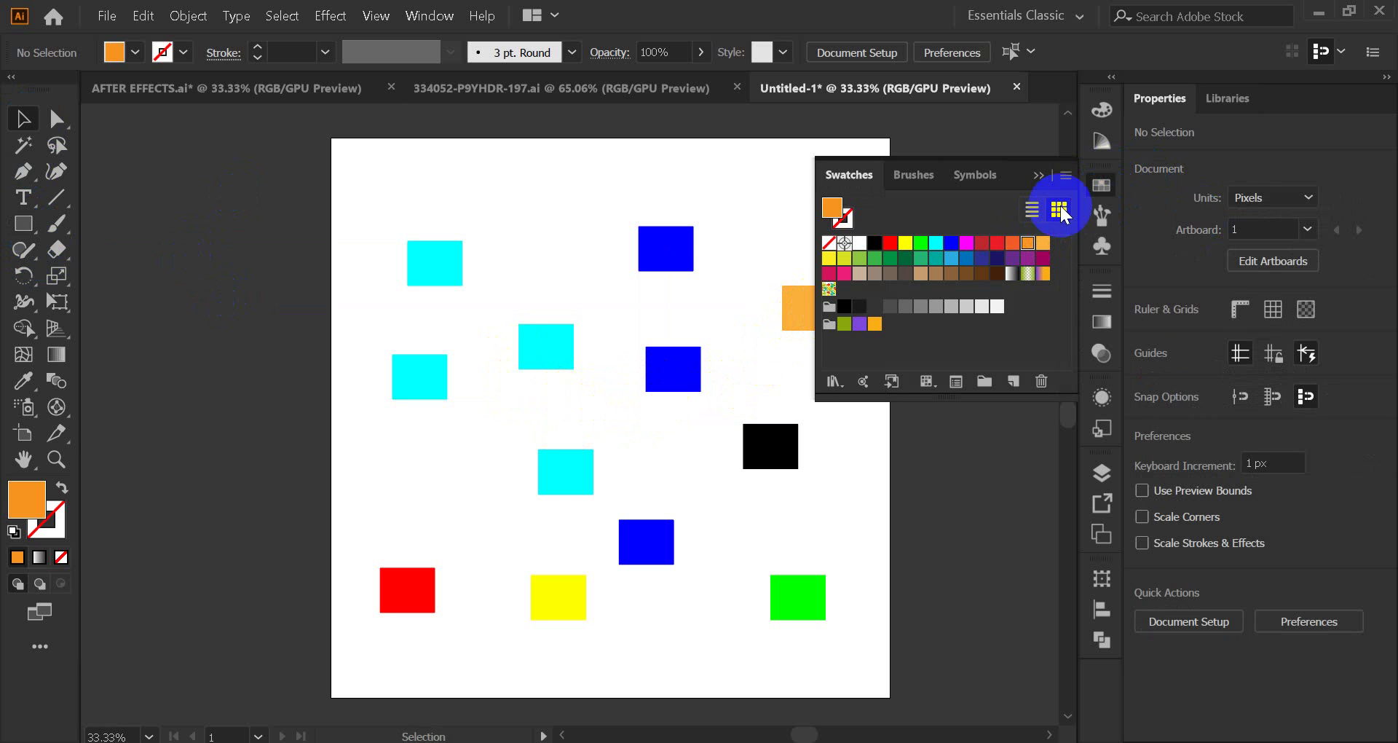
click(805, 308)
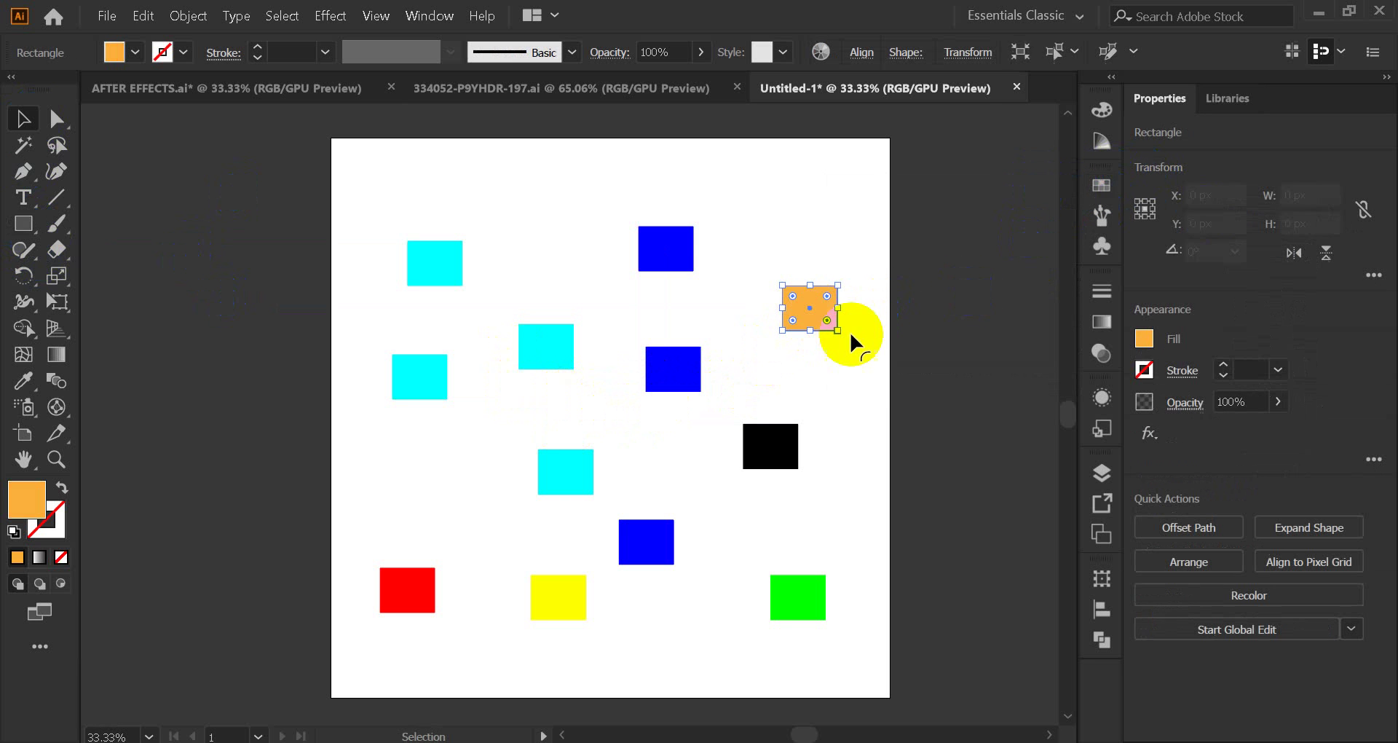
click(885, 321)
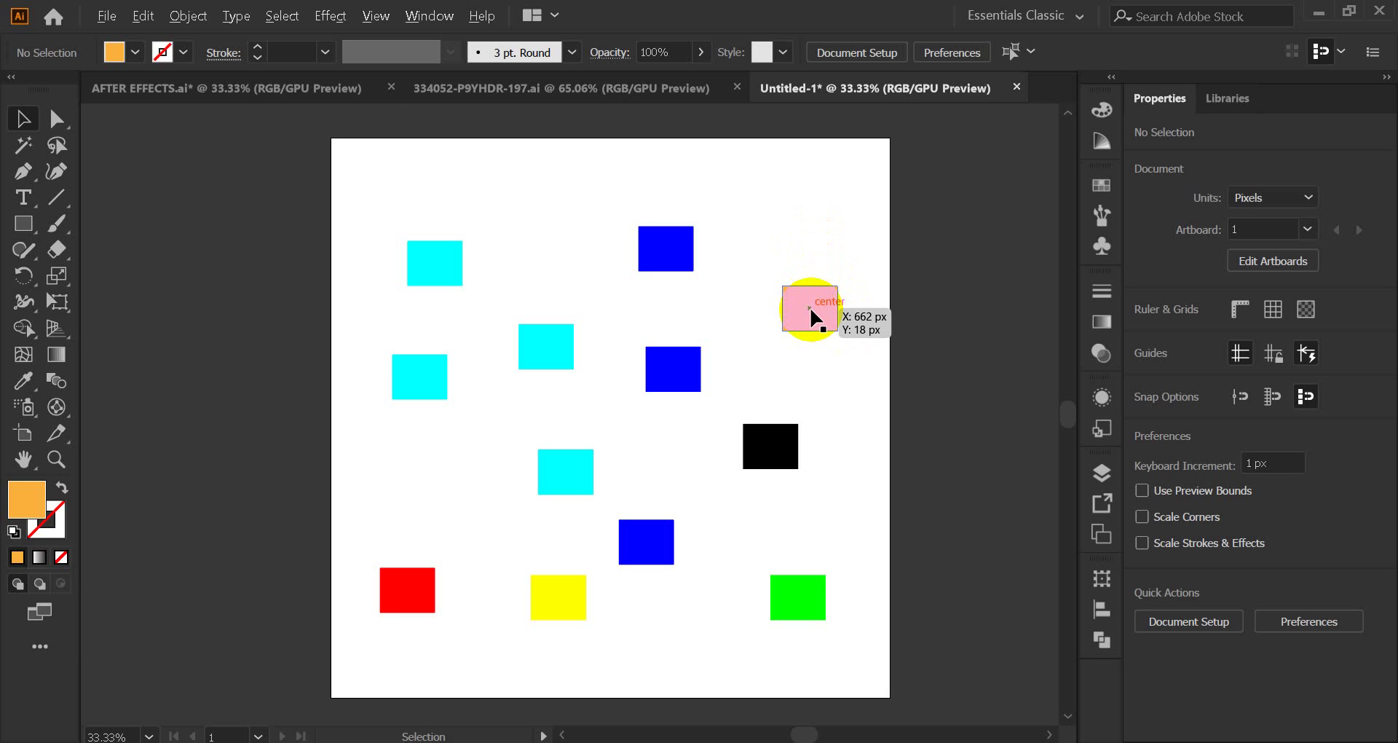
- Zoom in on the orange rectangle to 300%, out to 16.67%, and back in to 300%
scroll(811, 316, up, 6)
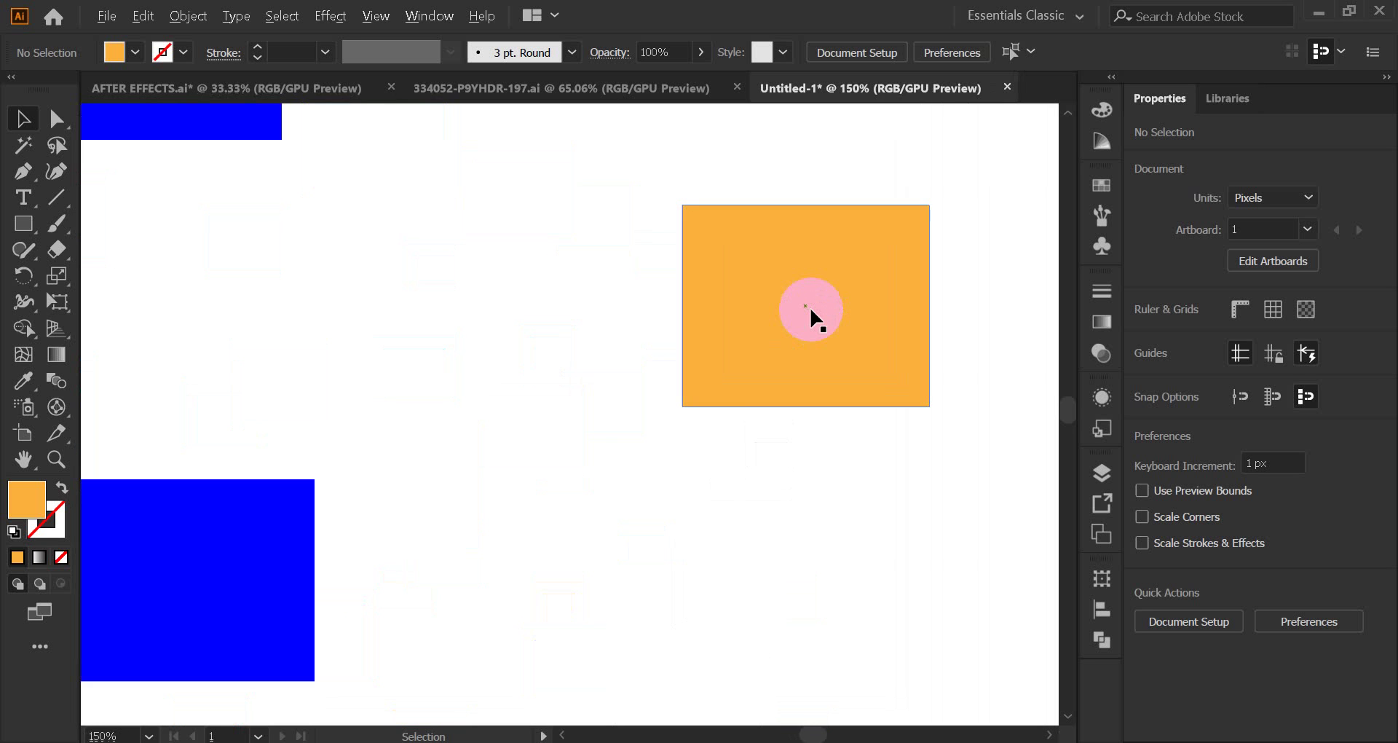
scroll(810, 317, down, 2)
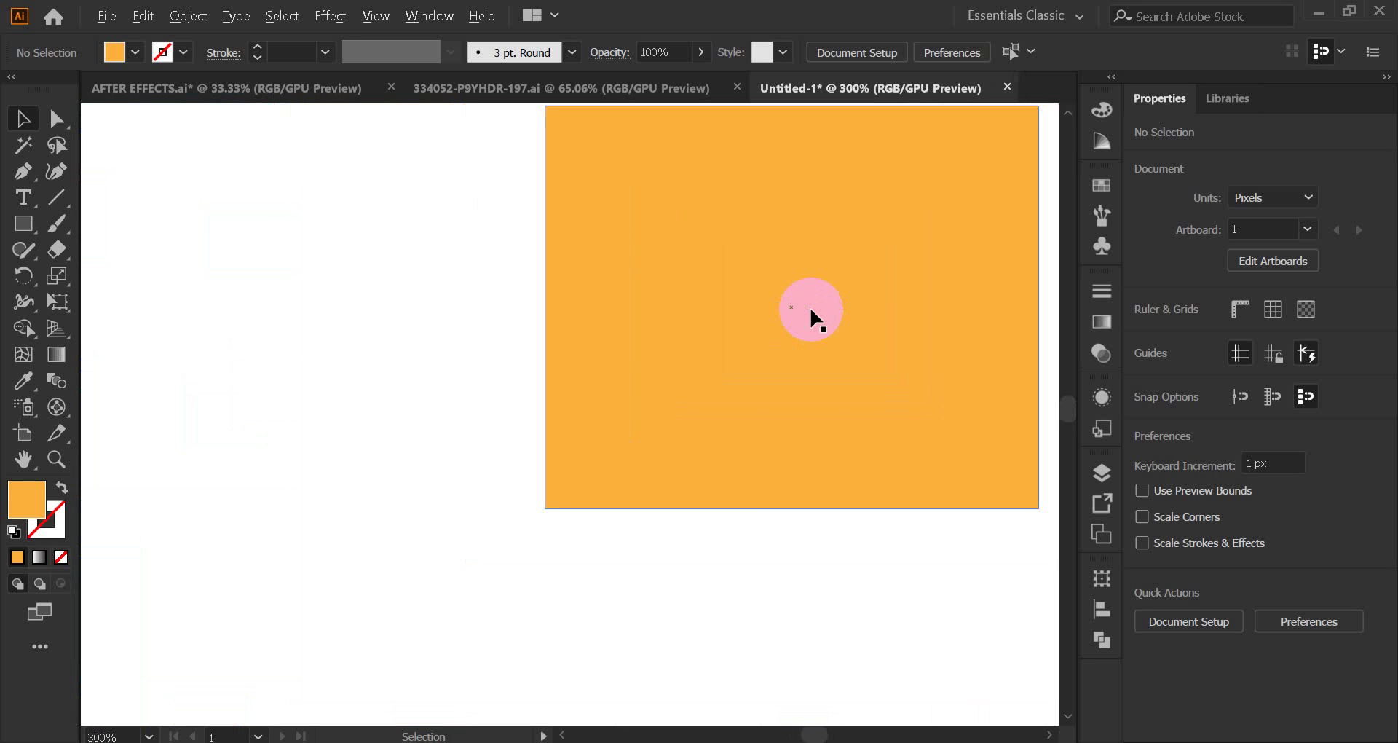
scroll(811, 316, down, 7)
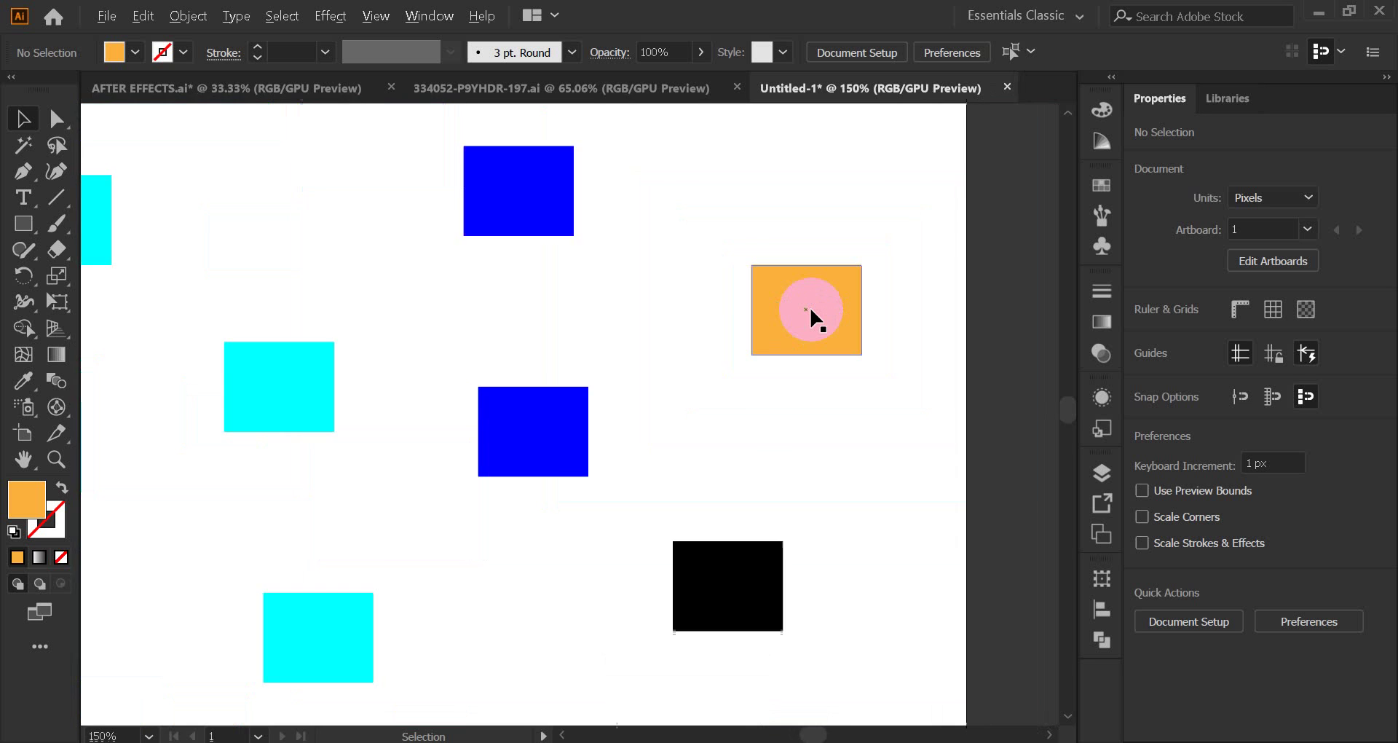
scroll(812, 317, down, 1)
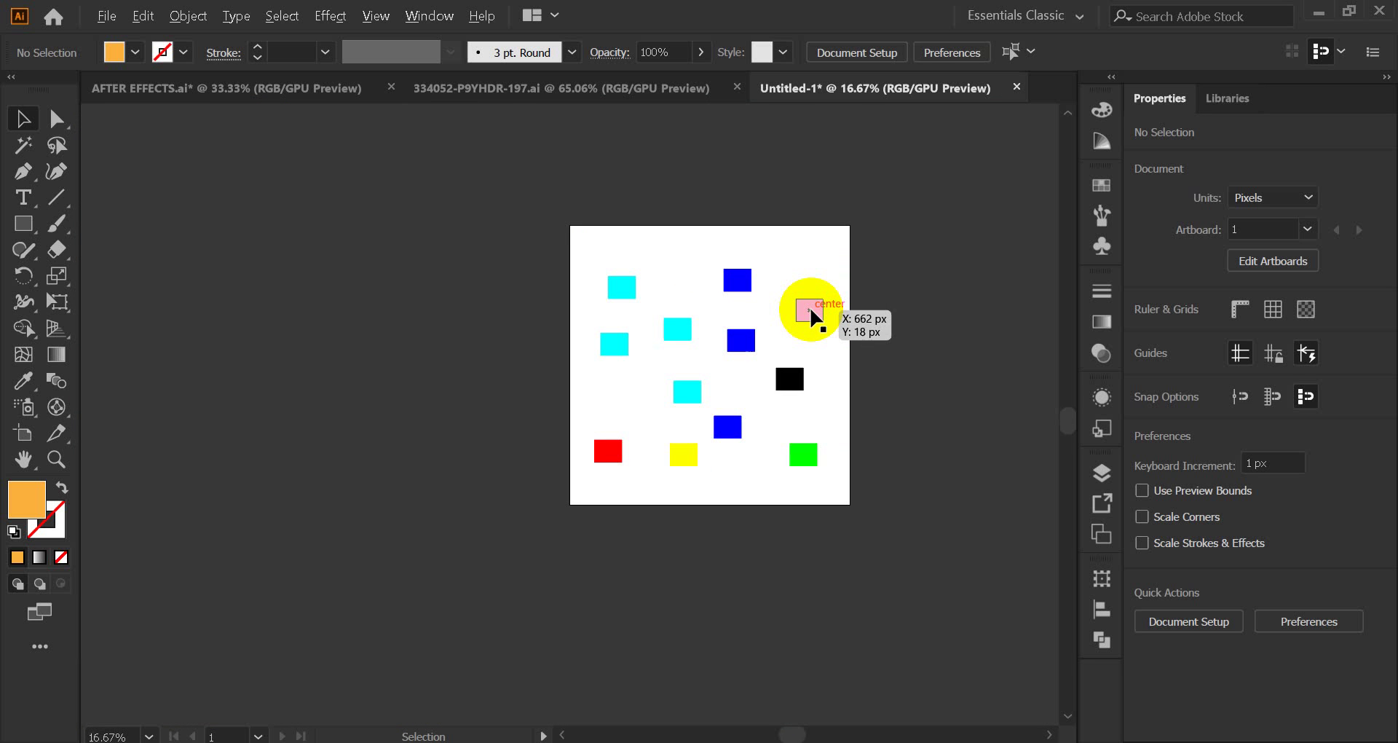
scroll(810, 307, up, 10)
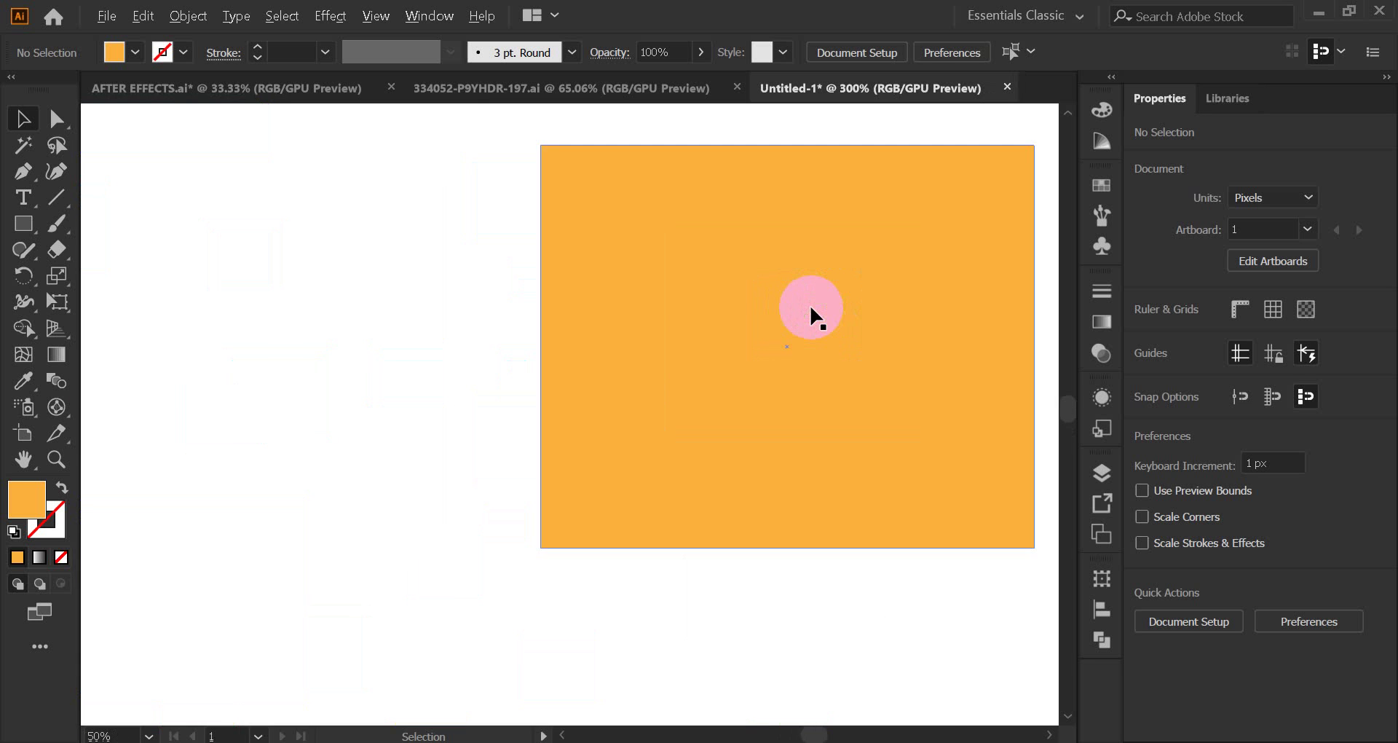
- Examine the orange, cyan, red and green rectangles at close-up and whole-artboard magnifications
scroll(811, 317, down, 7)
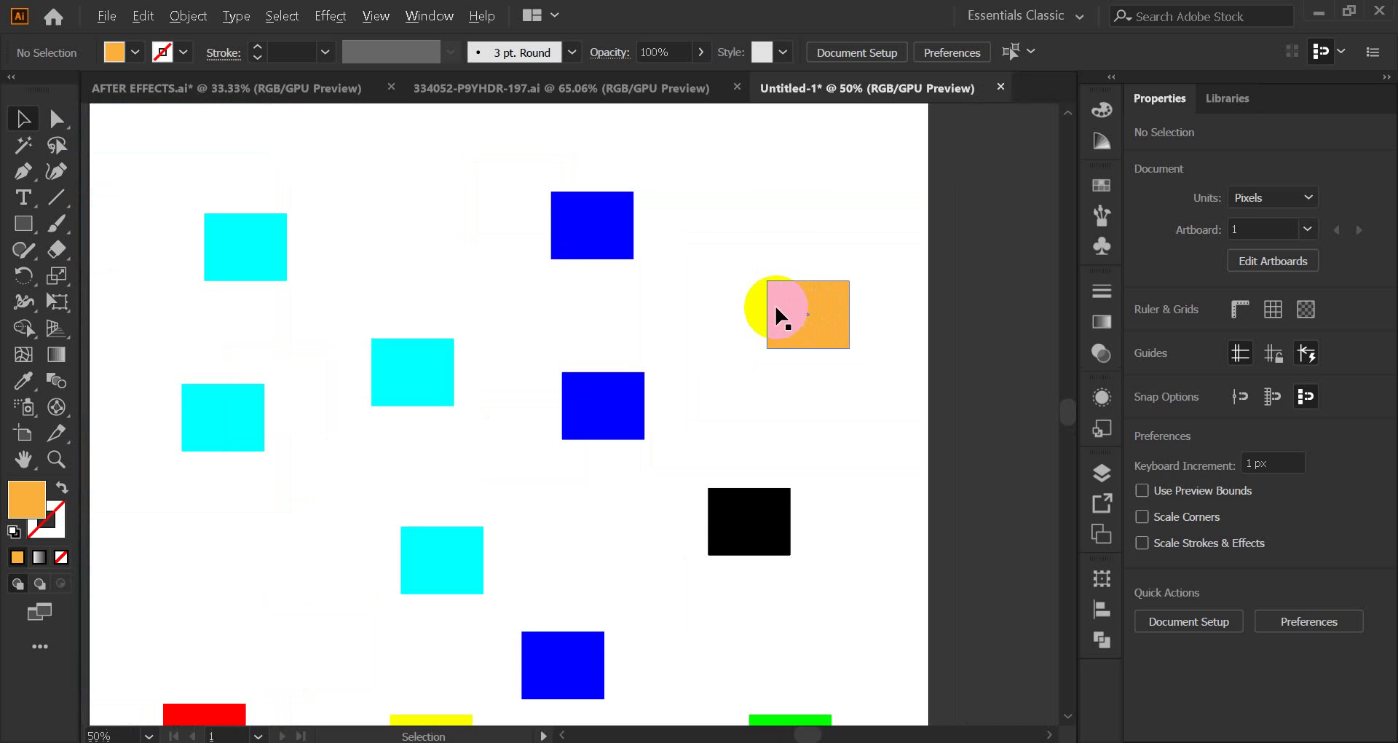
scroll(386, 375, up, 5)
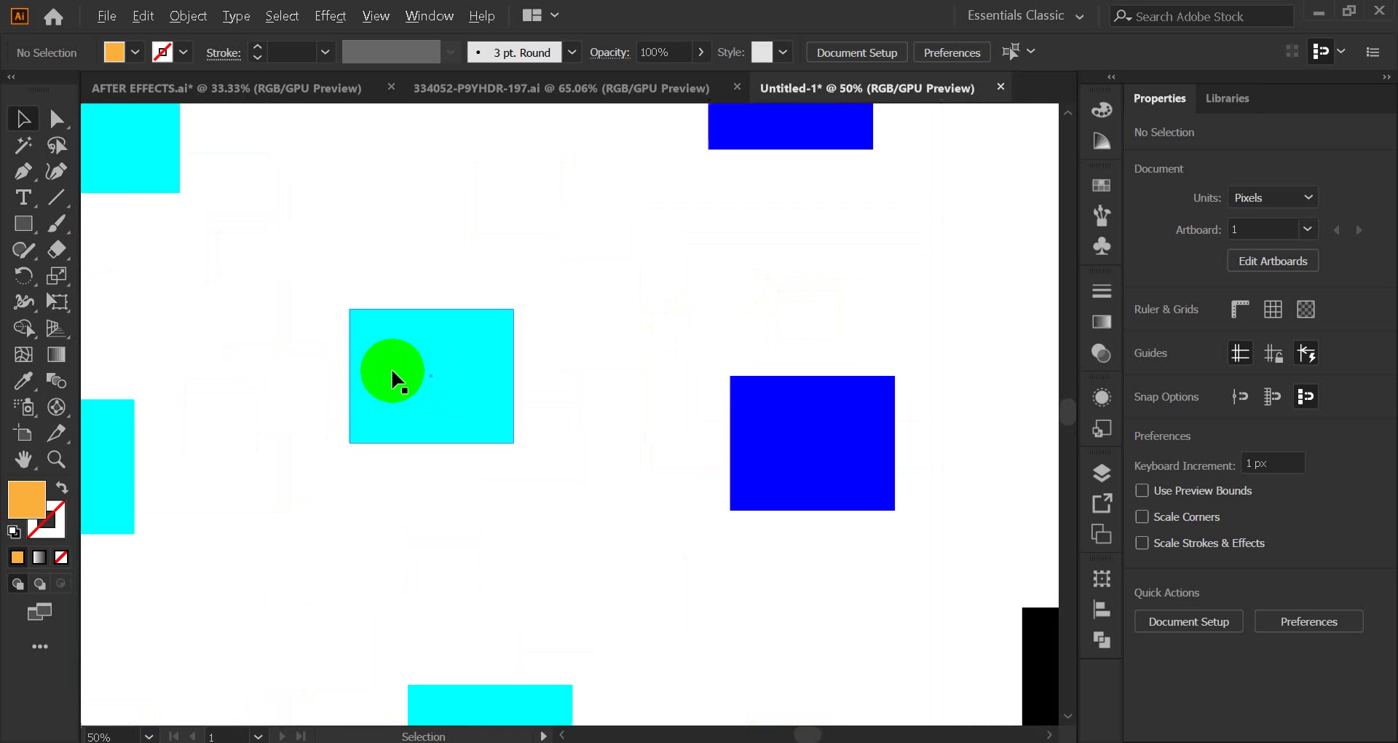
scroll(394, 375, up, 3)
scroll(393, 375, down, 4)
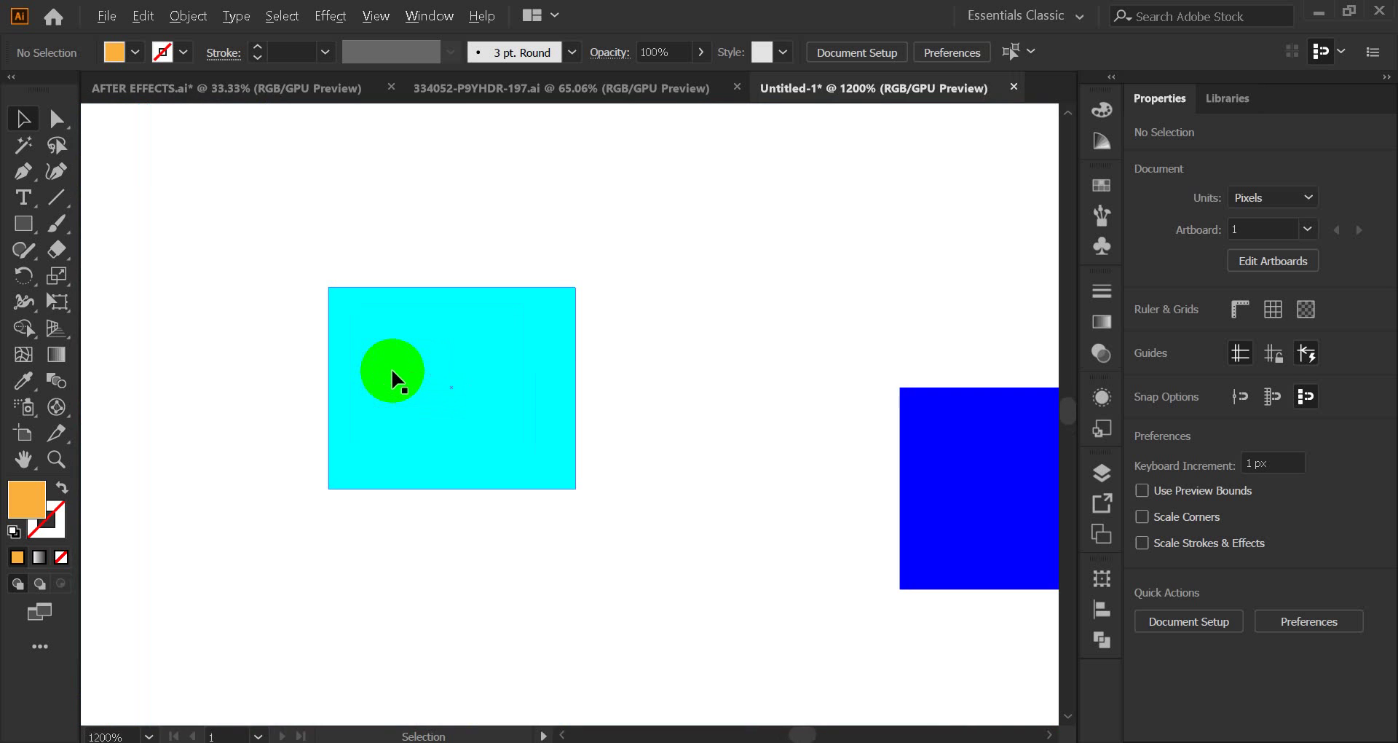
scroll(393, 375, up, 4)
scroll(393, 375, down, 8)
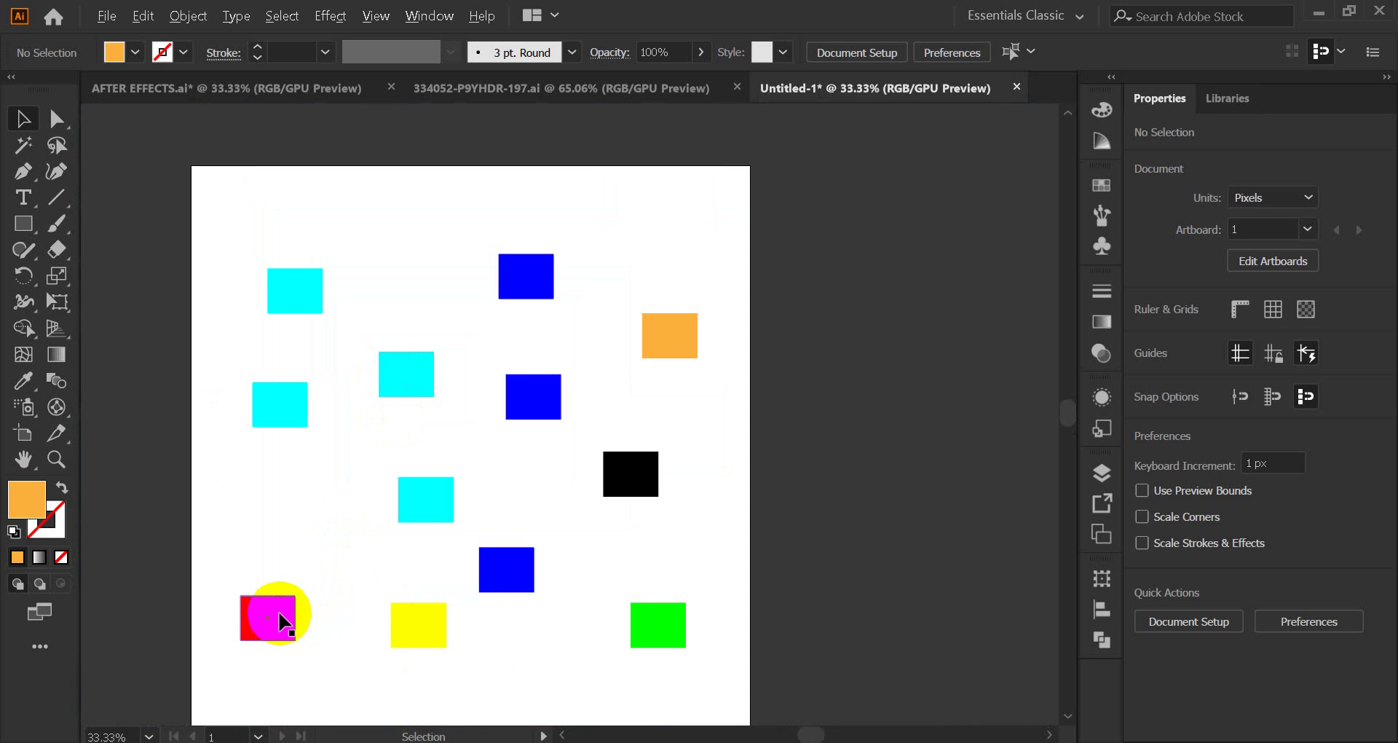
scroll(281, 616, up, 4)
scroll(271, 618, down, 4)
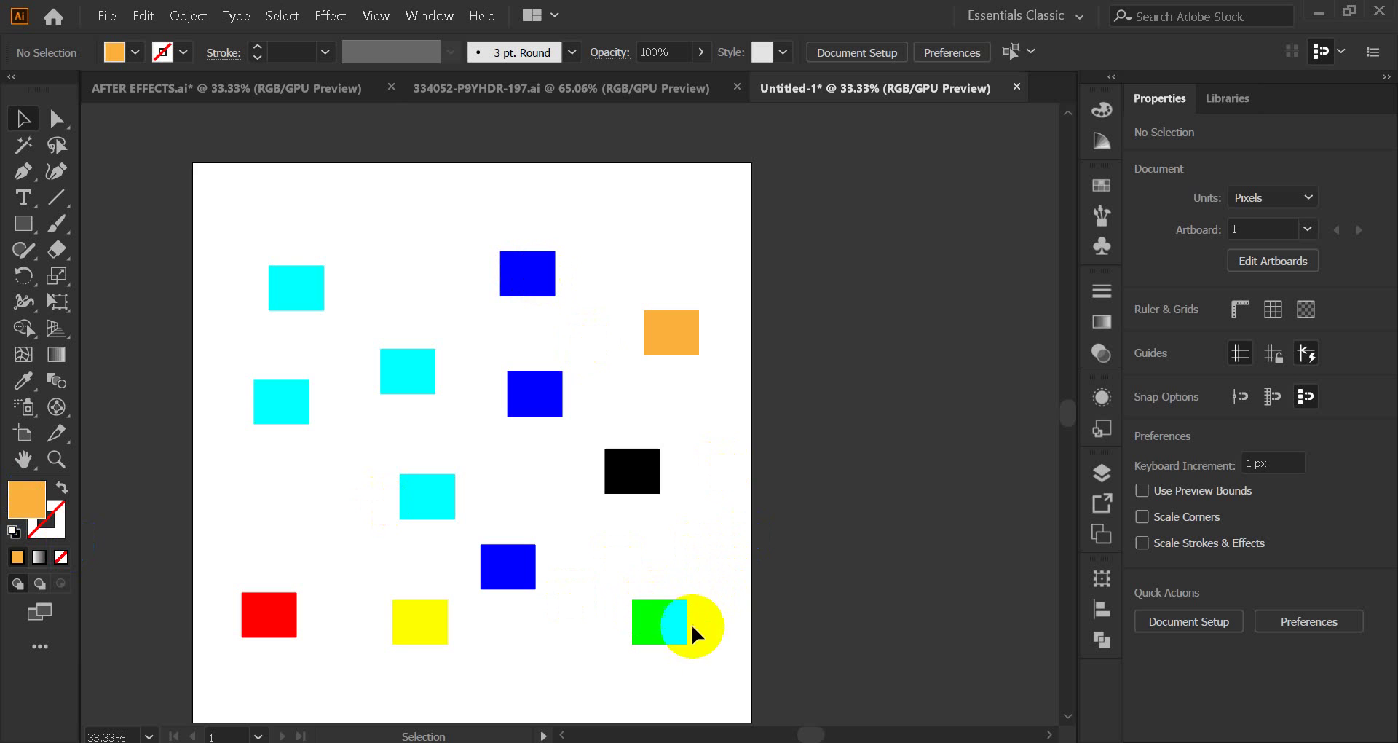
scroll(670, 644, up, 8)
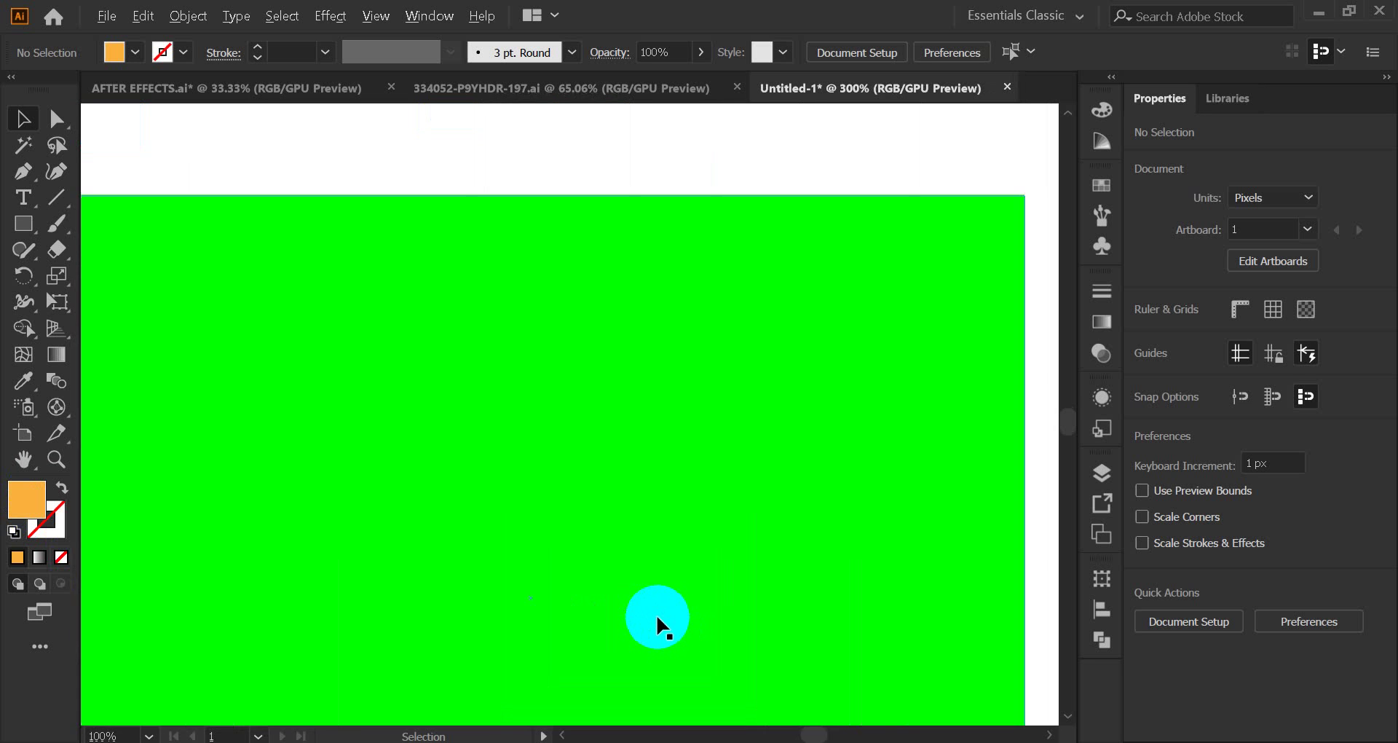
scroll(648, 608, down, 3)
scroll(649, 608, down, 5)
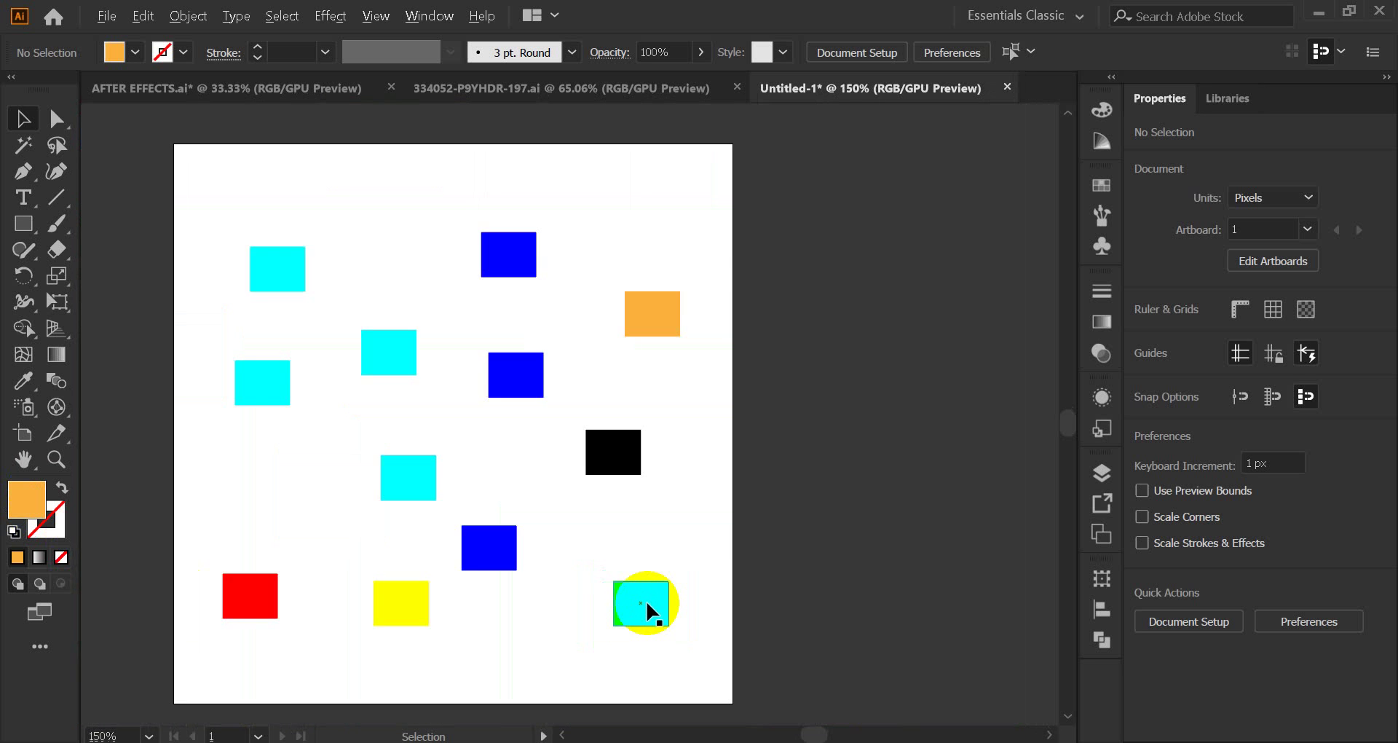
scroll(459, 422, up, 4)
scroll(455, 426, up, 3)
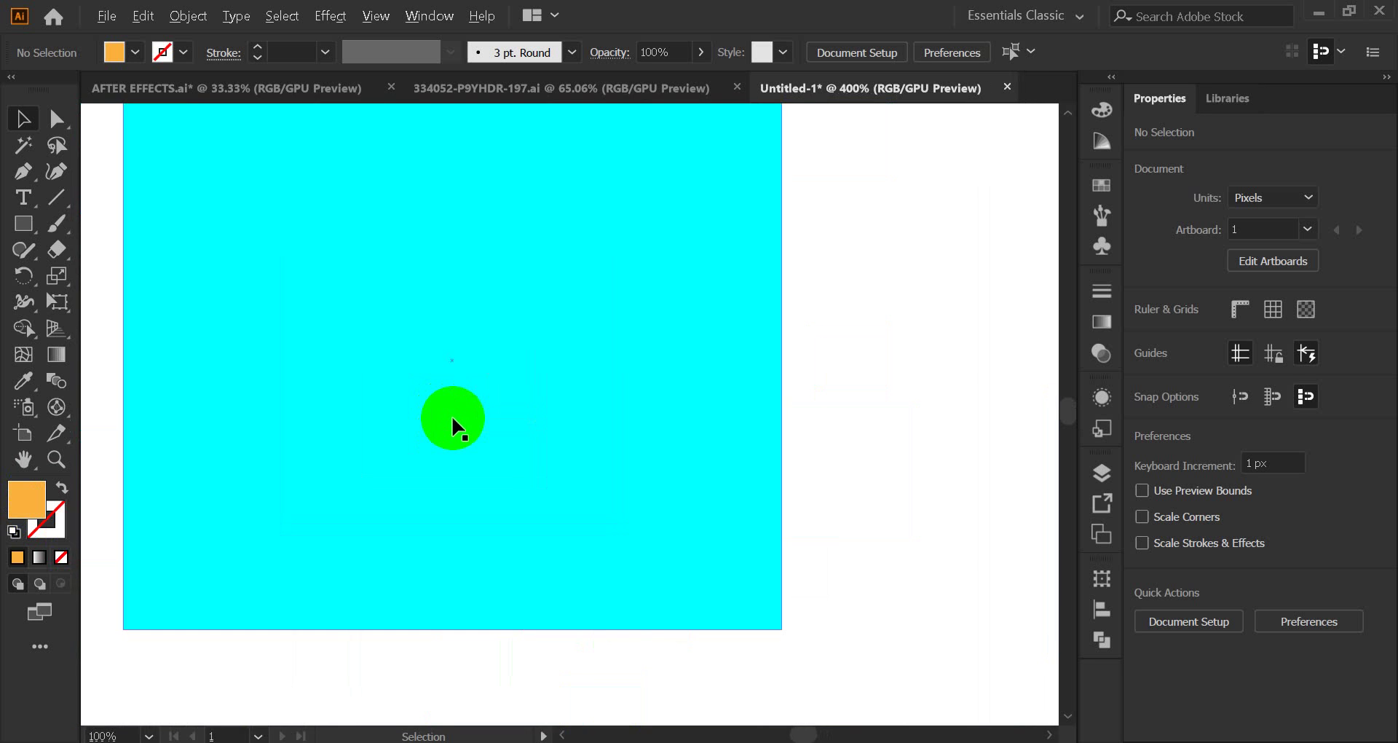
scroll(455, 426, down, 6)
scroll(455, 426, up, 3)
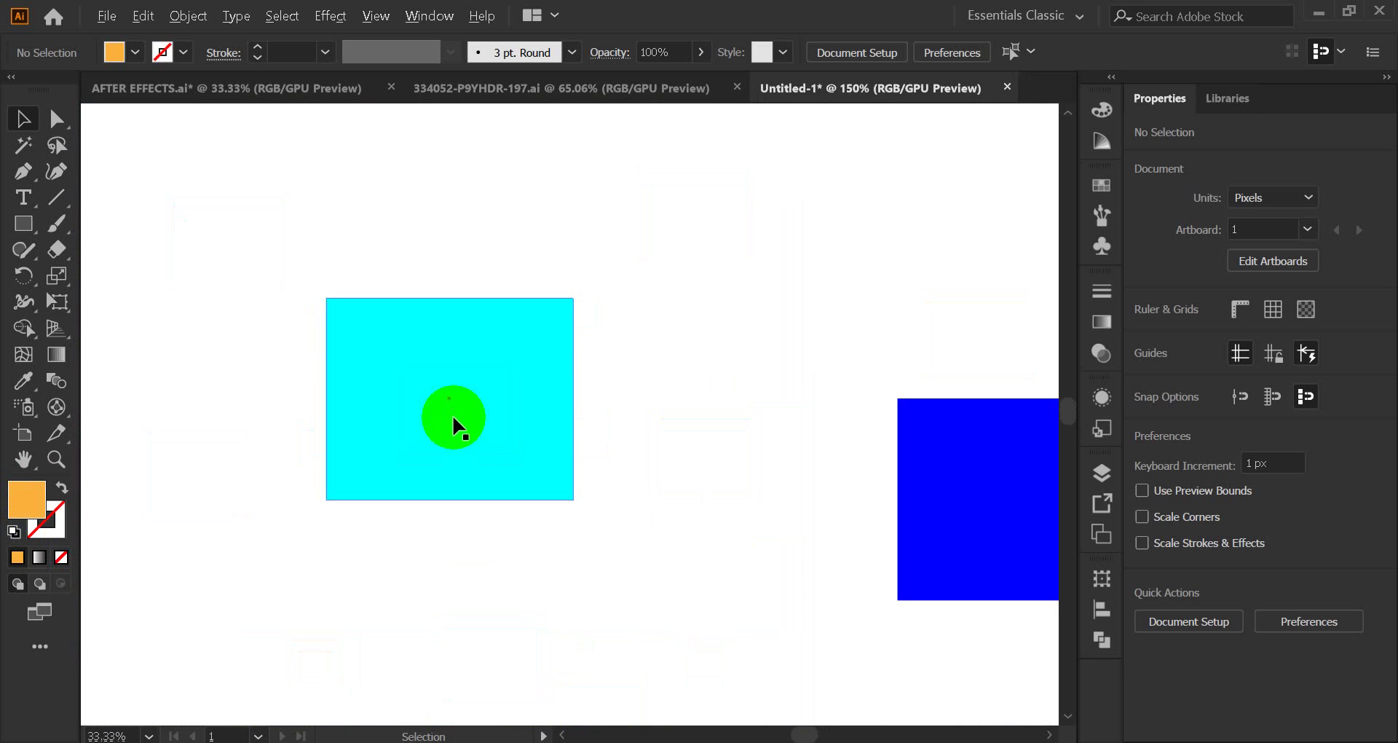
scroll(455, 426, down, 1)
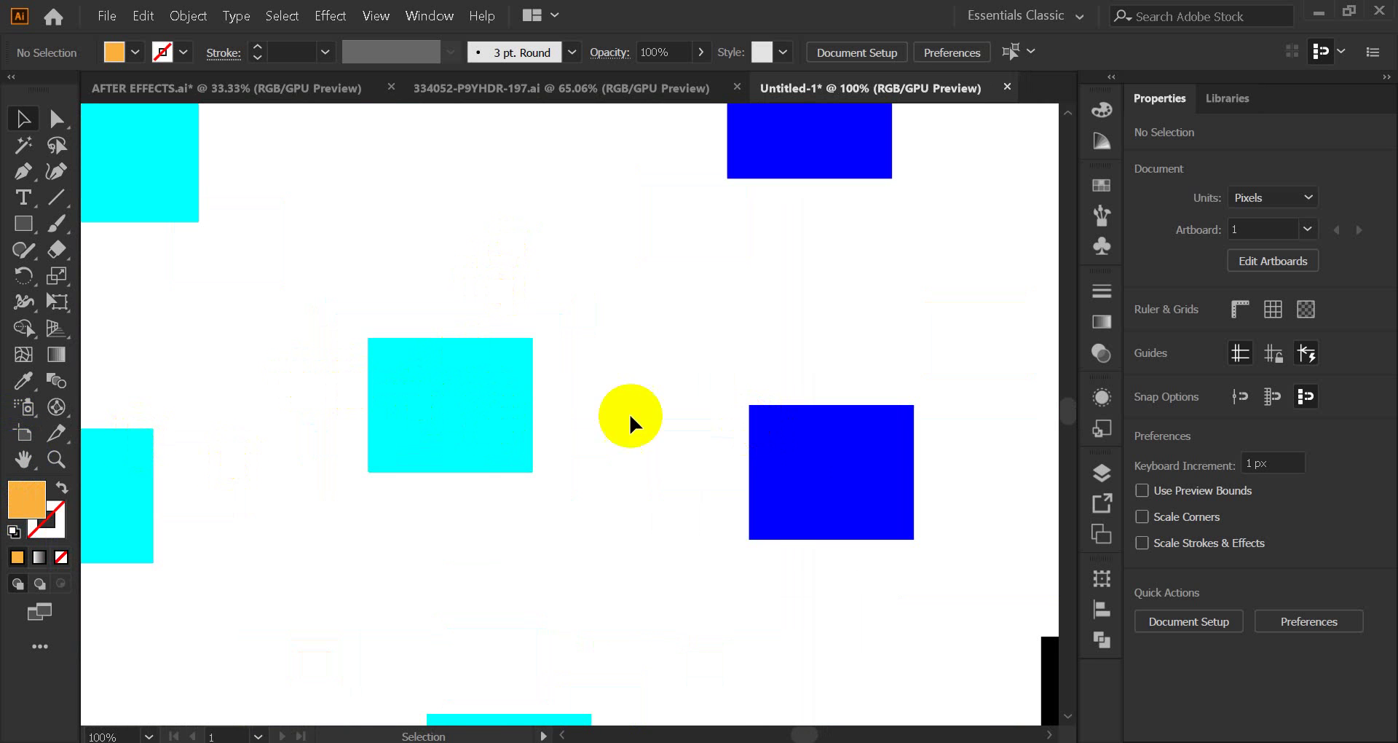
- Look over the coloured rectangles across the artboard with the Hand tool, finishing with the whole artboard in view
click(25, 460)
drag(444, 490, 490, 251)
mouse_move(402, 527)
mouse_down()
mouse_move(527, 255)
mouse_move(555, 228)
mouse_up()
mouse_move(380, 559)
mouse_down()
mouse_move(645, 443)
mouse_move(820, 406)
mouse_move(298, 461)
mouse_up()
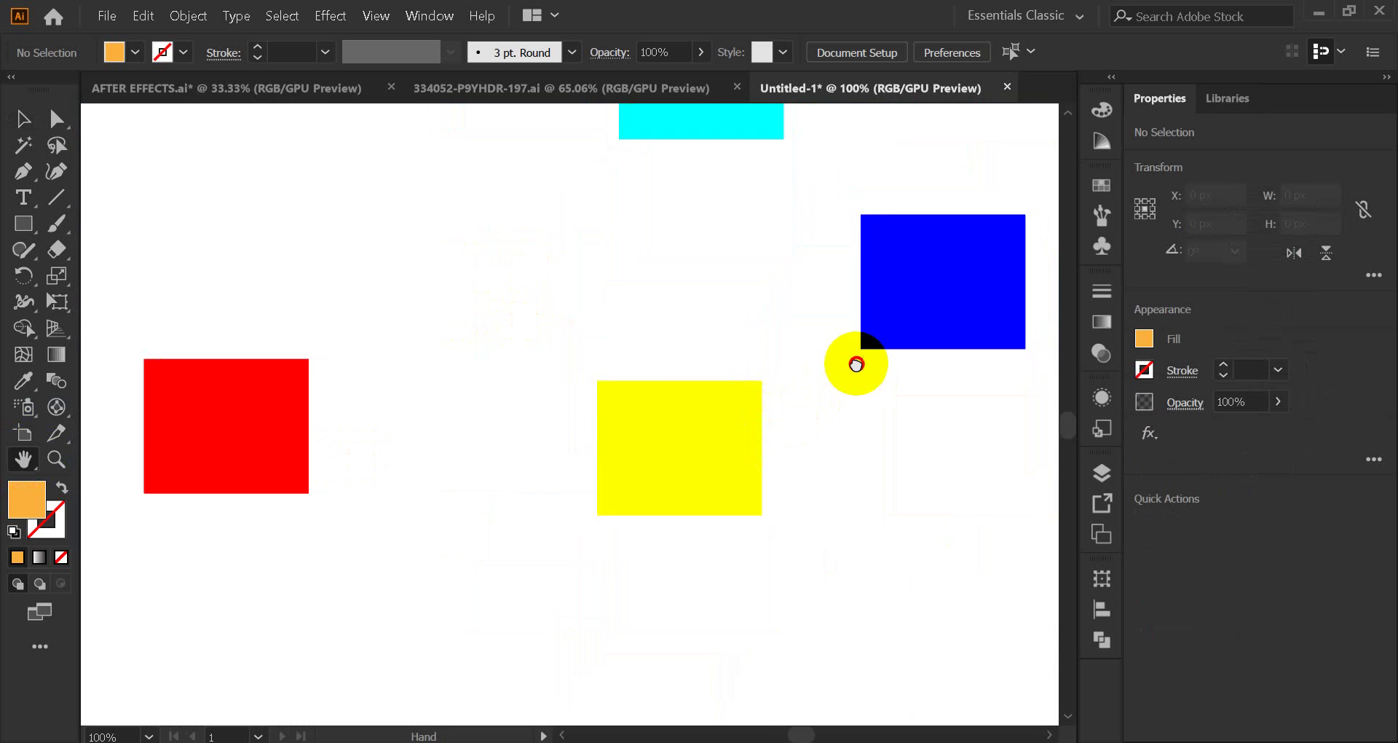
drag(856, 364, 484, 490)
mouse_move(903, 277)
mouse_down()
mouse_move(923, 290)
mouse_move(852, 334)
mouse_move(712, 350)
mouse_move(776, 447)
mouse_move(680, 371)
mouse_move(692, 343)
mouse_move(712, 378)
mouse_move(498, 350)
mouse_move(577, 352)
mouse_move(575, 386)
mouse_up()
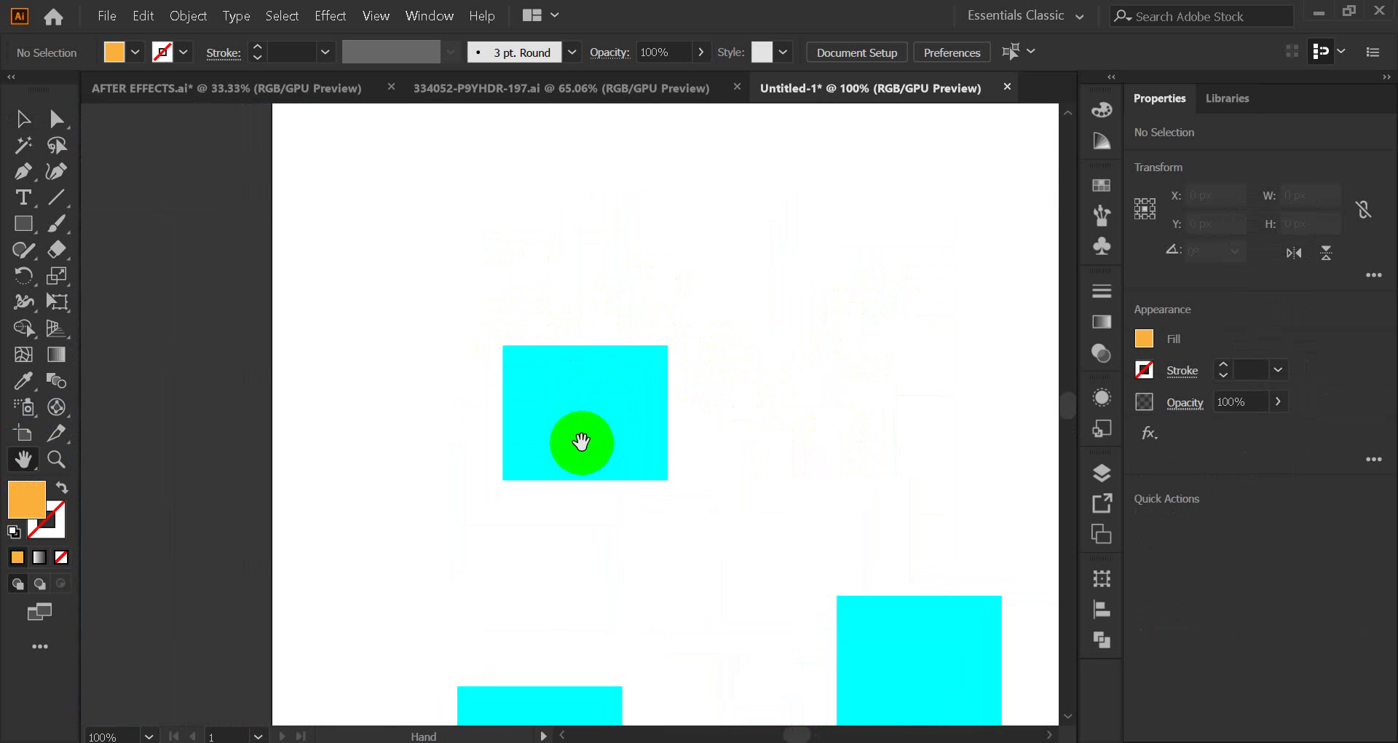
drag(910, 469, 680, 318)
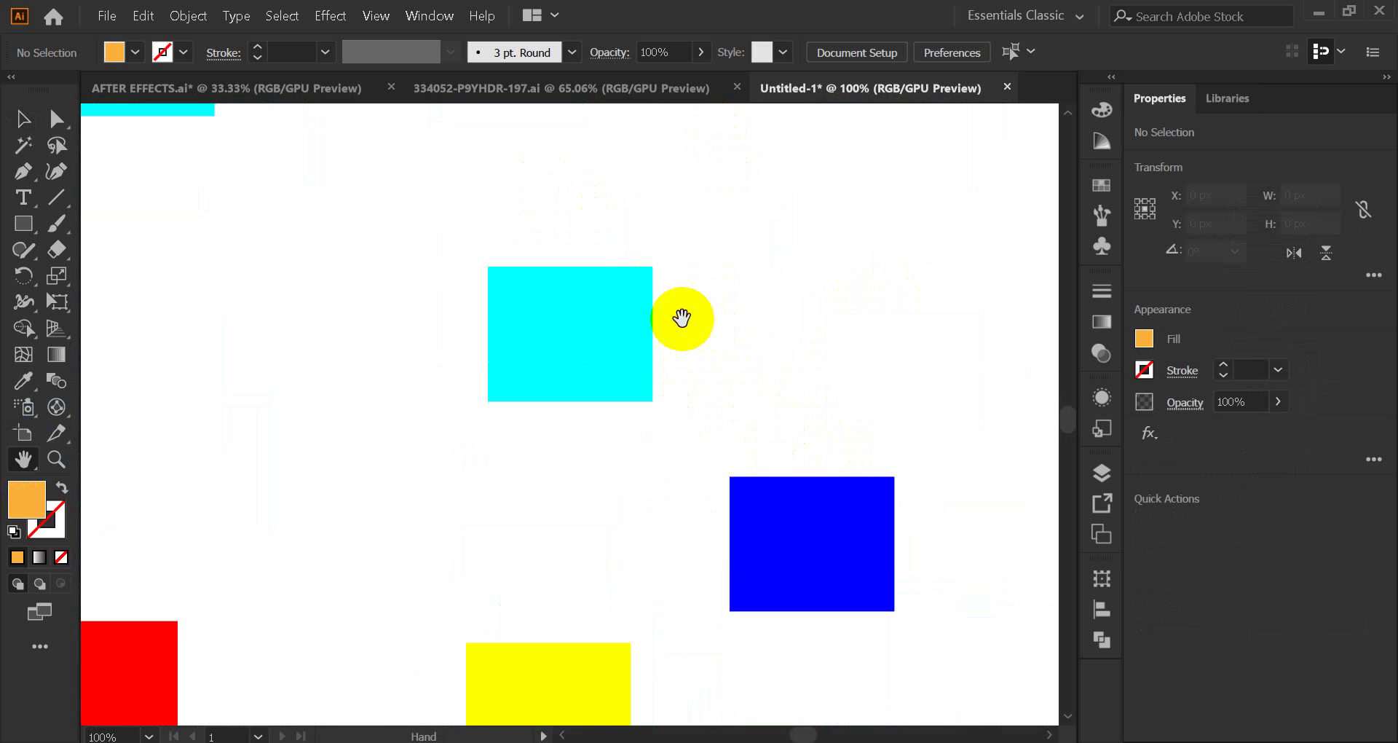
scroll(569, 440, up, 2)
scroll(566, 406, down, 6)
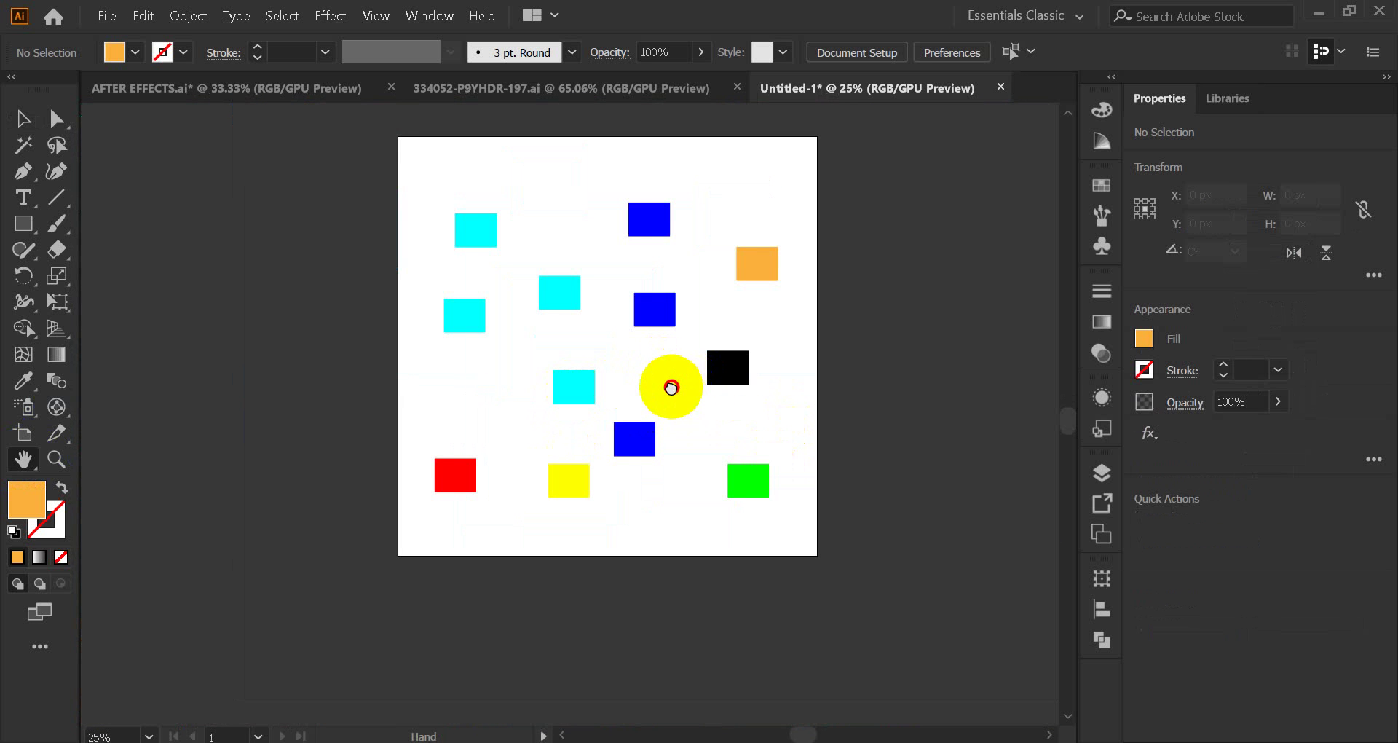
drag(668, 386, 630, 432)
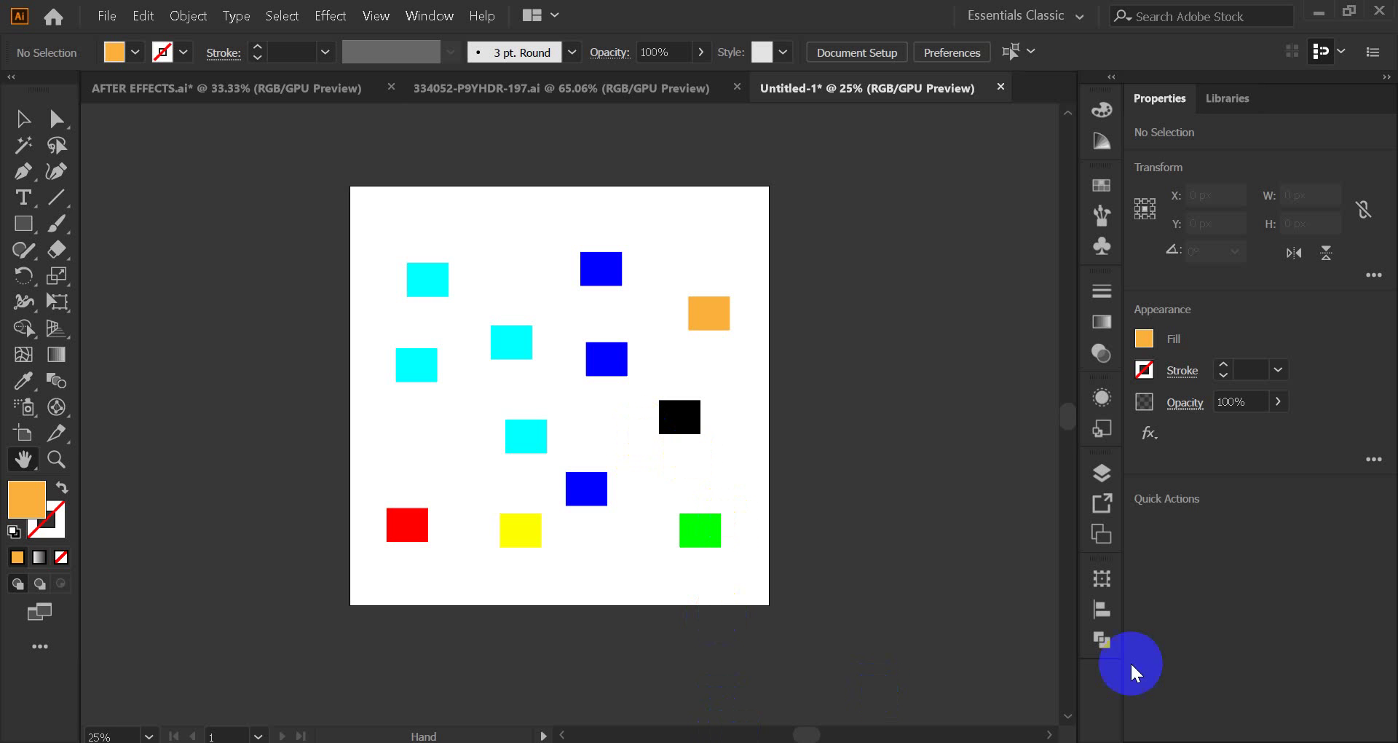
click(1146, 741)
click(24, 119)
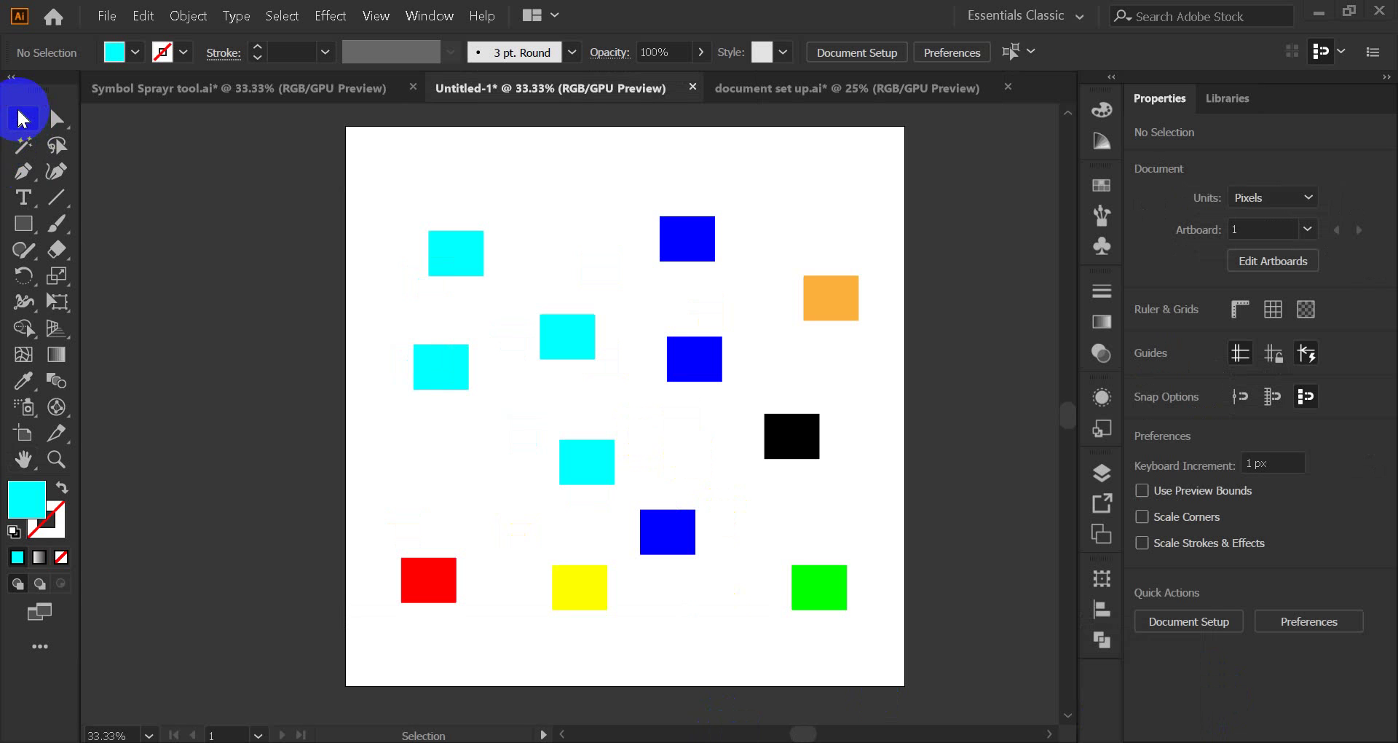
click(1155, 740)
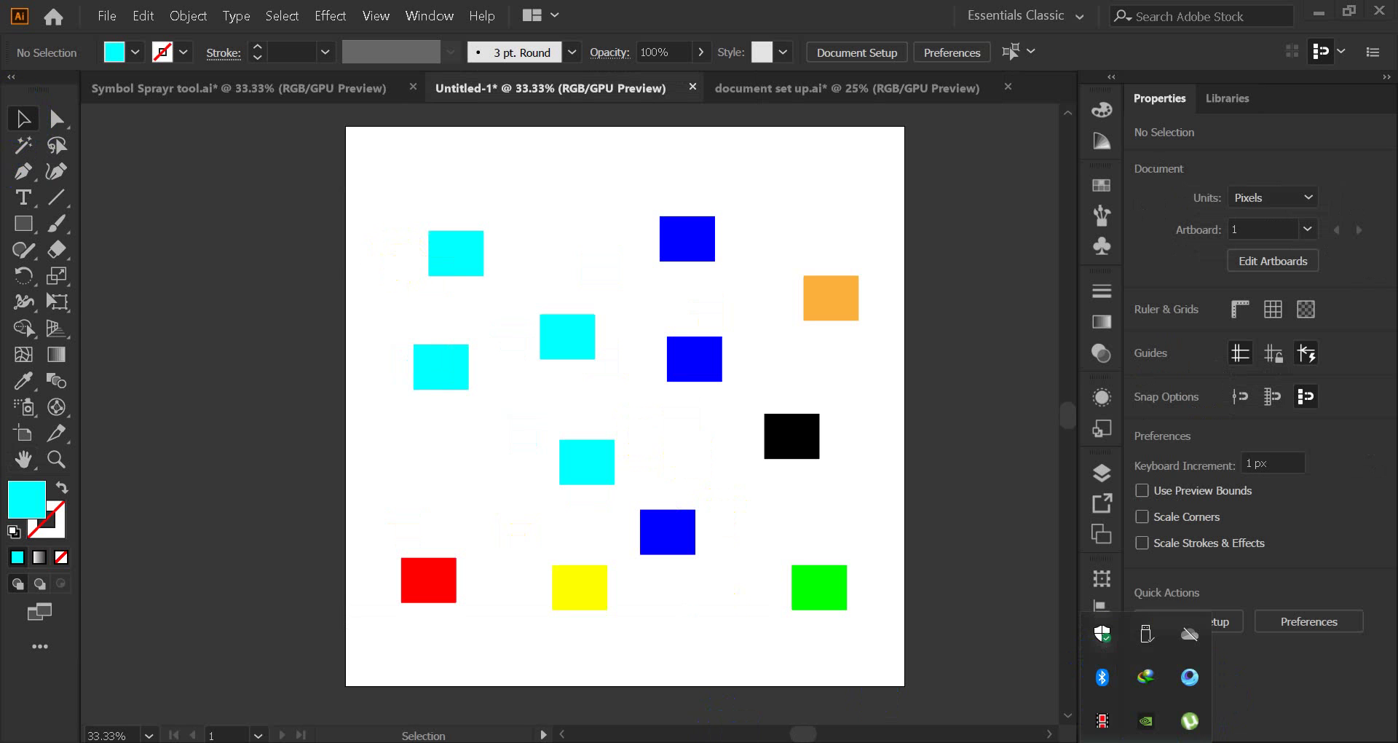
click(1089, 724)
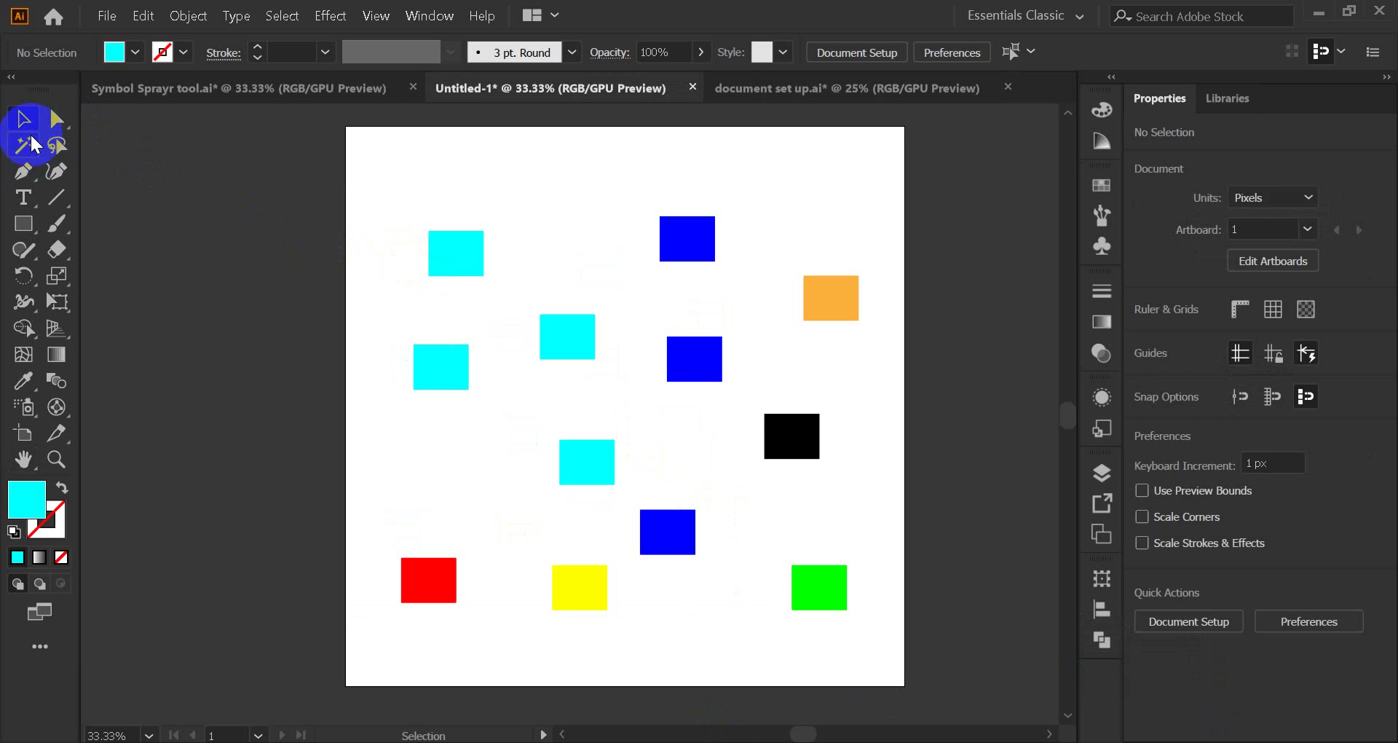
- Delete all the coloured rectangles and draw one cyan rectangle about 483 by 341 px in the middle of the artboard
drag(388, 192, 917, 642)
key(Delete)
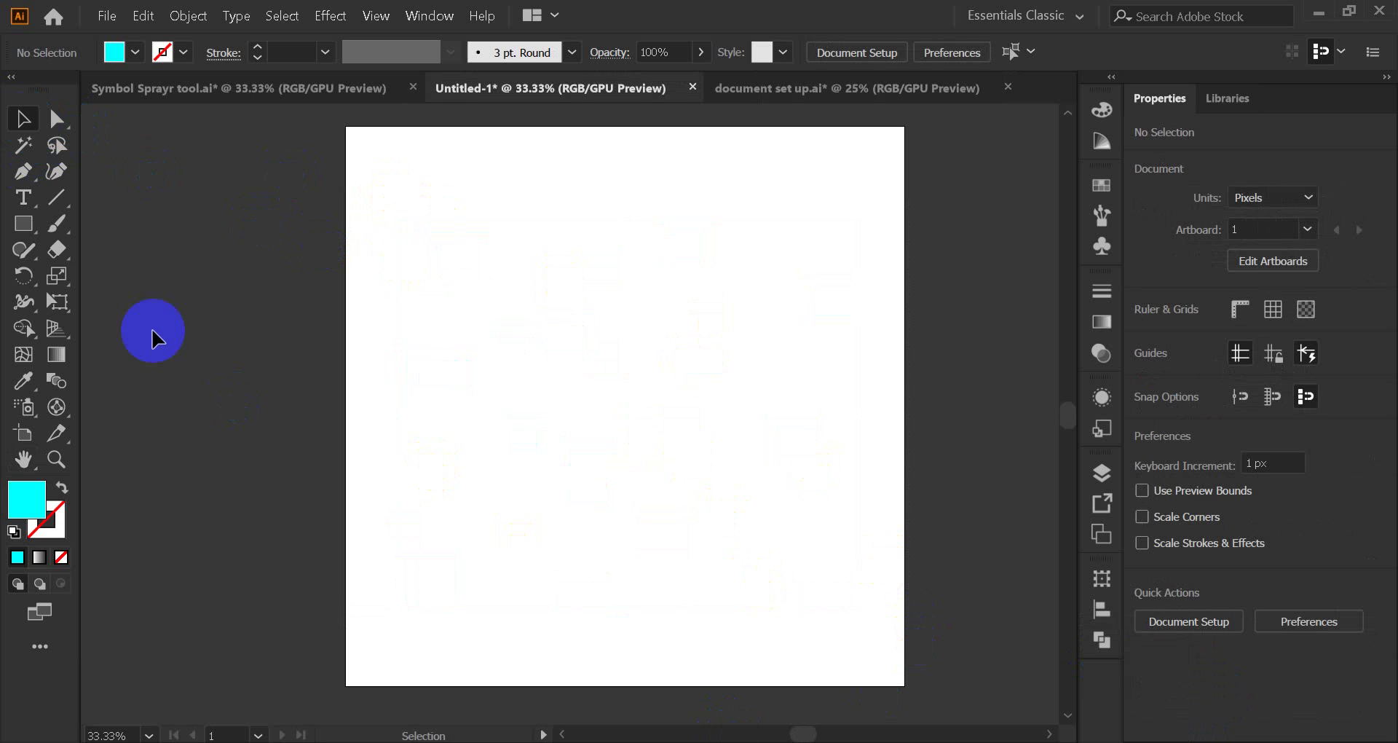
click(24, 223)
drag(513, 286, 784, 475)
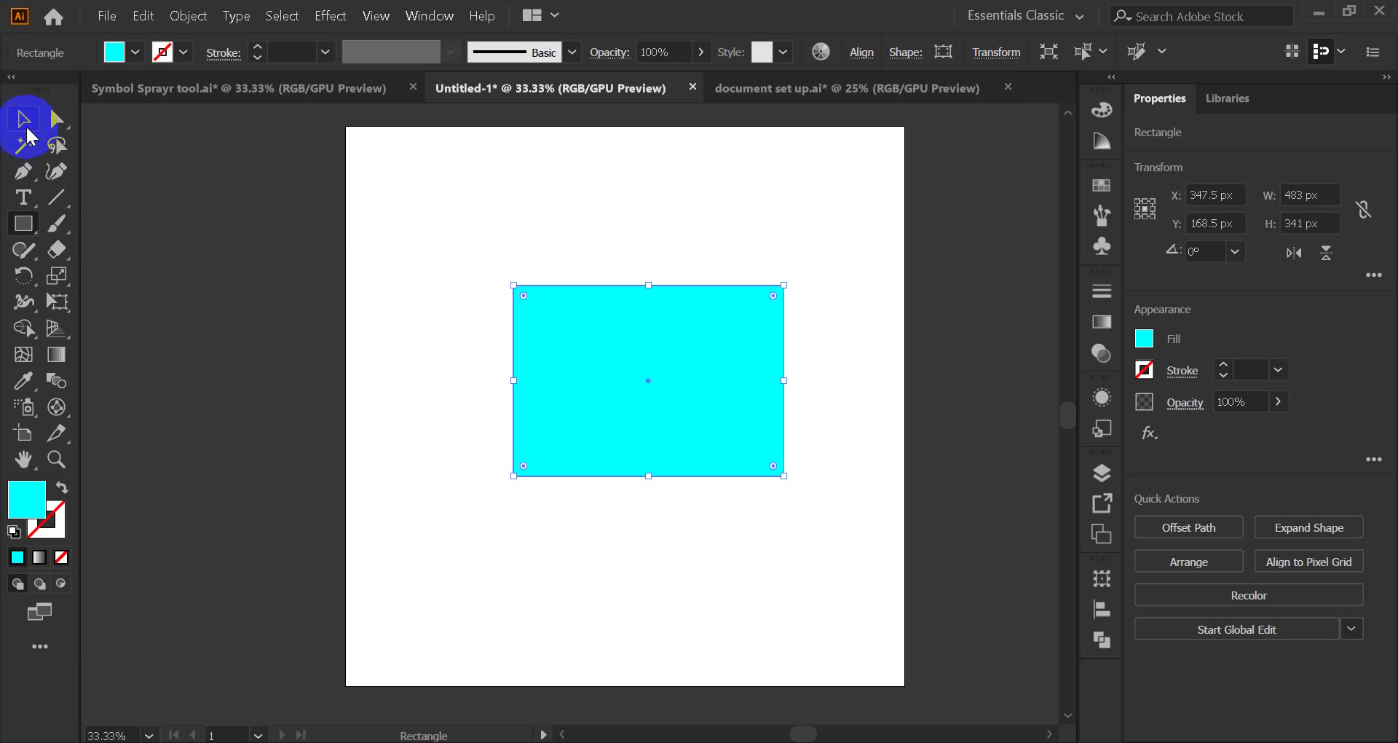
- Move the cyan rectangle to about X 320.5 px, Y 199.5 px and leave it deselected
click(23, 118)
drag(640, 350, 652, 407)
click(565, 250)
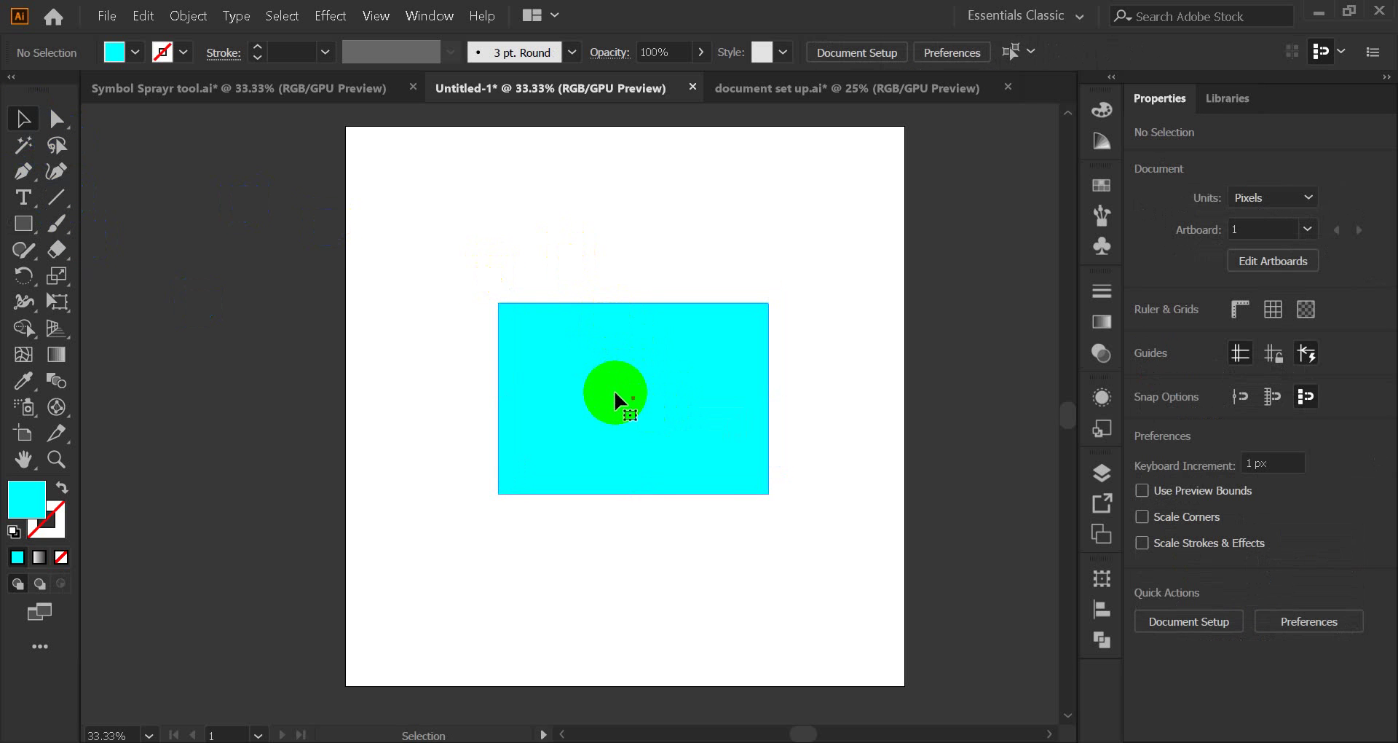
click(614, 391)
click(590, 322)
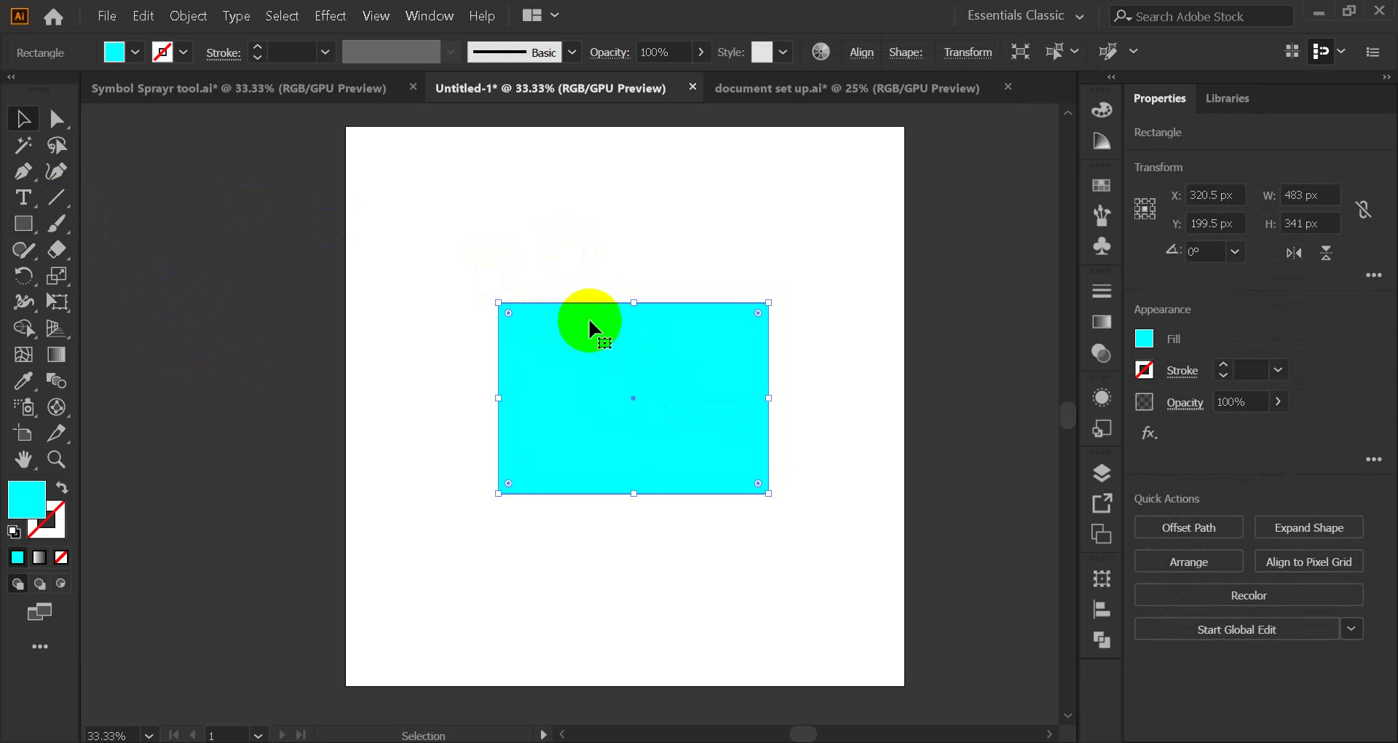
click(548, 245)
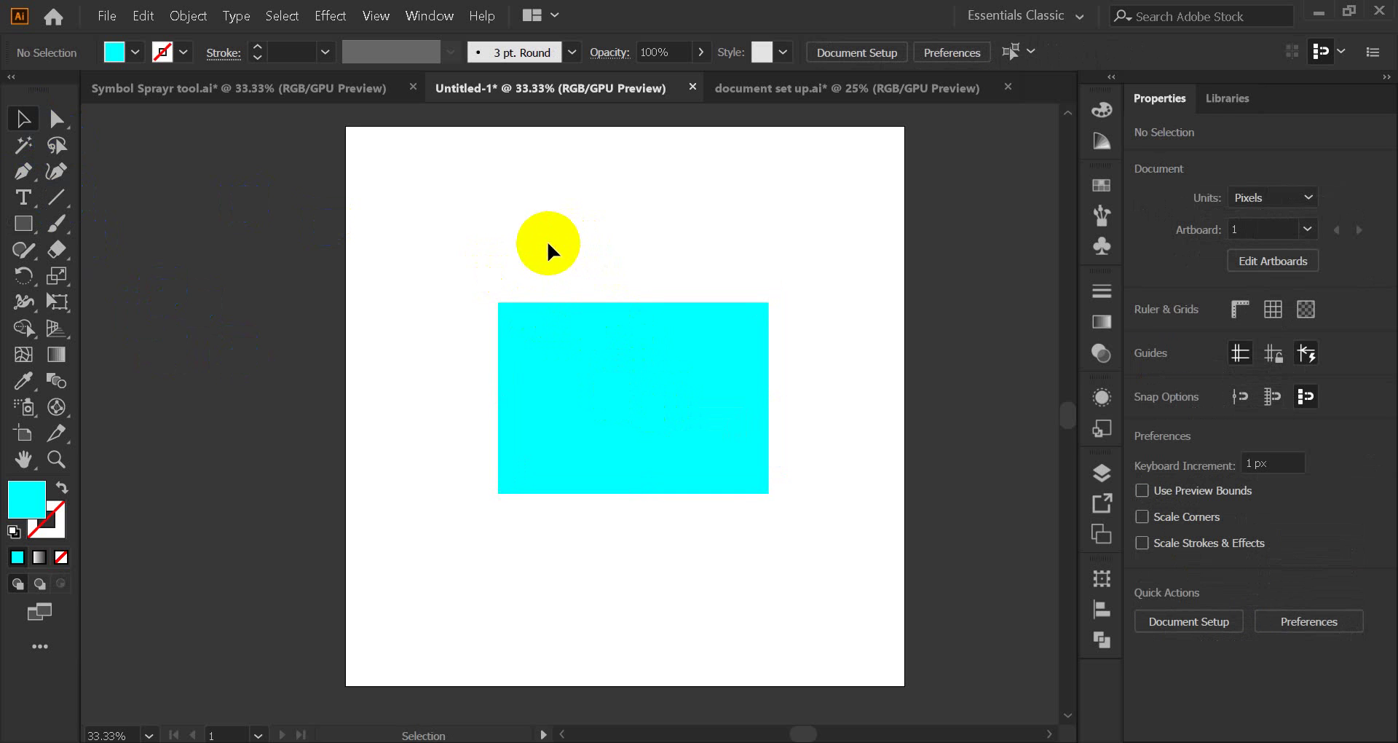
- Fill the cyan rectangle with the pure red swatch
click(571, 342)
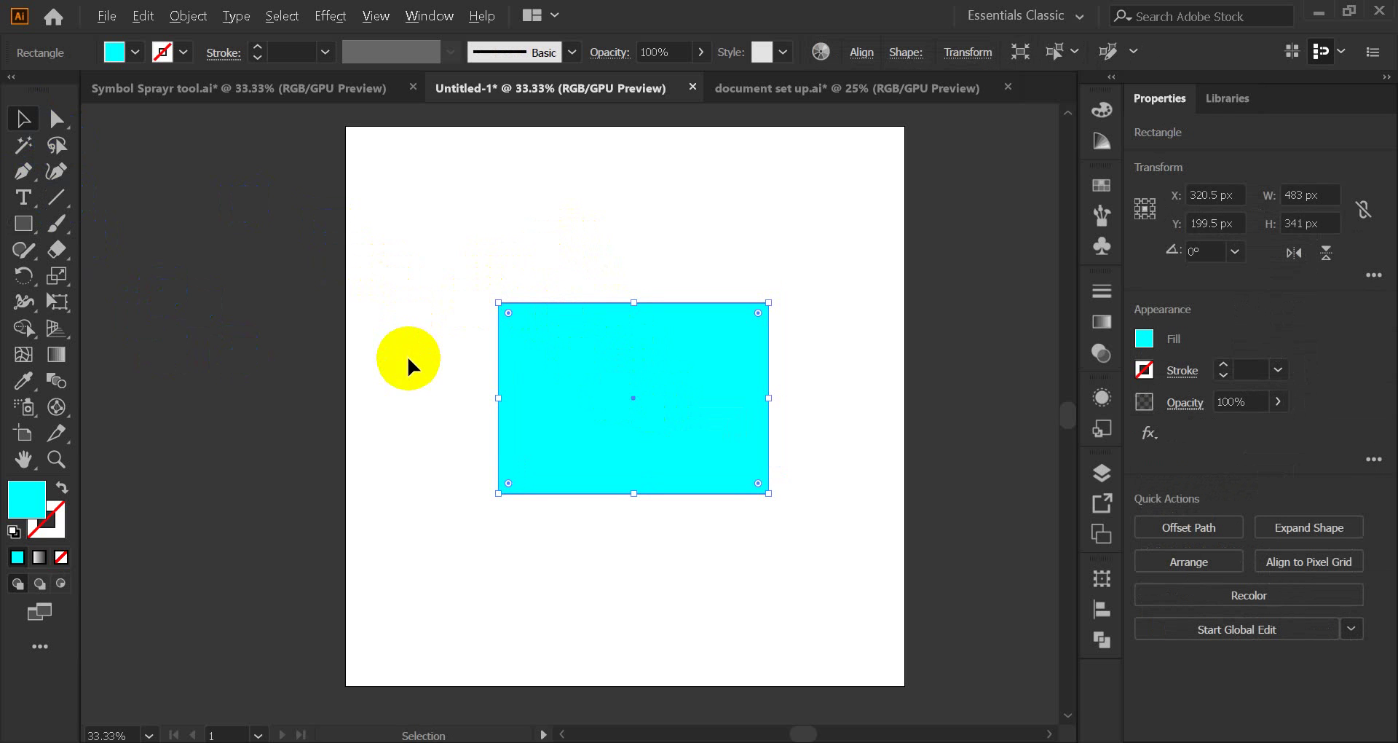
scroll(408, 357, up, 1)
drag(742, 406, 544, 409)
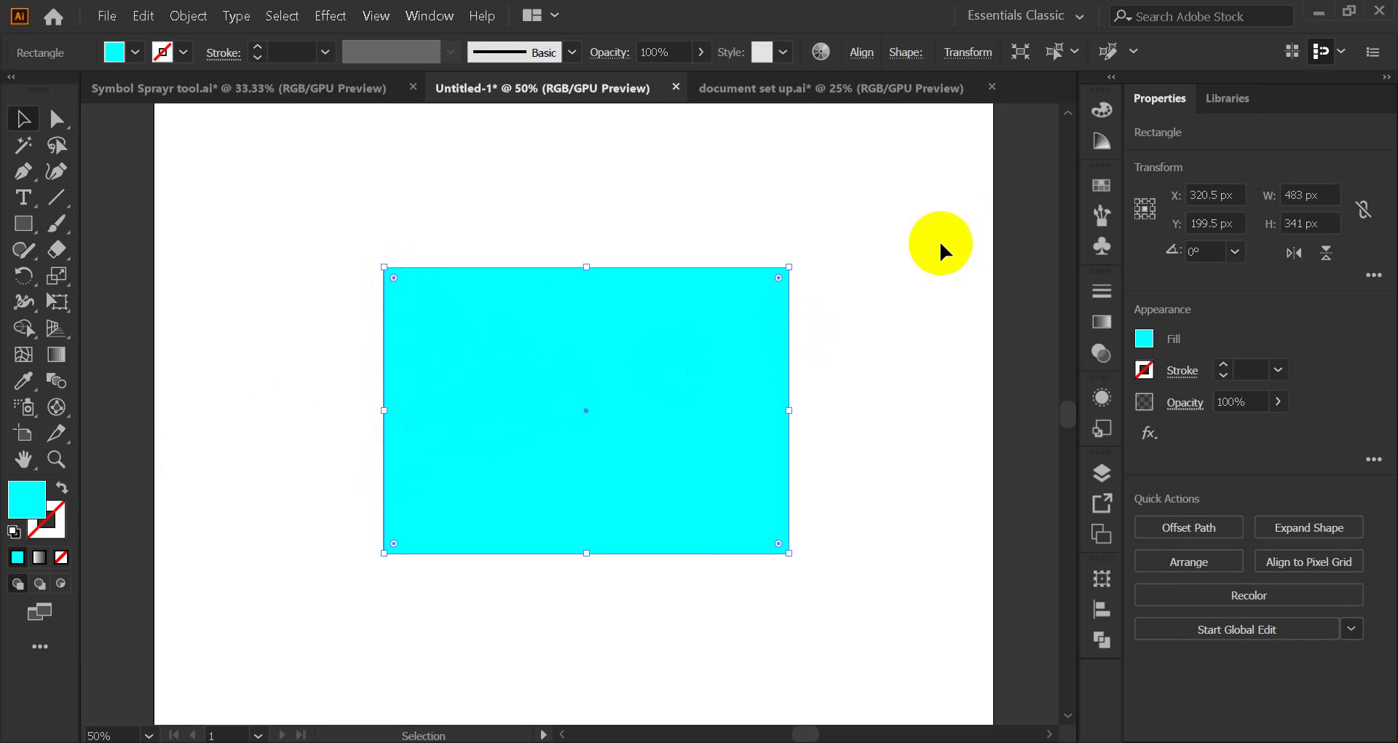
click(1104, 188)
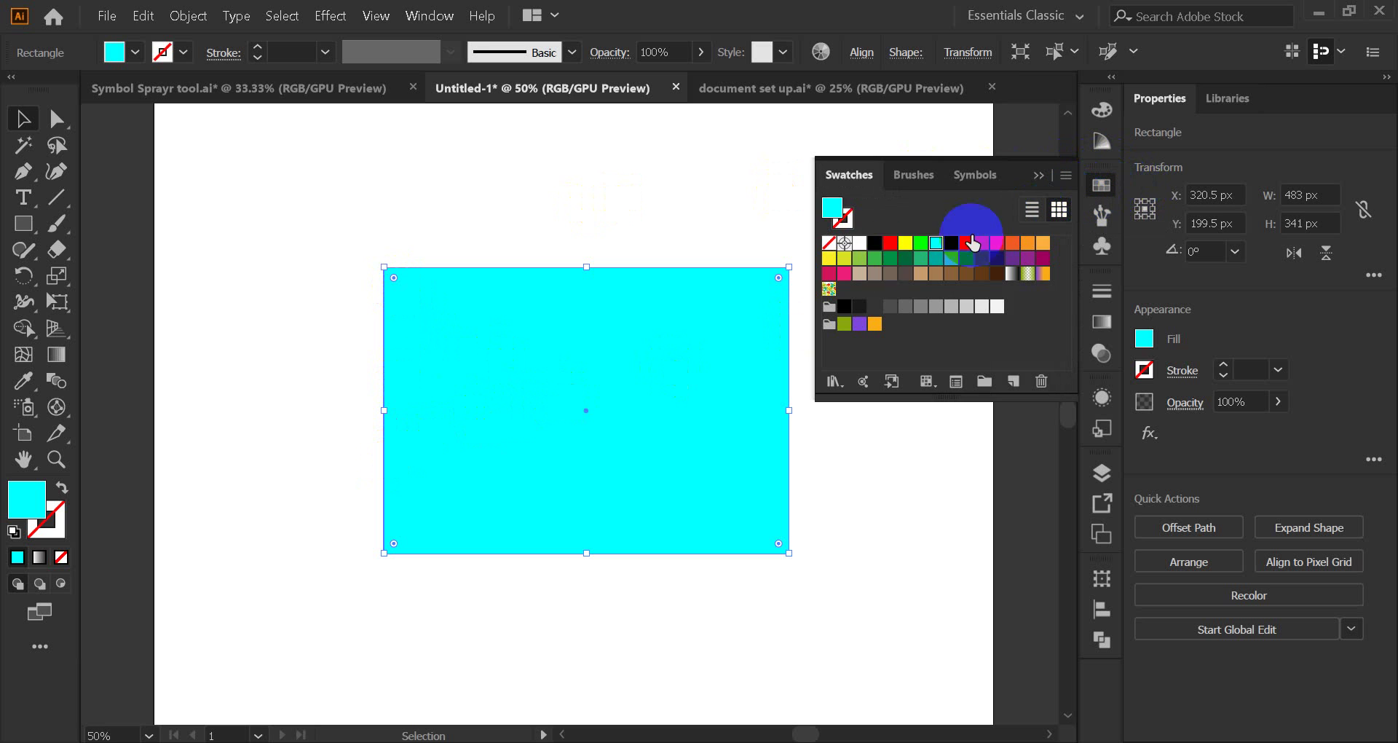
click(889, 243)
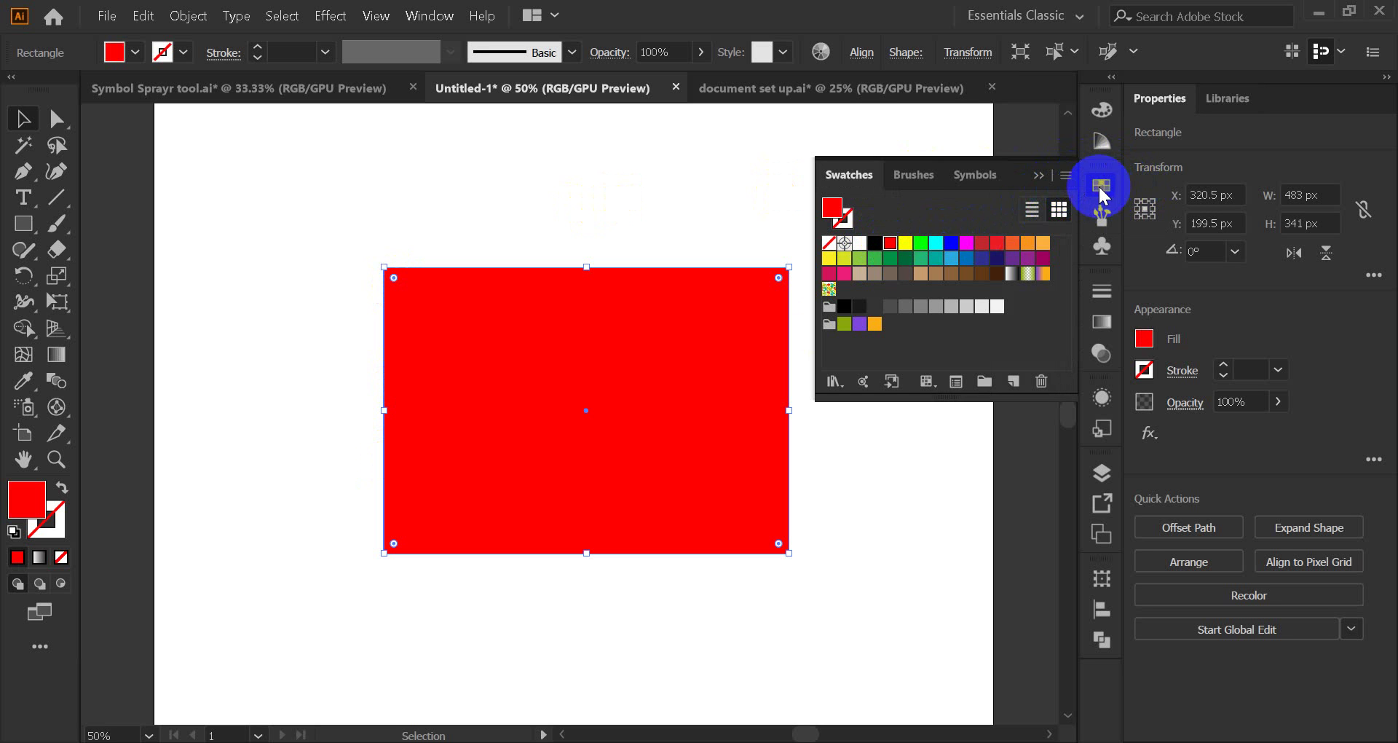
click(1095, 194)
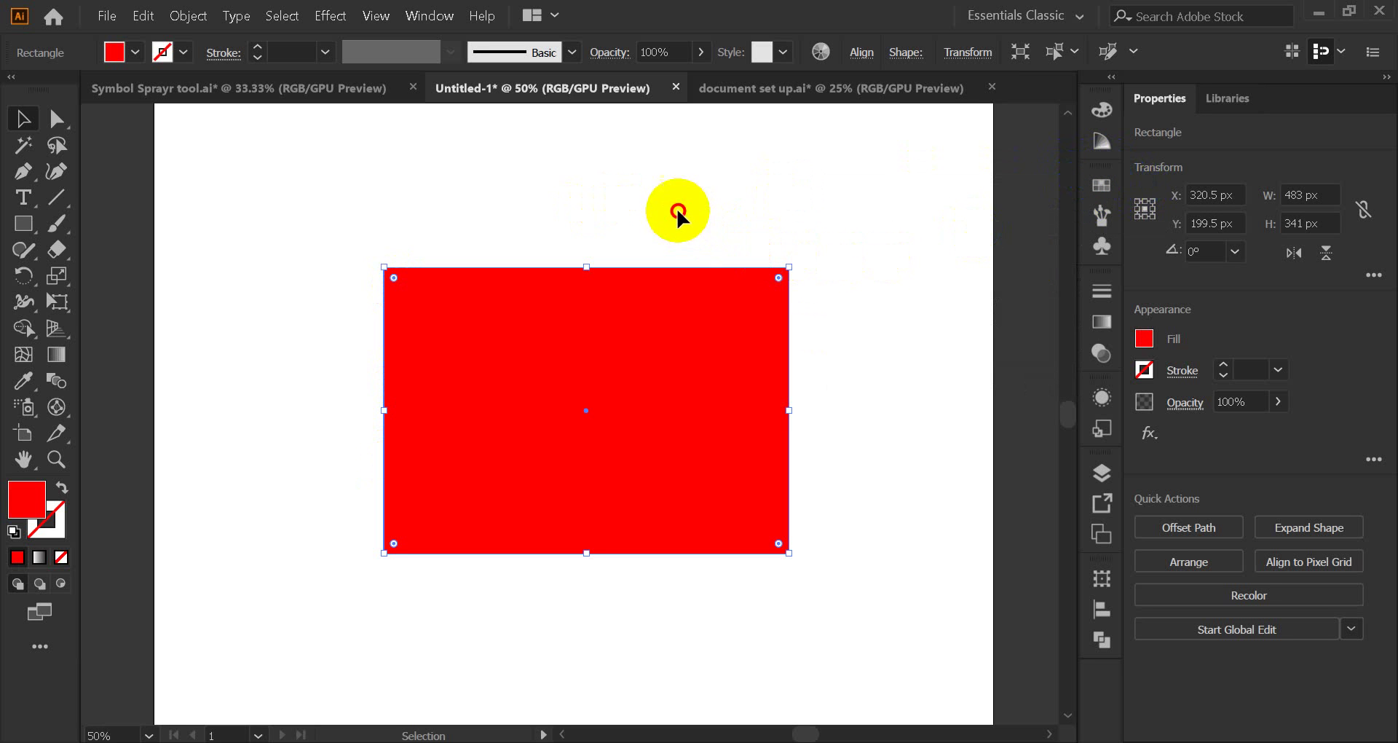
- Change the rectangle's fill to blue 1429ef using the Color Picker
click(655, 240)
click(546, 350)
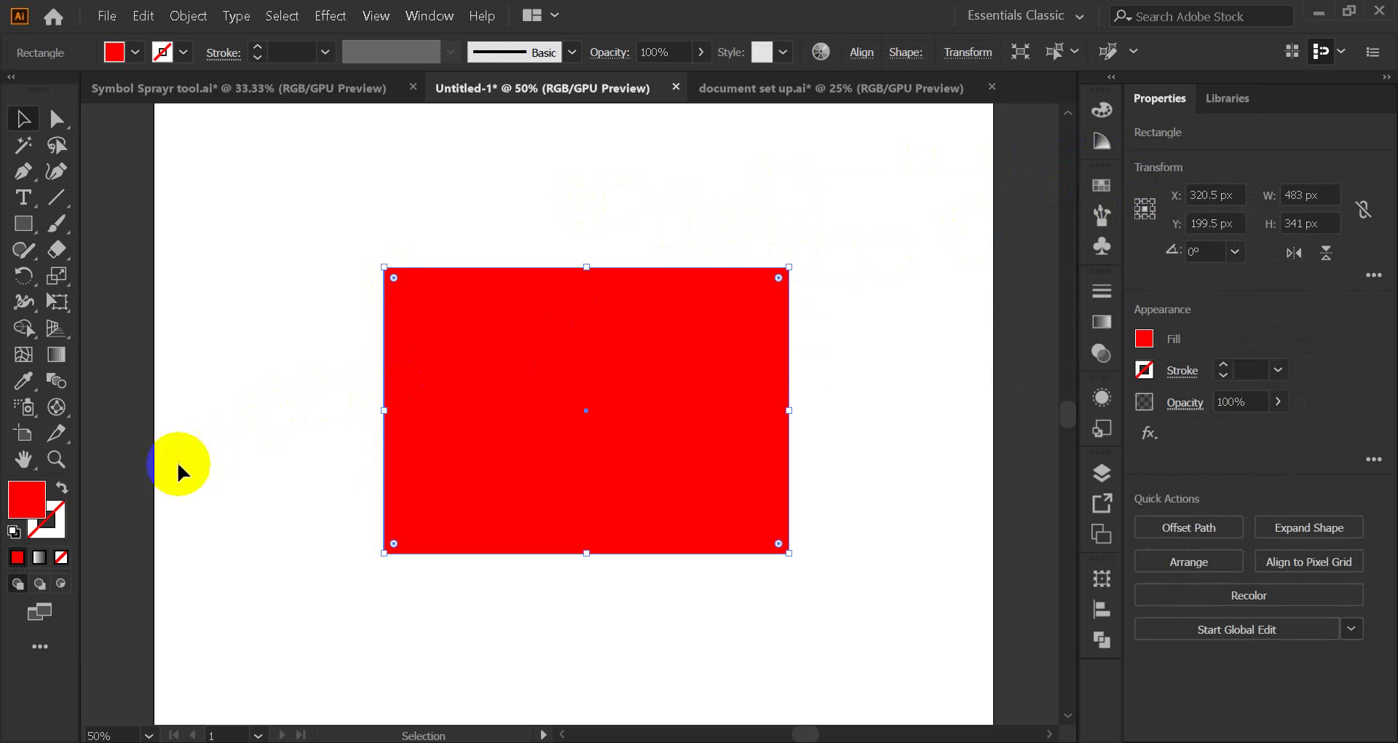
click(24, 516)
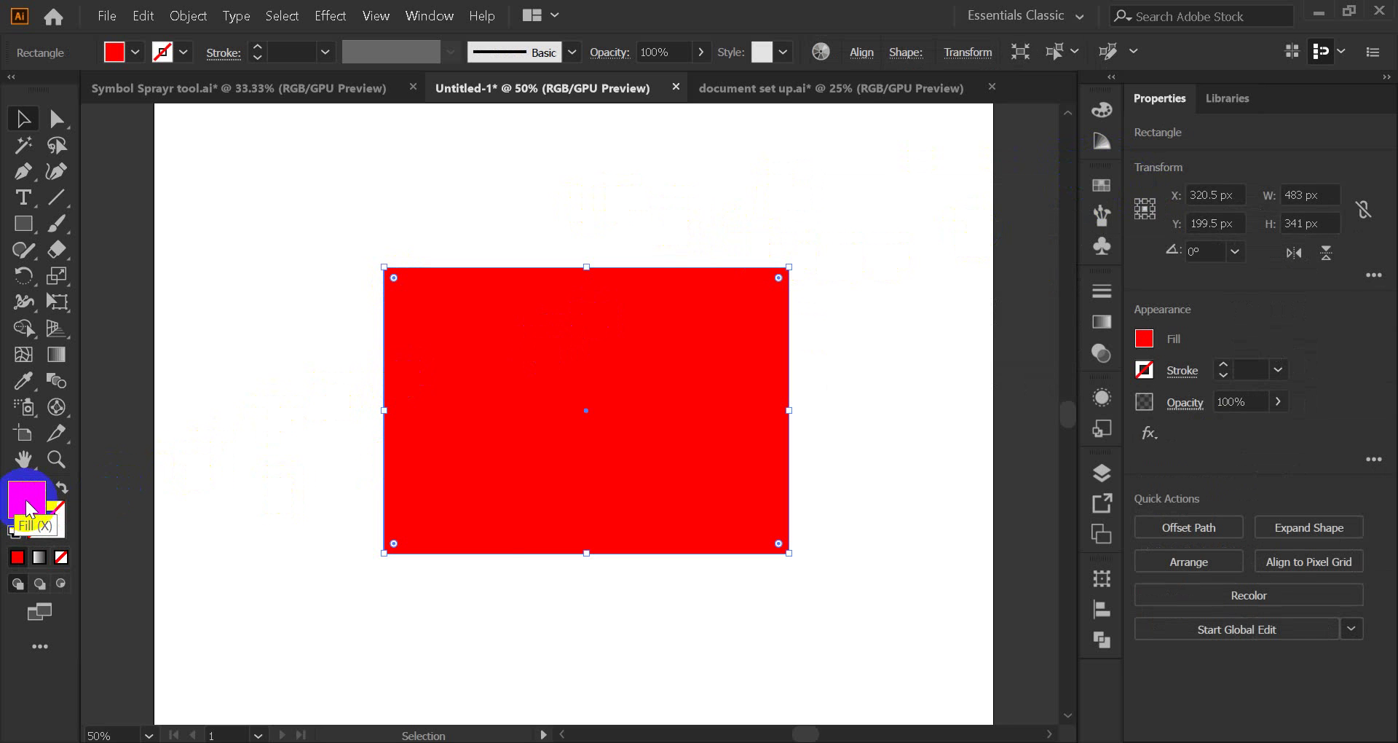
double_click(27, 506)
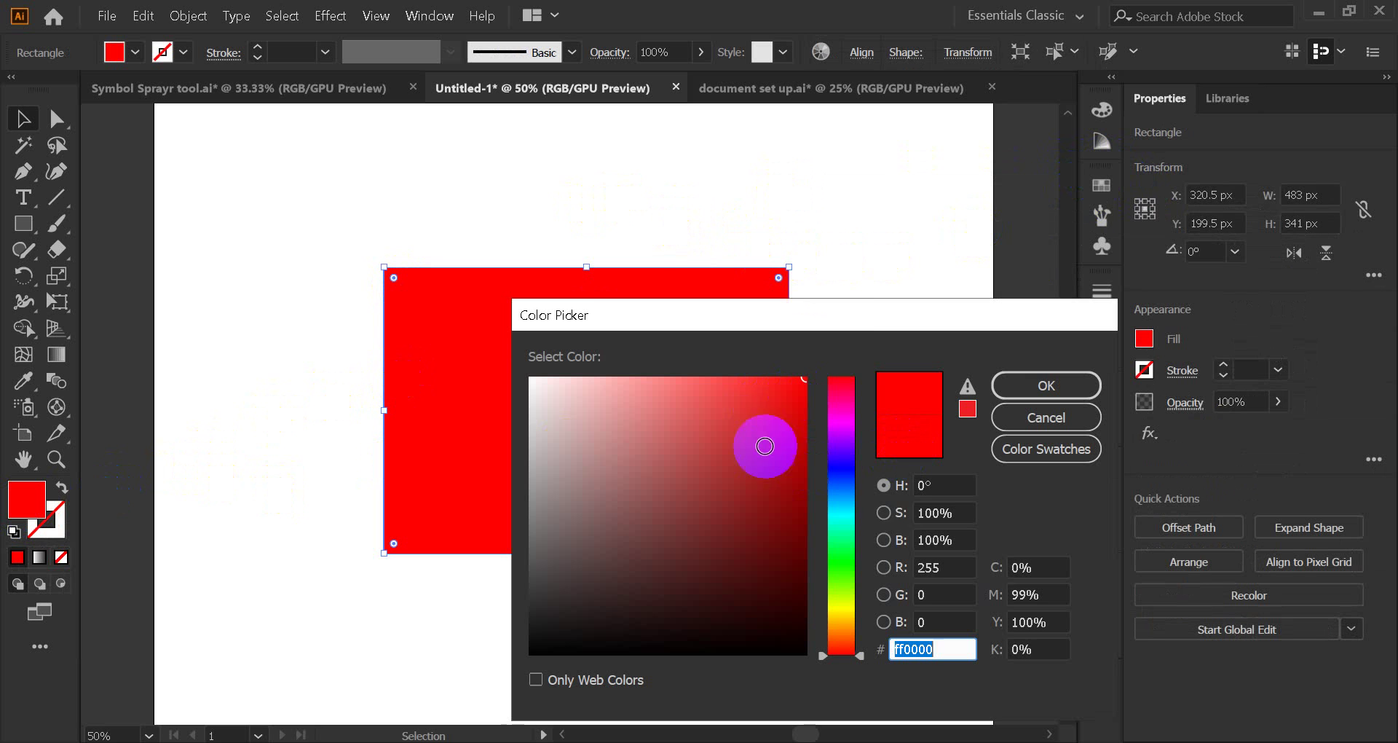
drag(849, 314, 930, 190)
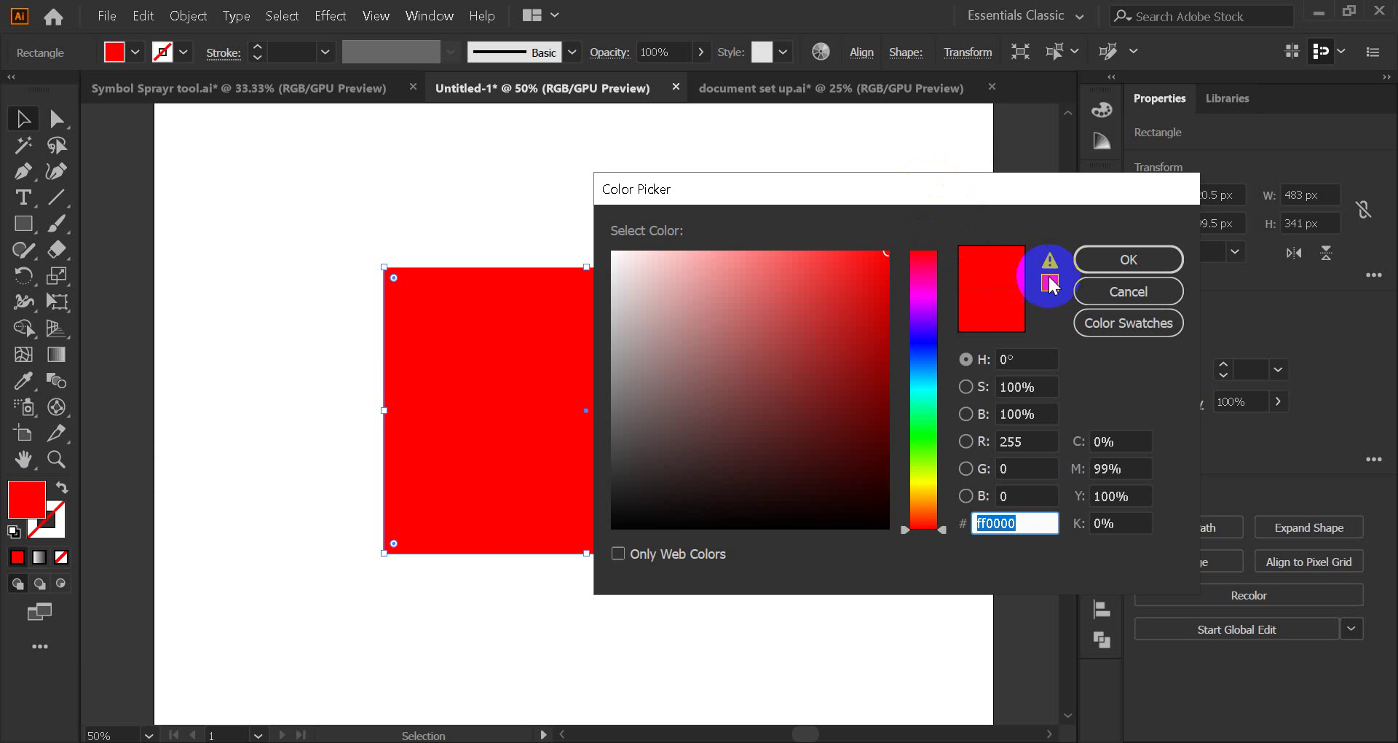
click(925, 350)
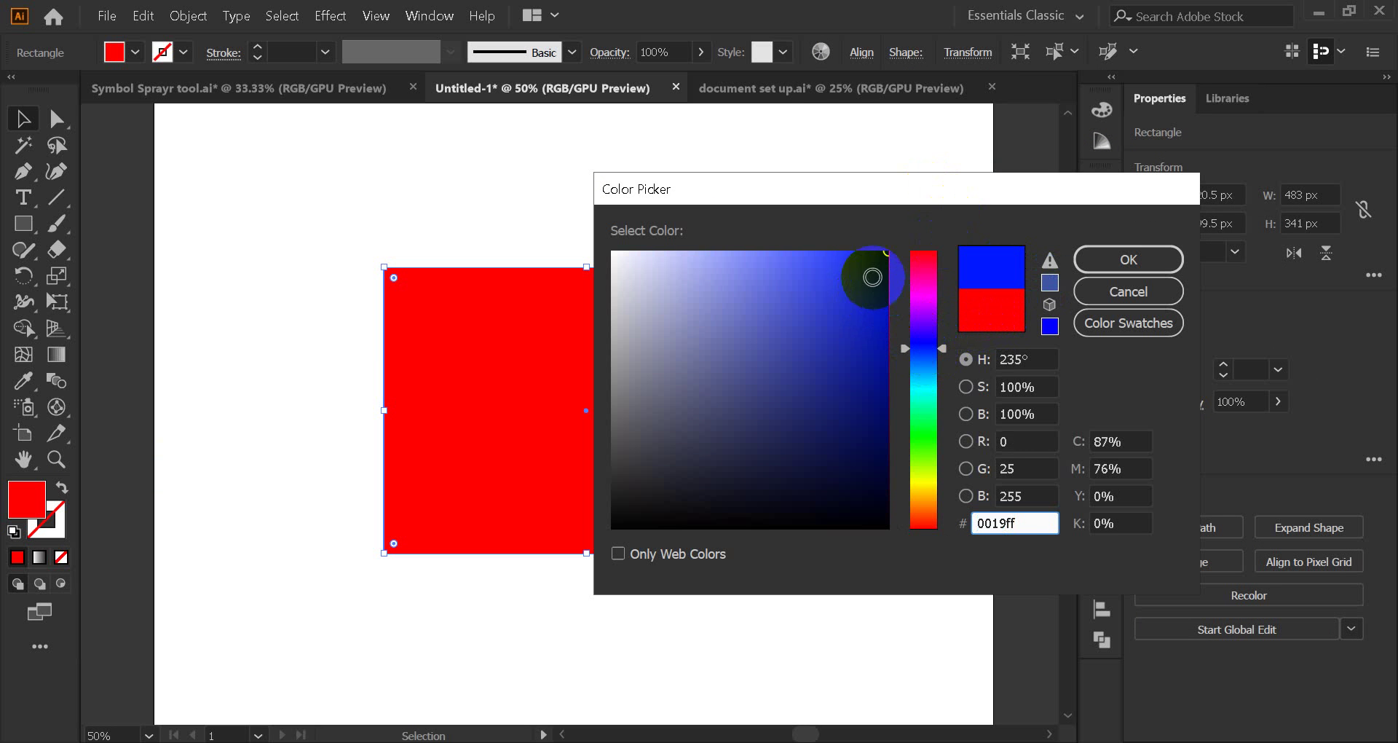
mouse_move(872, 277)
mouse_down()
mouse_move(832, 273)
mouse_move(866, 268)
mouse_up()
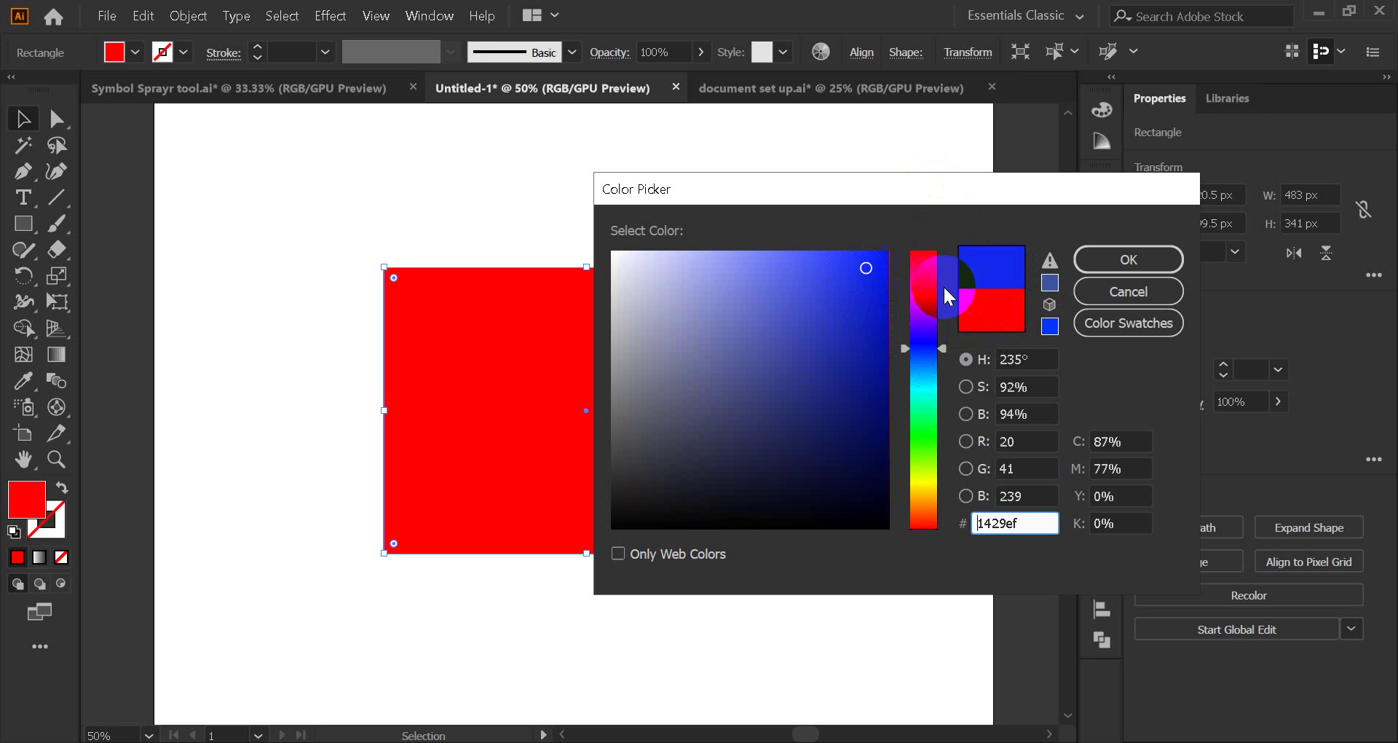
click(1121, 260)
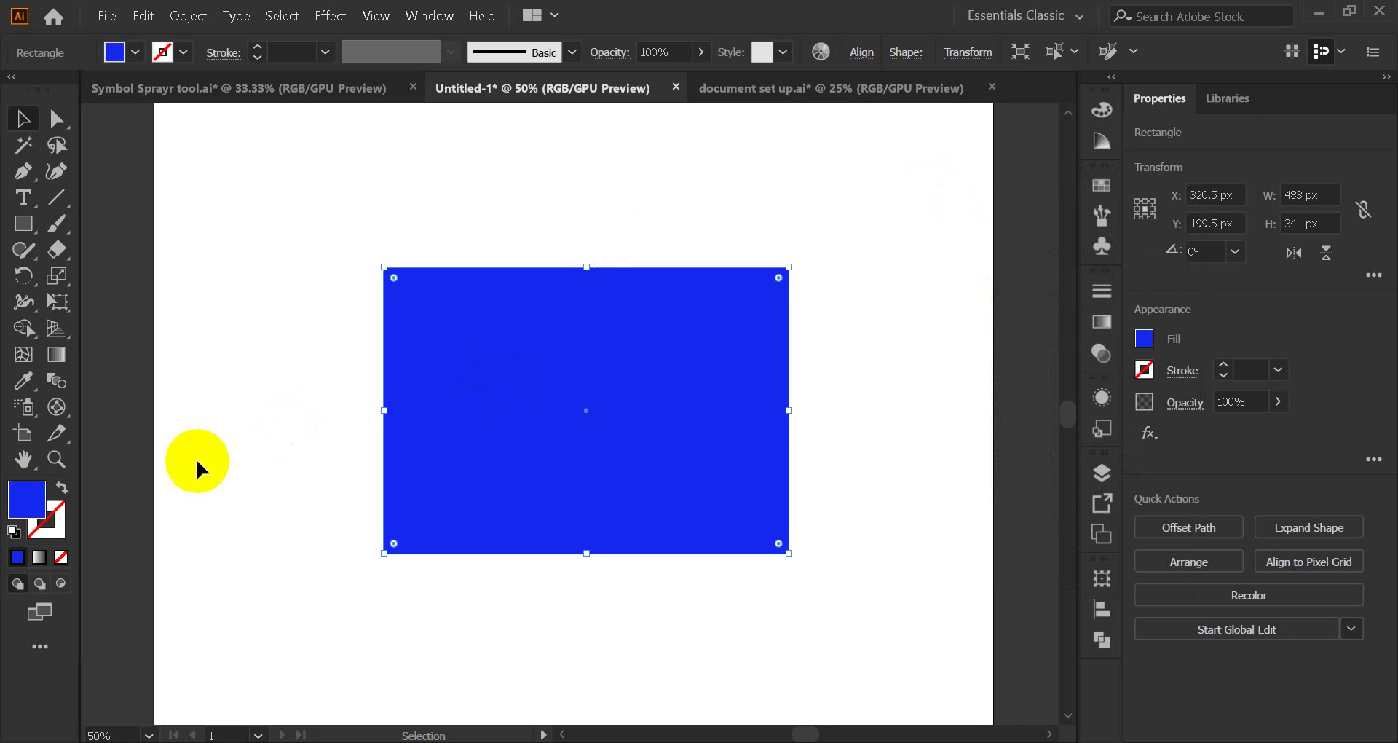
- Change the rectangle's fill to green 16f22f using the Color Picker
double_click(32, 498)
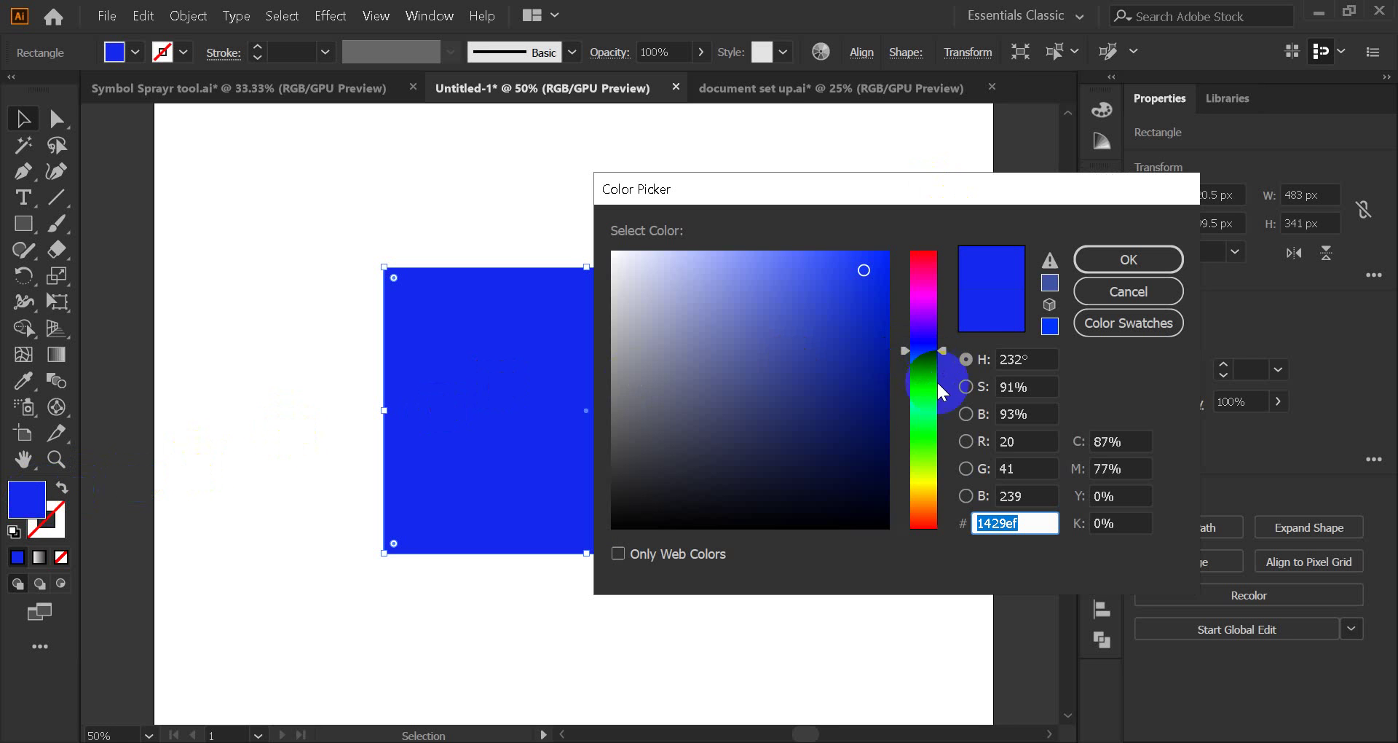
click(925, 430)
drag(861, 306, 865, 260)
click(1114, 266)
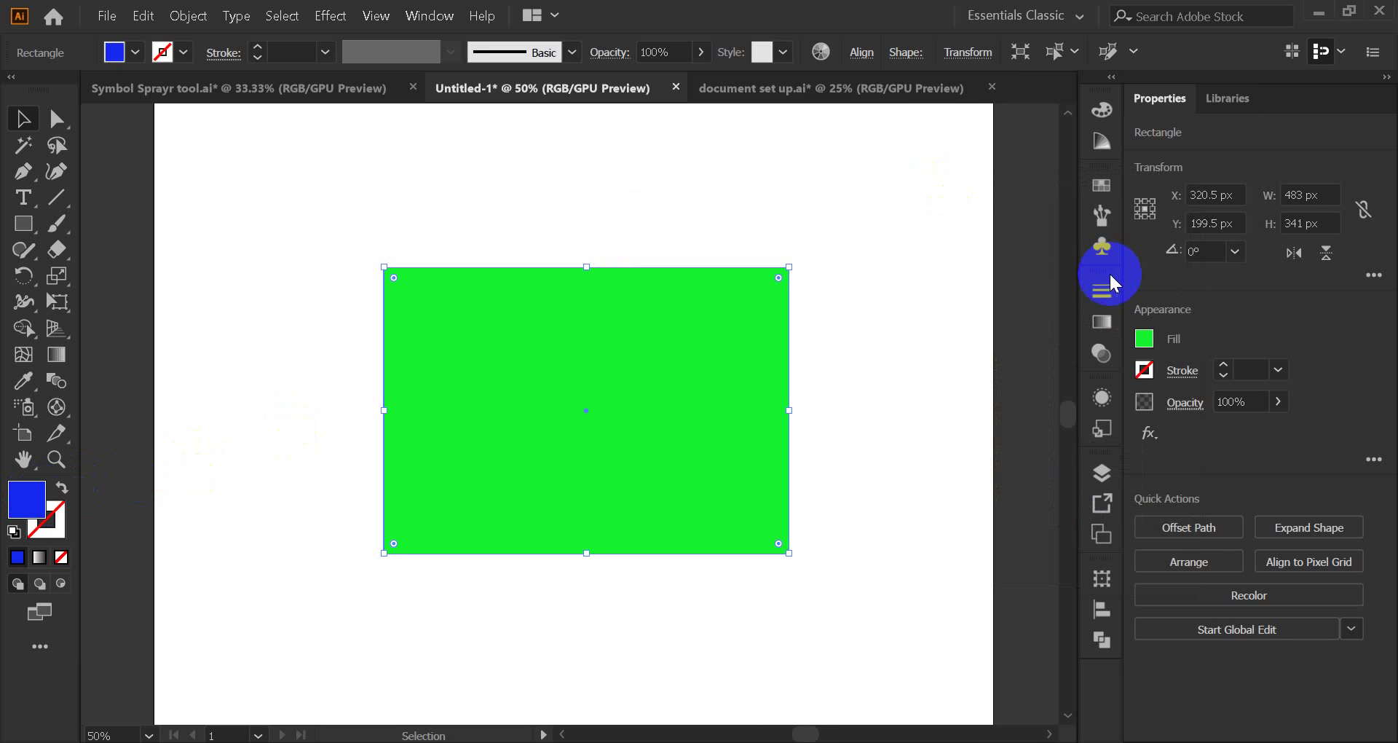
- Try orange, pink and near-black shades for the rectangle's fill in the Color Picker, ending on pink ef2996
double_click(26, 498)
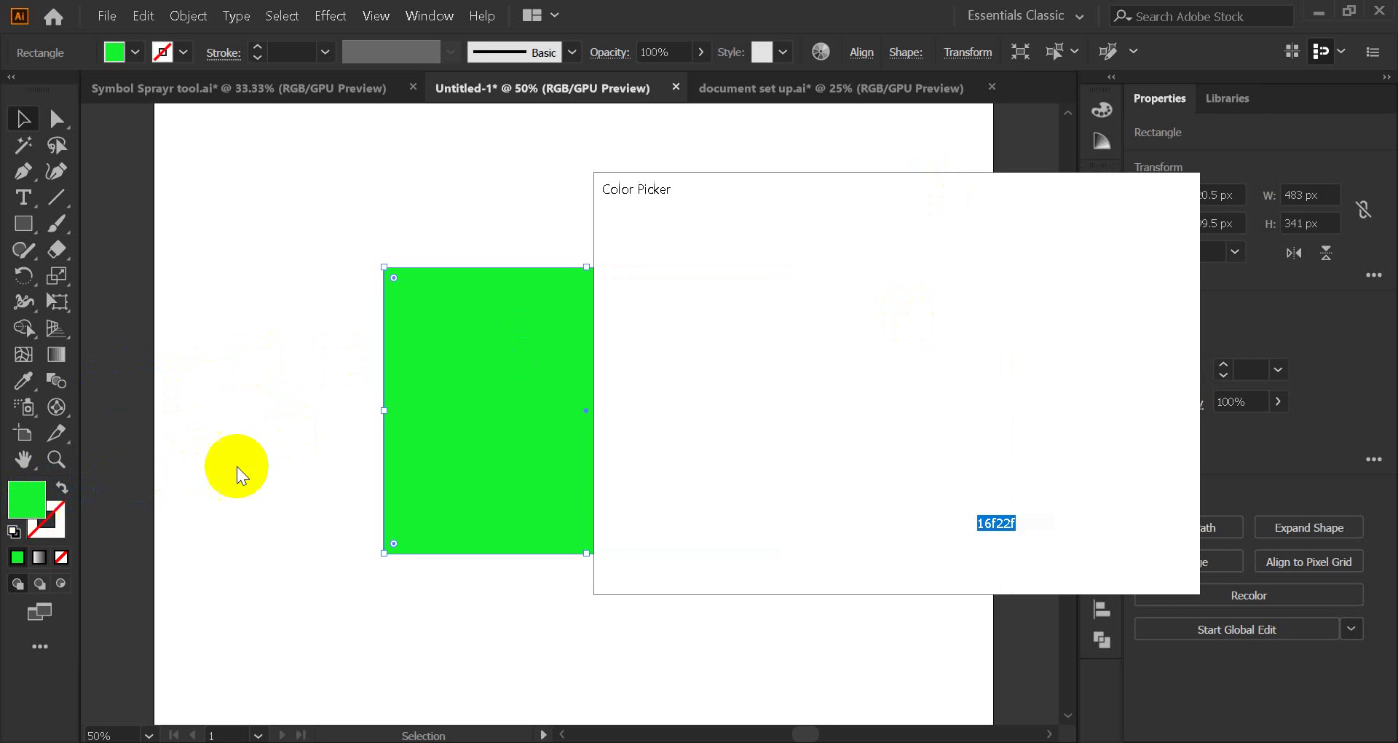
drag(928, 492, 920, 514)
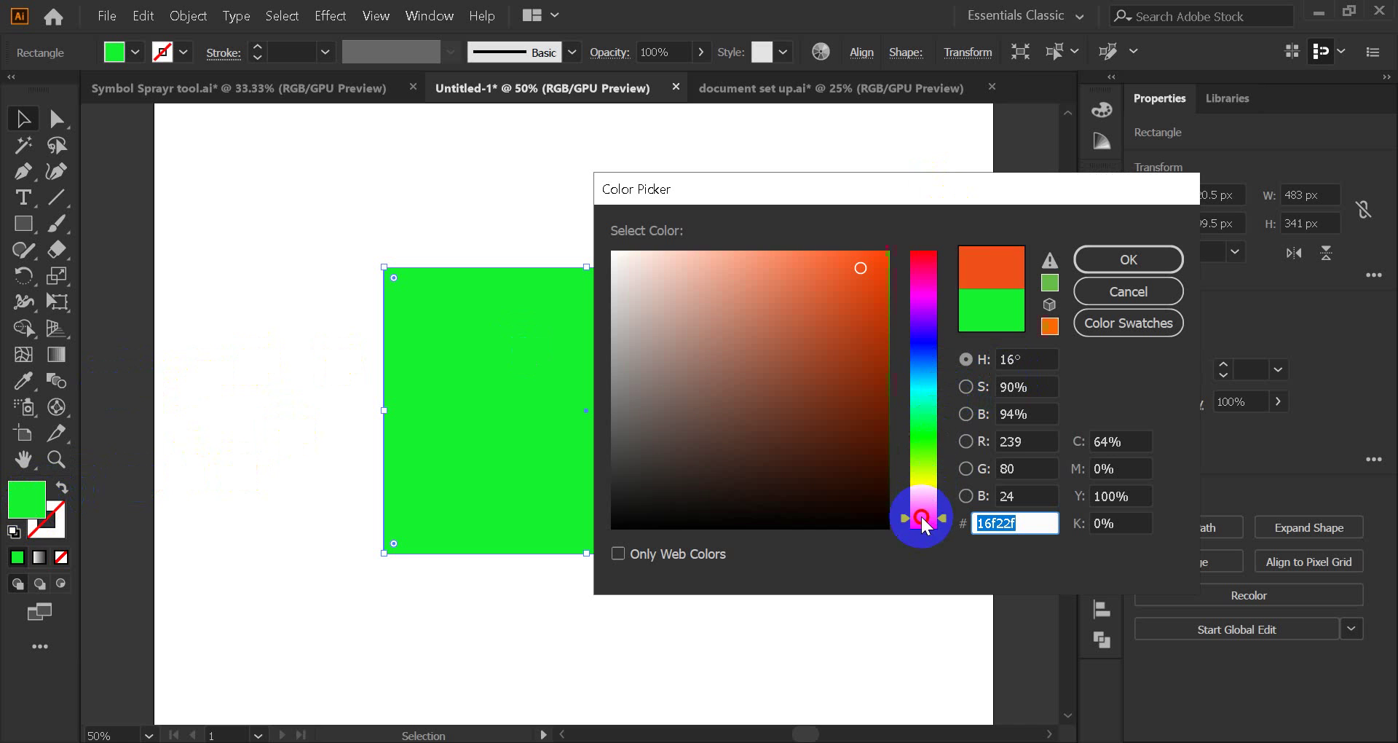
click(919, 275)
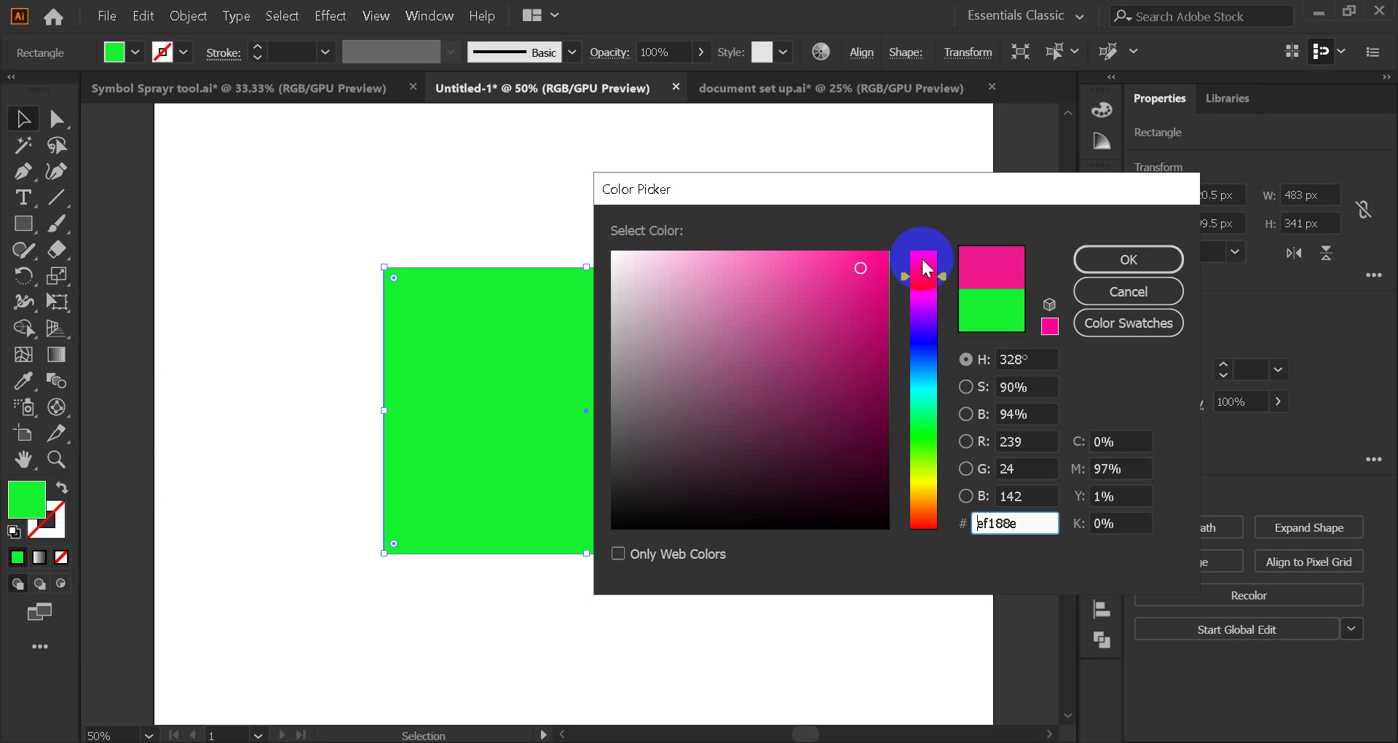
click(613, 519)
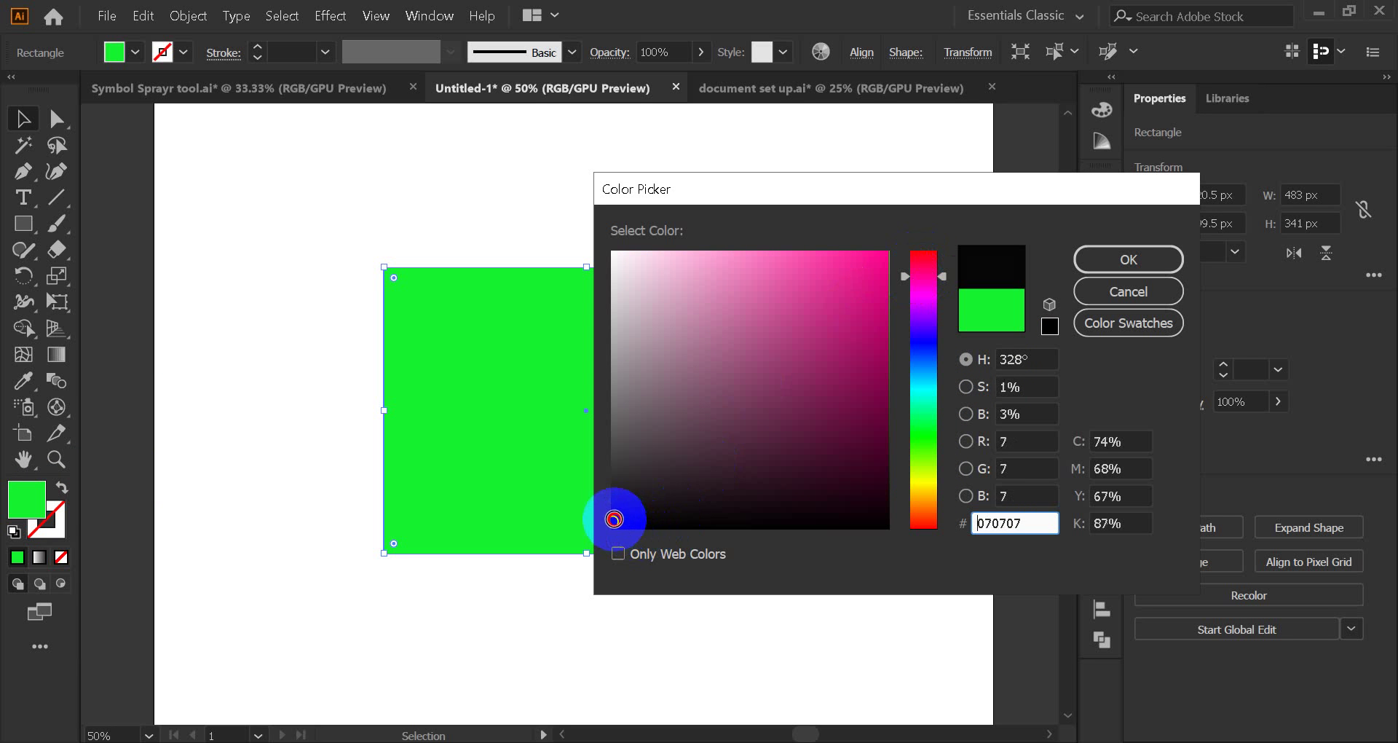
drag(614, 519, 612, 518)
click(617, 523)
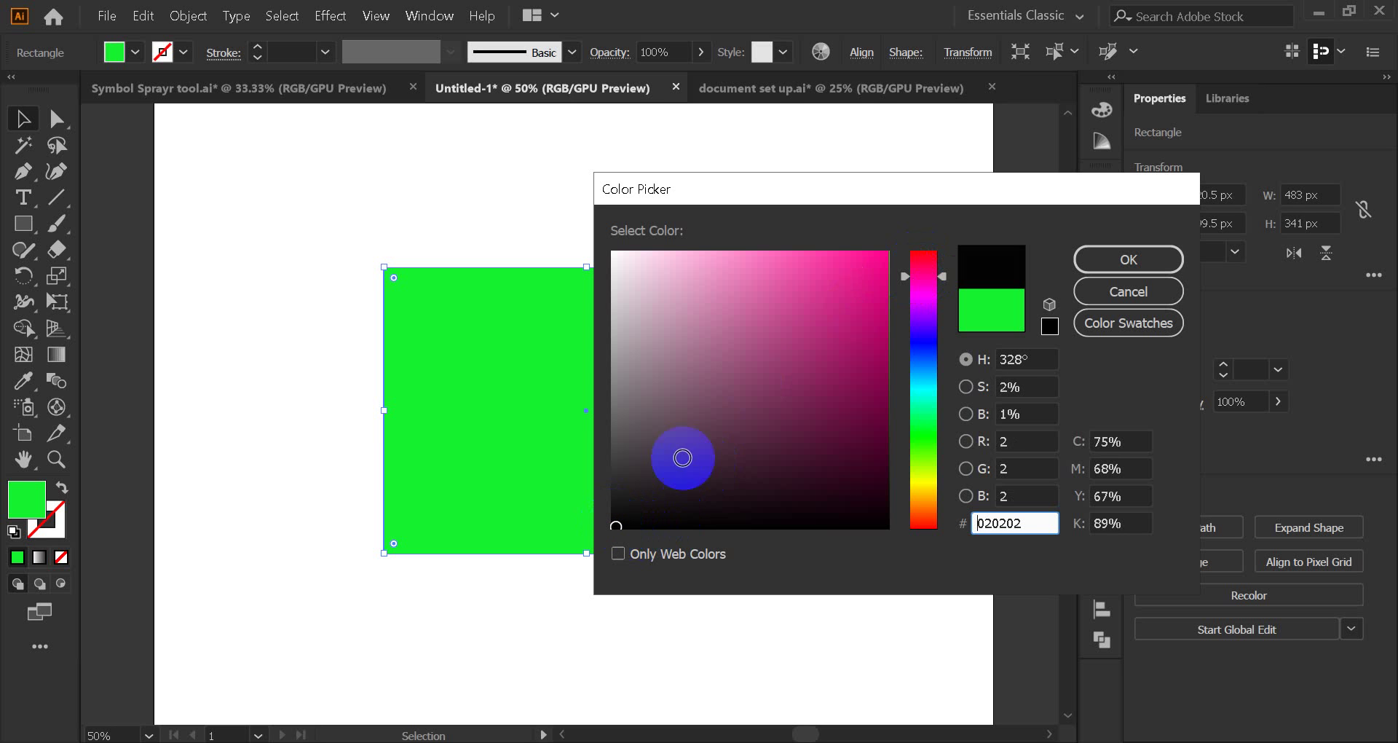
click(842, 279)
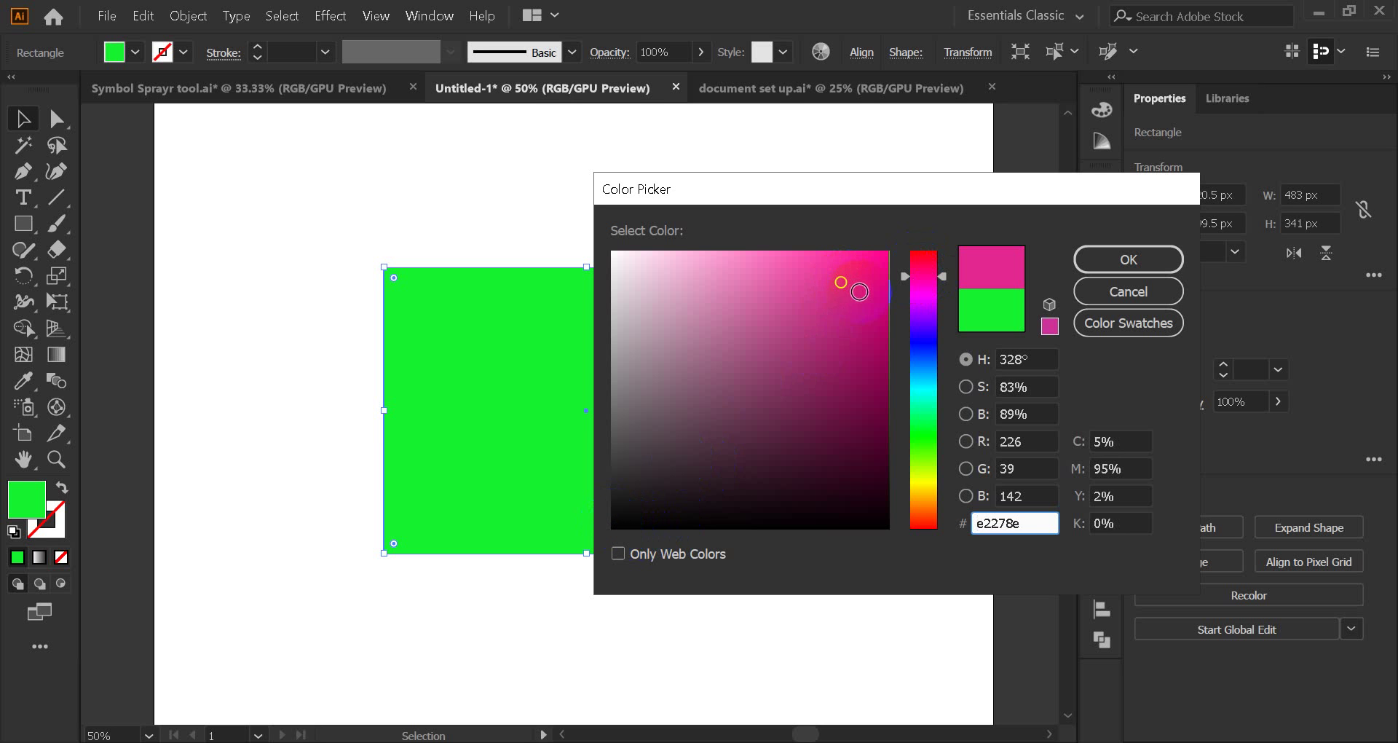
click(866, 262)
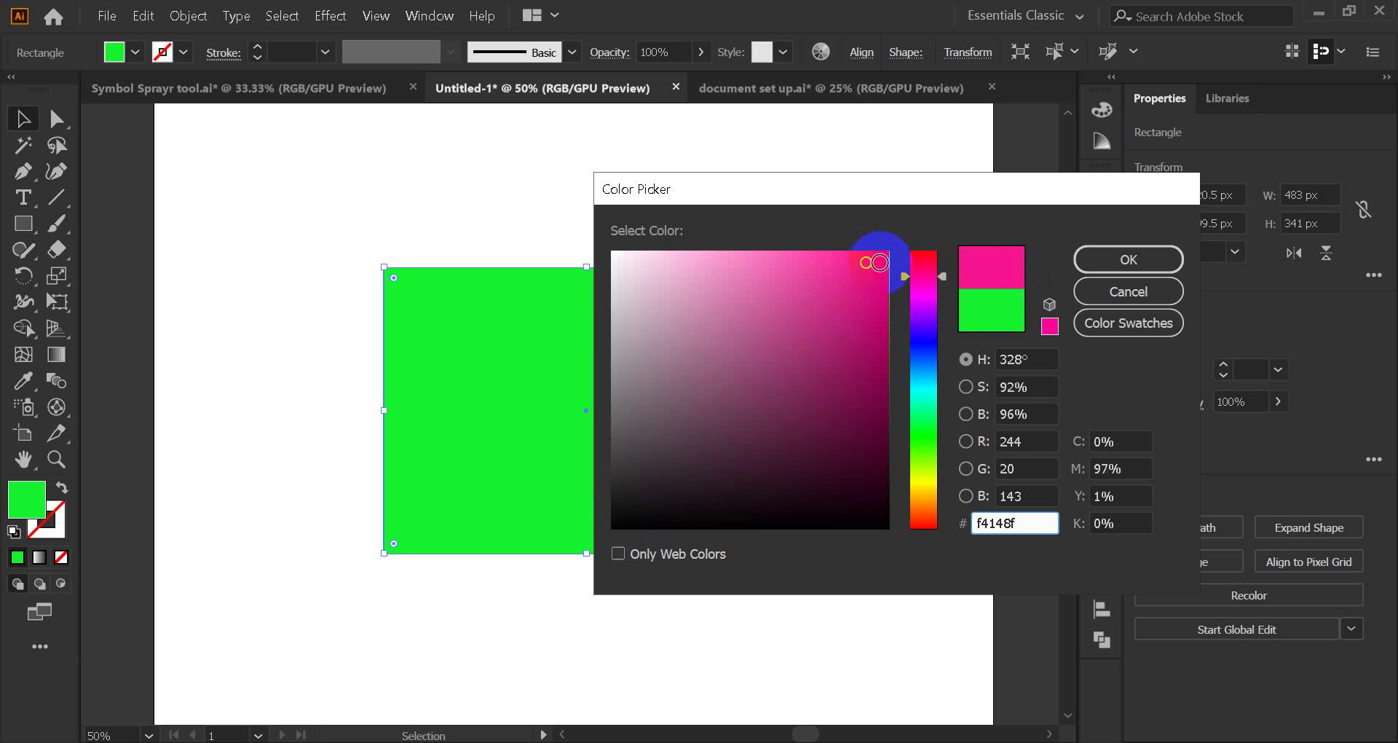
drag(879, 262, 841, 268)
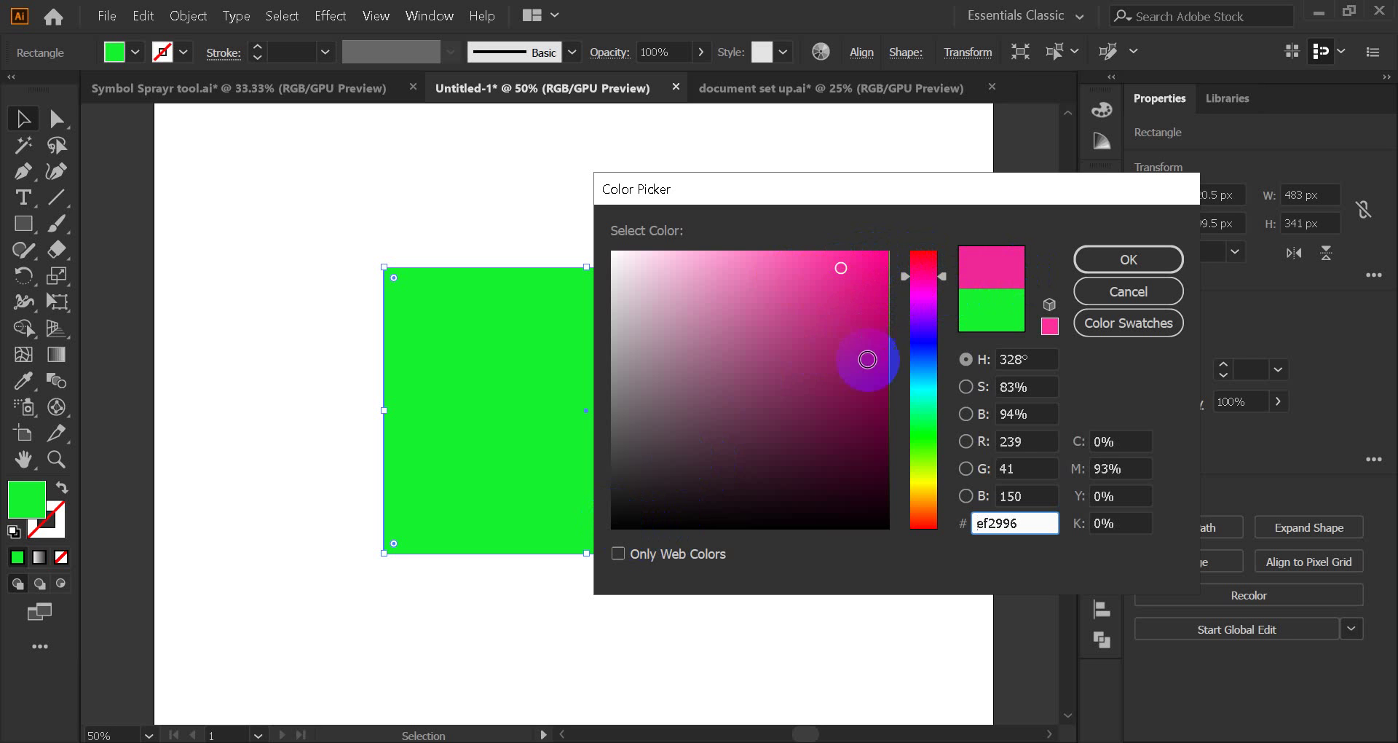
- Set the Color Picker to turquoise 0bf4b7, apply it as the rectangle's fill and deselect the rectangle
click(926, 391)
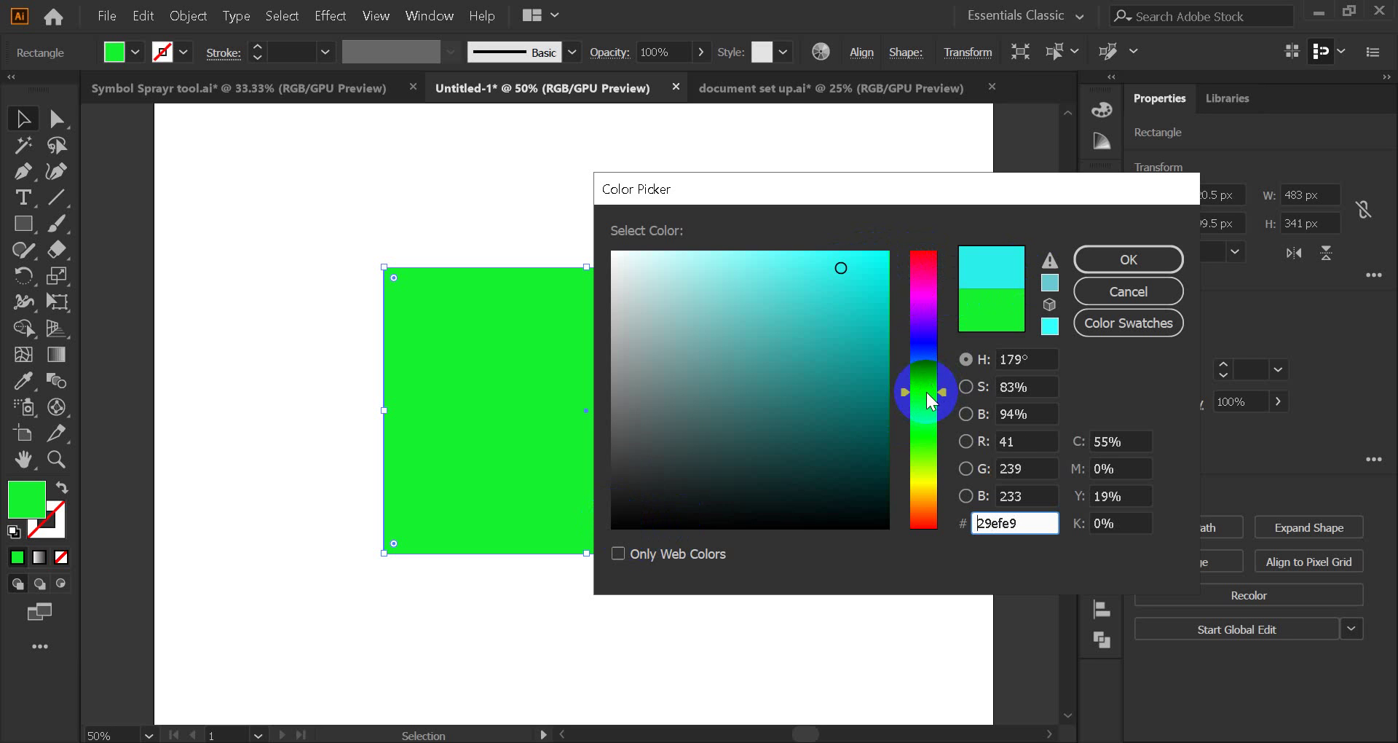
click(629, 513)
click(923, 403)
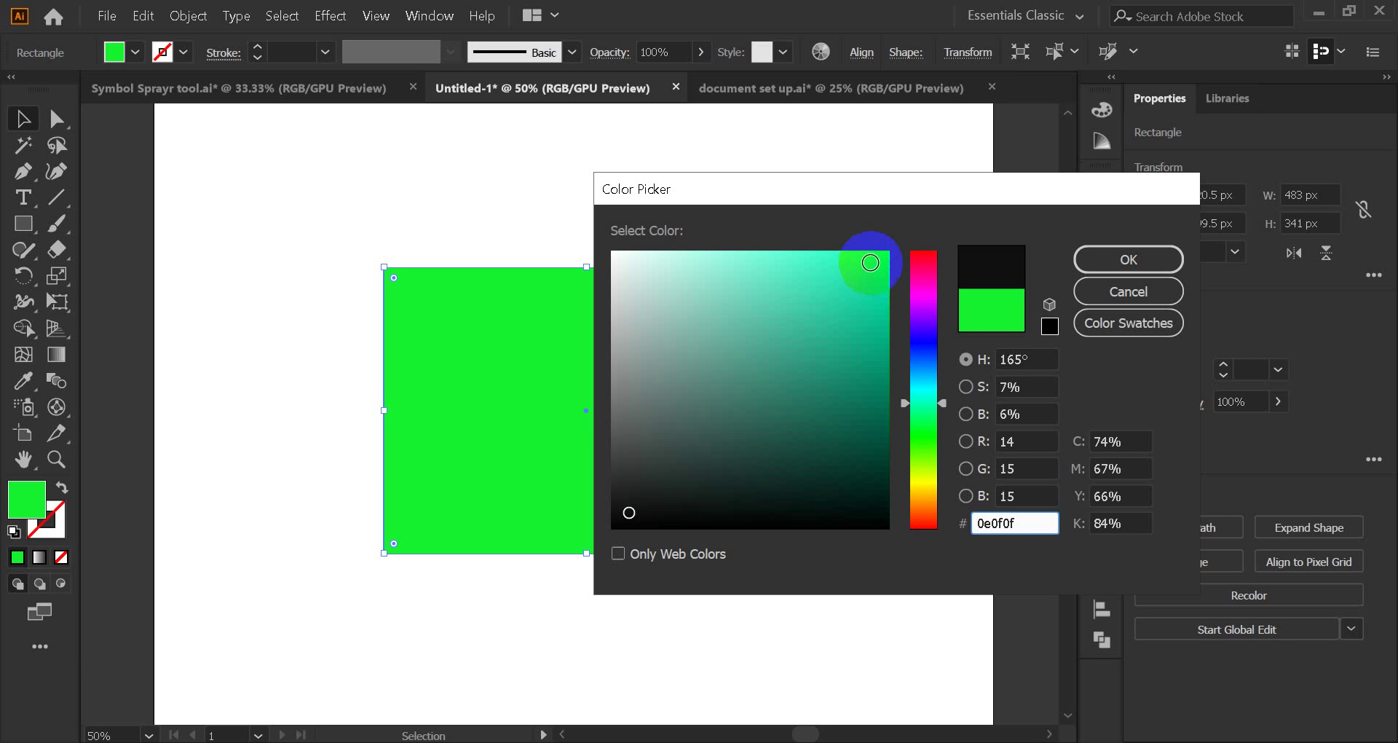
click(878, 261)
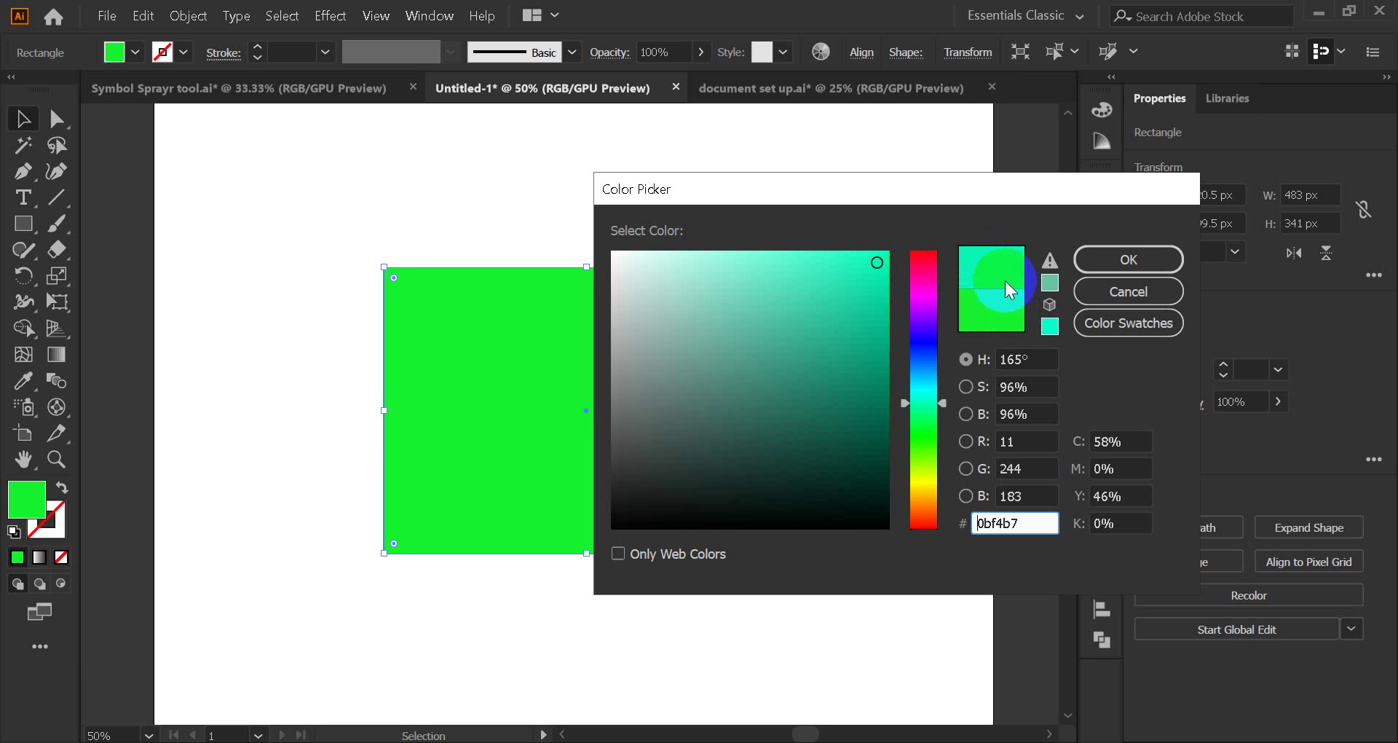
click(1126, 259)
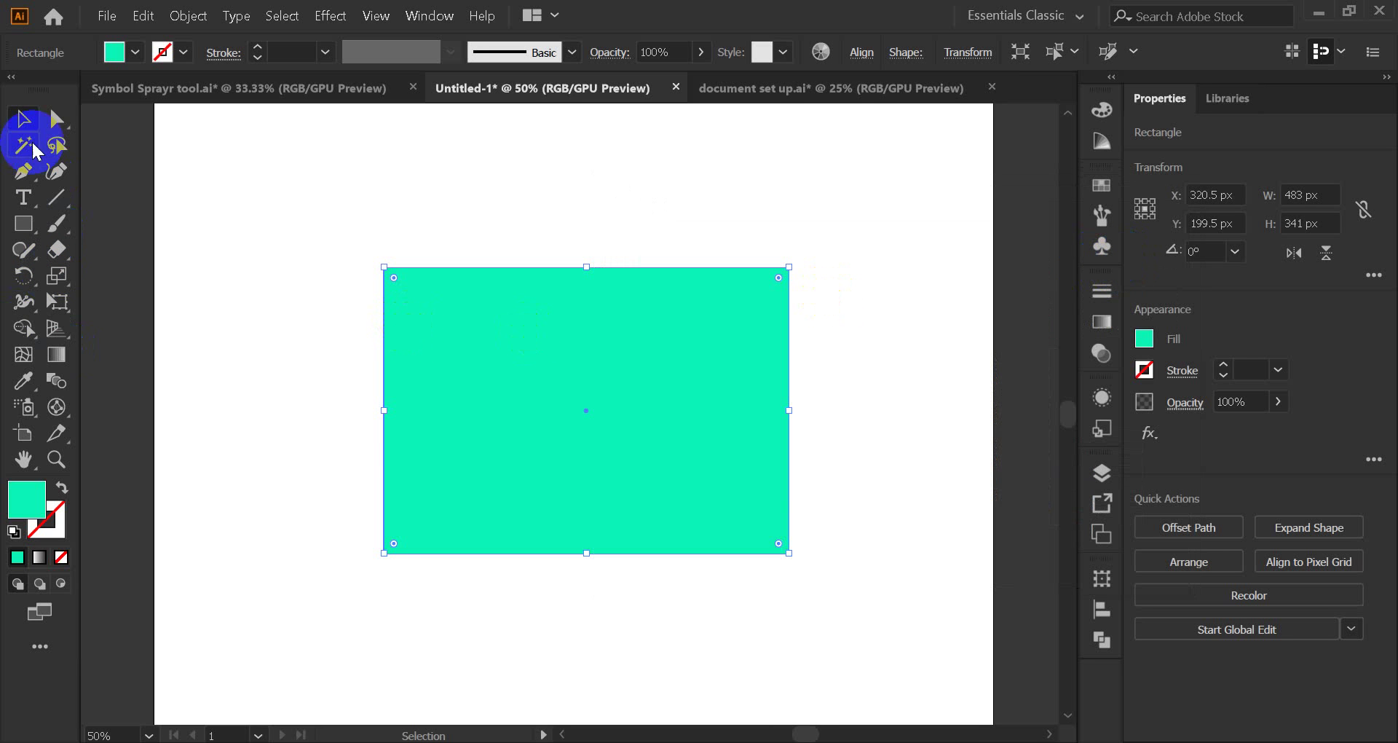
click(346, 275)
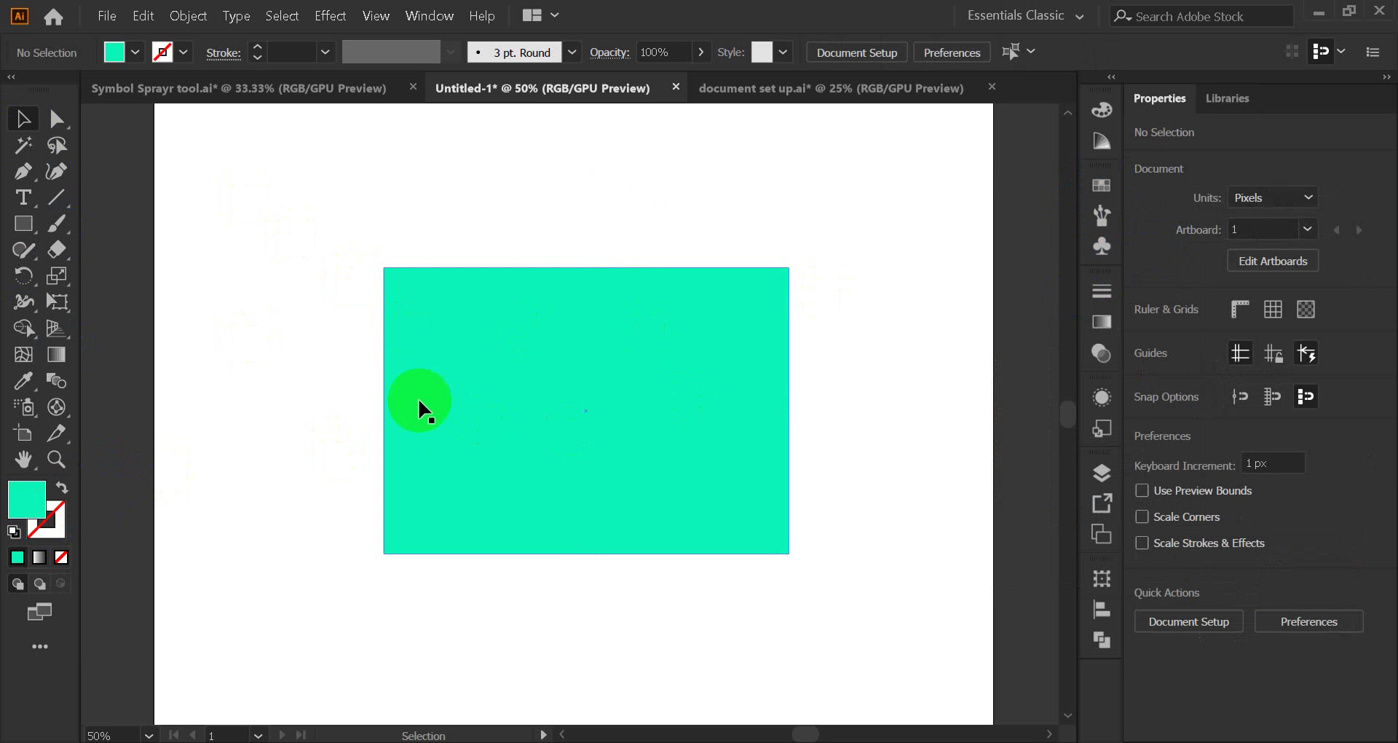
- Give the rectangle a 1 pt black stroke, make the fill active again and deselect the rectangle
click(515, 425)
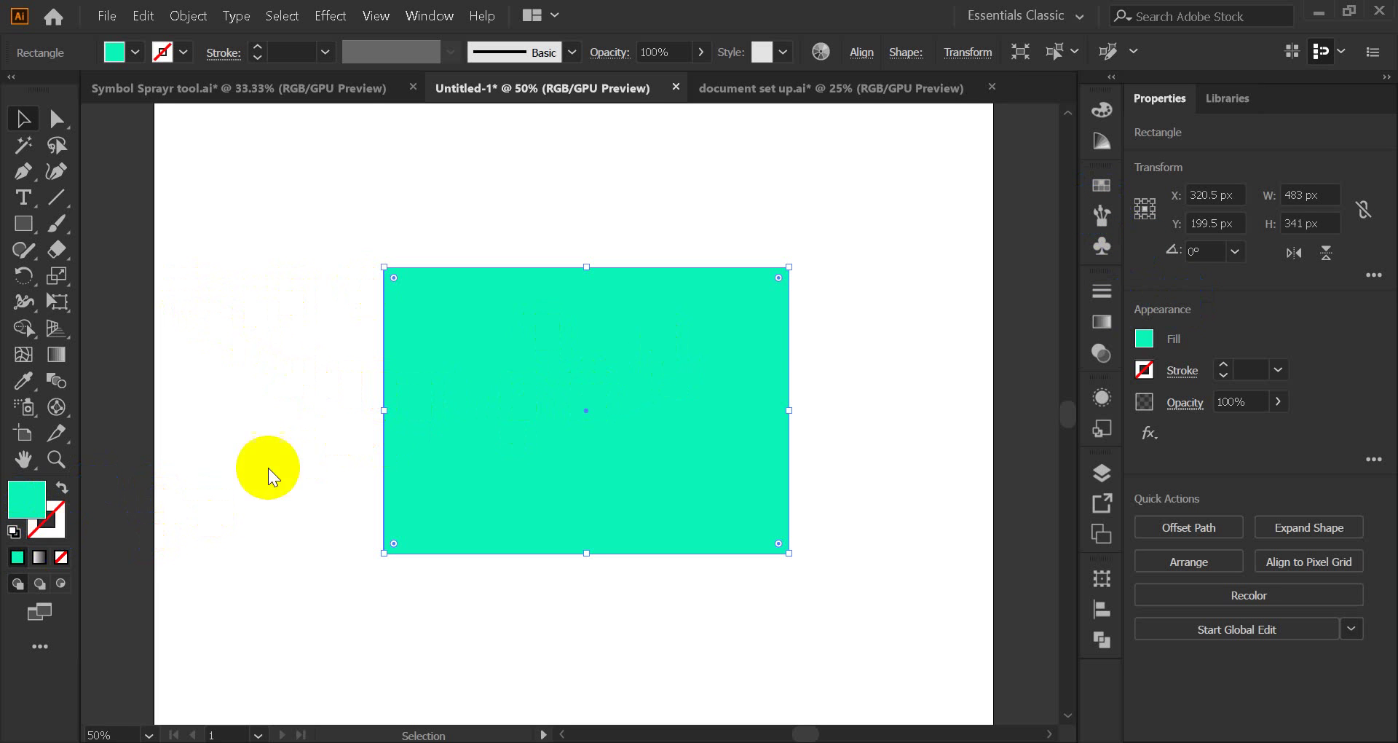
key(F6)
click(844, 133)
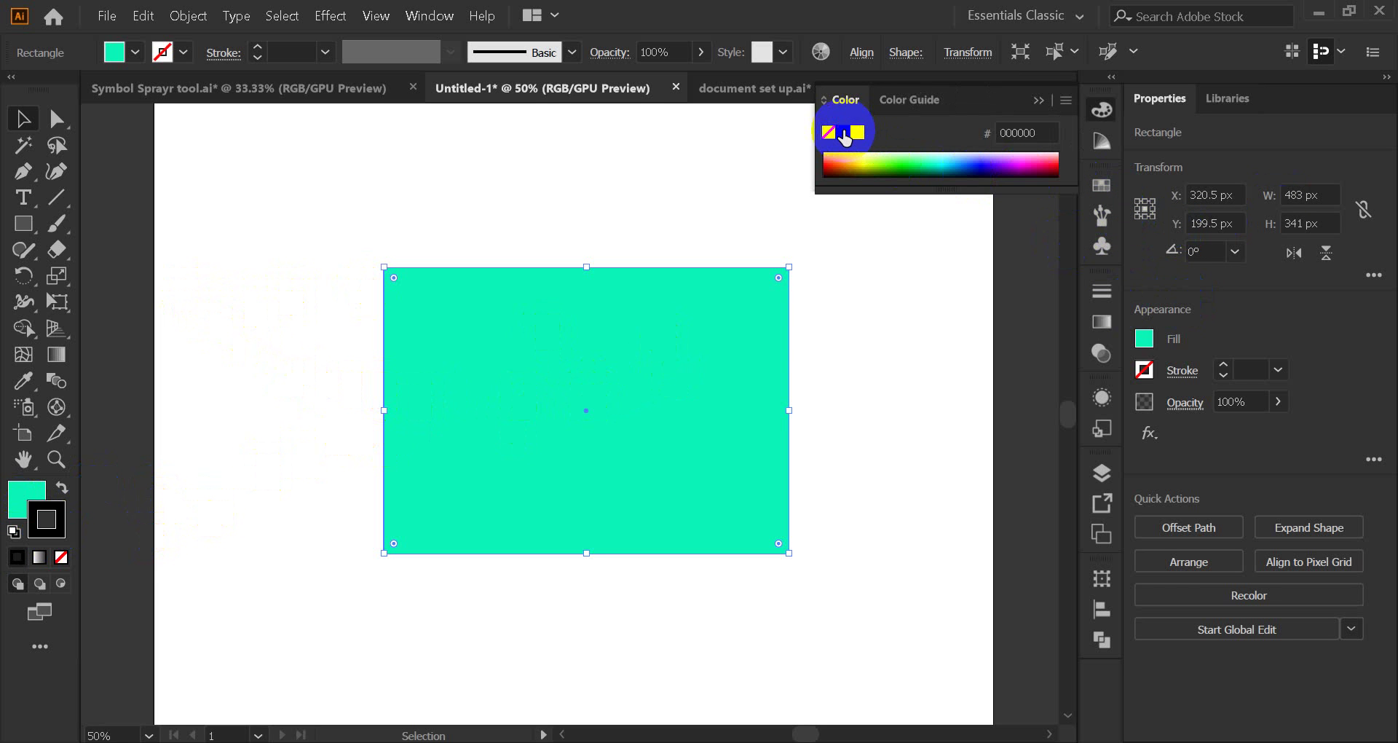
click(1039, 102)
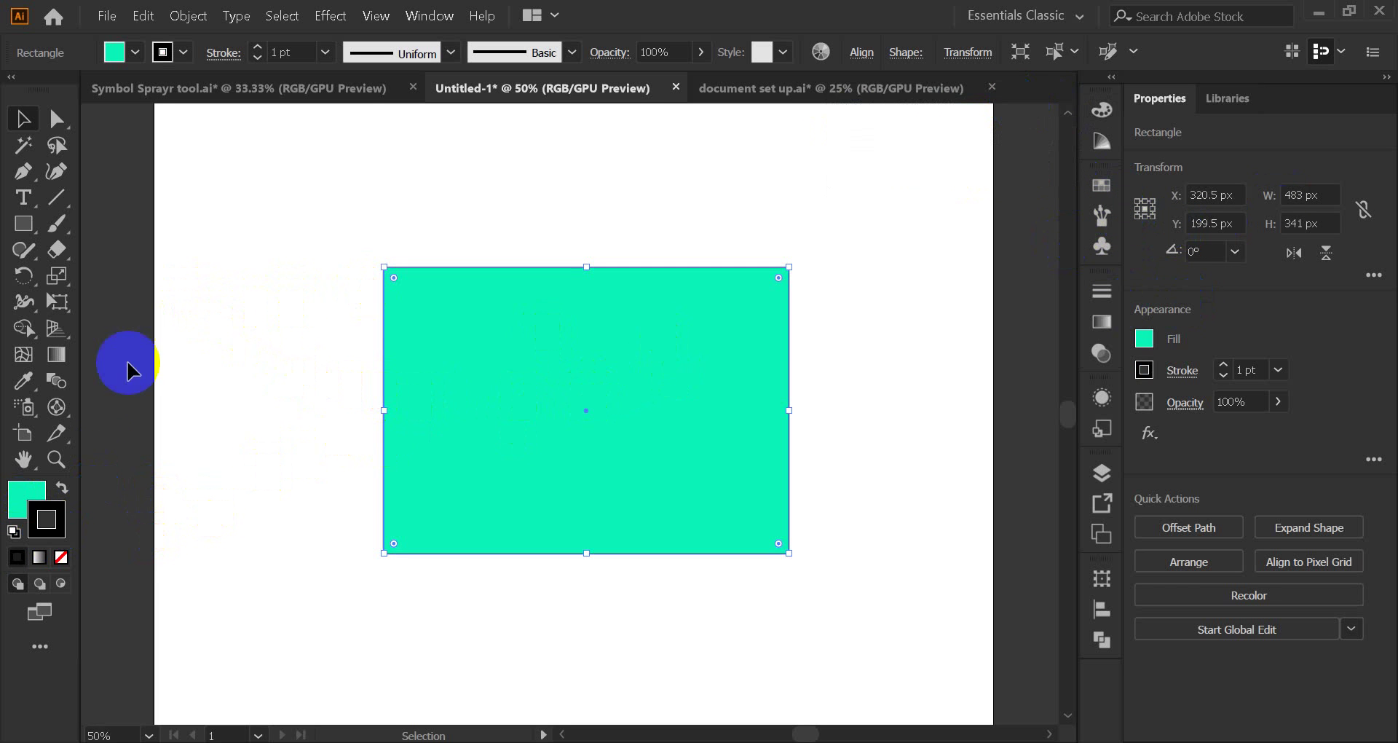
click(43, 484)
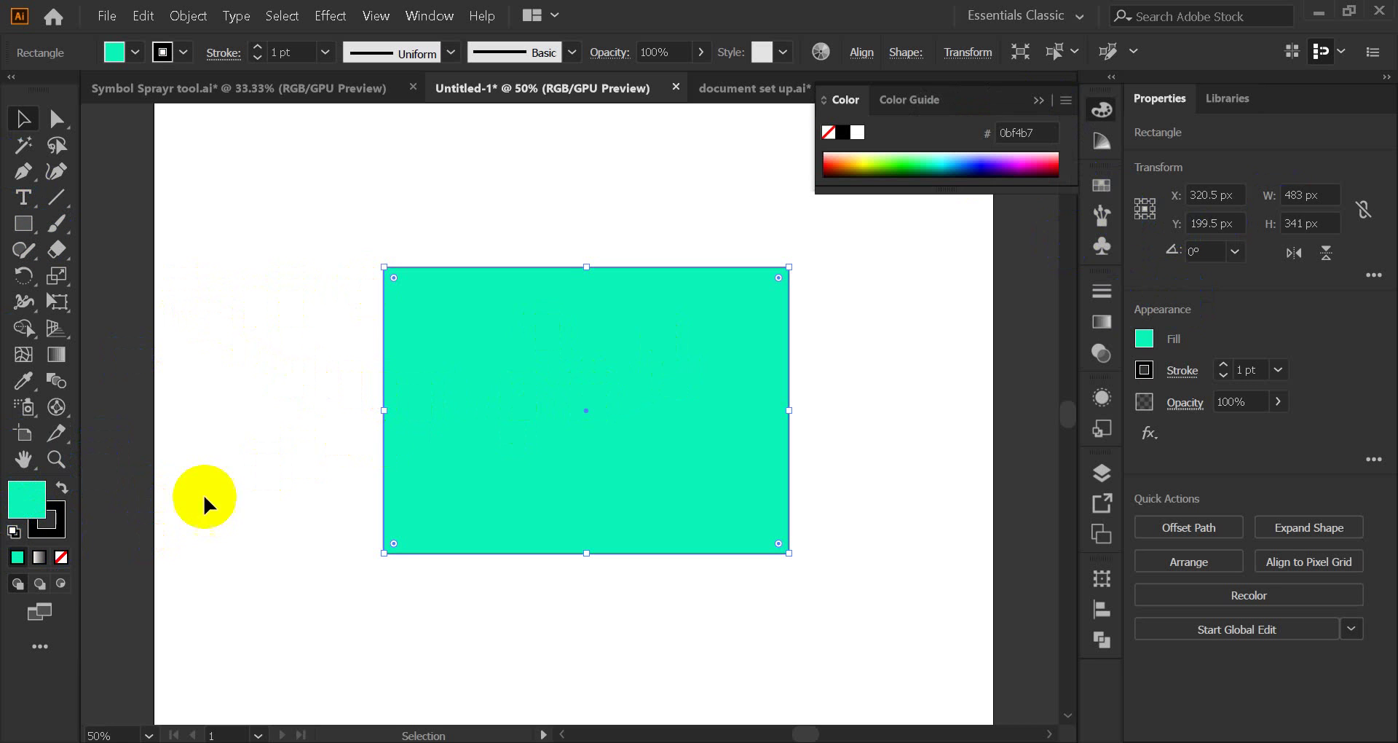
click(1038, 100)
click(884, 300)
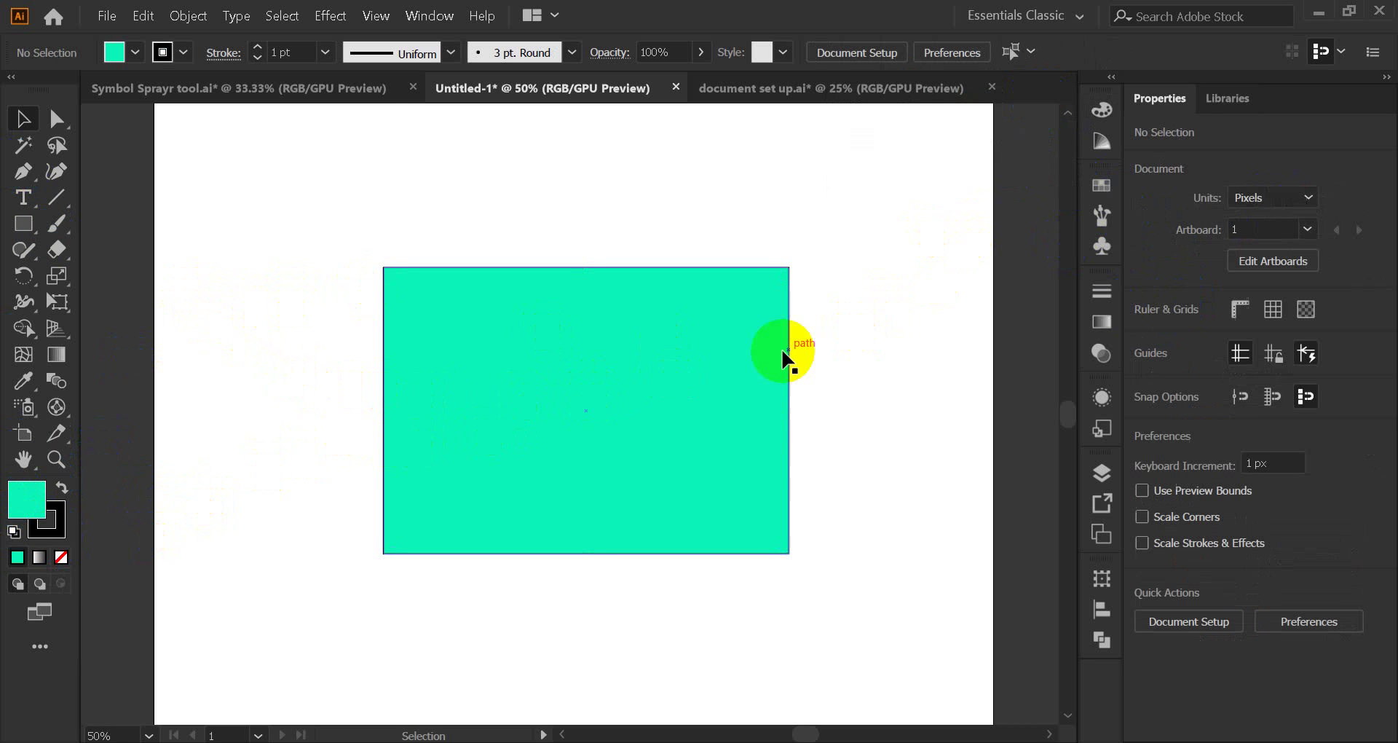
- Examine the black outline along the rectangle's edges up close
scroll(441, 350, up, 3)
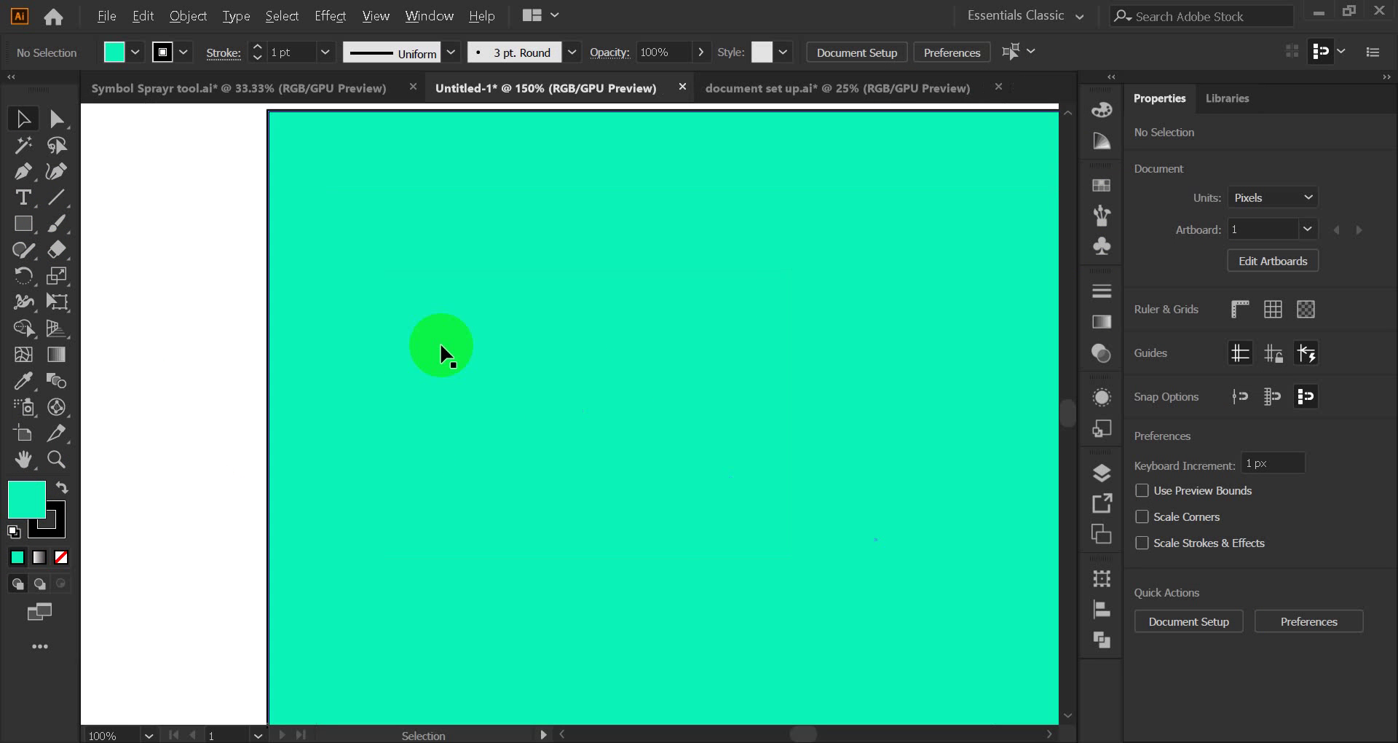
scroll(444, 353, down, 3)
scroll(365, 284, up, 4)
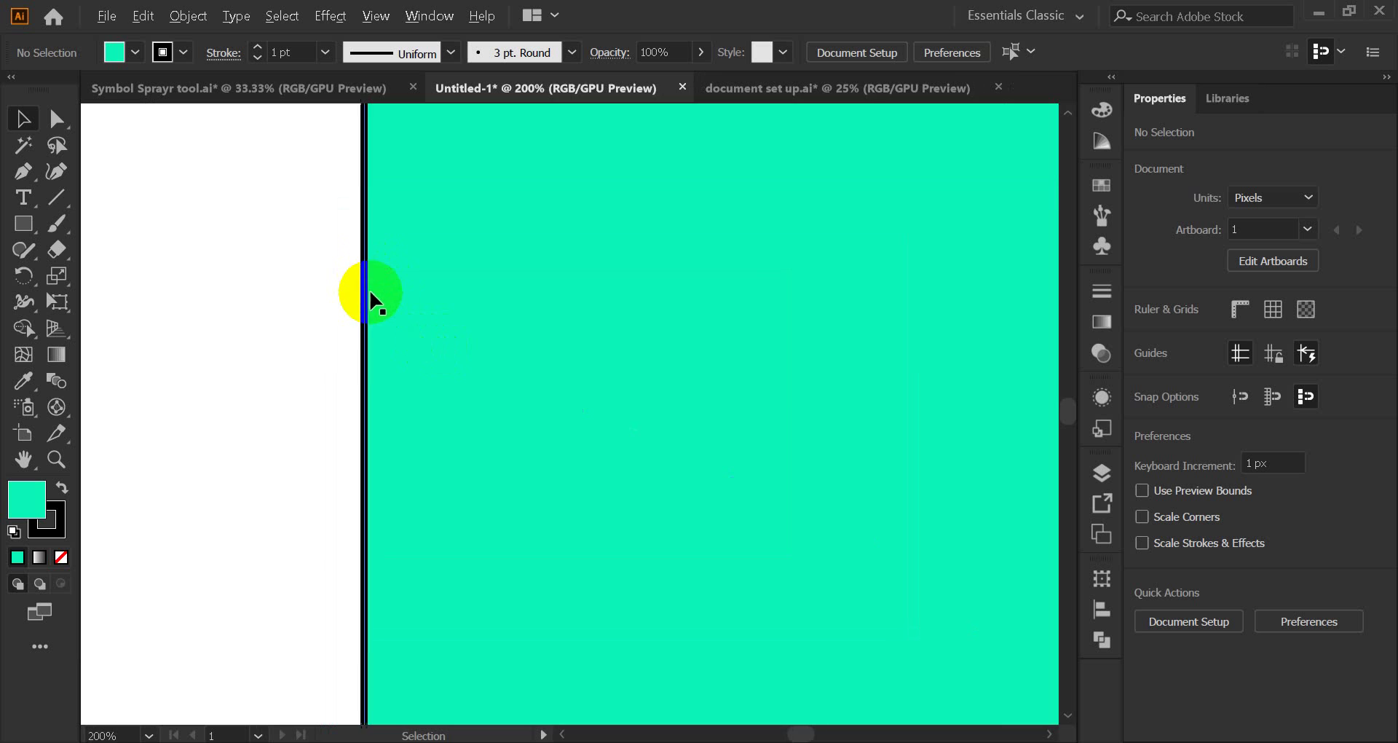
scroll(369, 295, up, 4)
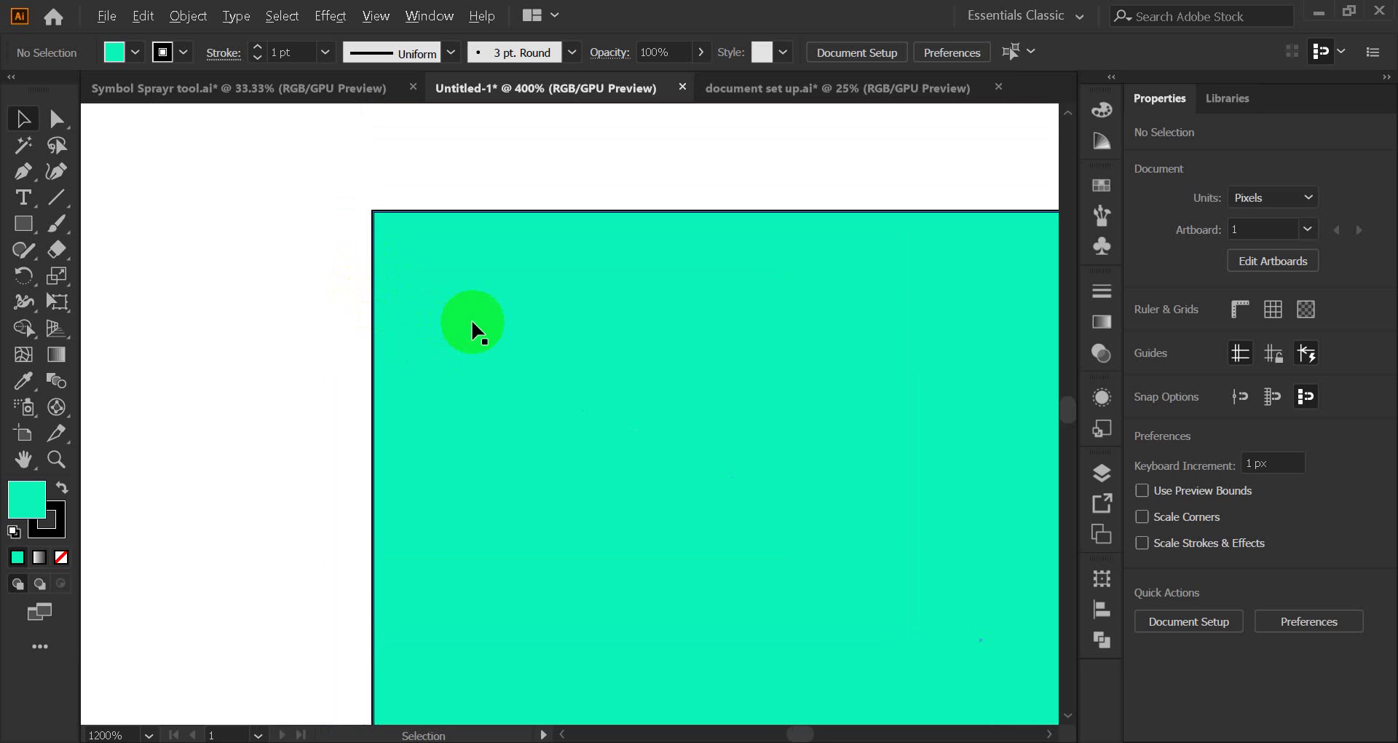
scroll(474, 328, down, 5)
drag(624, 405, 597, 382)
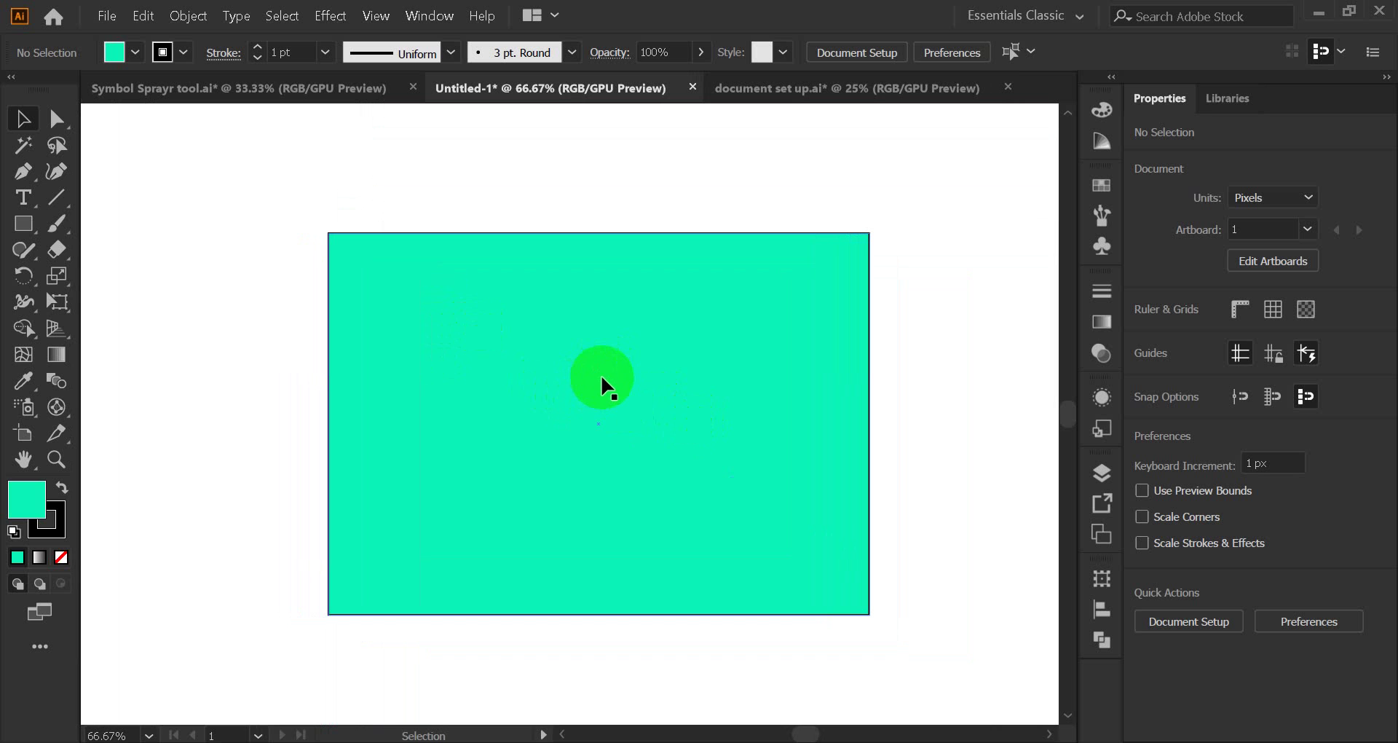
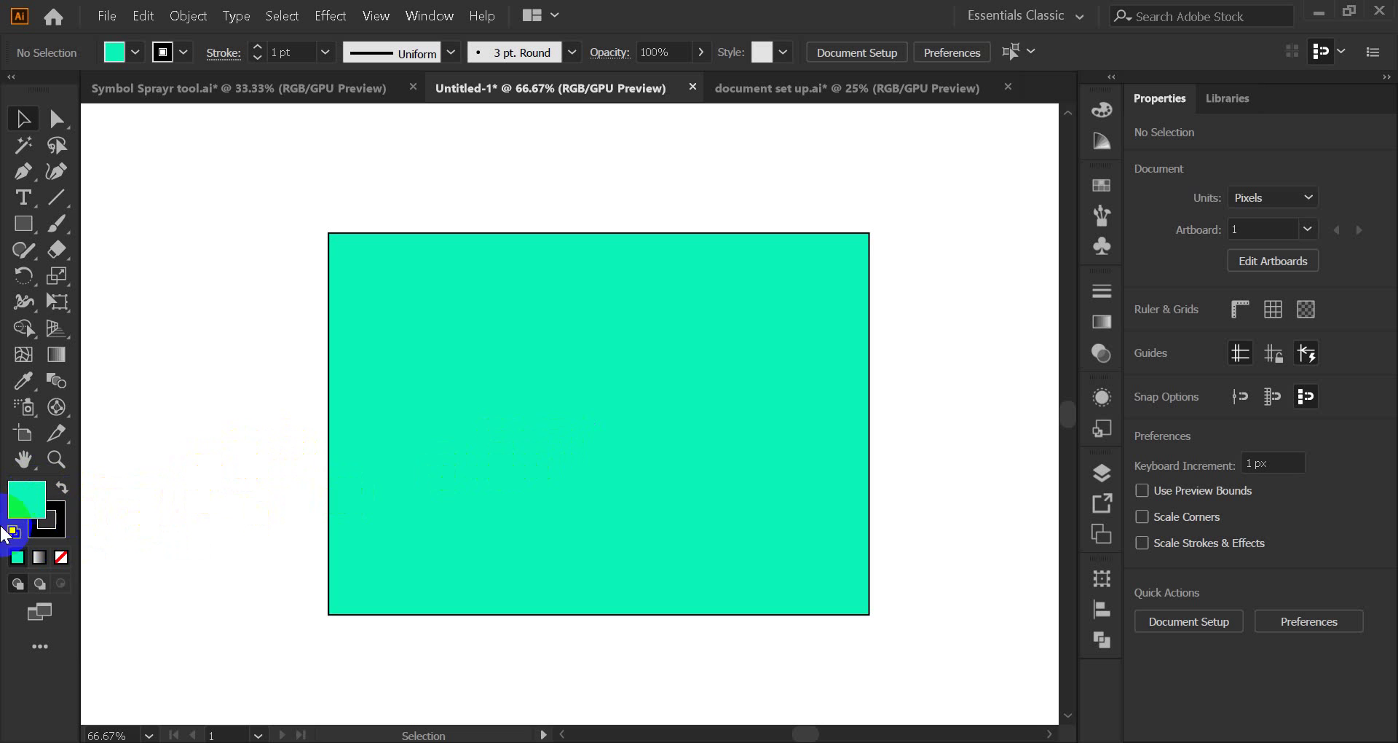
- Recolour the rectangle's fill with the red swatch and finally the RGB Yellow swatch, and leave it deselected
click(702, 343)
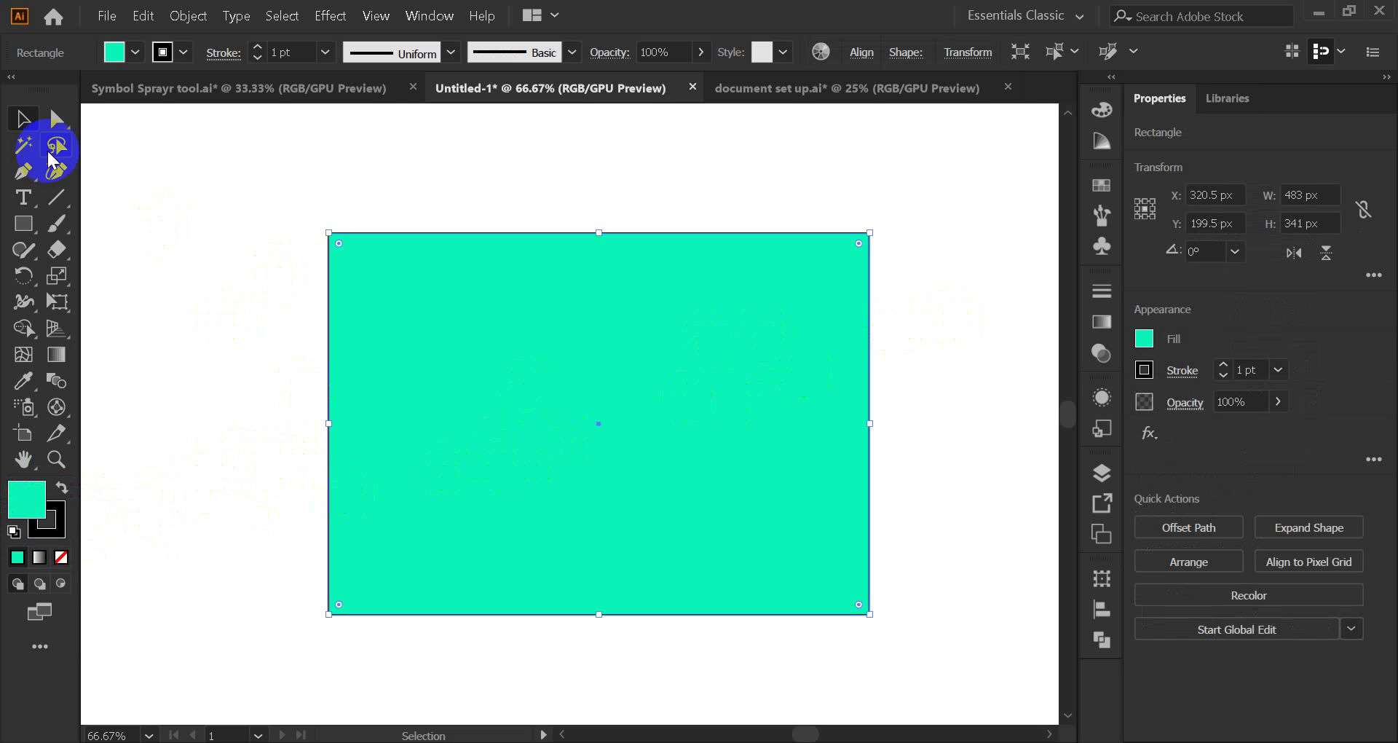
click(347, 191)
click(493, 356)
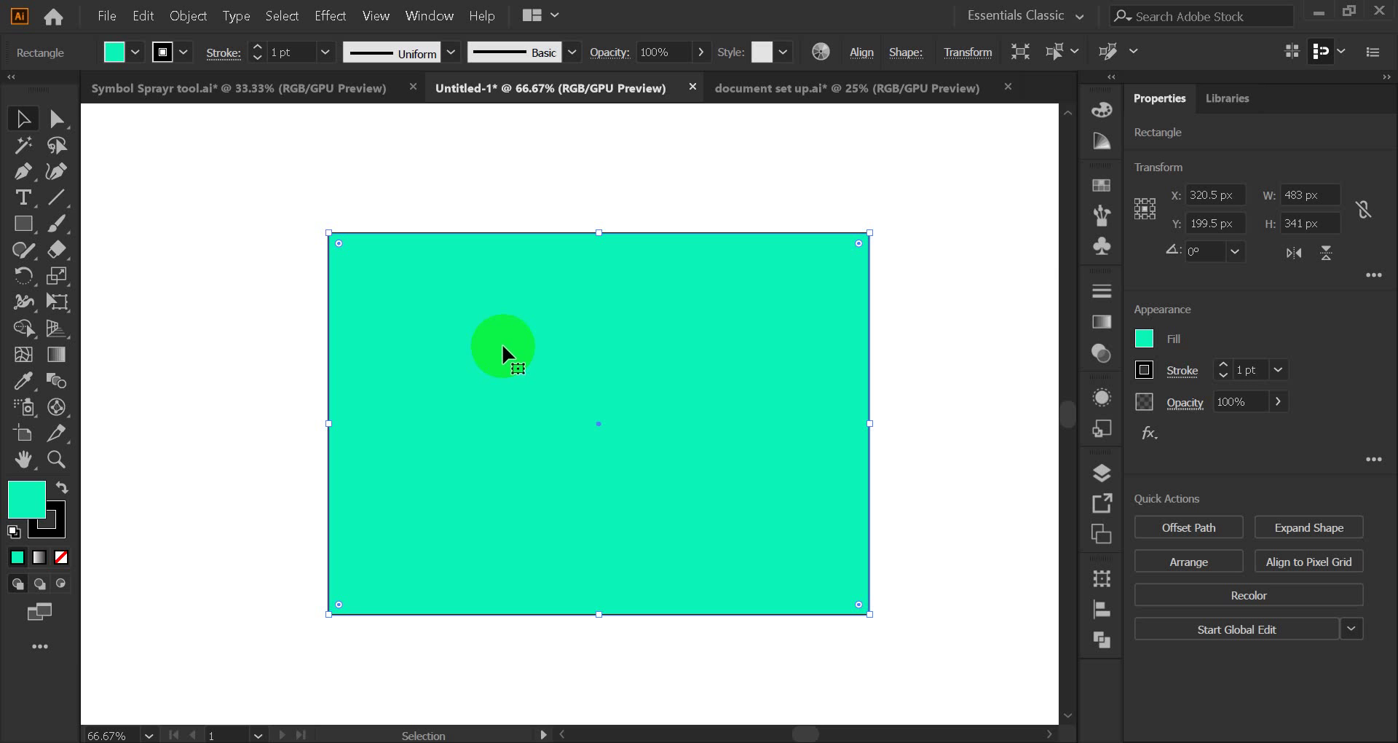
click(1102, 188)
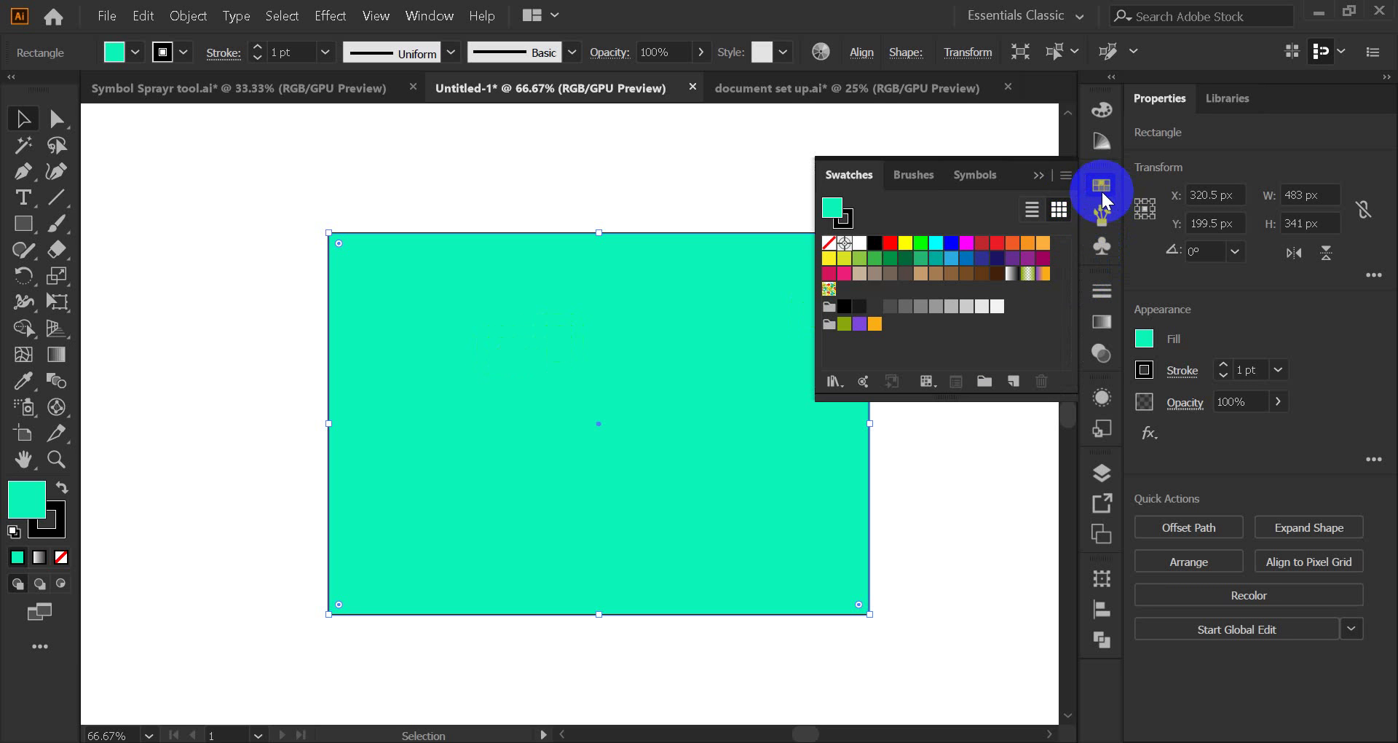
click(890, 242)
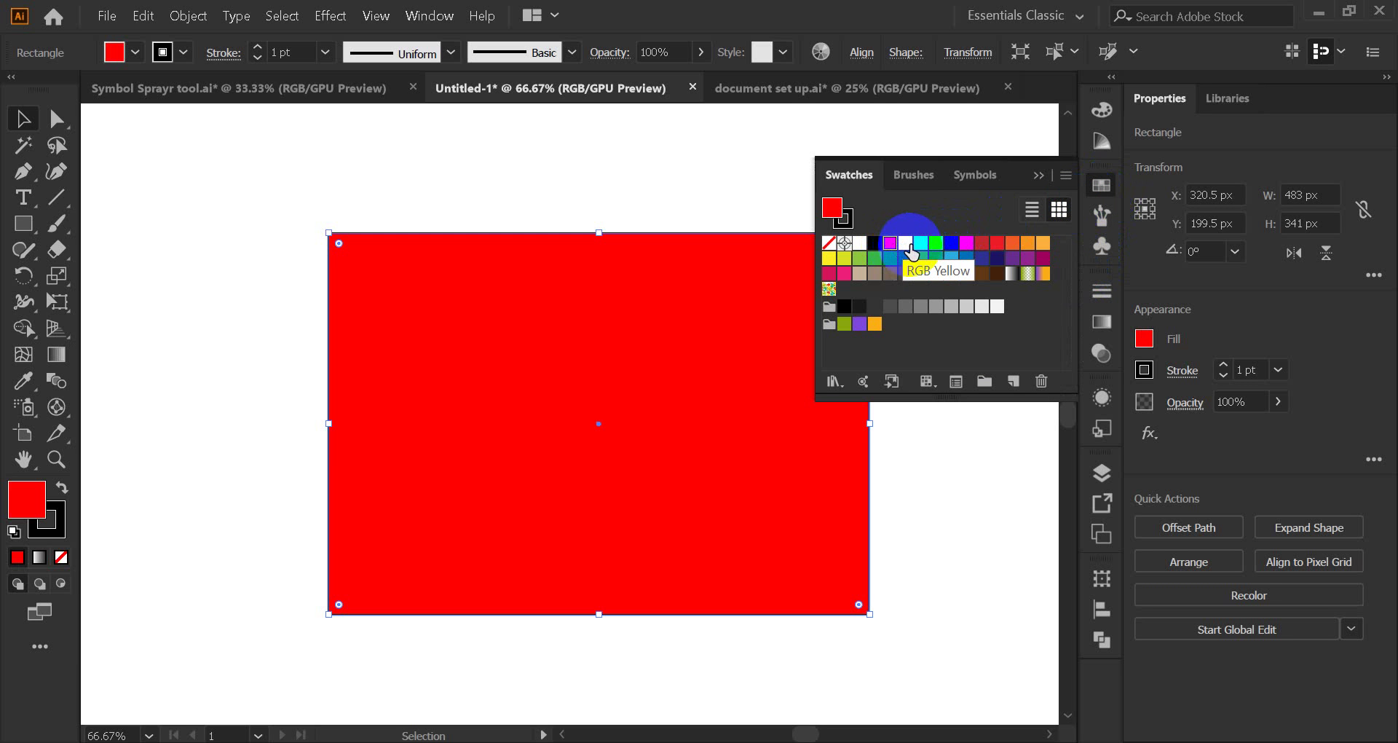
click(910, 247)
click(1038, 174)
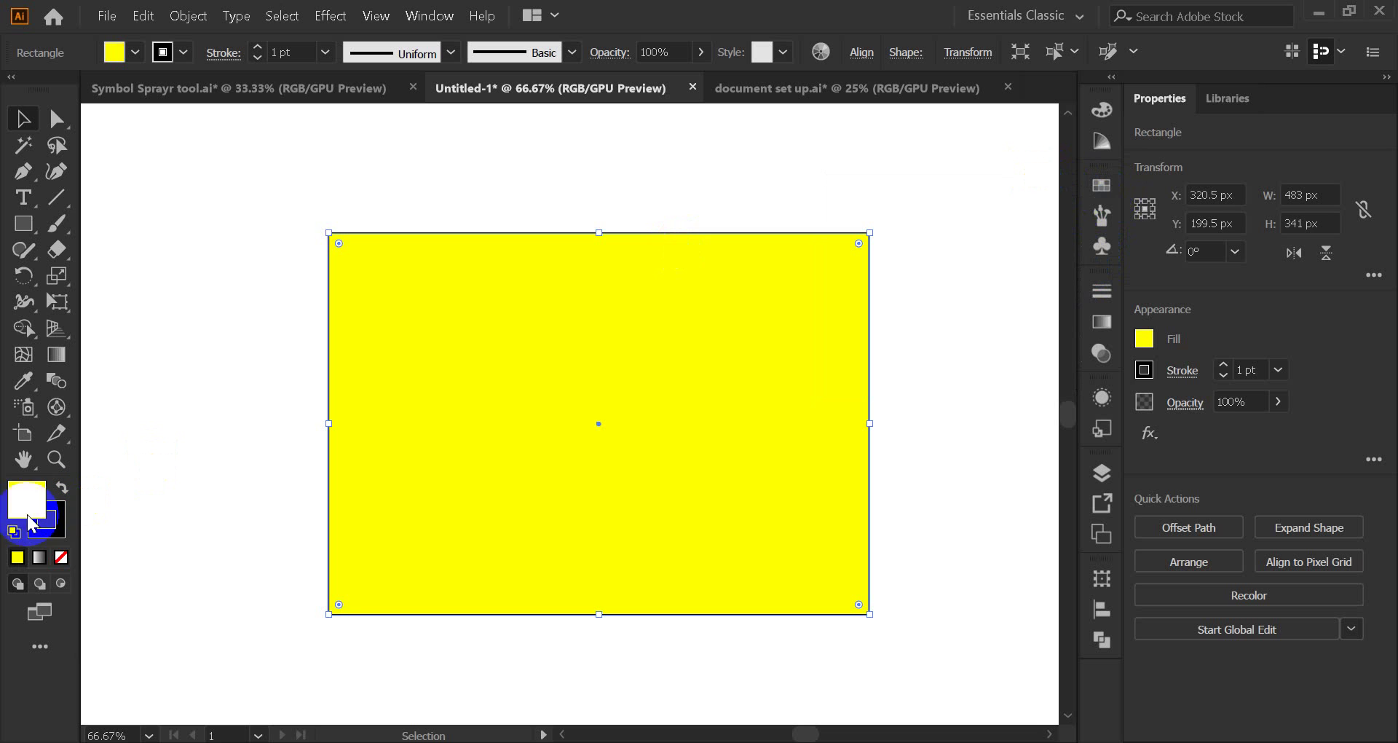
click(142, 487)
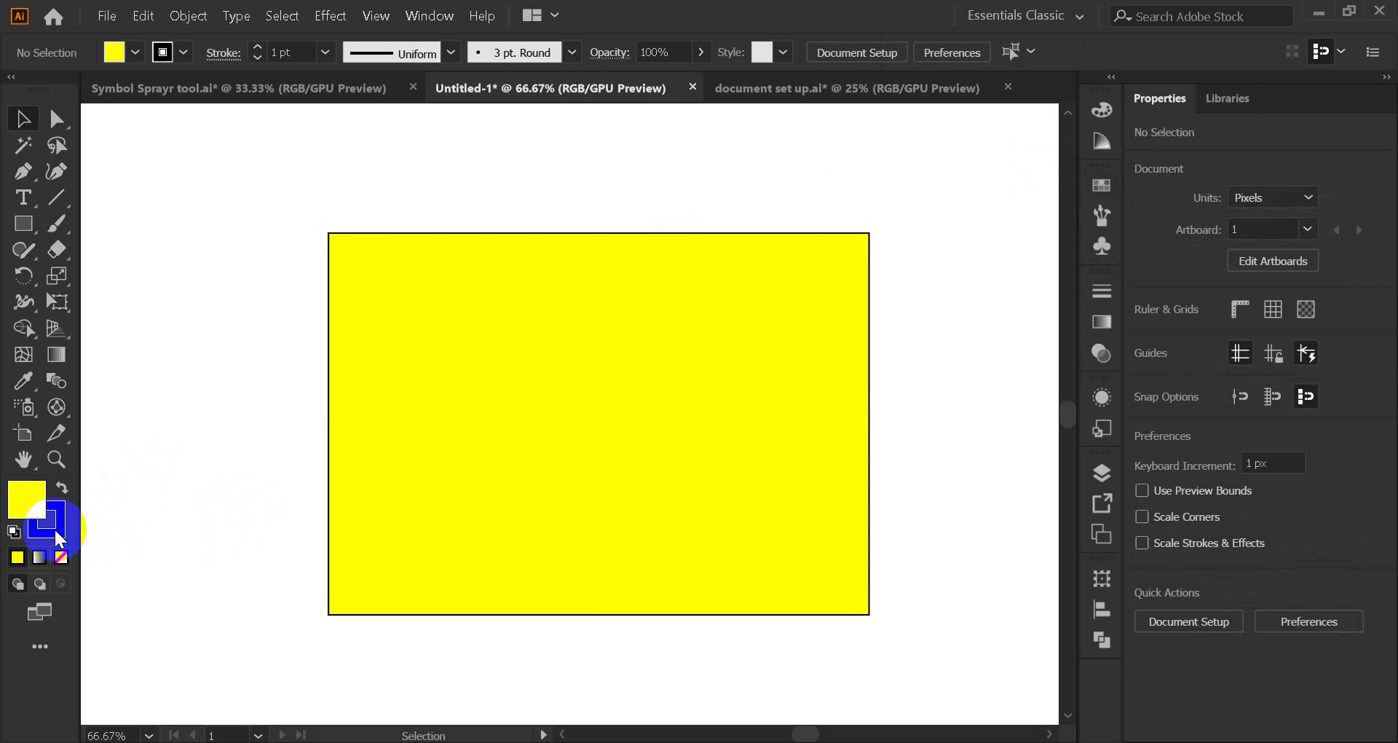
click(461, 468)
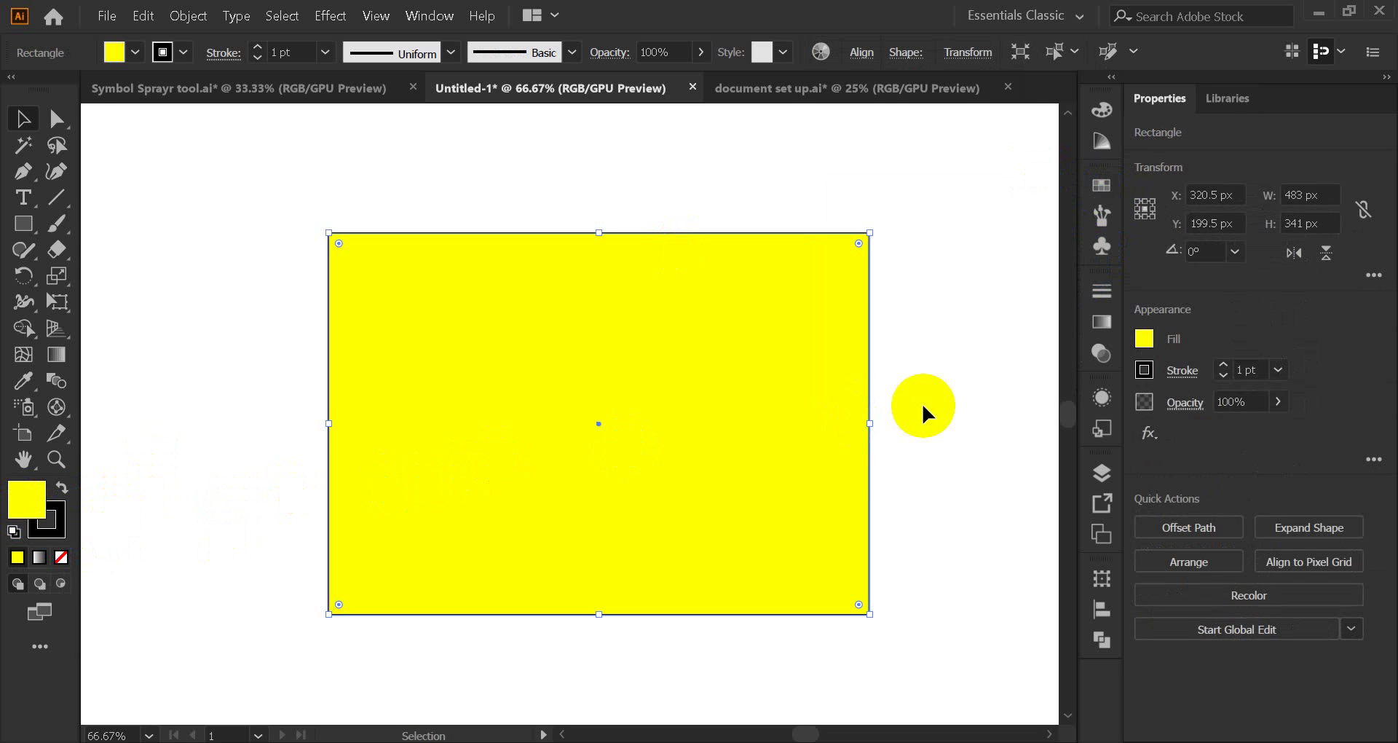
click(232, 371)
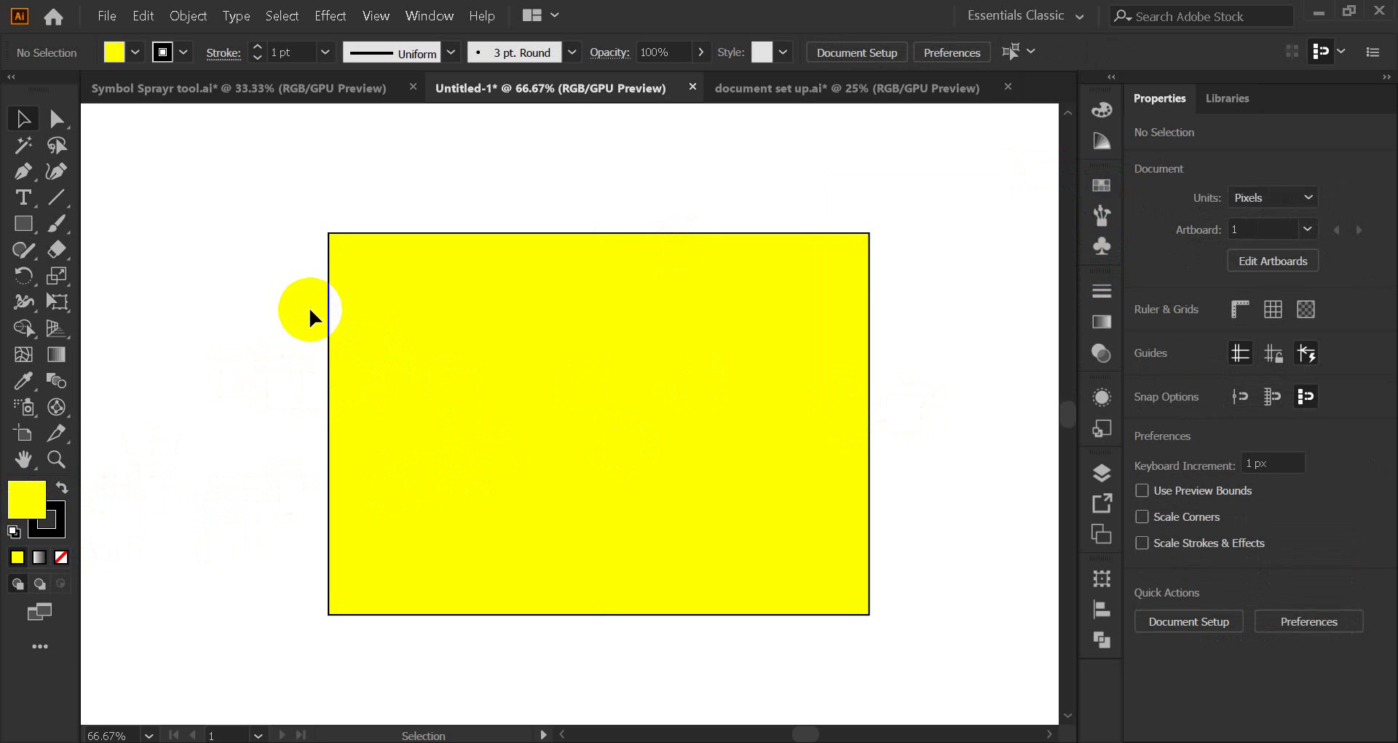
click(24, 503)
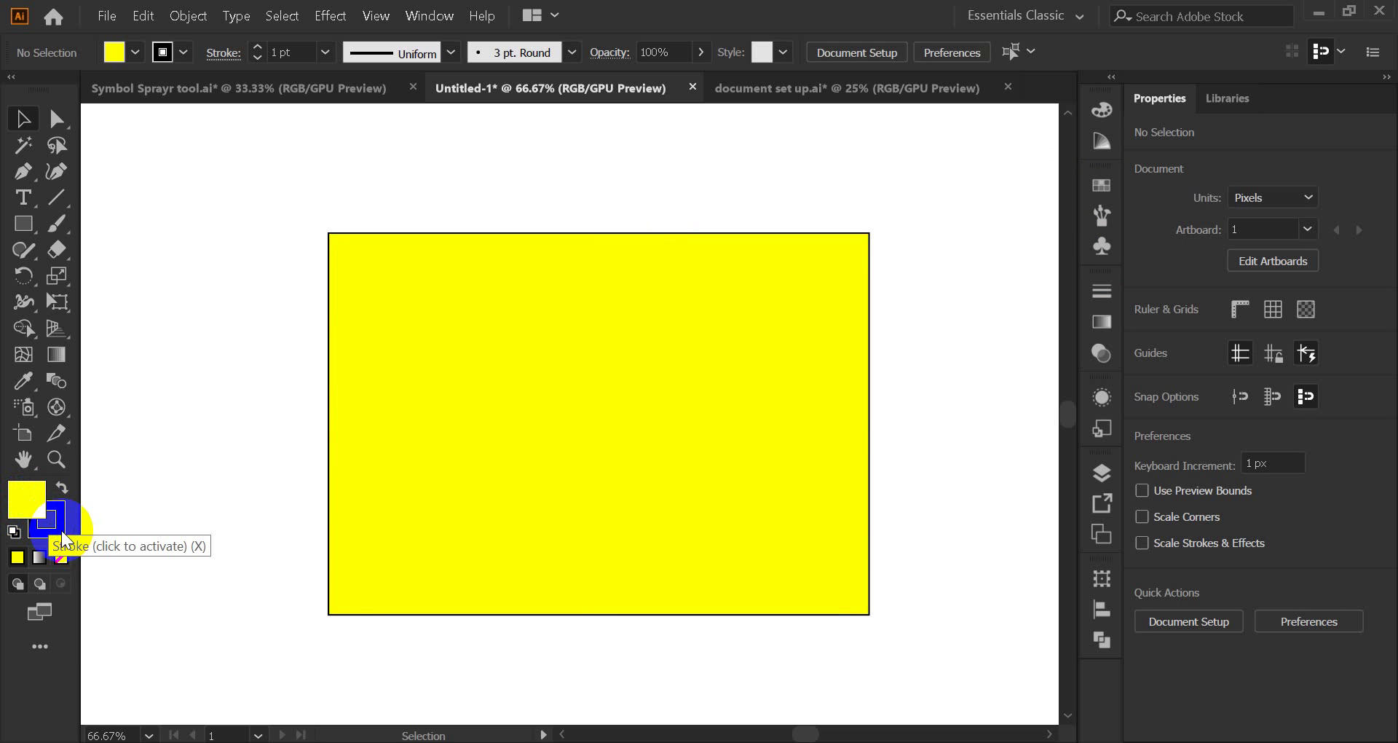
click(27, 503)
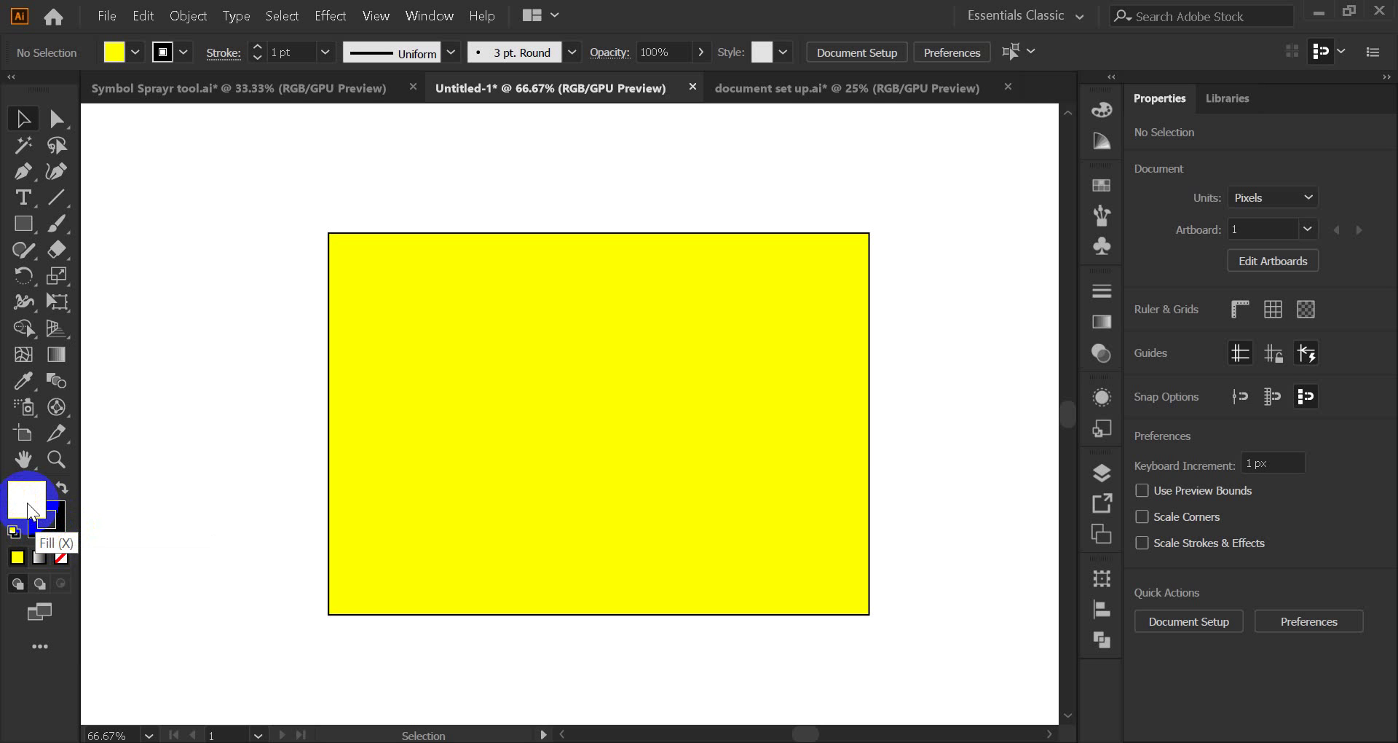
click(56, 514)
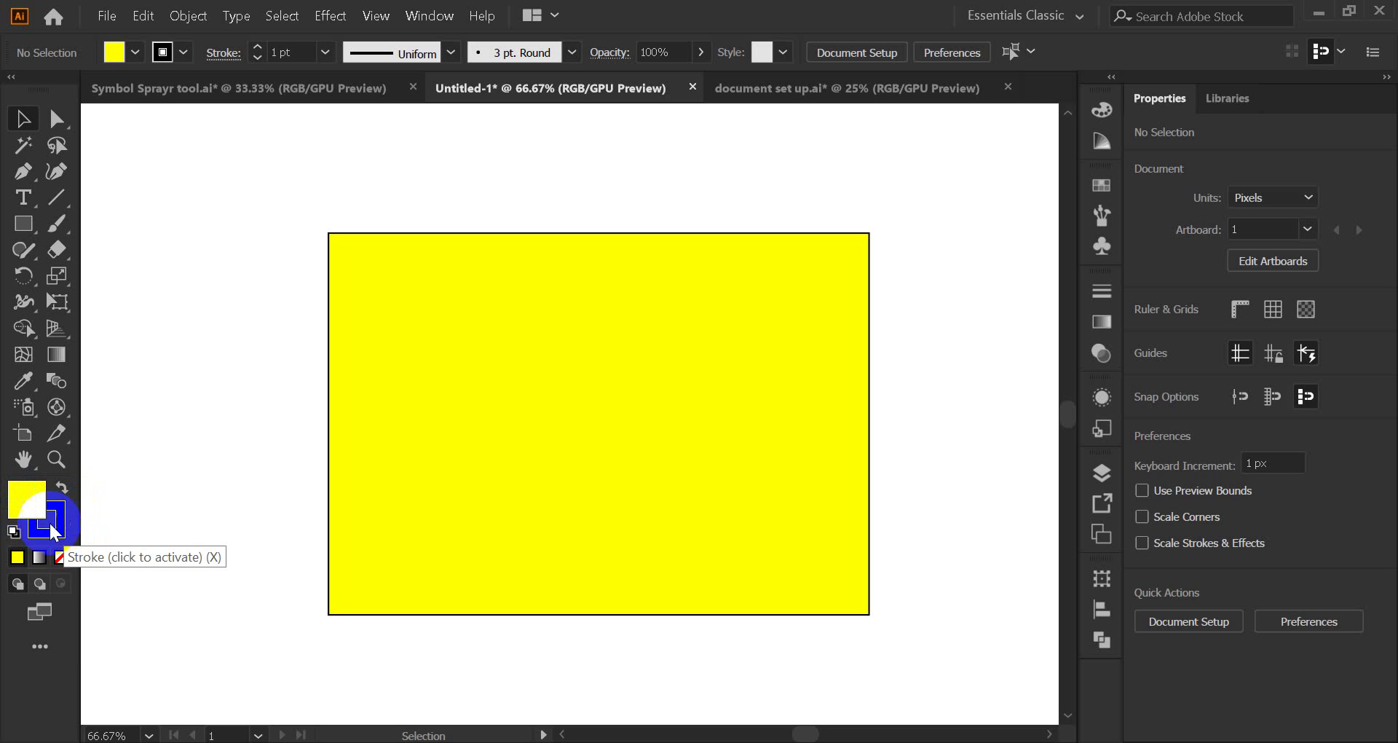
click(28, 504)
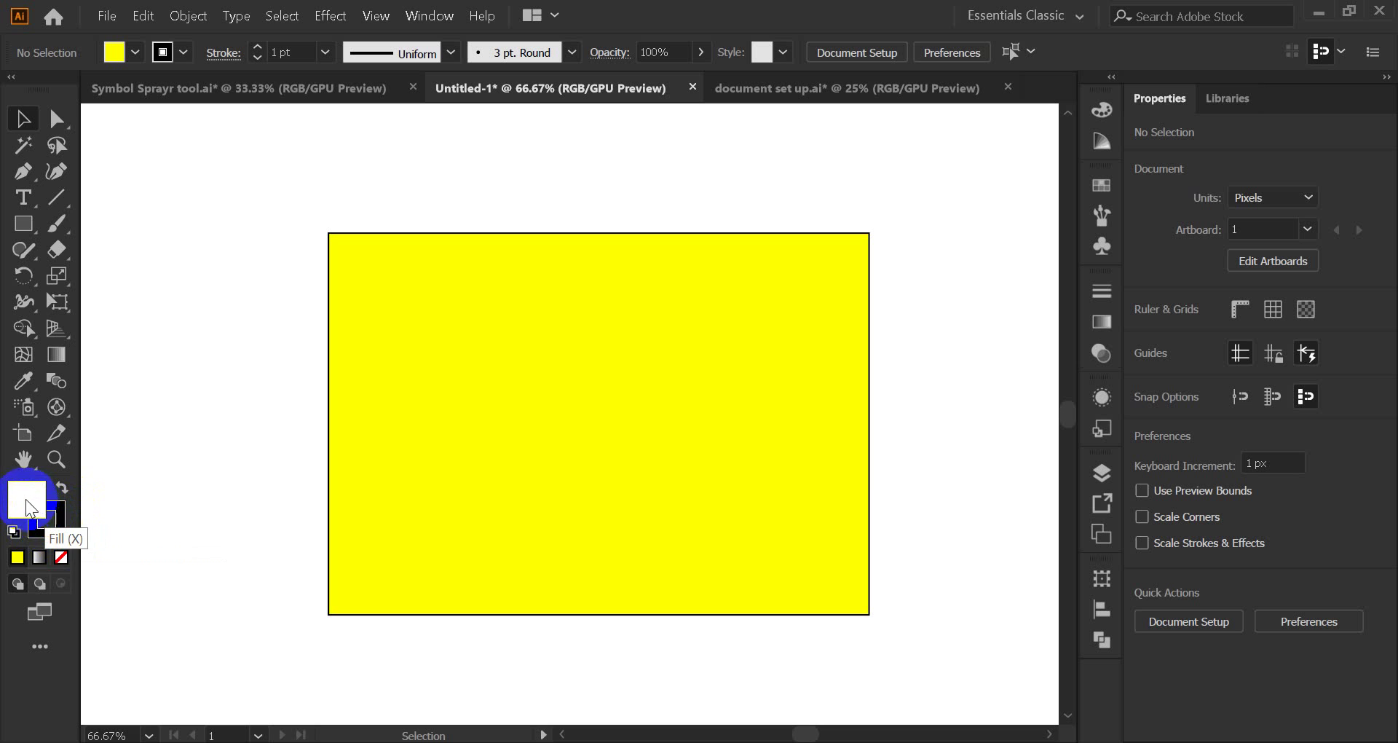
click(55, 525)
click(30, 512)
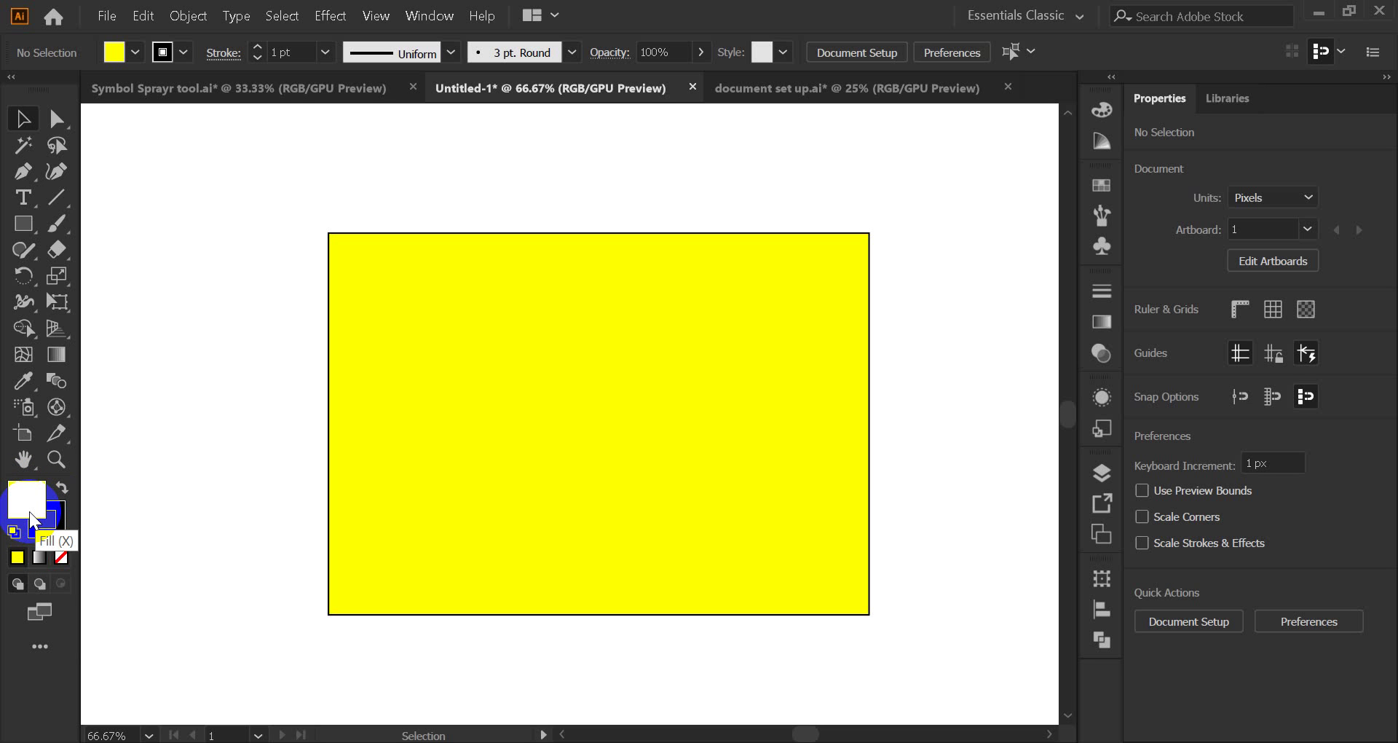
click(47, 530)
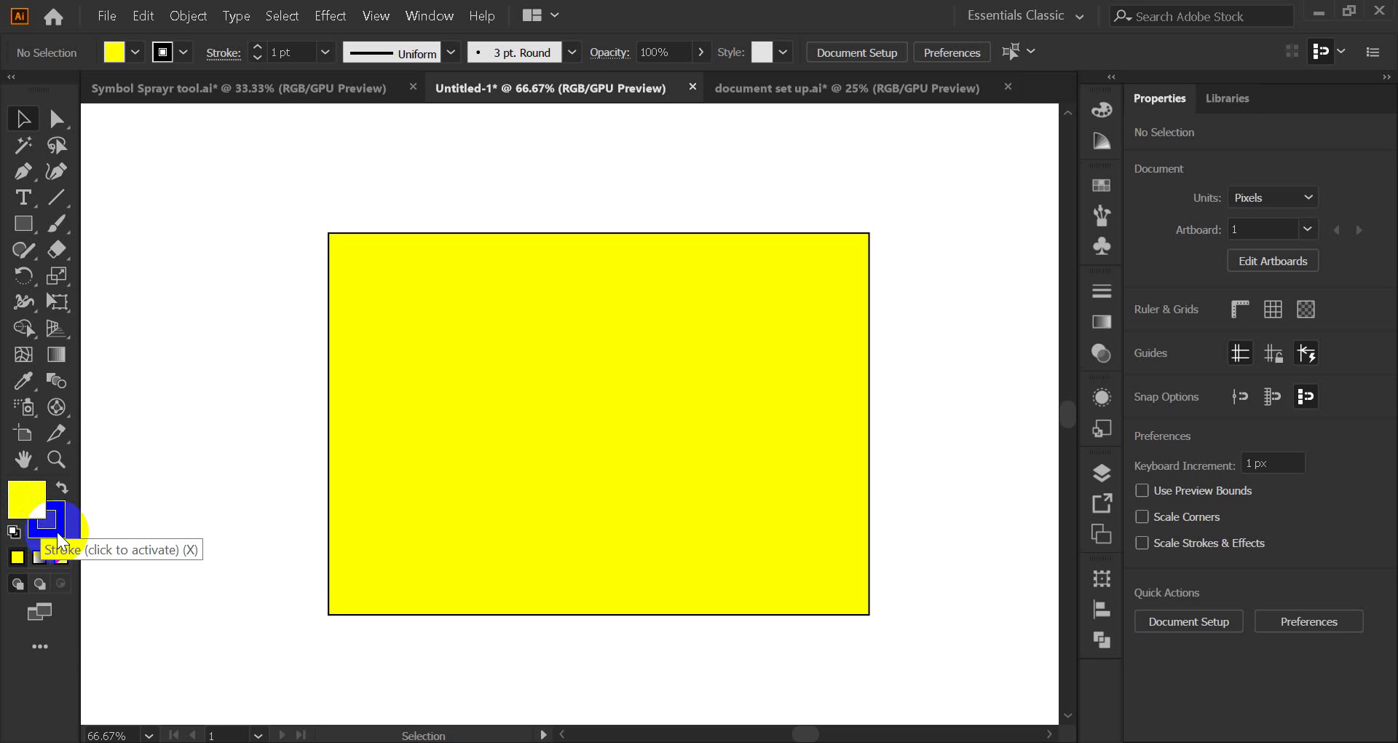
click(58, 522)
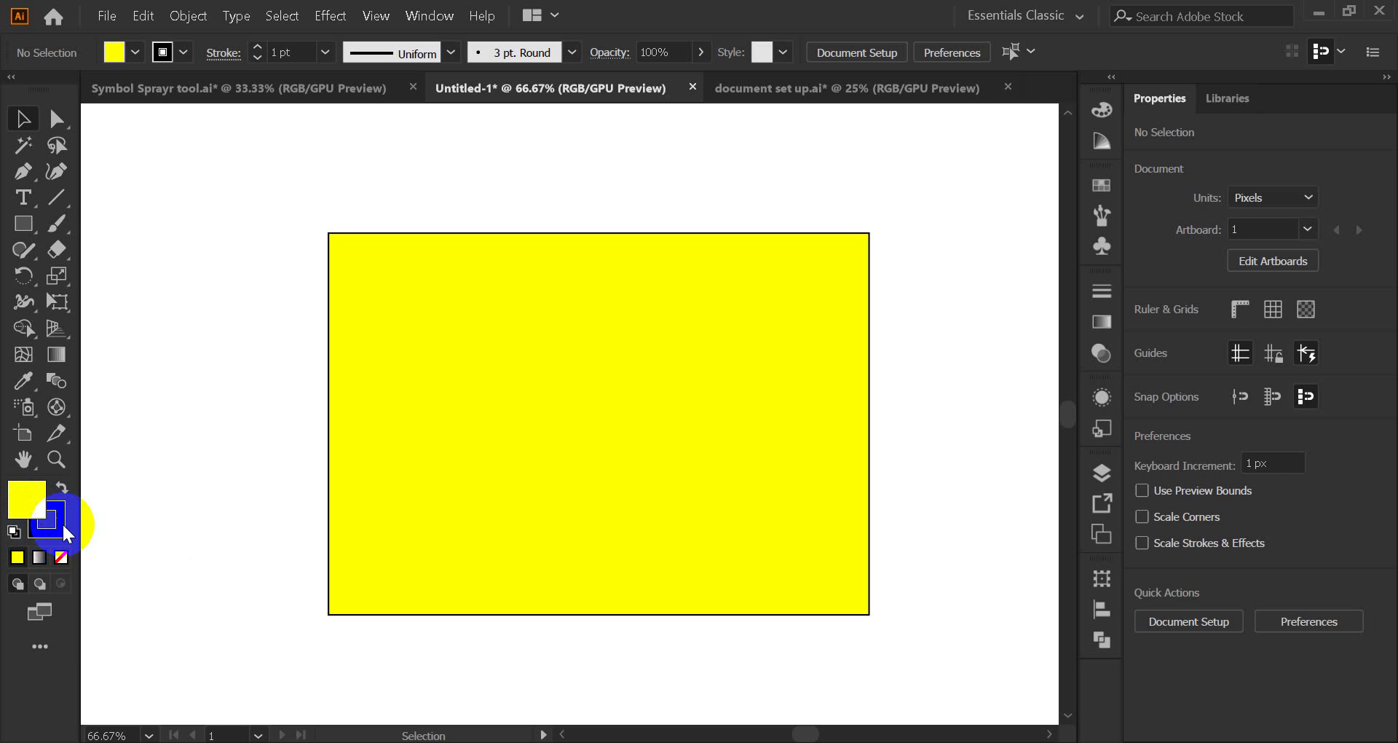
- Make the stroke active, recolour the rectangle's outline with the pure red ff0000 swatch and deselect the rectangle
click(59, 517)
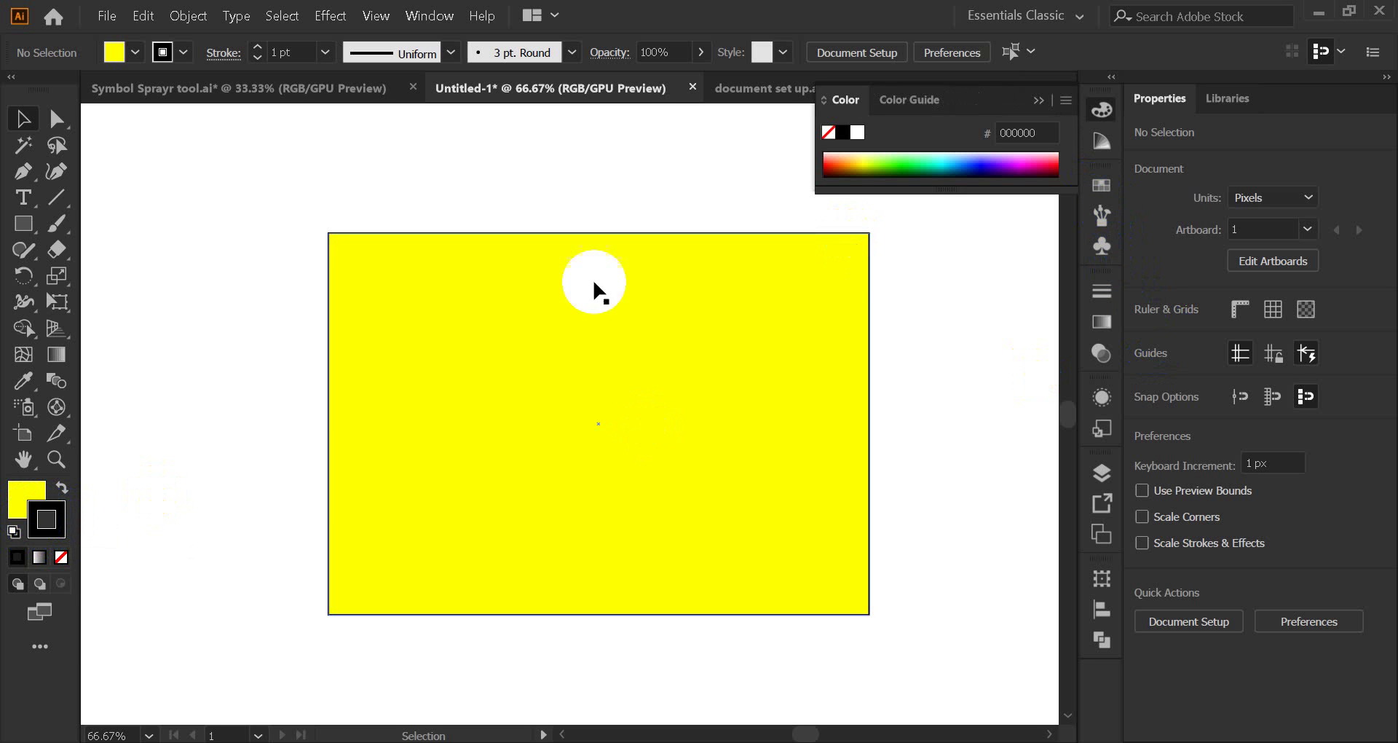
click(439, 318)
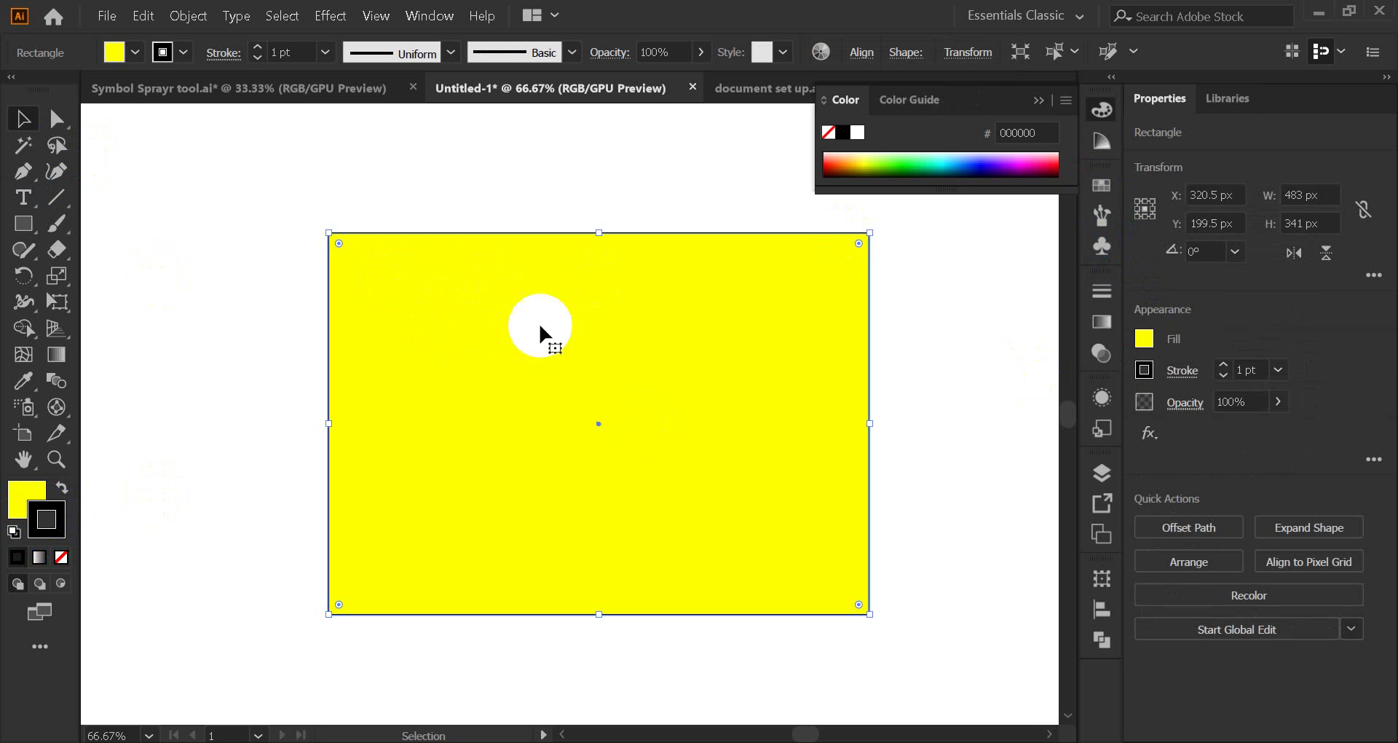
click(1039, 99)
click(1100, 186)
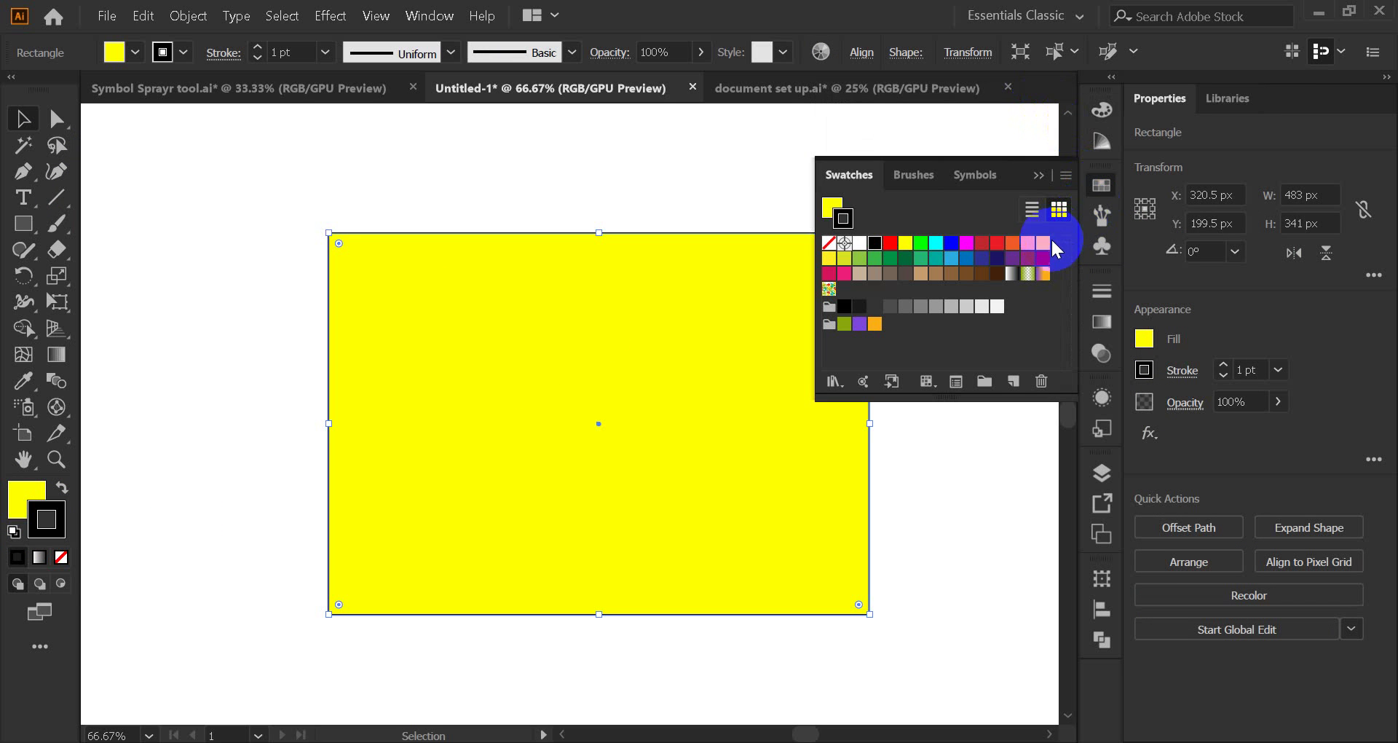
click(890, 242)
click(1039, 175)
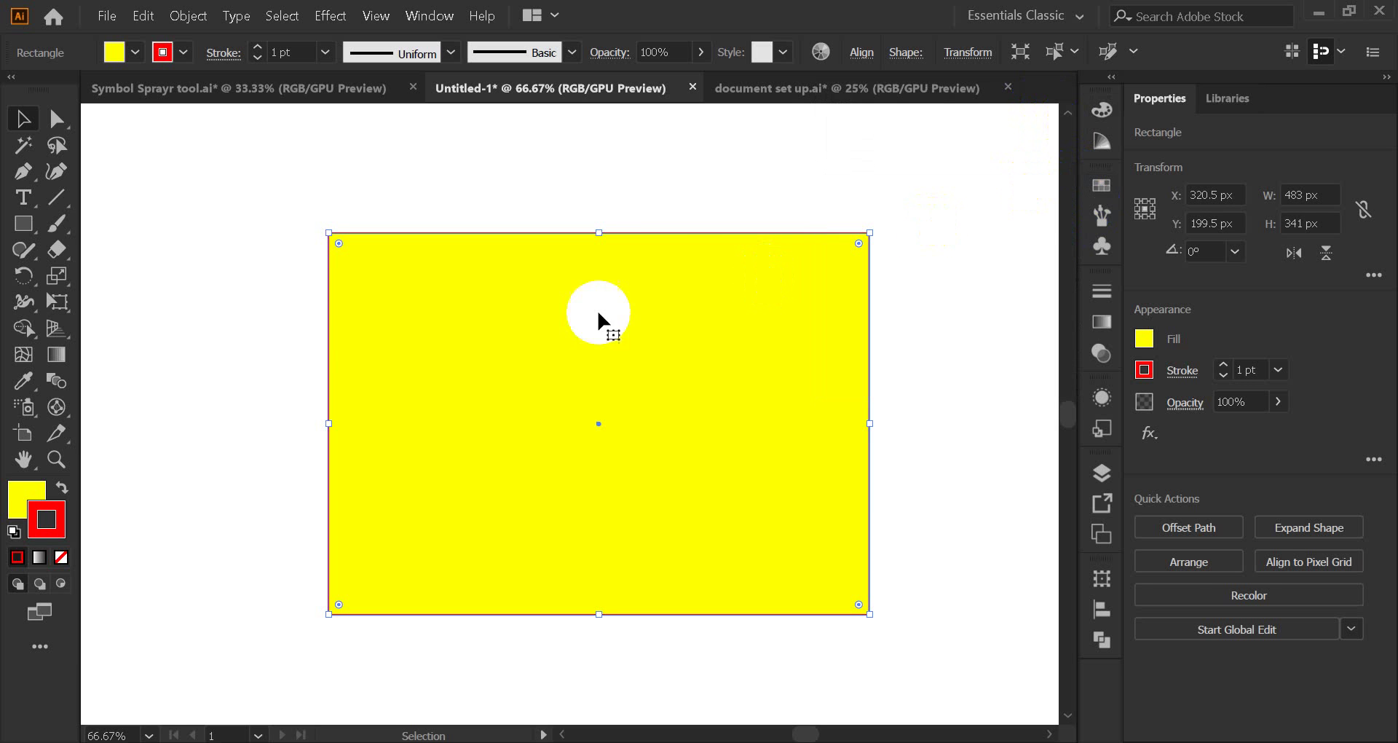
click(222, 342)
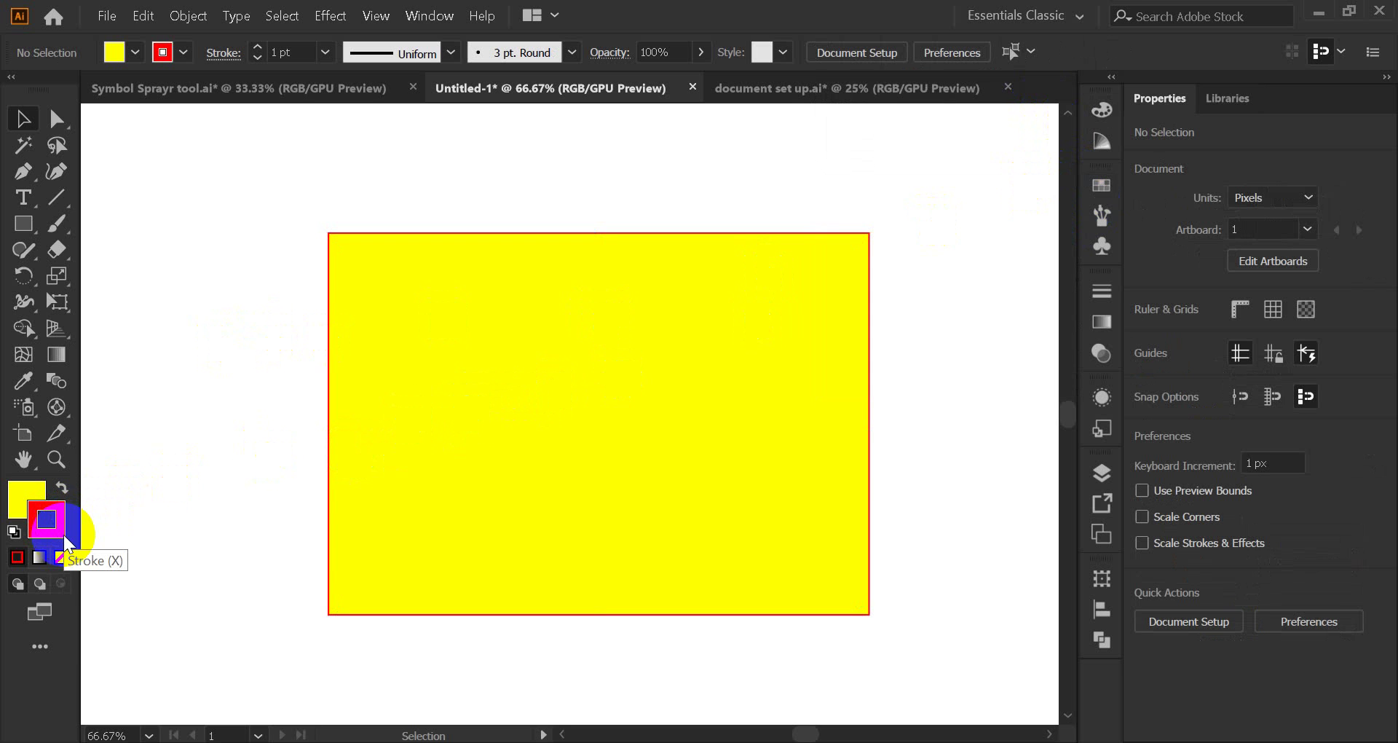
- Recolour the rectangle's fill with blue and finally the yellow R=252 G=238 B=33 swatch, and leave it deselected
click(446, 387)
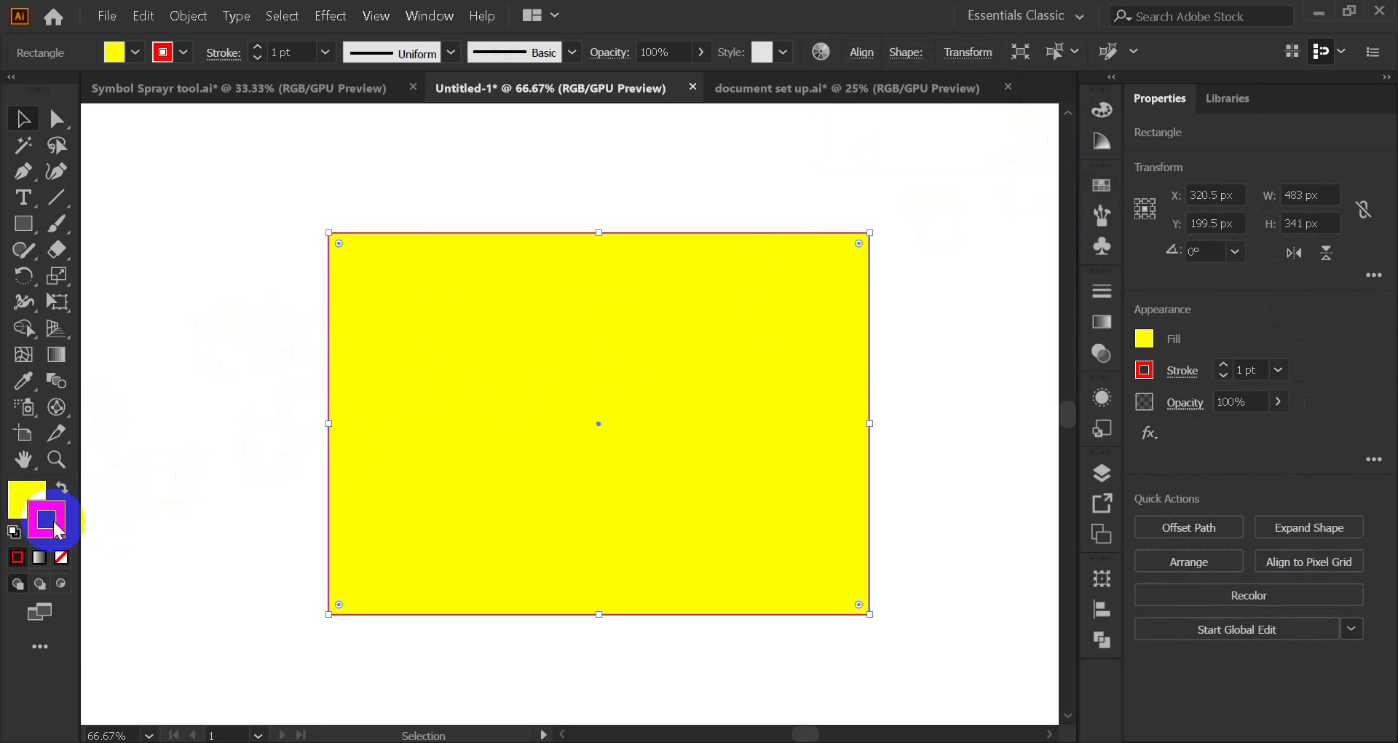
click(16, 501)
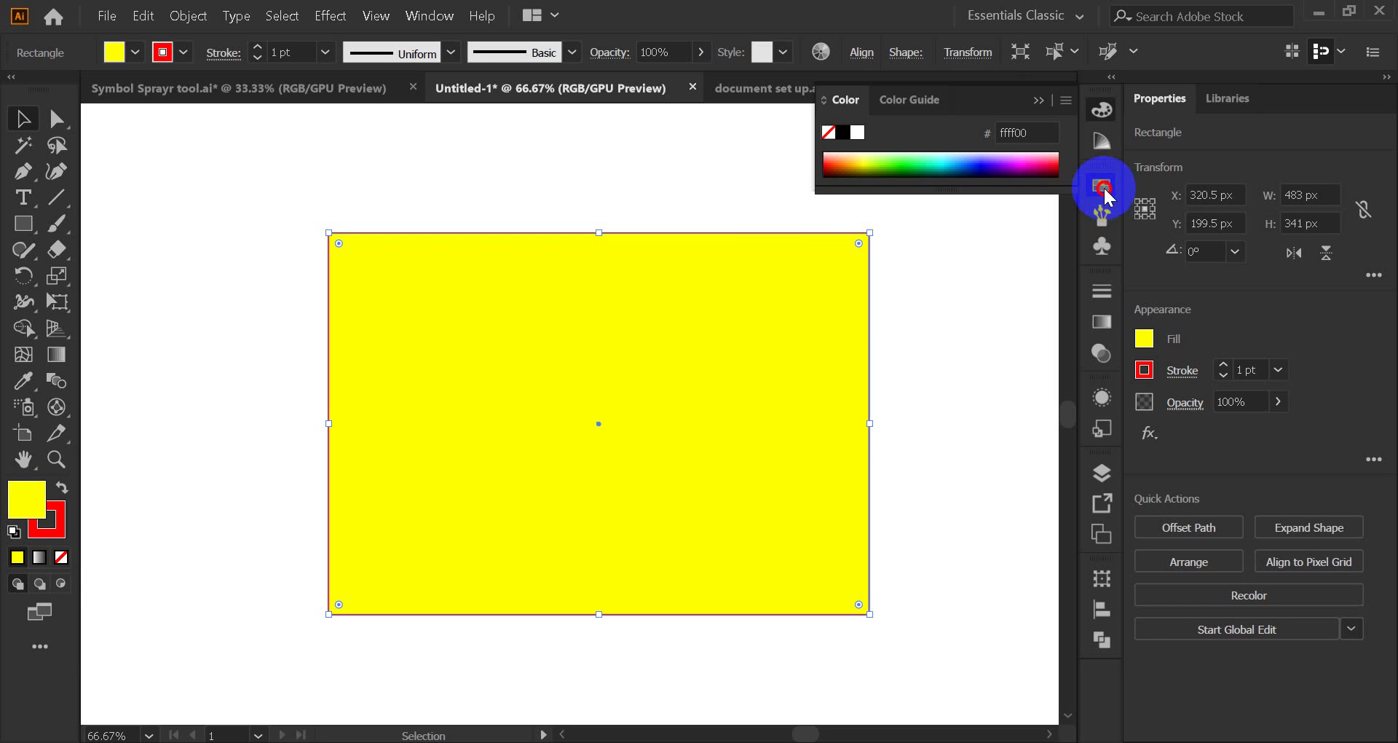
click(1103, 187)
click(952, 242)
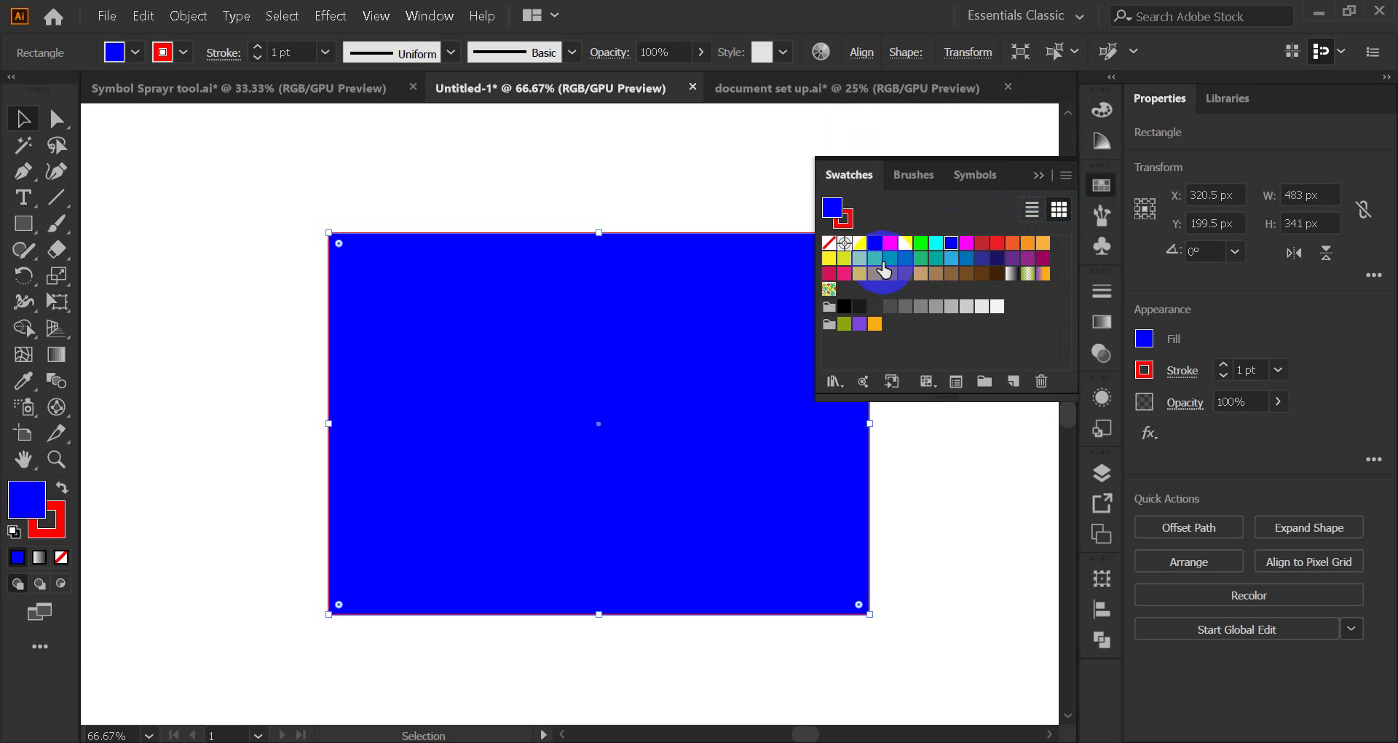
click(843, 258)
click(828, 261)
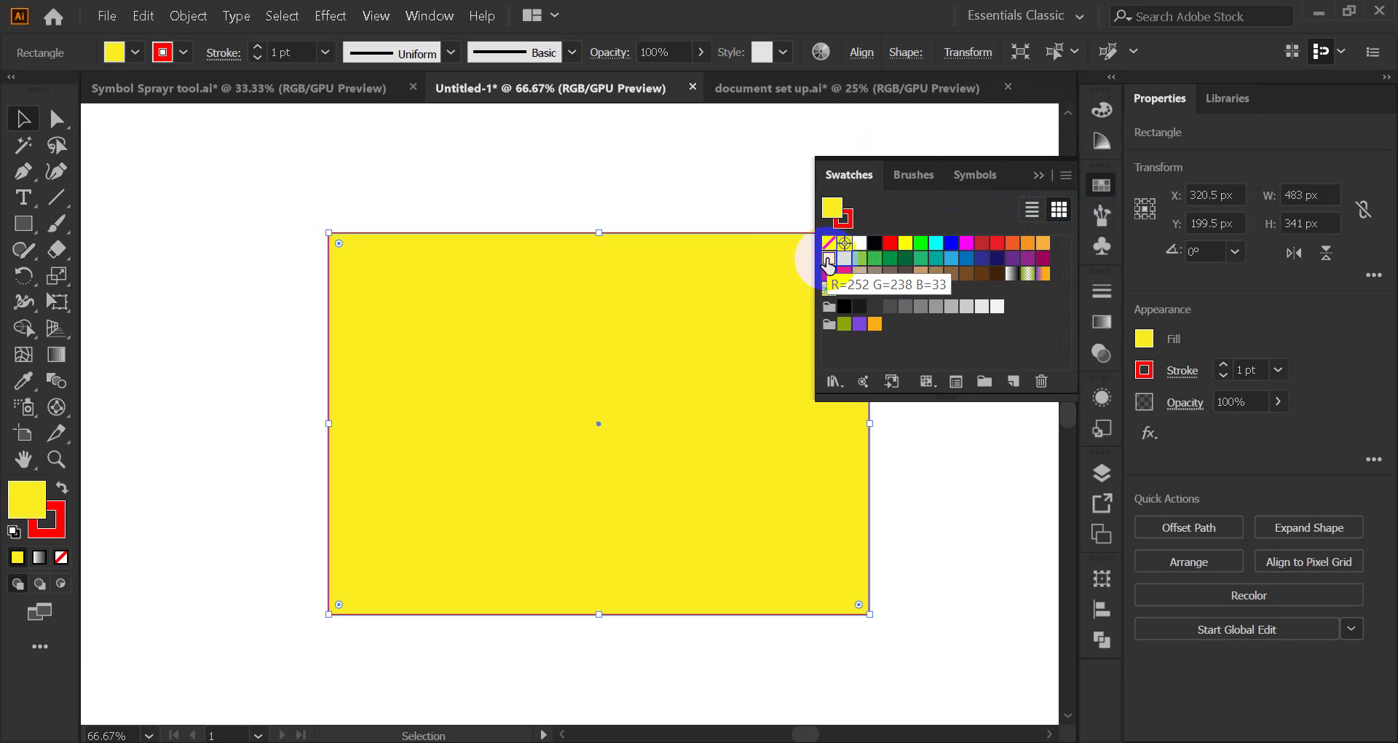
click(1024, 181)
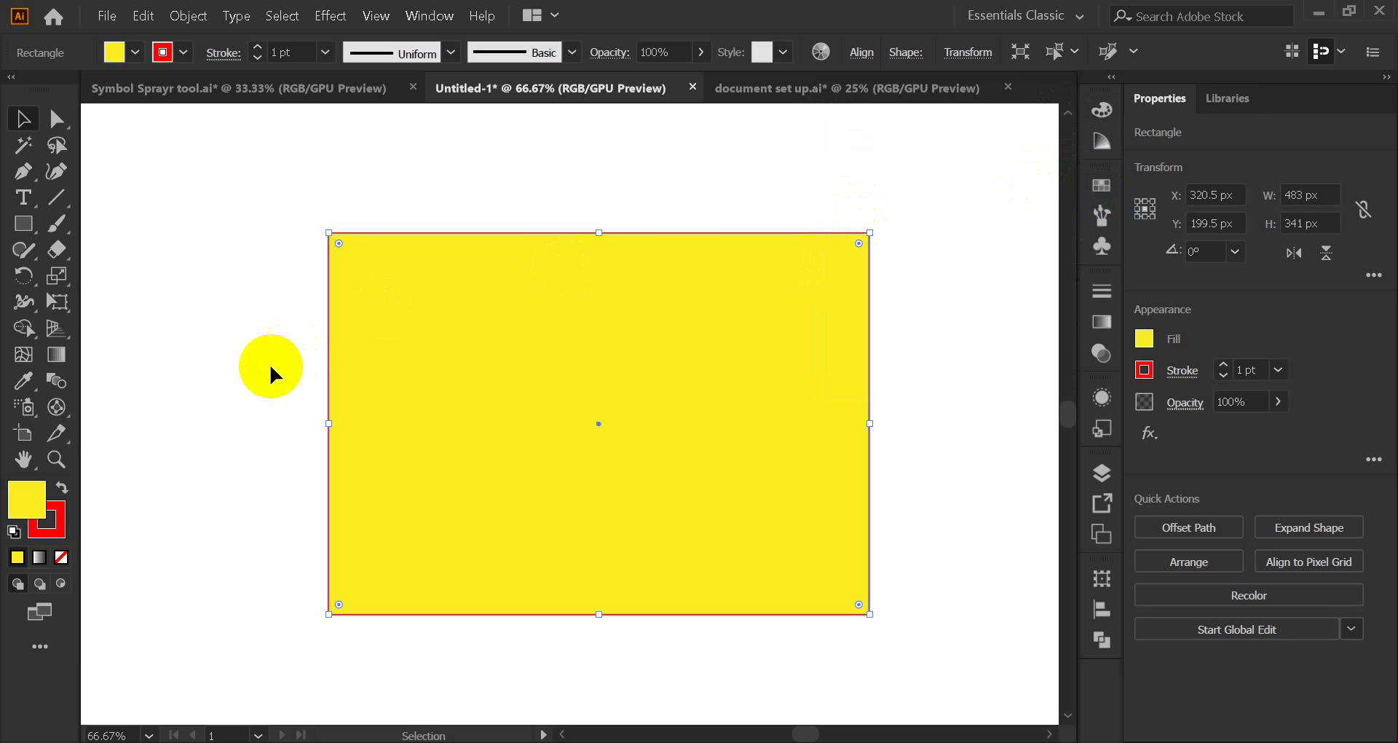
click(236, 447)
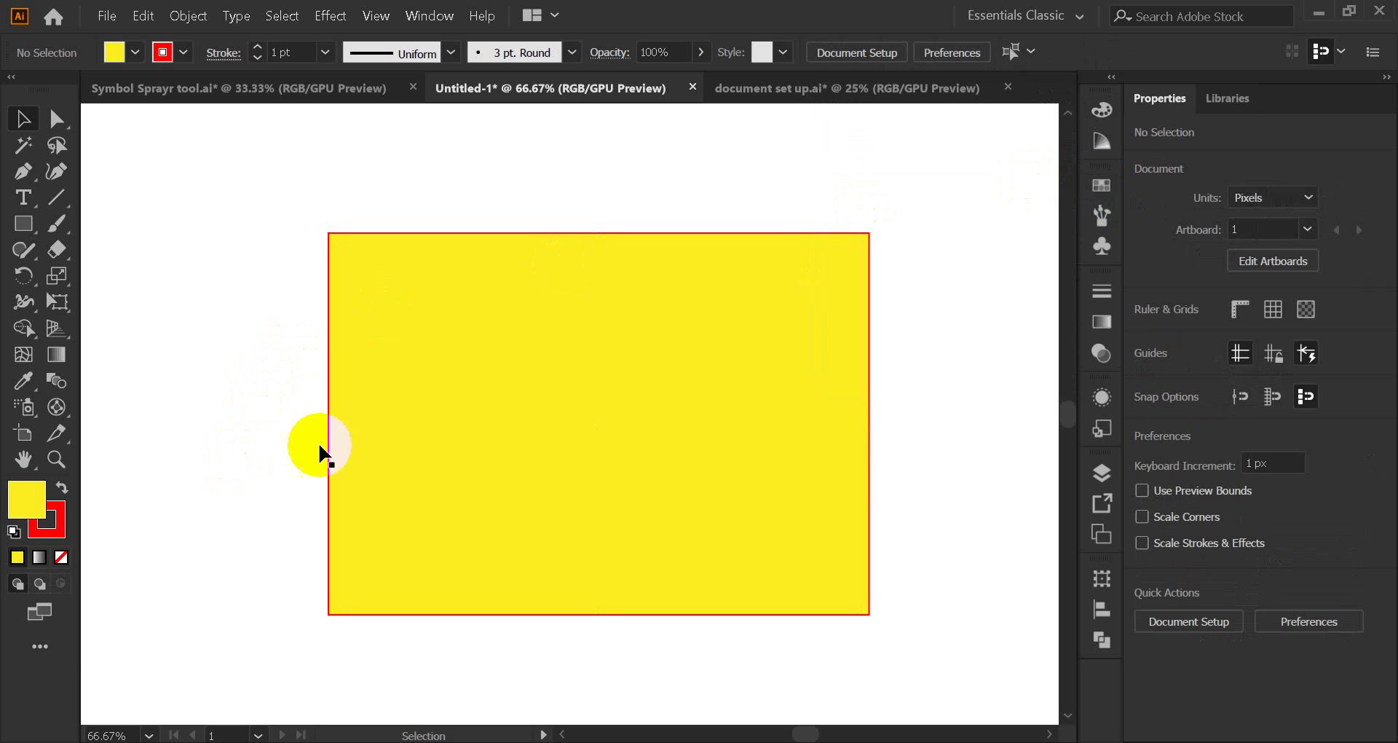
- Recolour the rectangle's stroke with the bright green 00ff00 swatch and deselect the rectangle
click(519, 393)
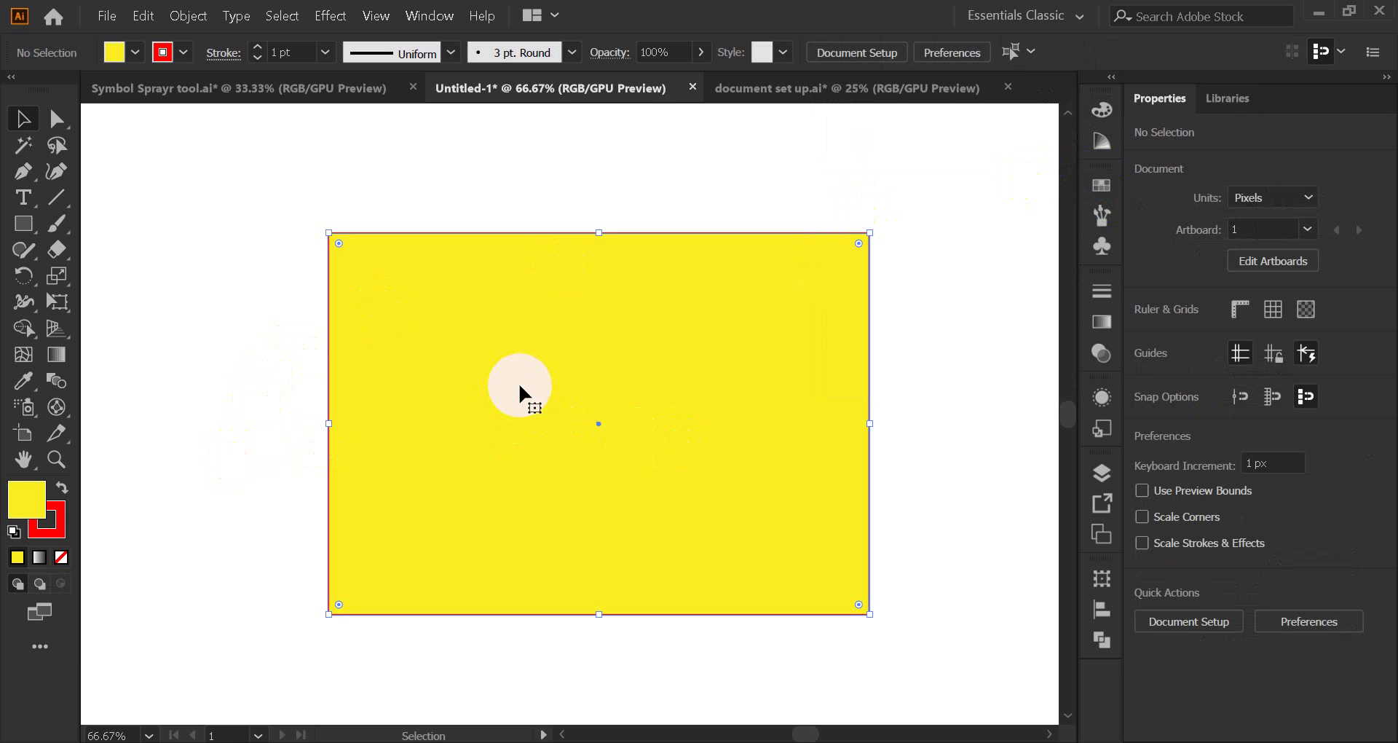
click(63, 536)
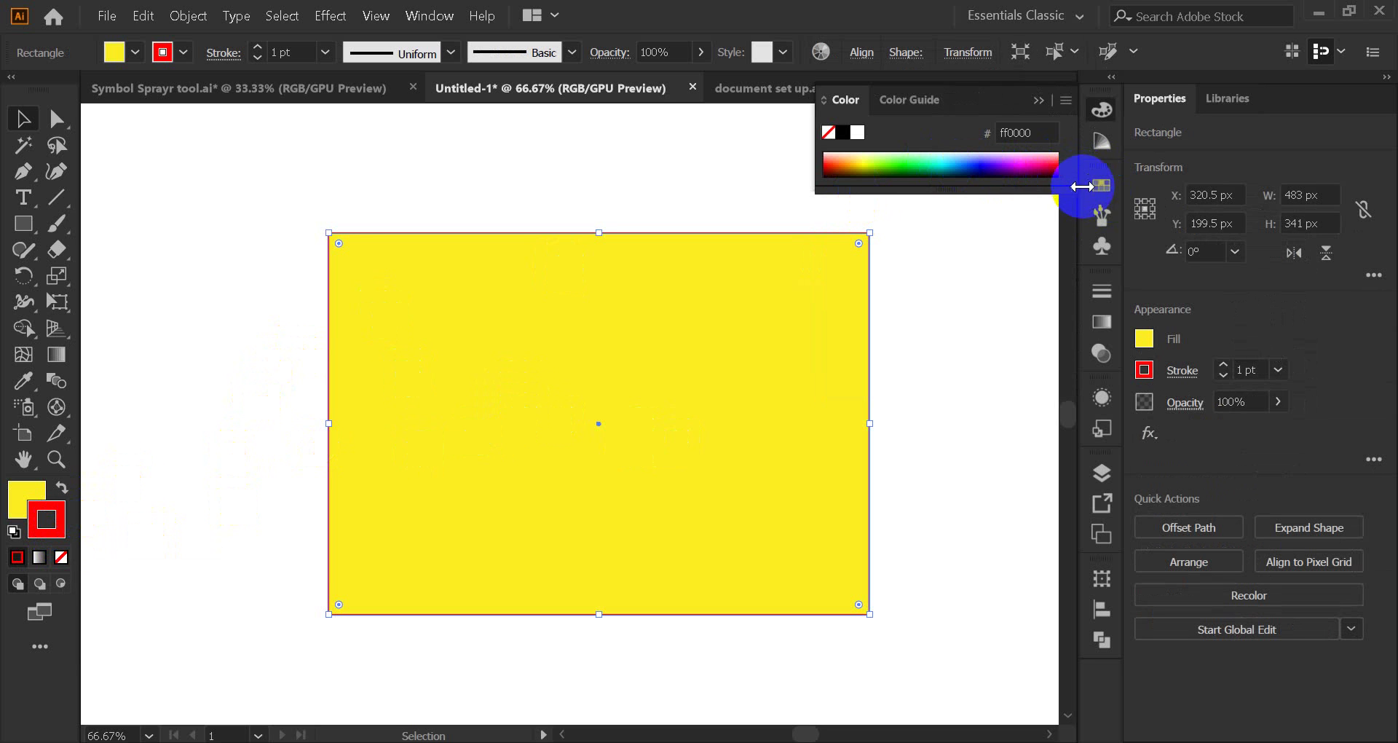
click(1102, 185)
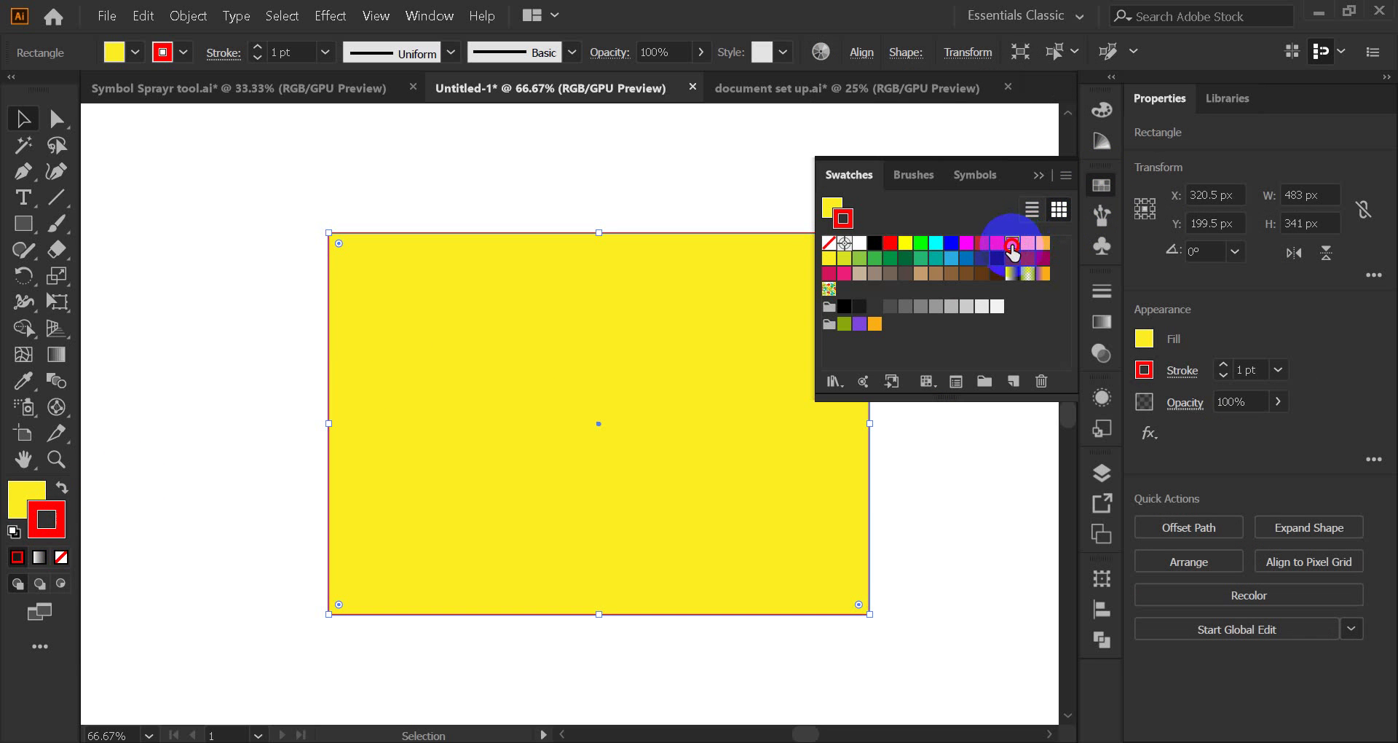
click(919, 248)
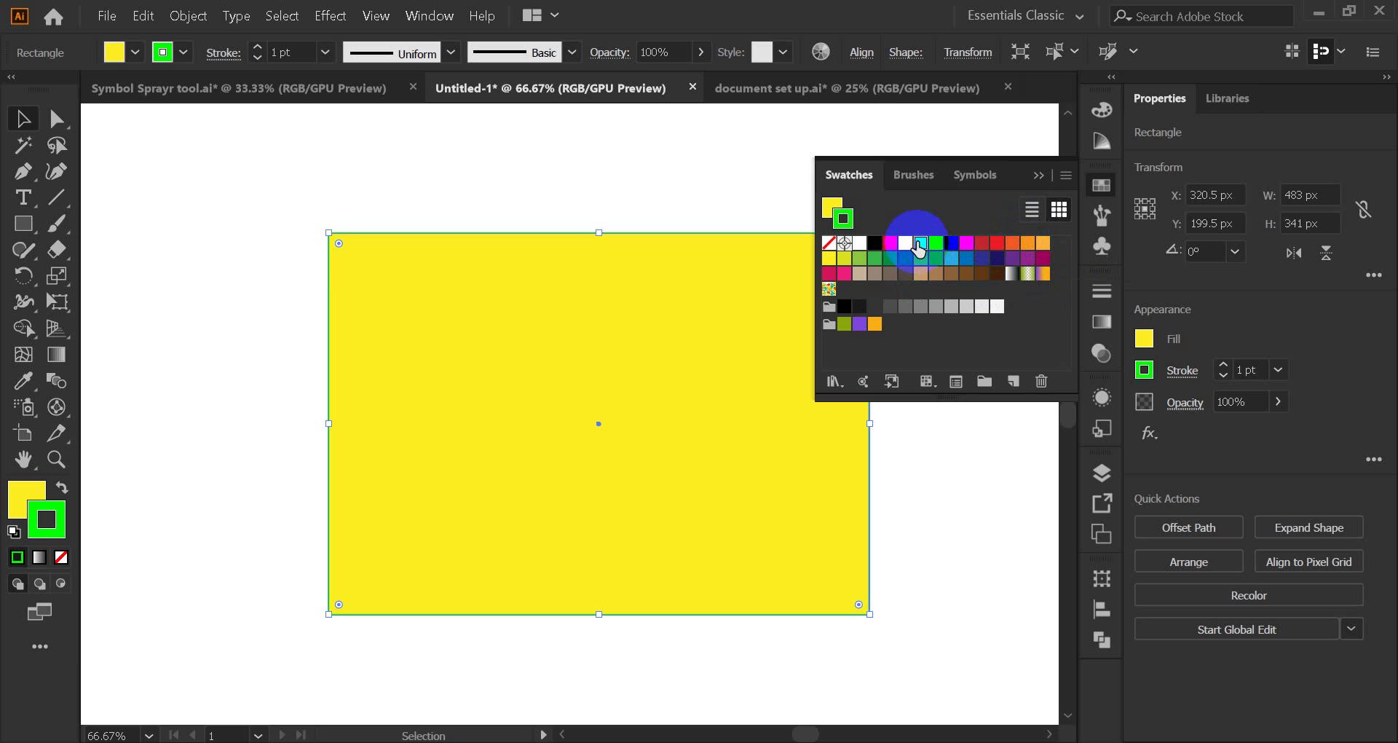
click(1038, 175)
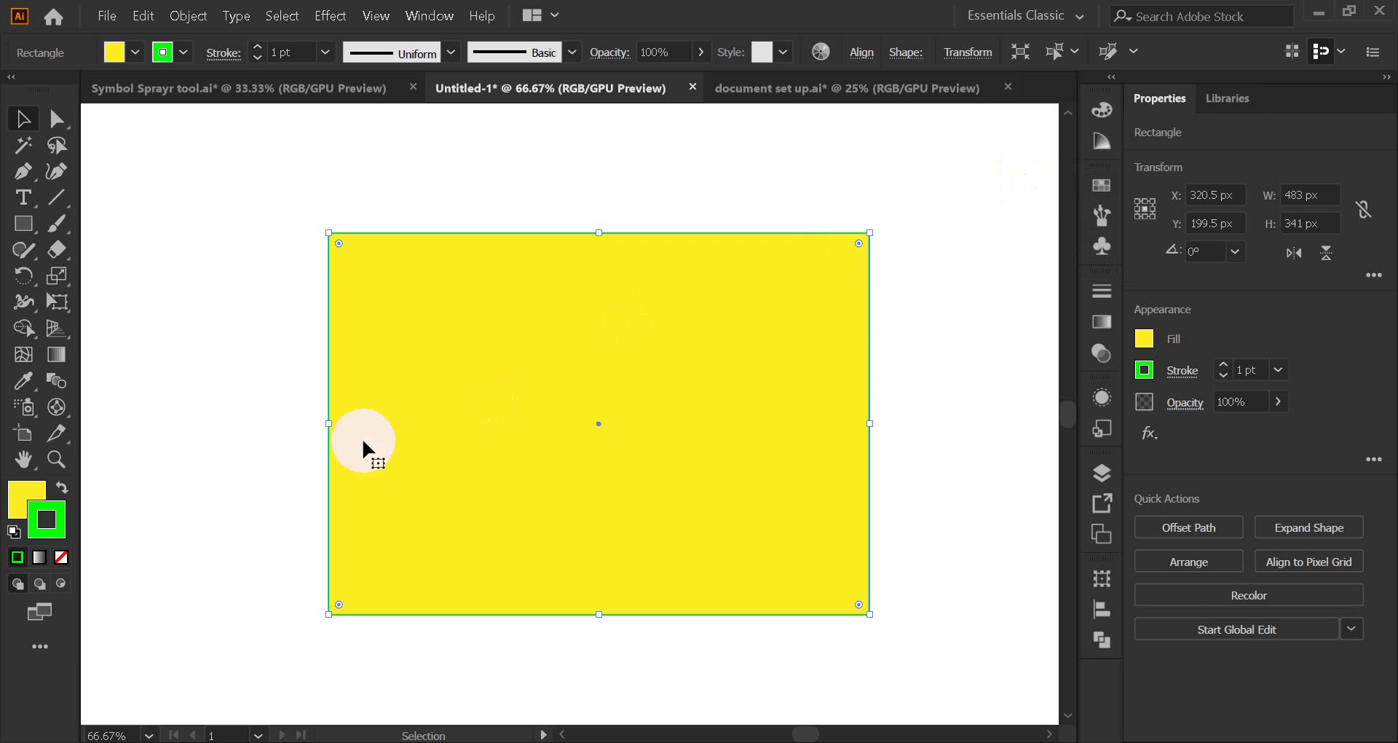
click(270, 433)
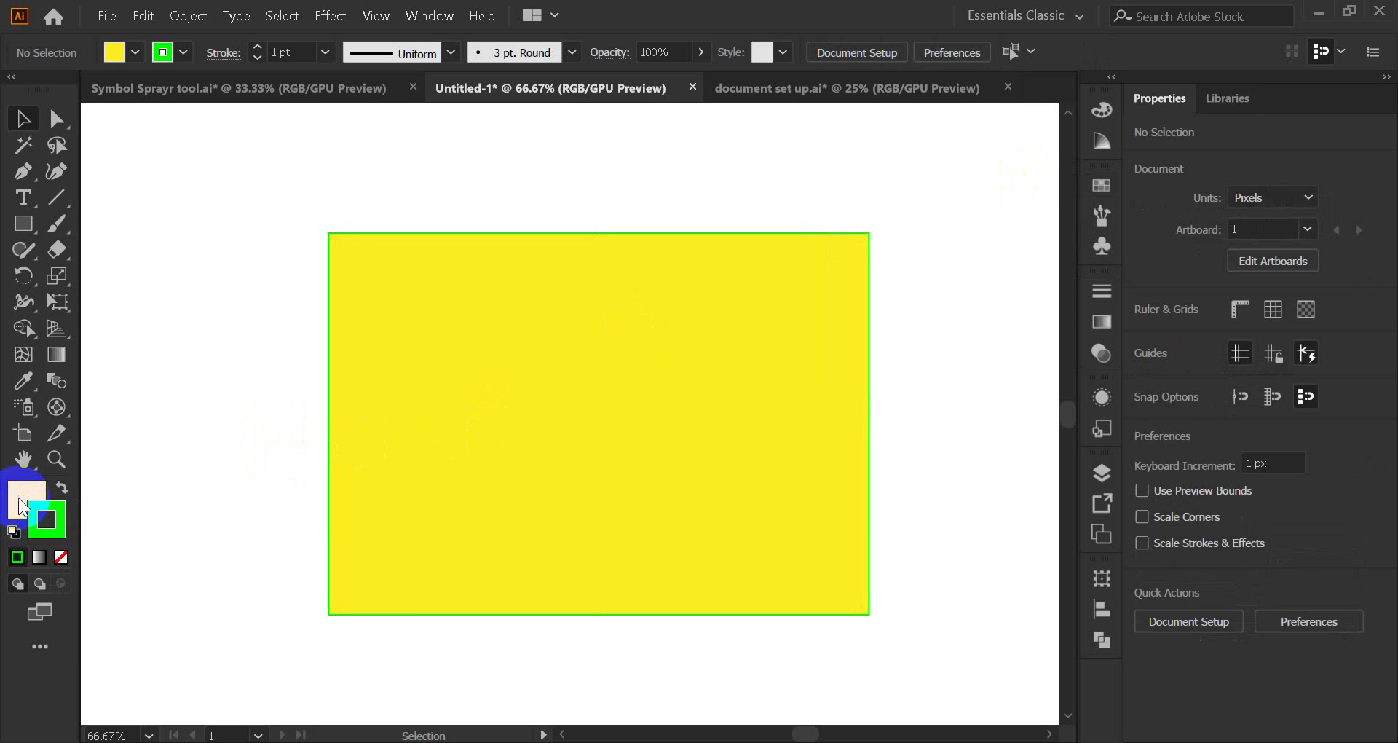
- Recolour the rectangle's fill with the cyan 00ffff swatch and deselect the rectangle
click(459, 430)
click(19, 495)
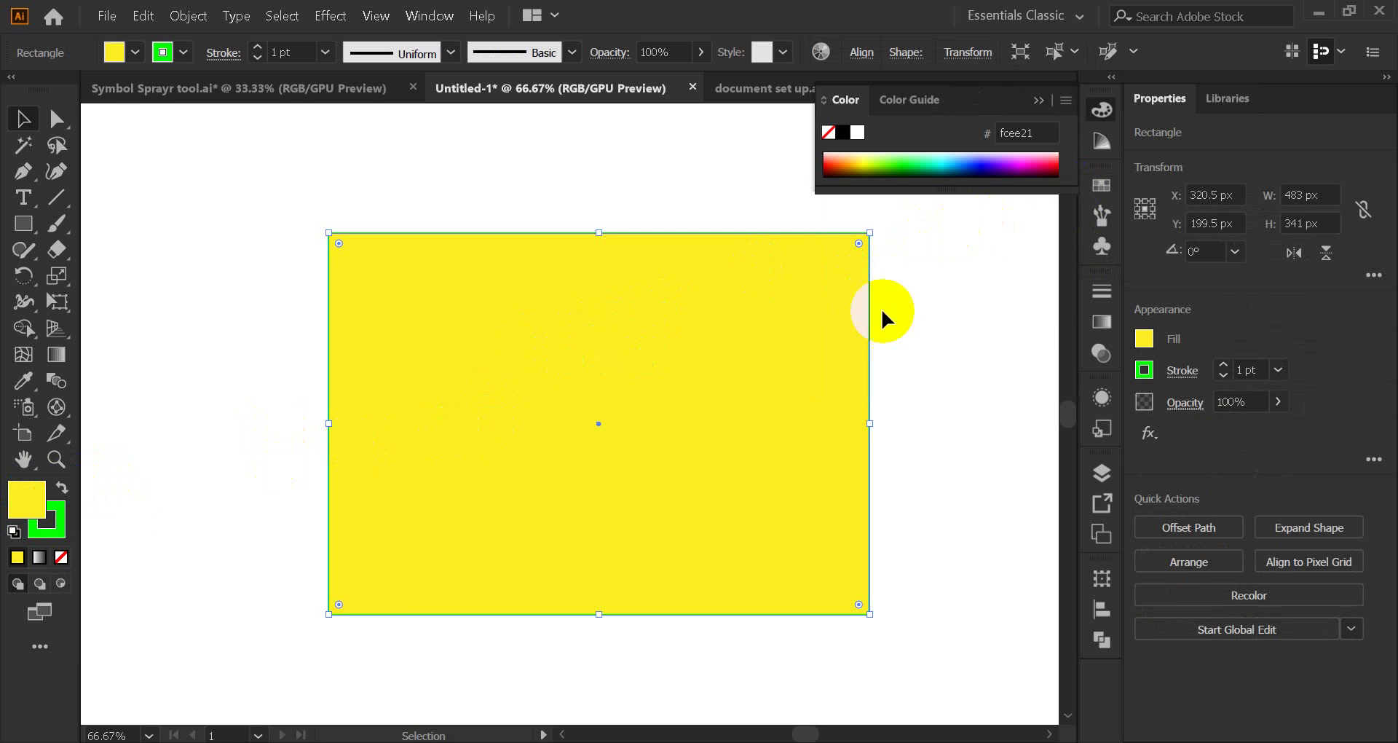
click(1104, 187)
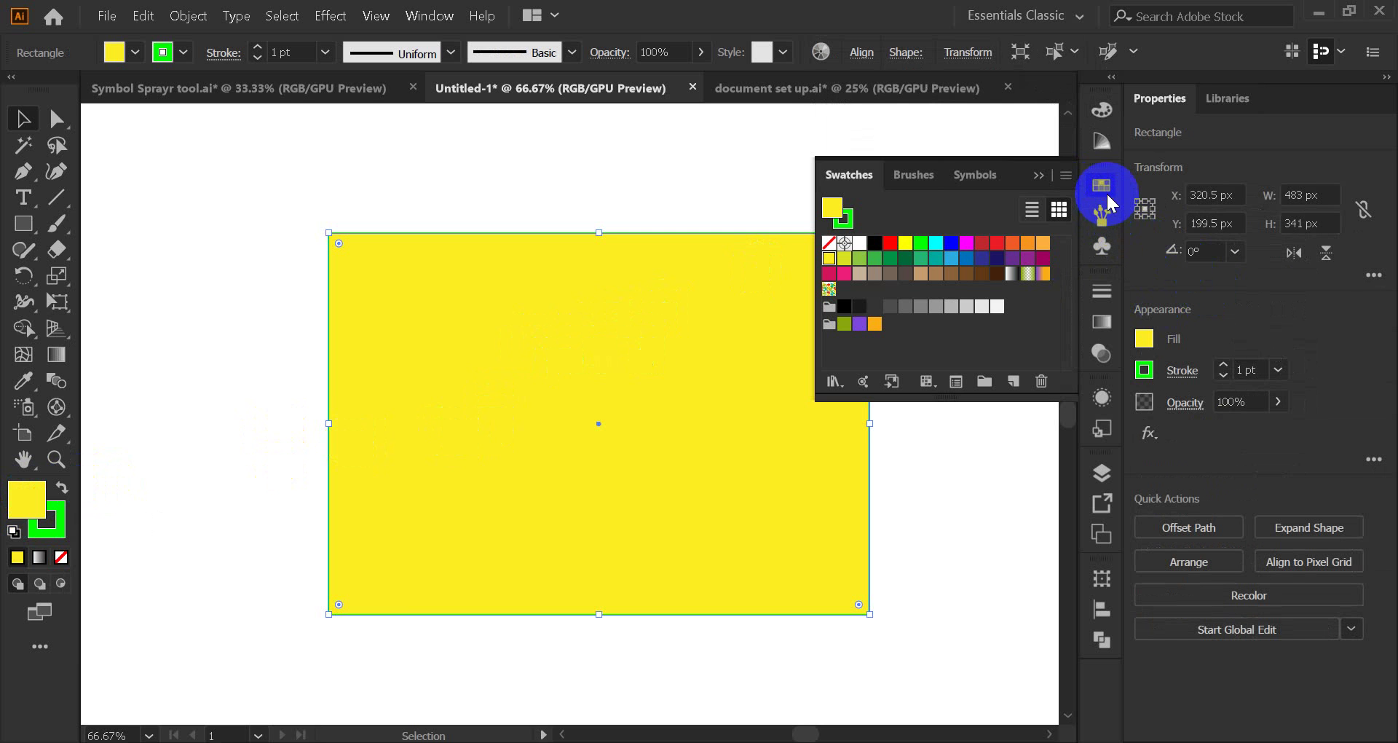
click(935, 243)
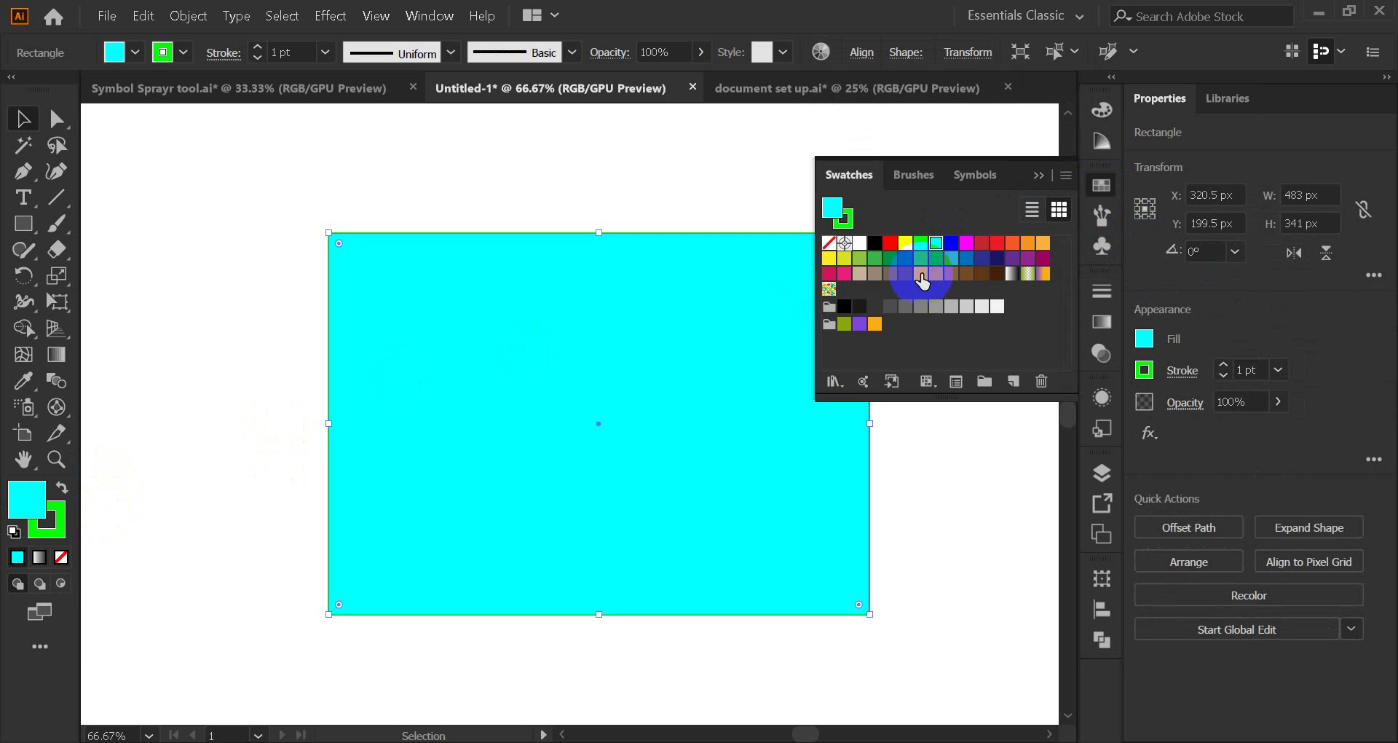
click(1039, 180)
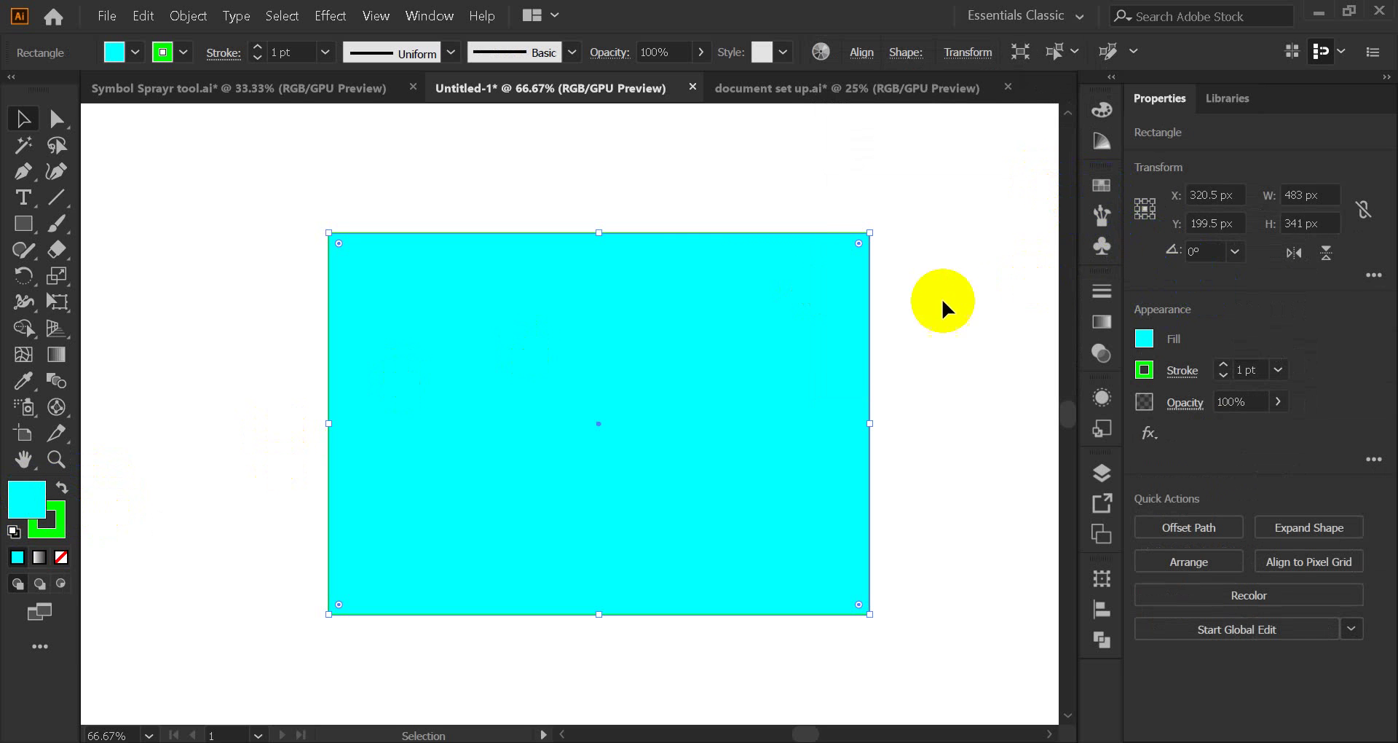
click(248, 430)
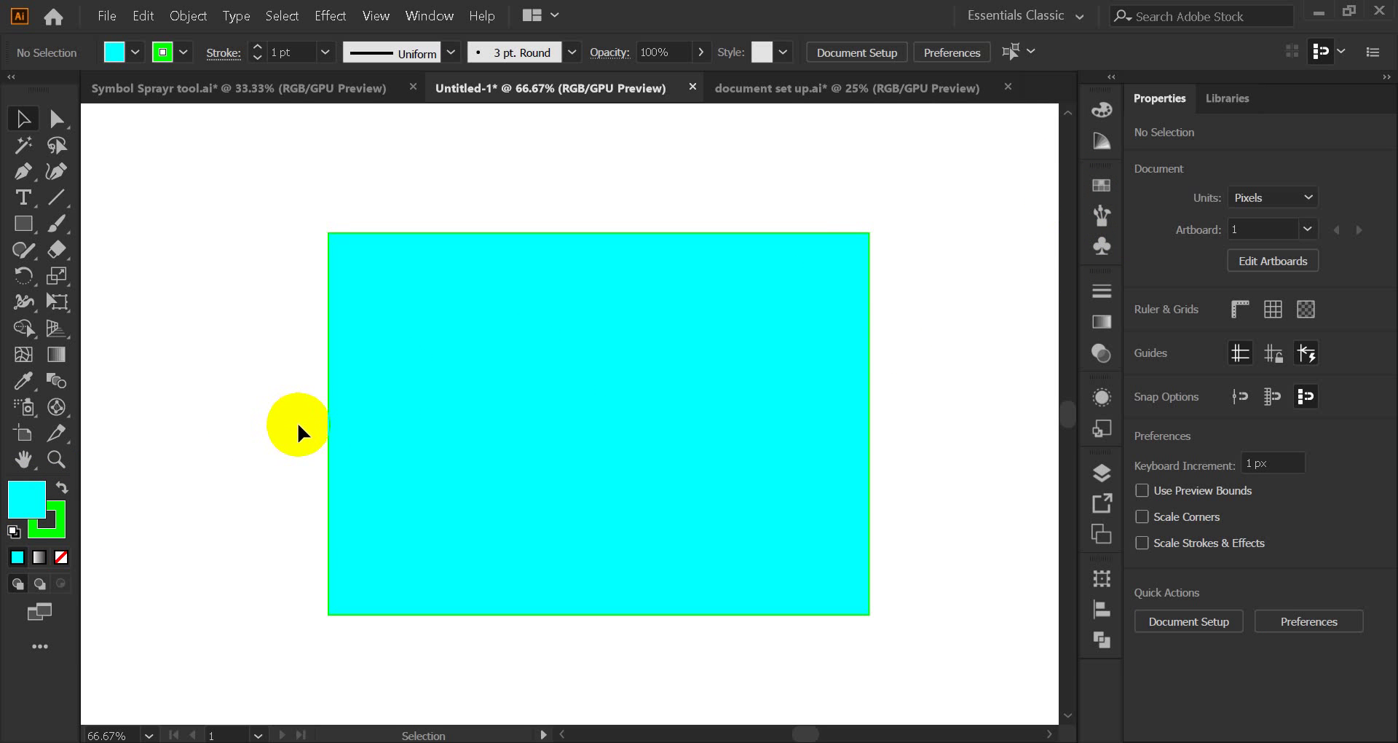
- Remove the rectangle's stroke by setting it to None, and deselect the rectangle
click(452, 400)
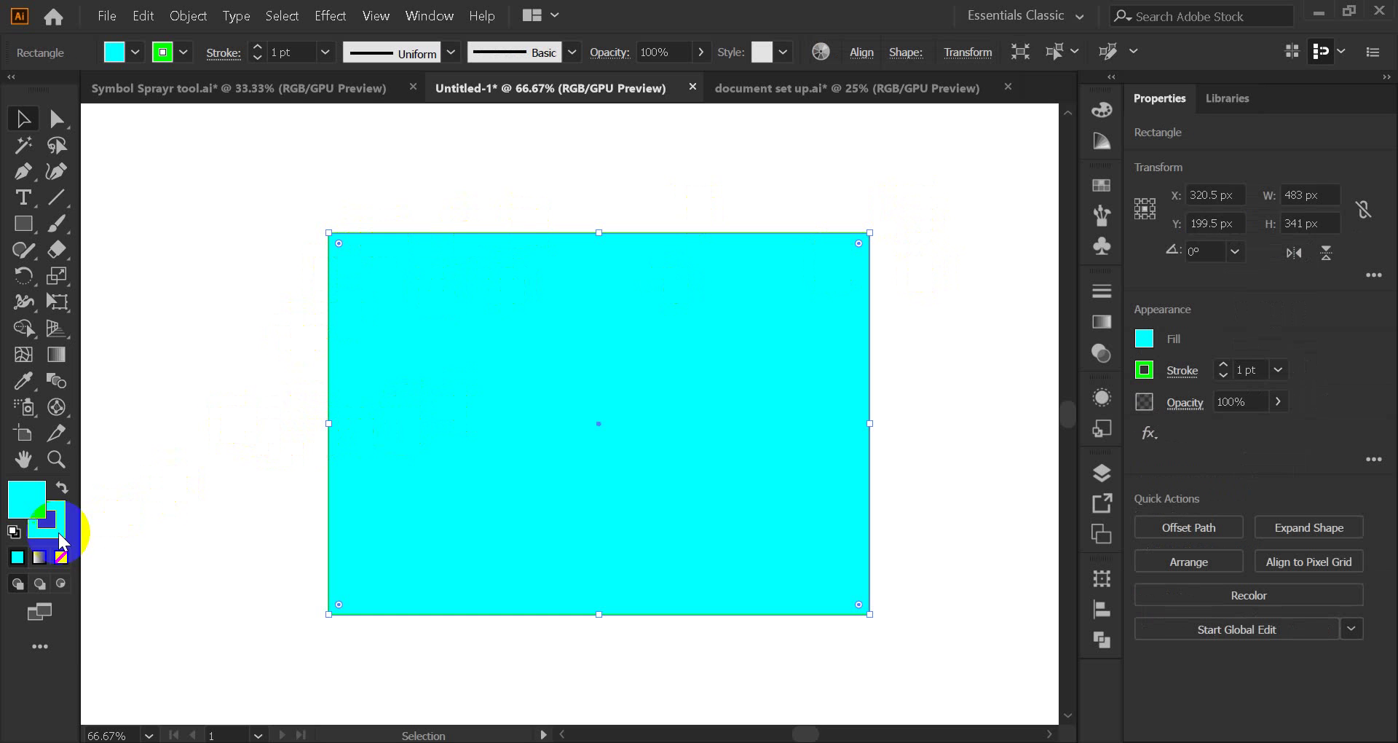
click(65, 510)
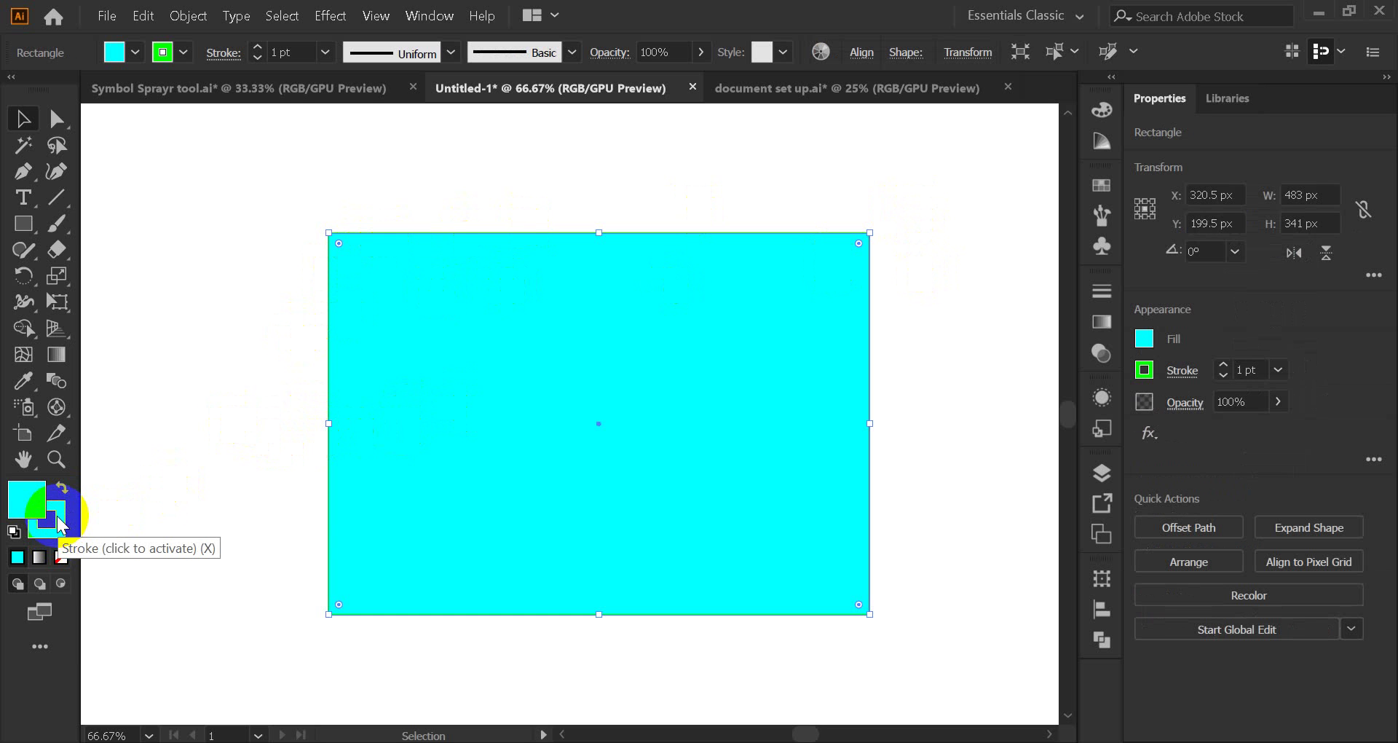
click(60, 520)
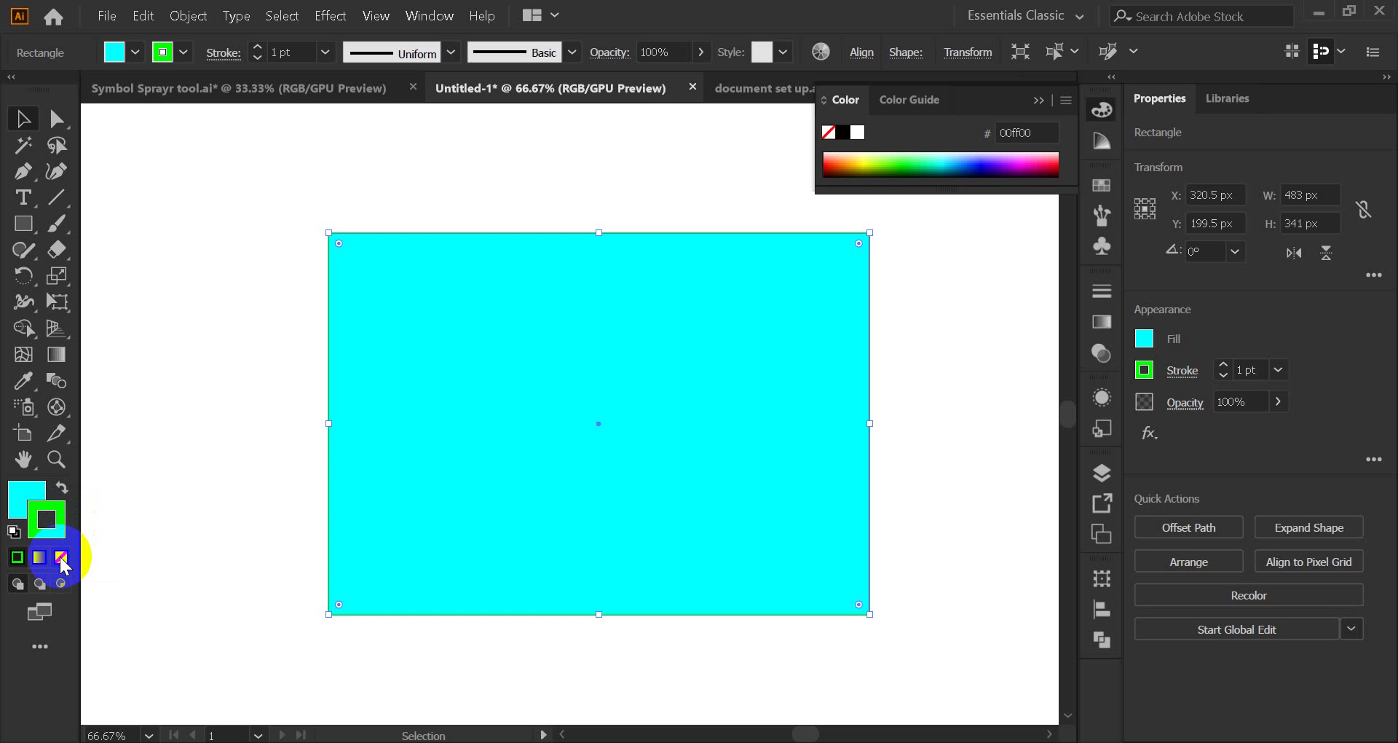
click(61, 557)
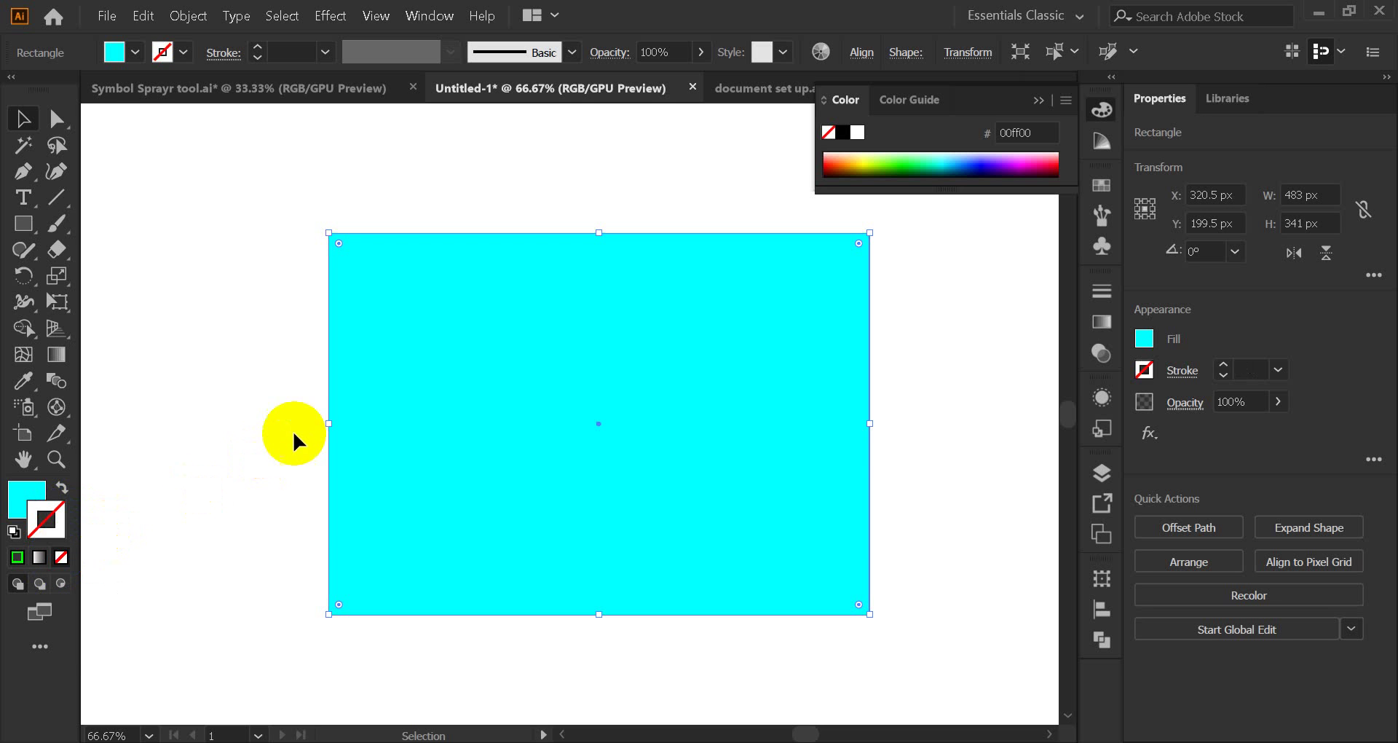
click(256, 407)
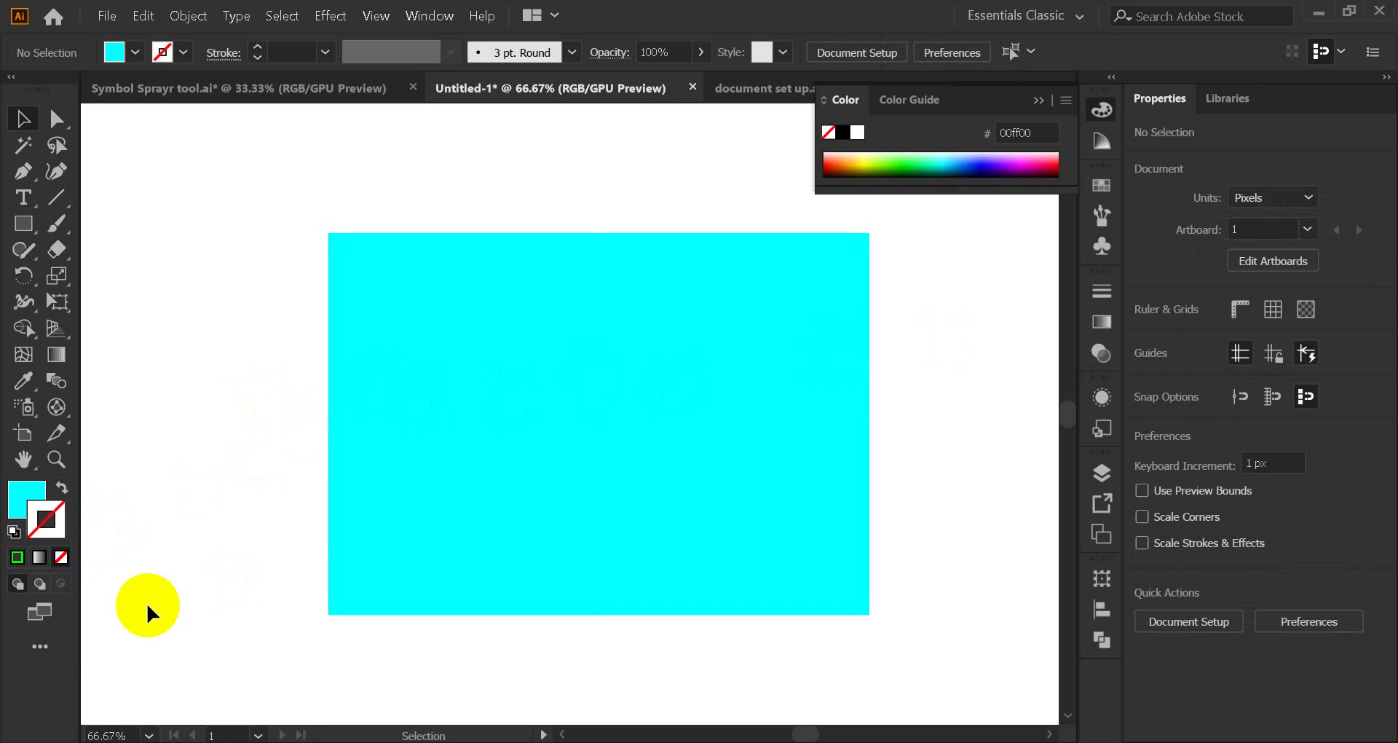
- Recolour the rectangle's fill with the black swatch and deselect the rectangle
click(502, 481)
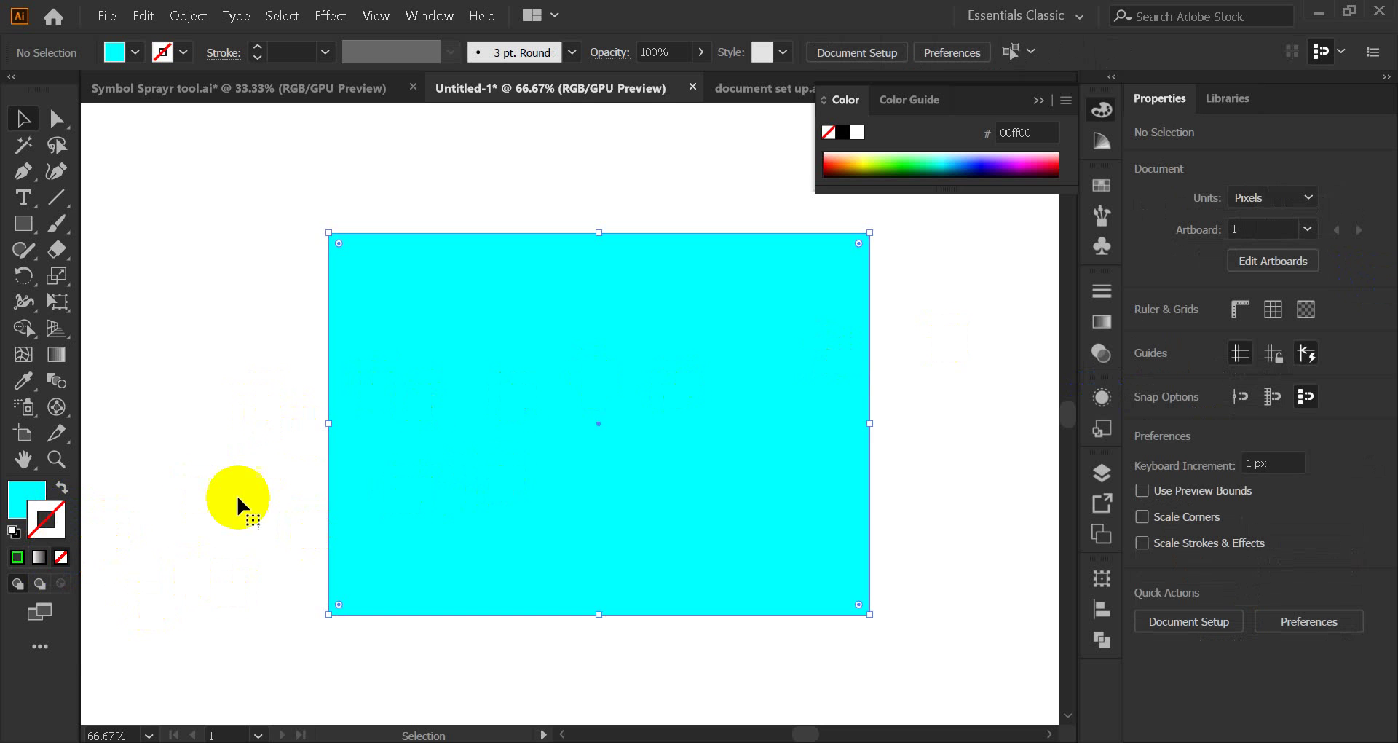
click(22, 499)
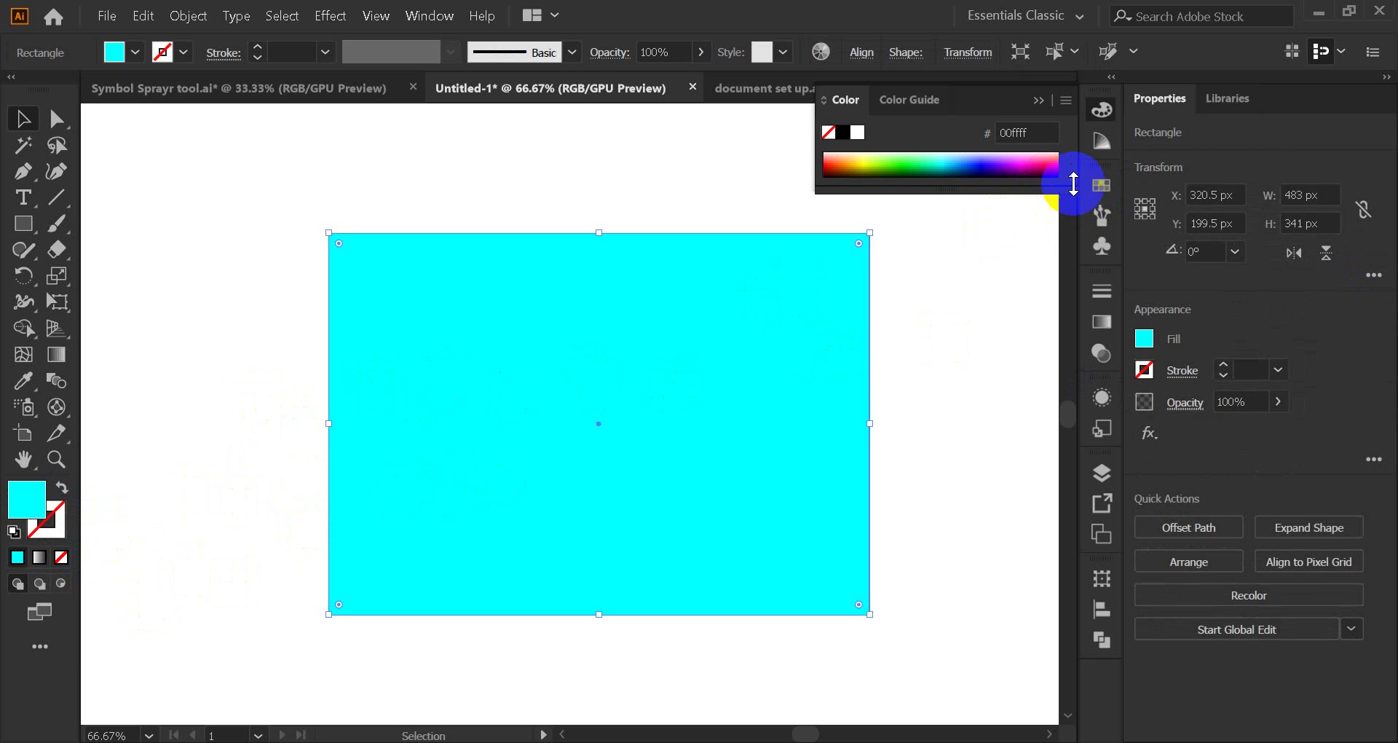
click(1099, 188)
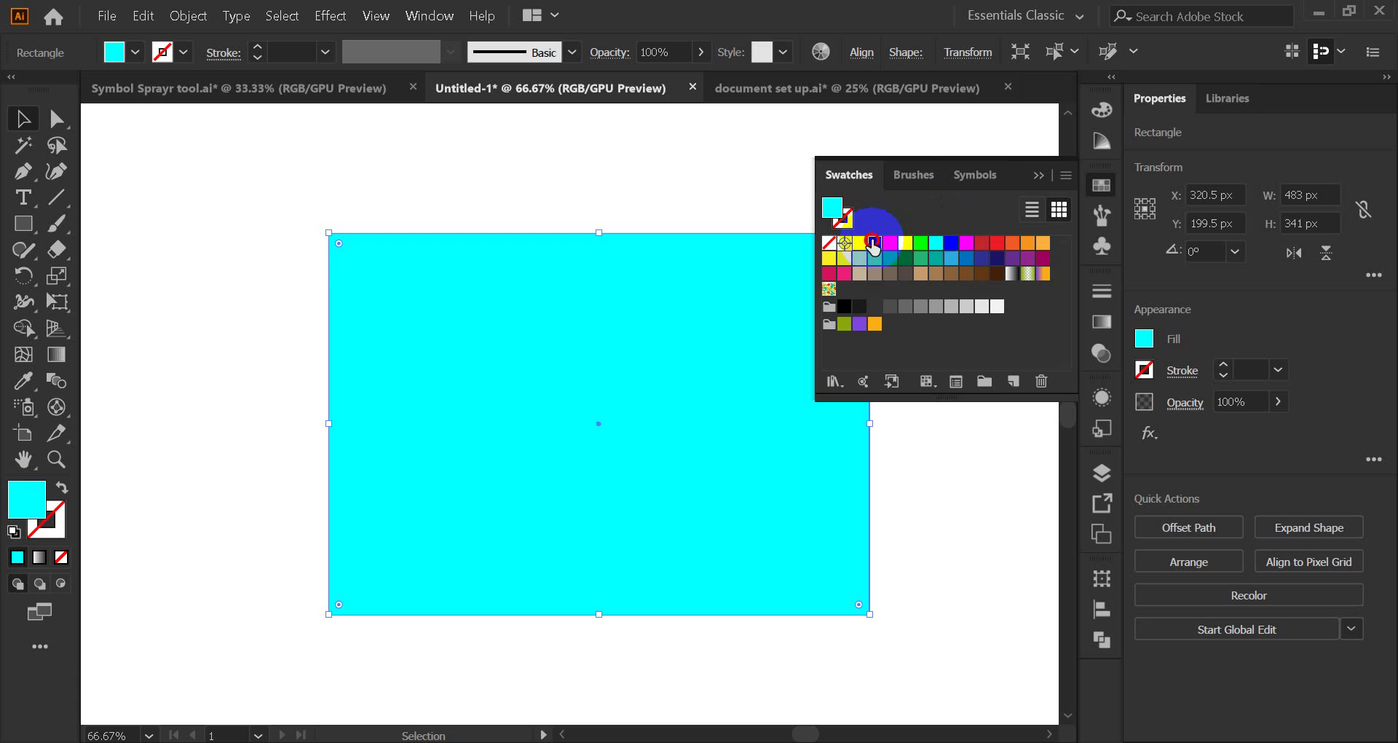
click(874, 243)
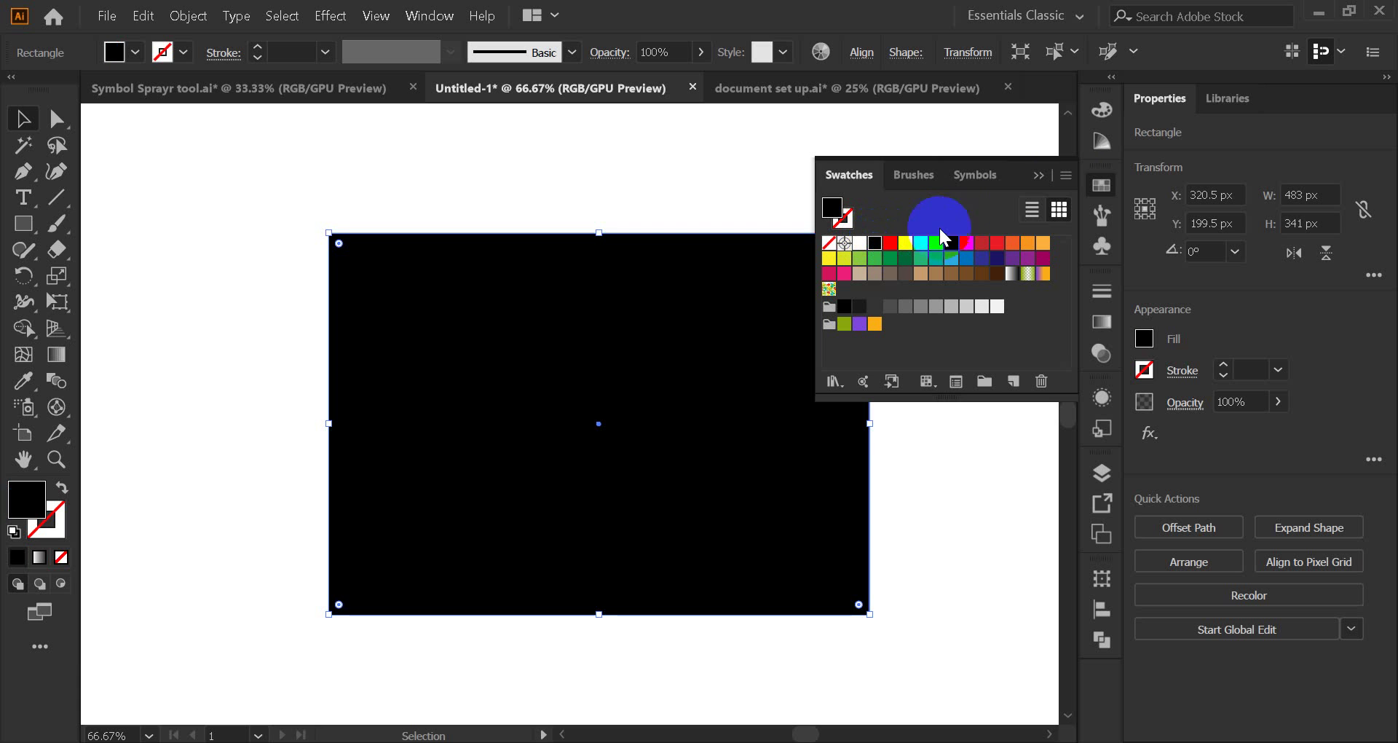
click(229, 369)
click(1040, 175)
click(165, 366)
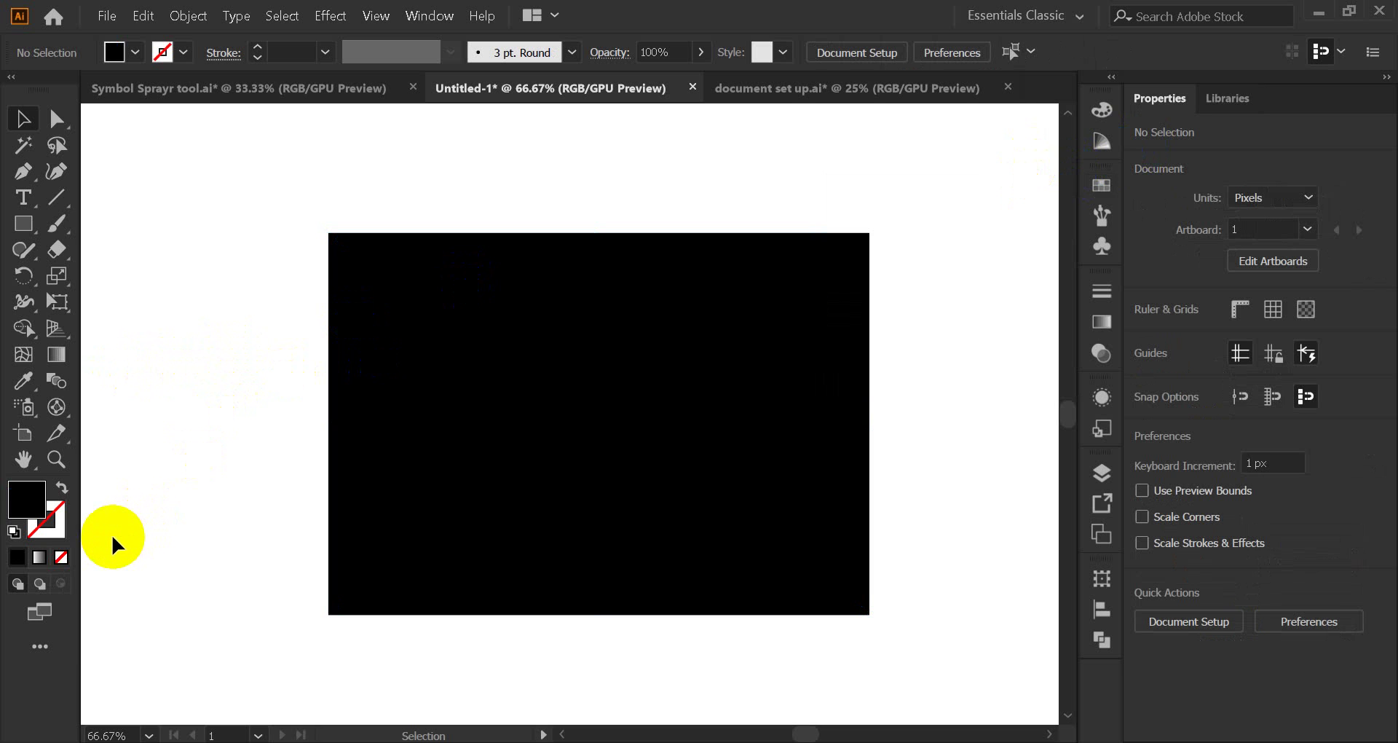
- Try setting the black rectangle's fill to None, then undo the fill removal
click(361, 455)
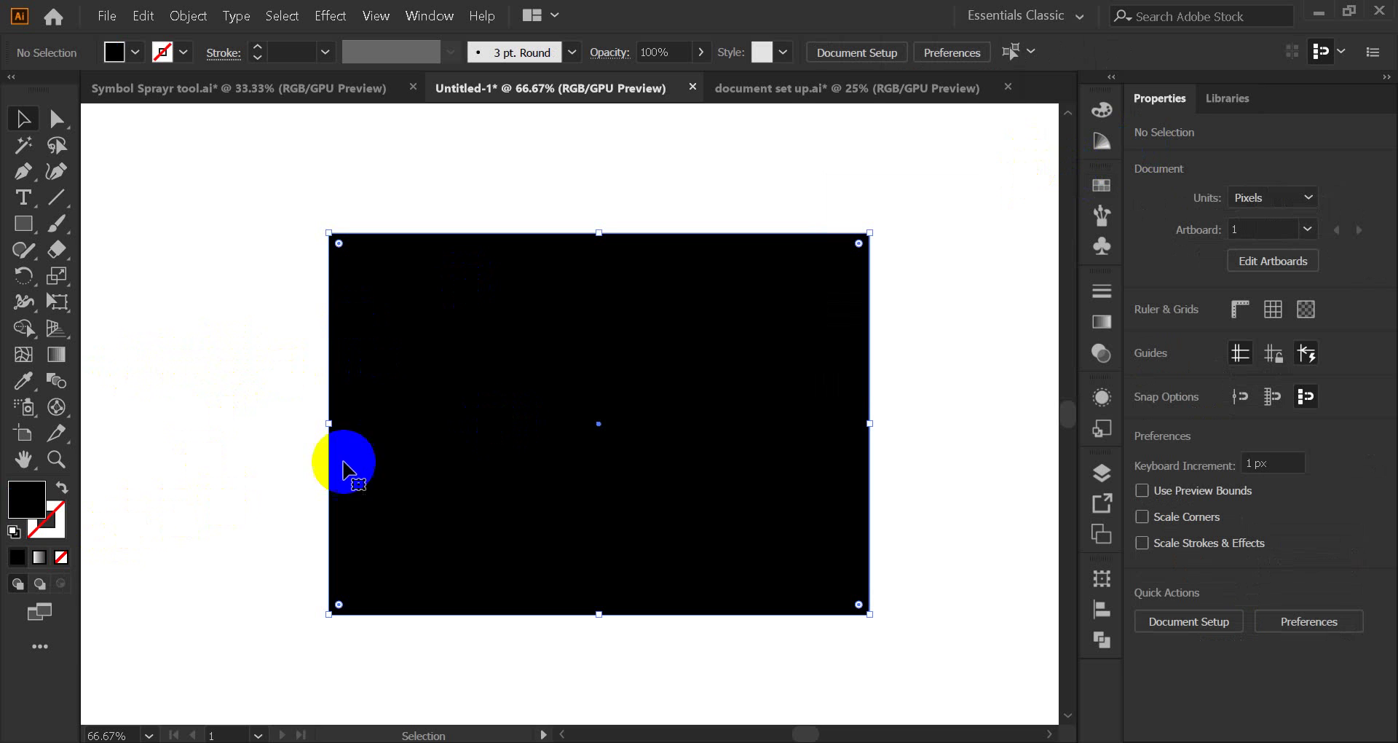
click(25, 500)
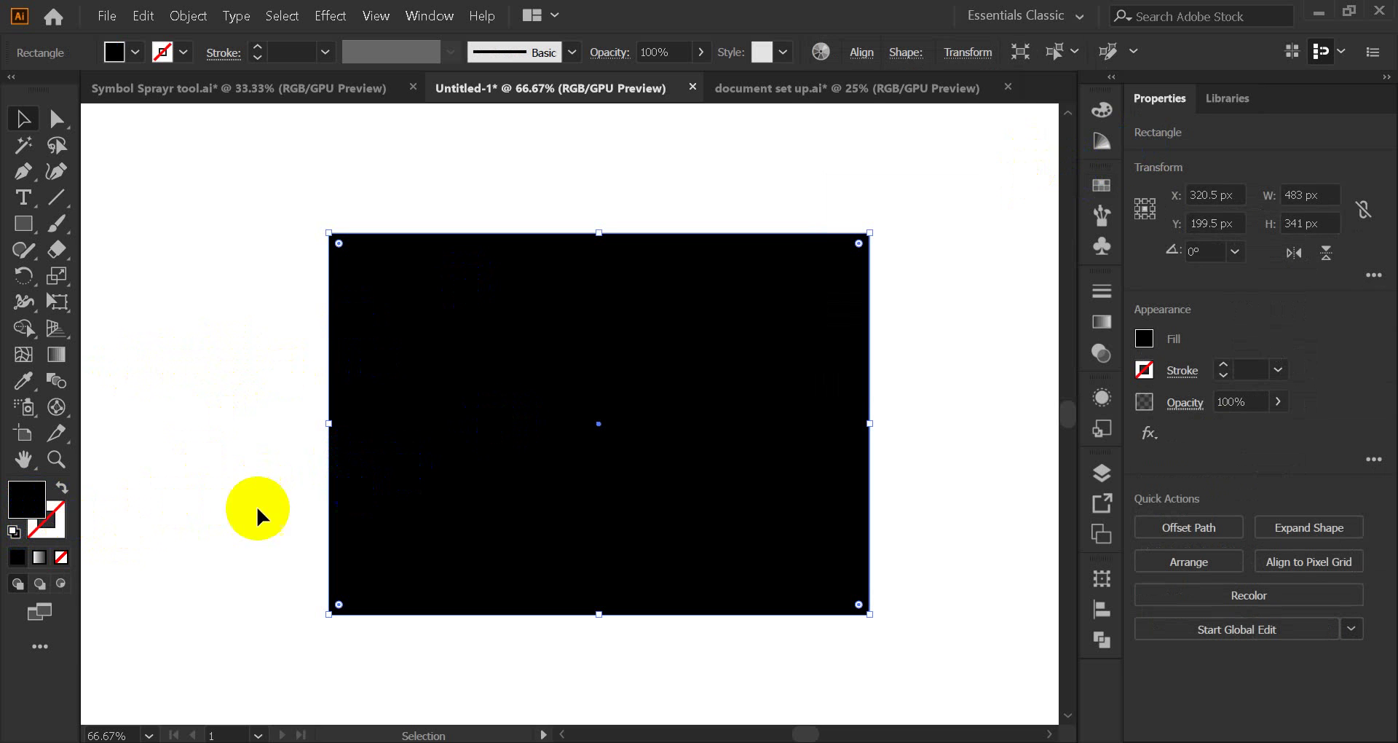
click(62, 555)
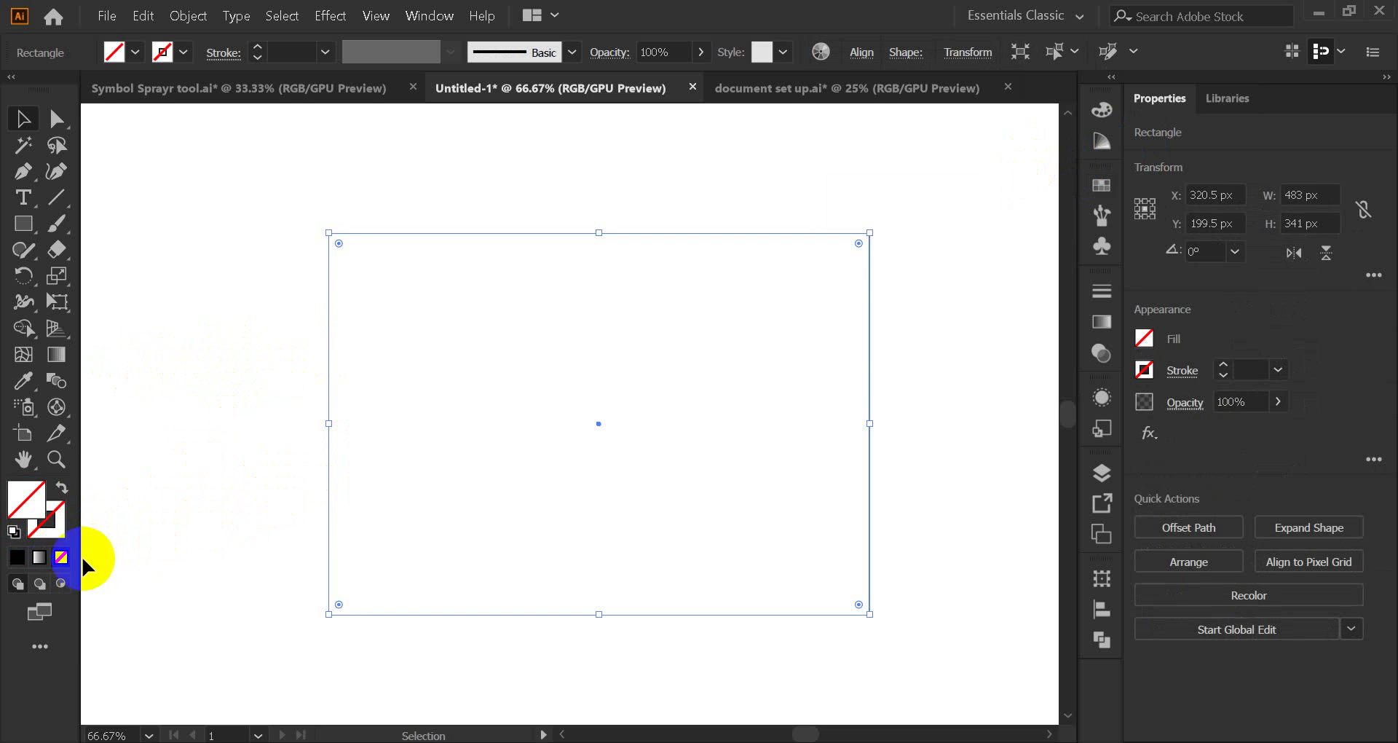
click(32, 511)
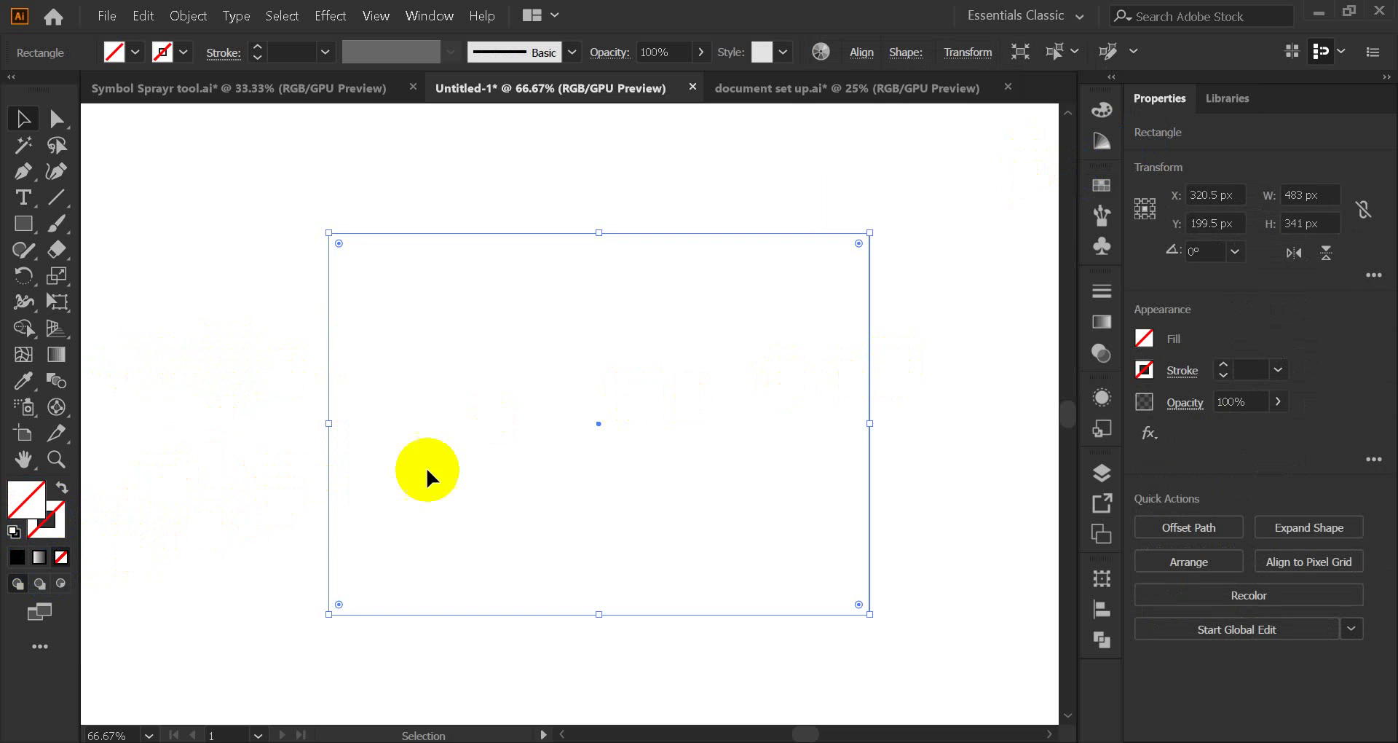
click(217, 469)
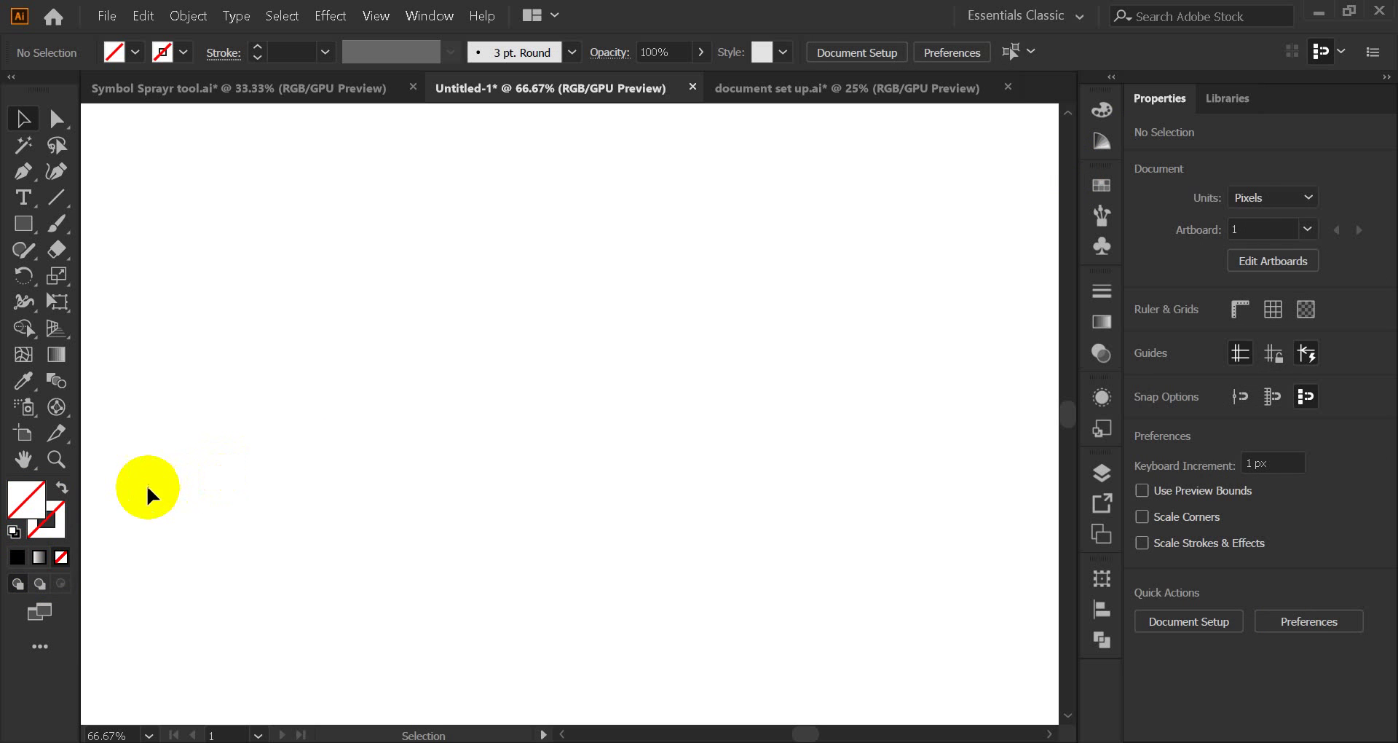
key(ctrl+z)
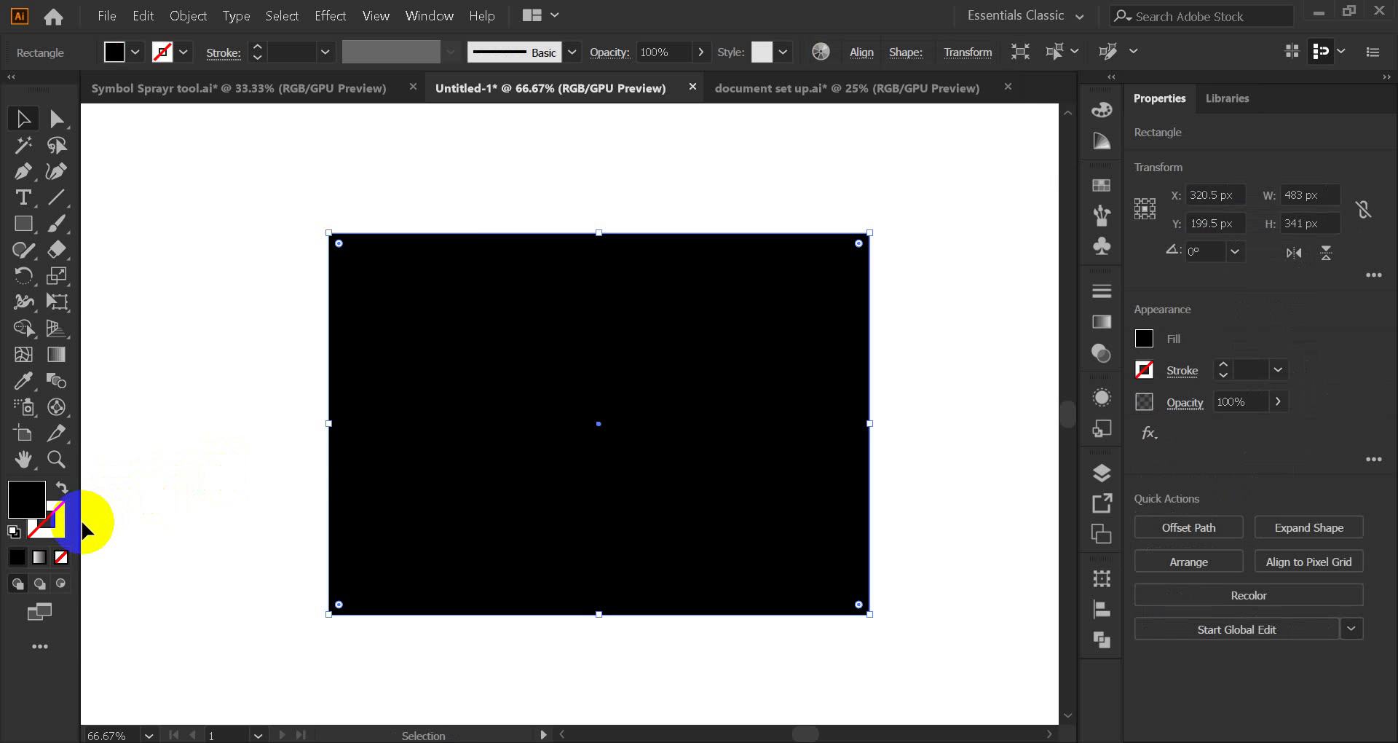
- Remove the rectangle's black fill by setting it to None
click(50, 518)
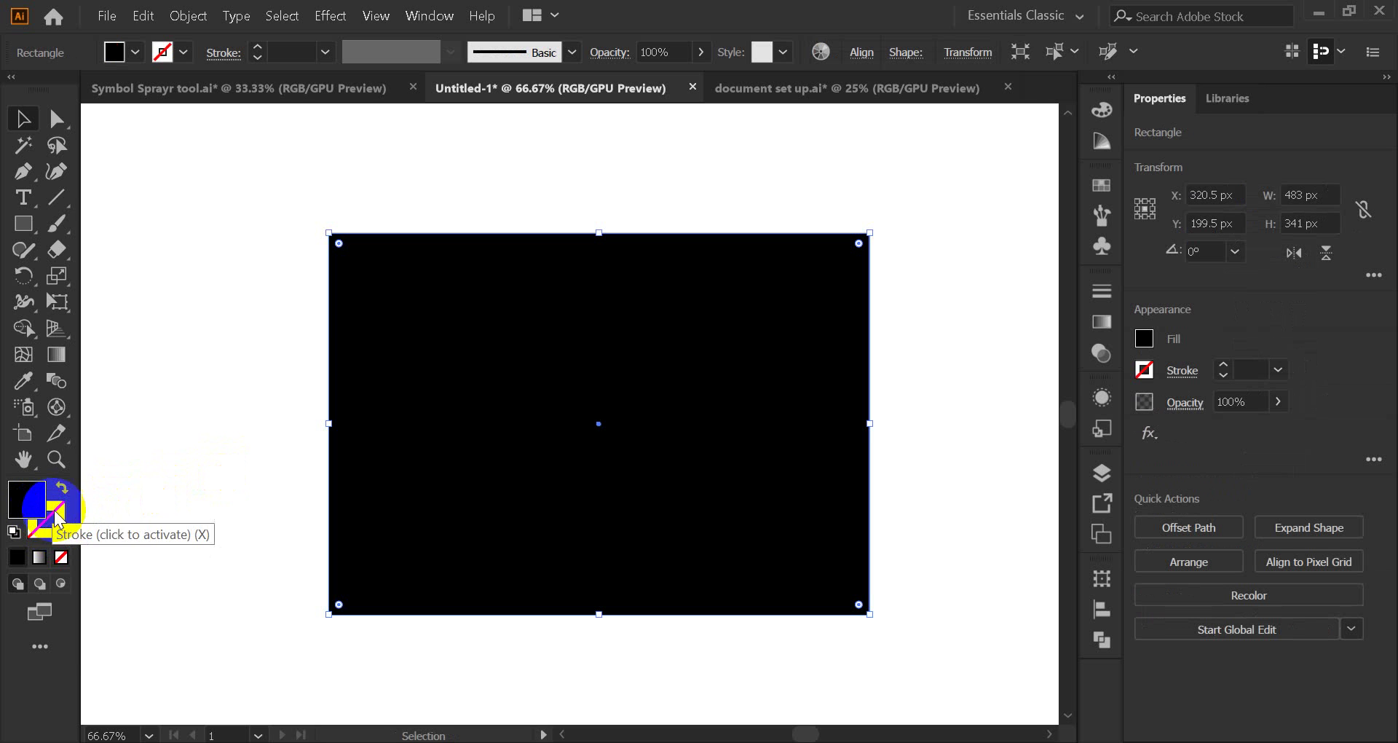
click(61, 557)
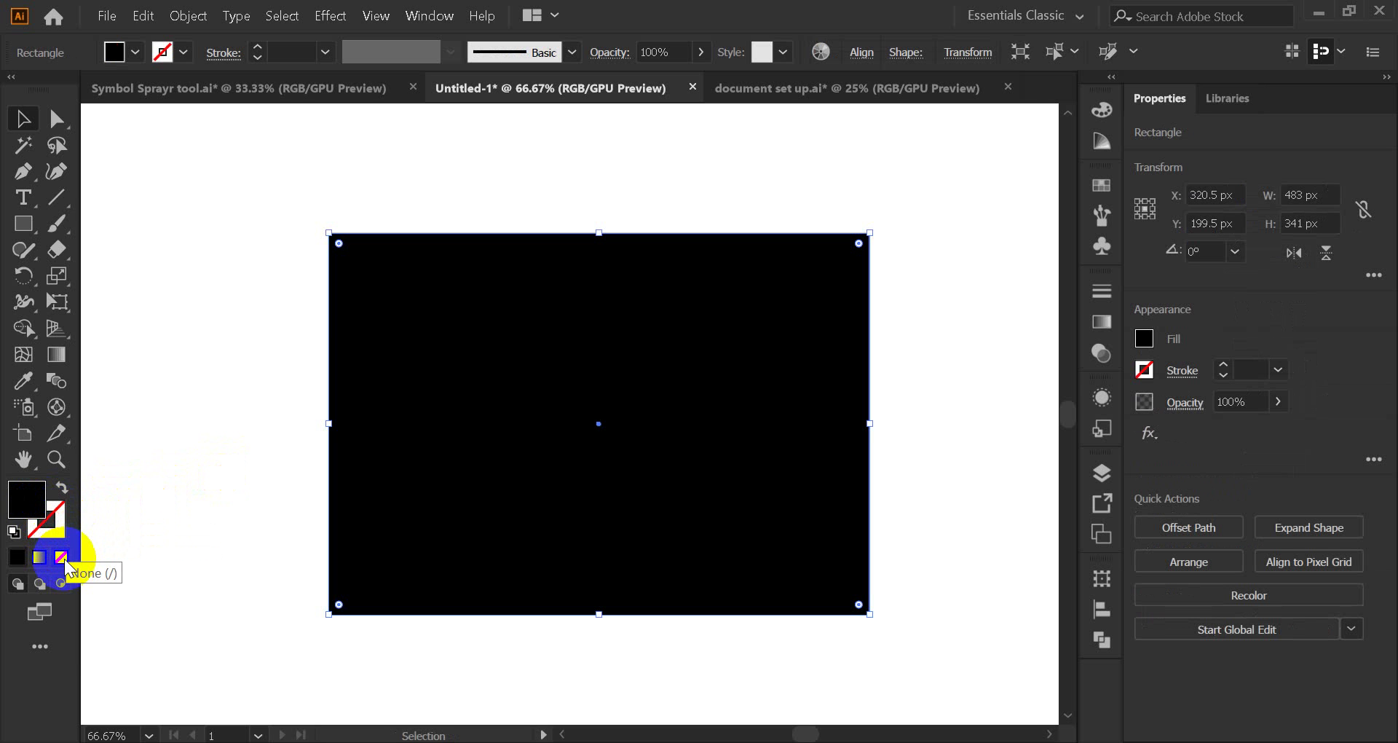
click(63, 559)
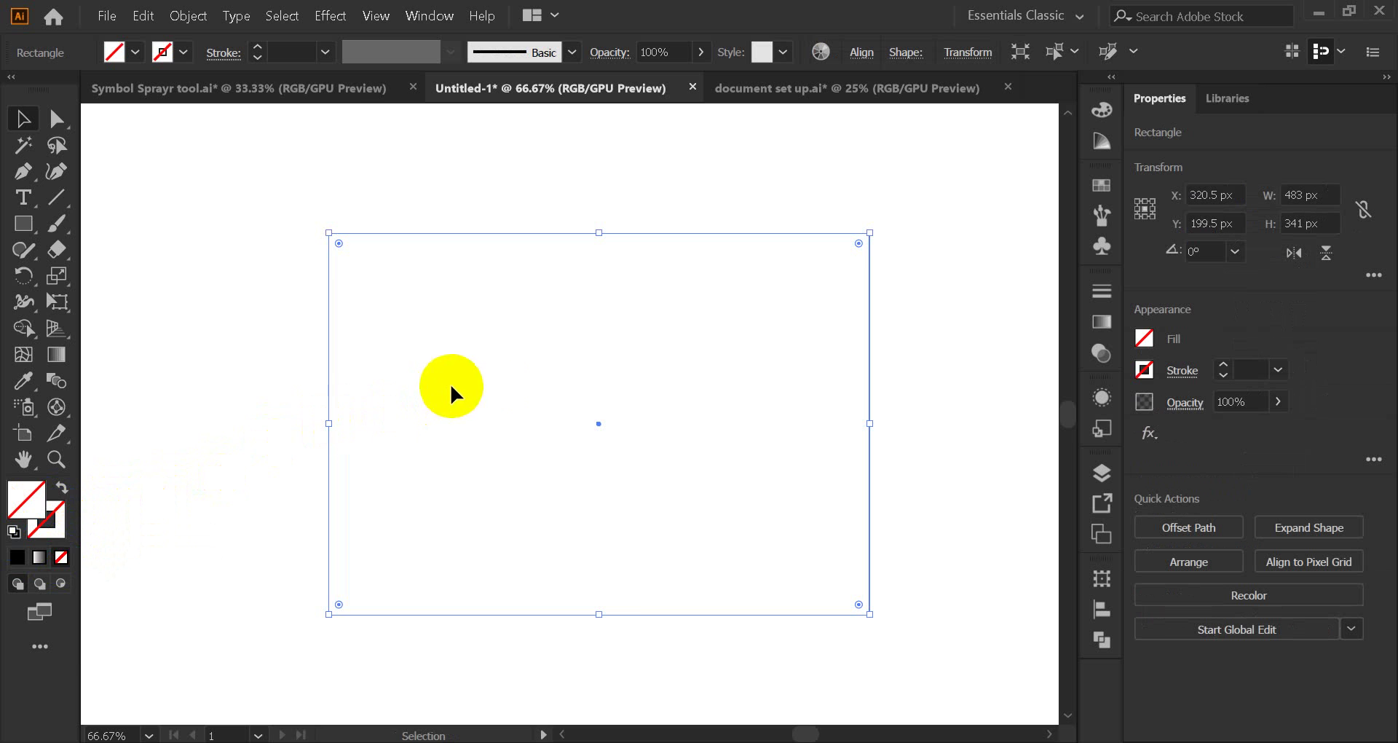
- Give the unfilled rectangle a stroke from the black swatch, check that it can be selected by its edge, and deselect it
click(64, 519)
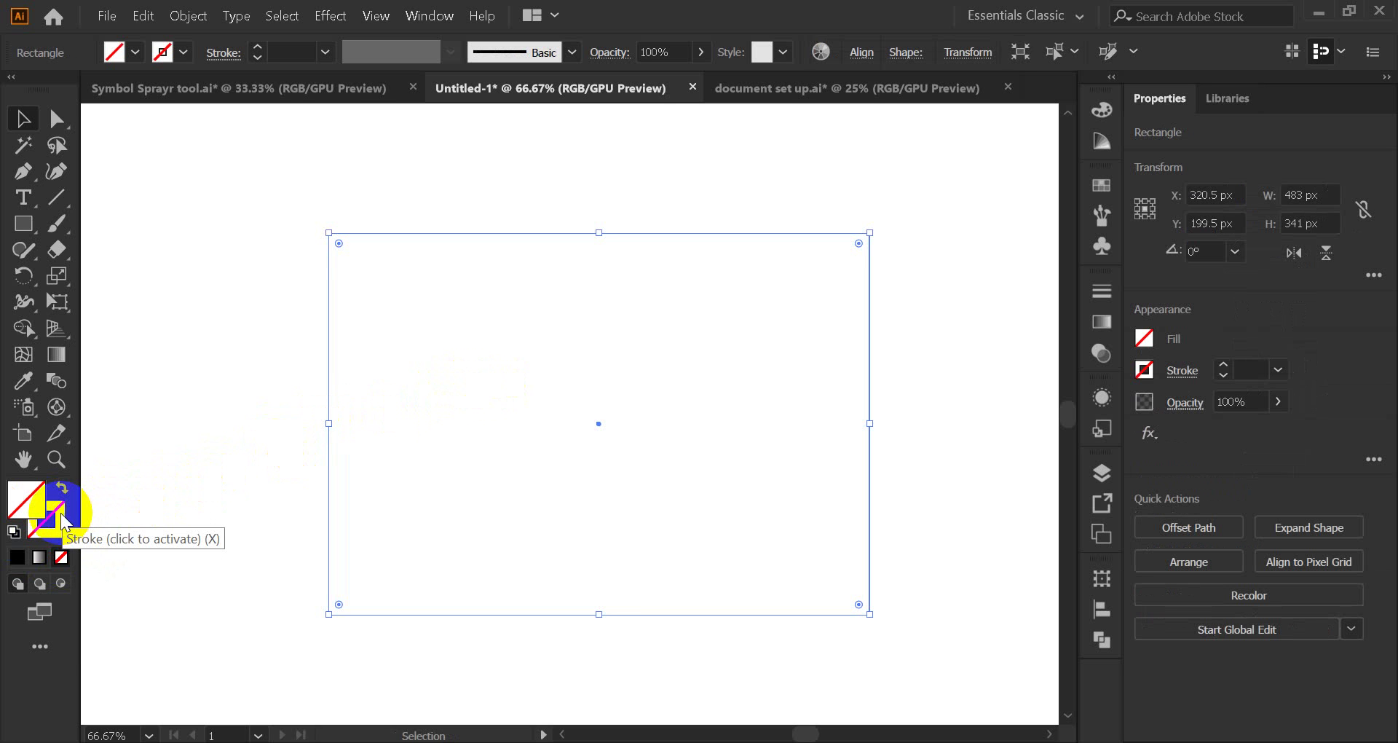
click(63, 518)
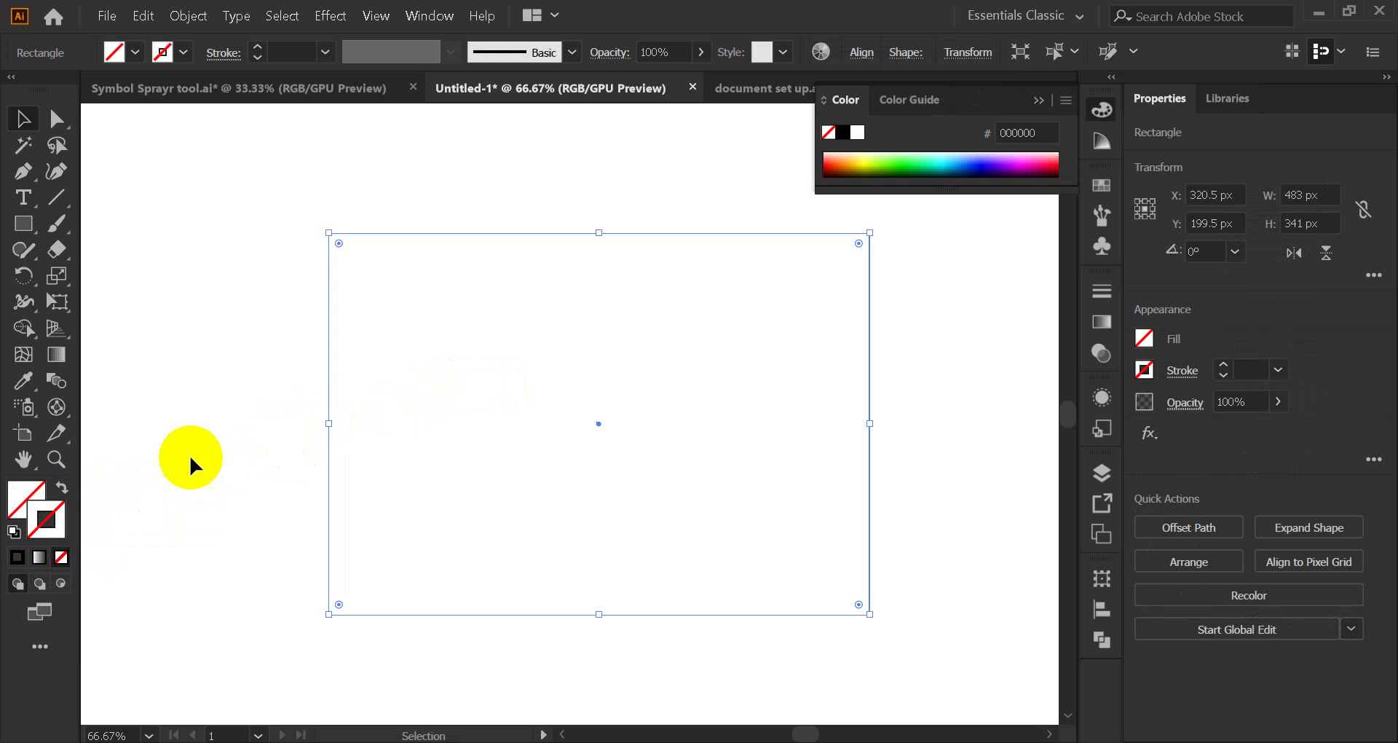
click(1102, 185)
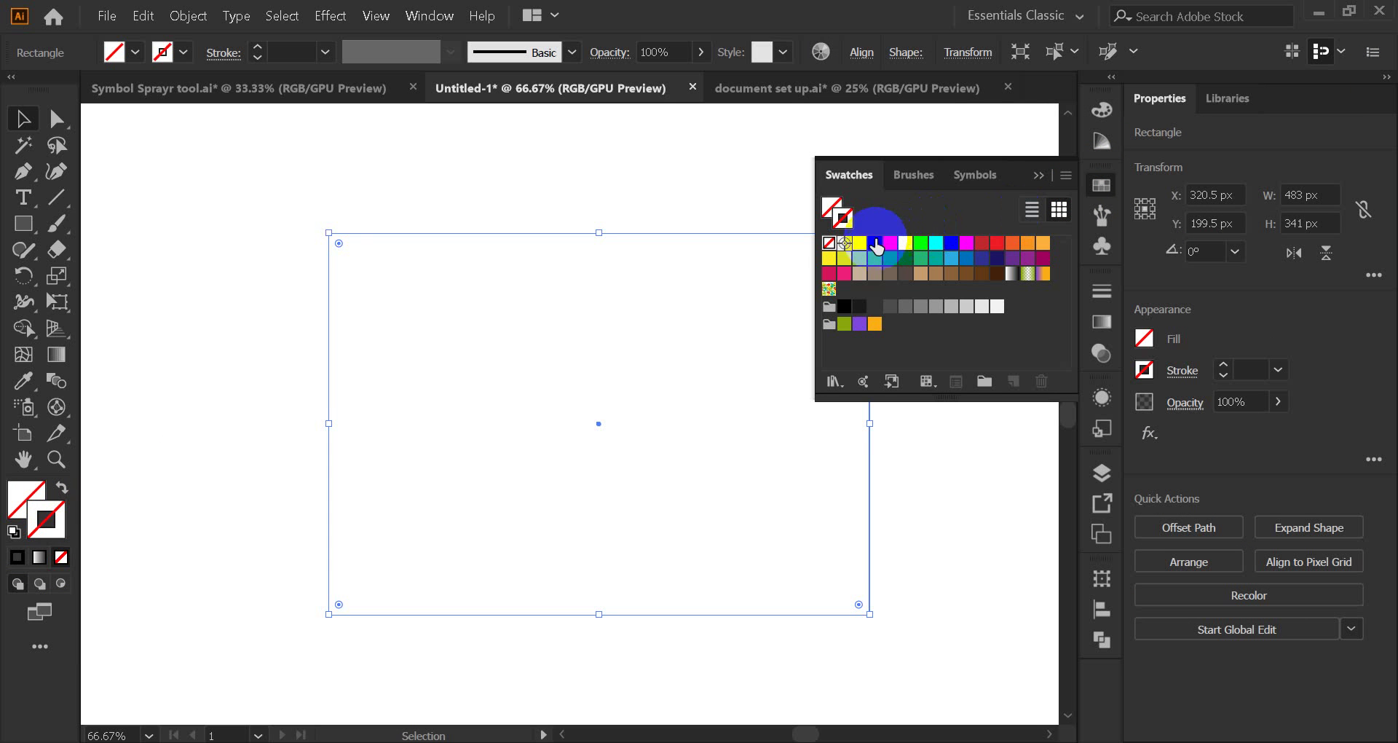
click(874, 242)
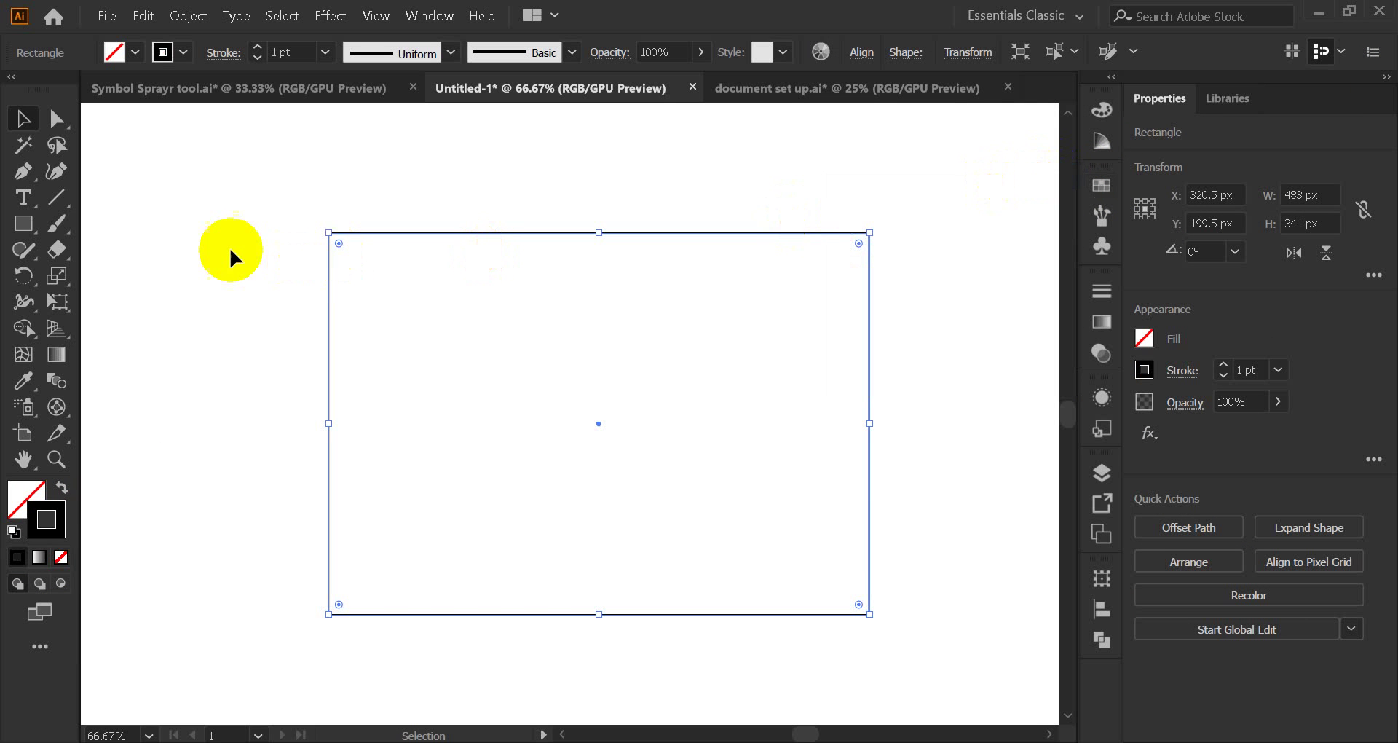
click(205, 244)
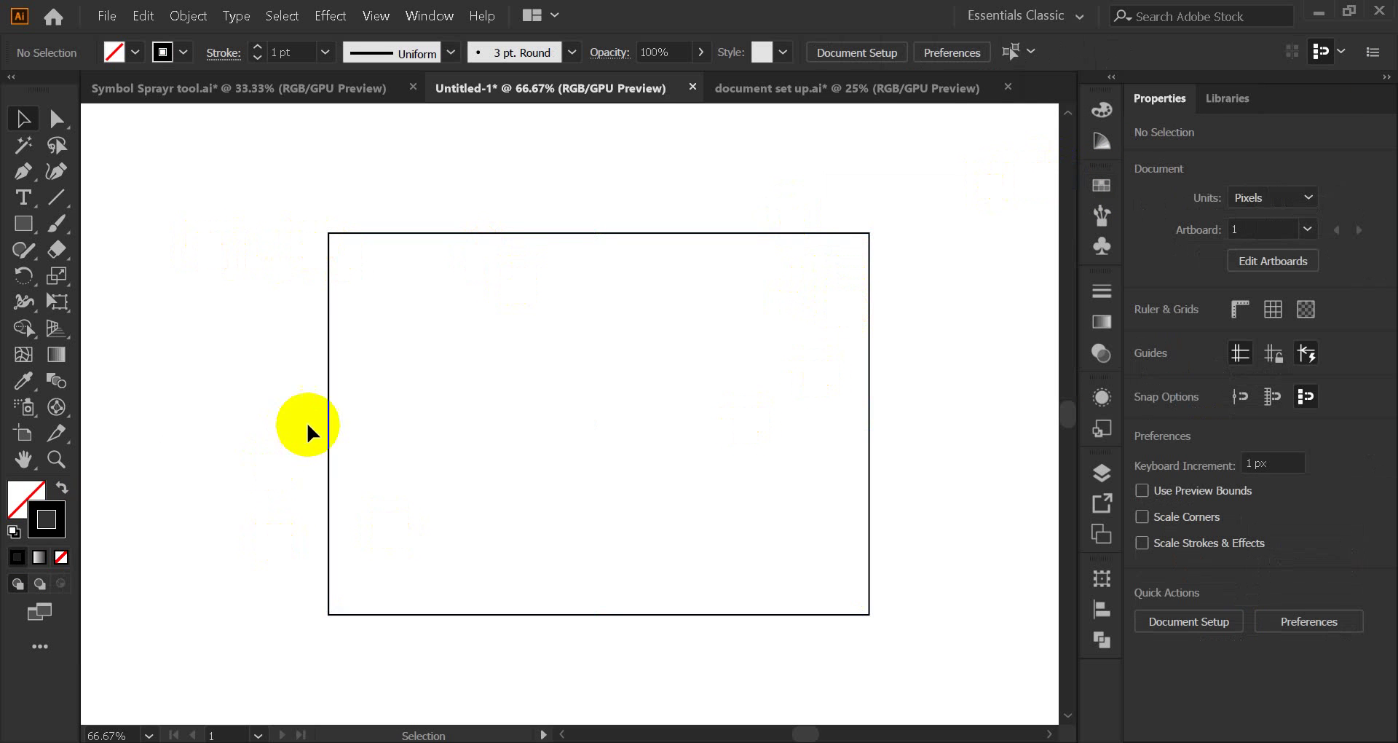
click(868, 374)
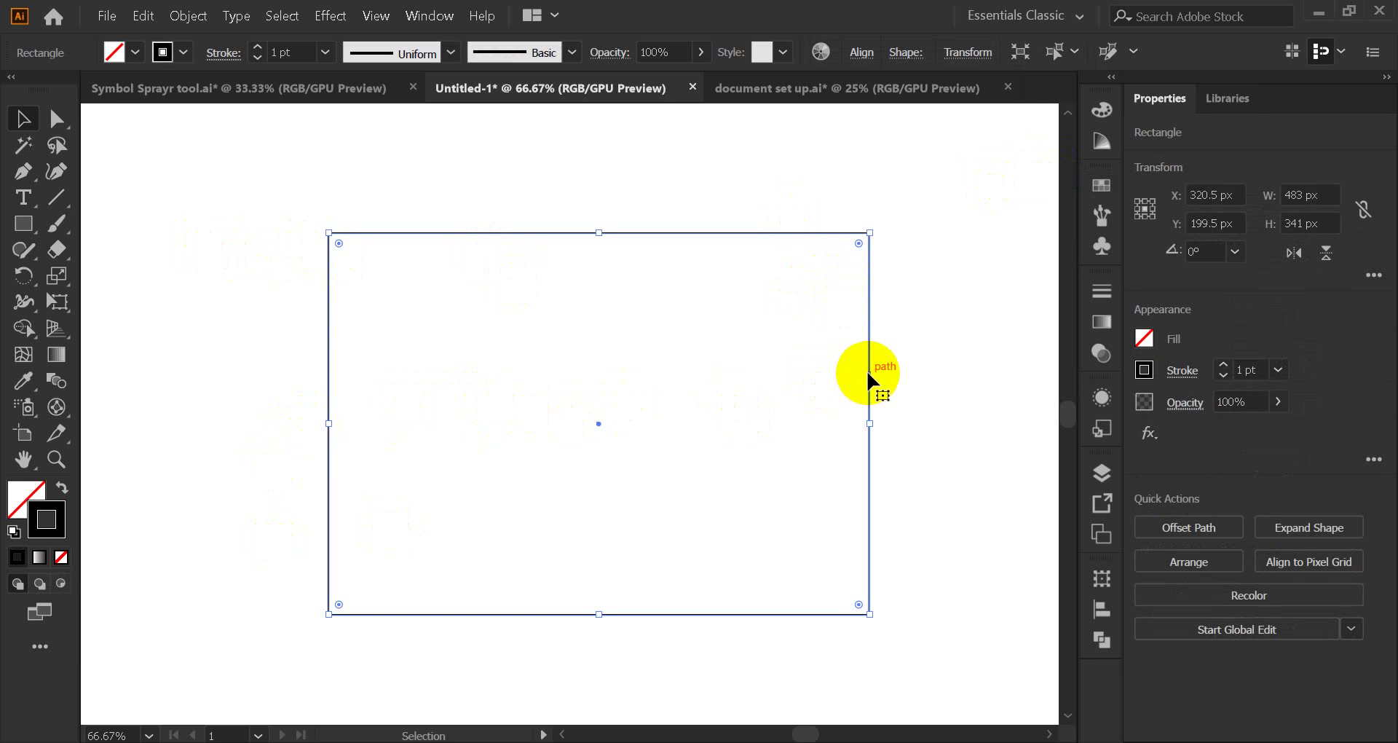
click(207, 369)
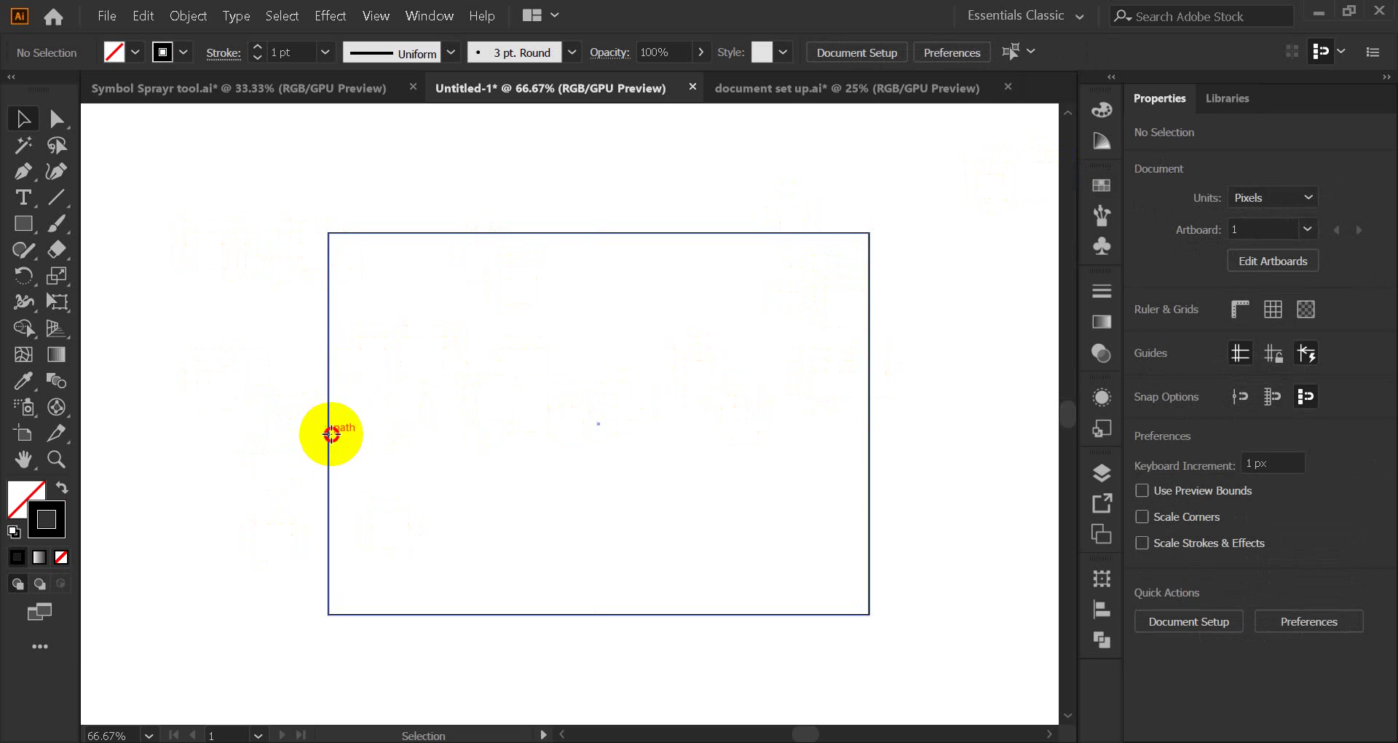
- Fill the outlined rectangle with white ffffff, check that it can be selected from its interior, and deselect it
click(329, 435)
click(19, 513)
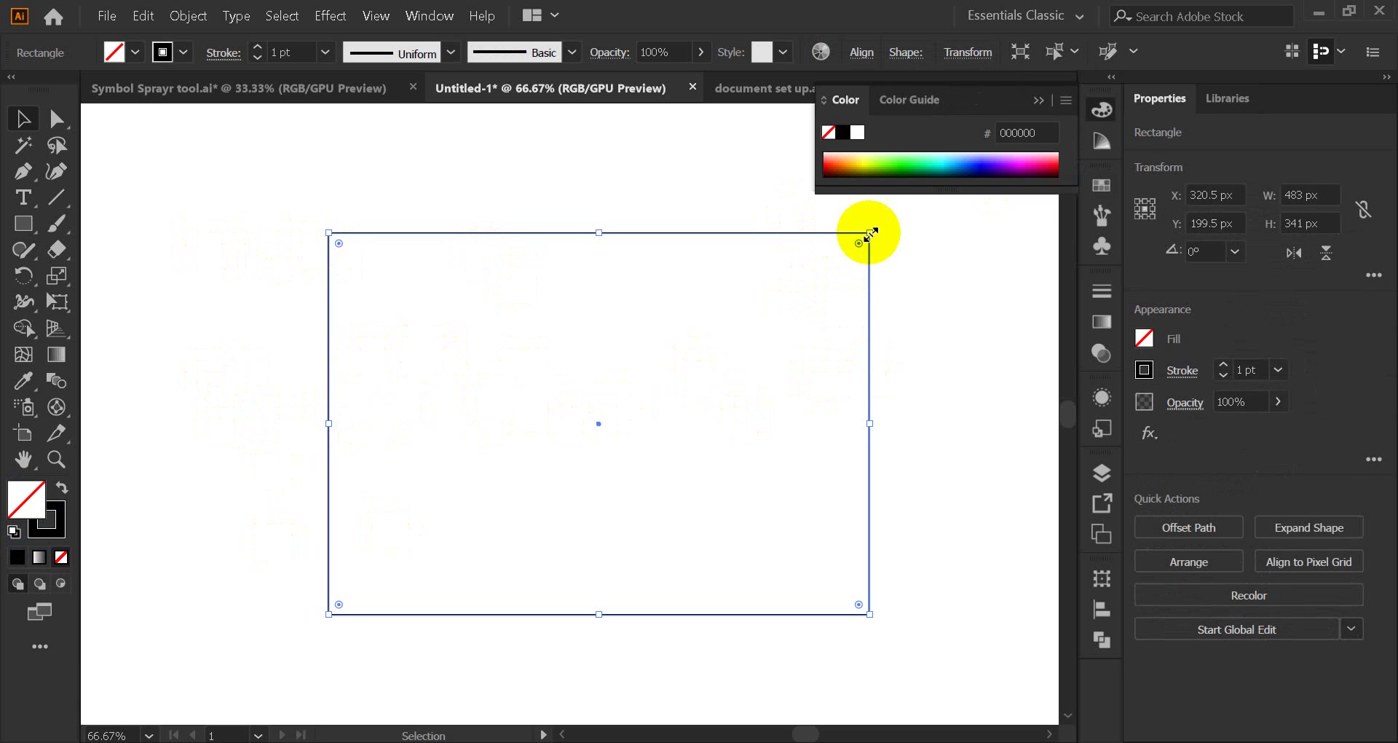
click(858, 132)
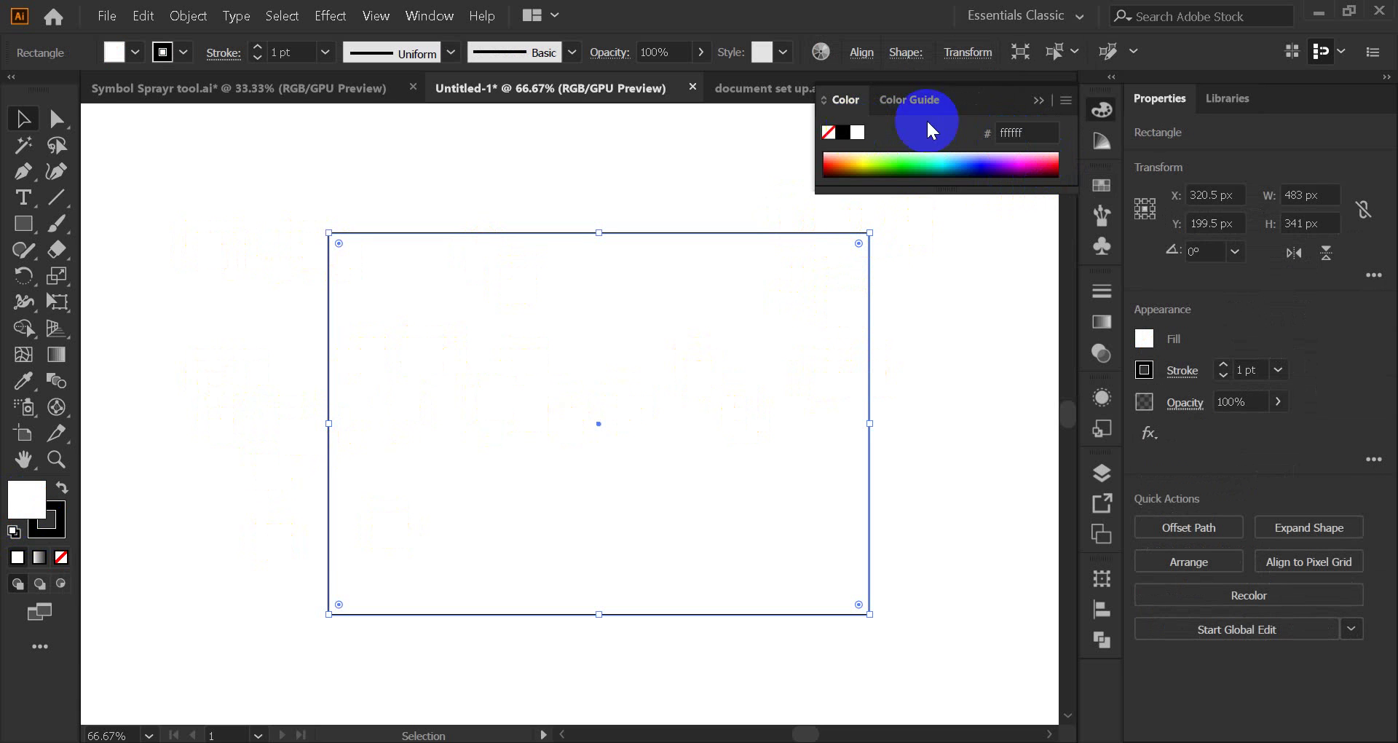
click(1036, 102)
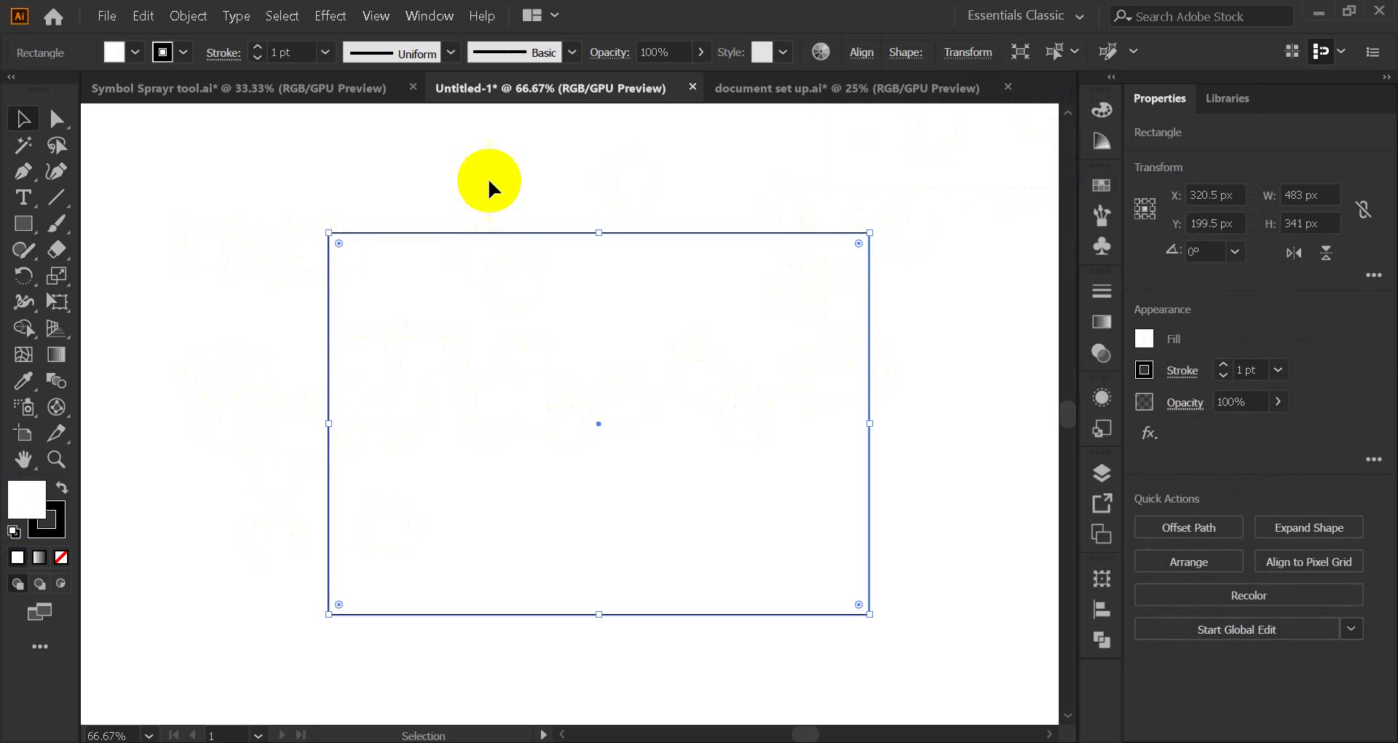
click(387, 165)
click(616, 396)
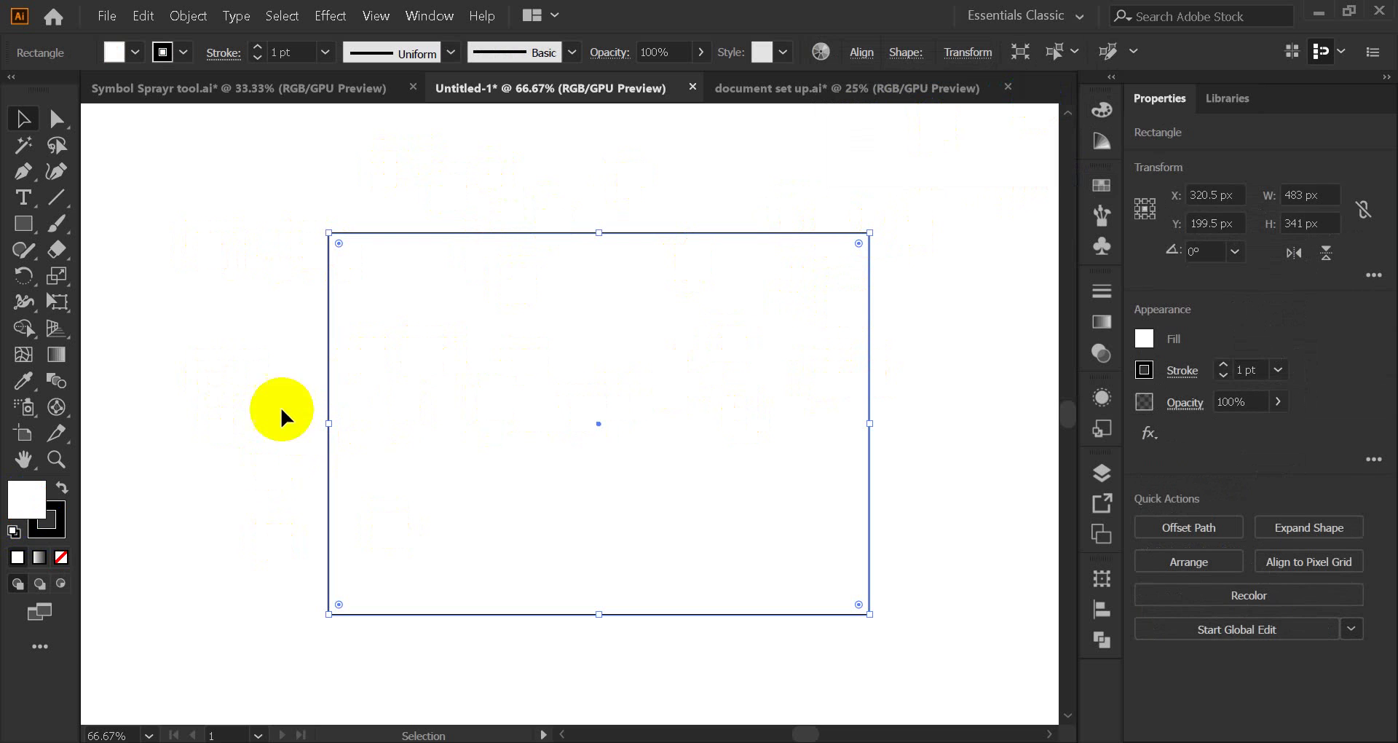
click(198, 404)
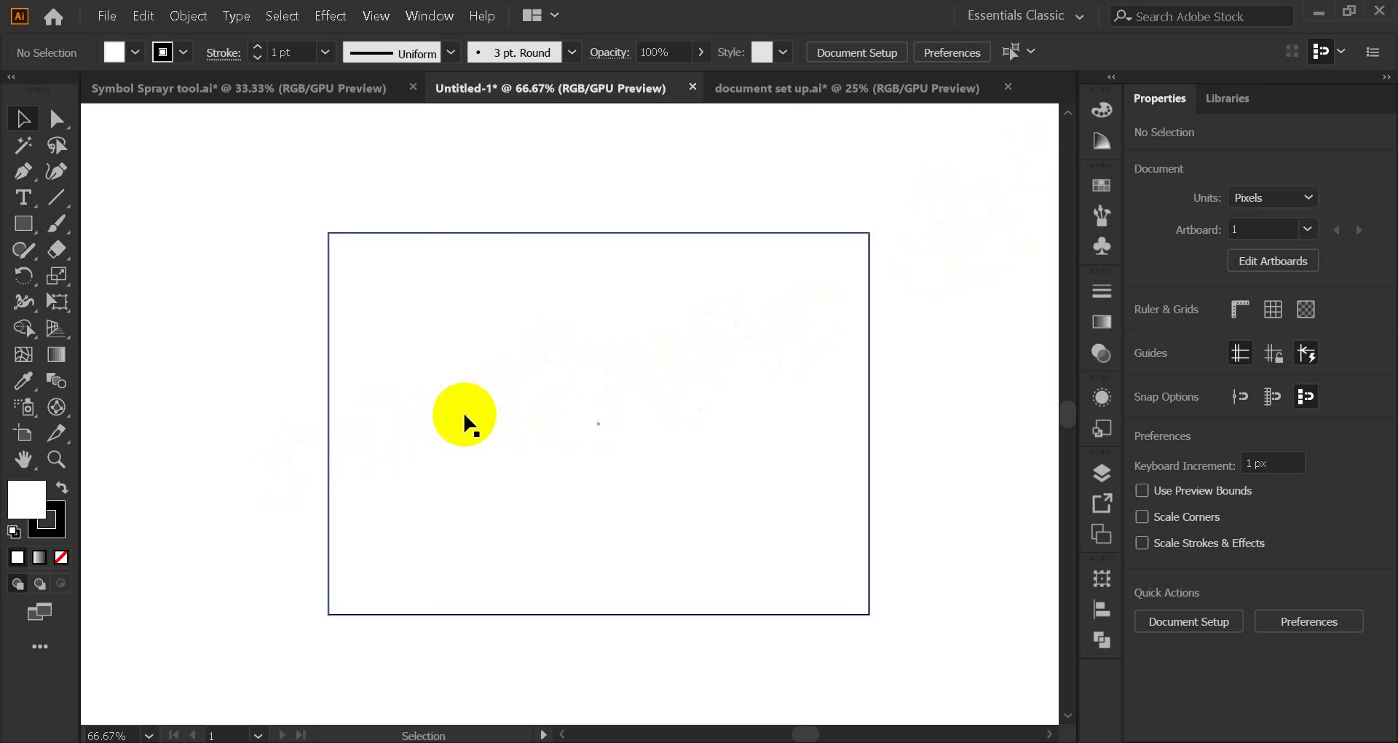
- With nothing selected, set the fill to None, make the stroke active and collapse the Color panel
click(62, 563)
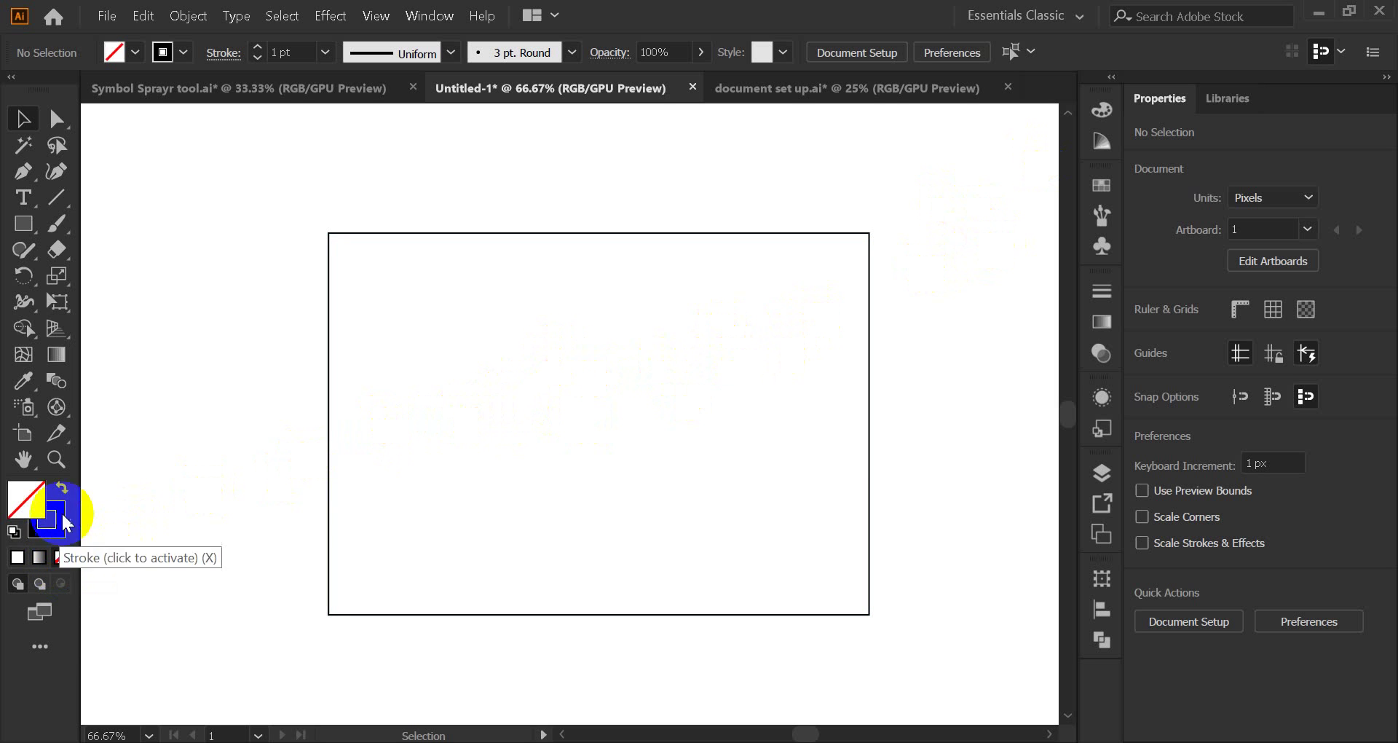
click(42, 487)
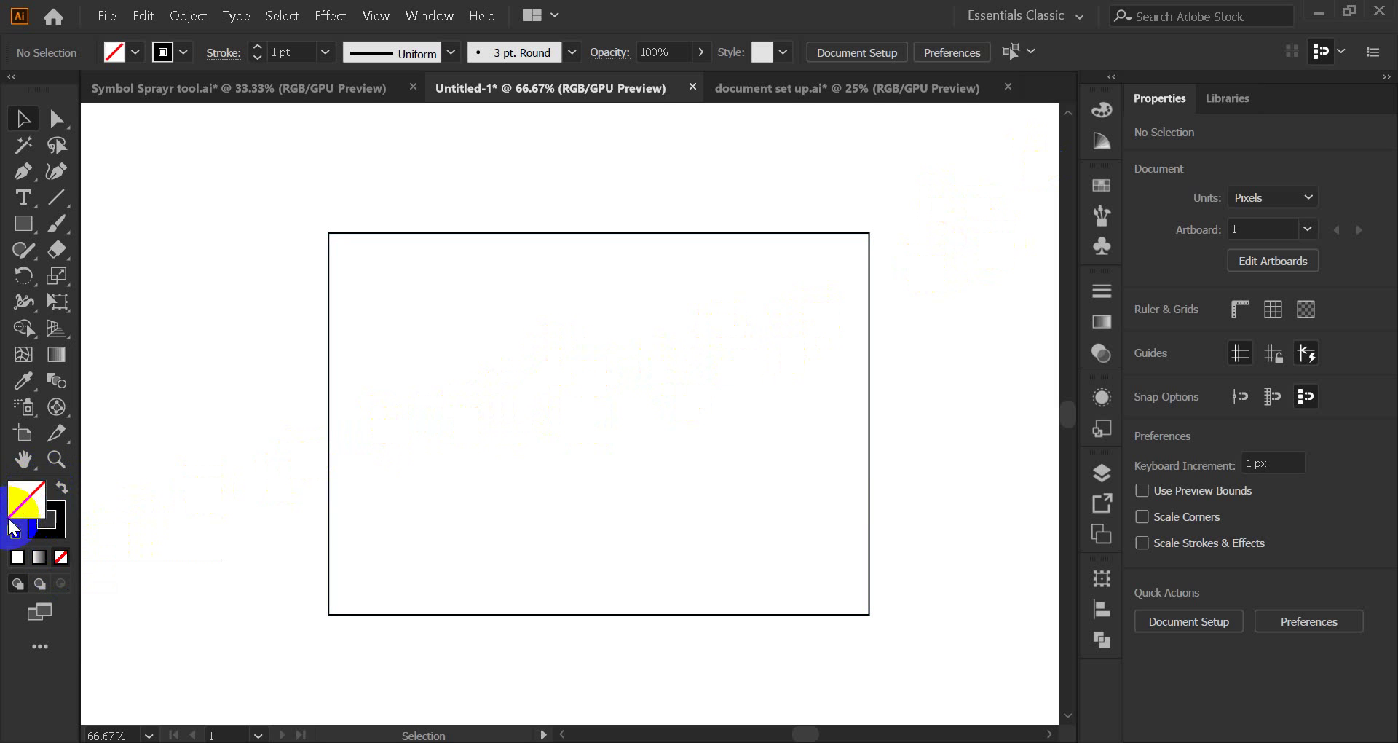
click(51, 518)
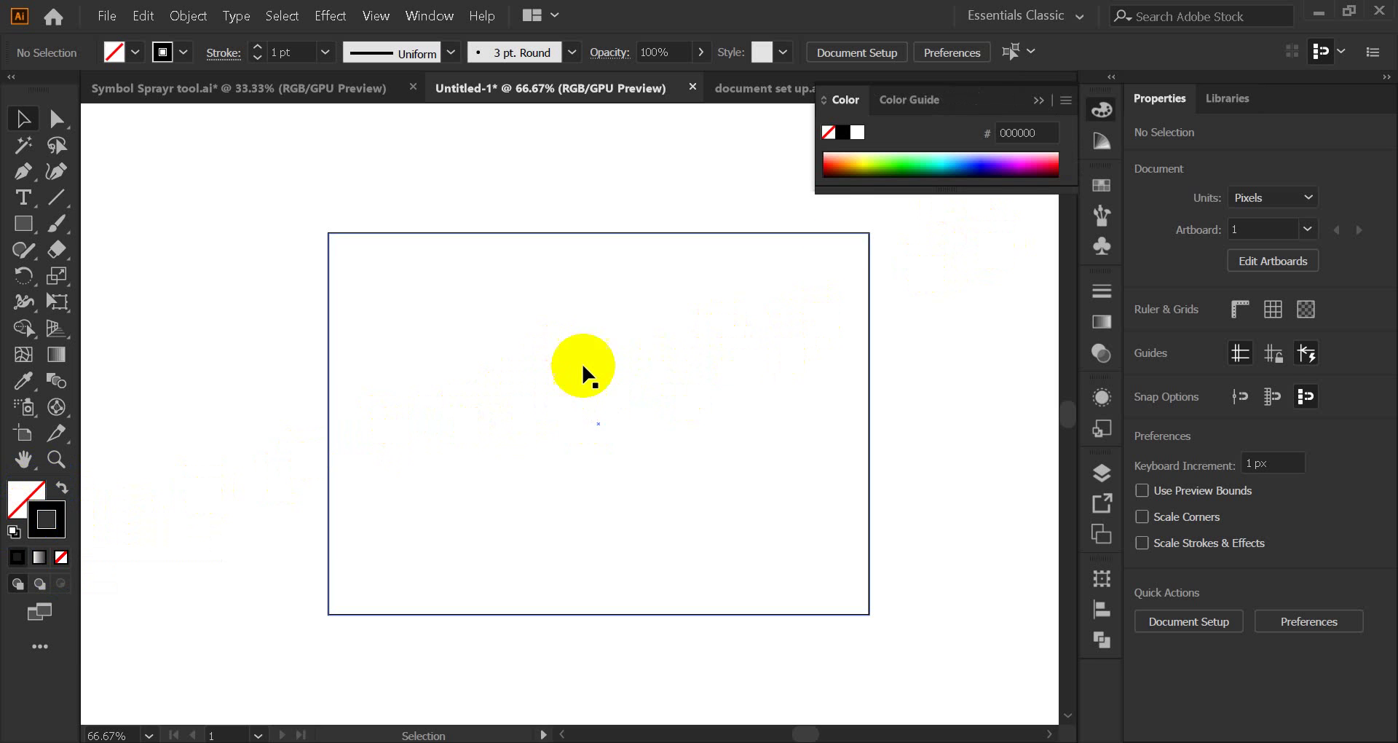
click(1024, 123)
click(1037, 99)
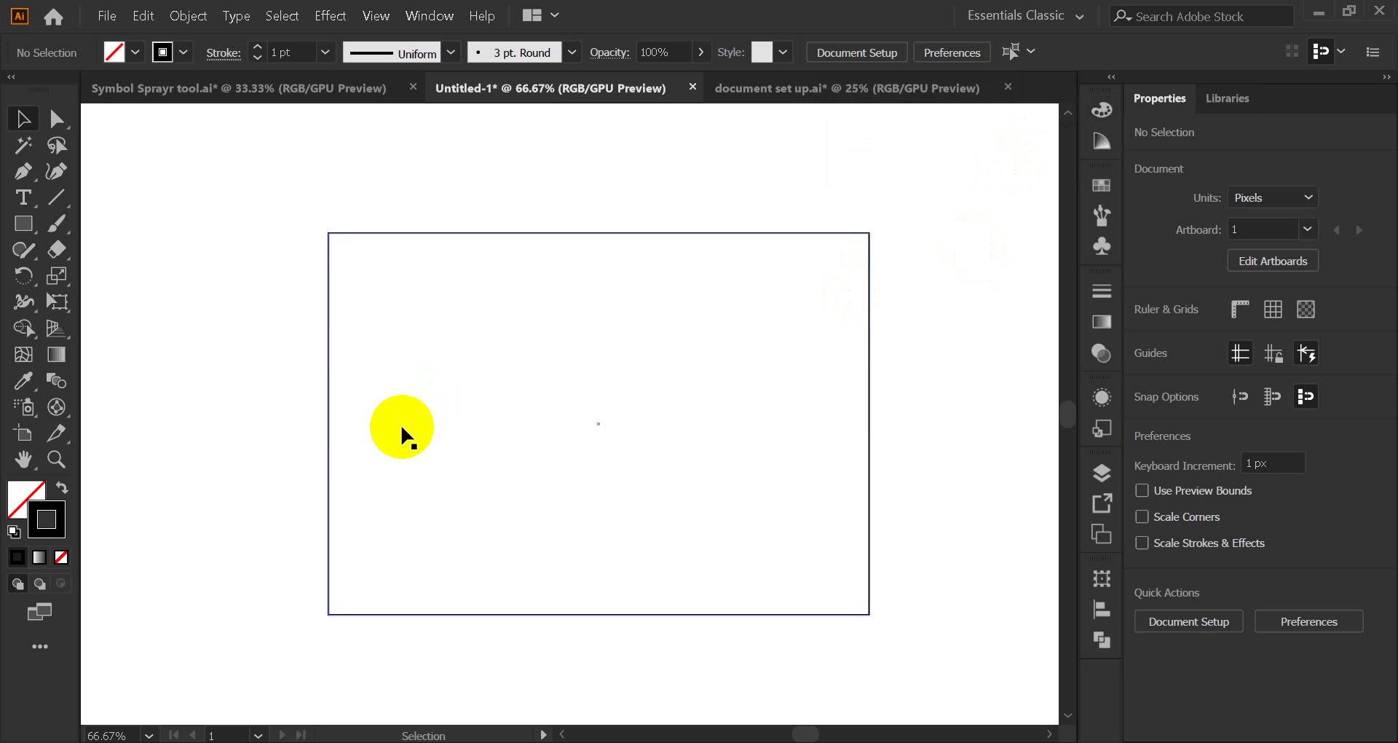
- Select the rectangle by its edge, set its fill to None and make its stroke active
click(330, 451)
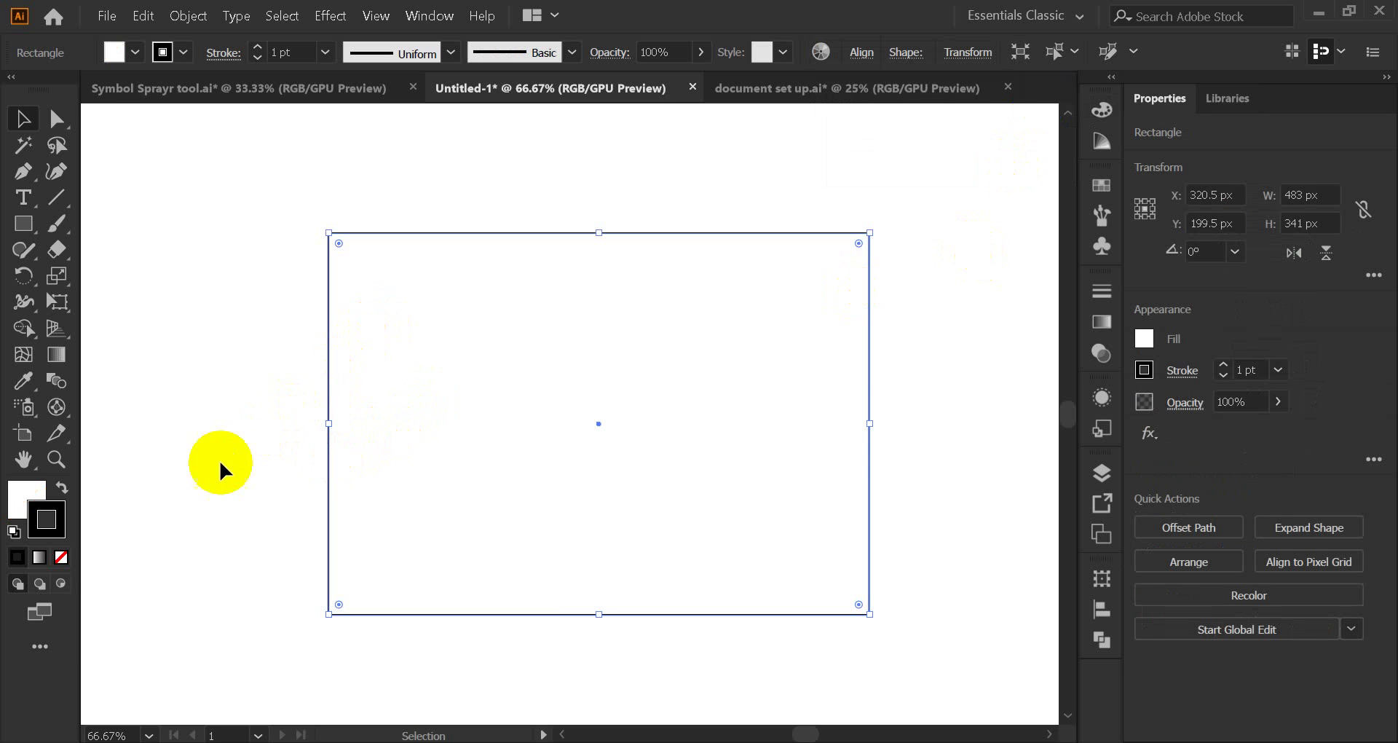
click(47, 520)
click(62, 557)
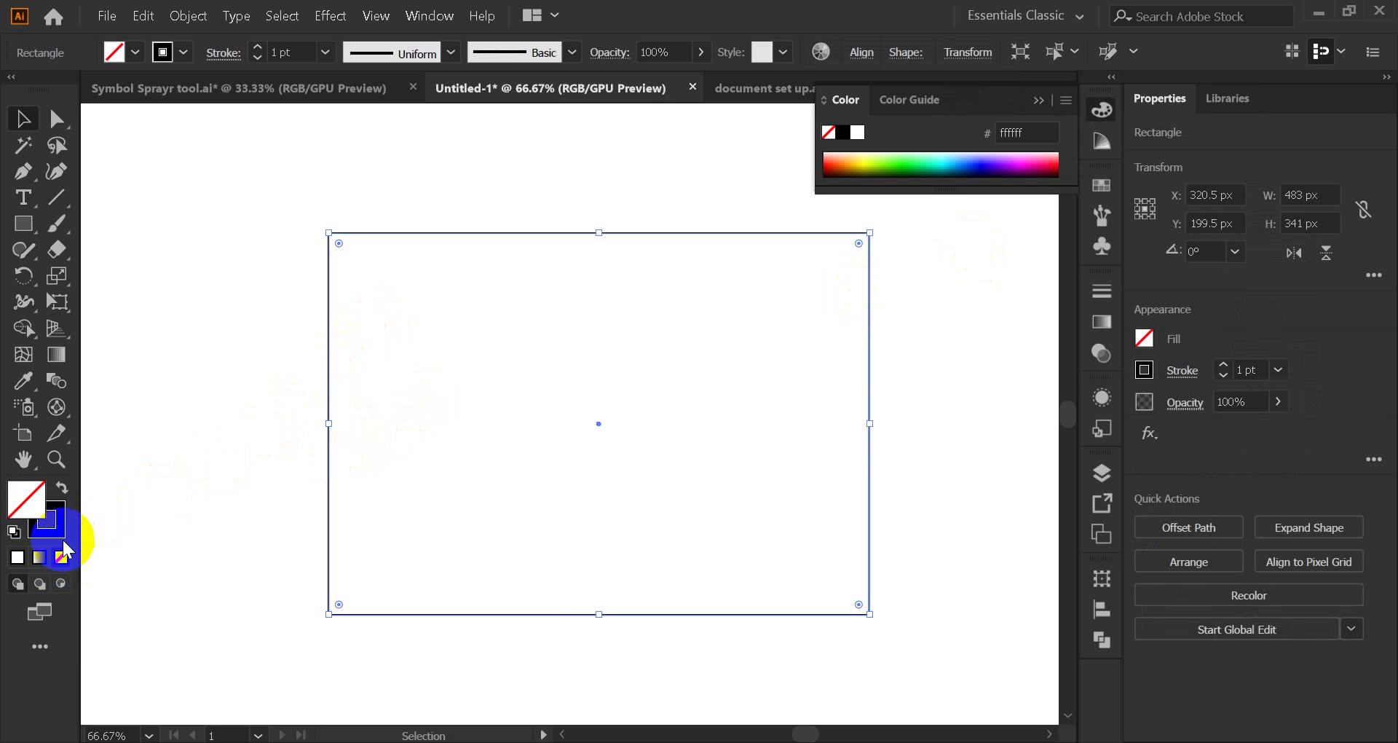
click(47, 519)
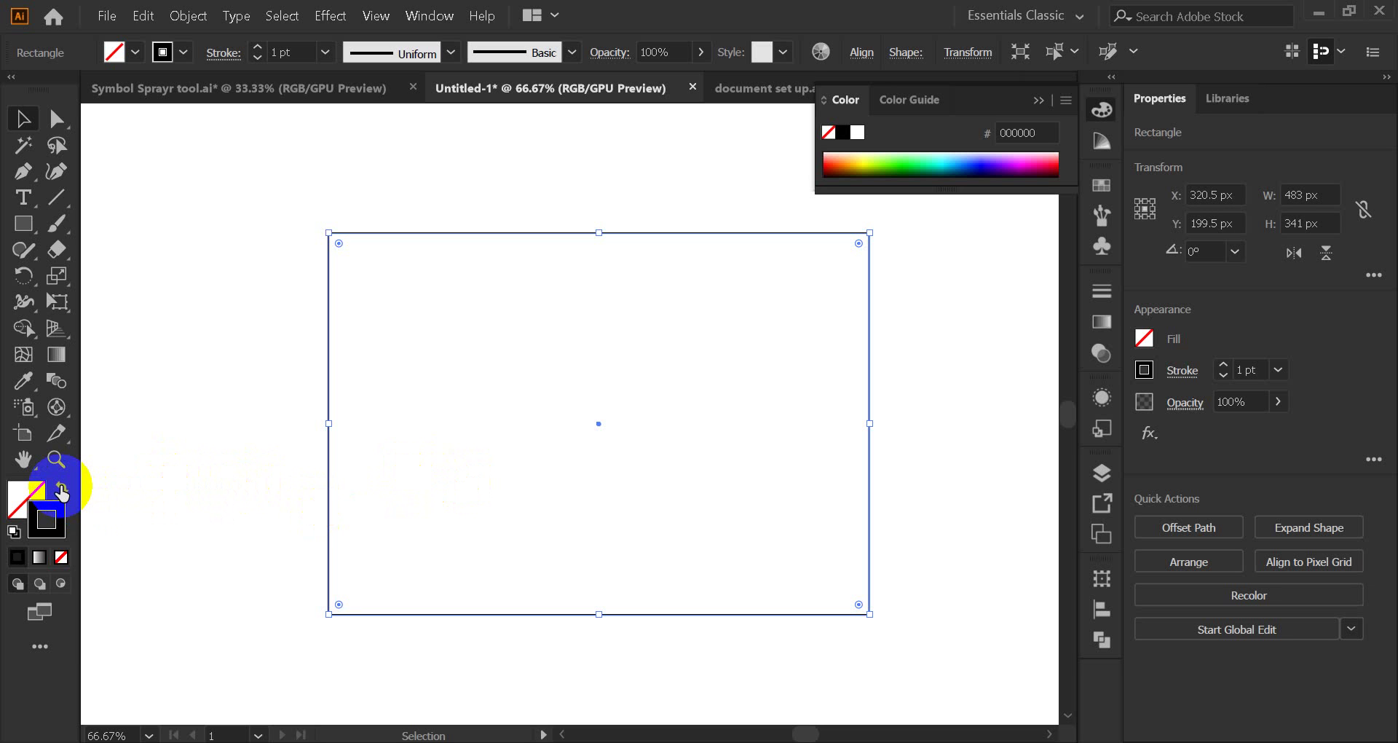
- Swap the rectangle's fill and stroke so the black moves to the fill, and make the fill active
click(62, 493)
click(60, 535)
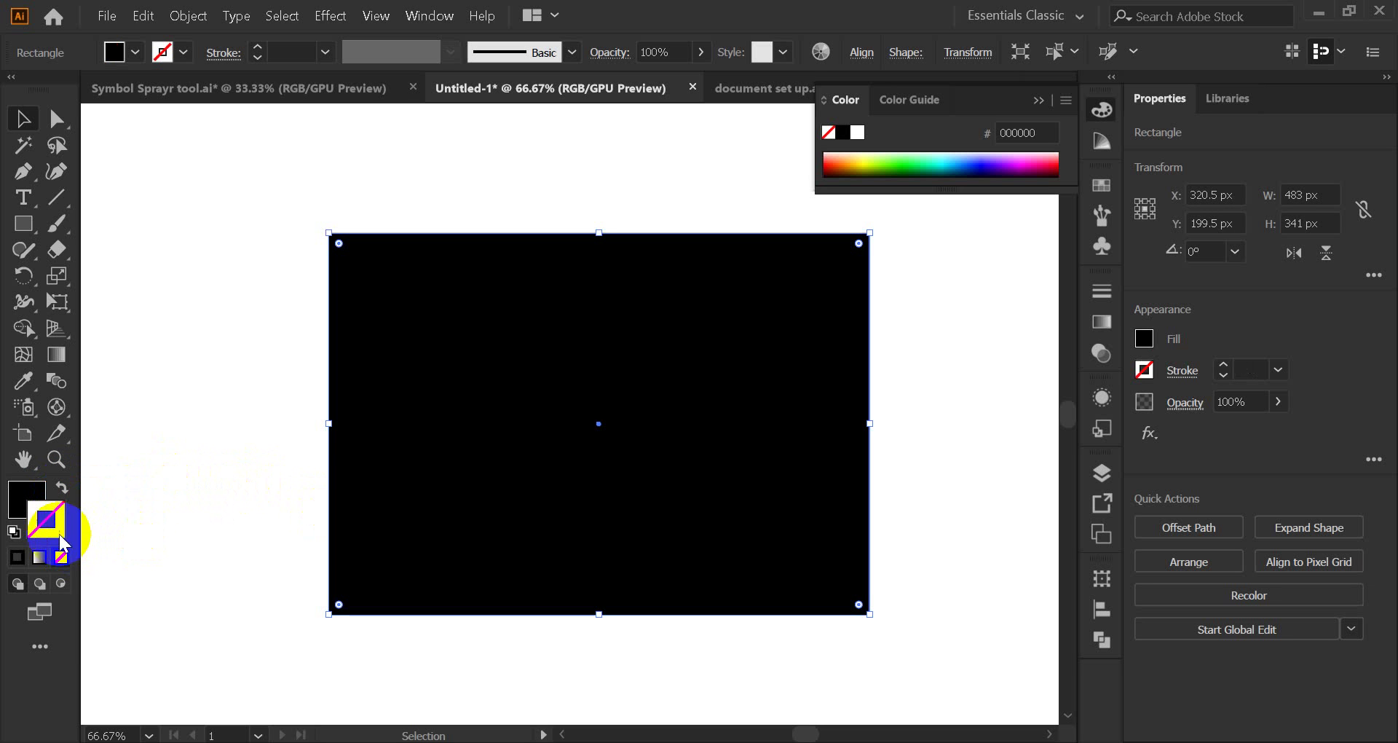
click(380, 426)
click(31, 500)
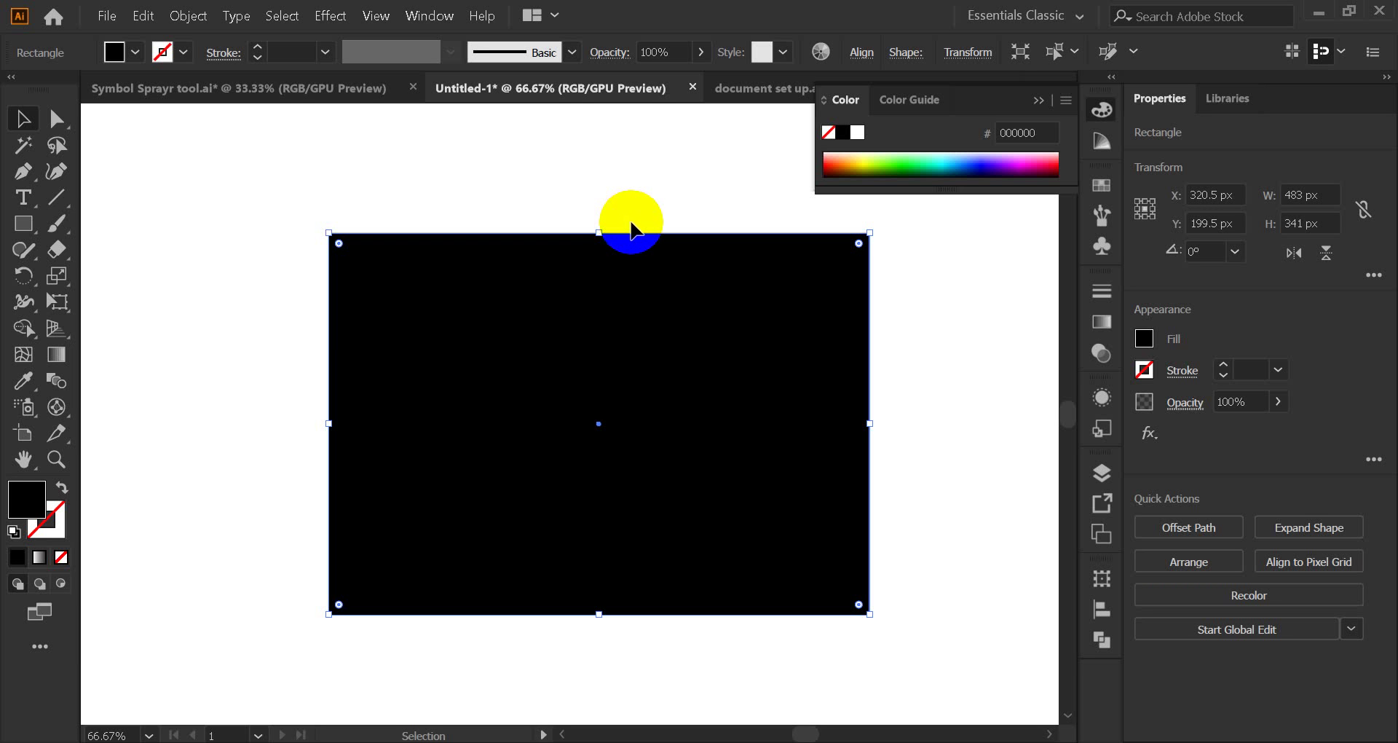
- Collapse the Color panel and deselect the rectangle, keeping the fill active
click(1053, 89)
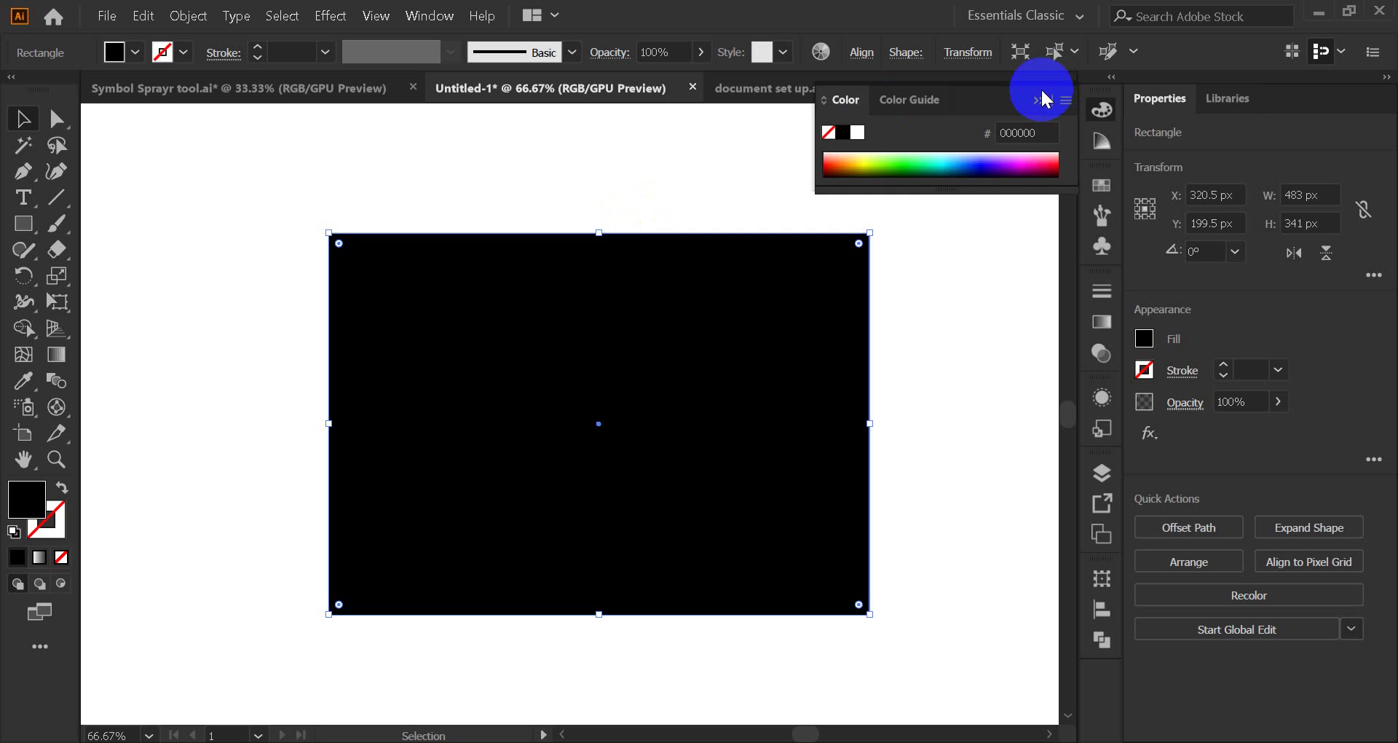
click(1040, 100)
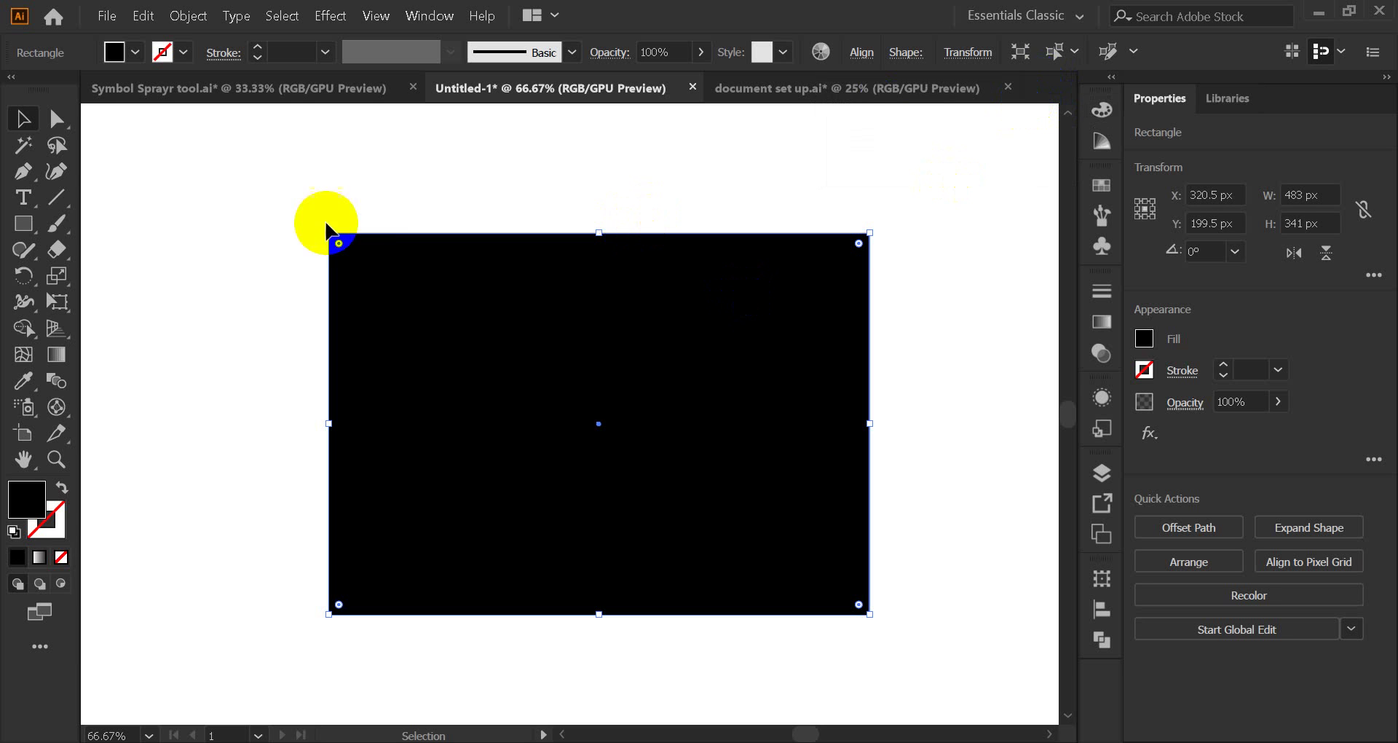
click(211, 219)
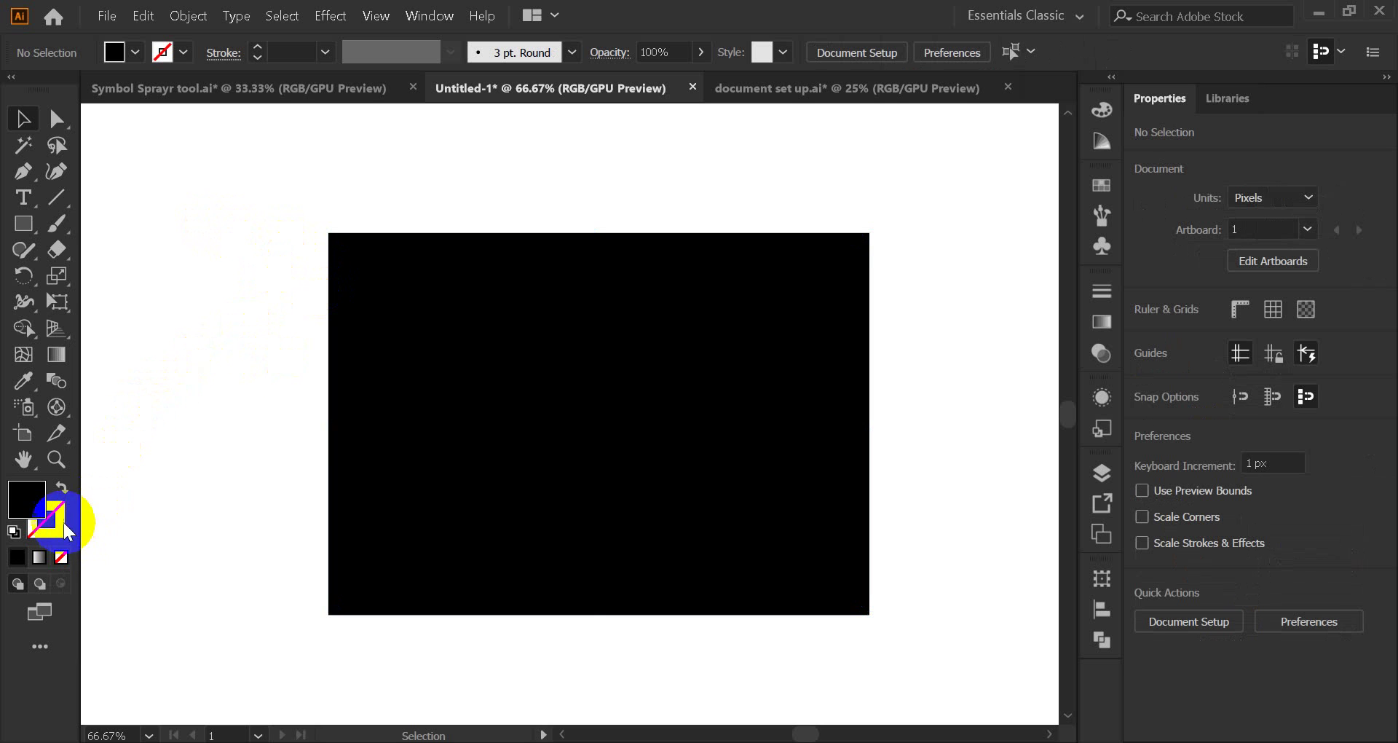
click(25, 499)
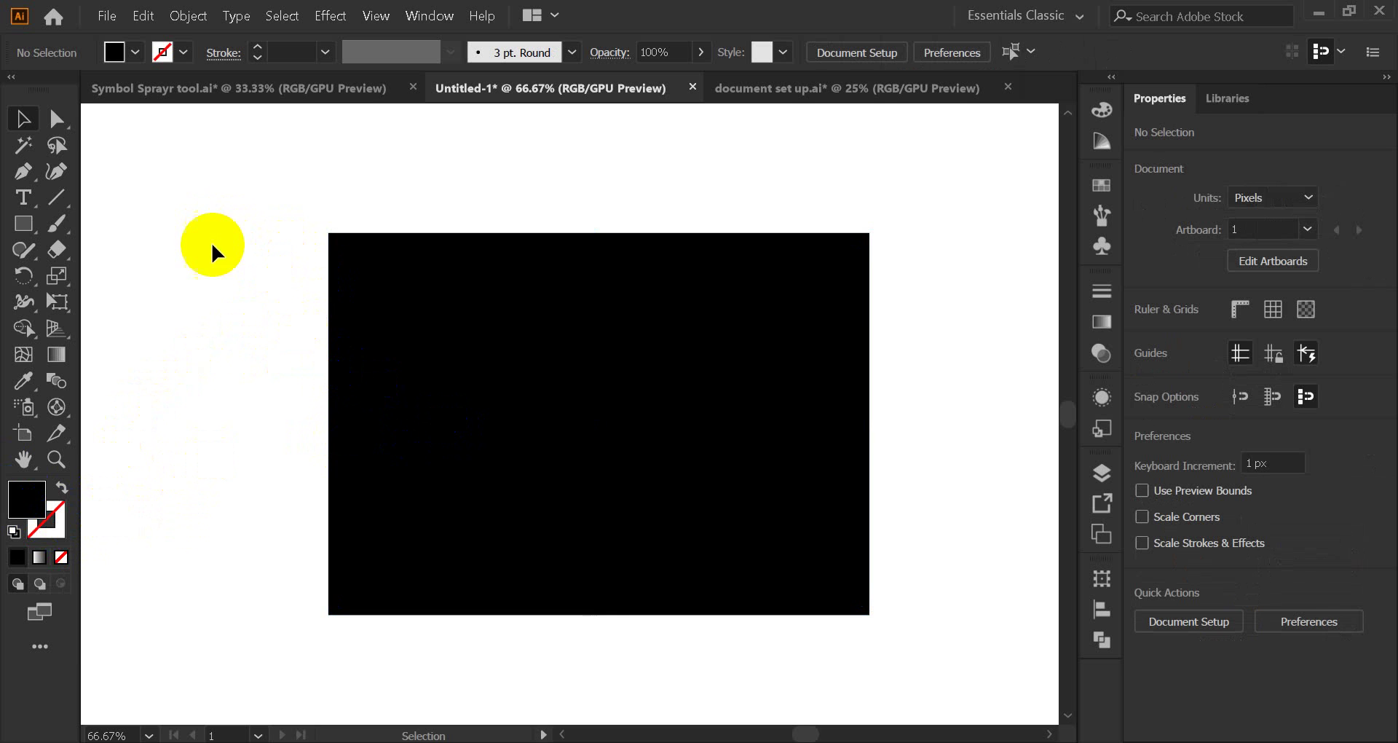
- Select the black rectangle with the Selection tool and move it to about X 294.5 px, Y 179.5 px
click(58, 119)
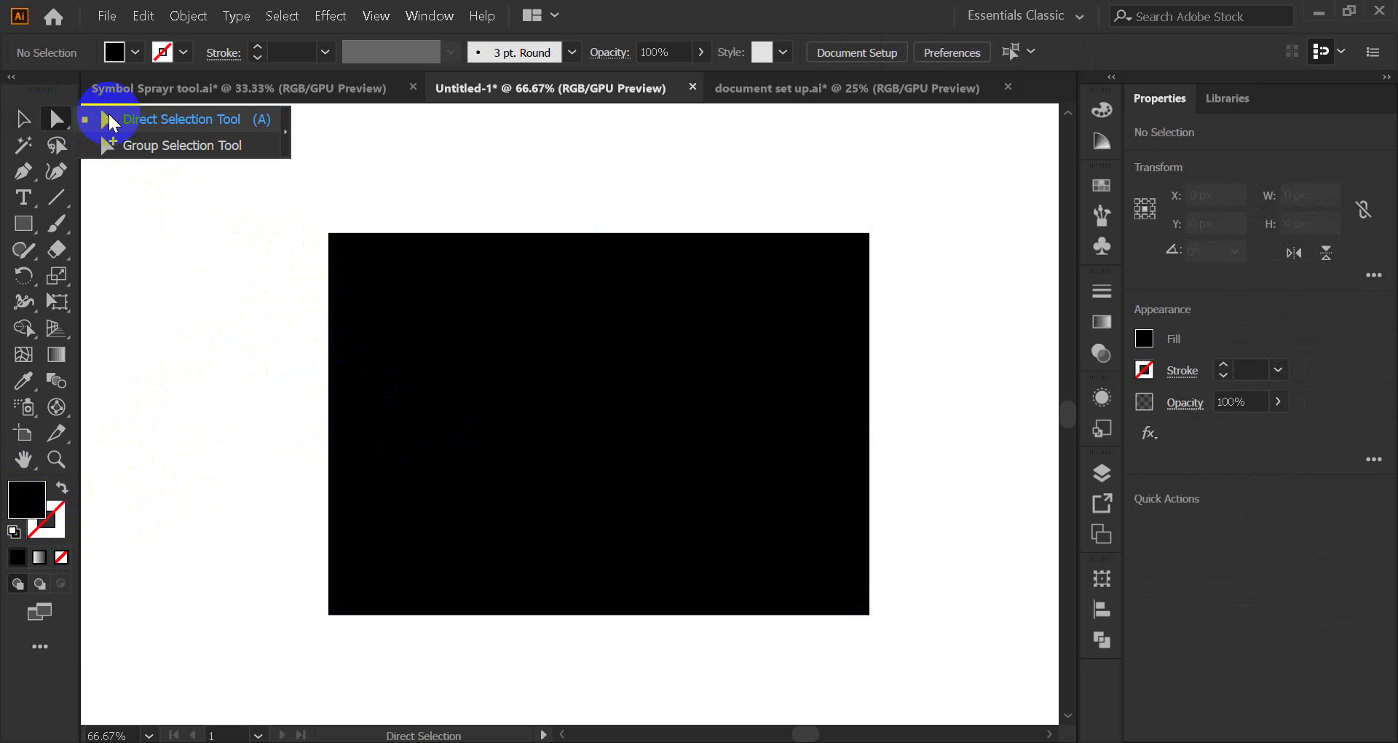
click(140, 115)
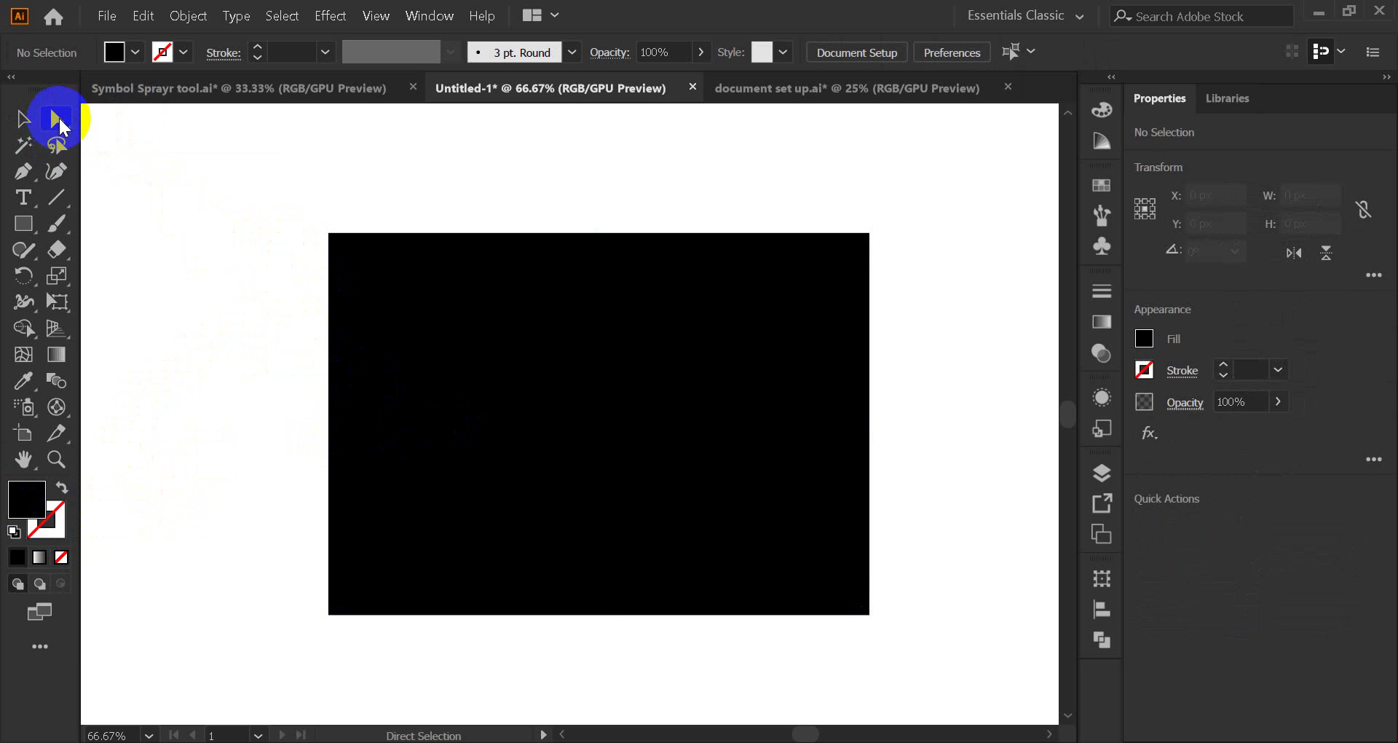
click(22, 118)
click(628, 378)
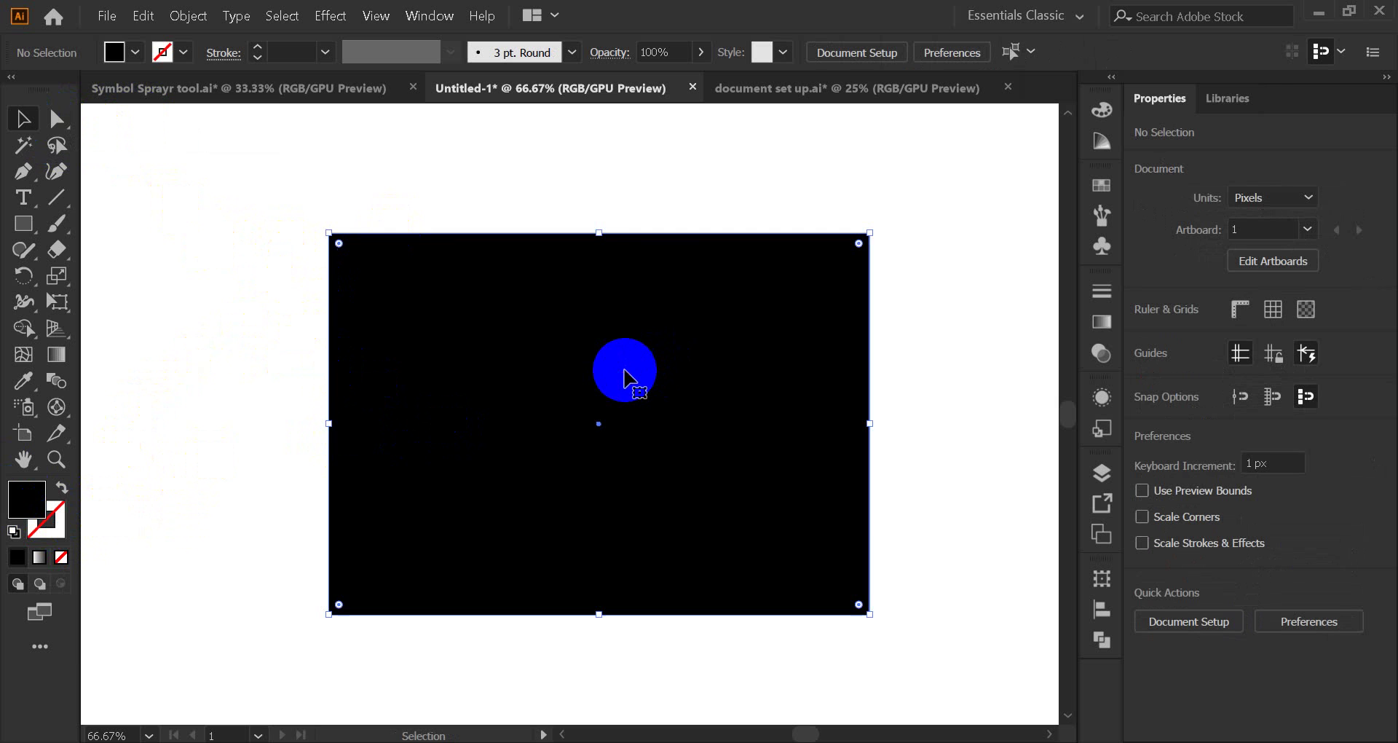
drag(509, 426, 329, 345)
drag(272, 327, 502, 428)
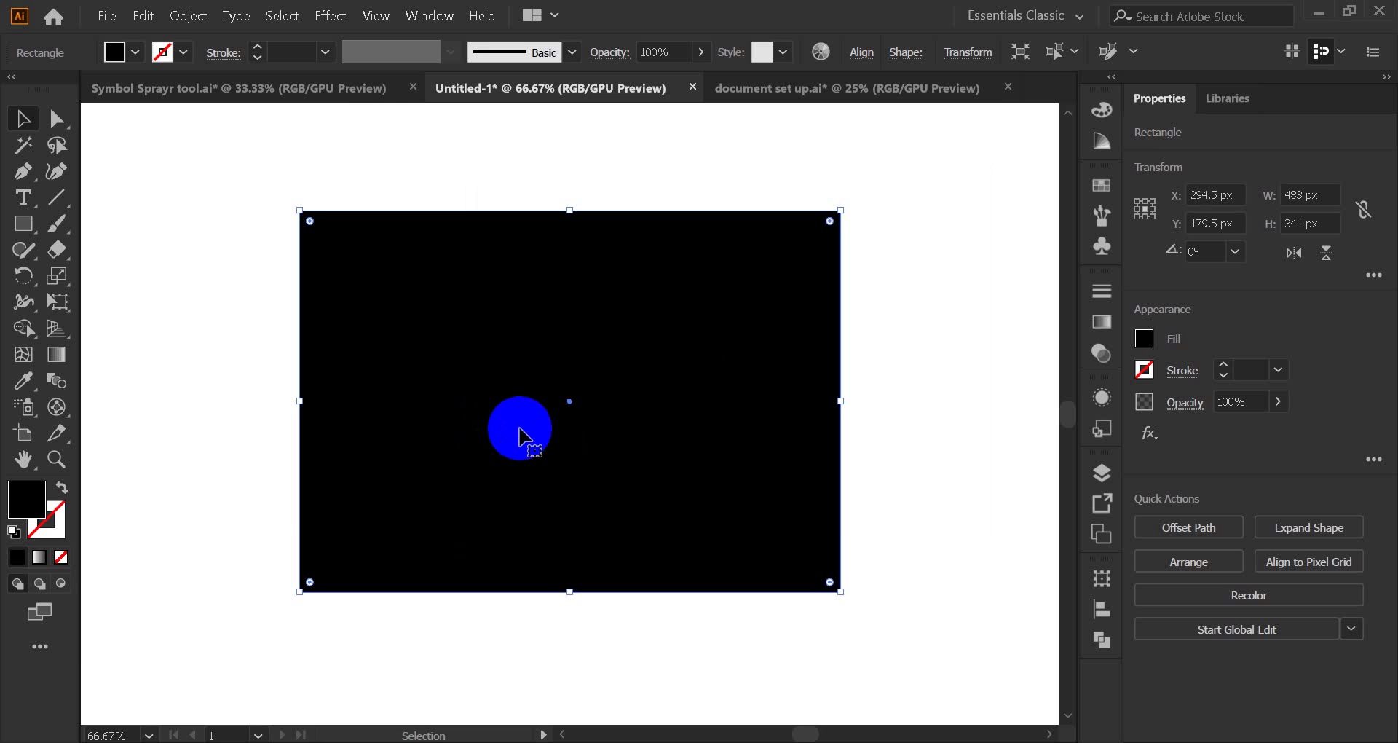
- Move the whole rectangle with the Direct Selection tool to about X 295.5 px, Y 188.5 px
click(56, 119)
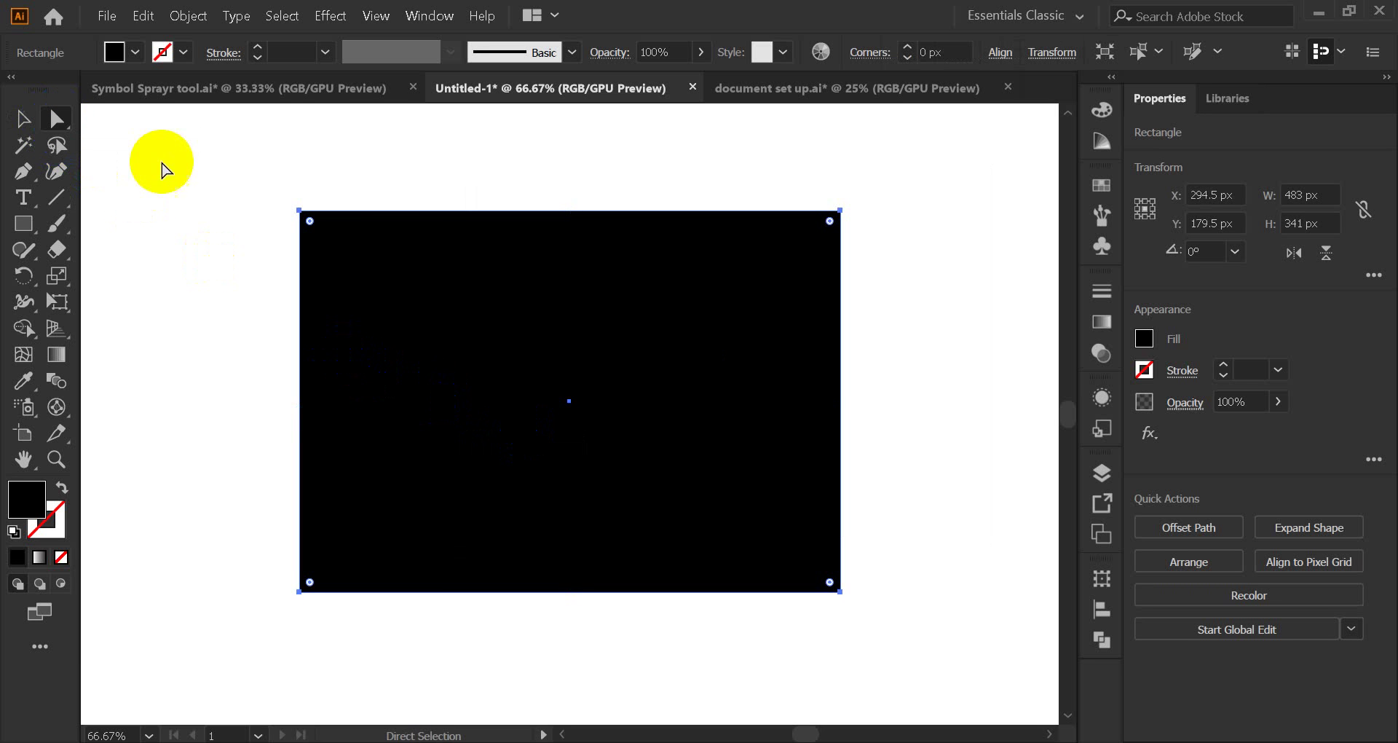
drag(468, 440, 452, 335)
drag(422, 287, 536, 483)
drag(568, 536, 1092, 196)
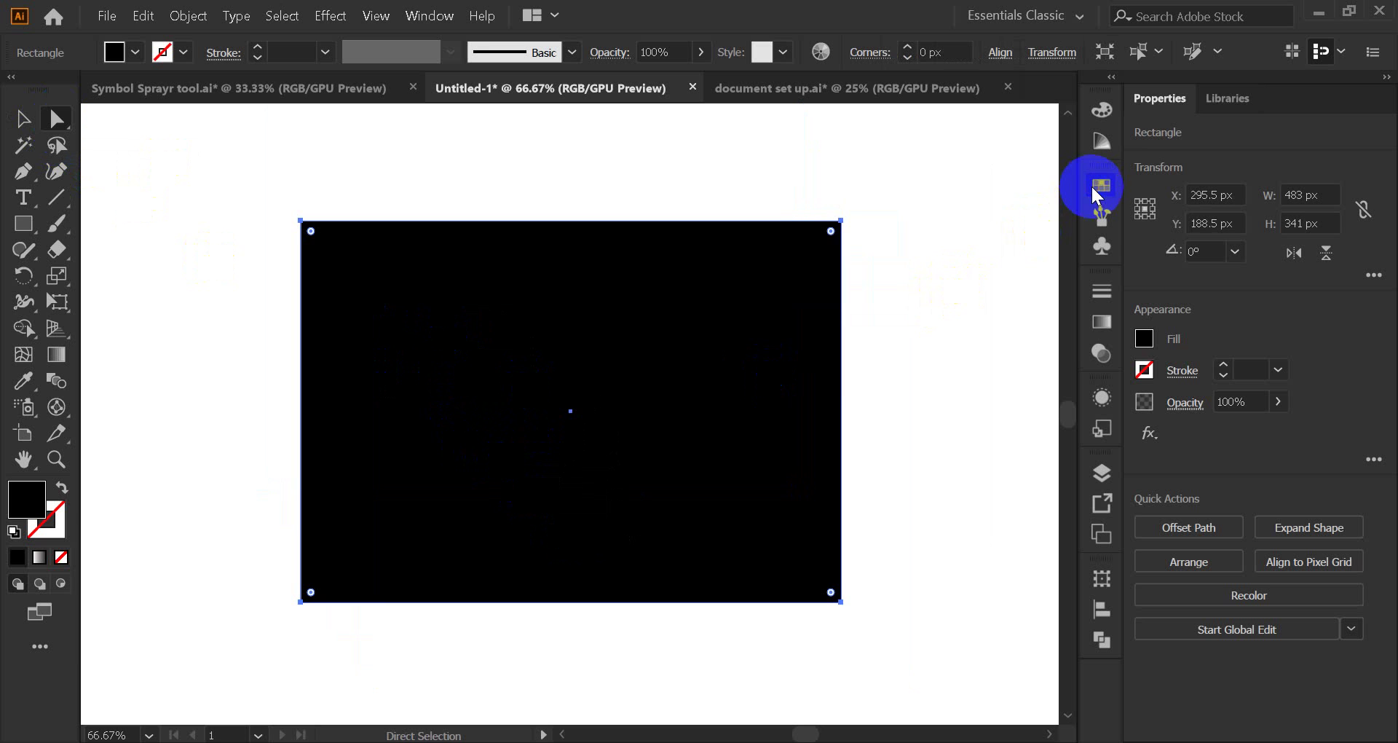
- Fill the rectangle with the cyan swatch and move it to about X 305.5 px, Y 199.5 px
click(1099, 187)
click(938, 239)
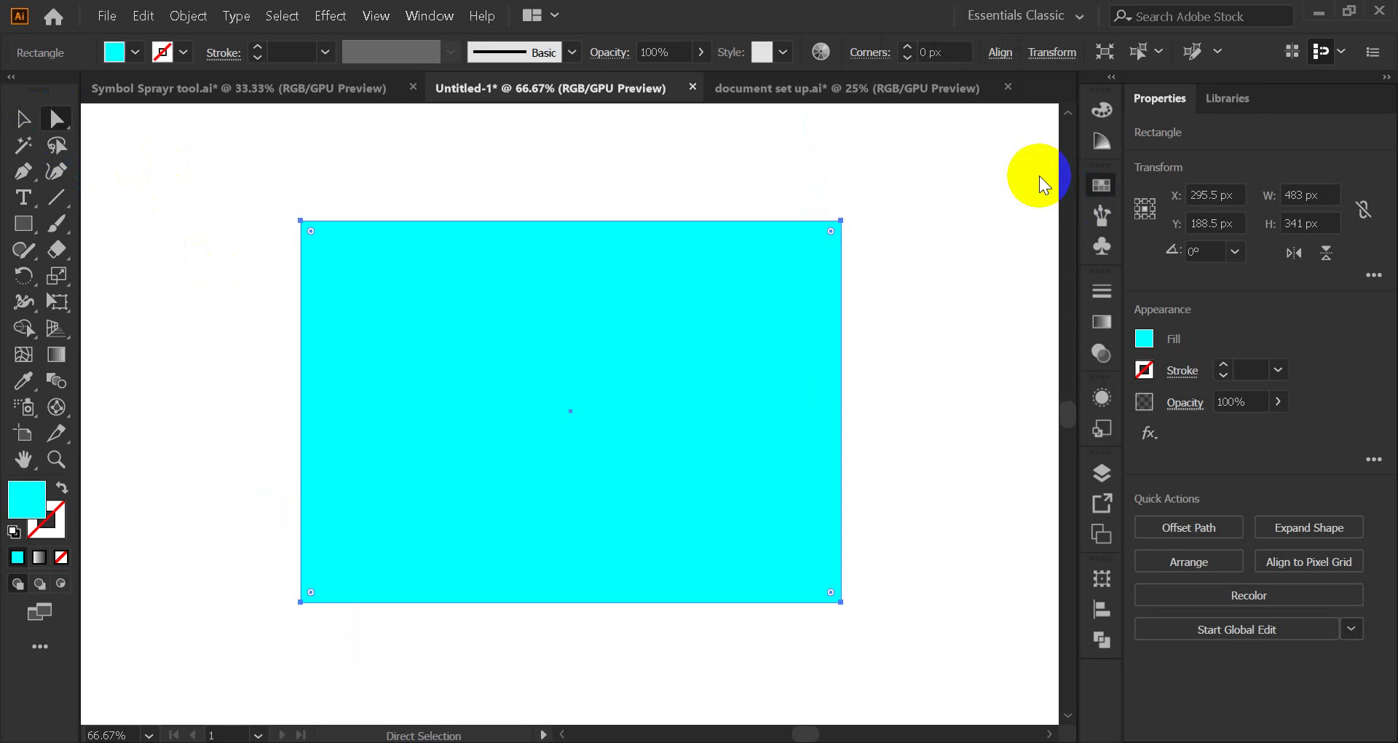
mouse_move(580, 381)
mouse_down()
mouse_move(615, 387)
mouse_move(592, 394)
mouse_up()
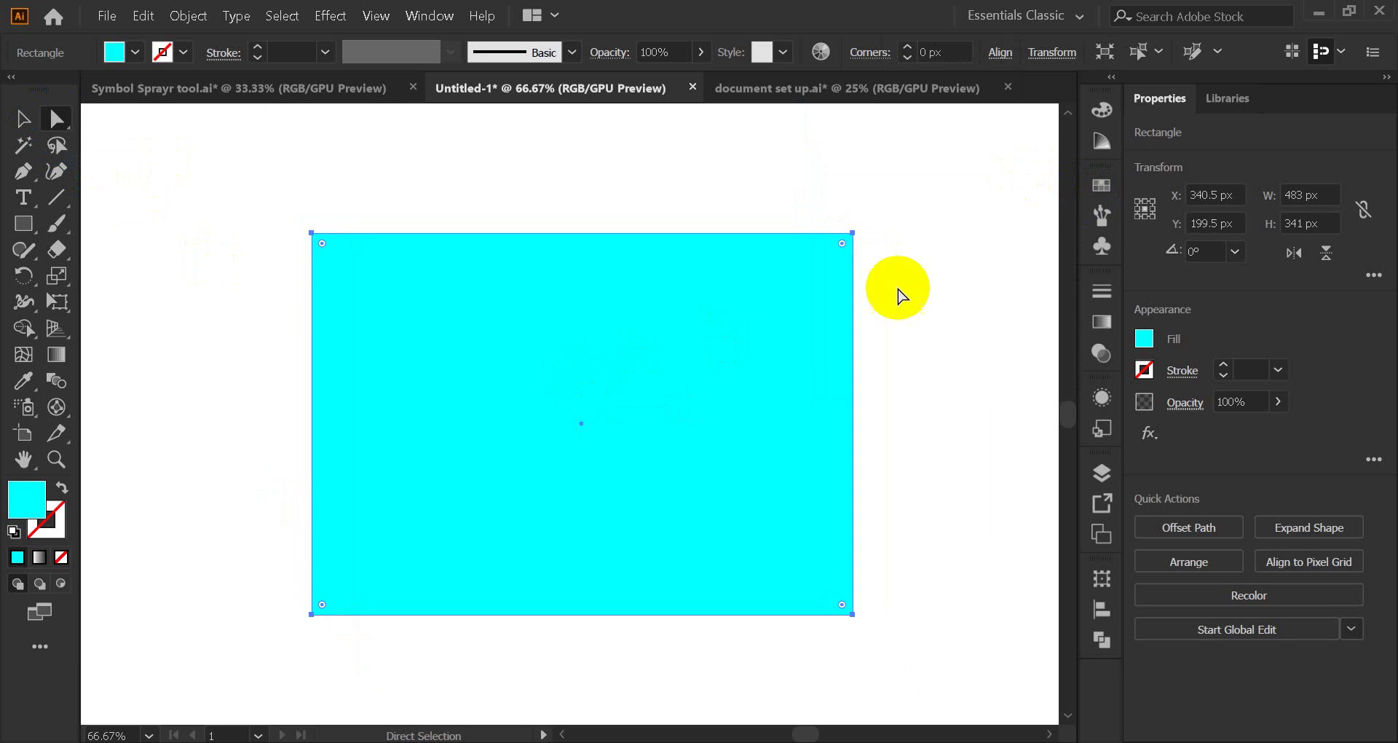
- Change the rectangle's fill to the red swatch and collapse the Swatches panel
click(1102, 185)
click(887, 246)
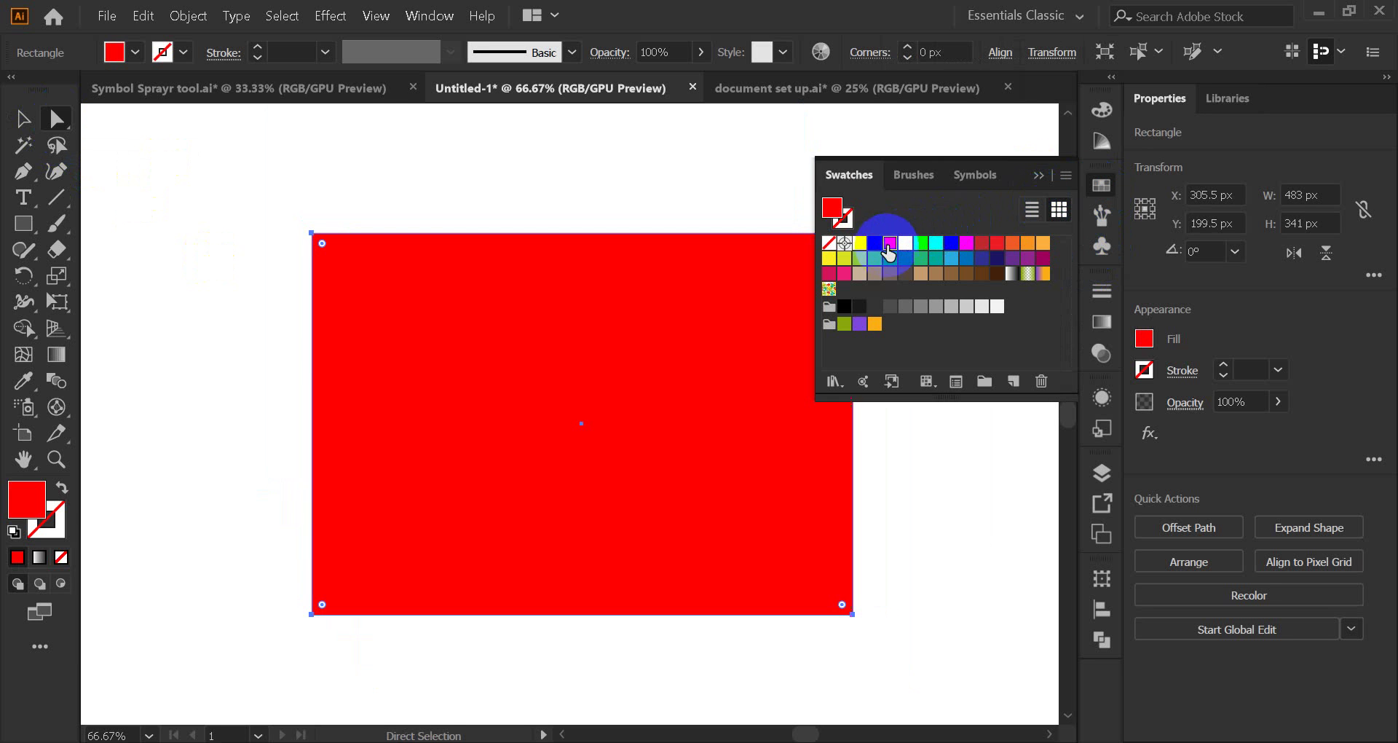
click(1037, 176)
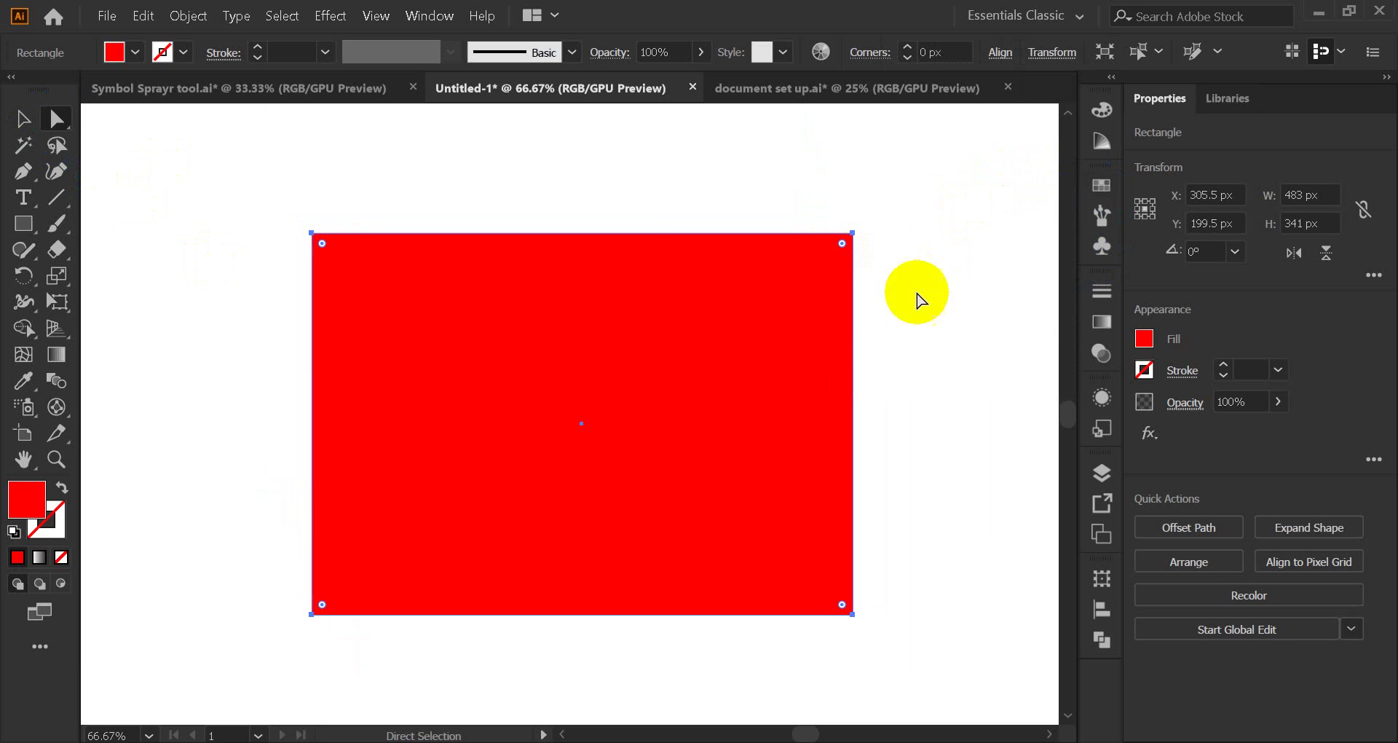
- Change the rectangle's fill to the black swatch and collapse the Swatches panel
click(1102, 186)
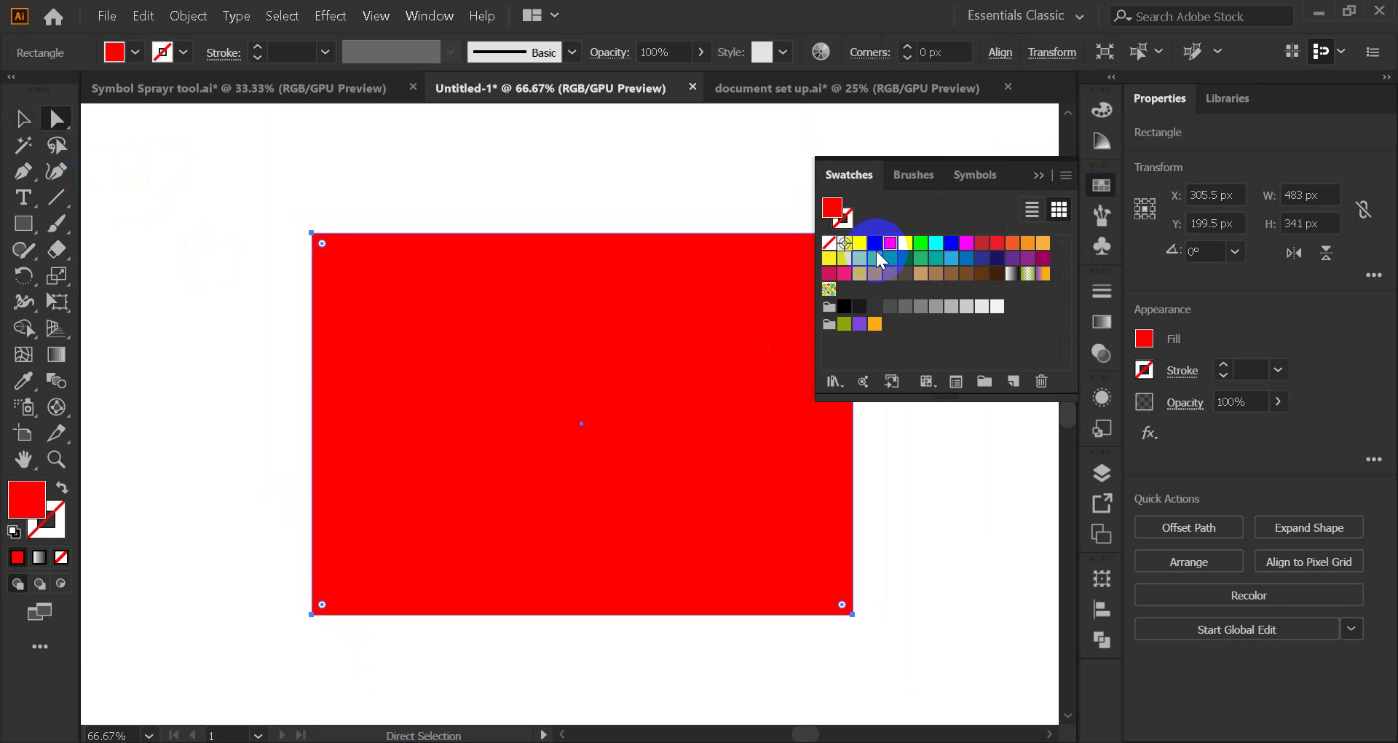
click(844, 242)
click(1037, 176)
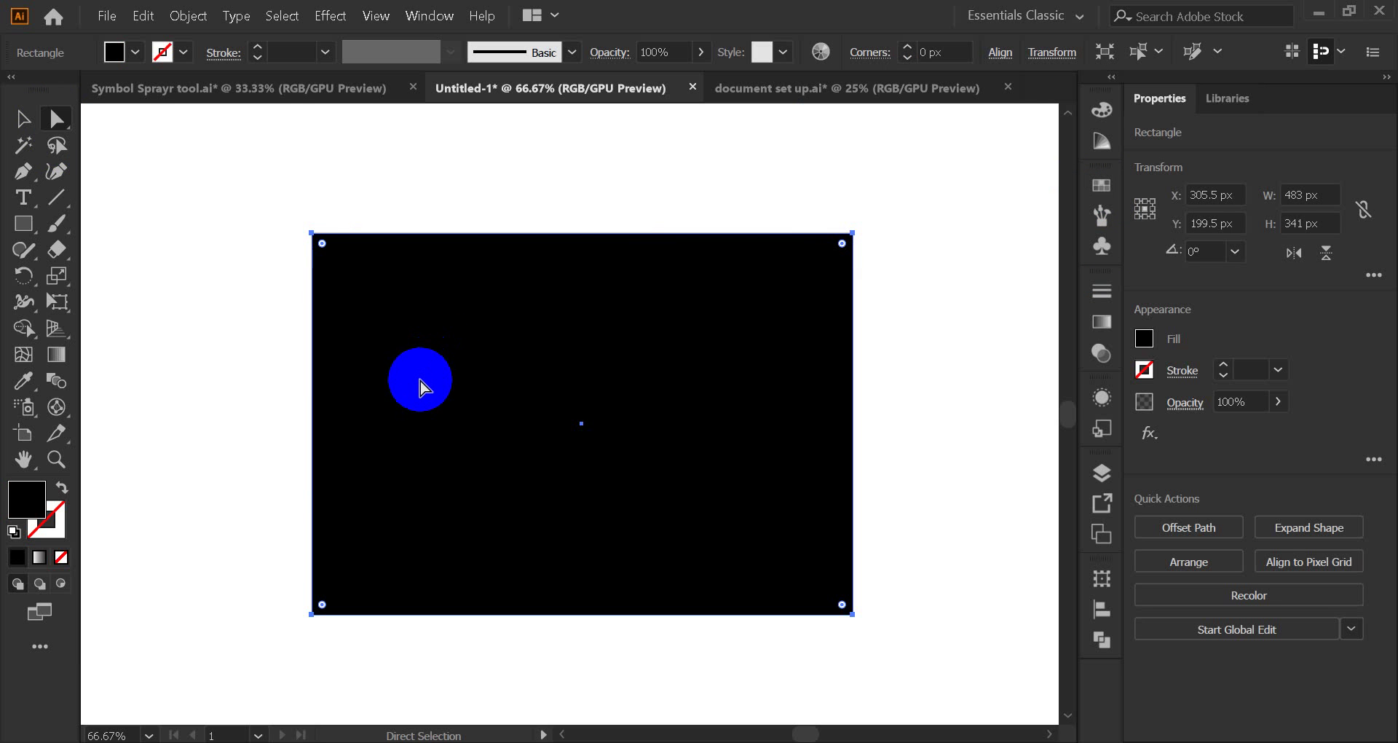
- Switch between the Selection and Direct Selection tools to compare them on the rectangle, ending with the Selection tool
click(24, 121)
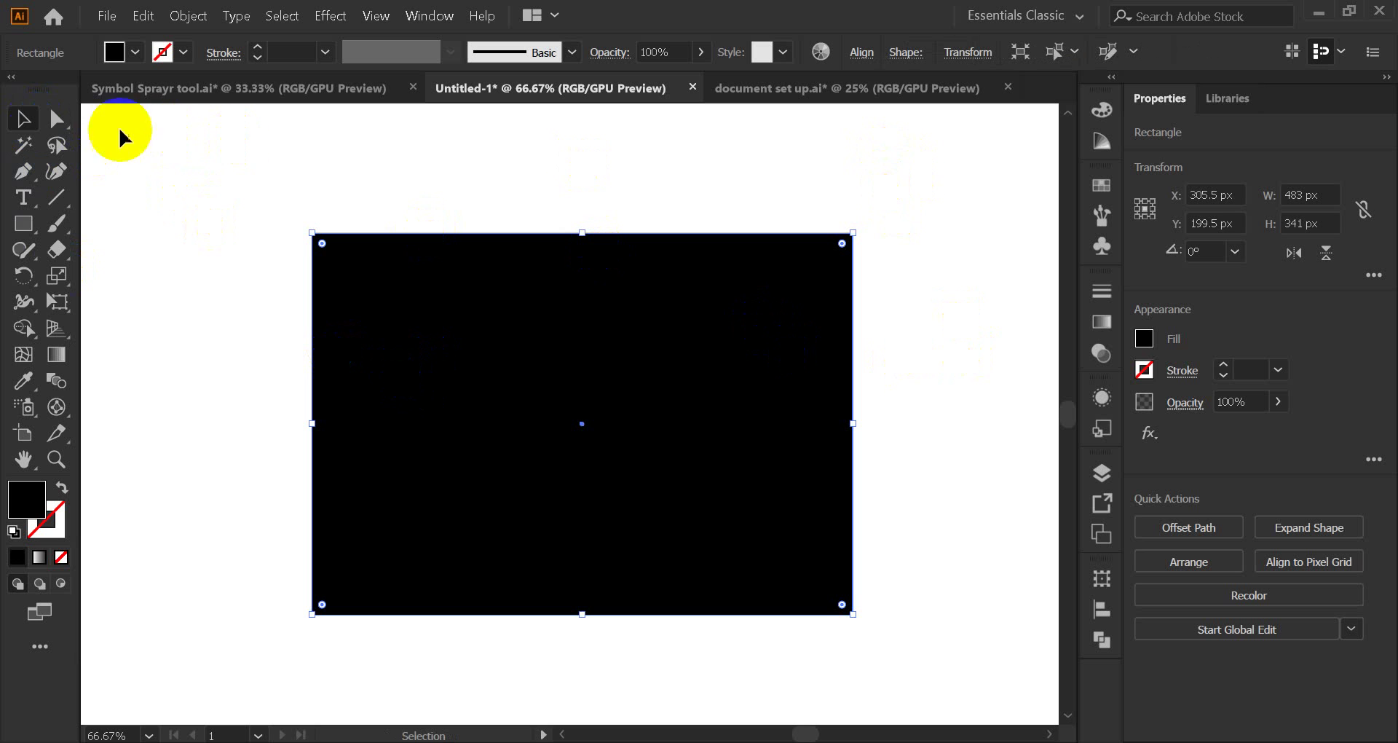
click(57, 126)
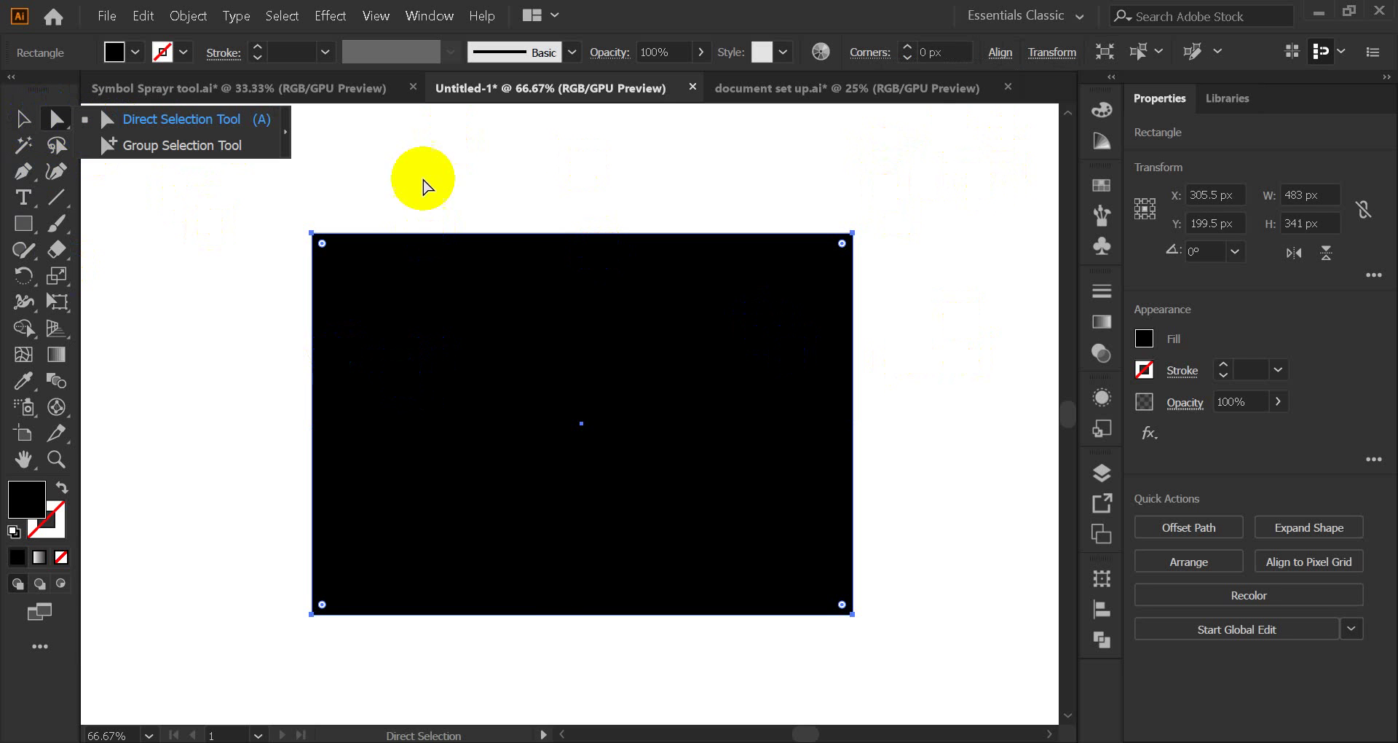
click(162, 120)
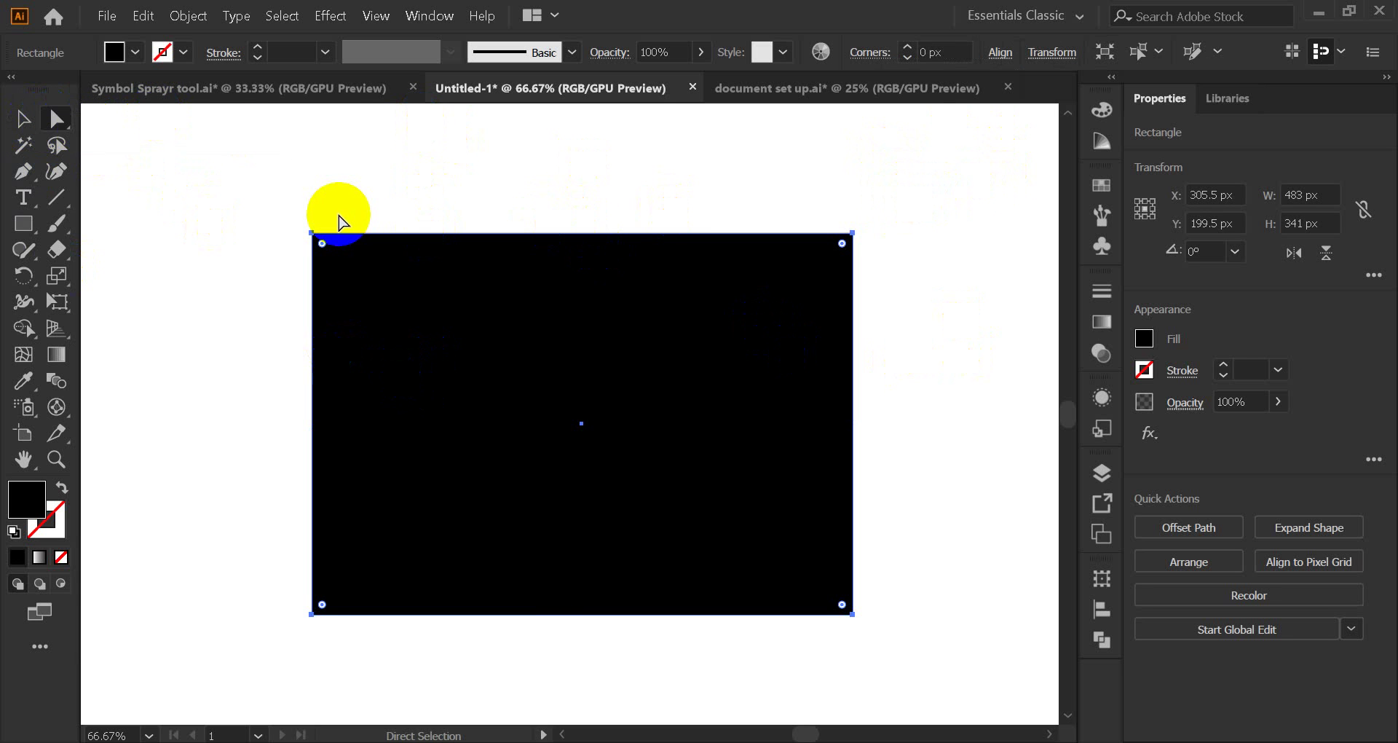
click(24, 120)
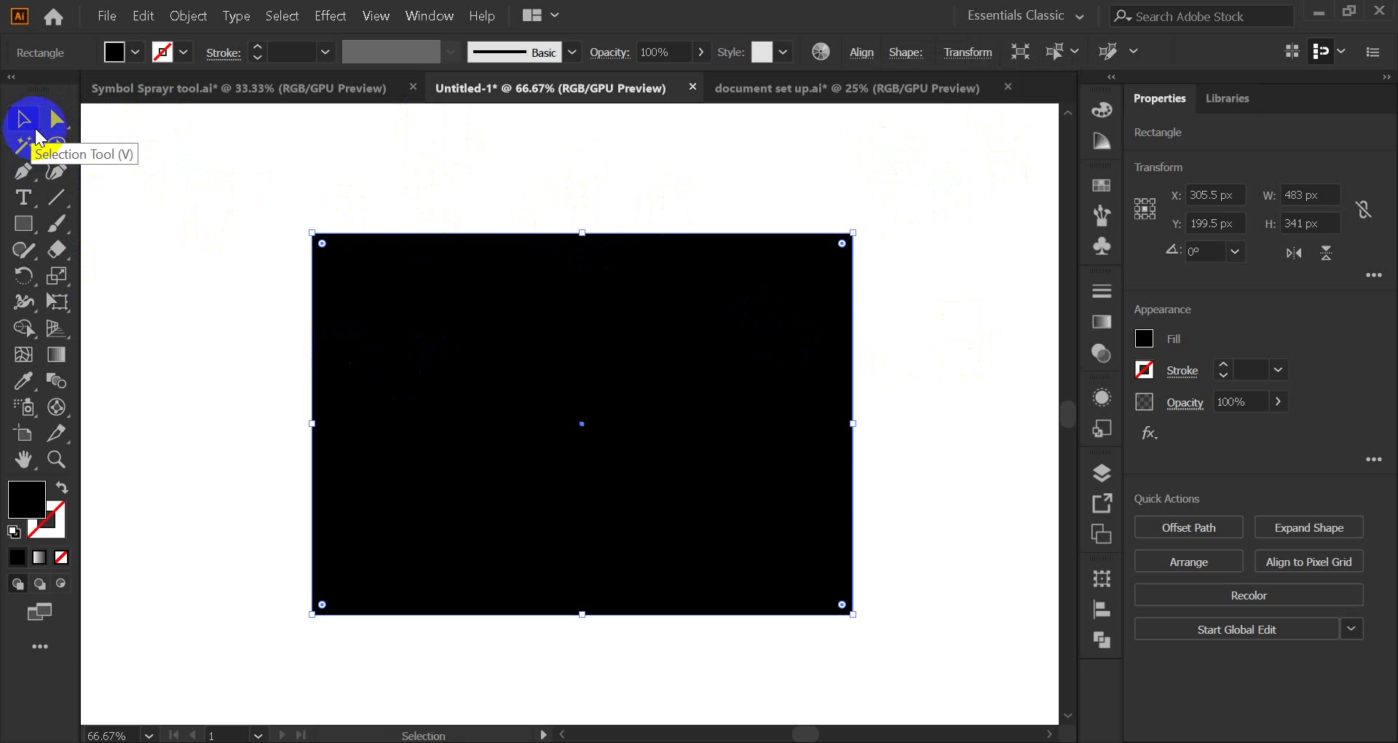
key(a)
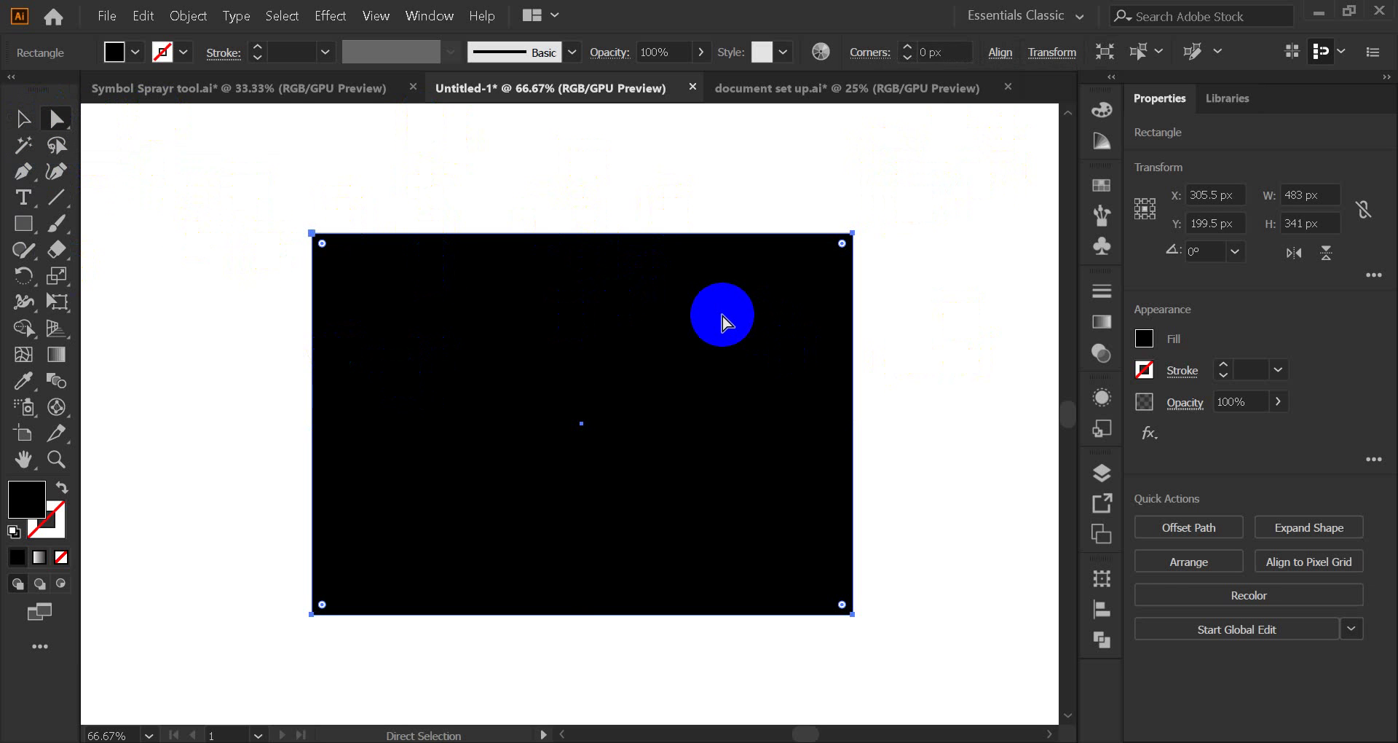
click(23, 119)
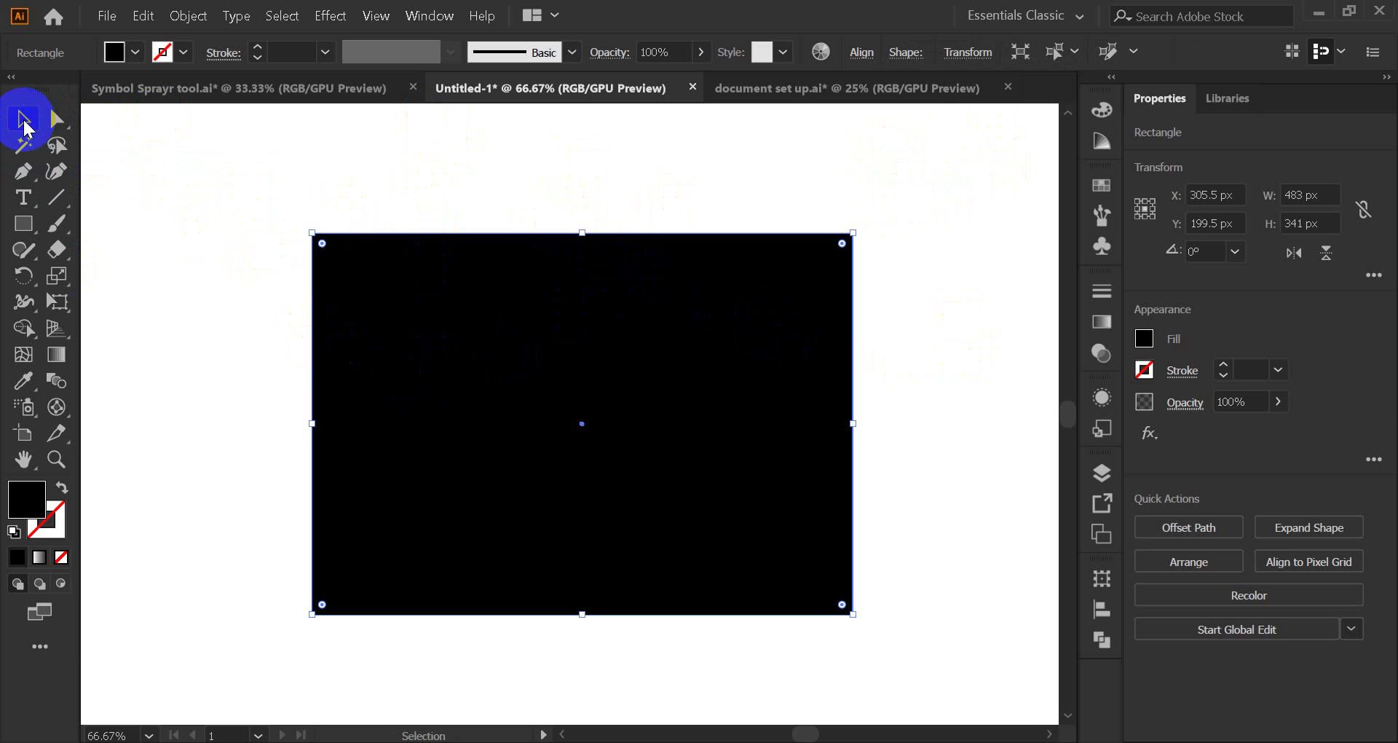
- Move the rectangle with the Selection tool to about X 317.5 px, Y 196.5 px
drag(306, 197, 284, 290)
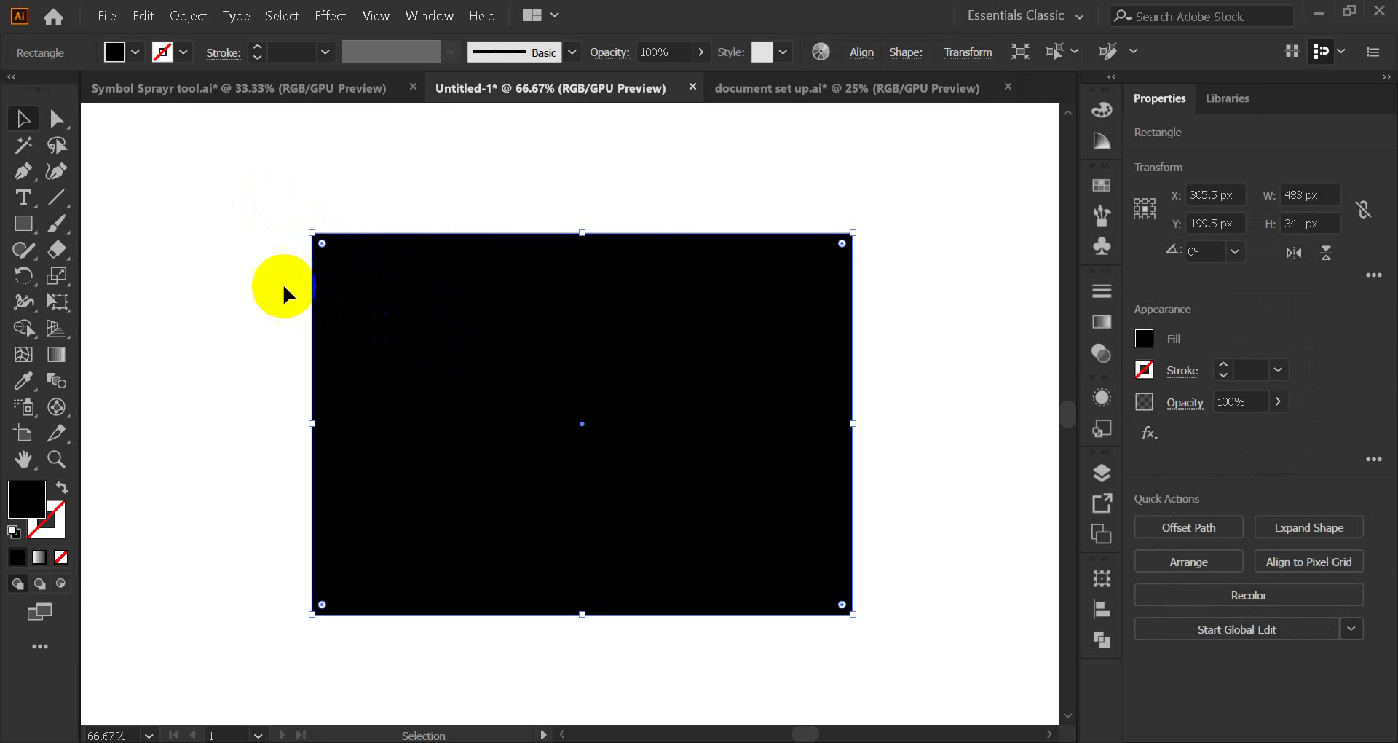
drag(255, 194, 520, 258)
drag(701, 359, 559, 385)
- Activate the Direct Selection tool and examine the rectangle's upper-left corner anchor and edge
click(58, 120)
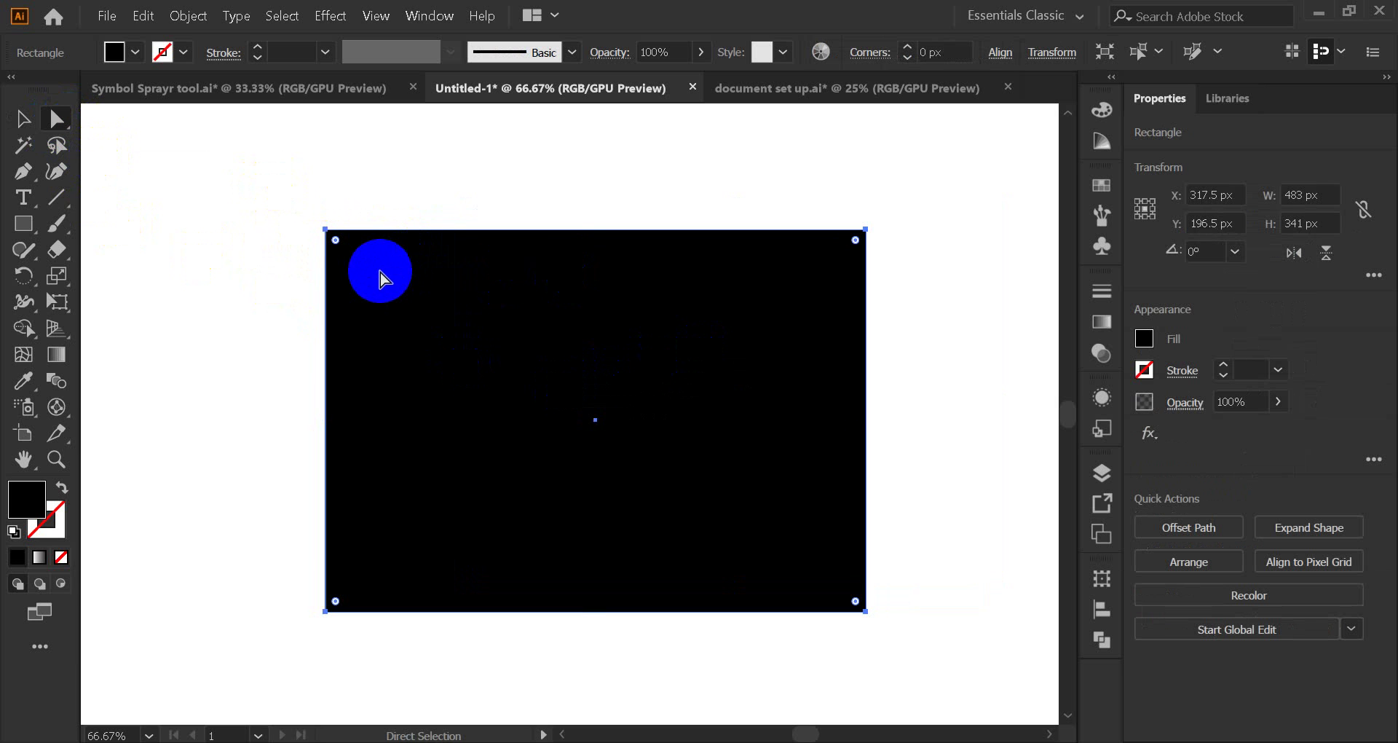
scroll(552, 375, up, 1)
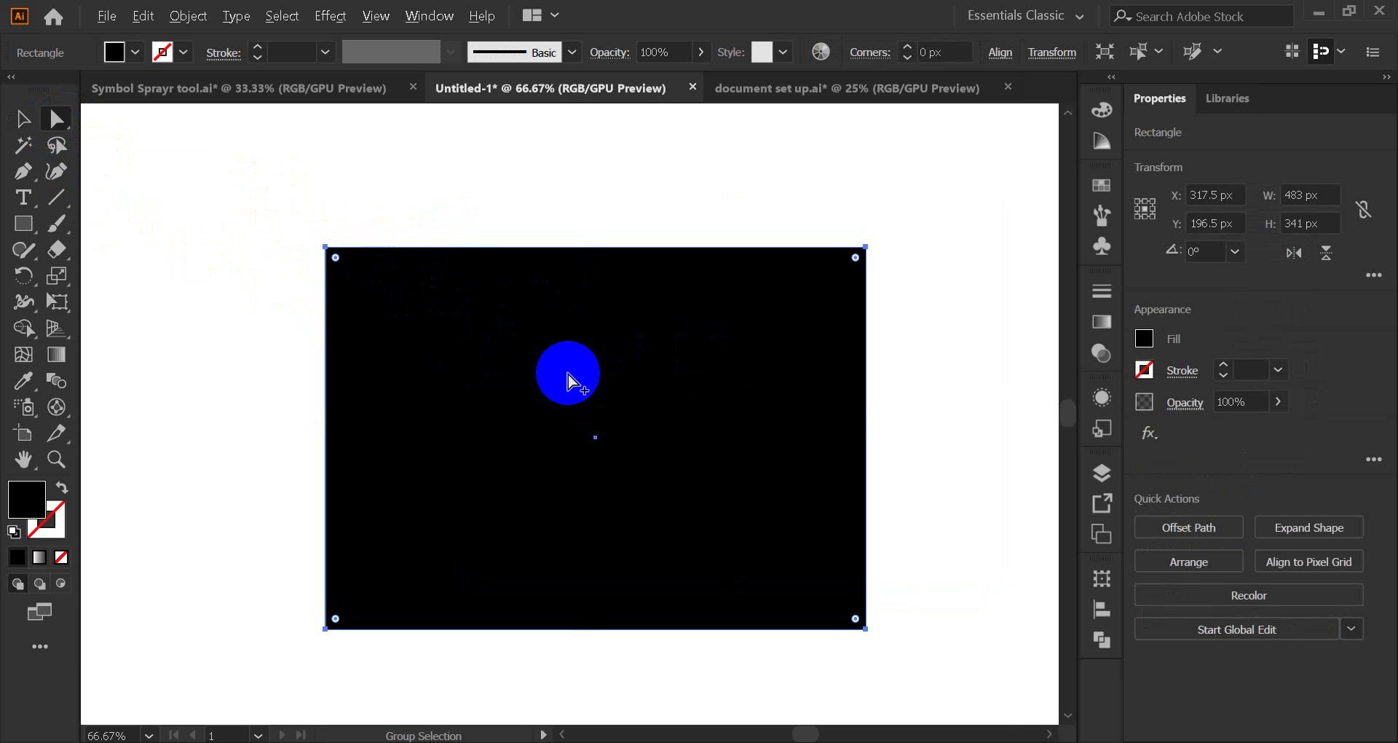
scroll(568, 373, up, 1)
scroll(573, 379, down, 1)
scroll(576, 377, down, 1)
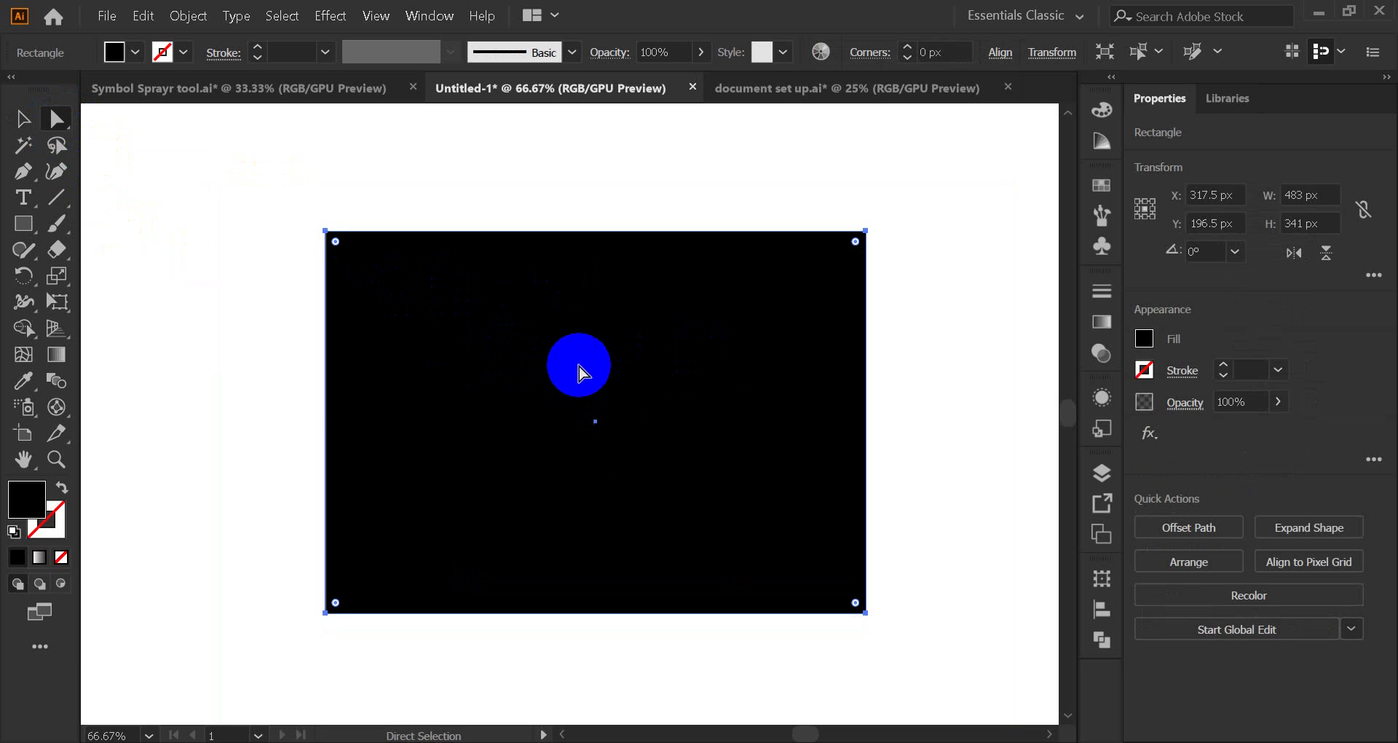
click(326, 233)
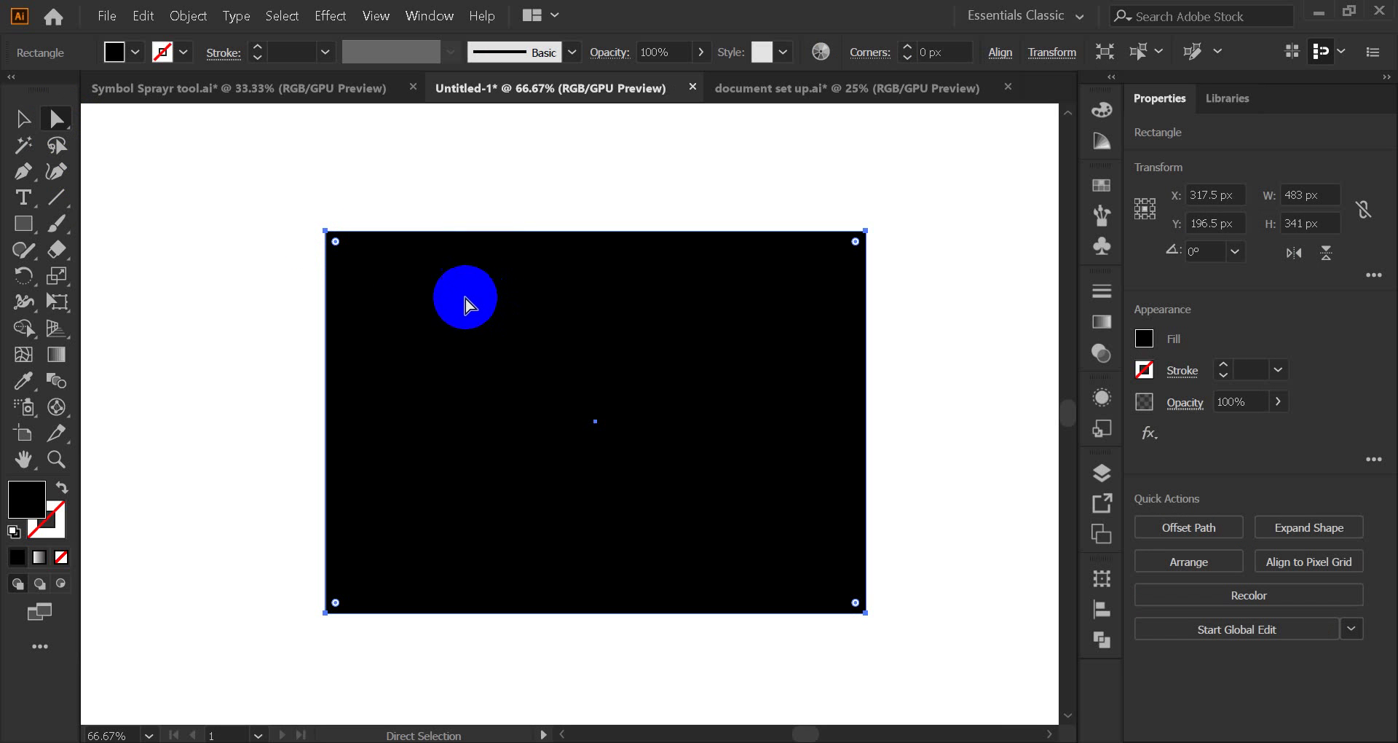
click(337, 289)
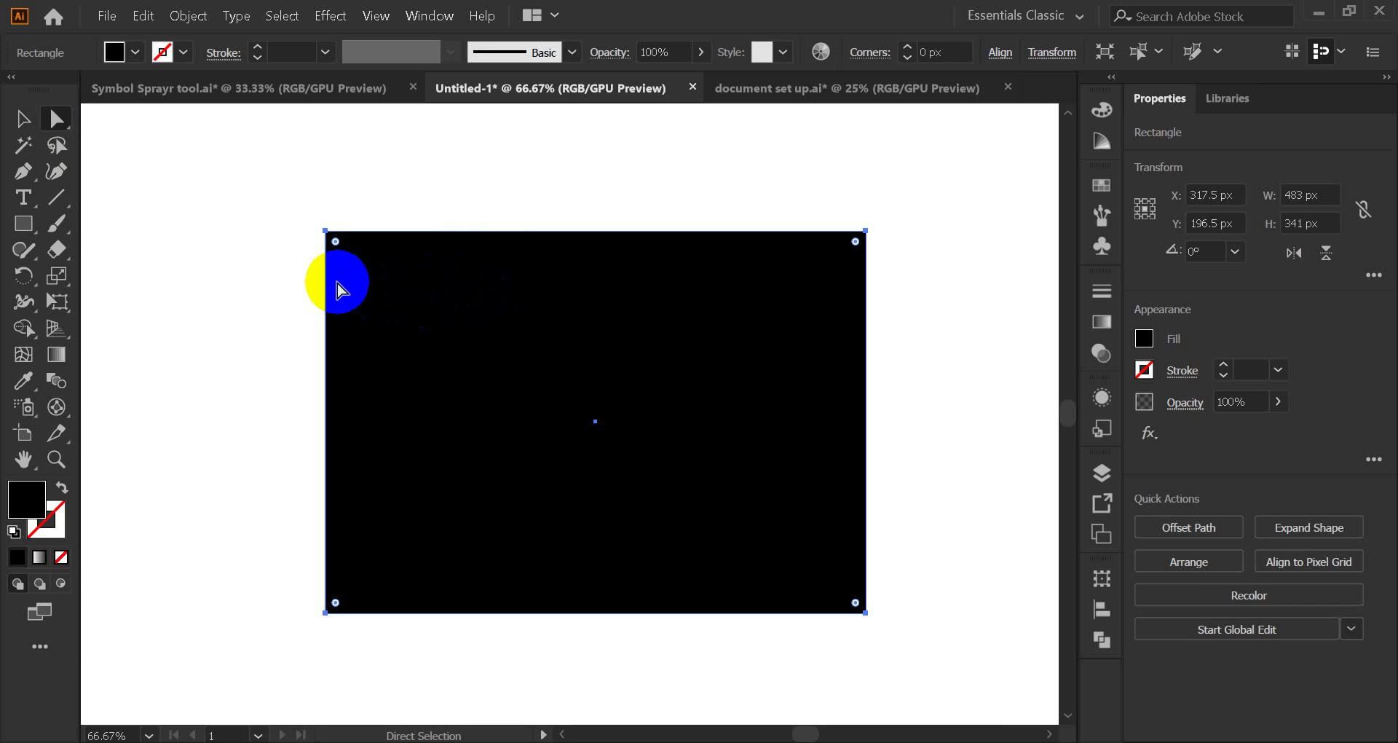
click(23, 226)
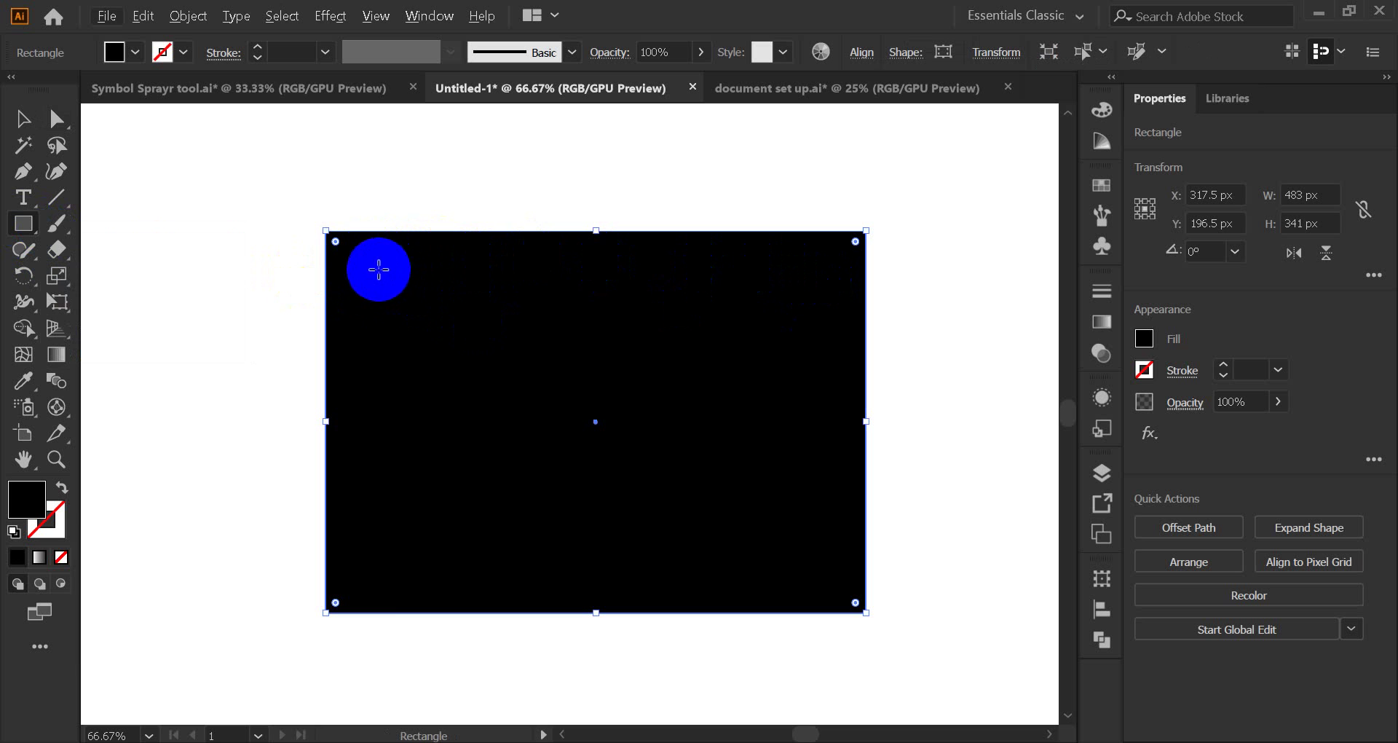
drag(321, 225, 321, 225)
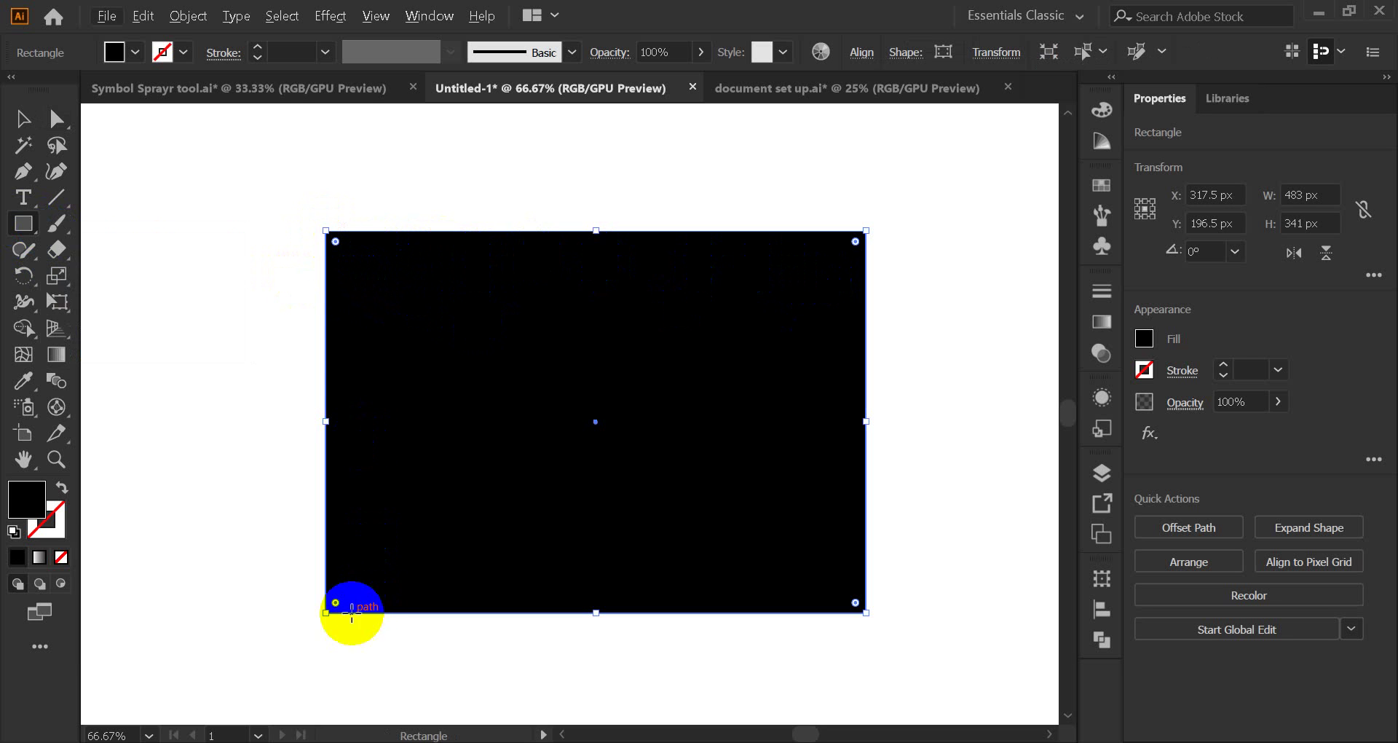
click(321, 614)
- With the Direct Selection tool, move the rectangle's upper-left anchor to about X 11, Y -61 px and its lower-right anchor to X 417, Y 256 px
click(63, 127)
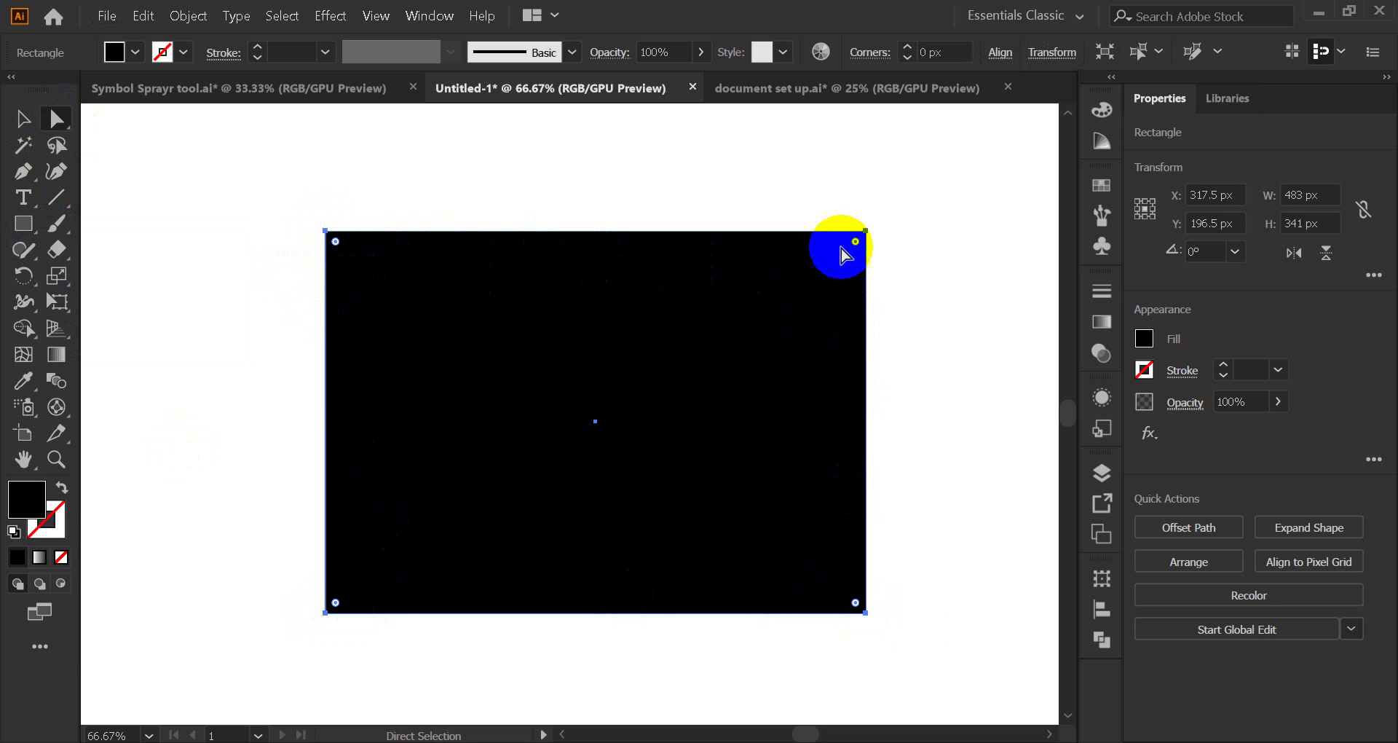
click(866, 232)
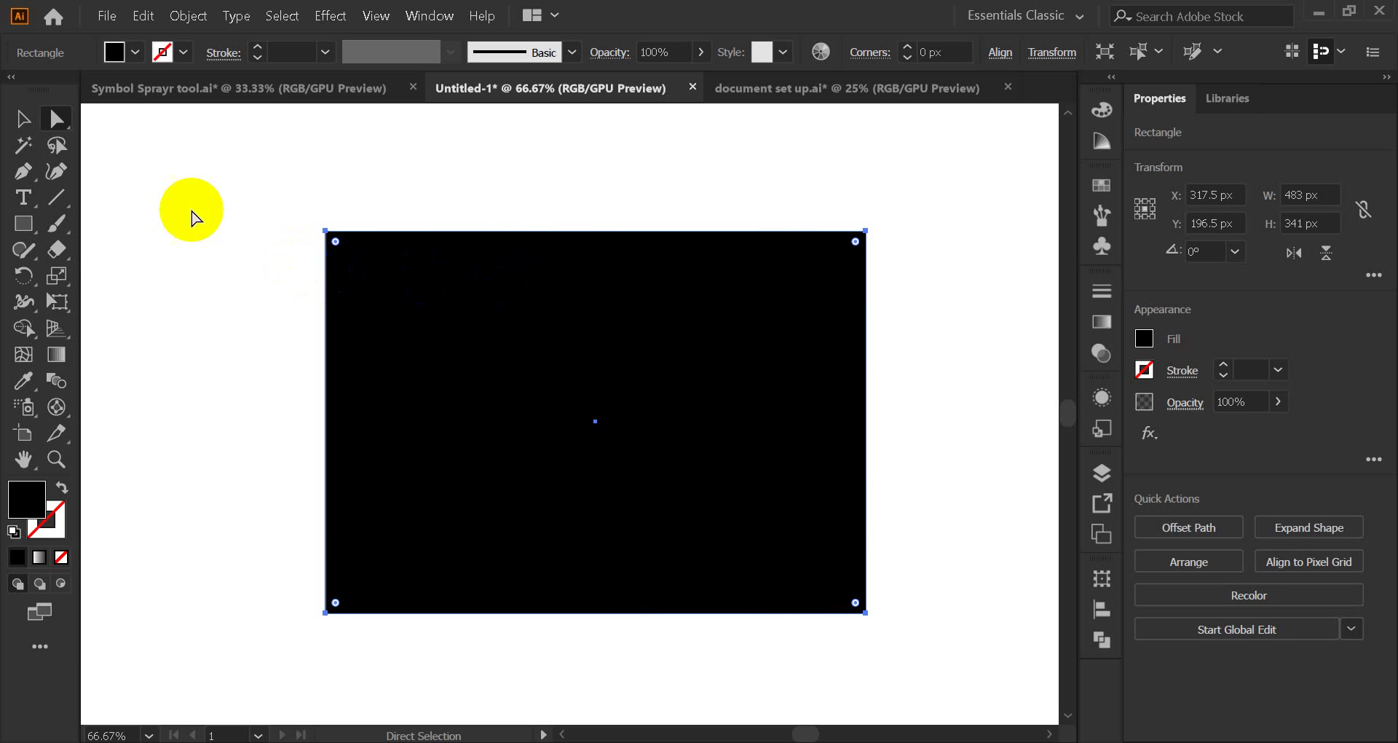
click(326, 233)
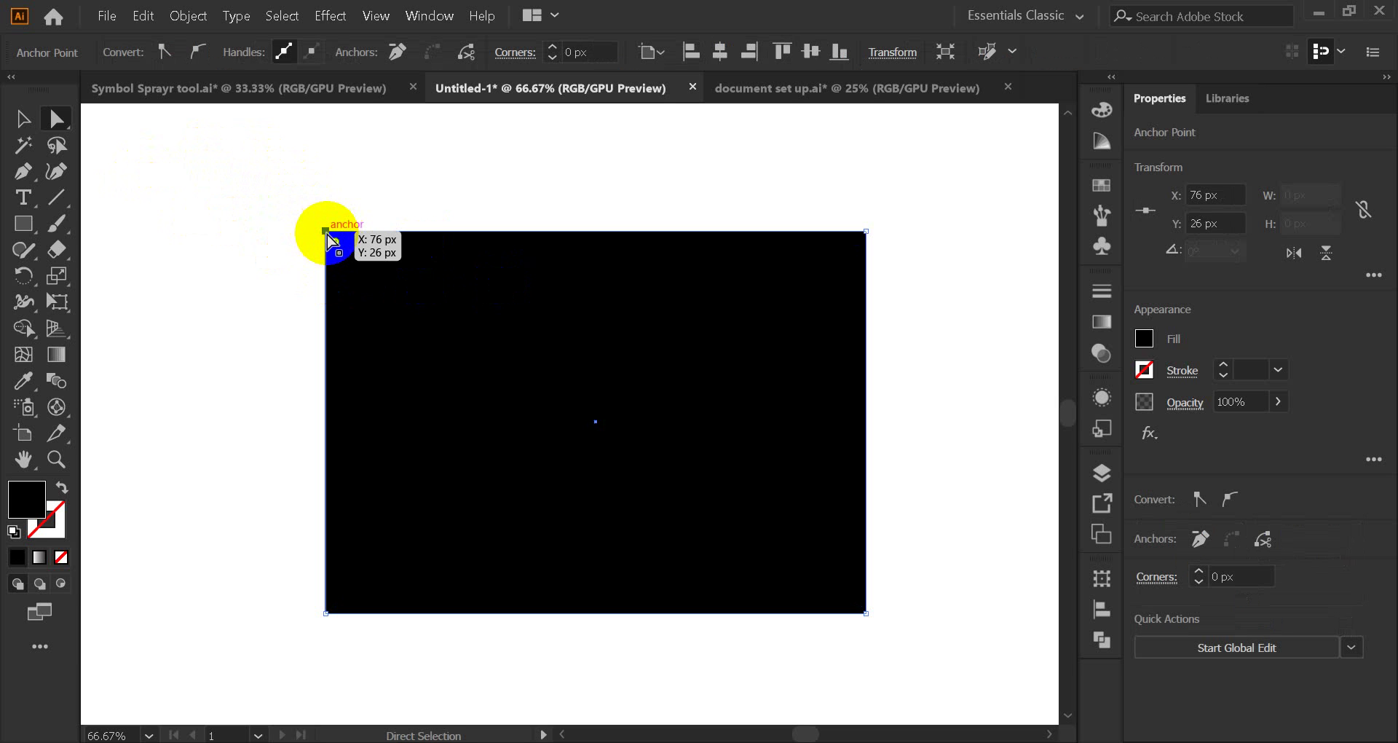
drag(327, 235, 251, 134)
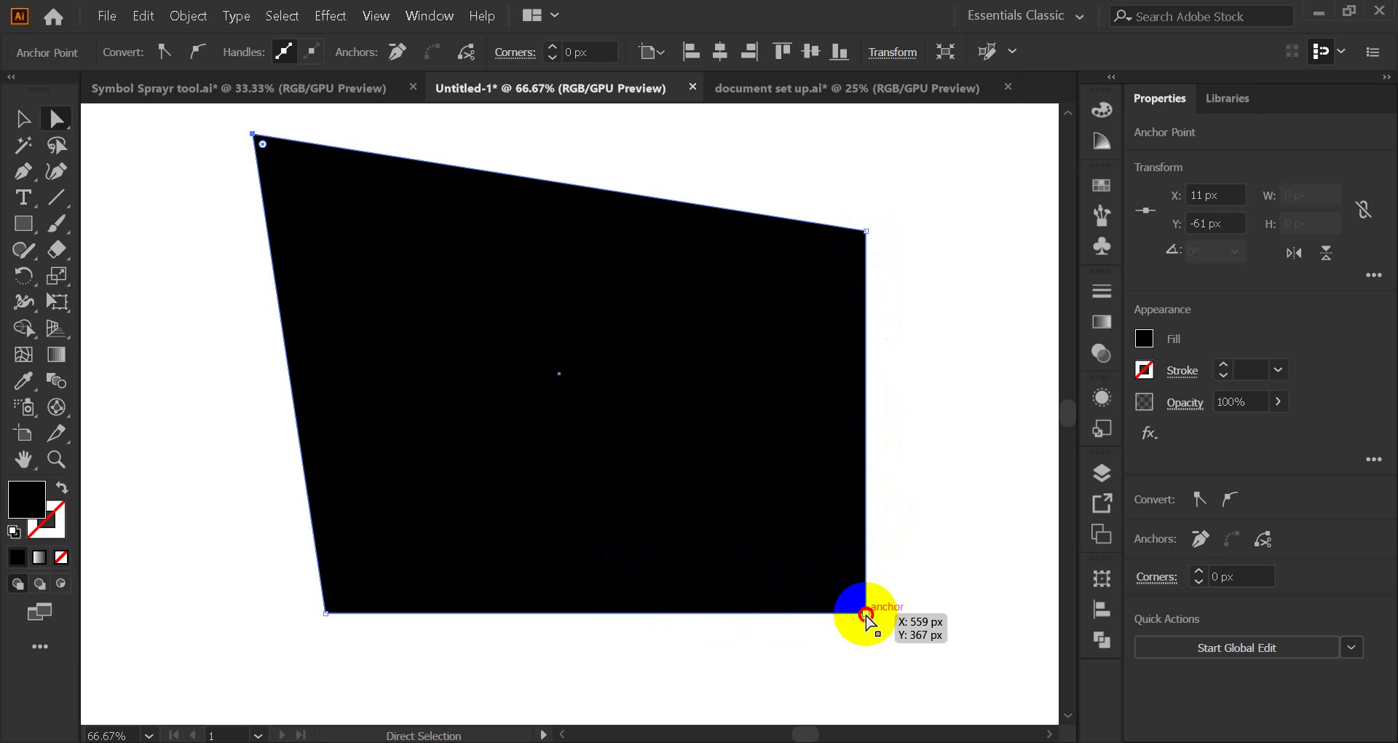
drag(865, 613, 706, 489)
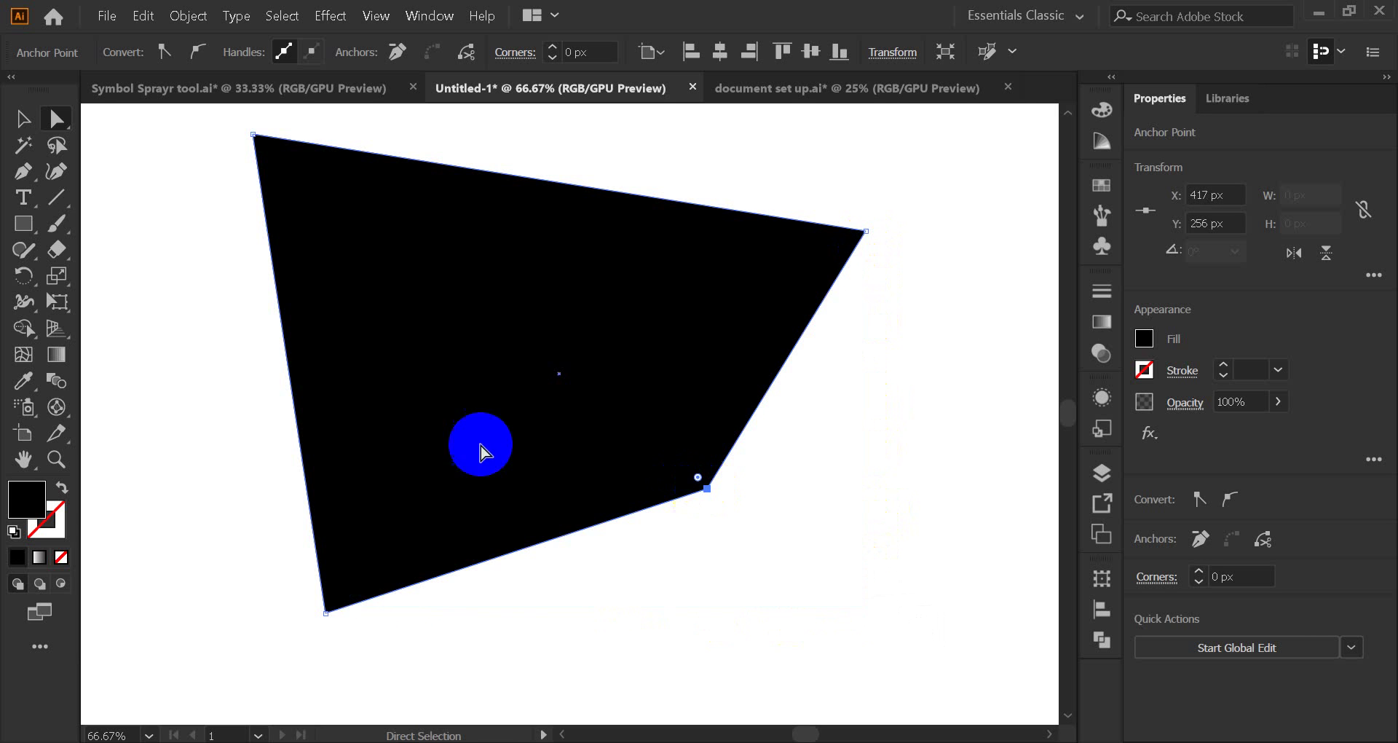
- Move the shape's upper-right anchor to X 542, Y -82 px and its lower-left anchor to X 320, Y 390 px
scroll(635, 460, up, 2)
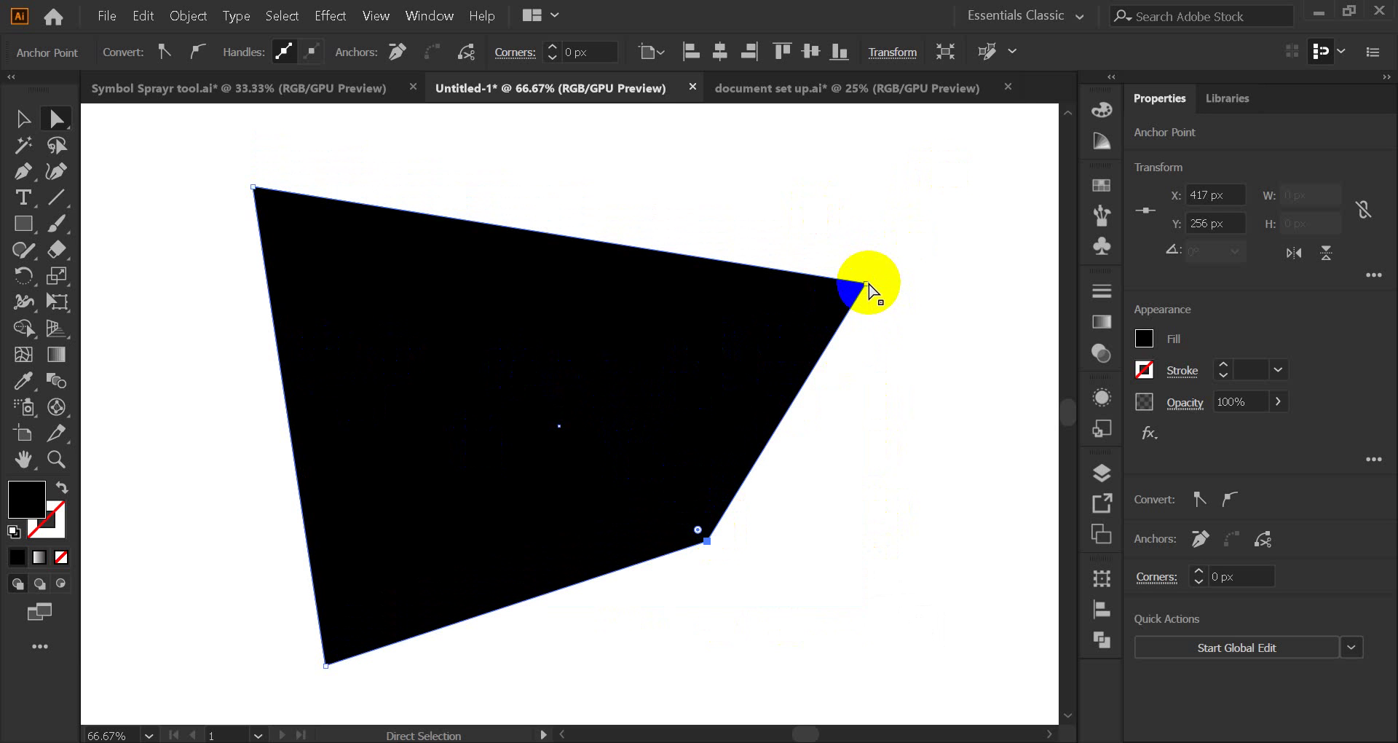
drag(866, 287, 846, 163)
mouse_move(732, 734)
click(641, 651)
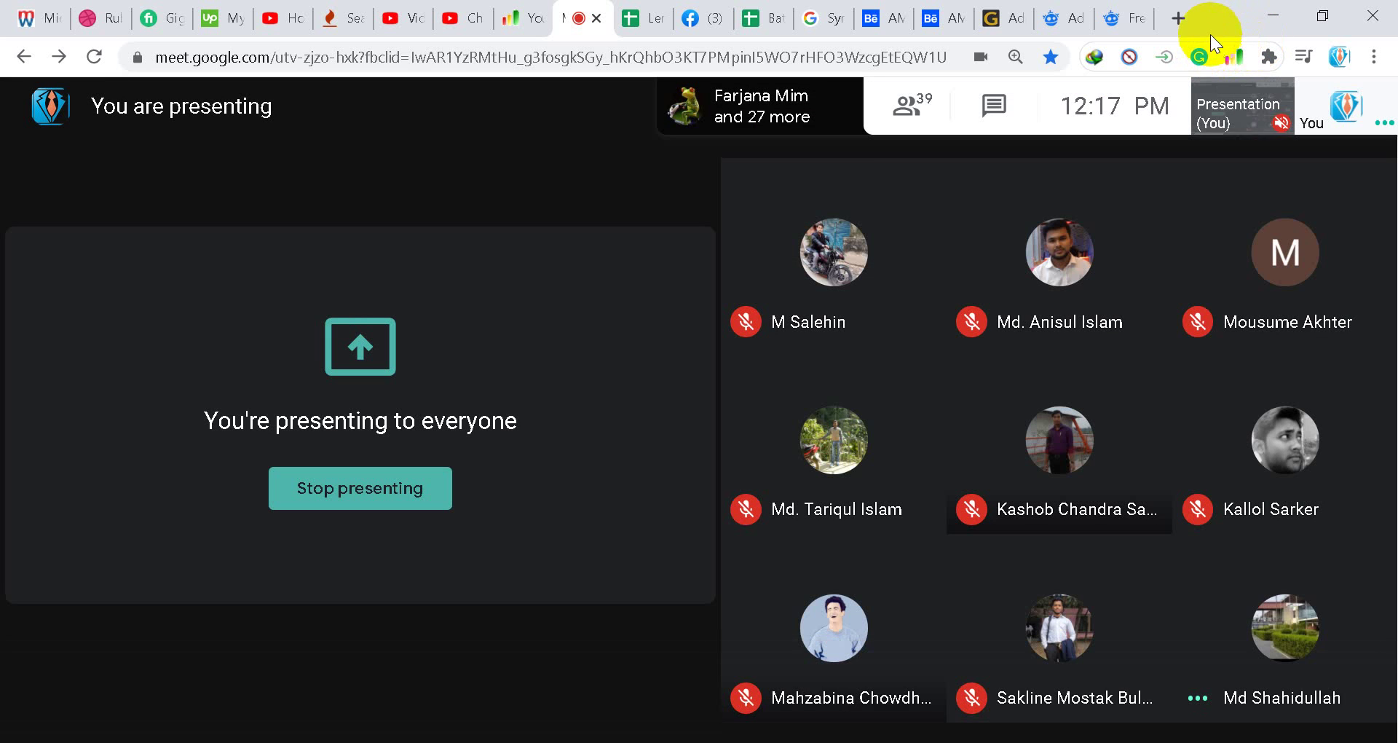
click(1273, 16)
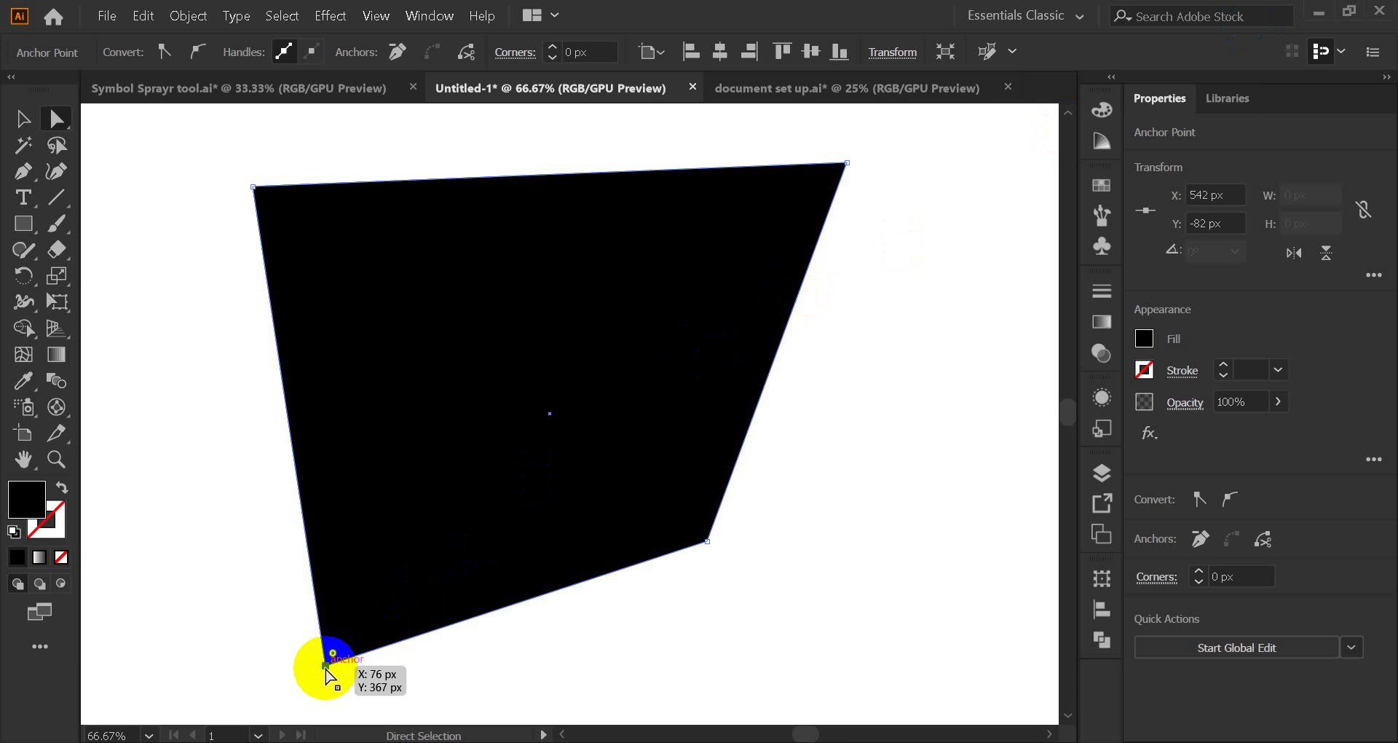
drag(325, 666, 597, 688)
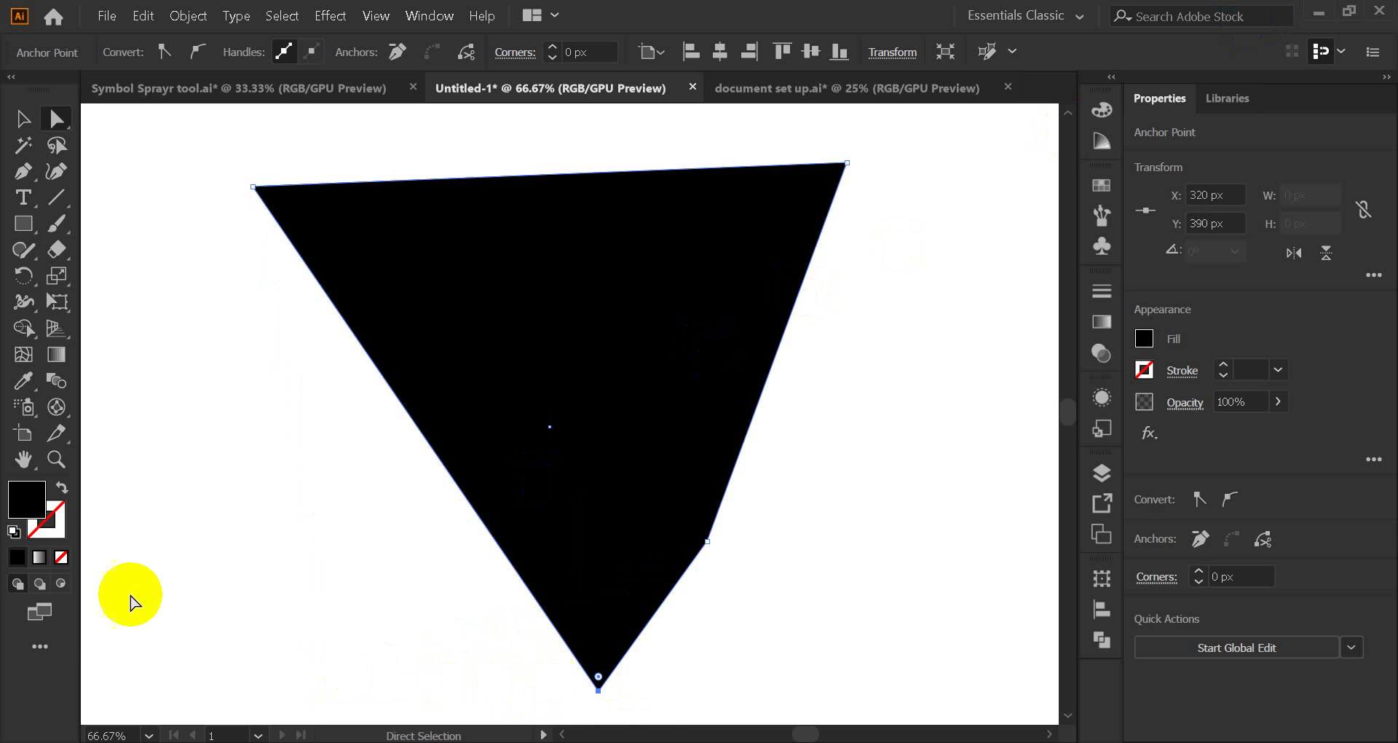
- Undo all the anchor edits and the preceding move of the rectangle
key(ctrl+z)
key(ctrl+z)
key(ctrl+z)
key(ctrl+z)
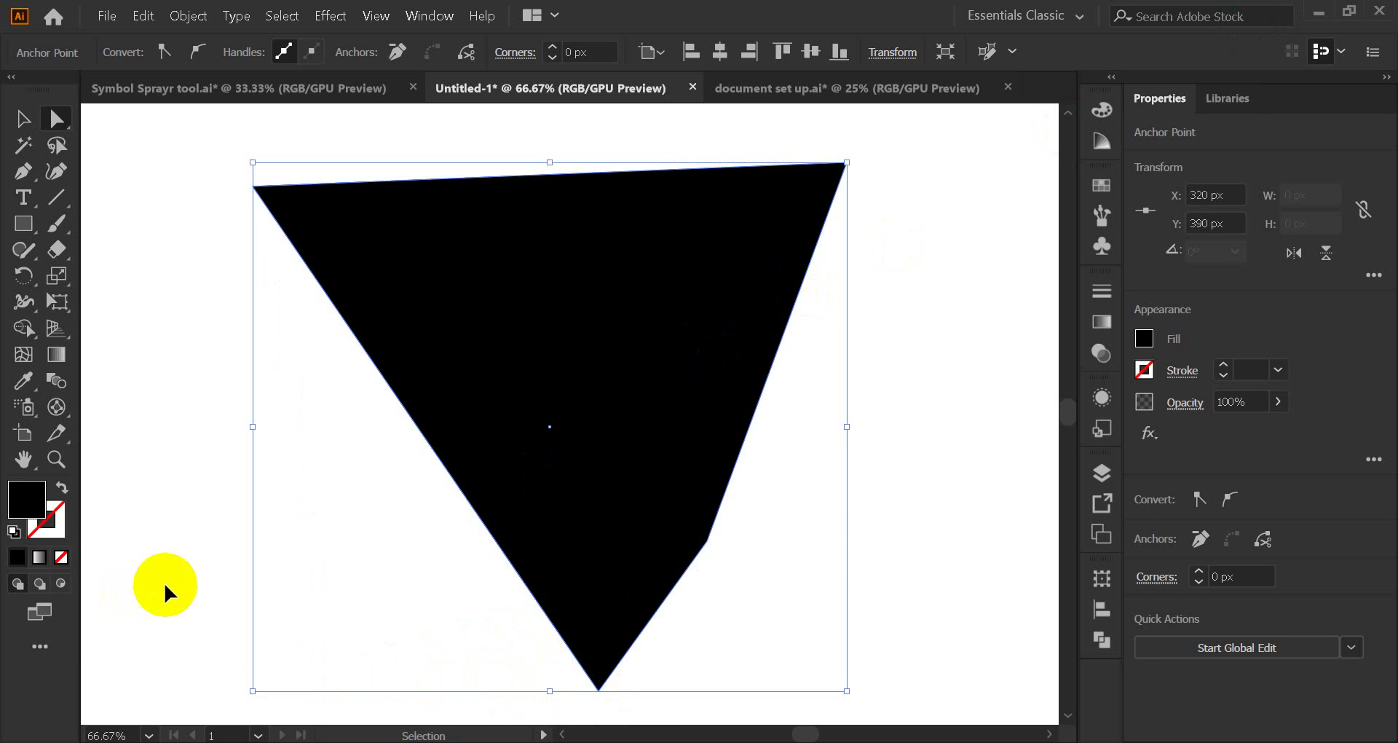
key(ctrl+z)
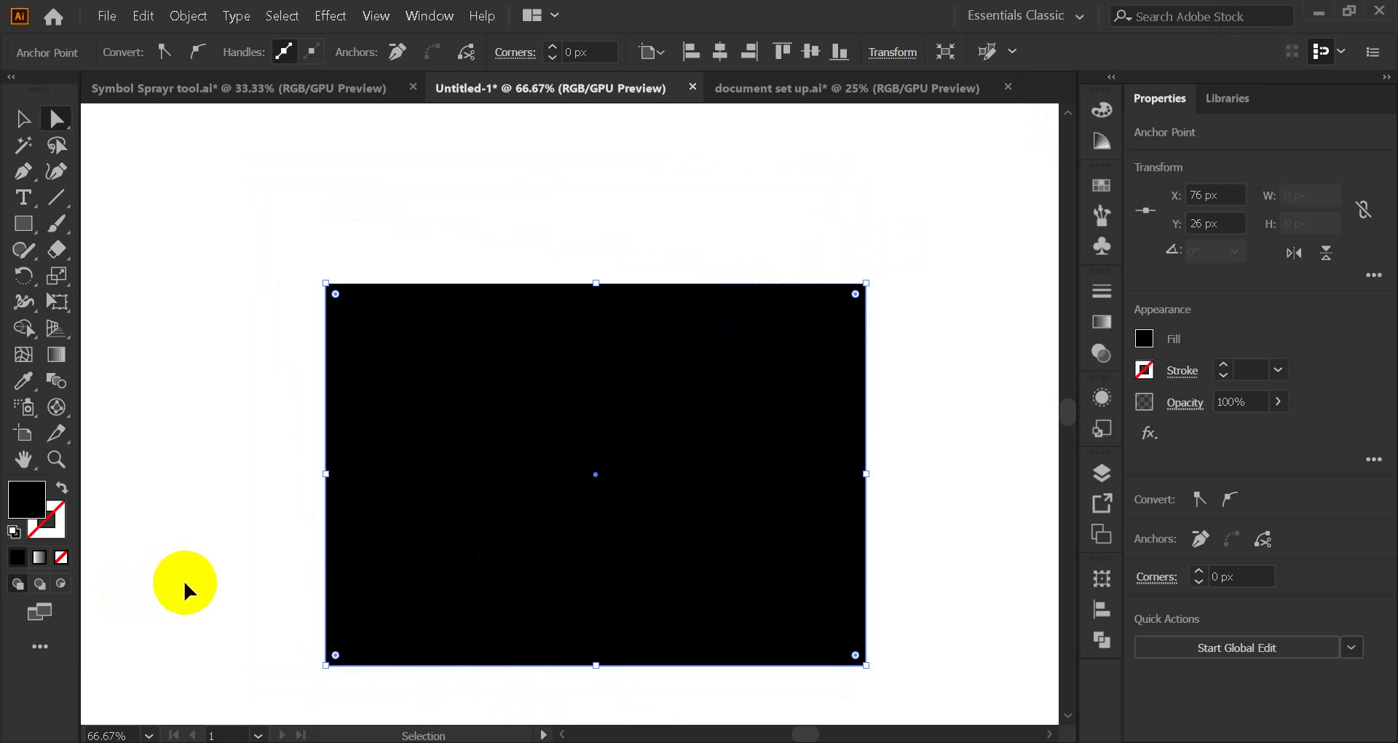
key(ctrl+z)
- Move the whole rectangle with the Selection tool to about X 333.5, Y 123.5 px and deselect it
click(24, 118)
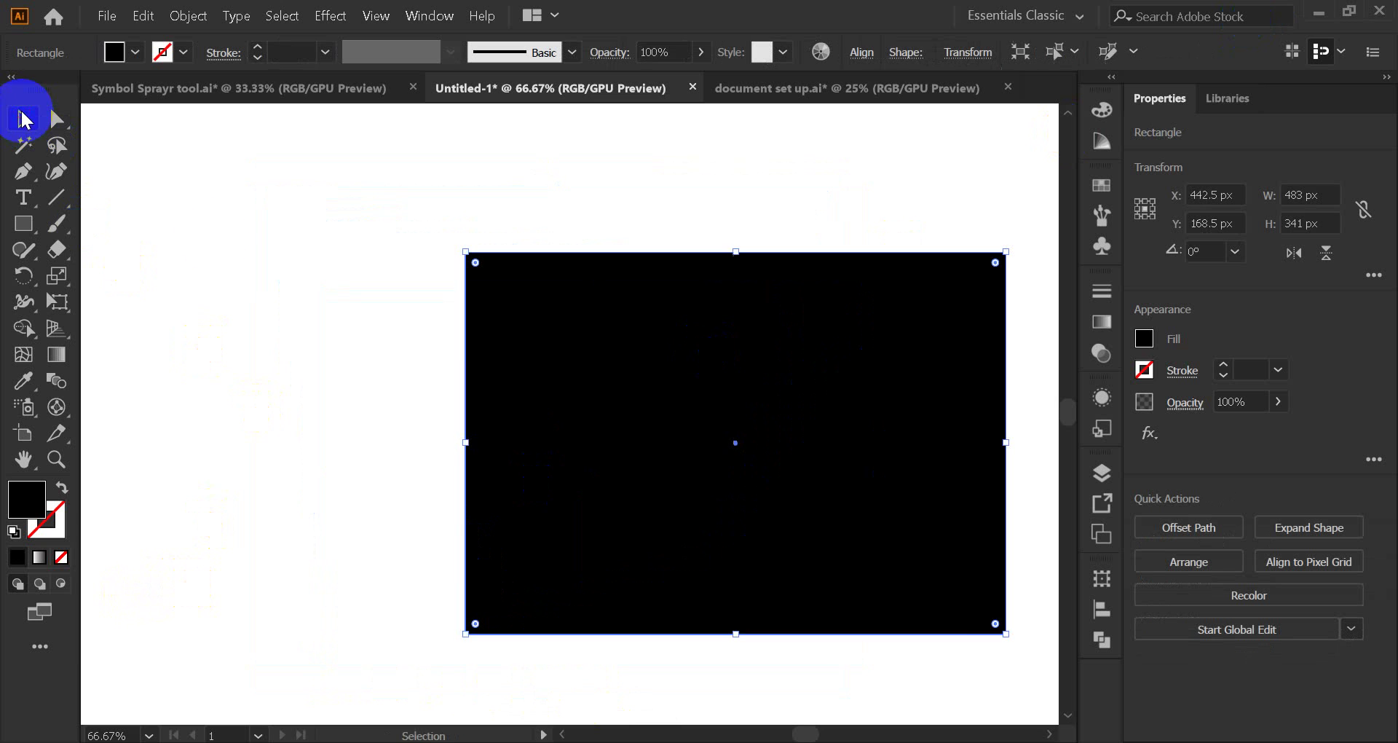
drag(678, 447, 536, 397)
click(670, 165)
click(387, 293)
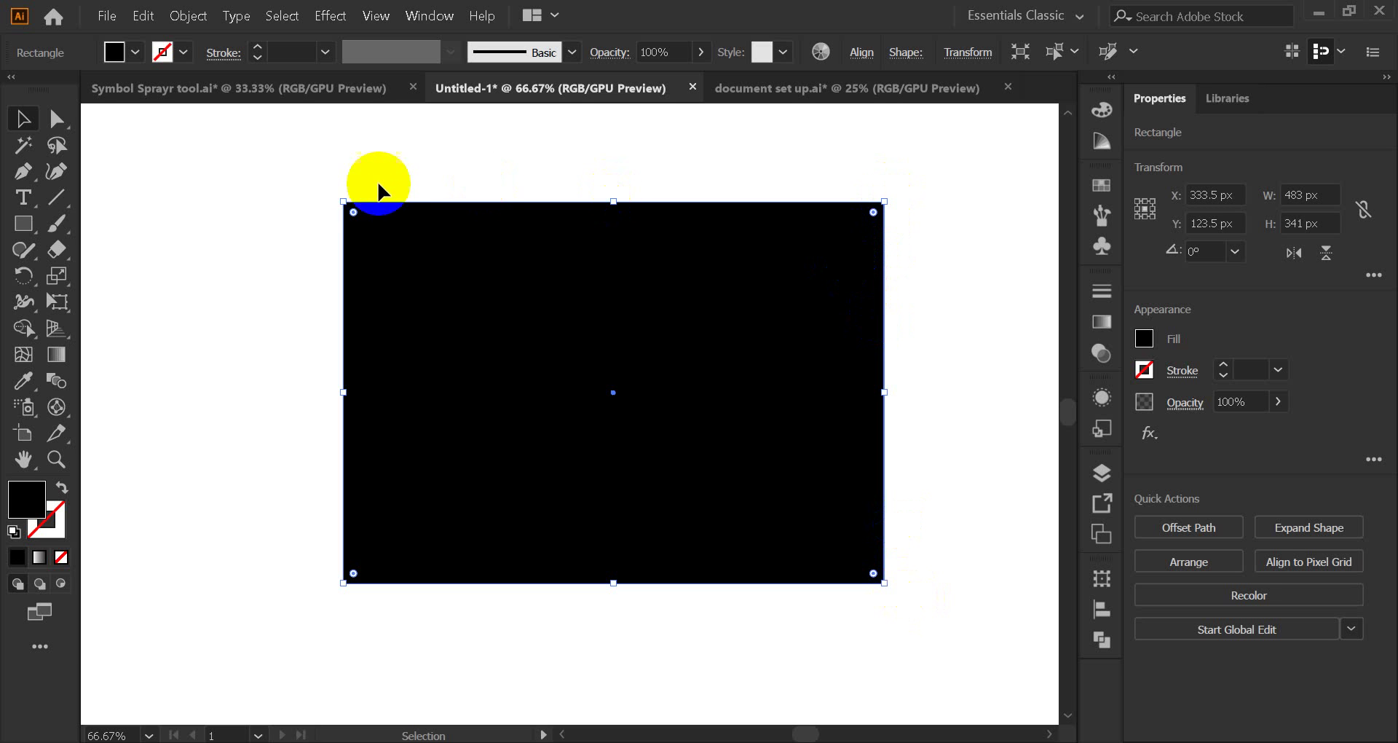
click(187, 181)
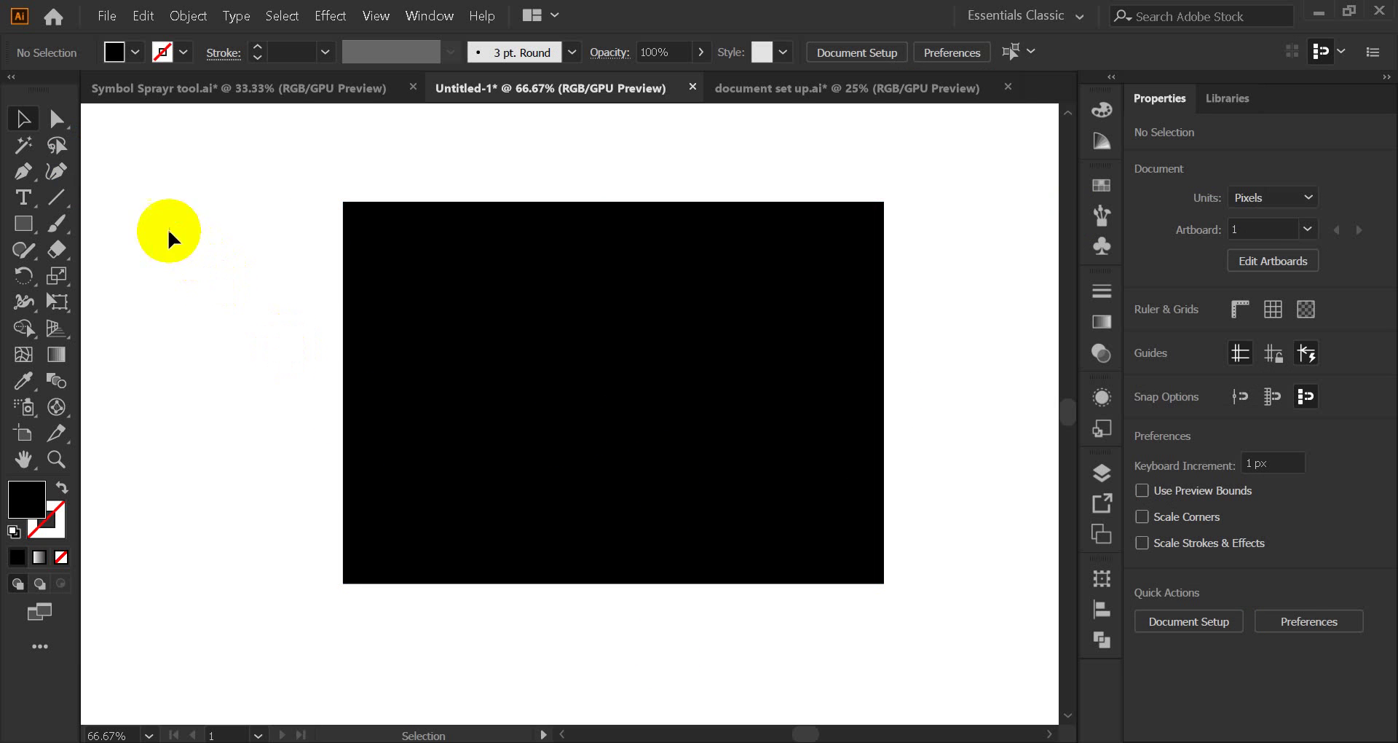
click(392, 315)
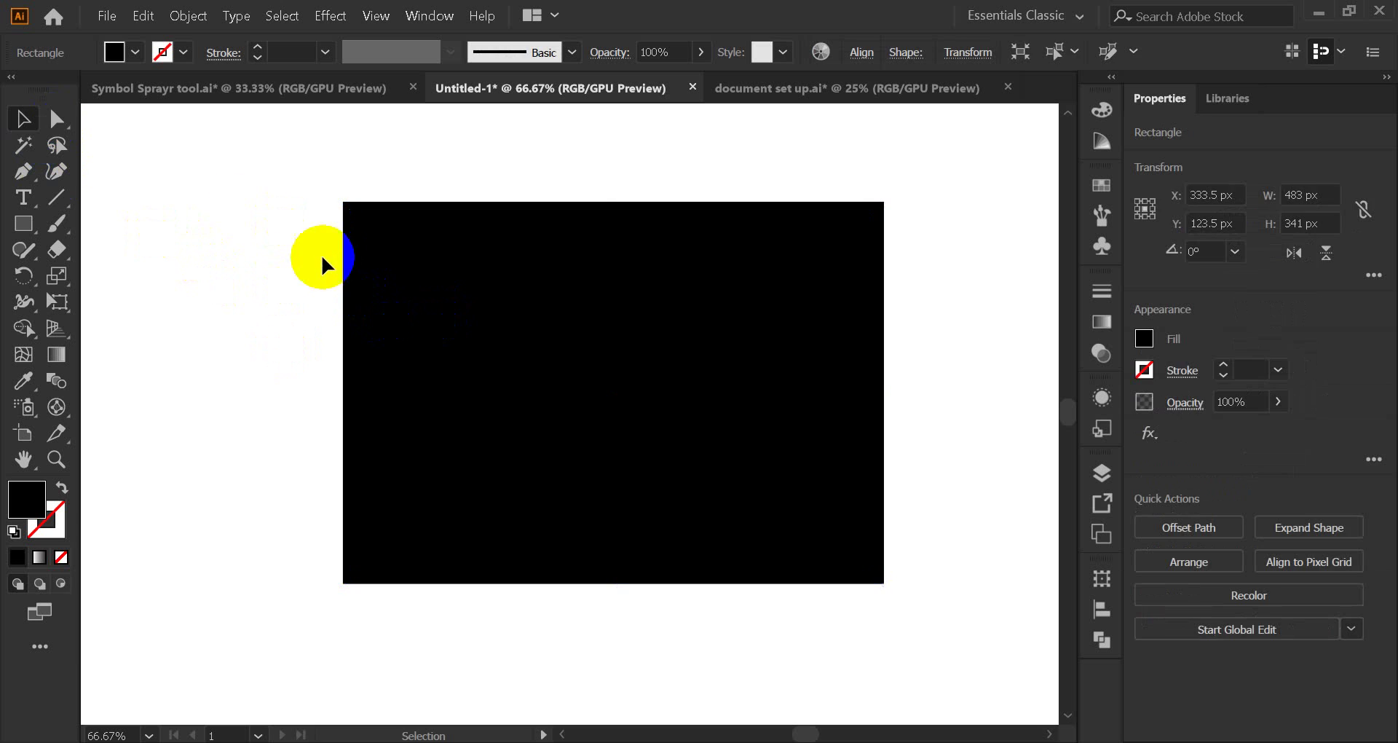
click(322, 266)
- Select the whole rectangle with the Direct Selection tool and move it to about X 308.5, Y 134.5 px
click(57, 118)
click(458, 312)
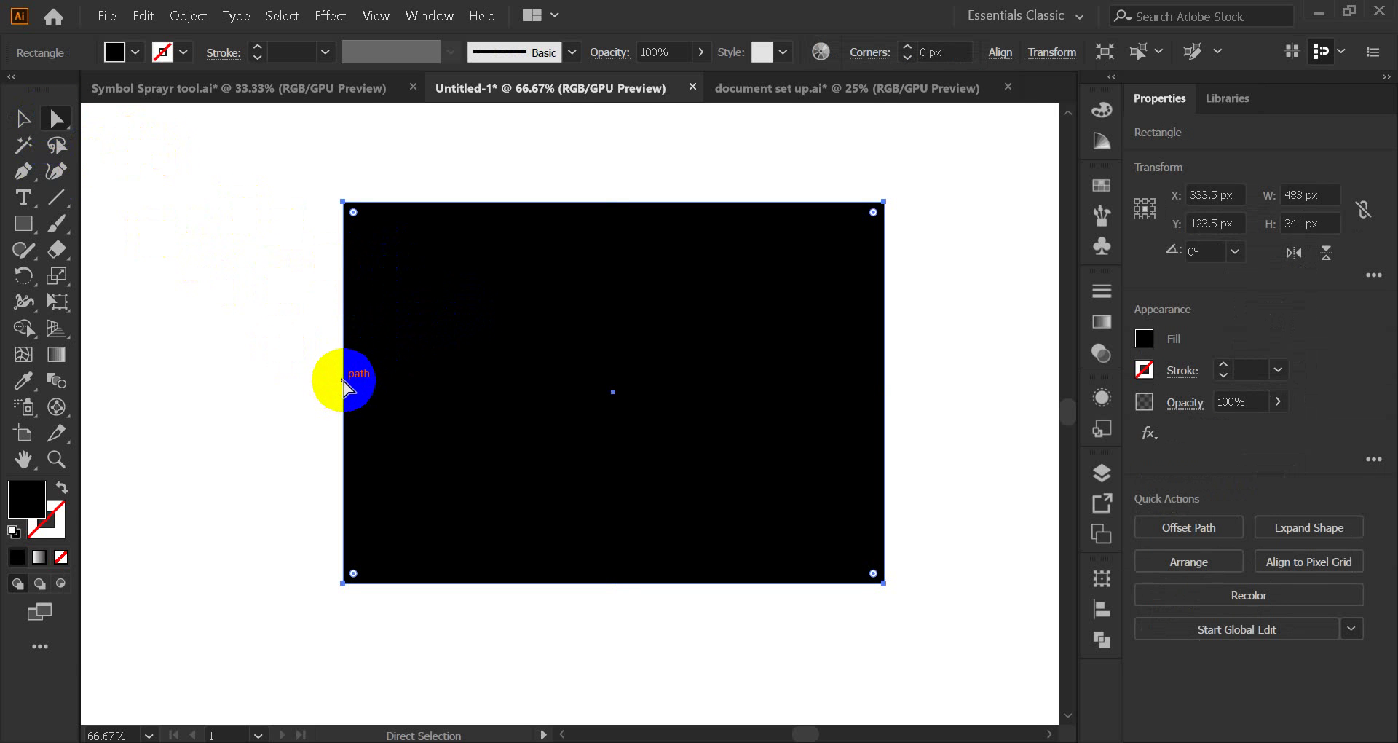
mouse_move(343, 386)
mouse_down()
mouse_move(230, 382)
mouse_move(399, 413)
mouse_move(365, 403)
mouse_up()
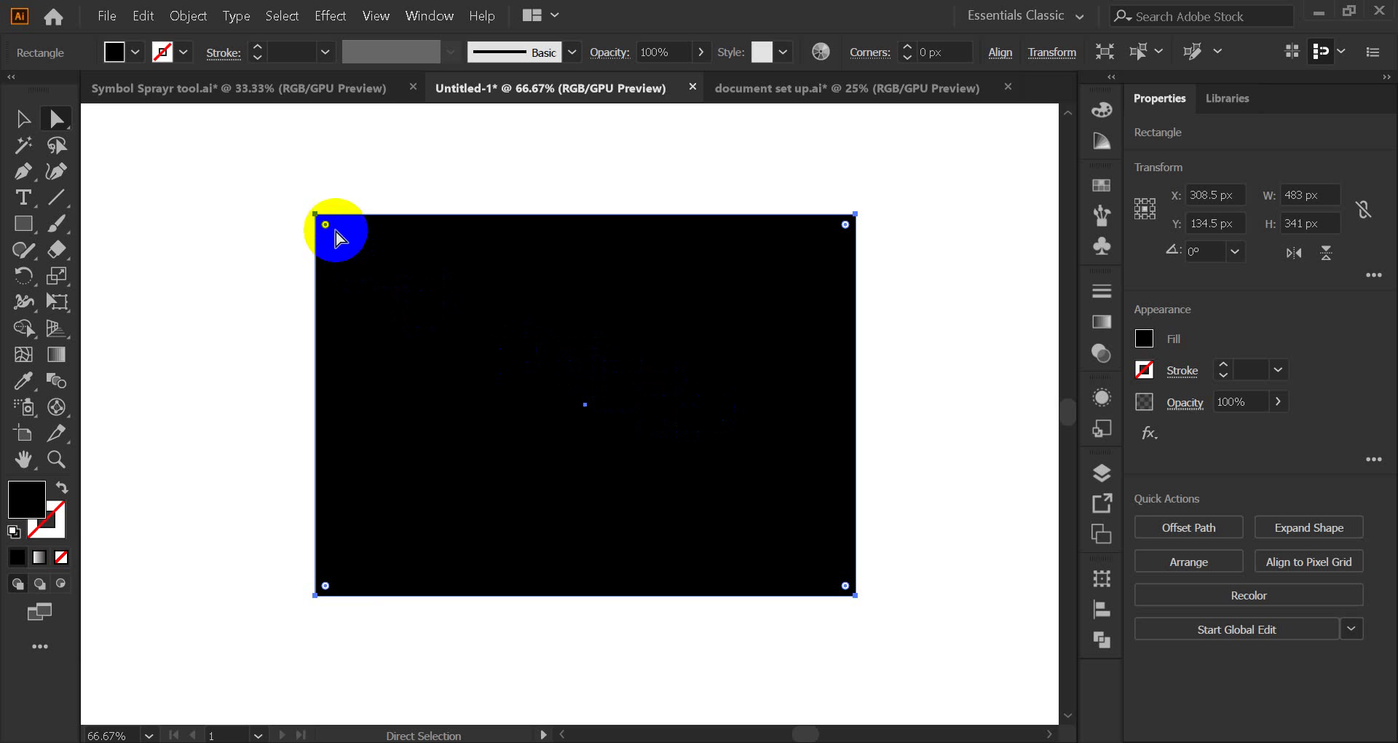
- Try moving the upper-right anchor to X 601, Y -85 px and the lower-right anchor to X 452, Y 231 px, and undo both moves
click(856, 216)
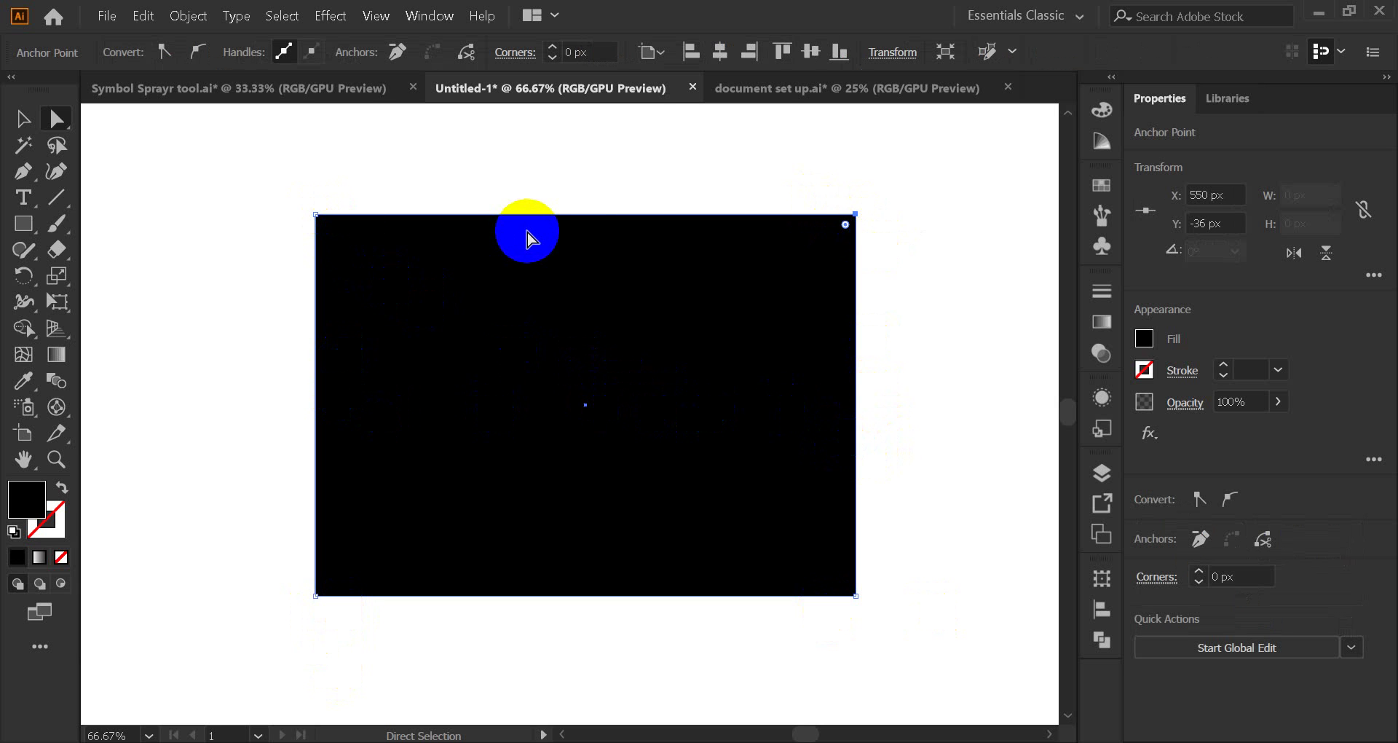
drag(856, 216, 912, 159)
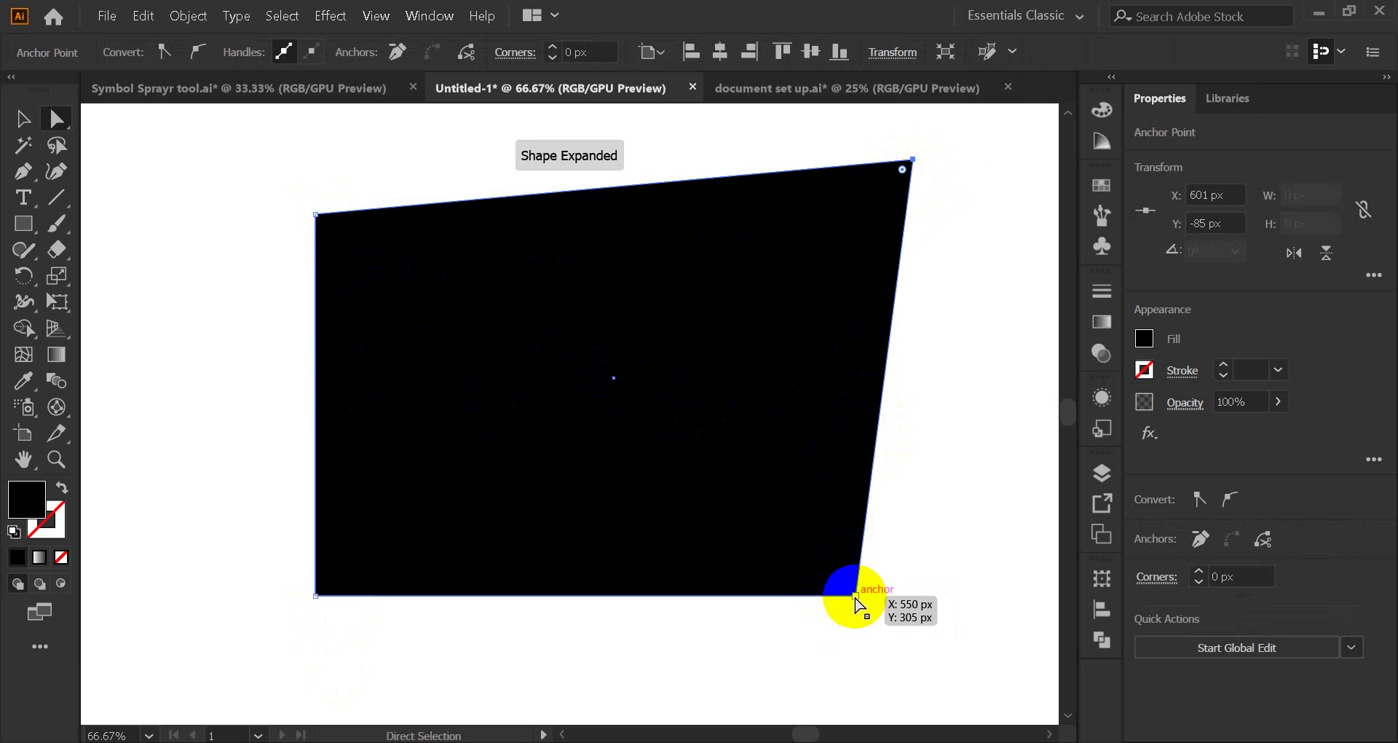
drag(855, 595, 748, 514)
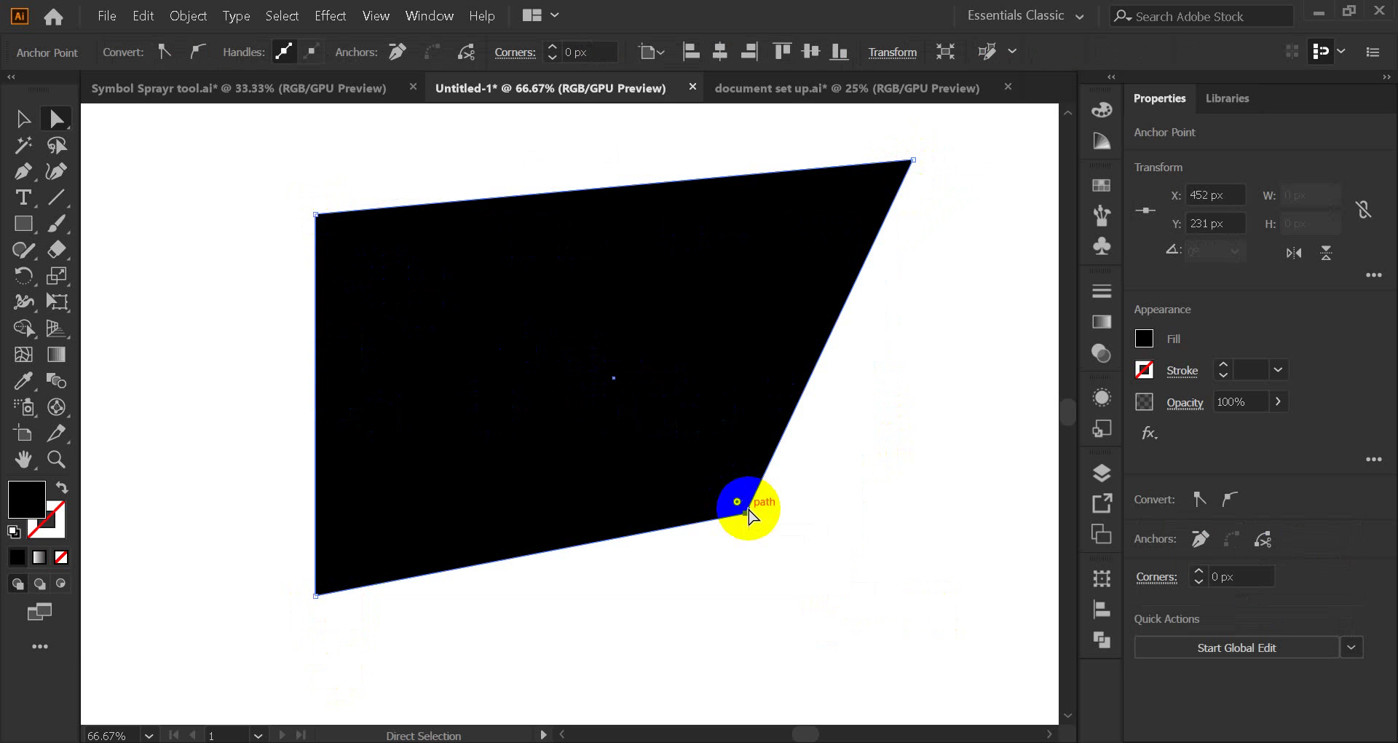
key(ctrl+z)
key(ctrl+z)
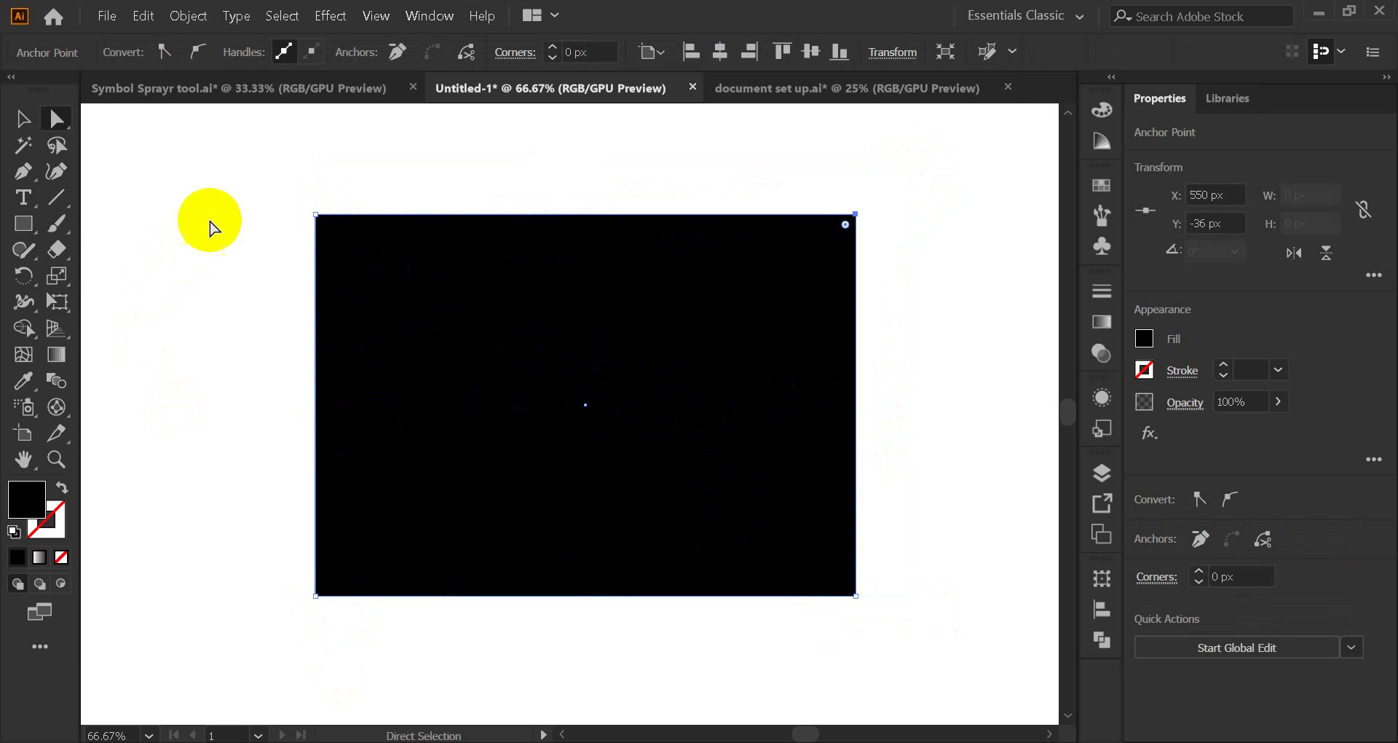
- Select the rectangle's two left anchors together with Direct Selection, try shifting them downward as a pair, and undo the shift
drag(241, 175, 346, 619)
click(22, 118)
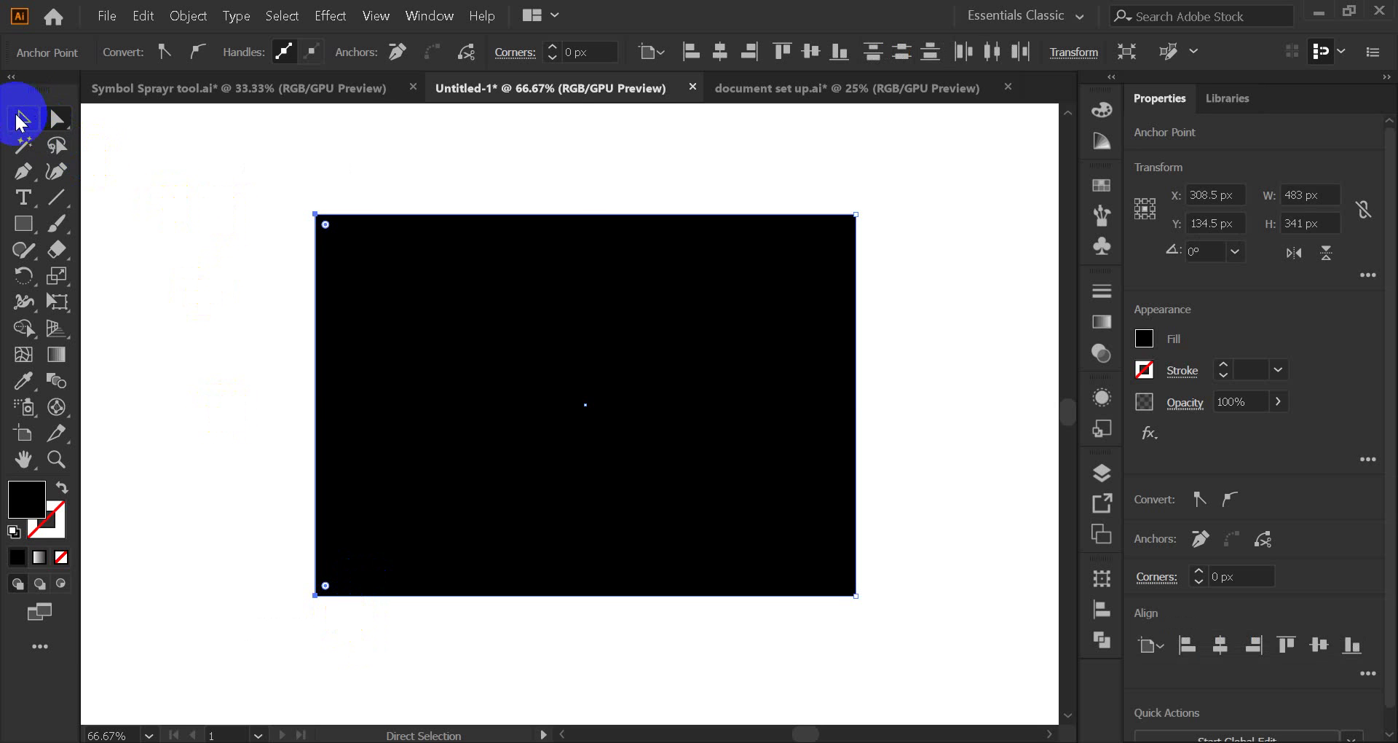
click(175, 177)
click(57, 120)
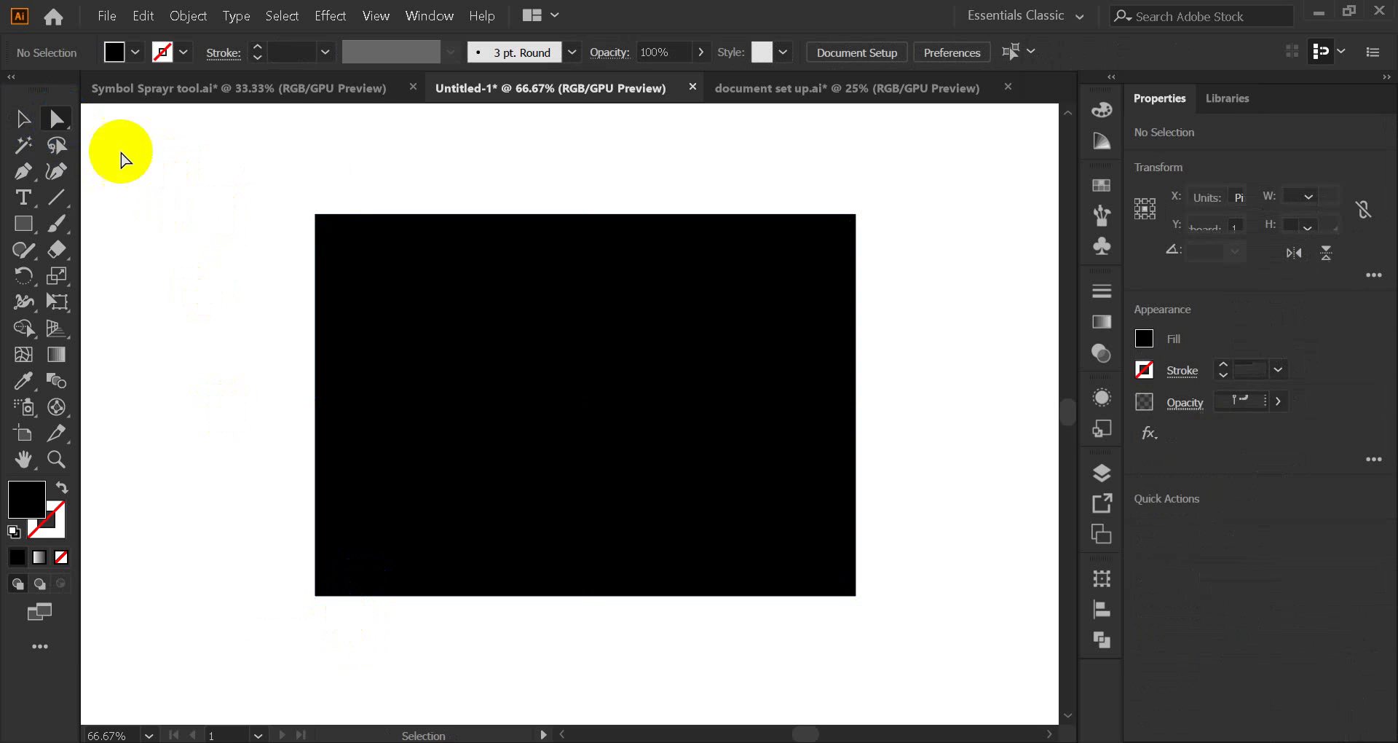
drag(216, 155, 354, 645)
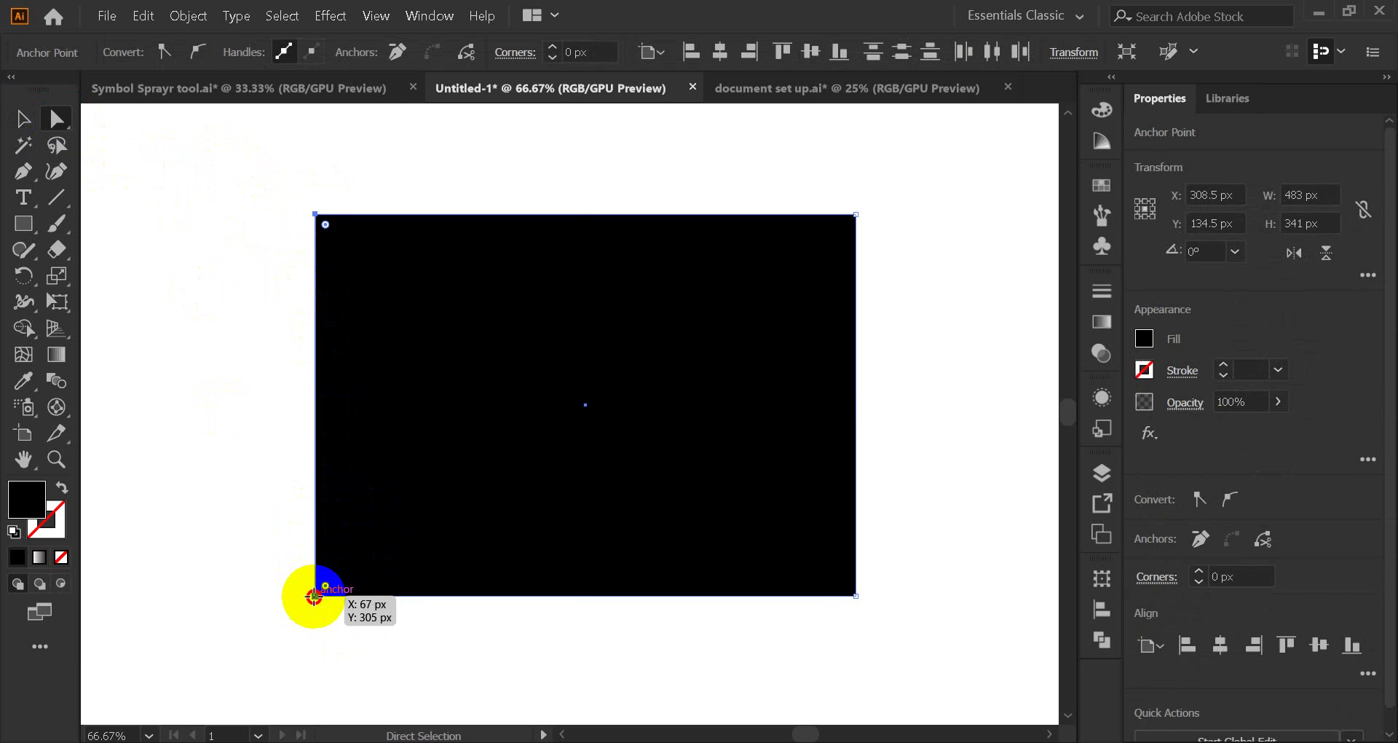
drag(314, 596, 306, 665)
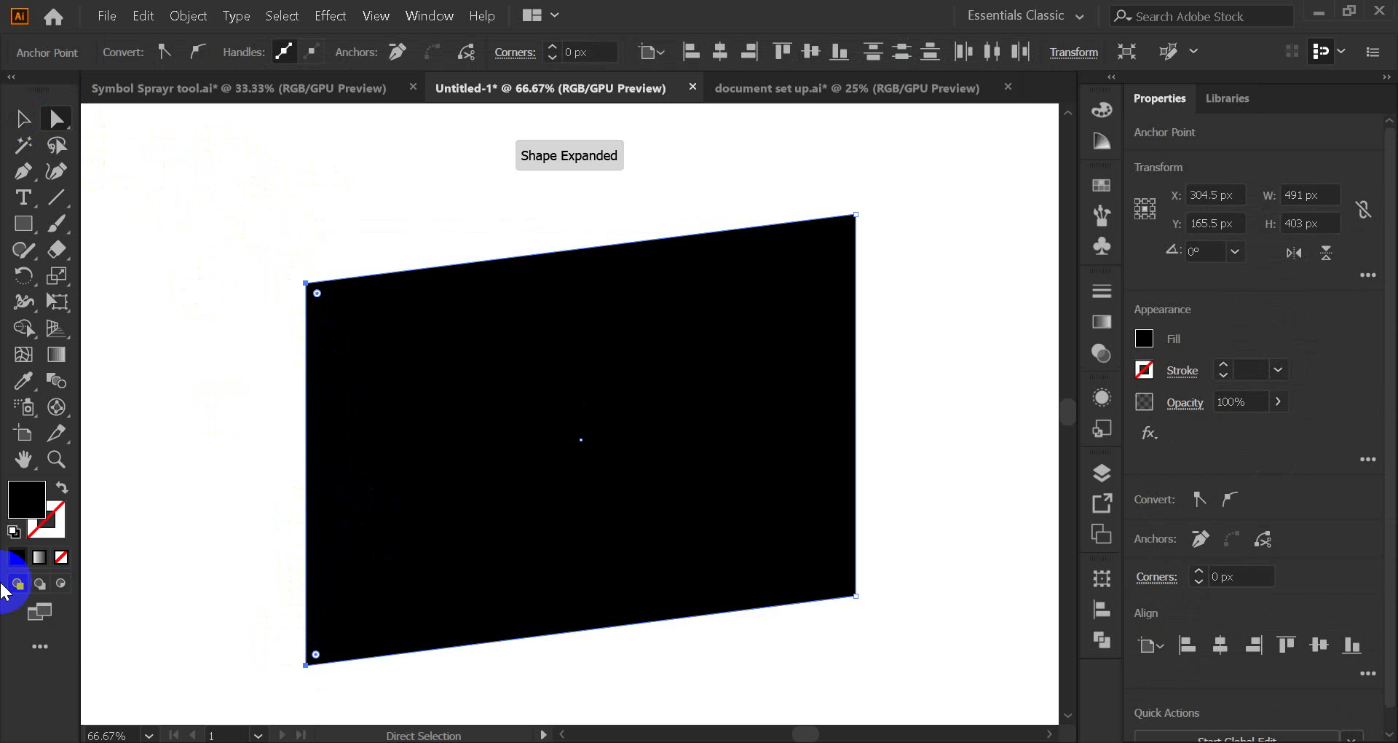
key(ctrl+z)
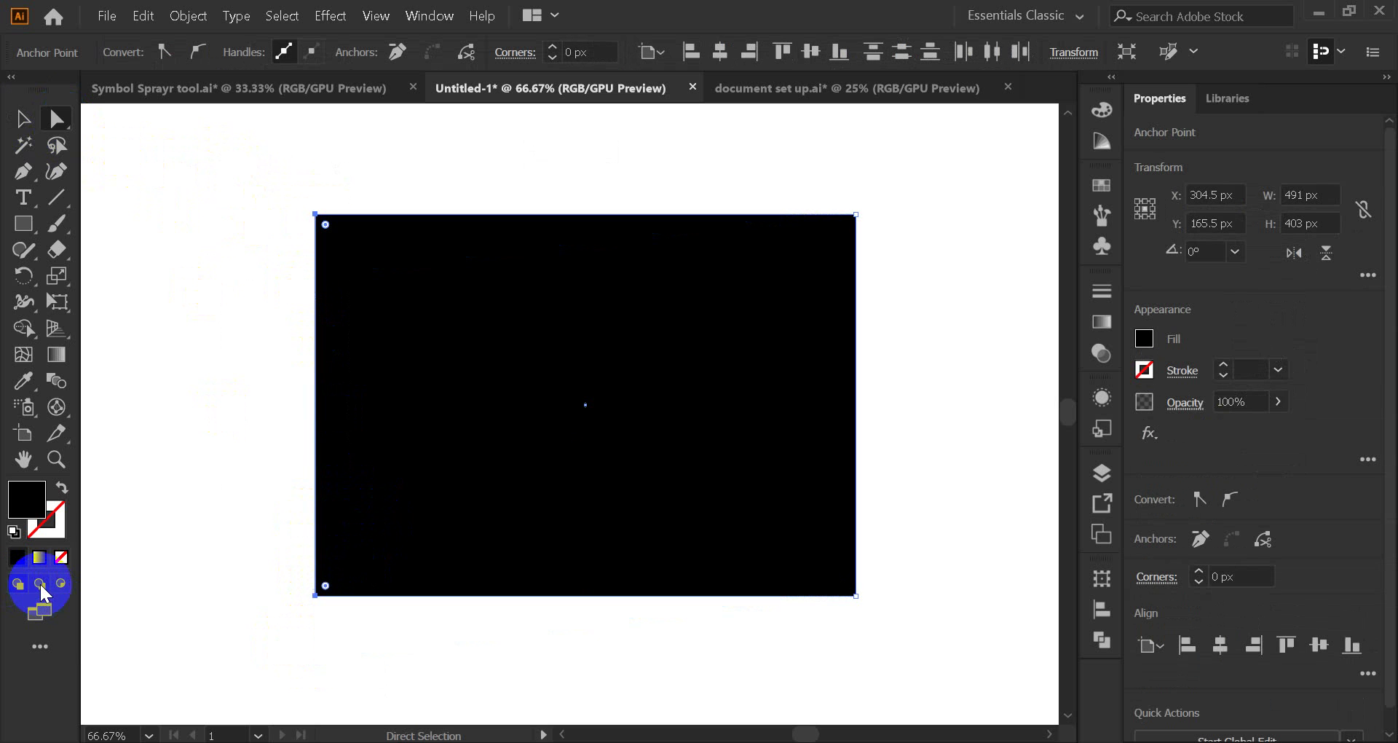
- Shift the rectangle's two right anchors down together until the shape is about 380 px high, and deselect it
drag(811, 173, 919, 618)
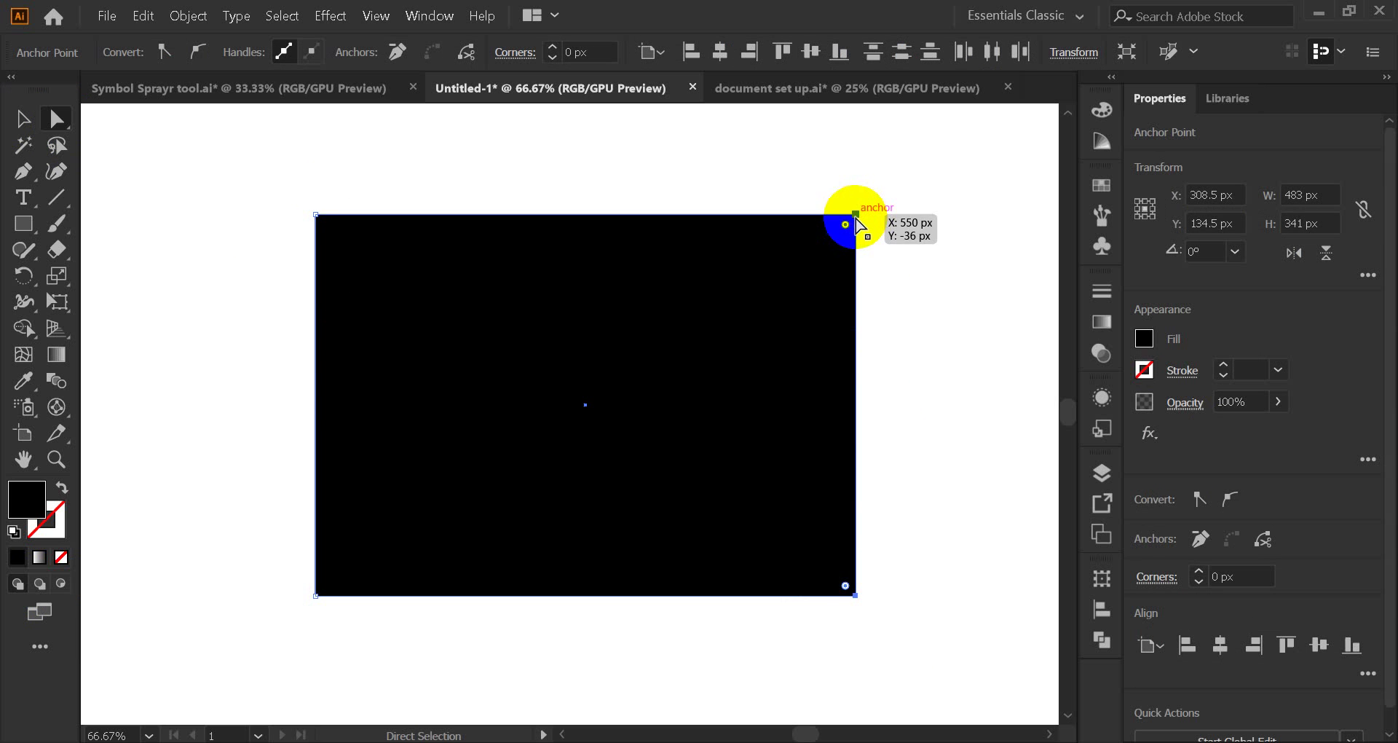
drag(857, 218, 856, 257)
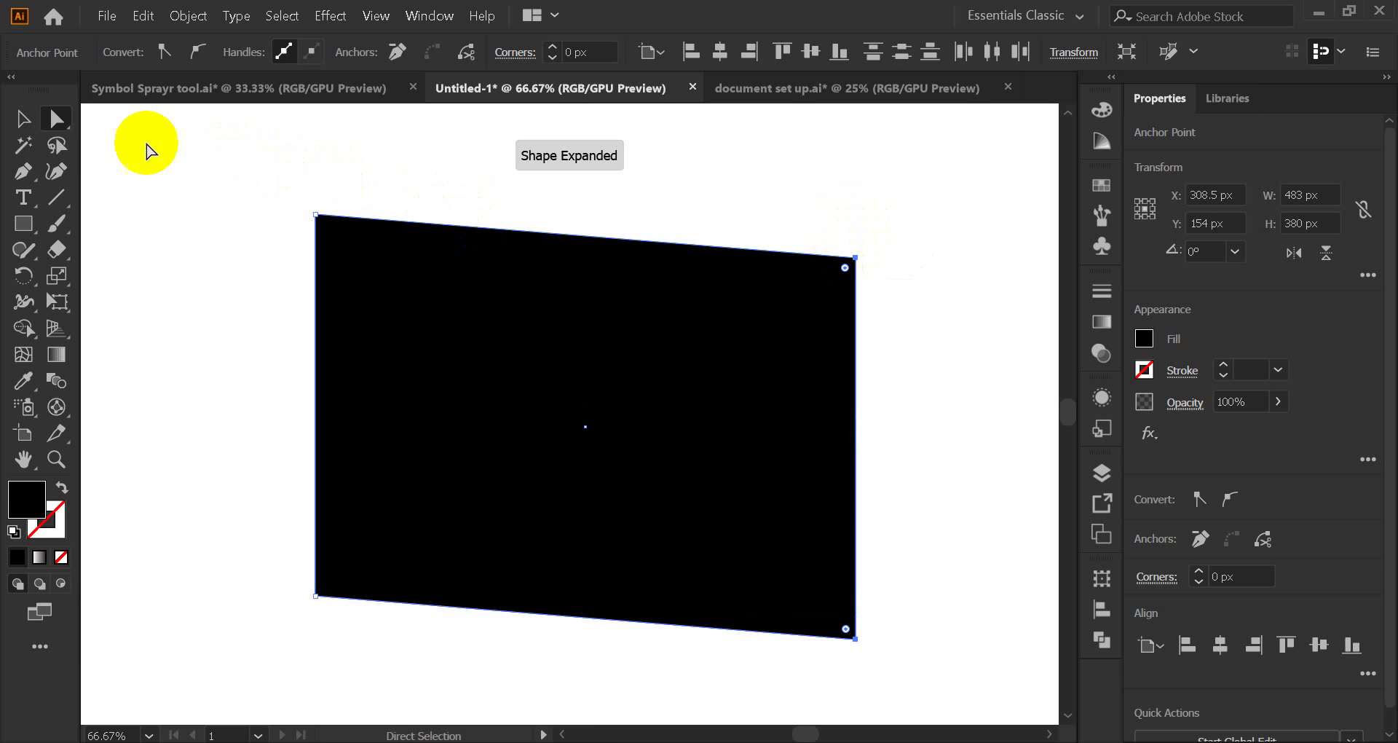
click(17, 126)
click(223, 213)
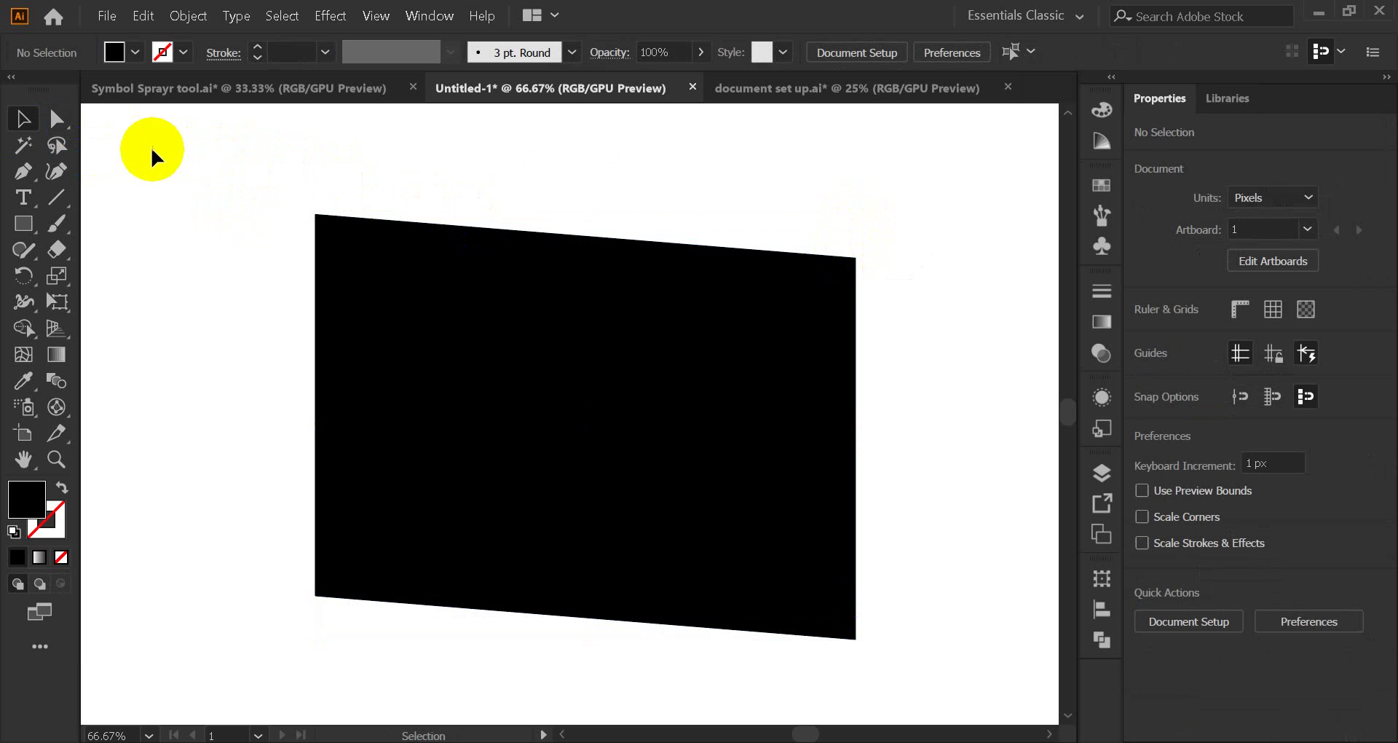
- Select both upper anchors with Direct Selection, try rounding their corners to a 241.5 px radius, and undo the rounding
click(57, 122)
drag(250, 167, 936, 306)
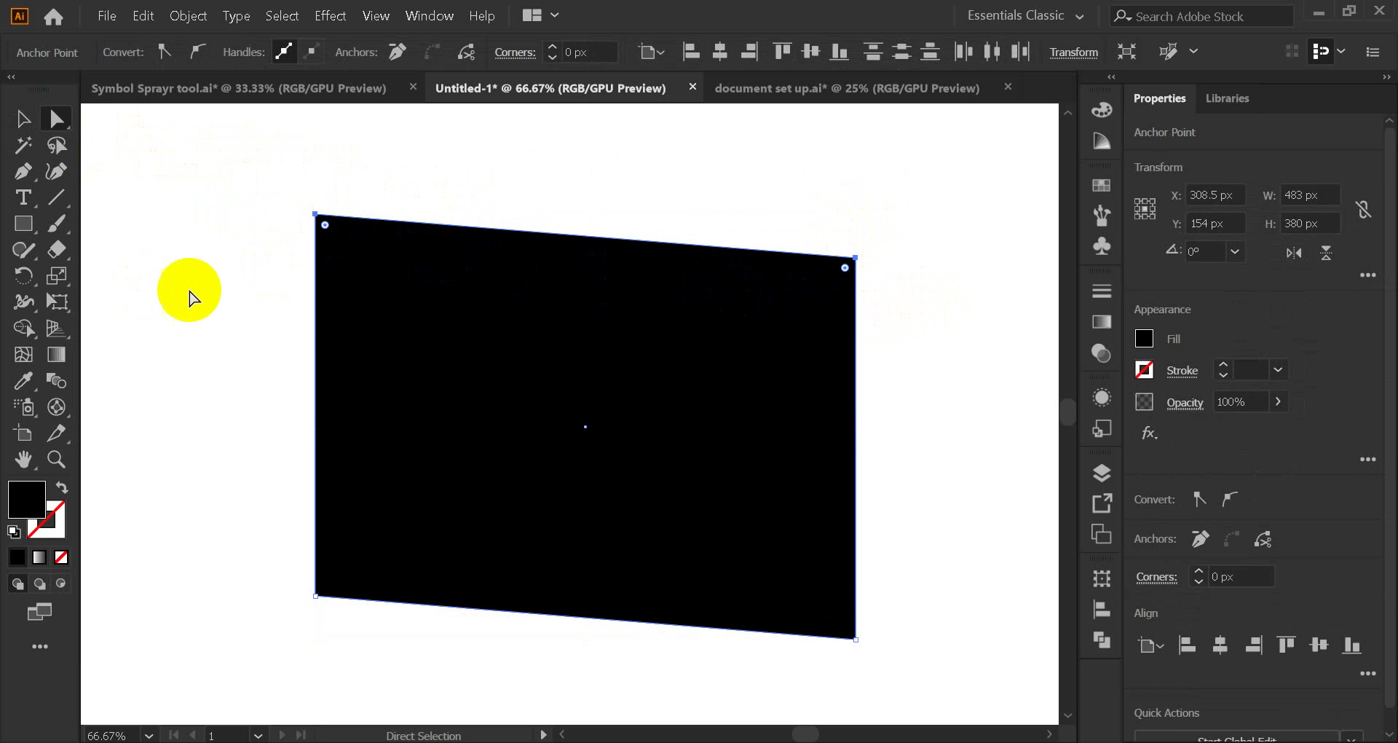
scroll(342, 232, up, 5)
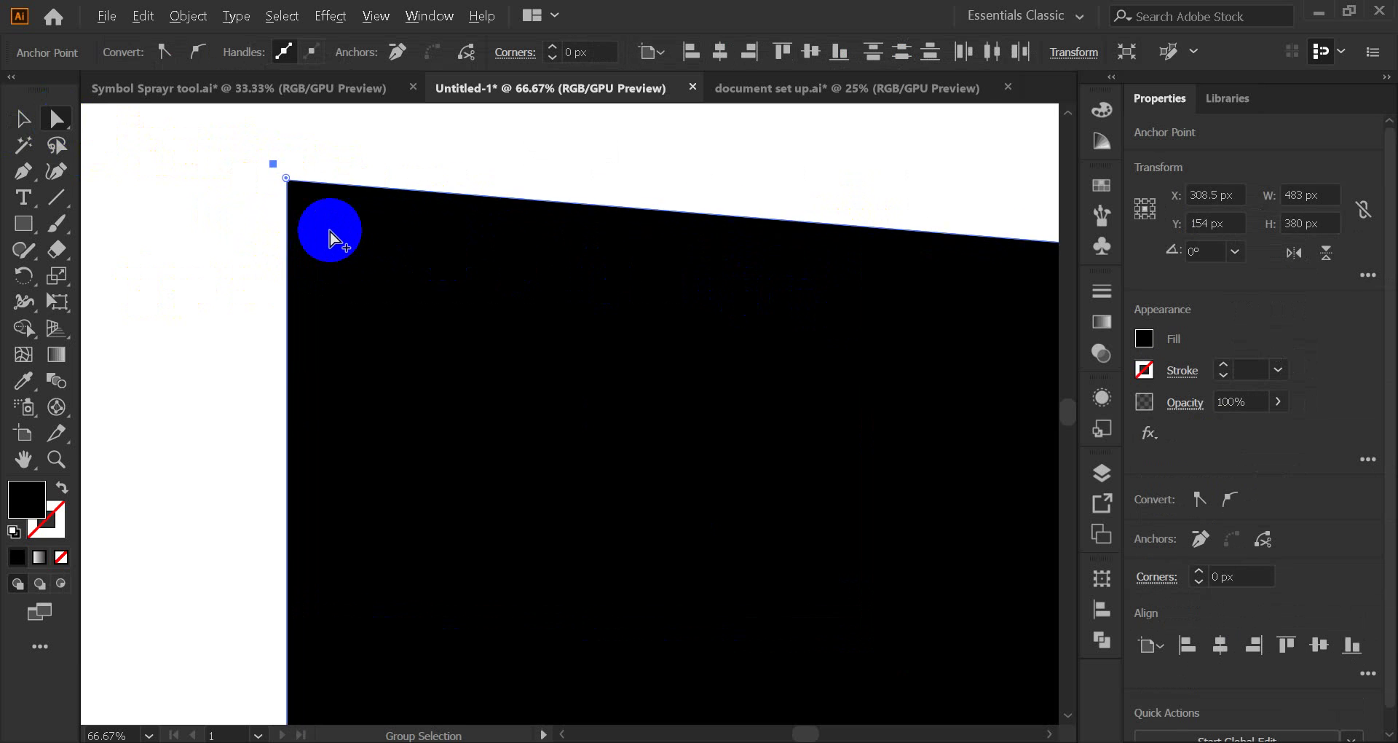
scroll(281, 186, down, 6)
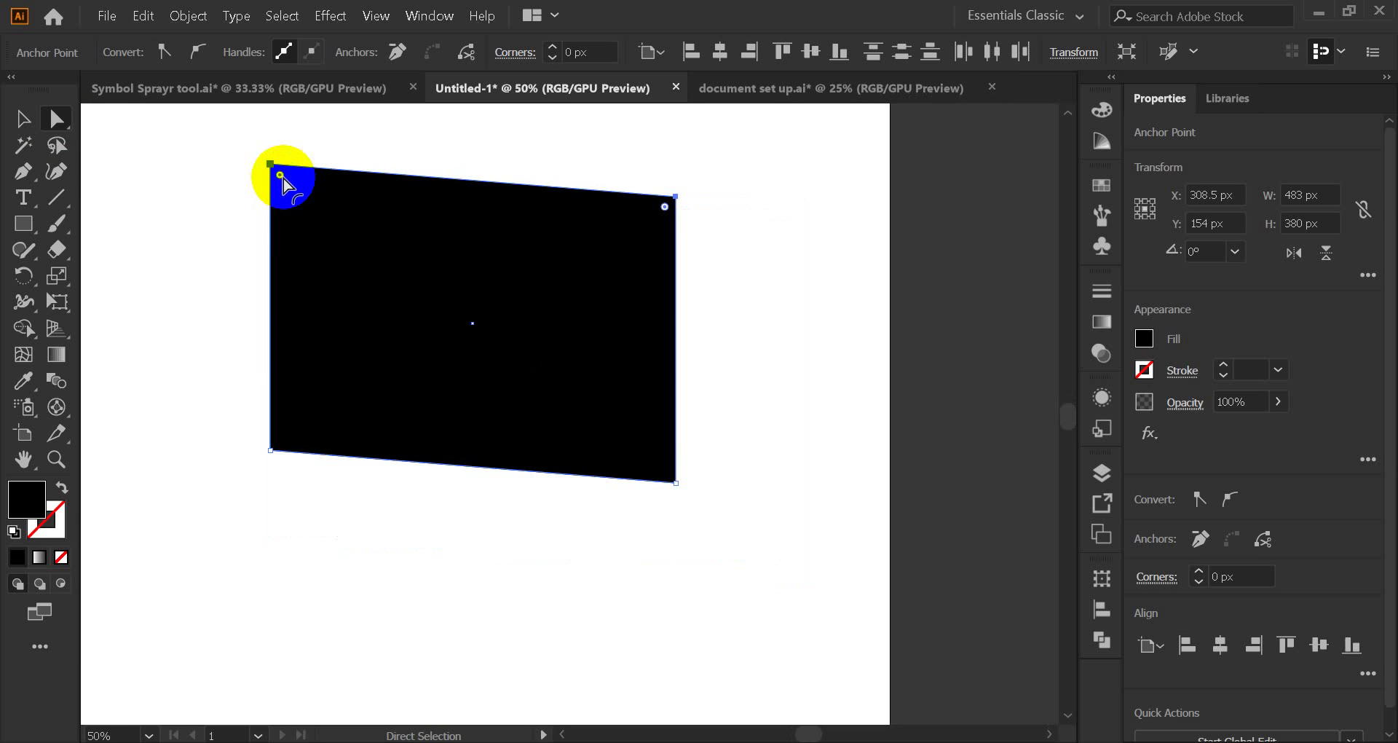
drag(281, 176, 415, 484)
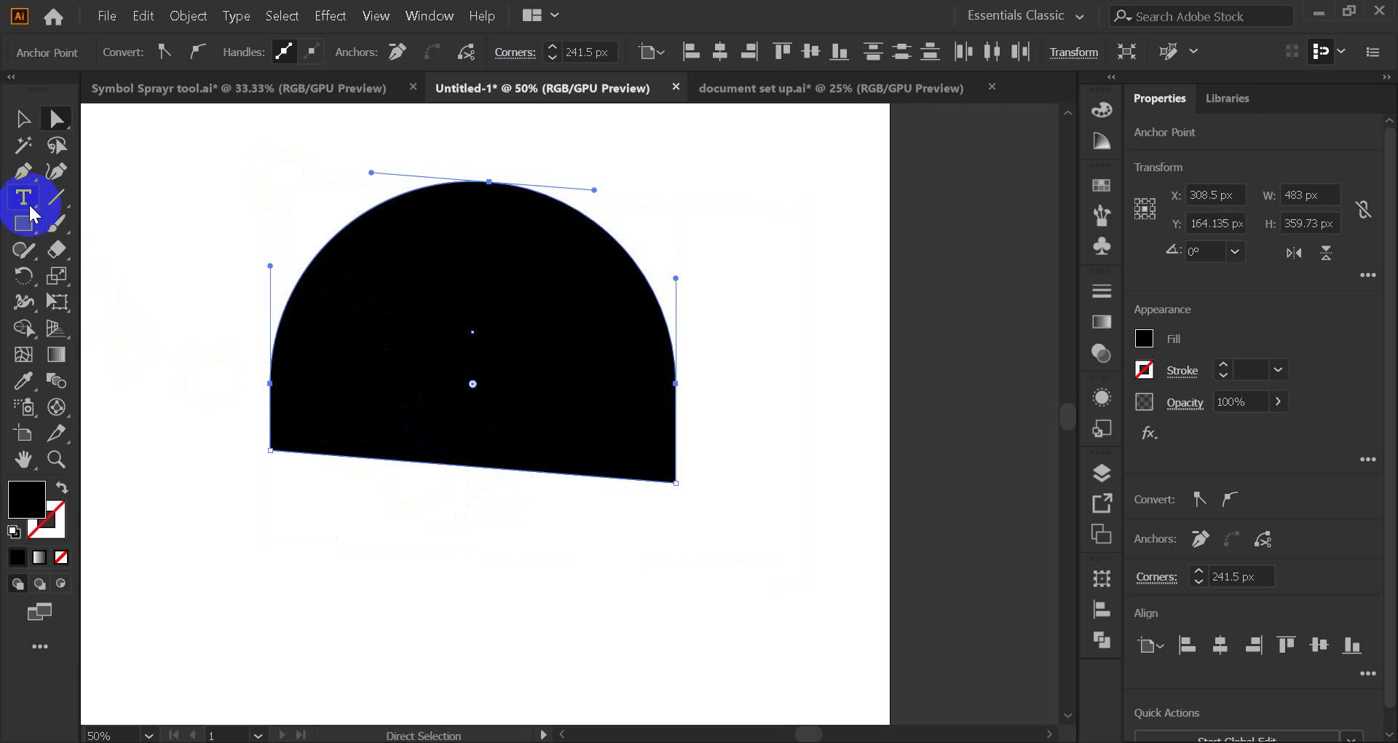
click(22, 119)
click(245, 228)
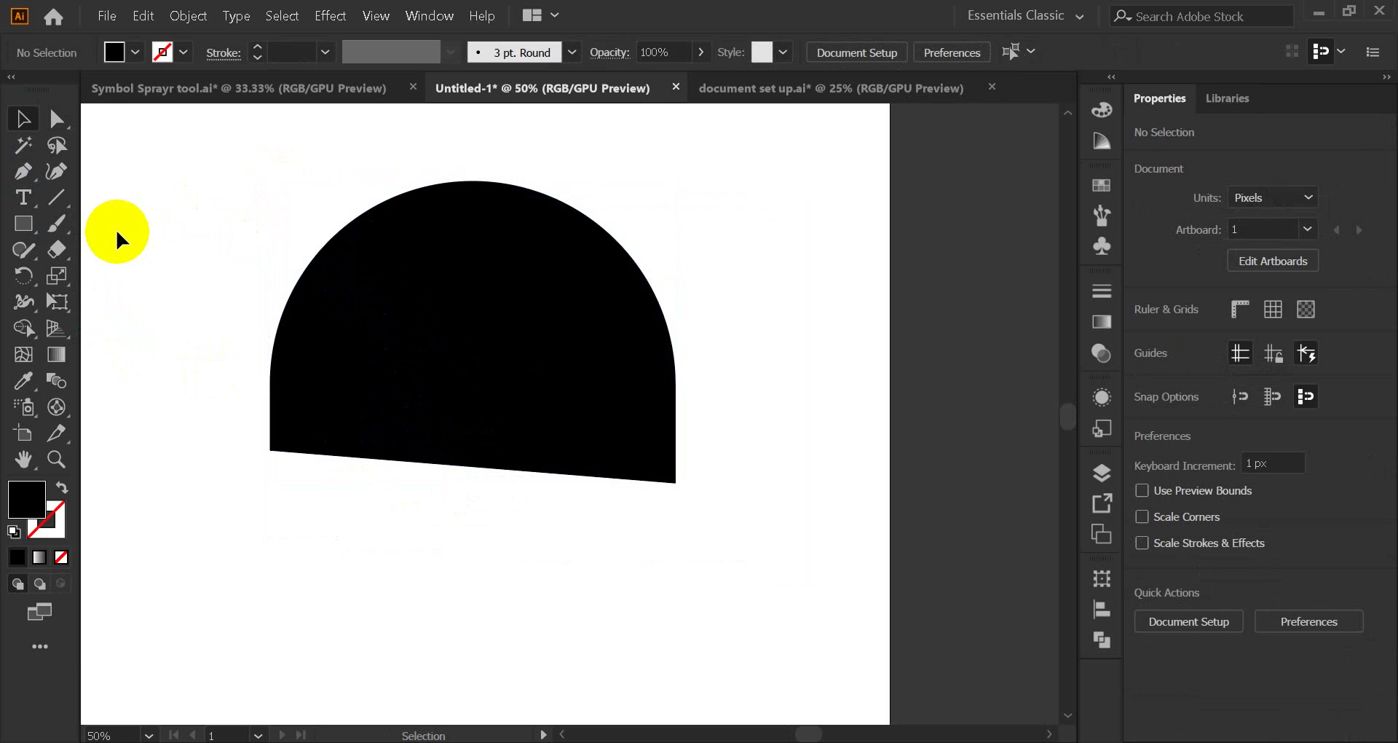
key(ctrl+z)
key(ctrl+z)
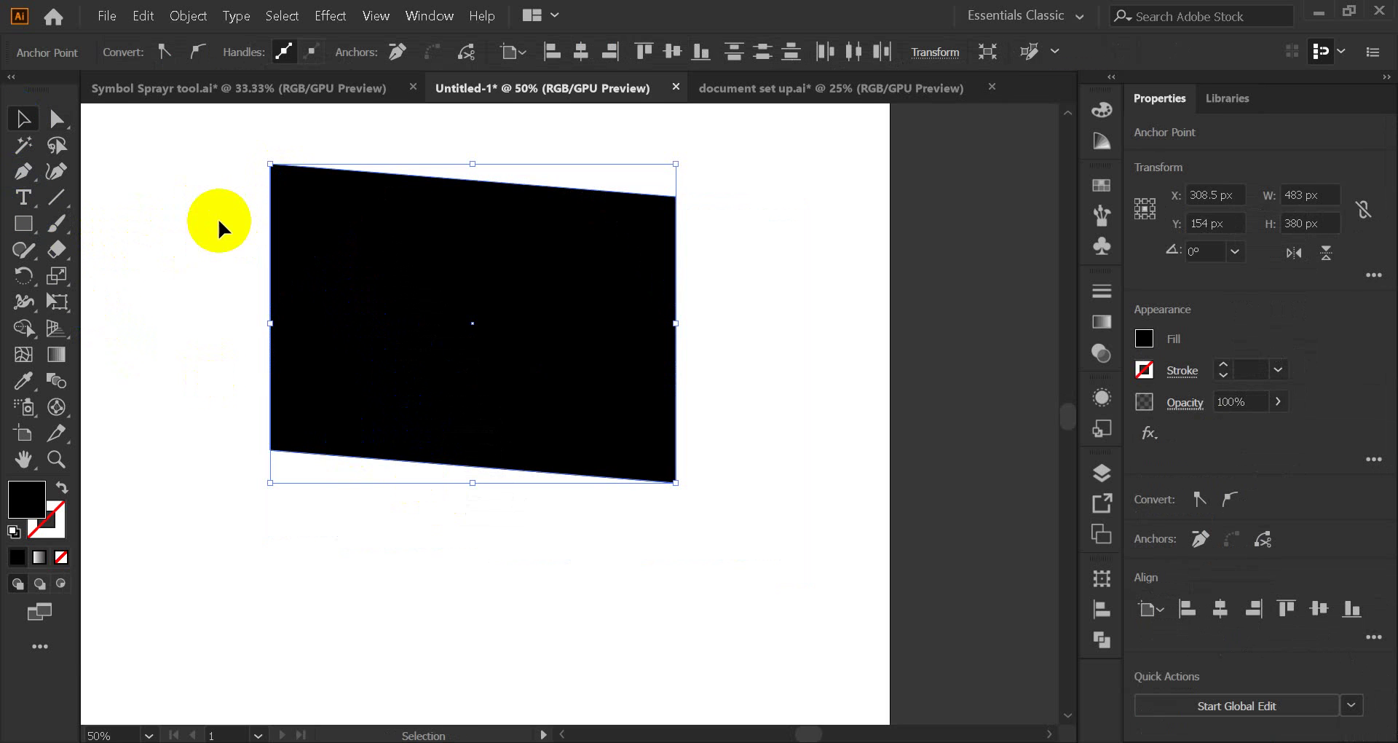
- Select only the shape's upper-left anchor with Direct Selection and round that corner to about 314.58 px
click(277, 177)
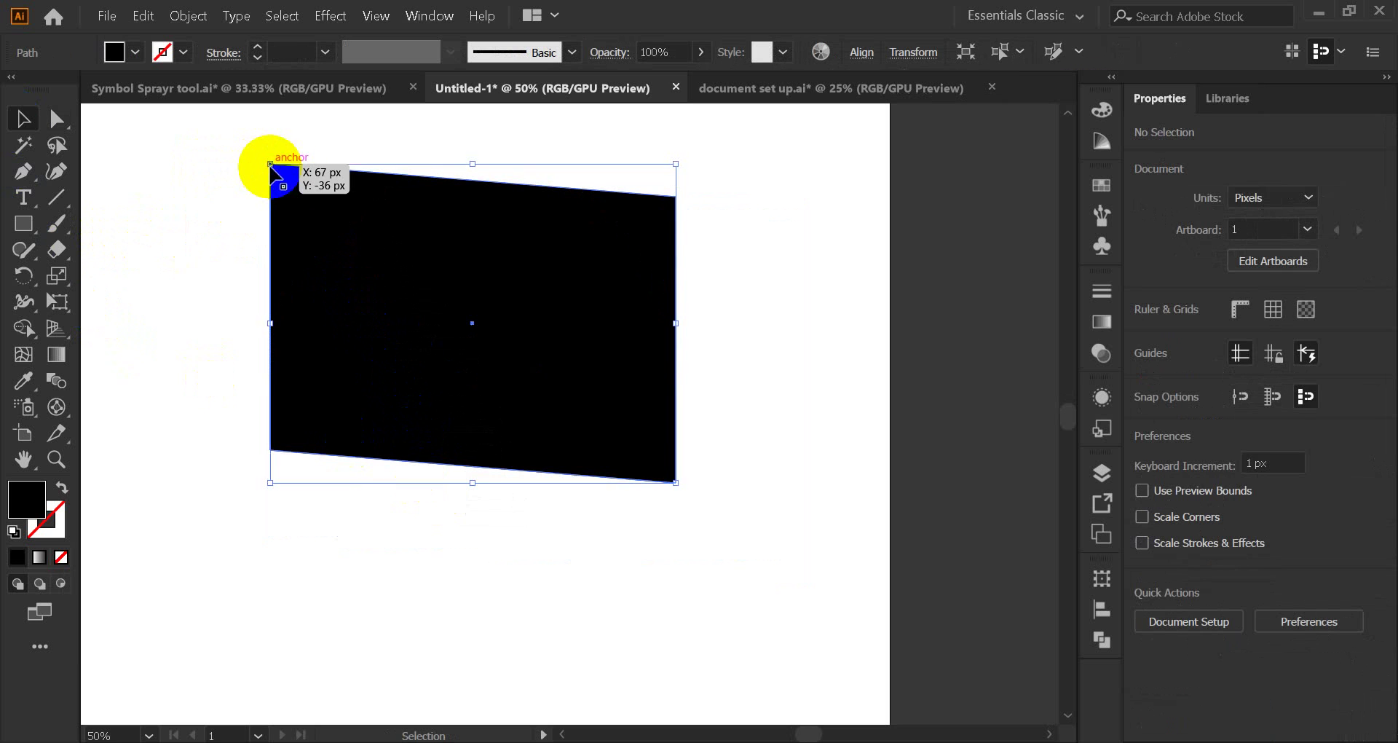
click(391, 277)
click(57, 119)
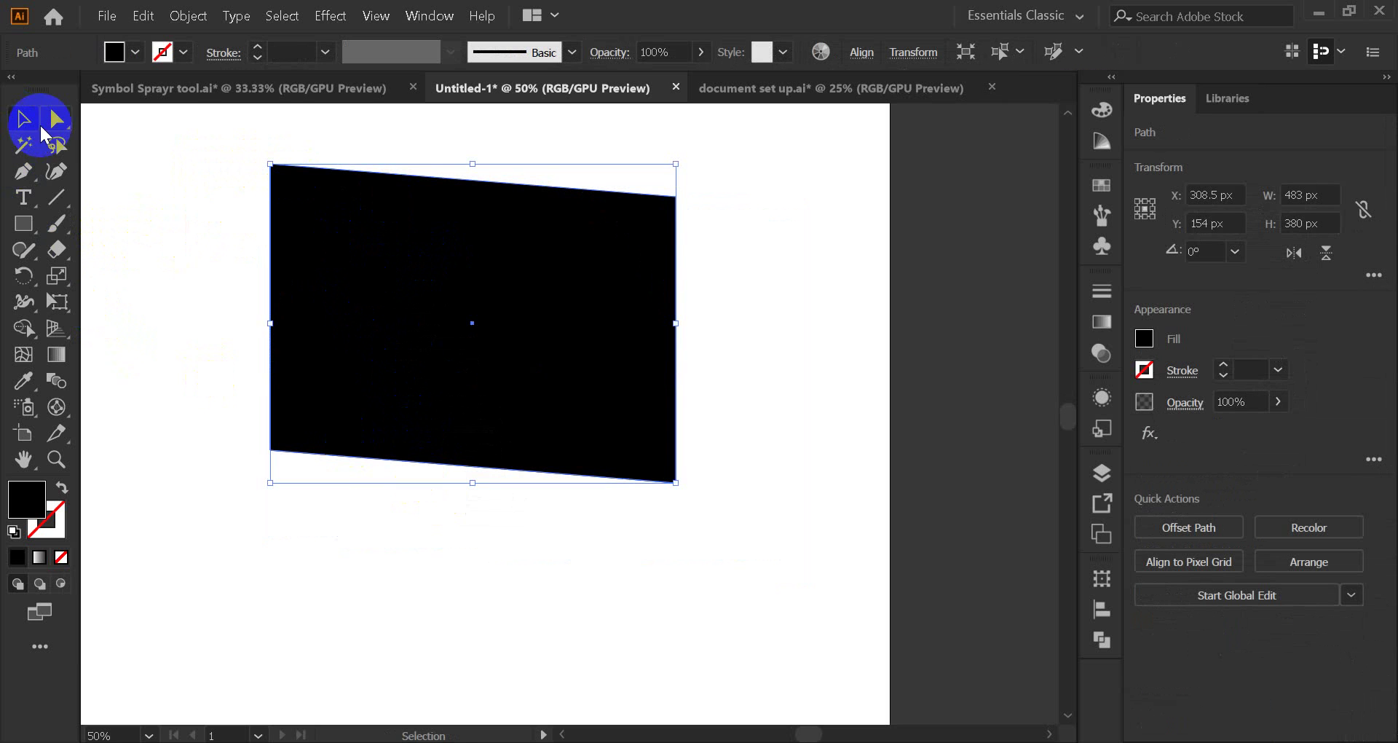
click(271, 172)
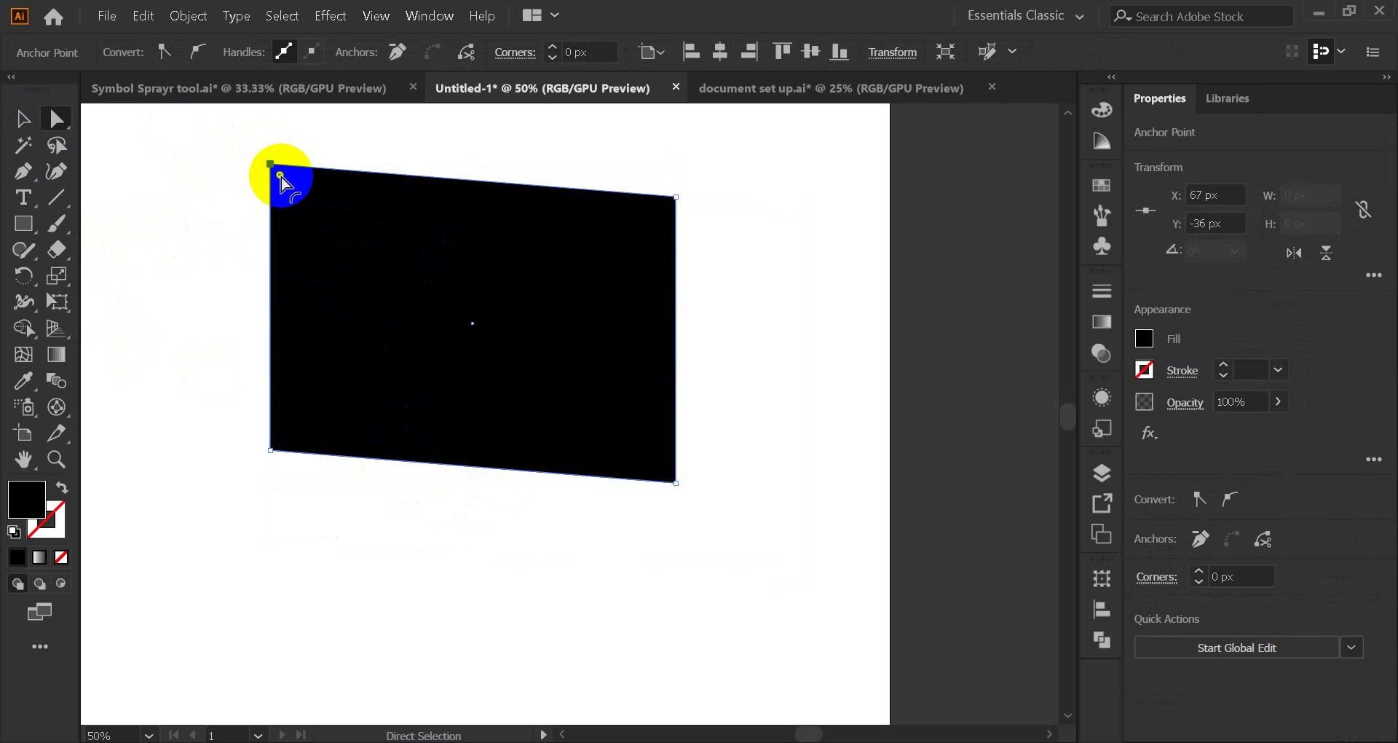
drag(281, 178, 671, 482)
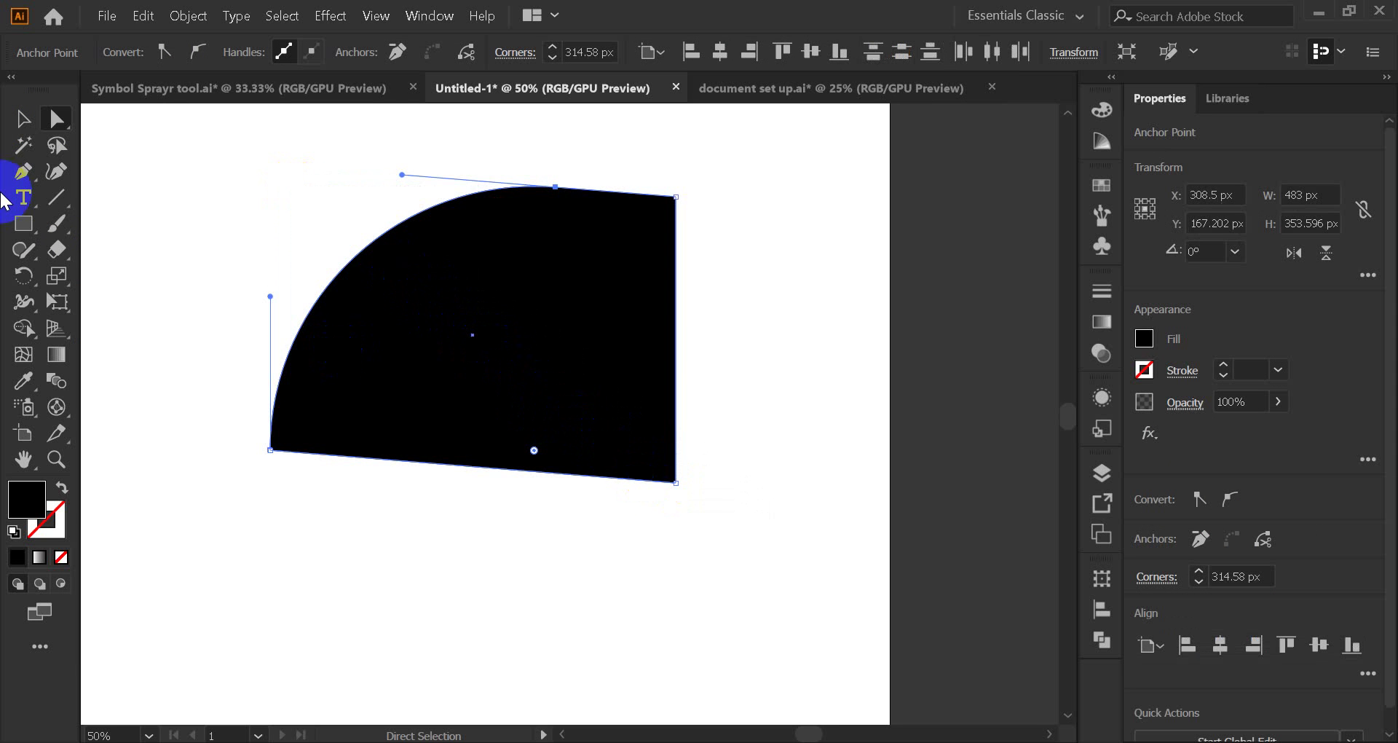
- Try rounding the shape's upper-right corner to about 155.63 px with Direct Selection, and undo the rounding of both upper corners
click(676, 198)
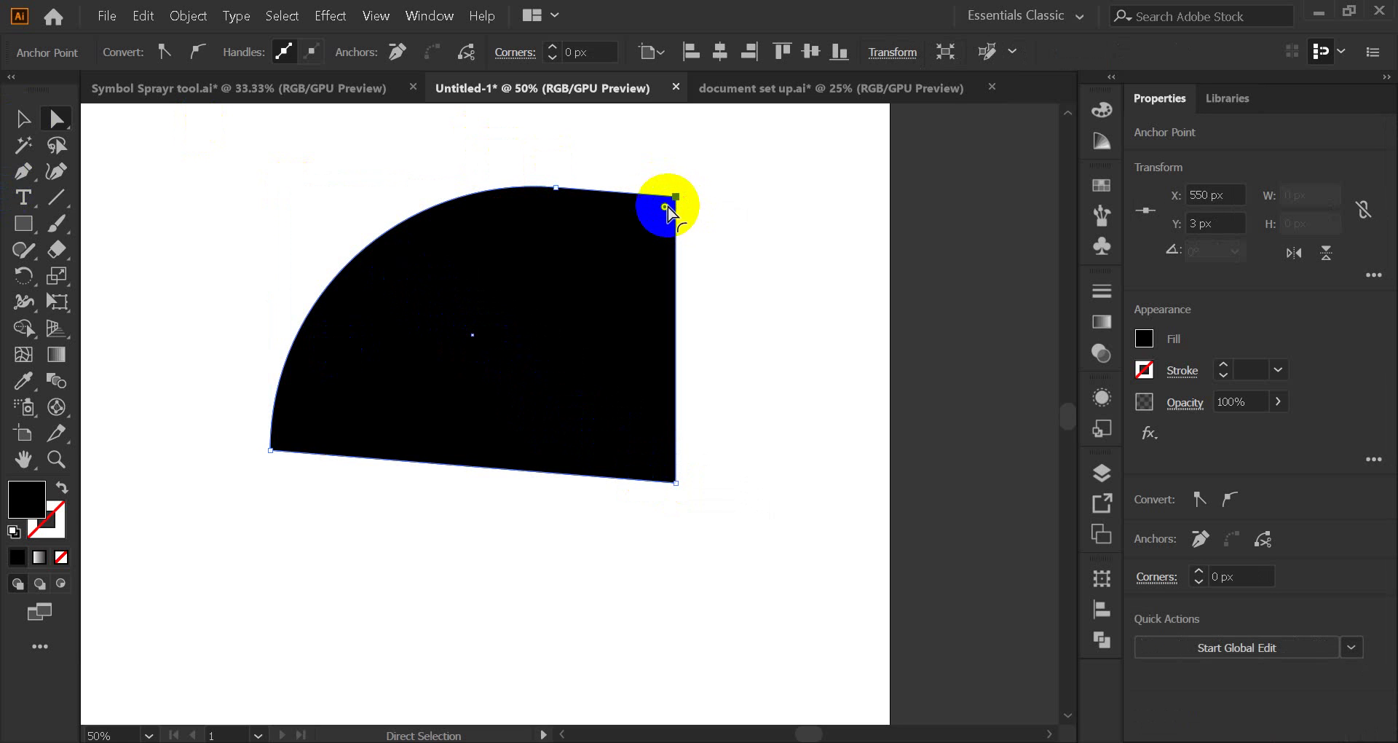
drag(664, 209, 320, 412)
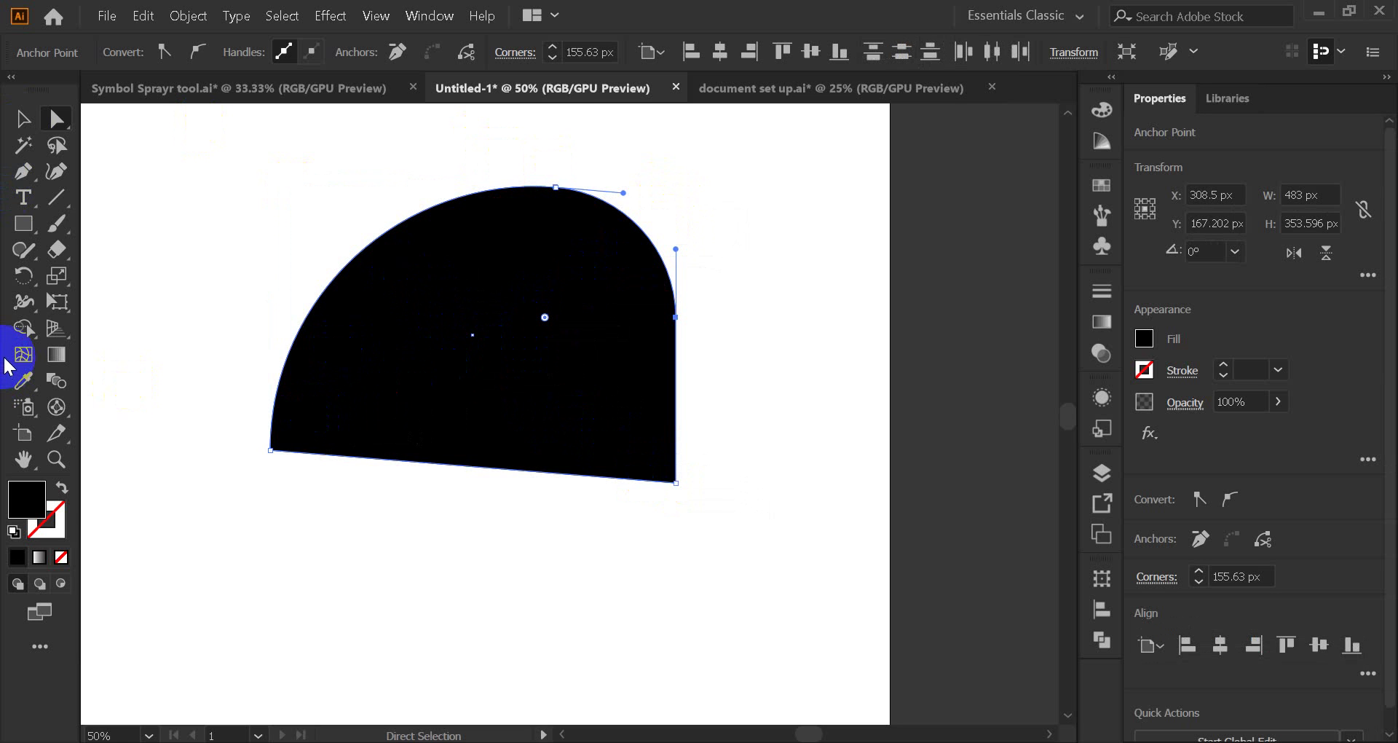
click(23, 117)
click(190, 217)
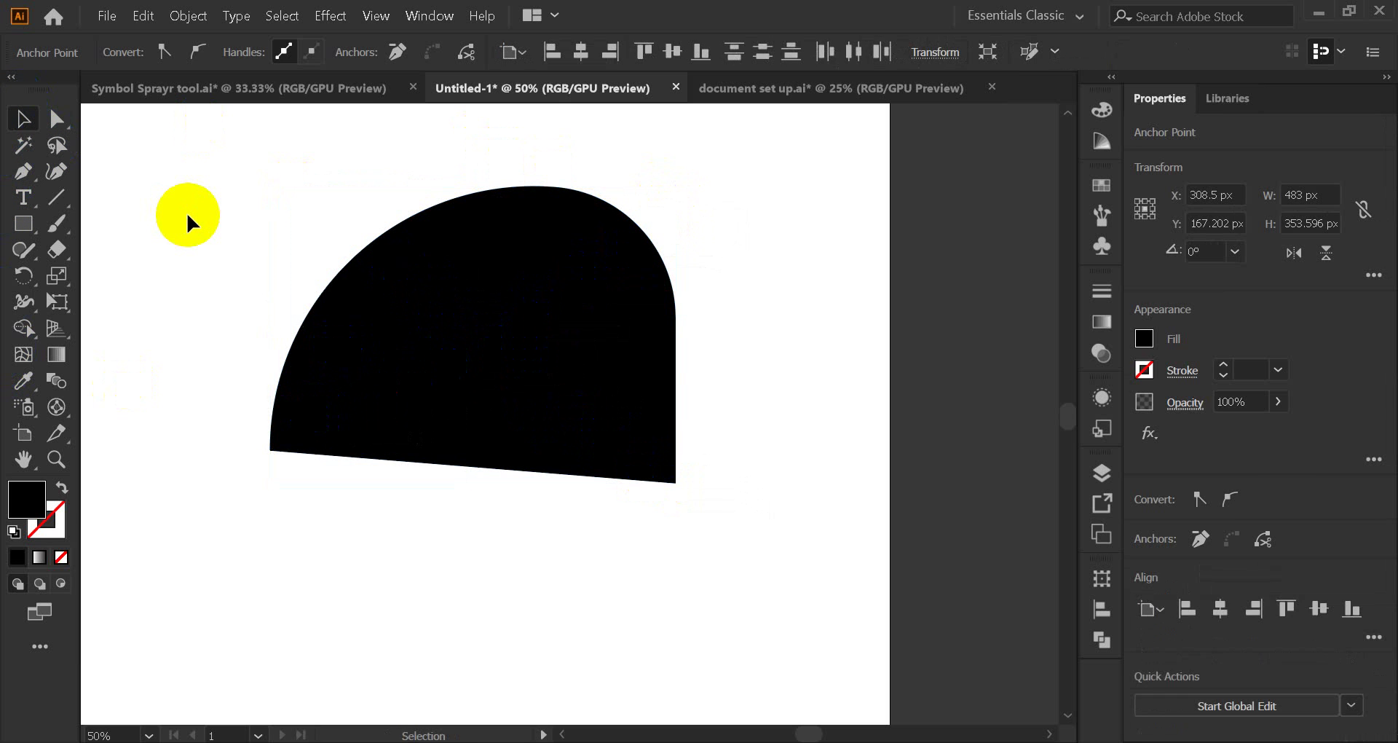
key(ctrl+z)
key(ctrl+z)
key(ctrl+z)
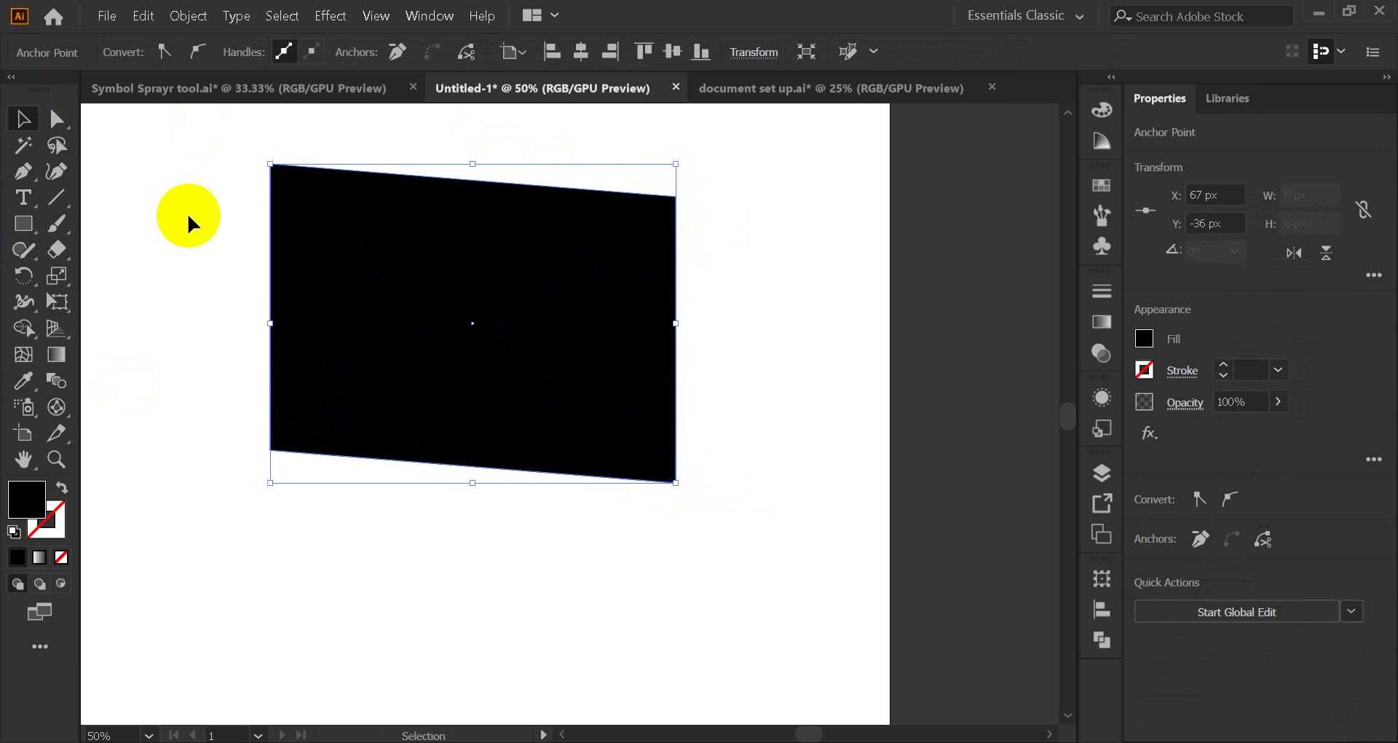
- Try rounding both upper corners together to a 241.5 px radius with Direct Selection, and deselect the shape
click(57, 118)
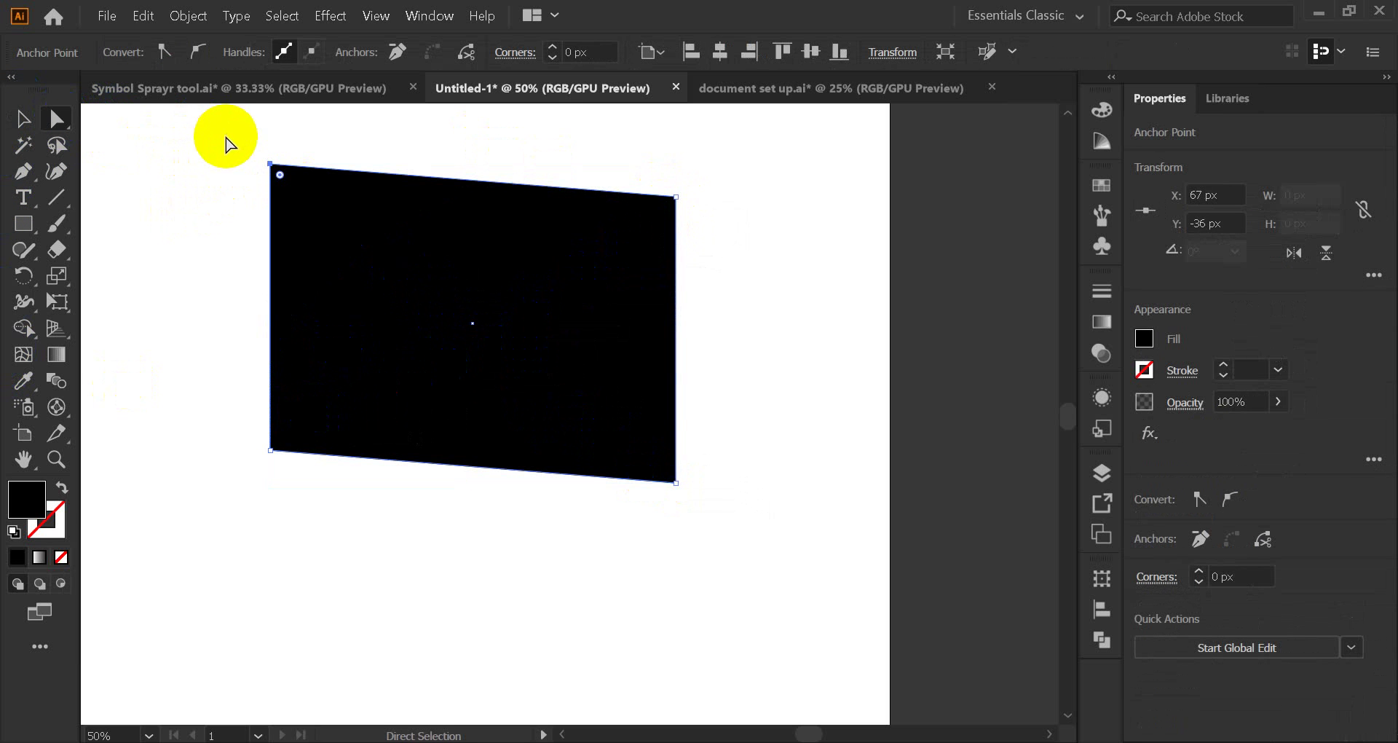
drag(227, 144, 728, 241)
click(665, 209)
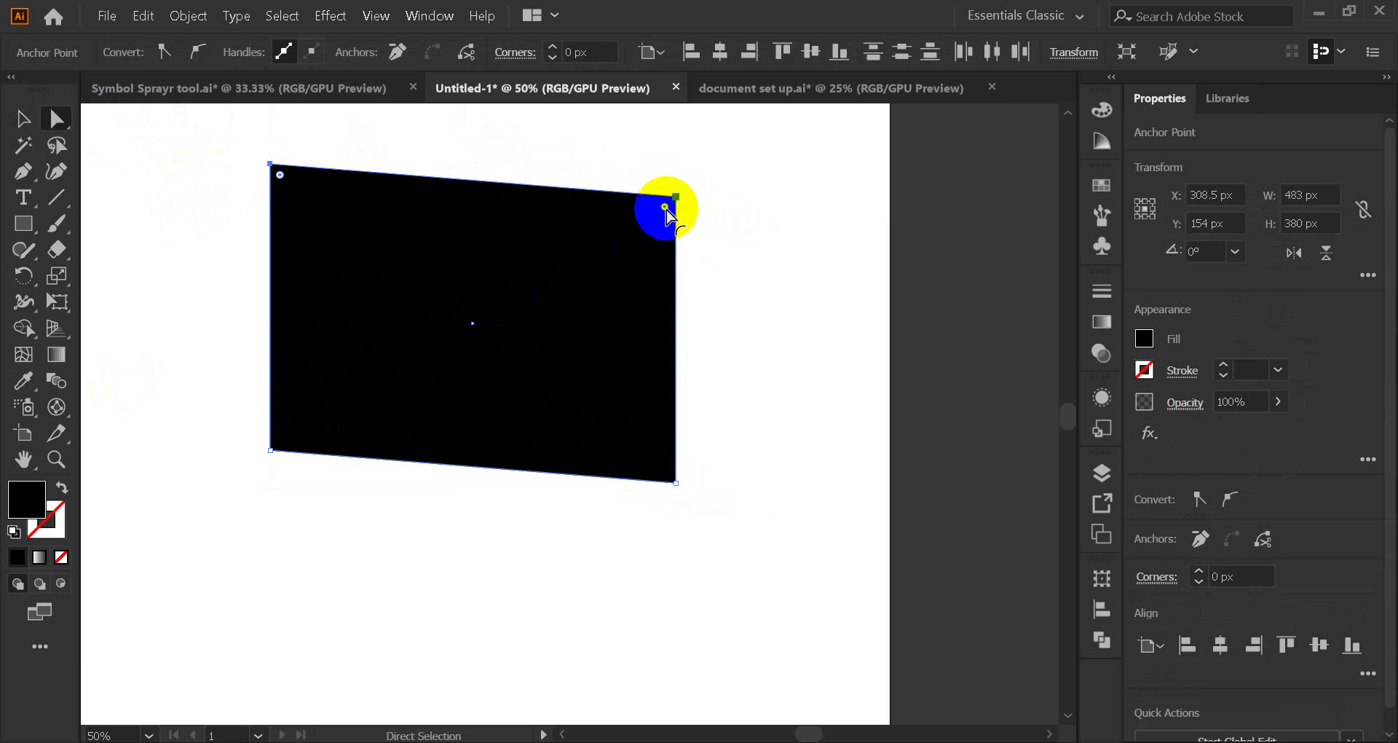
drag(665, 210, 483, 555)
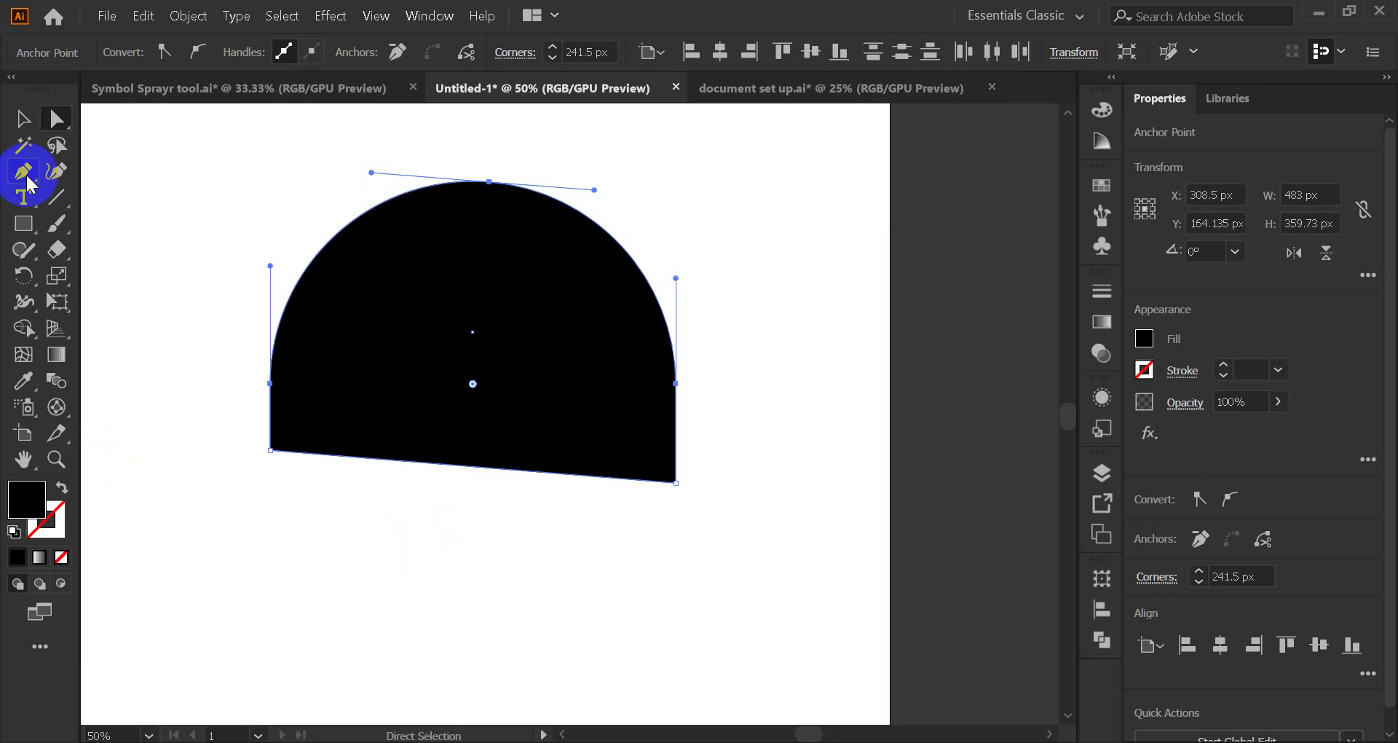
click(24, 119)
click(270, 225)
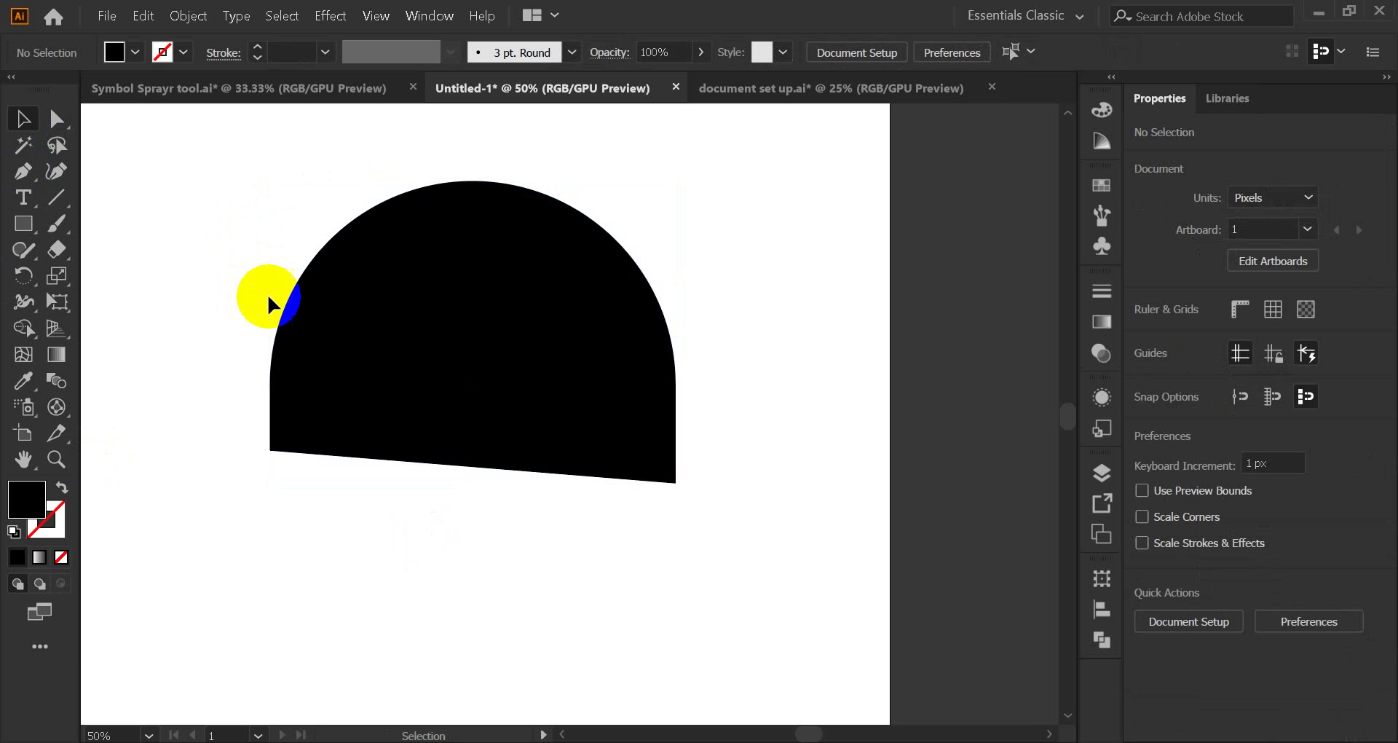
- Undo the upper corner rounding and the shift of the right anchors to restore the plain rectangle
click(464, 361)
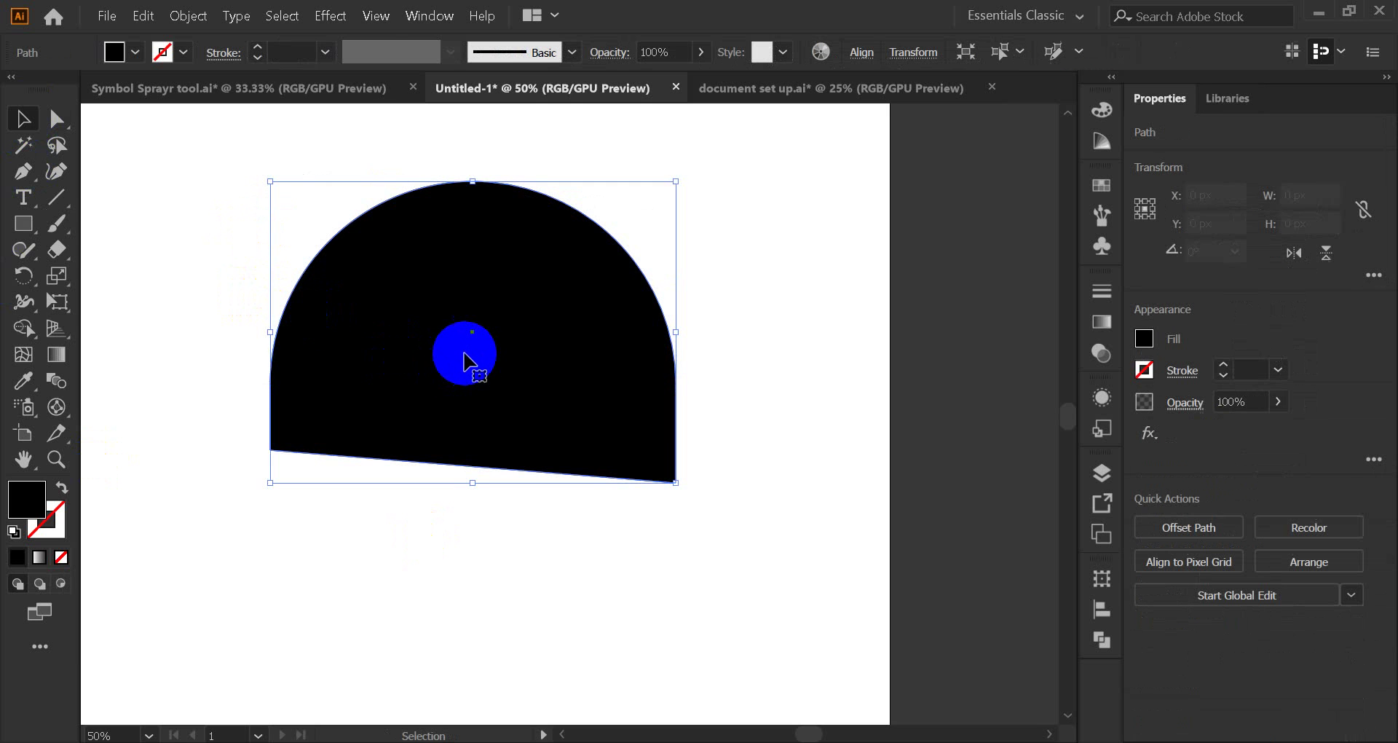
key(ctrl)
key(ctrl+z)
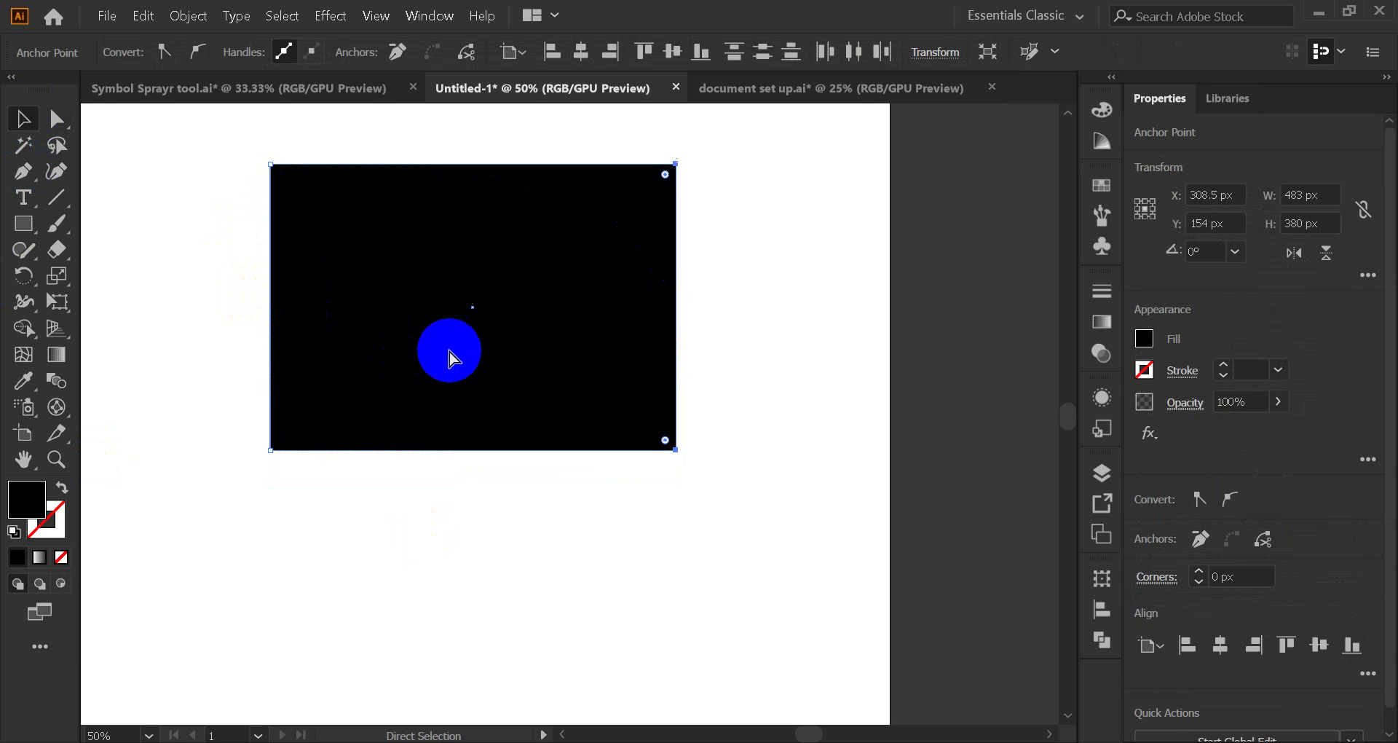
- Select the whole rectangle with Direct Selection and try rounding all four corners to 170.5 px
click(55, 119)
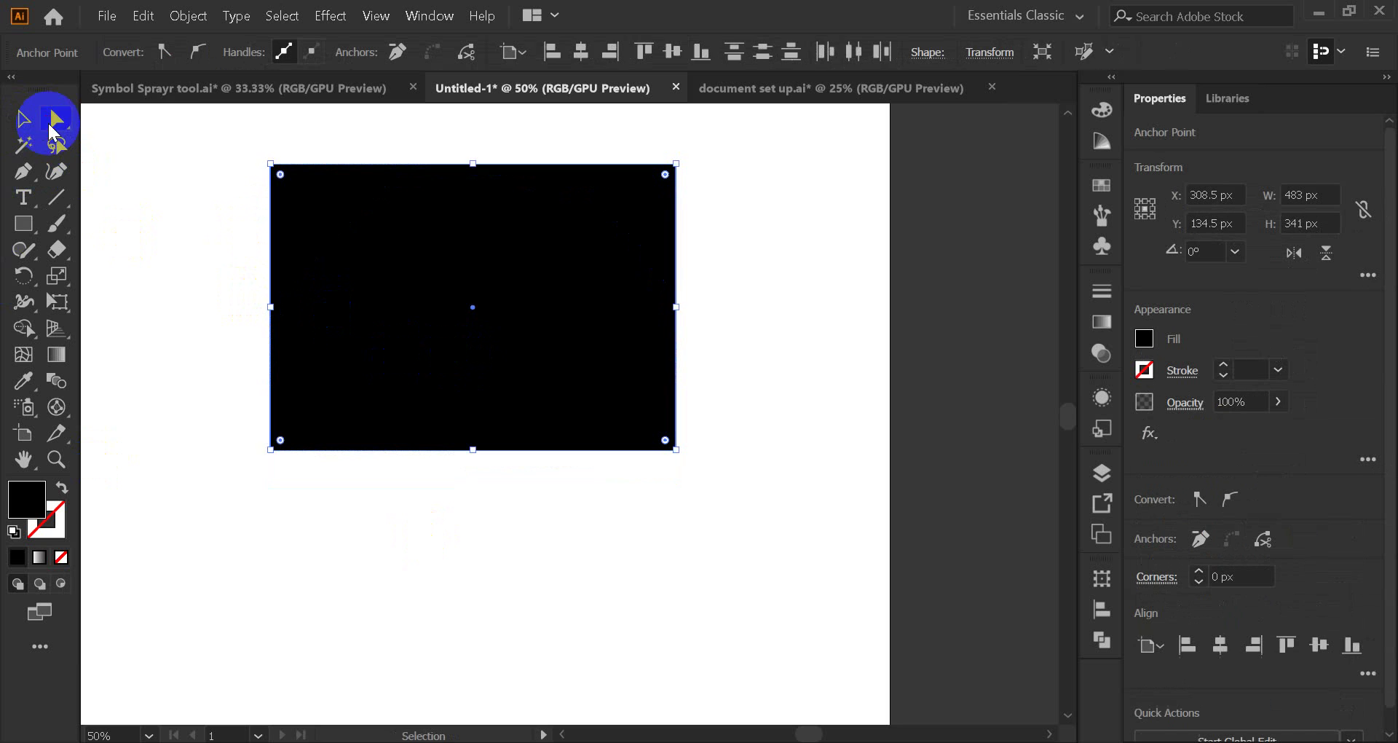
click(536, 269)
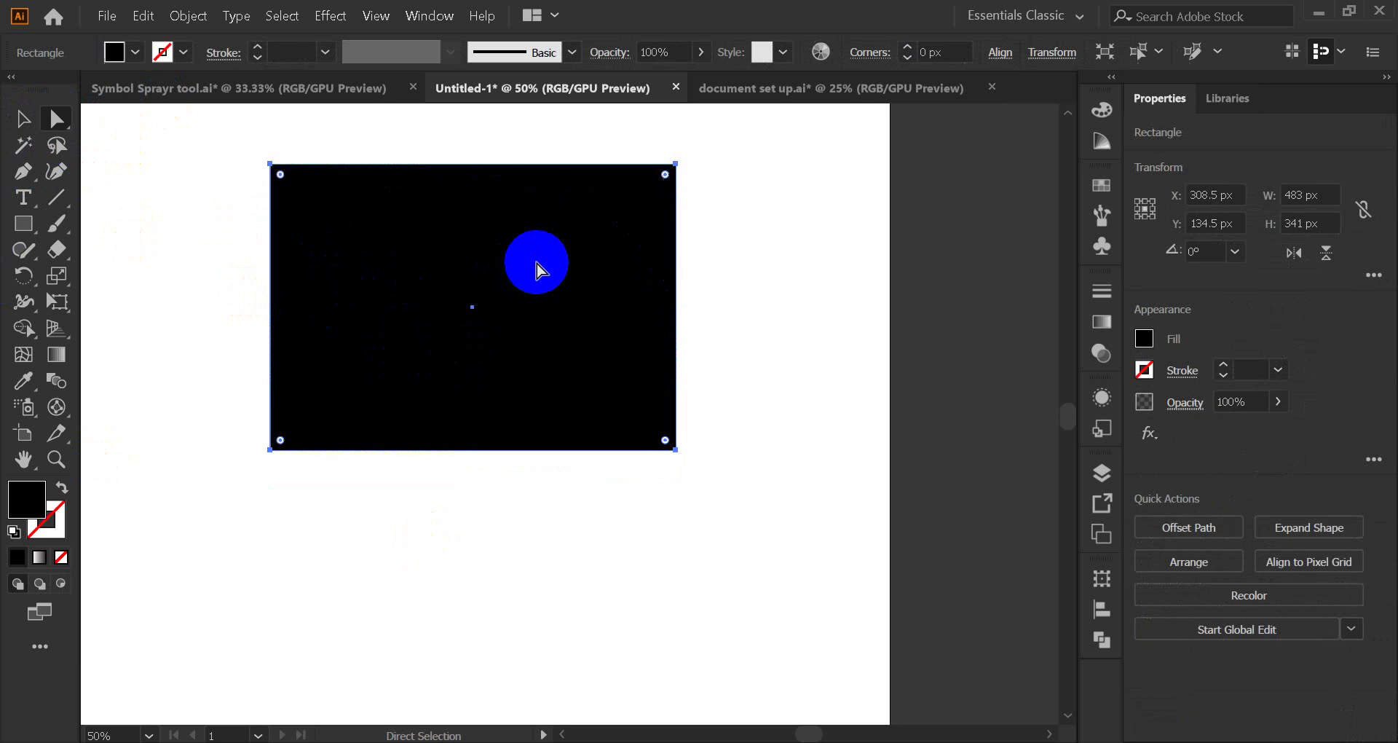
drag(281, 174, 533, 359)
click(423, 306)
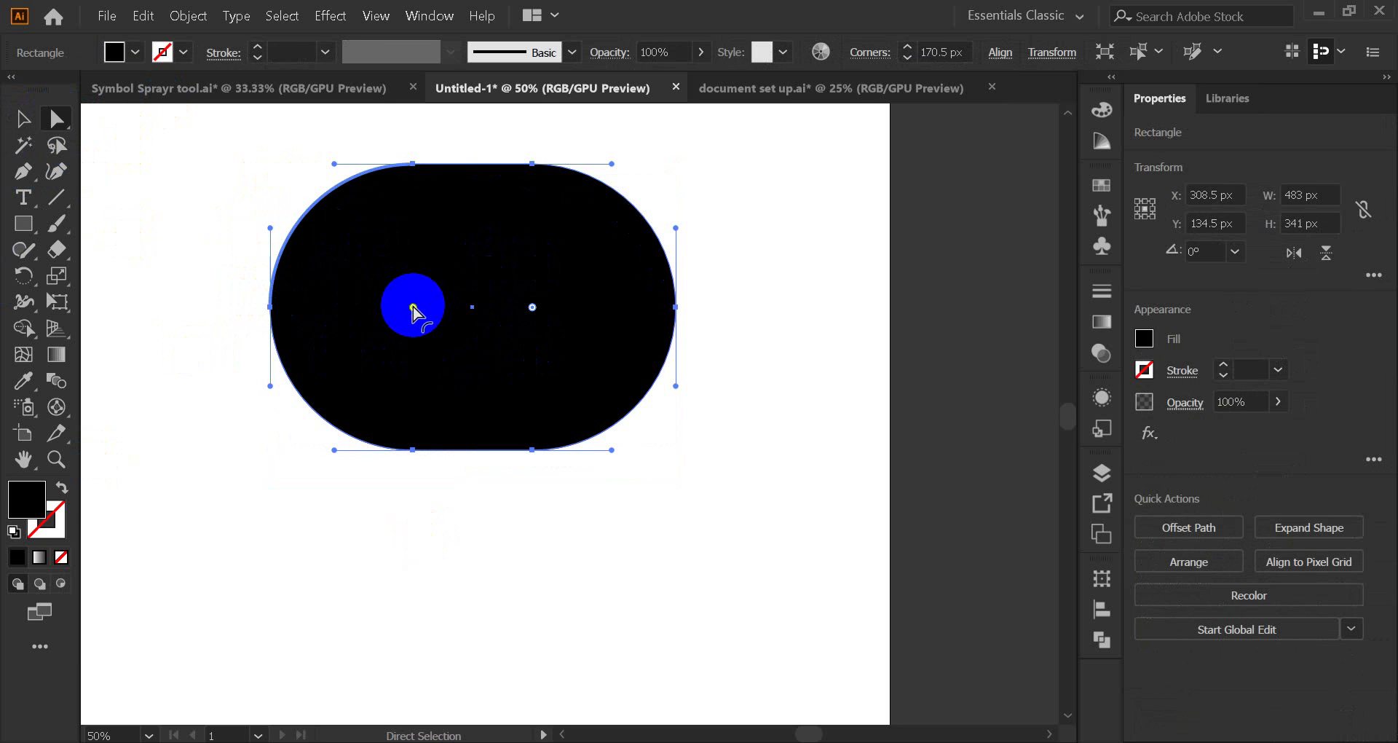
- Reduce the radius of all four corners to about 100.13 px and then further, and deselect the rectangle
drag(413, 309, 353, 249)
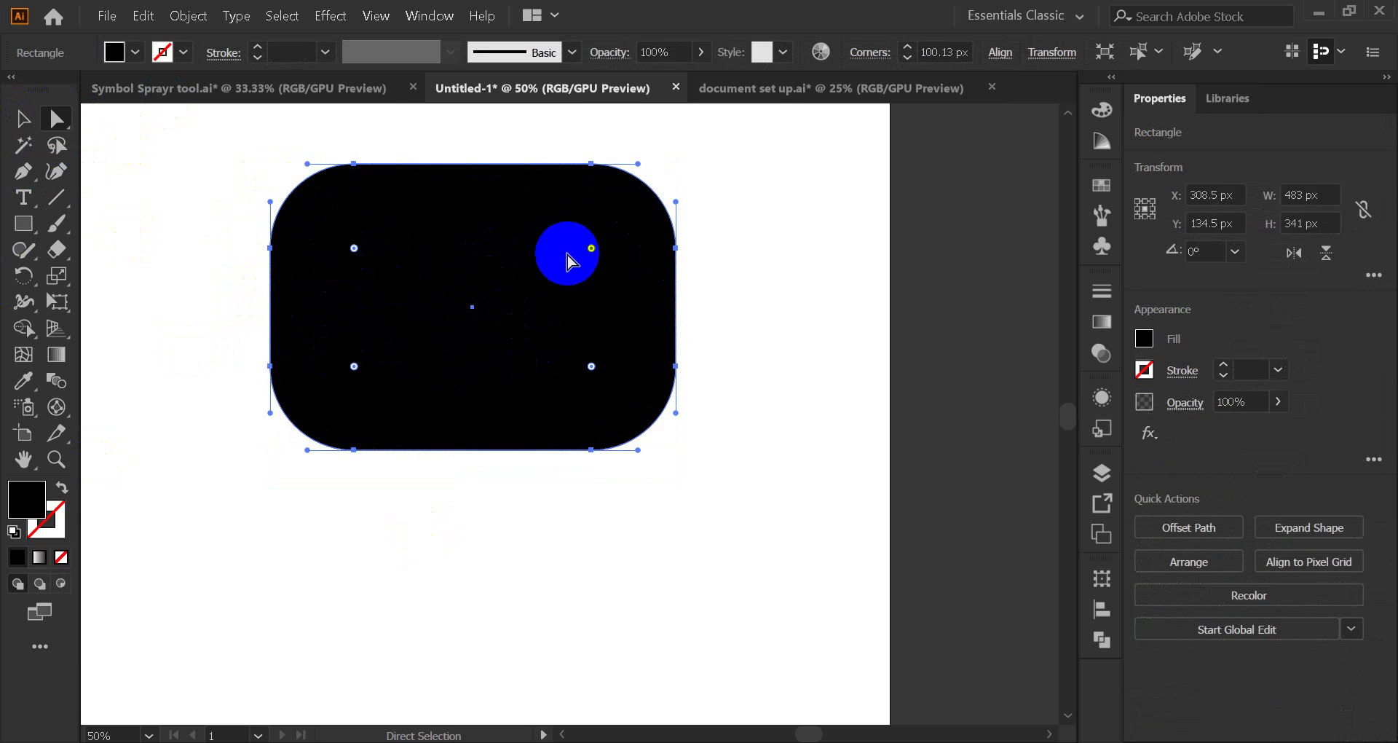
drag(591, 248, 594, 250)
drag(608, 214, 610, 198)
click(28, 119)
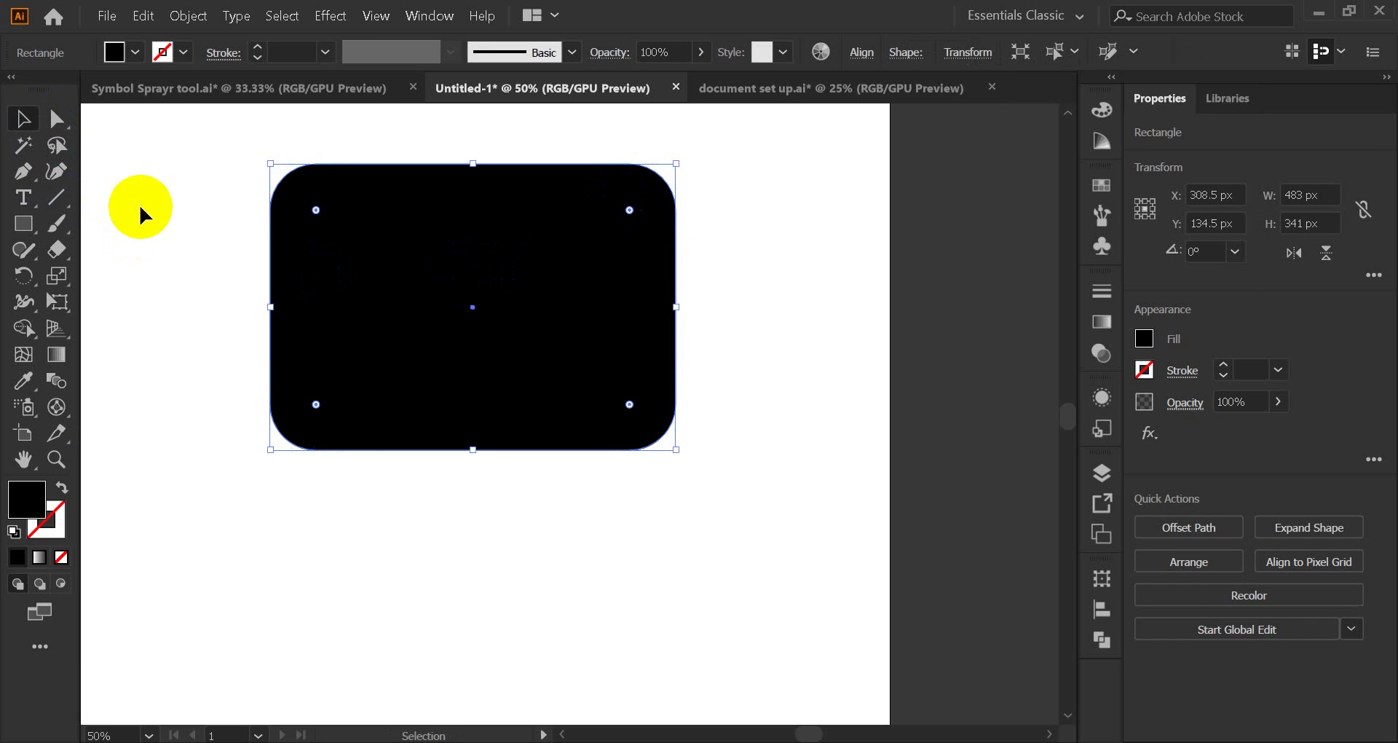
click(139, 210)
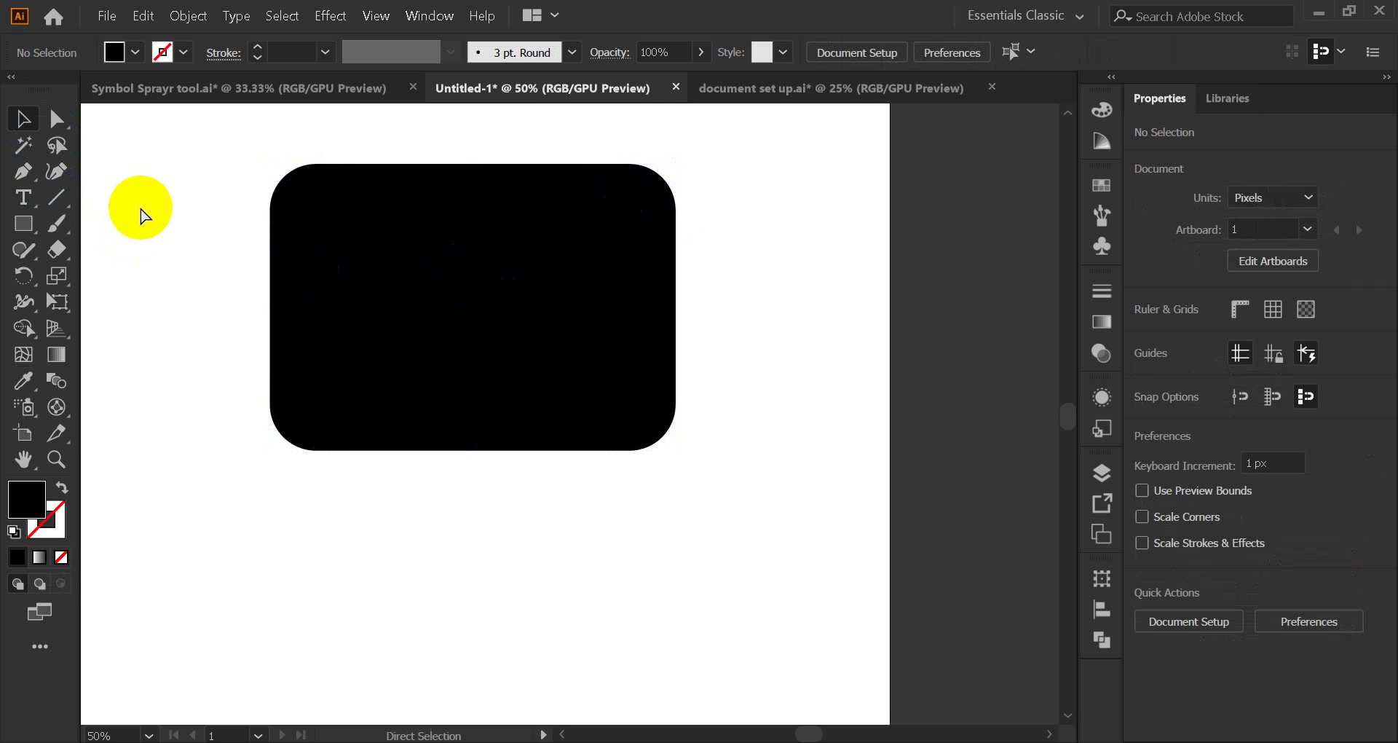
- Undo all the corner rounding on the rectangle to restore its square corners
key(ctrl+z)
key(ctrl+z)
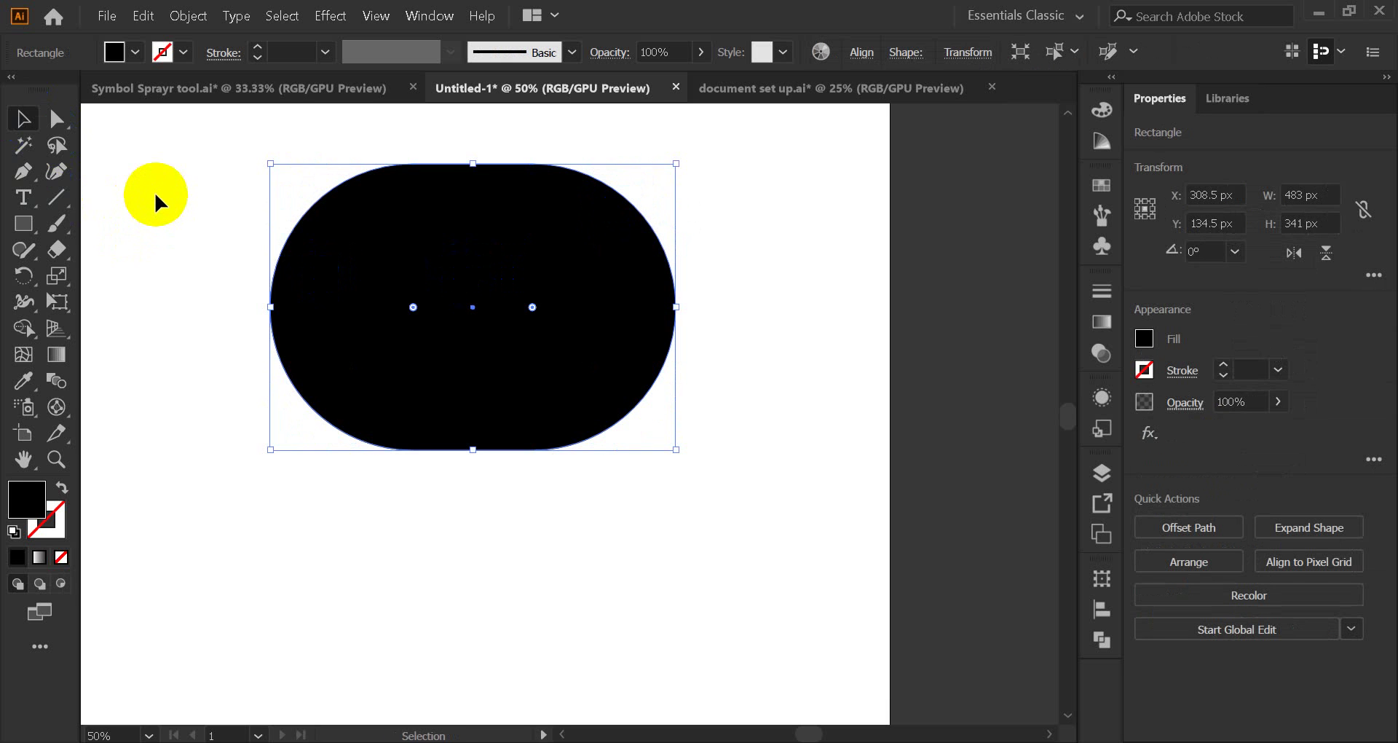
key(ctrl+z)
- Move the whole rectangle down and to the right with the Selection tool, to about X 368.5 px, Y 249.5 px
click(26, 125)
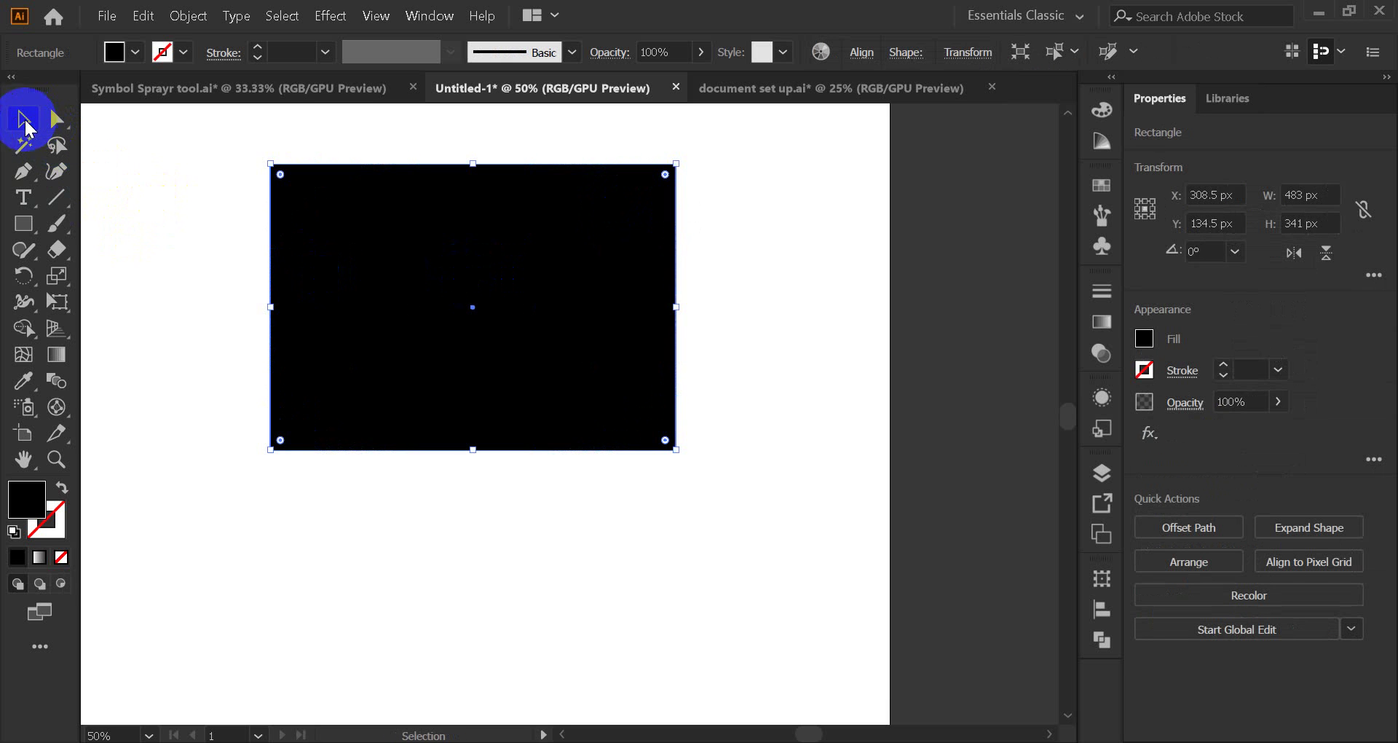
click(161, 209)
drag(534, 368, 580, 462)
- Select all the rectangle's anchors with Direct Selection and round its four corners to about 76.82 px
scroll(572, 444, up, 2)
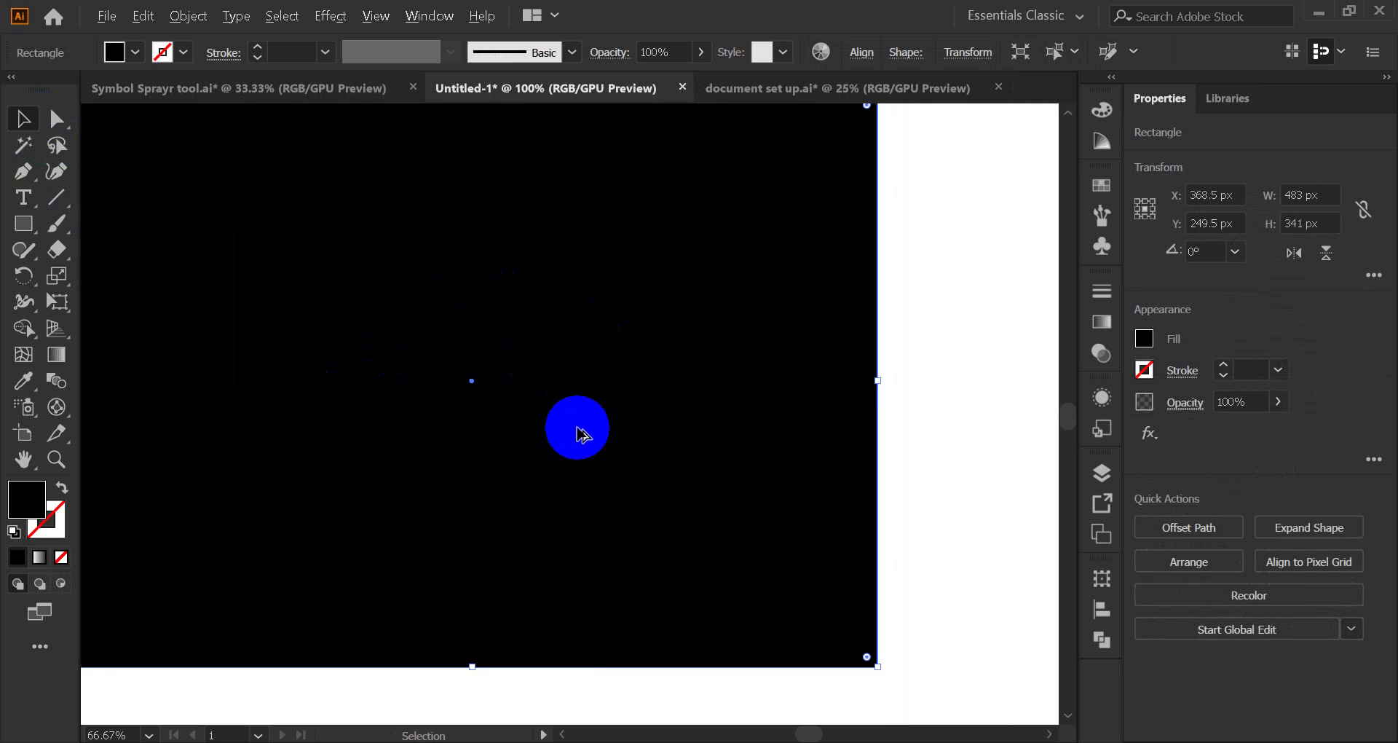
scroll(580, 435, down, 1)
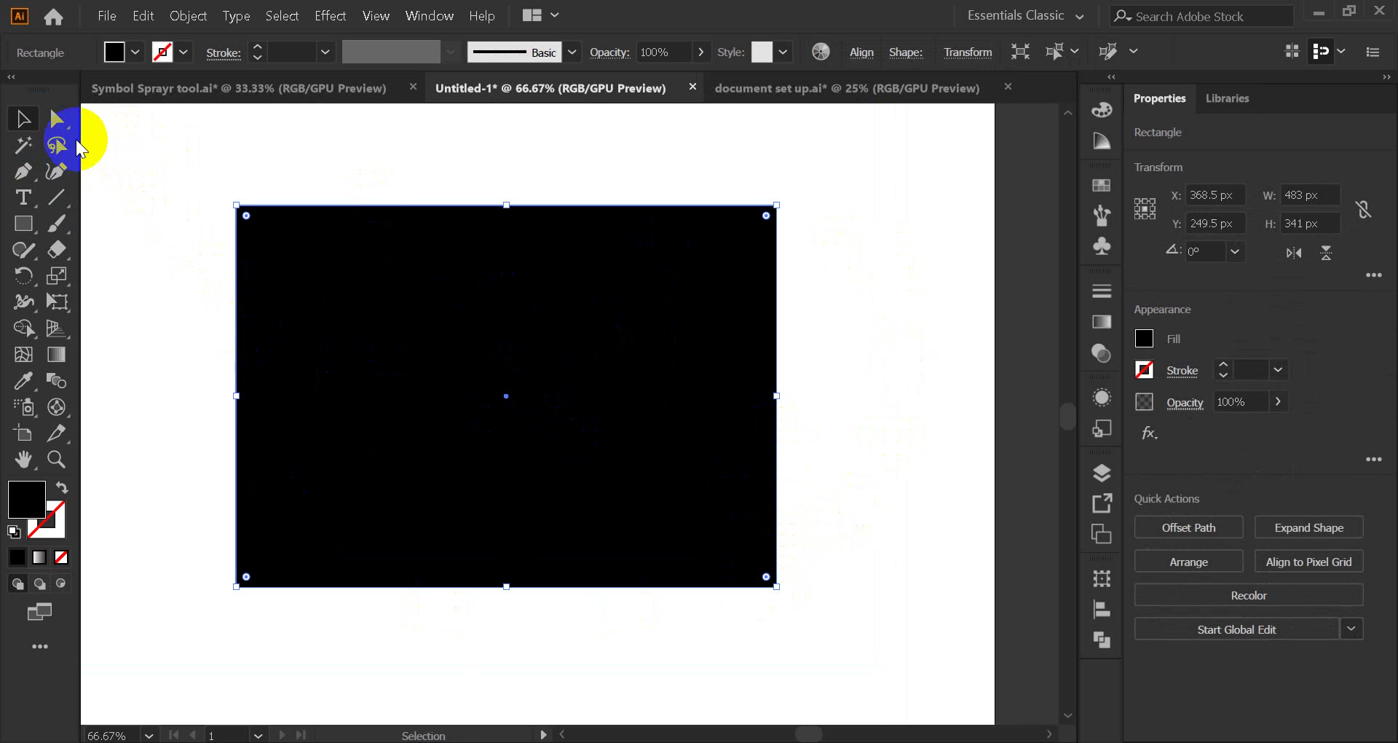
click(56, 119)
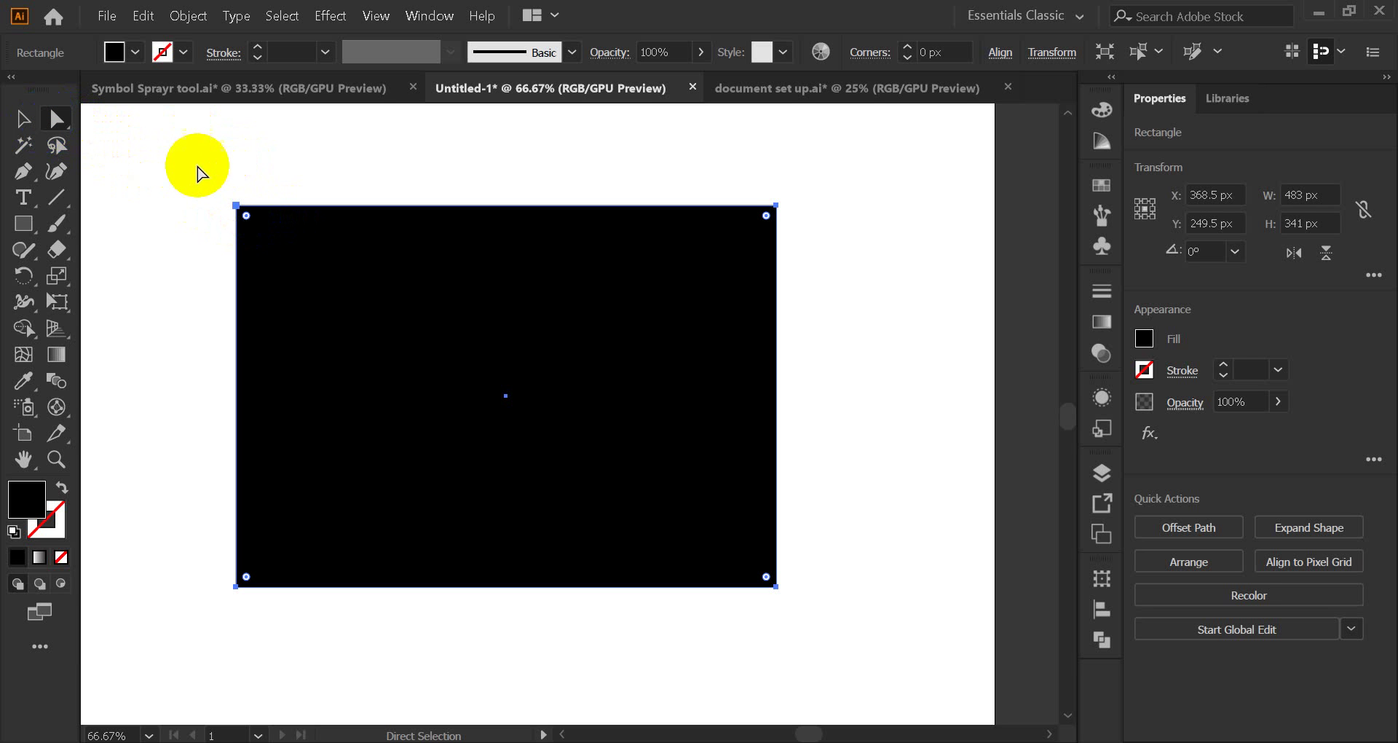
drag(192, 165, 846, 627)
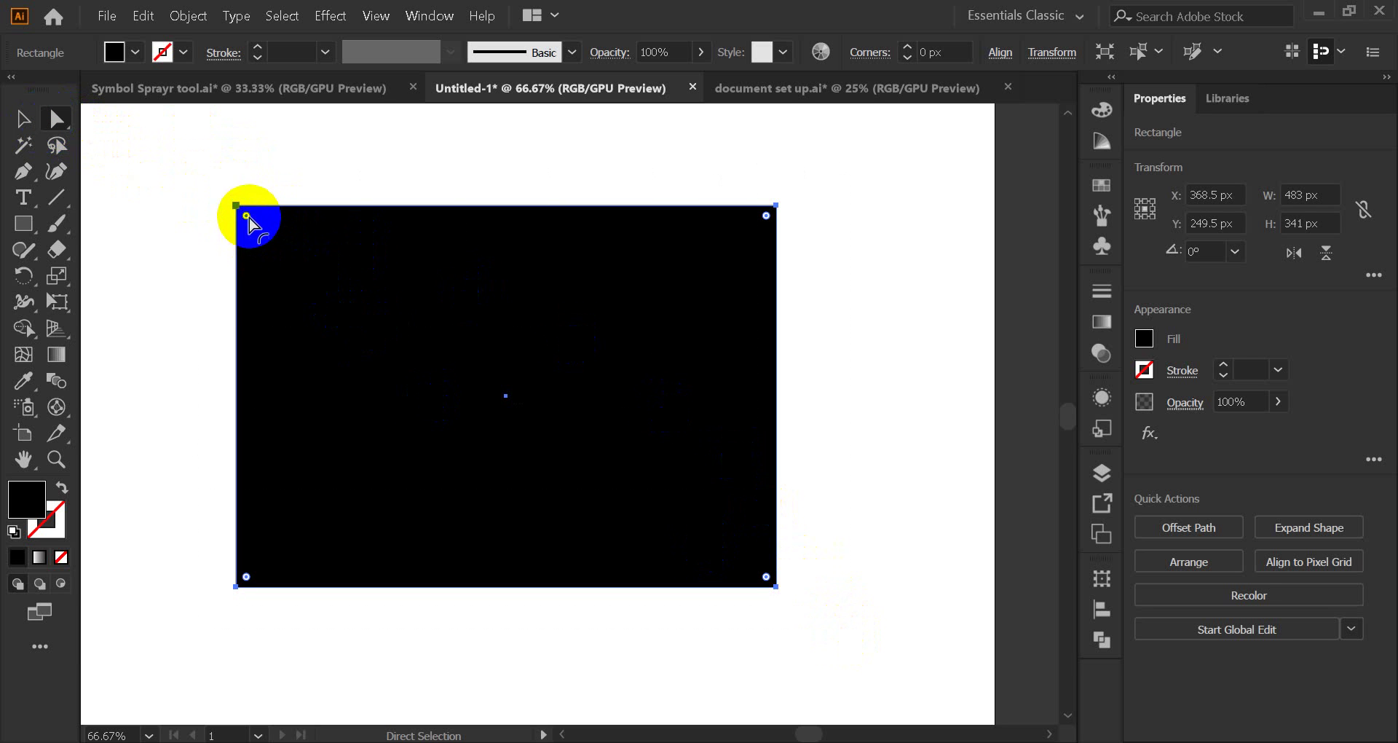
drag(246, 216, 320, 291)
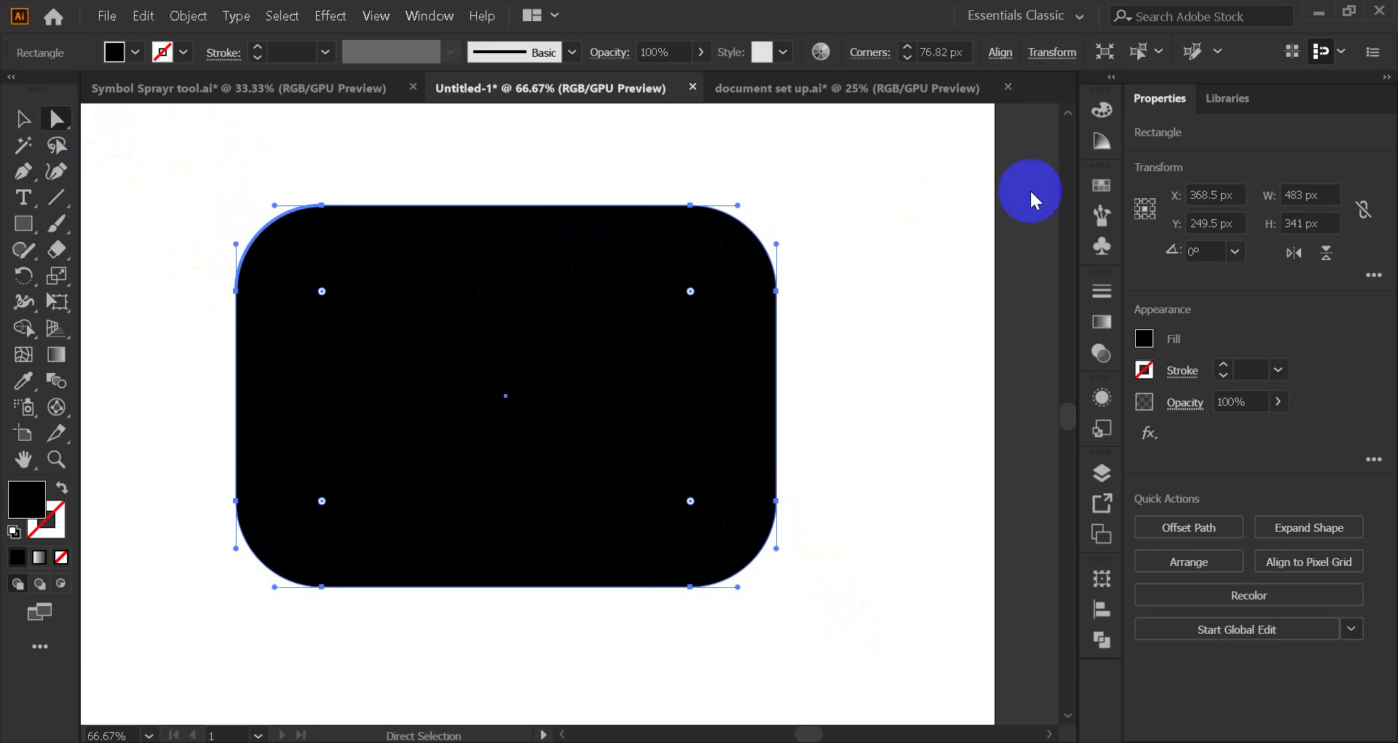
- Fill the rounded rectangle with the pure red swatch, deselect it, and collapse the swatches
click(1104, 188)
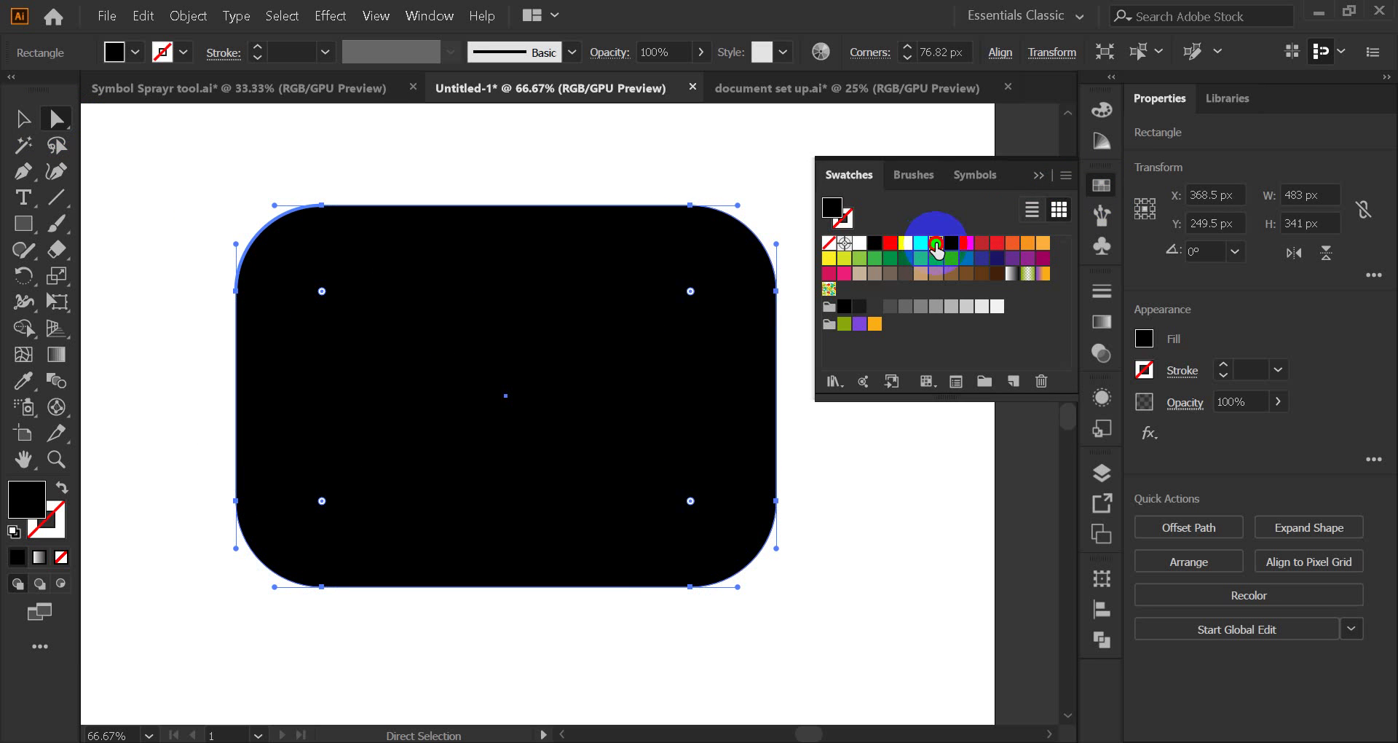
click(935, 242)
click(889, 243)
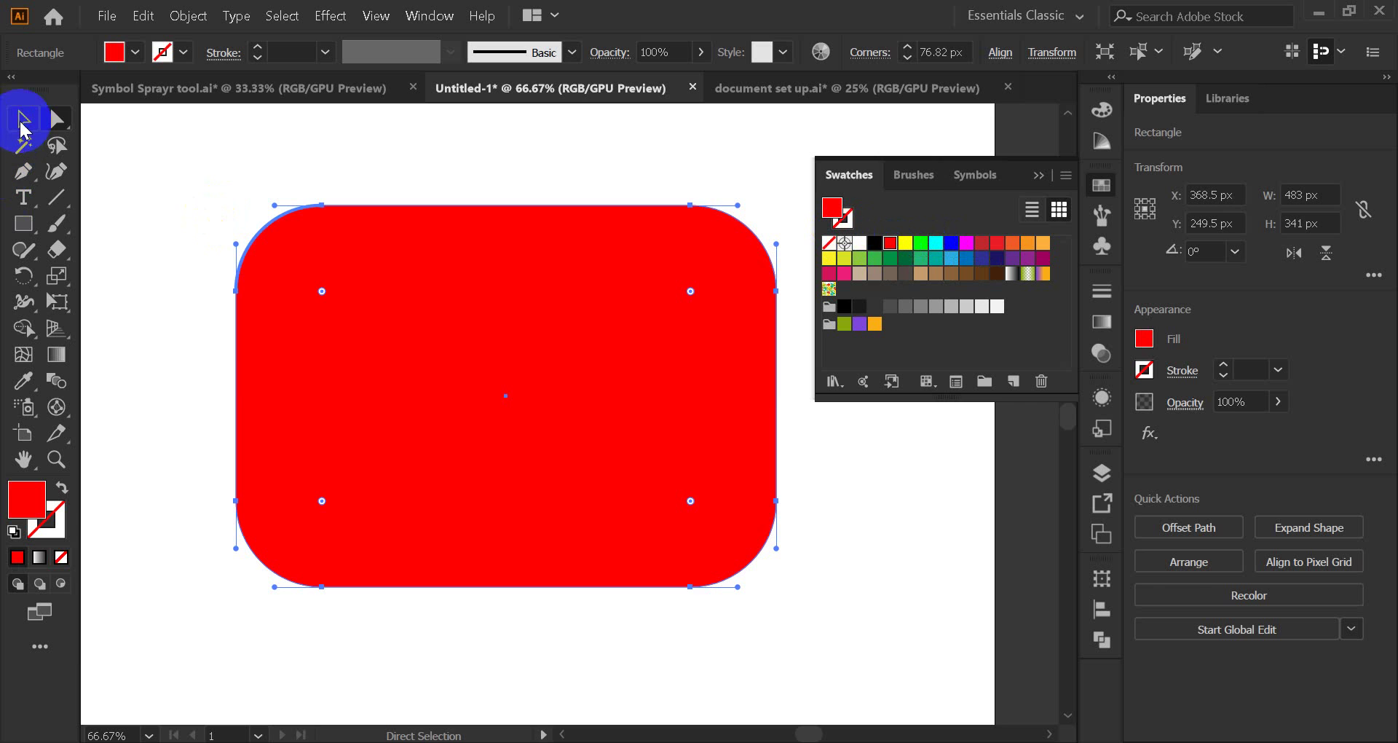
click(22, 120)
click(208, 182)
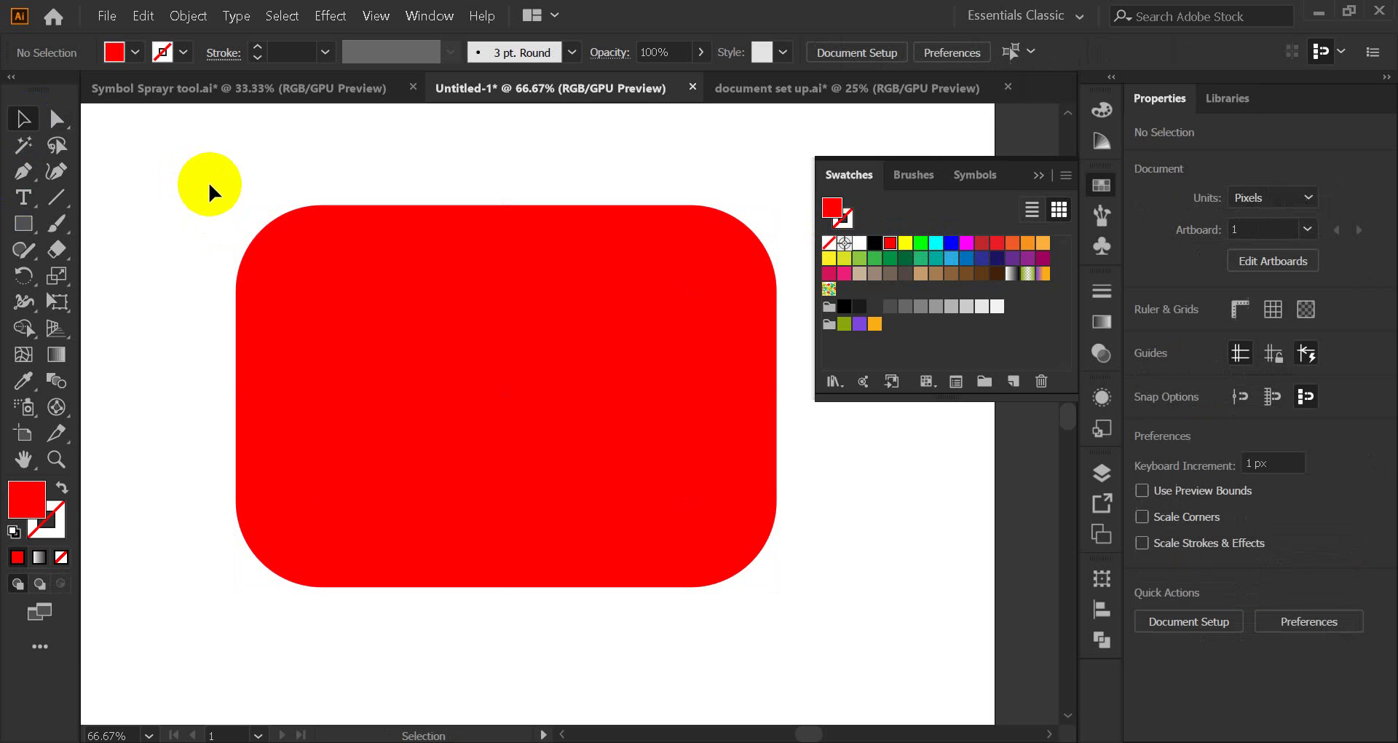
click(1040, 175)
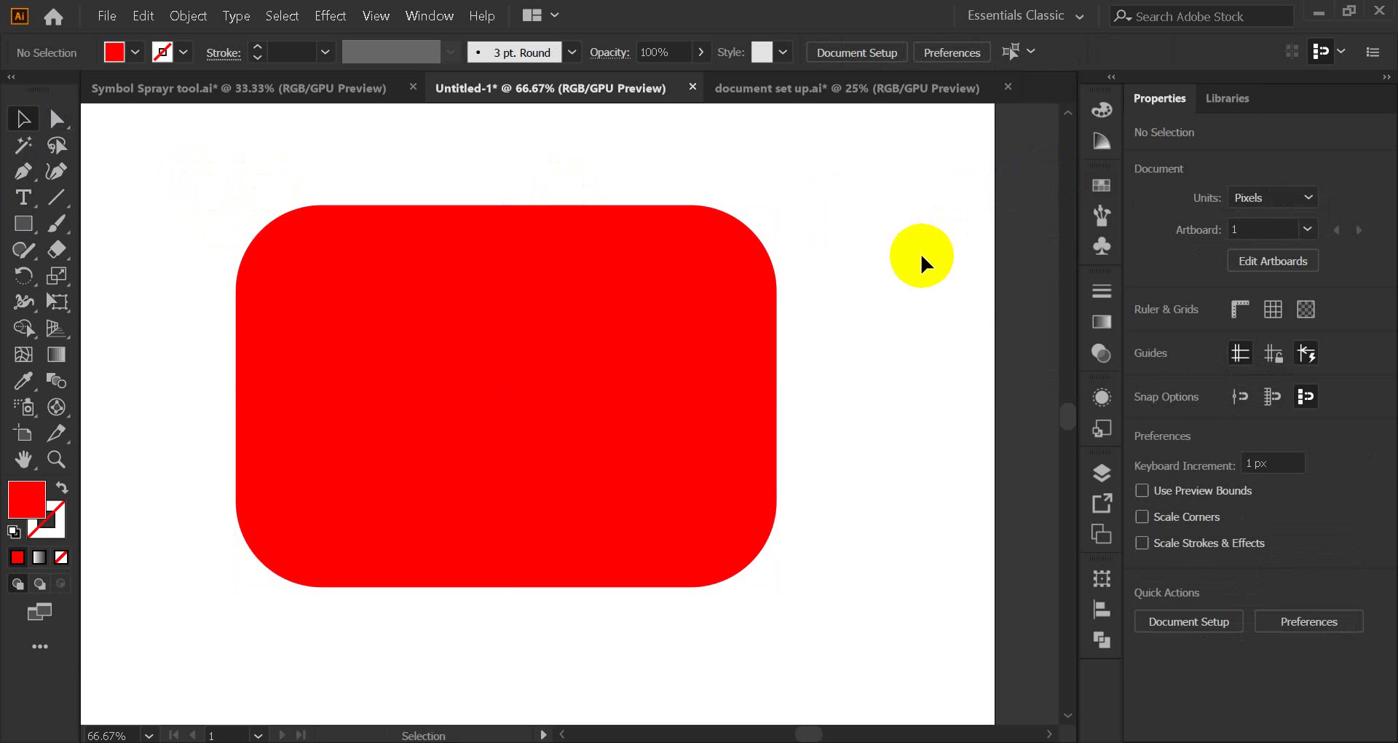
drag(544, 393, 587, 429)
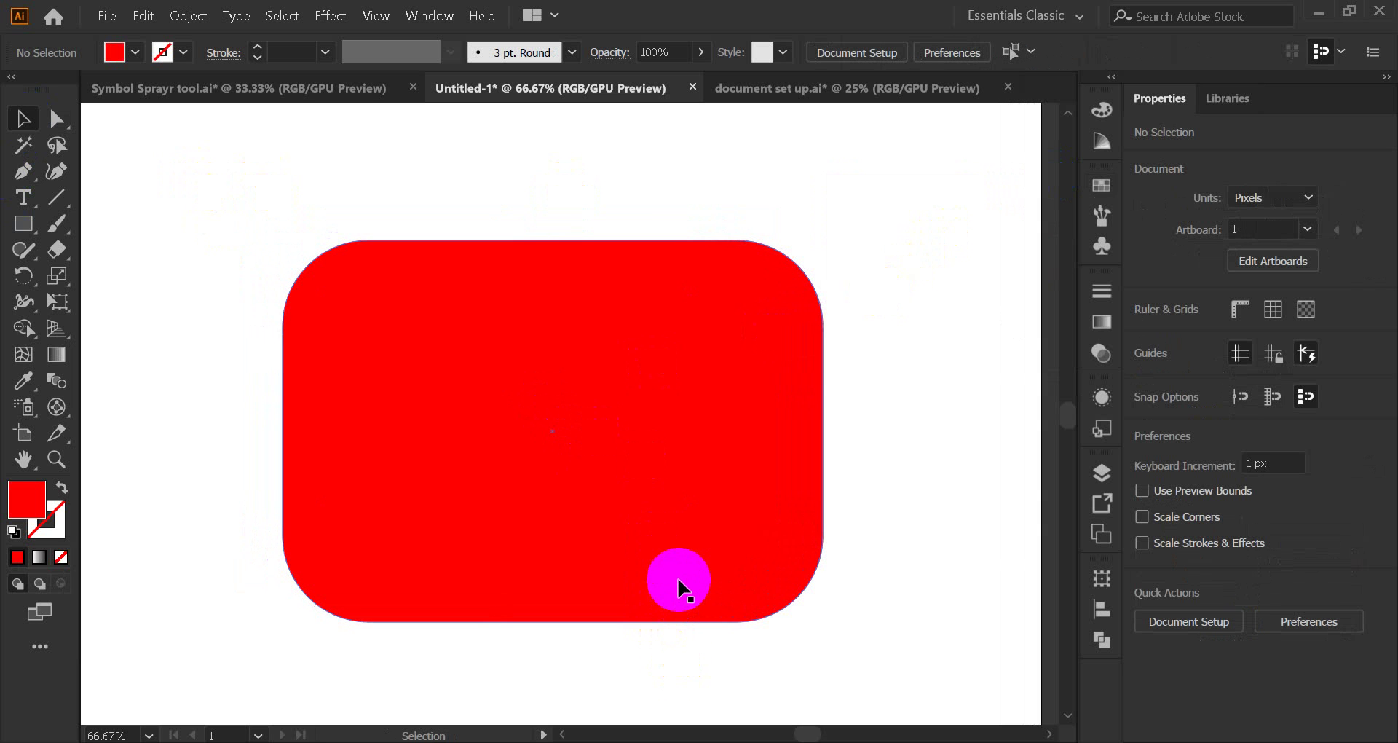
click(1132, 740)
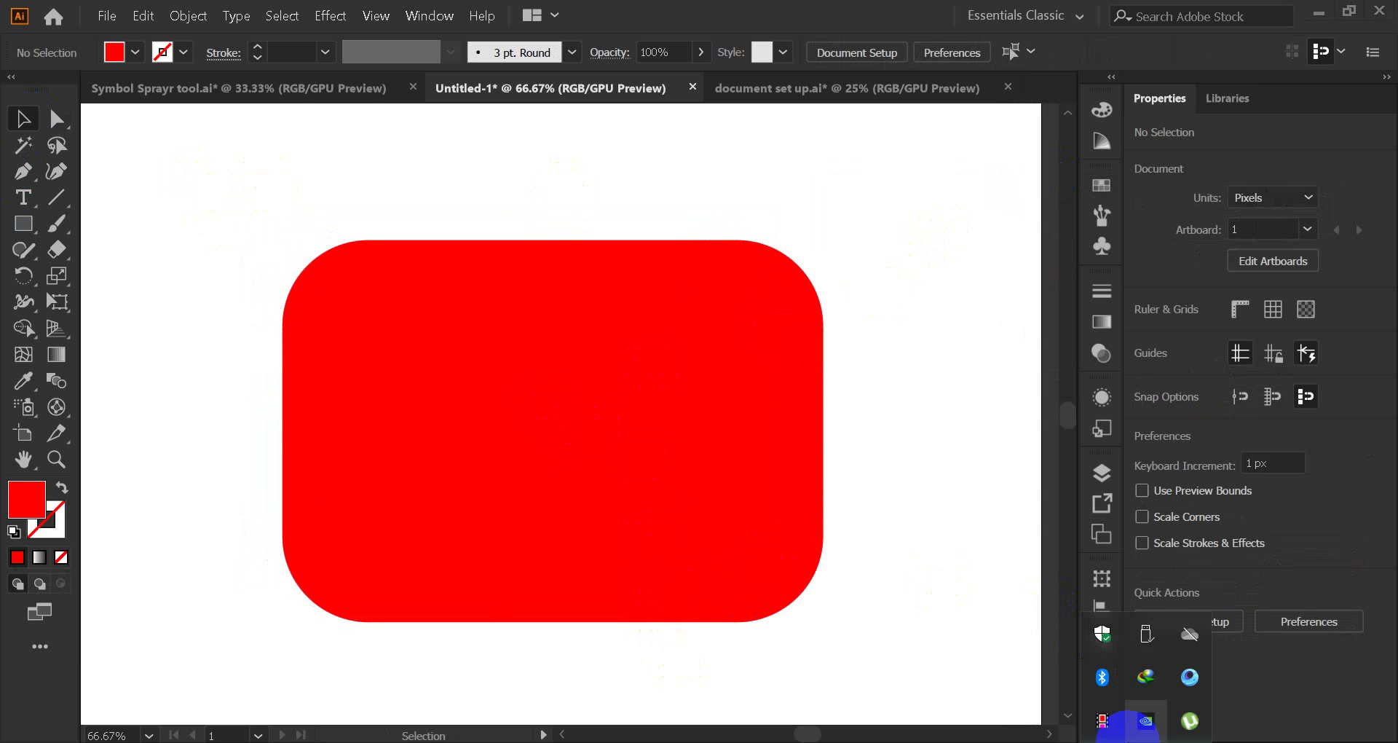